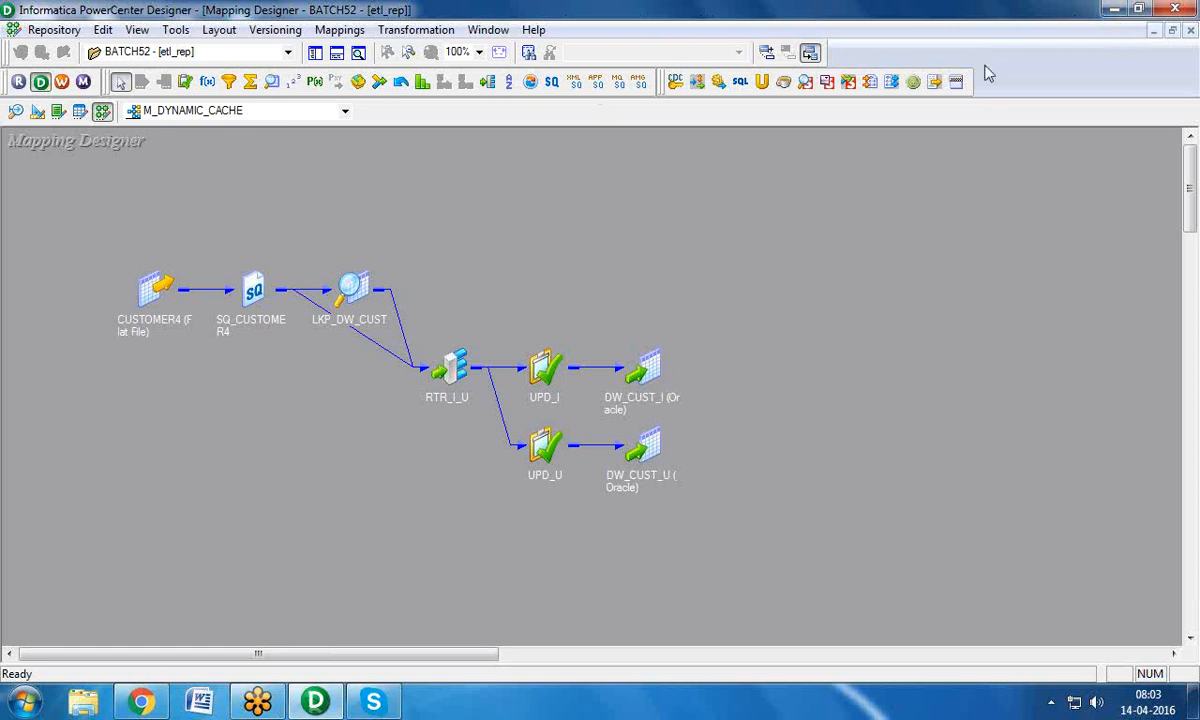
Step: Open the CUSTOMER4 text file from the Informatica folder on Local Disk (C:) in a maximized window
{"action": "left_click", "coordinate": [1116, 12]}
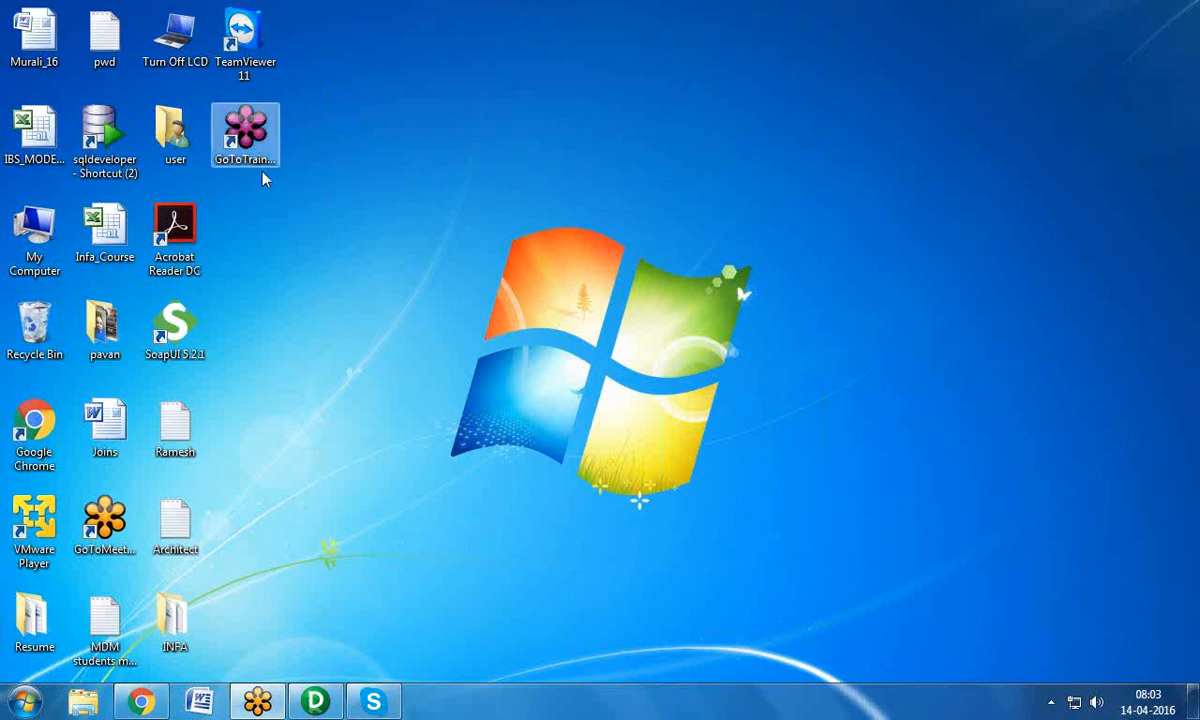
{"action": "left_click", "coordinate": [40, 708]}
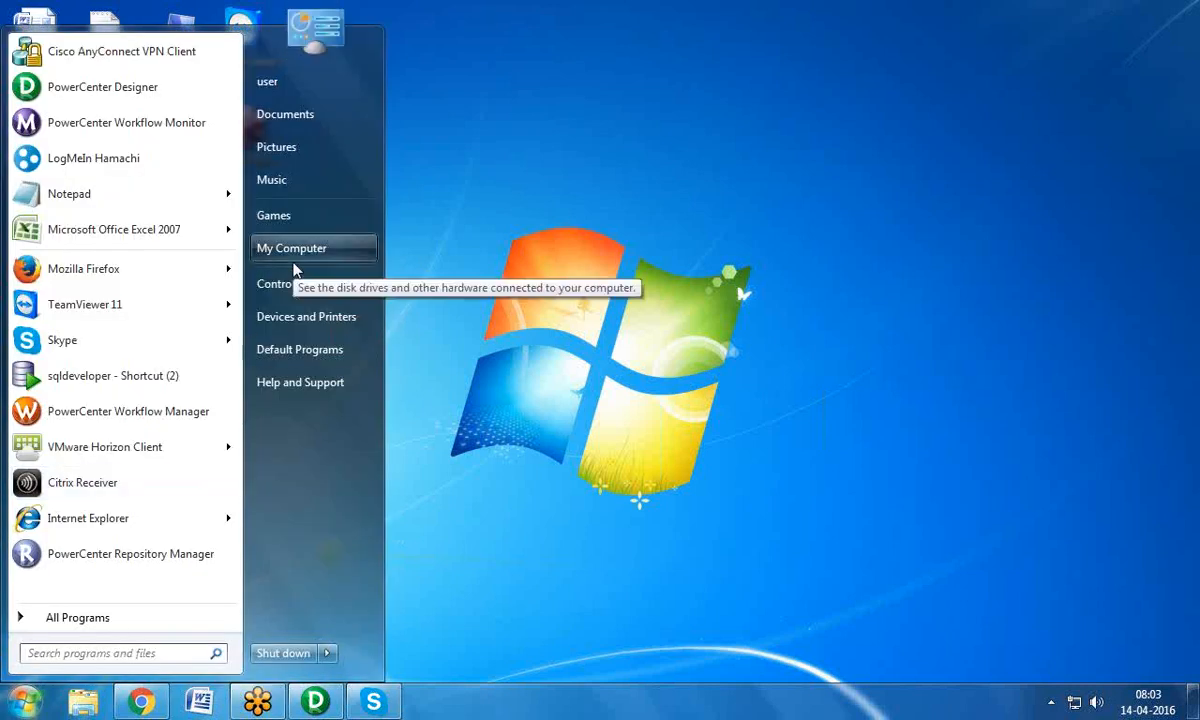
{"action": "left_click", "coordinate": [285, 248]}
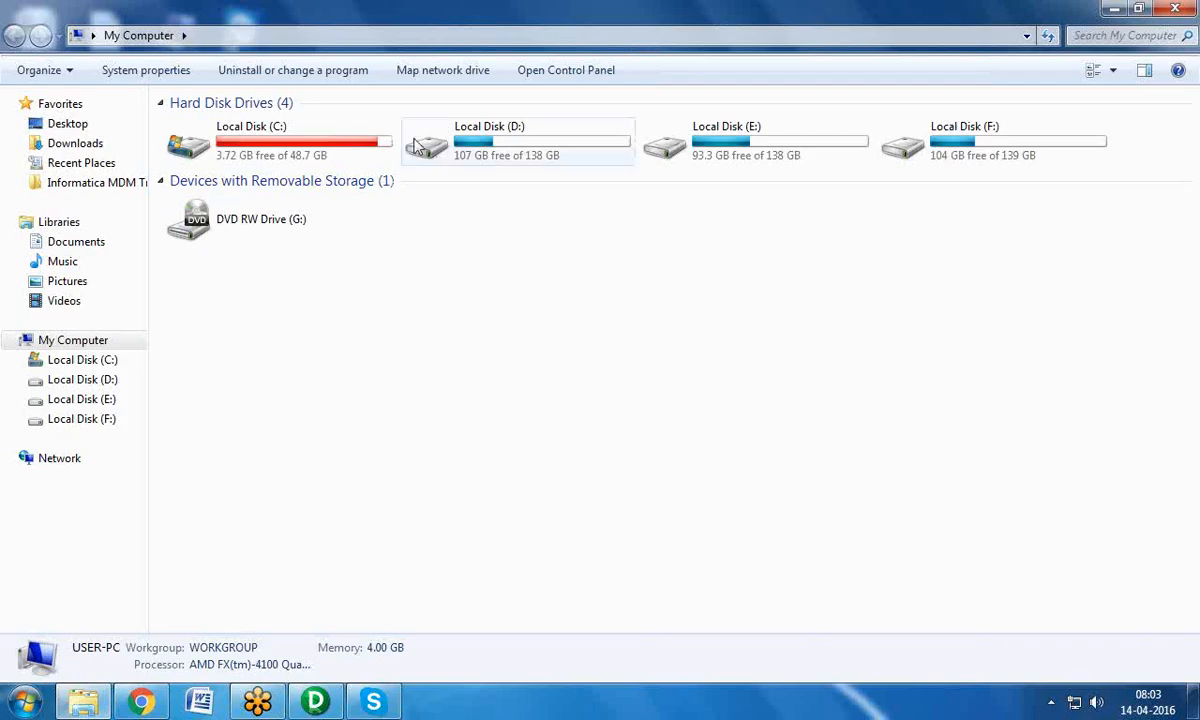
{"action": "double_click", "coordinate": [348, 138]}
{"action": "double_click", "coordinate": [240, 145]}
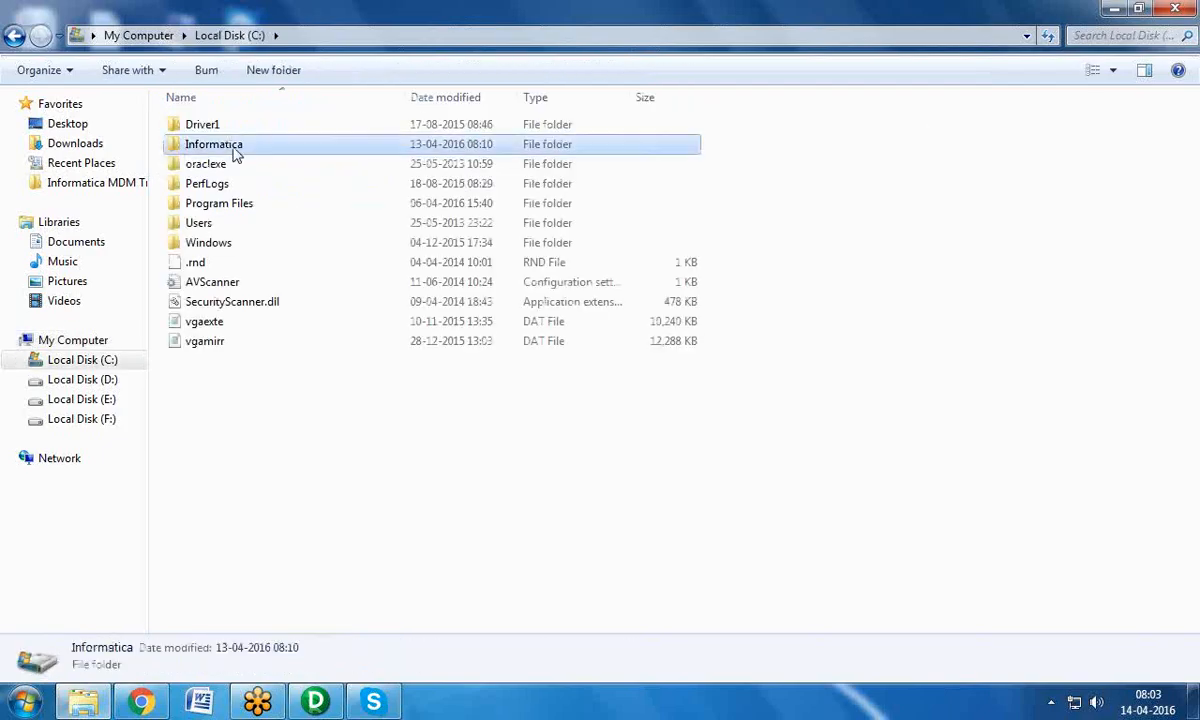
{"action": "double_click", "coordinate": [242, 124]}
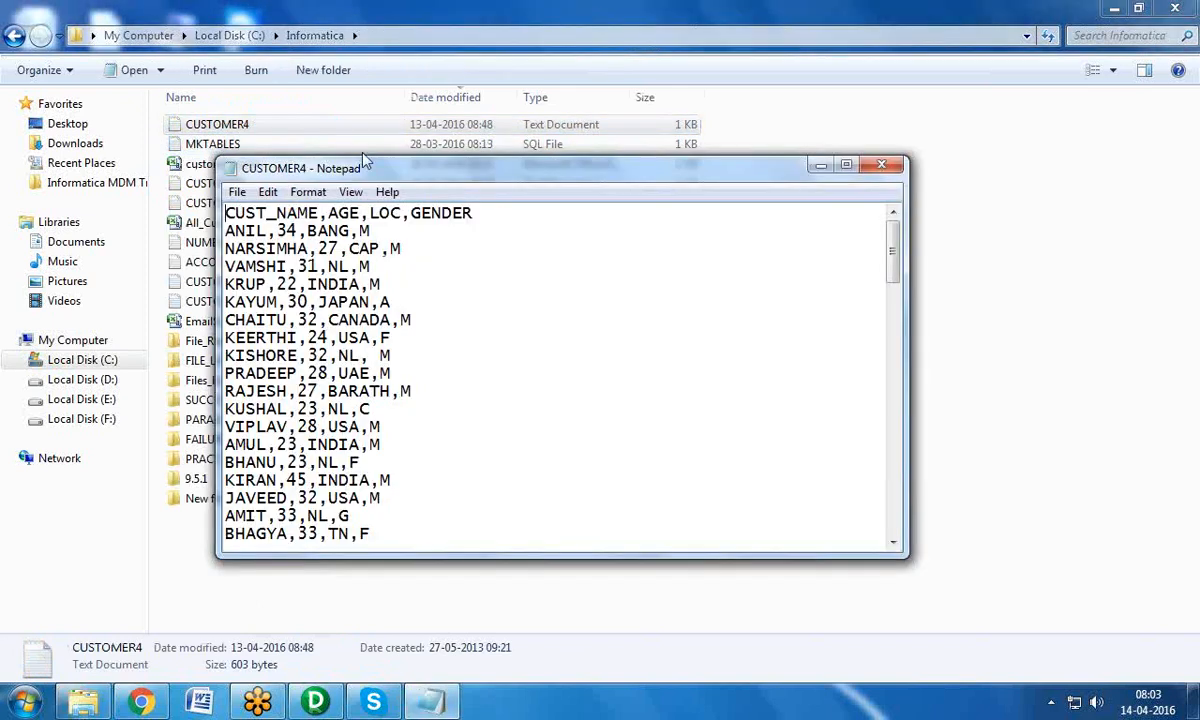
{"action": "double_click", "coordinate": [364, 159]}
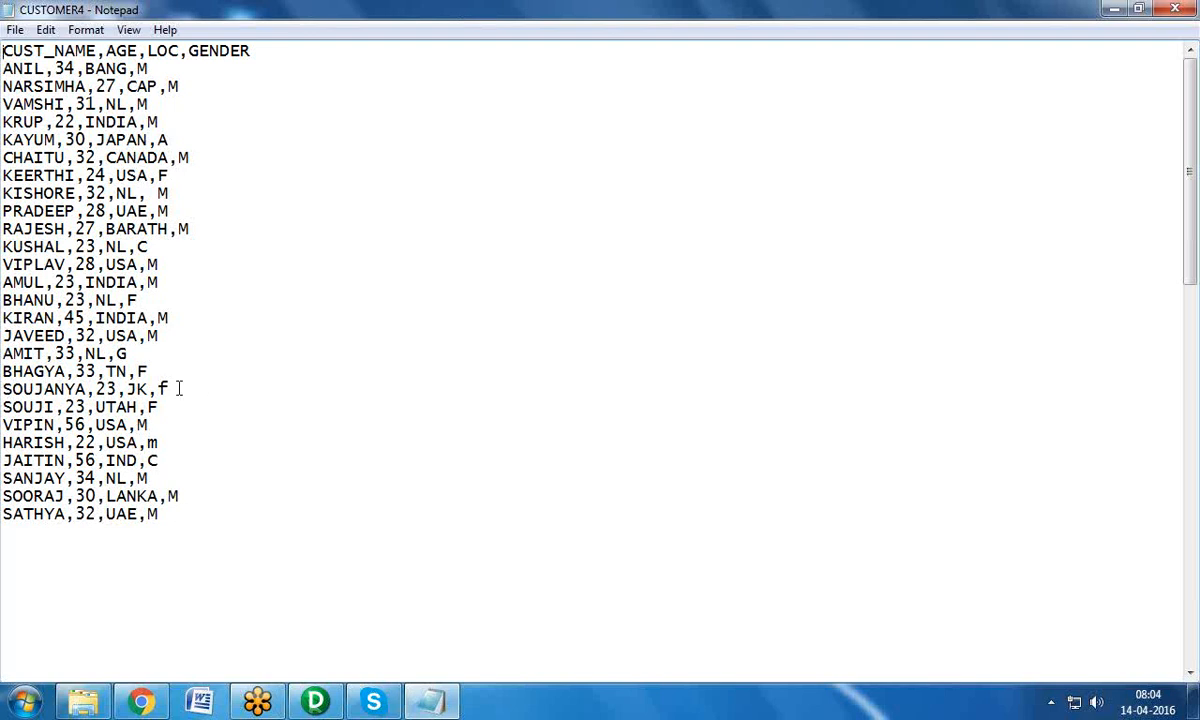
Step: Insert a large block of blank lines after the third customer record to separate it from the remaining records
{"action": "left_click_drag", "start_coordinate": [195, 518], "coordinate": [3, 128]}
{"action": "left_click", "coordinate": [201, 113]}
{"action": "key", "text": "Return"}
{"action": "key", "text": "Return"}
{"action": "key", "text": "Return"}
{"action": "key", "text": "Return"}
{"action": "key", "text": "Return"}
{"action": "key", "text": "Return"}
{"action": "key", "text": "Return"}
{"action": "key", "text": "Return"}
{"action": "key", "text": "Return"}
{"action": "key", "text": "Return"}
{"action": "key", "text": "Return"}
{"action": "key", "text": "Return"}
{"action": "key", "text": "Return"}
{"action": "key", "text": "Return"}
{"action": "key", "text": "Return"}
{"action": "key", "text": "Return"}
{"action": "key", "text": "Return"}
{"action": "key", "text": "Return"}
{"action": "key", "text": "Return"}
{"action": "key", "text": "Return"}
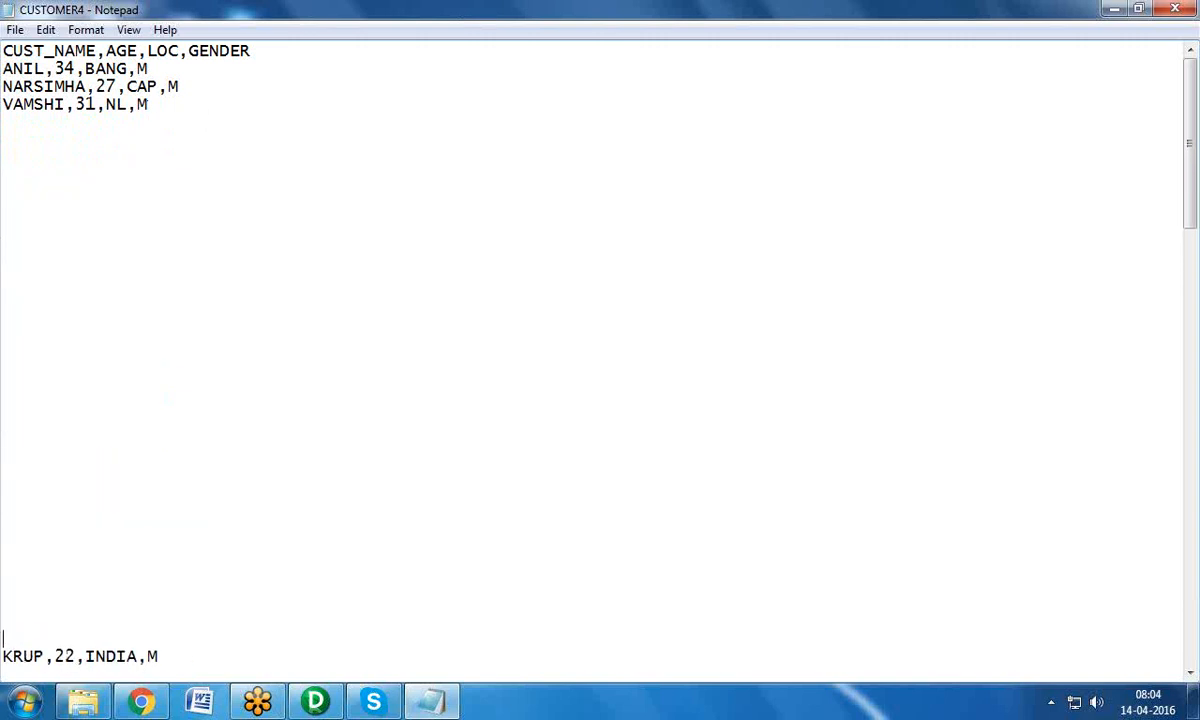
Step: Copy the CUST_NAME,AGE,LOC,GENDER header row to a new line a few blank lines below the third record
{"action": "left_click_drag", "start_coordinate": [258, 52], "coordinate": [3, 28]}
{"action": "key", "text": "ctrl+c"}
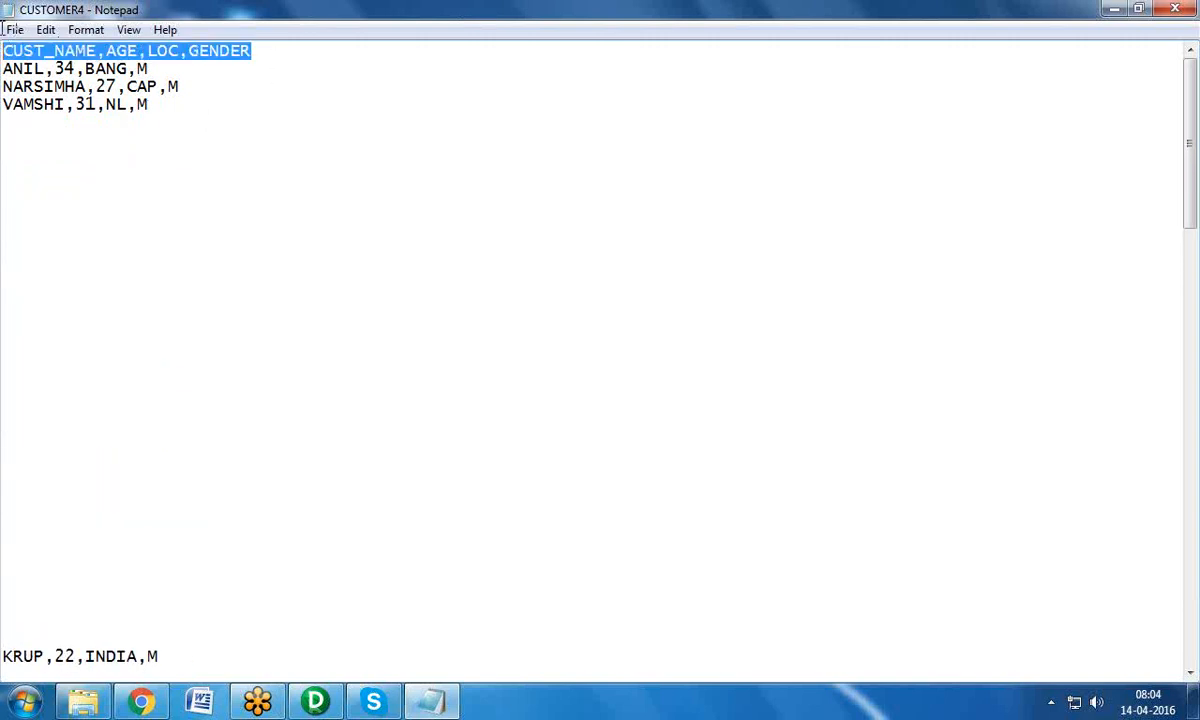
{"action": "left_click", "coordinate": [158, 118]}
{"action": "left_click", "coordinate": [157, 107]}
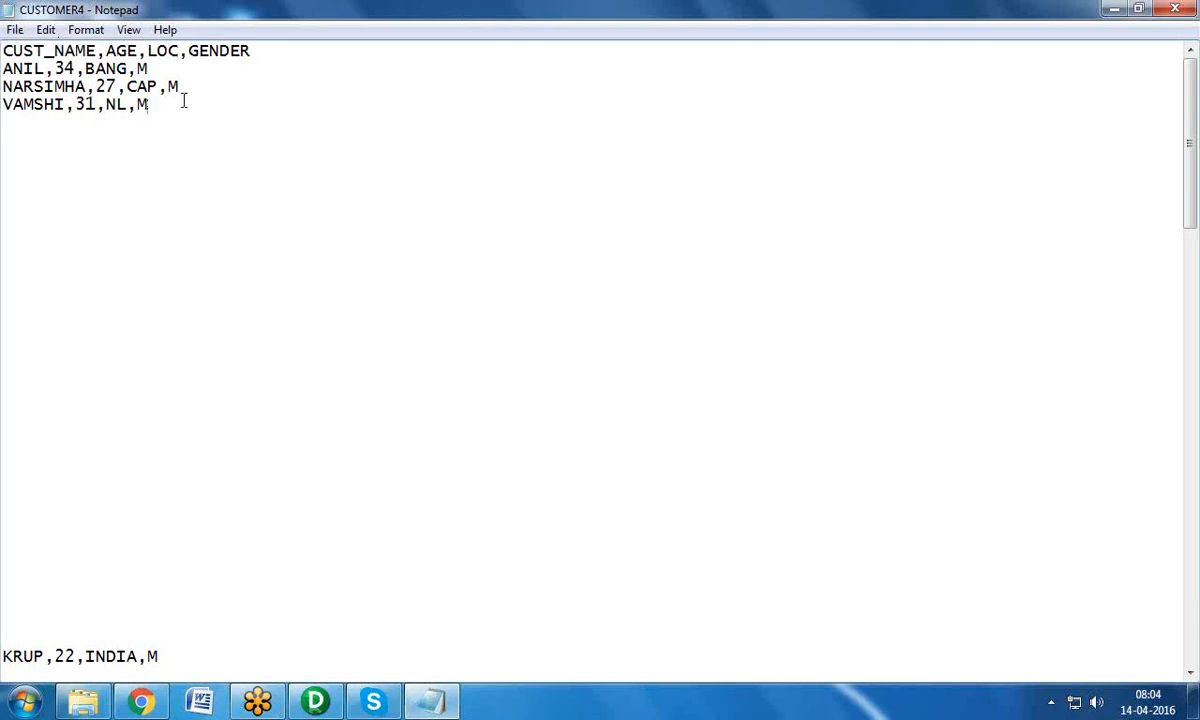
{"action": "key", "text": "Return"}
{"action": "key", "text": "Return"}
{"action": "key", "text": "Return"}
{"action": "key", "text": "Return"}
{"action": "key", "text": "Return"}
{"action": "key", "text": "ctrl+v"}
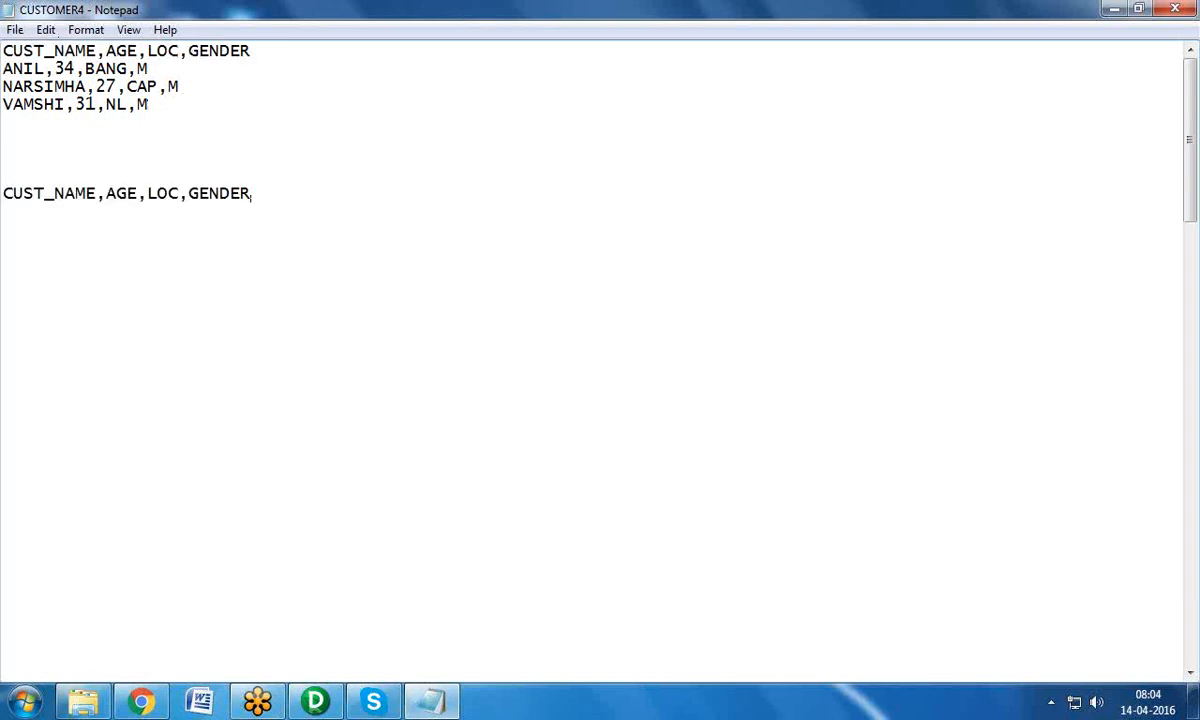
Step: Add DW_CUST_ID, as the first column of the copied header row
{"action": "left_click", "coordinate": [6, 192]}
{"action": "type", "text": "dw_"}
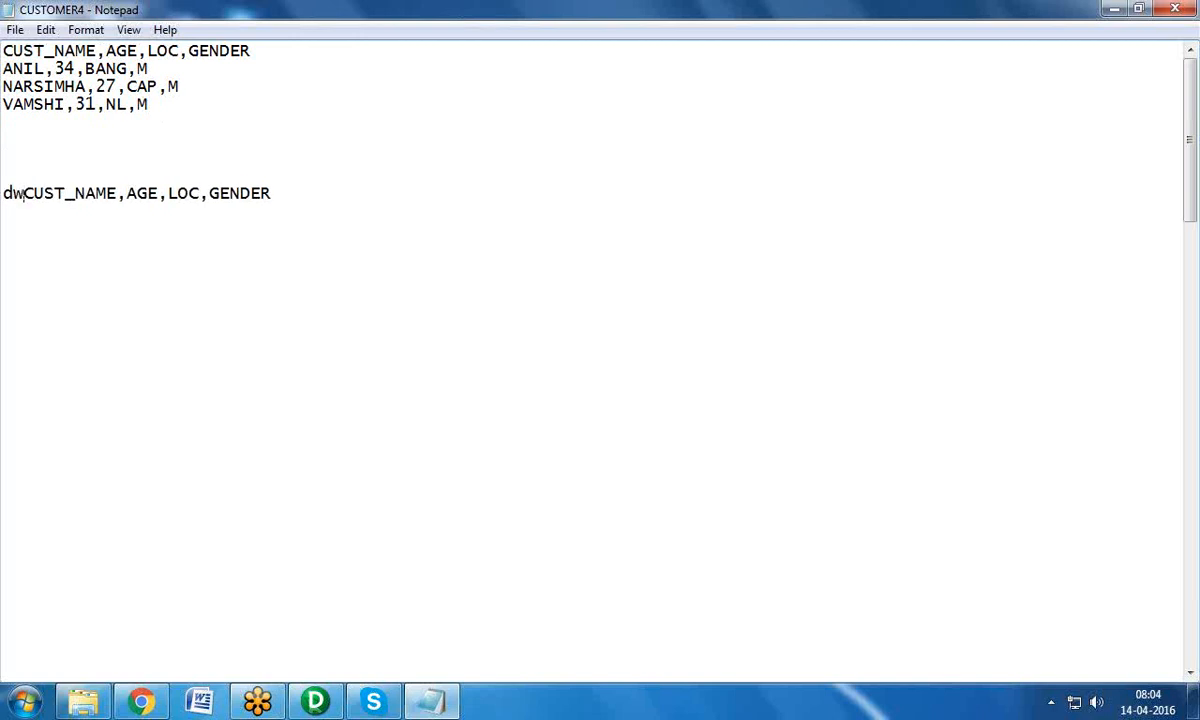
{"action": "key", "text": "BackSpace"}
{"action": "key", "text": "BackSpace"}
{"action": "key", "text": "BackSpace"}
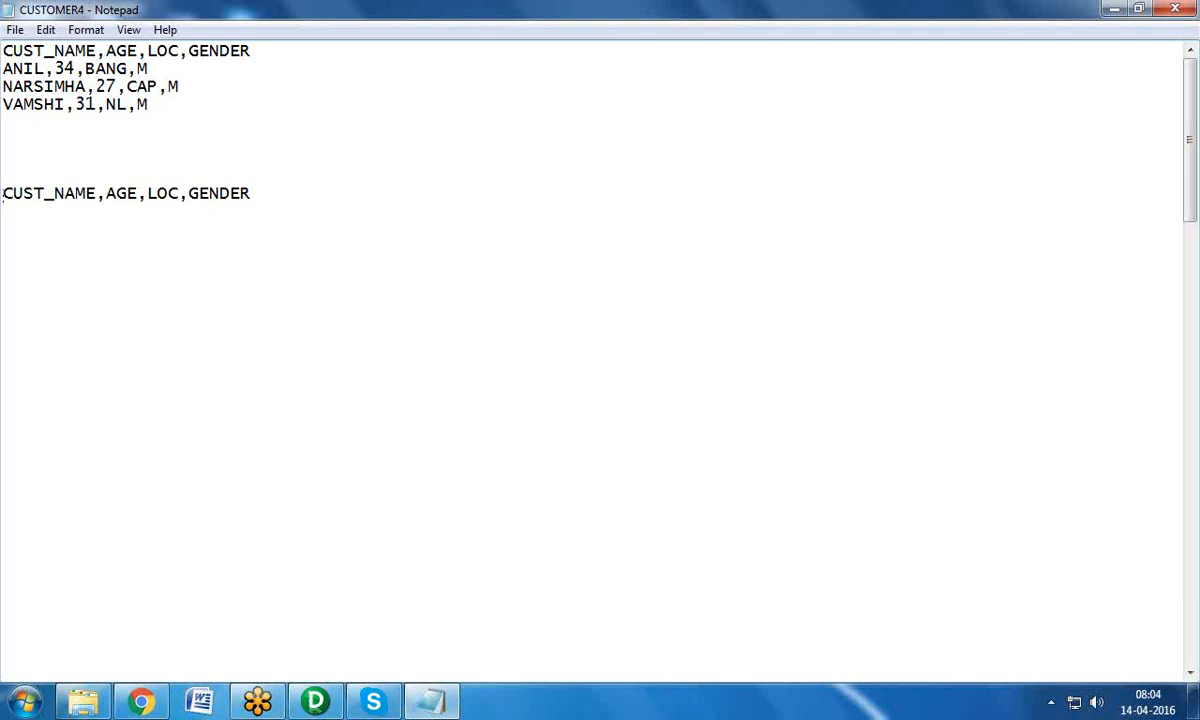
{"action": "type", "text": "DW_C"}
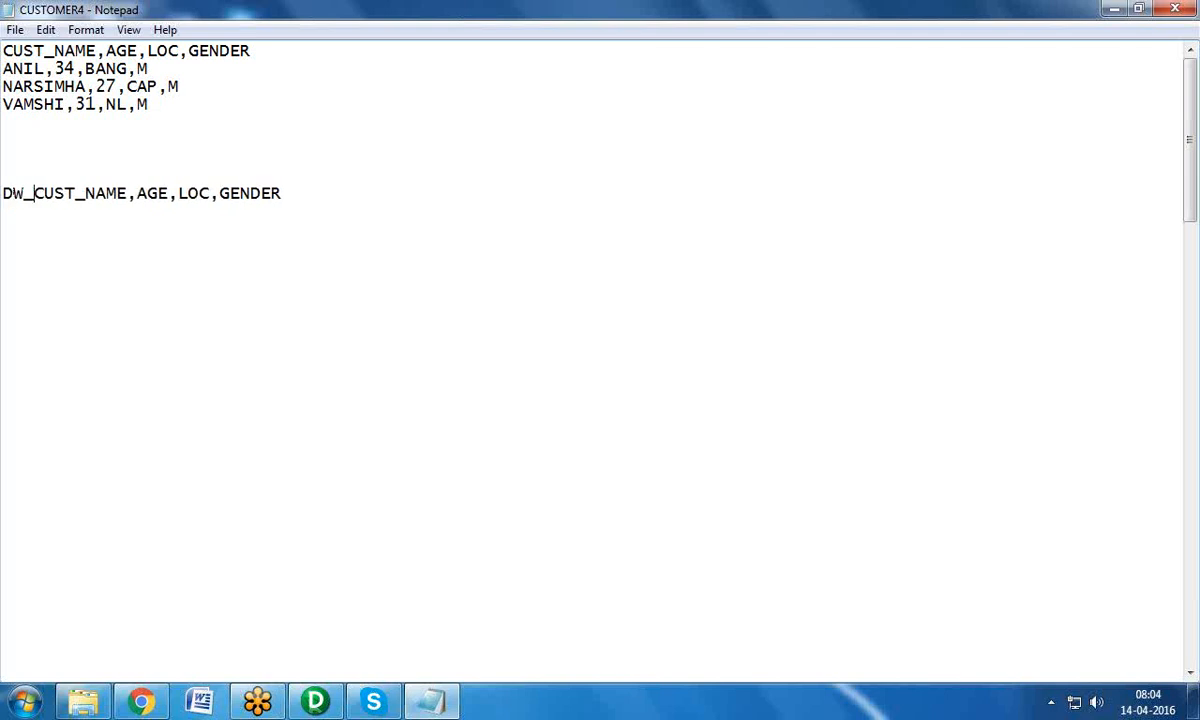
{"action": "type", "text": "UST_ID"}
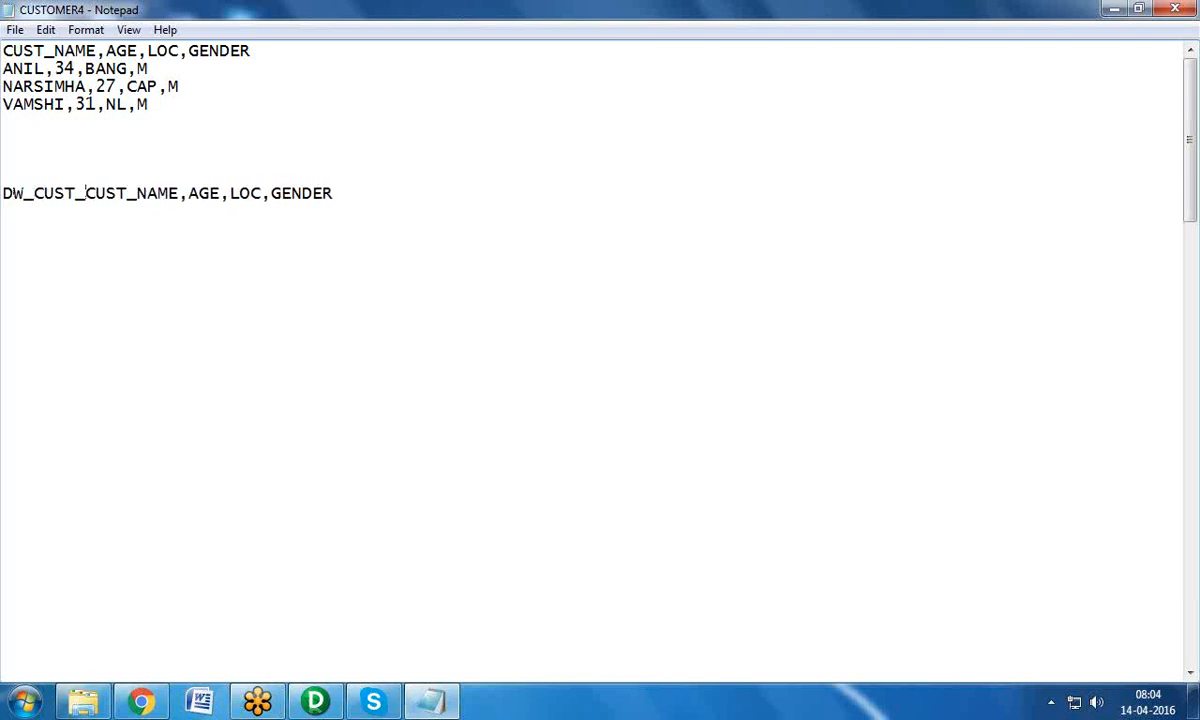
{"action": "type", "text": ","}
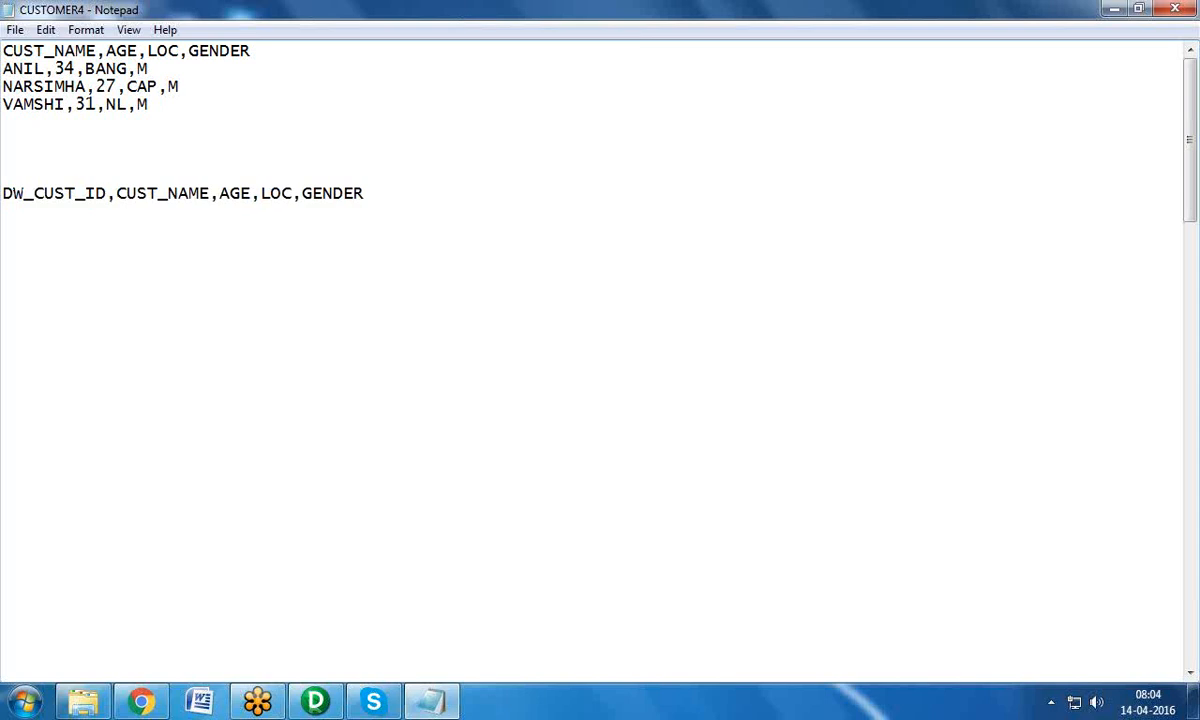
Step: Append the columns STATUS,DW_CREATED,DW_END_DT after GENDER in the copied header row
{"action": "left_click", "coordinate": [388, 197]}
{"action": "type", "text": ",STATUS,"}
{"action": "type", "text": "DW_CR"}
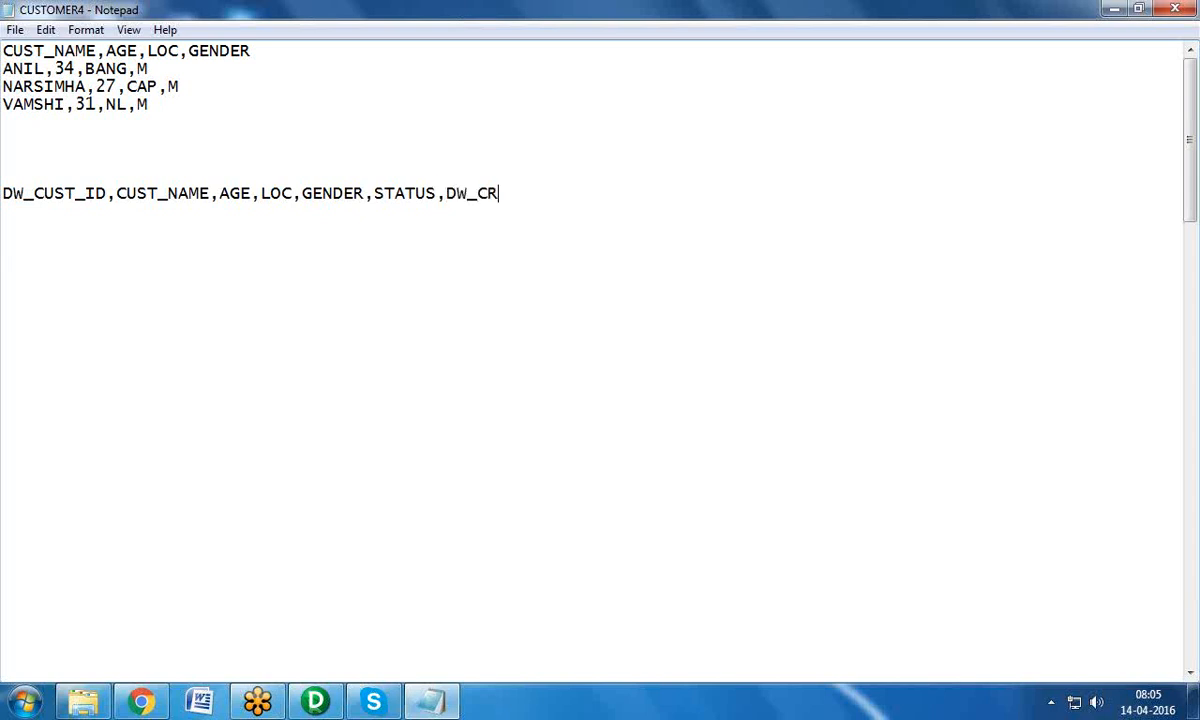
{"action": "type", "text": "EATED,DW"}
{"action": "type", "text": "_E"}
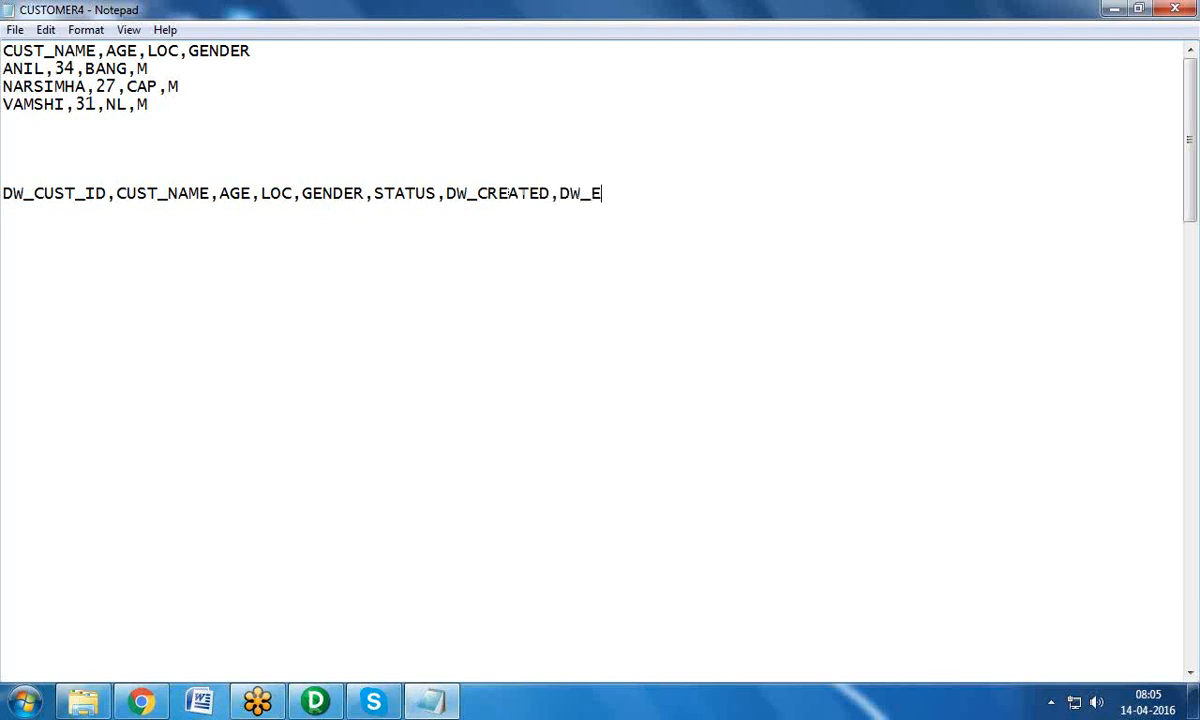
{"action": "type", "text": "ND_DT"}
Step: Copy the three source customer records onto the lines directly beneath the DW_CUST_ID header row
{"action": "left_click_drag", "start_coordinate": [160, 104], "coordinate": [2, 68]}
{"action": "key", "text": "ctrl+c"}
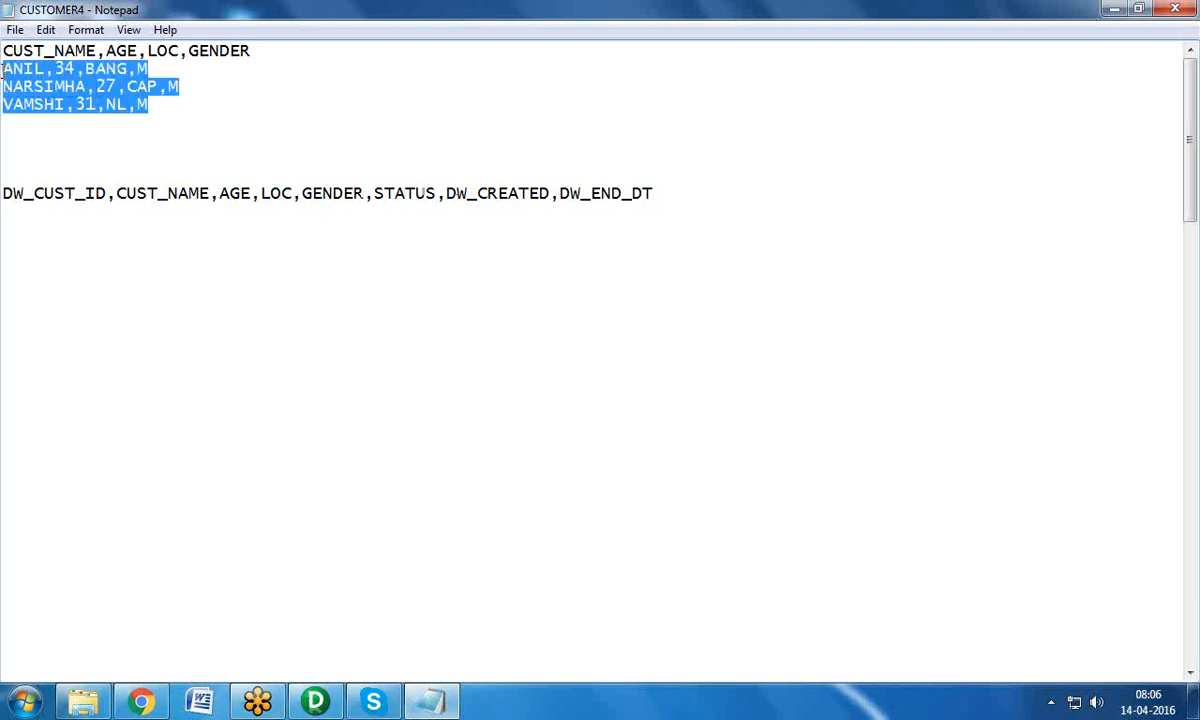
{"action": "left_click", "coordinate": [694, 172]}
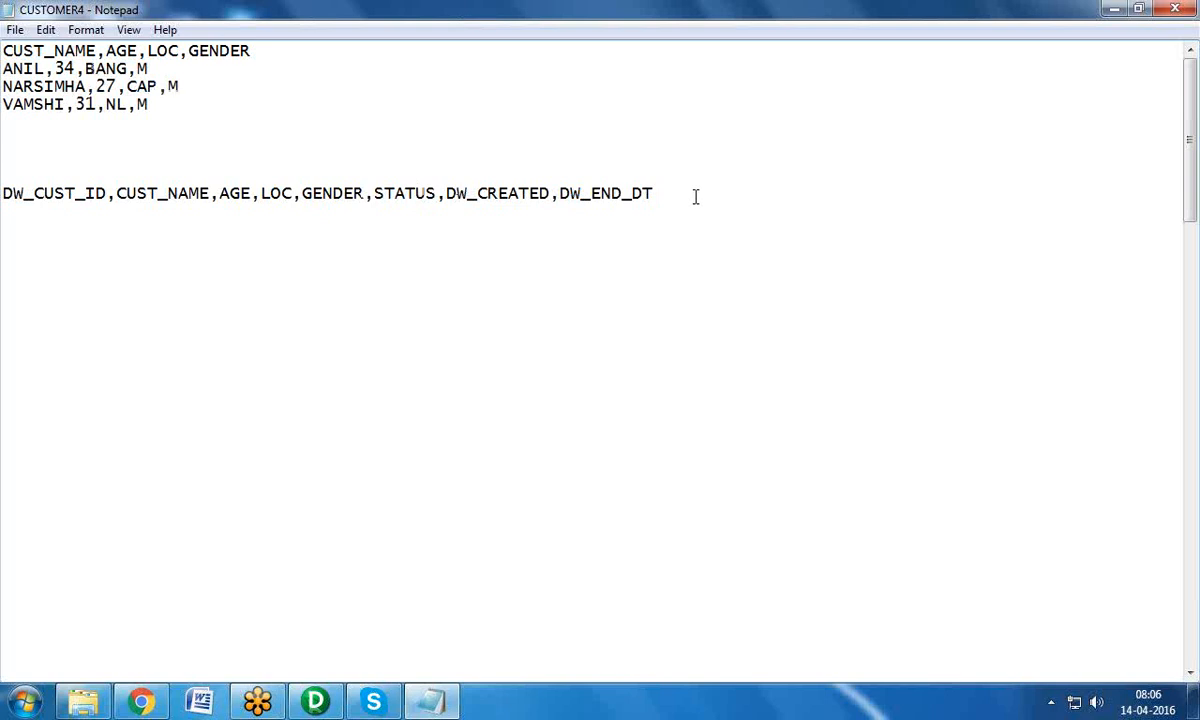
{"action": "key", "text": "Return"}
{"action": "key", "text": "ctrl+v"}
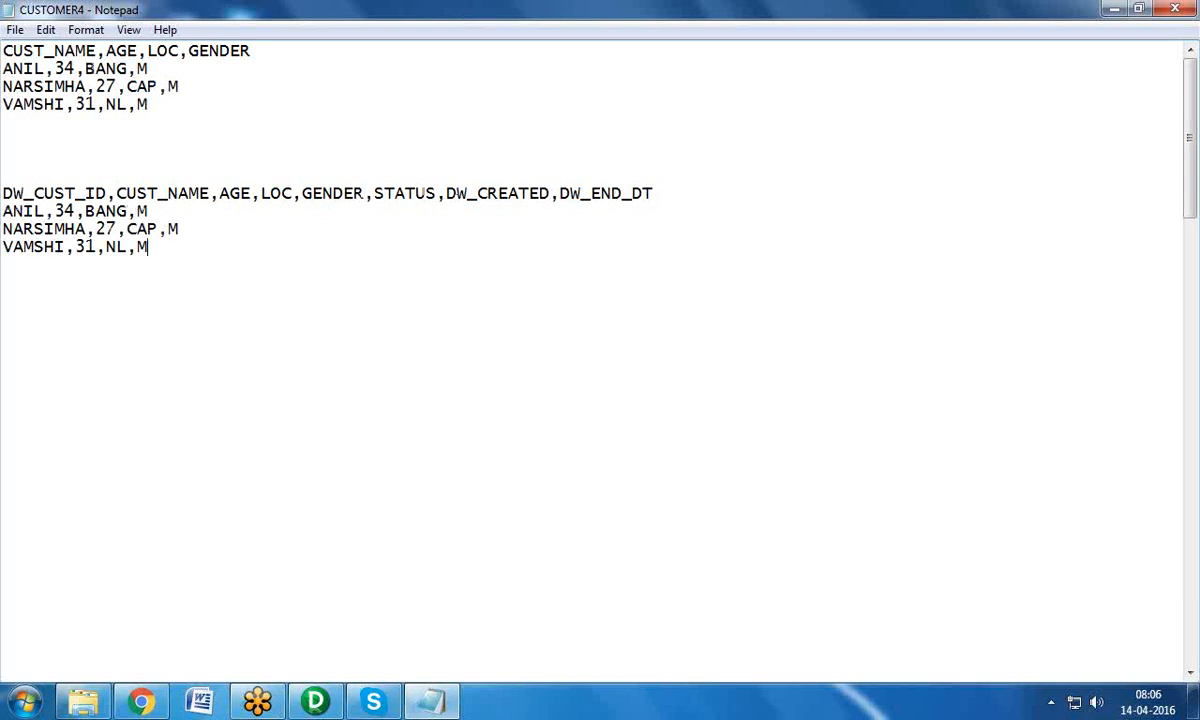
Step: Complete the first target record with ID 1 at its start and ACTIVE,SYSDATE,NULL at its end
{"action": "left_click", "coordinate": [4, 211]}
{"action": "type", "text": "1,"}
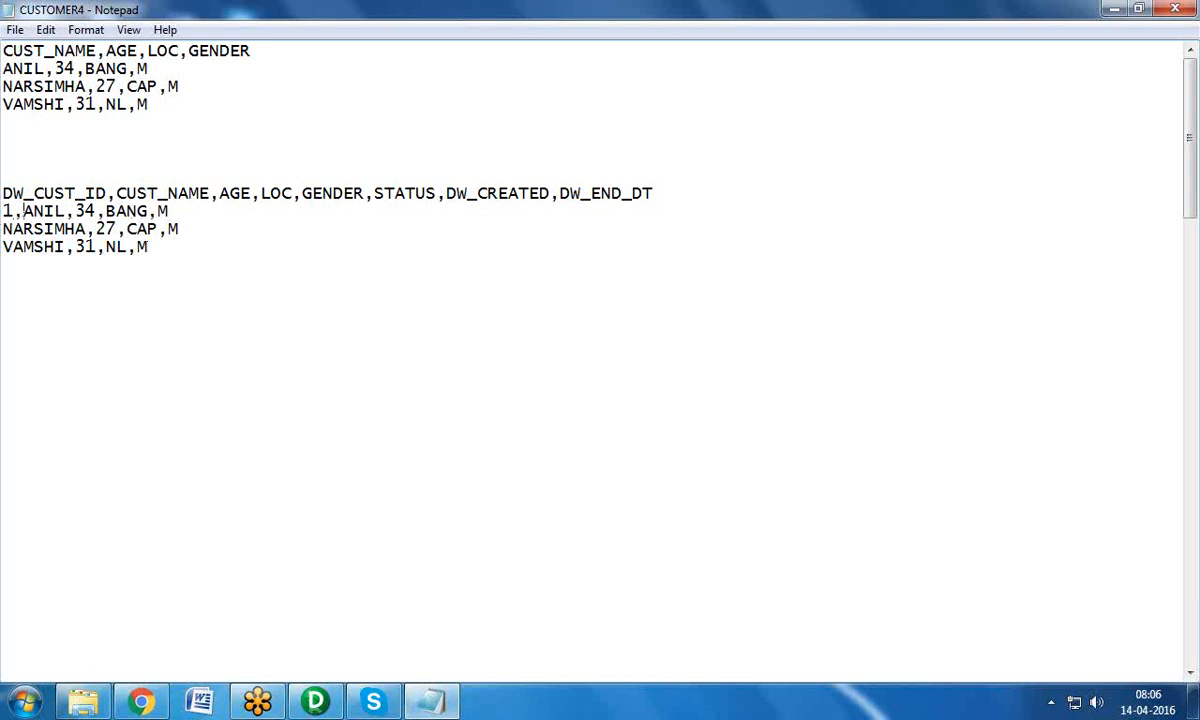
{"action": "left_click", "coordinate": [220, 211]}
{"action": "type", "text": ",ACTIVE,SYSDATE"}
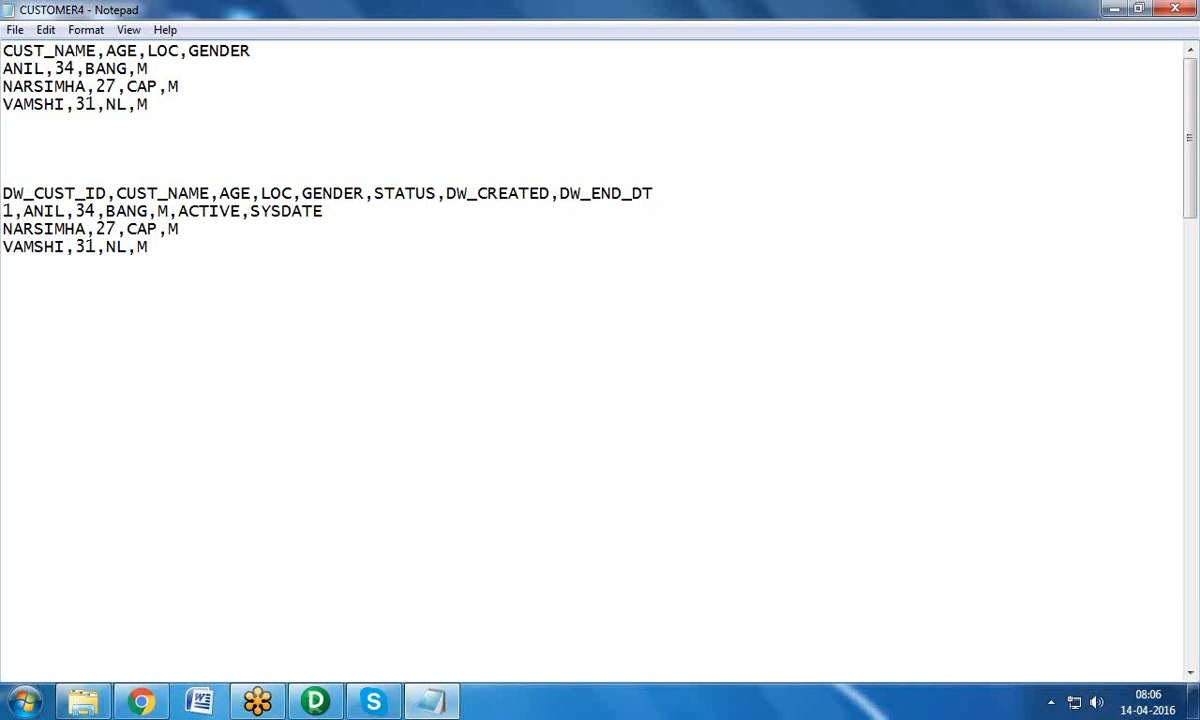
{"action": "type", "text": ",NULL"}
Step: Give the second target record ID 2 and append ACTIVE,SYSDATE,NULL copied from the first target record
{"action": "left_click", "coordinate": [9, 228]}
{"action": "type", "text": "2"}
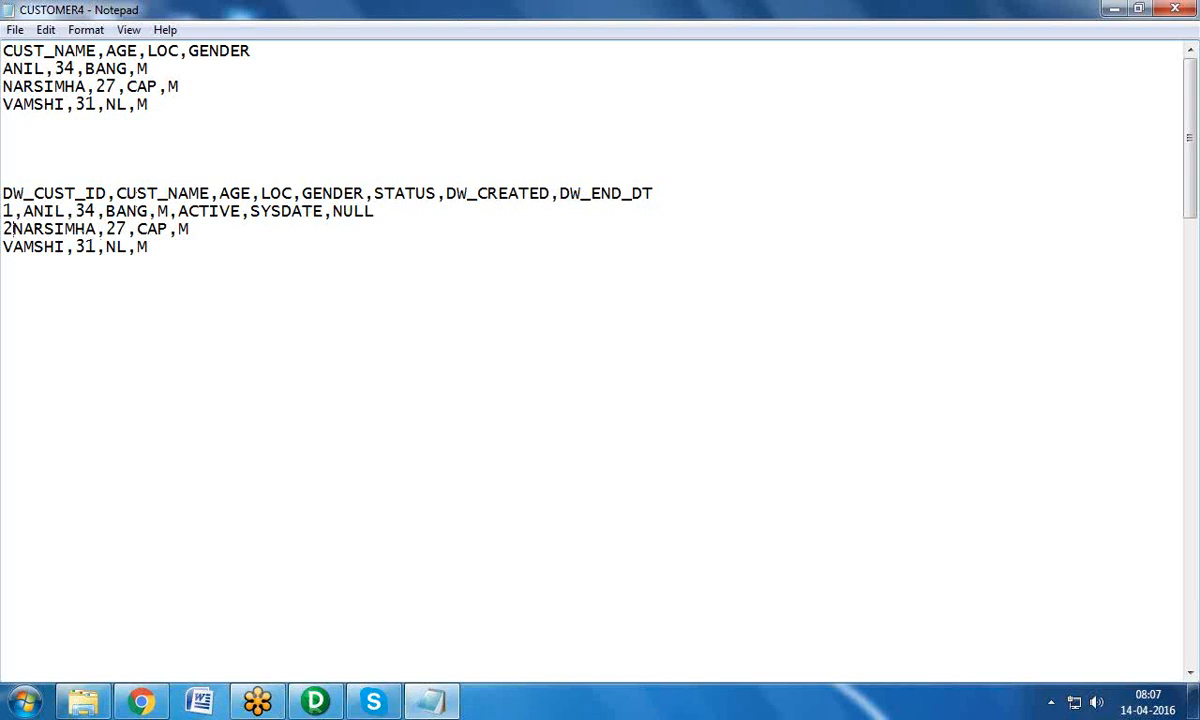
{"action": "type", "text": ","}
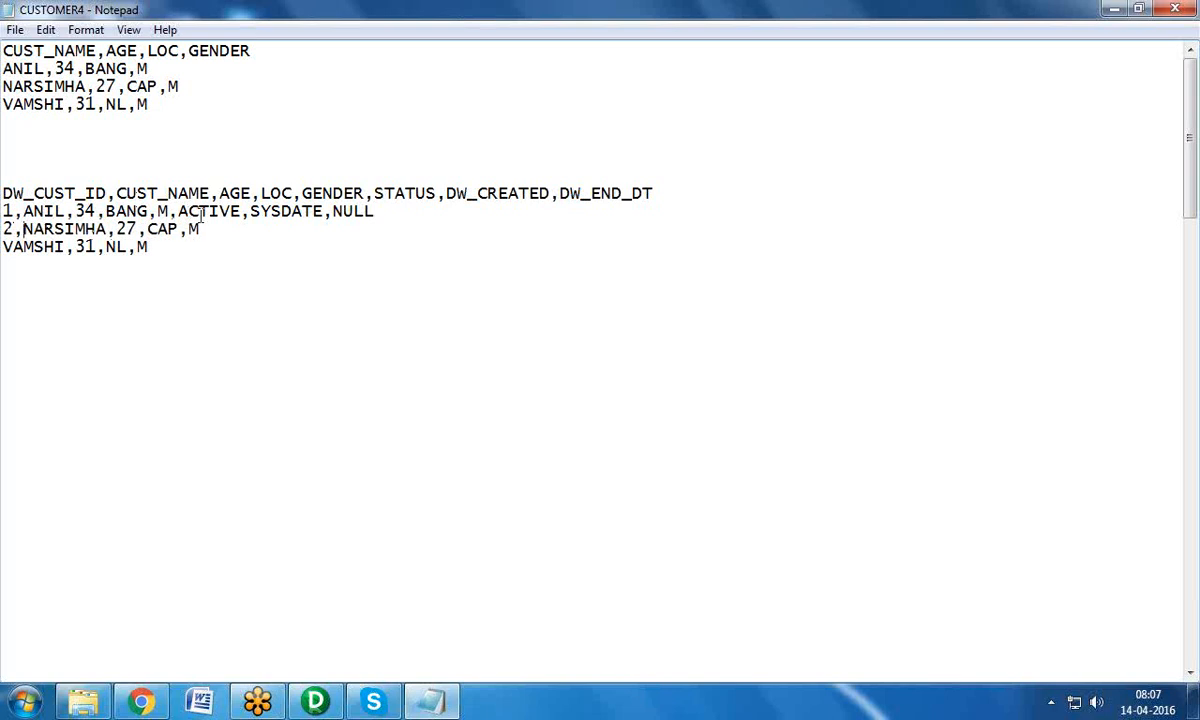
{"action": "left_click_drag", "start_coordinate": [178, 211], "coordinate": [379, 220]}
{"action": "key", "text": "ctrl+c"}
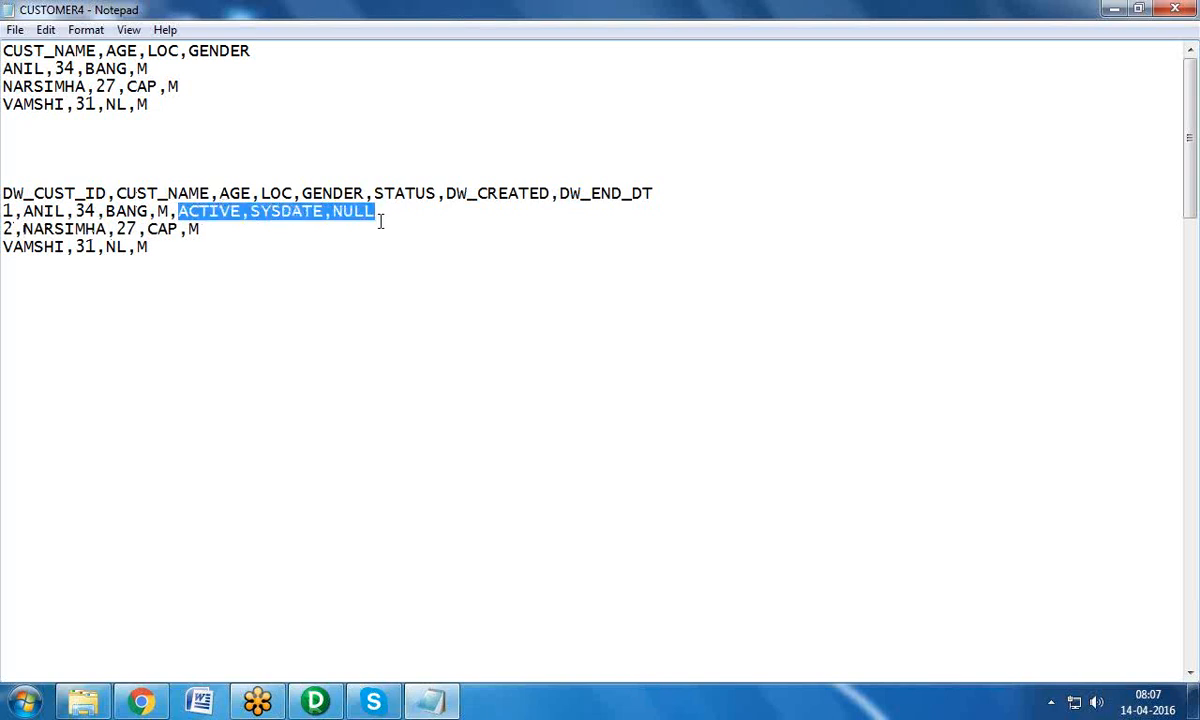
{"action": "left_click", "coordinate": [310, 234]}
{"action": "type", "text": ","}
{"action": "key", "text": "ctrl+v"}
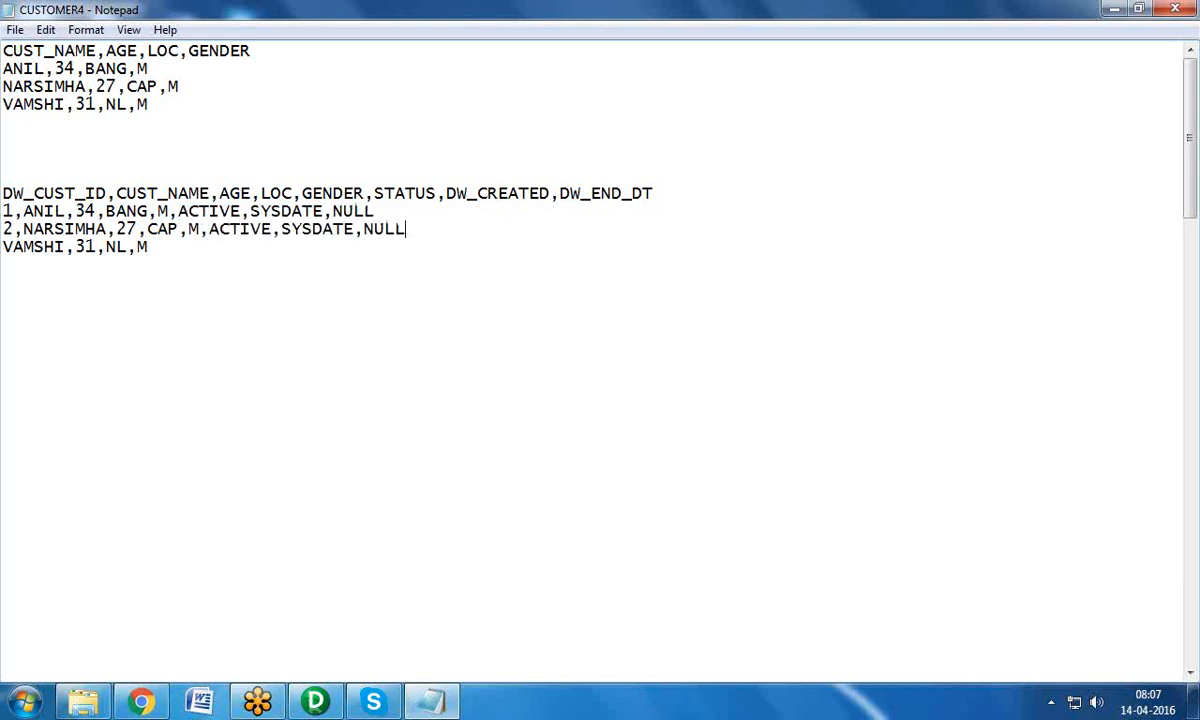
Step: Give the third target record ID 3 and append the copied ACTIVE,SYSDATE,NULL values
{"action": "left_click", "coordinate": [3, 246]}
{"action": "type", "text": "3,"}
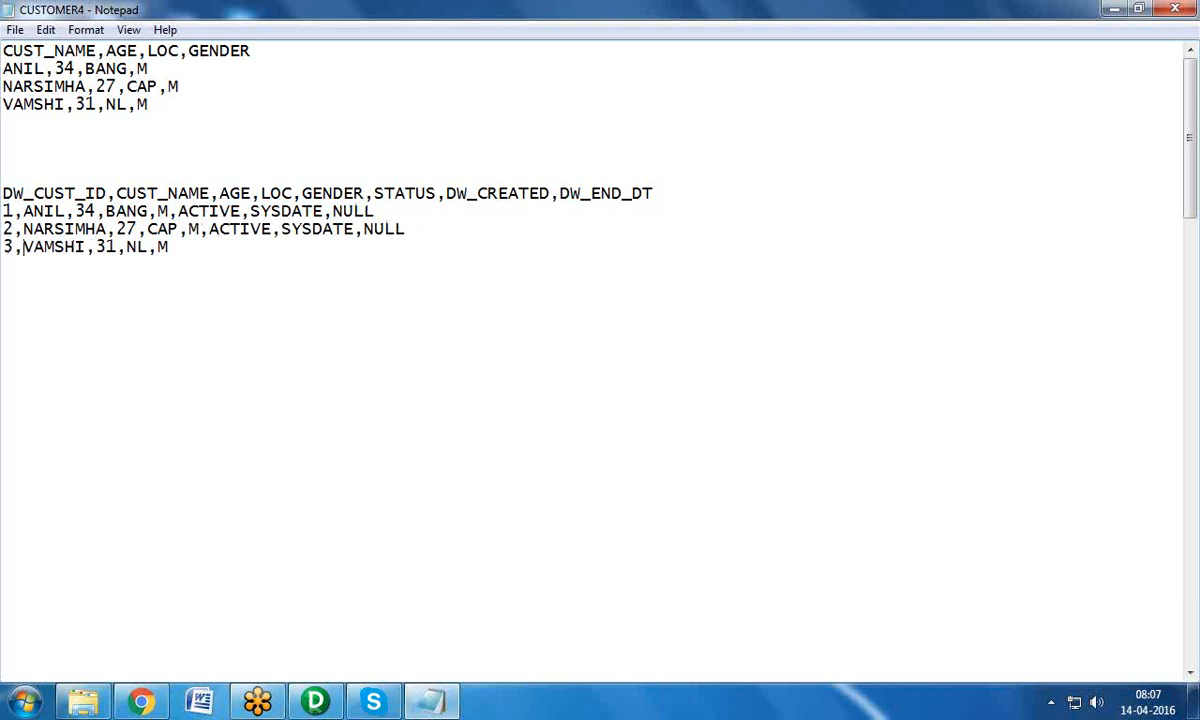
{"action": "left_click", "coordinate": [198, 257]}
{"action": "left_click", "coordinate": [194, 247]}
{"action": "type", "text": ","}
{"action": "key", "text": "ctrl+v"}
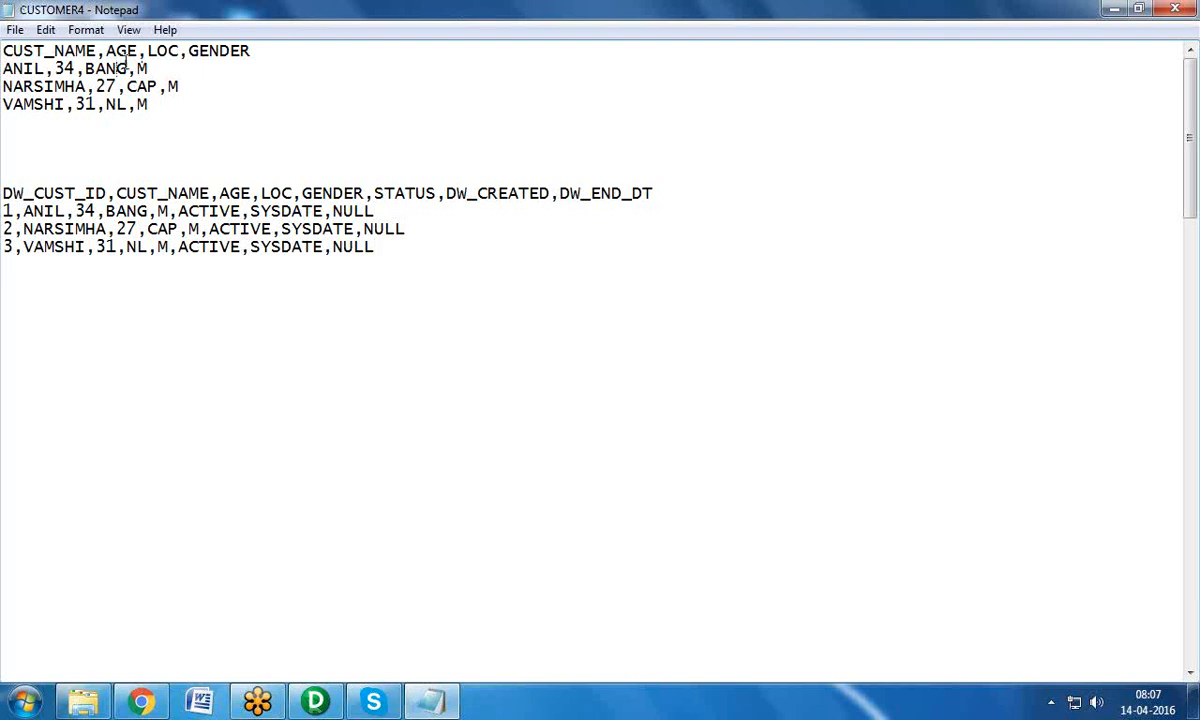
Step: Change the LOC value of the first source record to USA
{"action": "left_click_drag", "start_coordinate": [128, 68], "coordinate": [91, 57]}
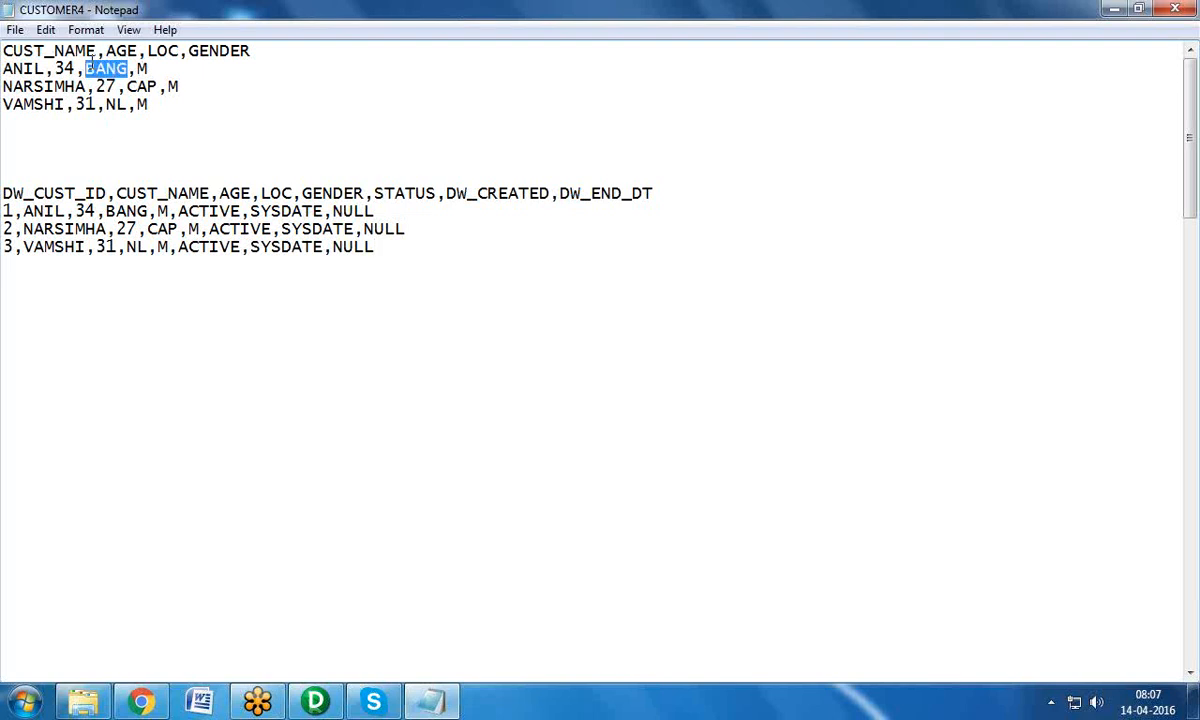
{"action": "type", "text": "USA"}
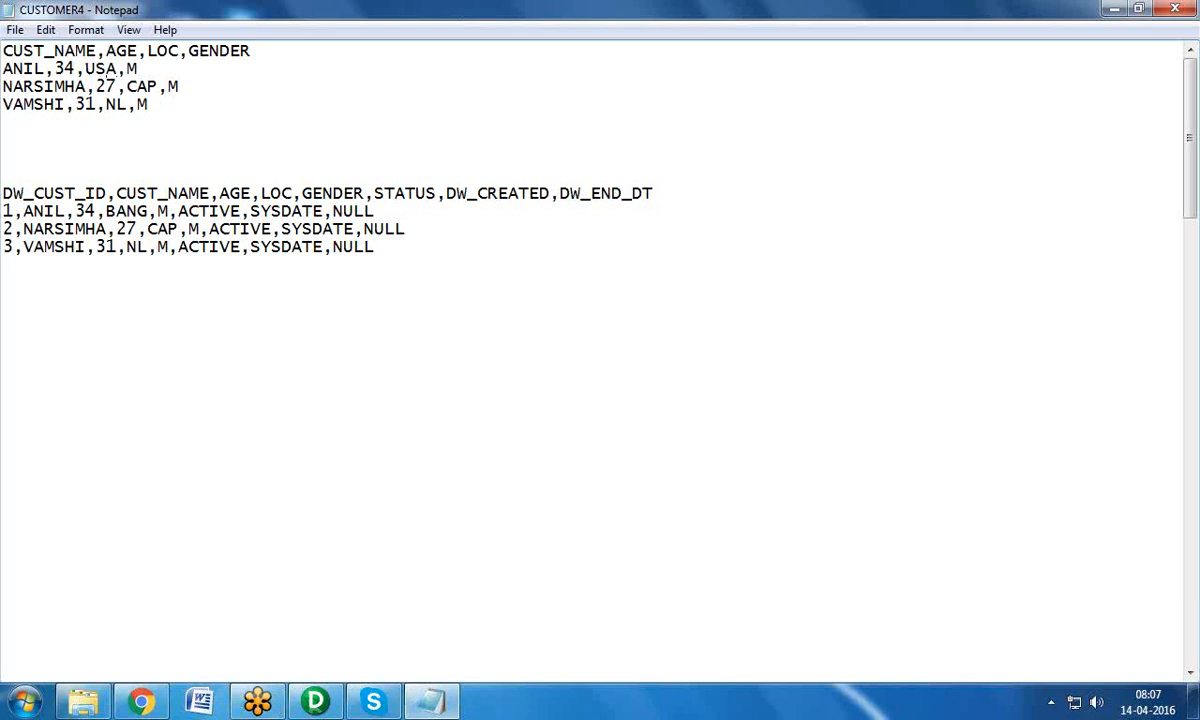
Step: Copy the first record of the spare customer list (22,INDIA,M) and remove it from that list
{"action": "scroll", "coordinate": [603, 255], "scroll_direction": "down", "scroll_amount": 8}
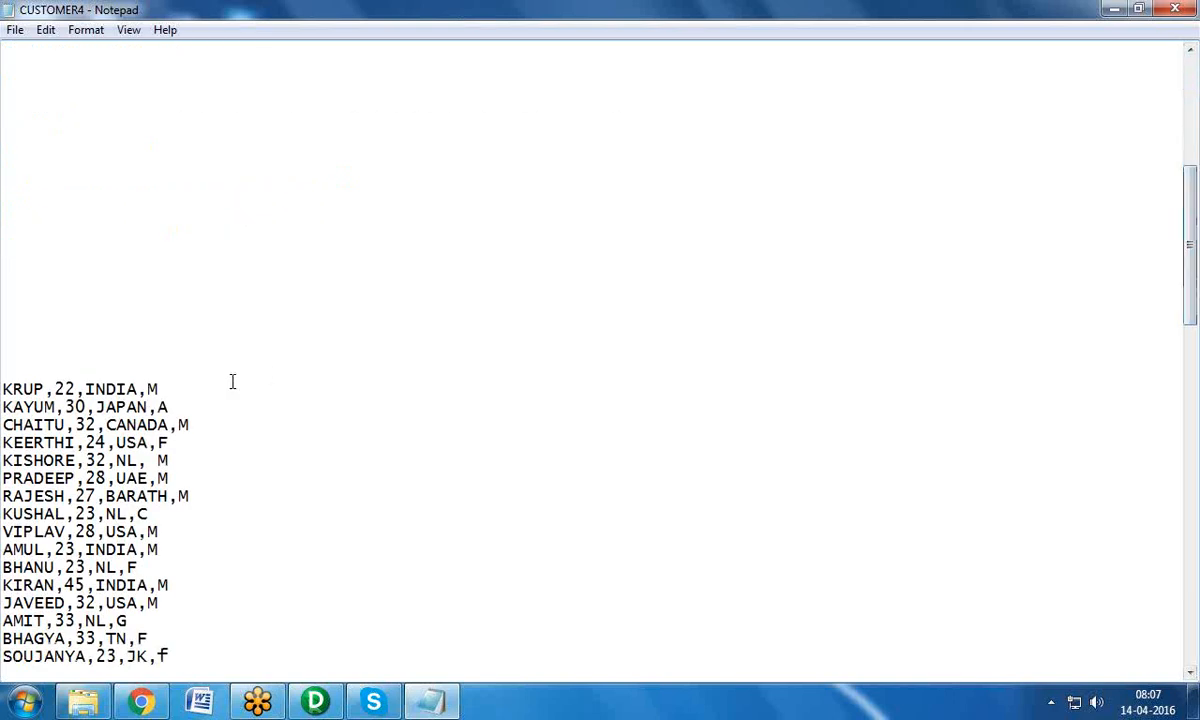
{"action": "left_click_drag", "start_coordinate": [203, 391], "coordinate": [26, 391]}
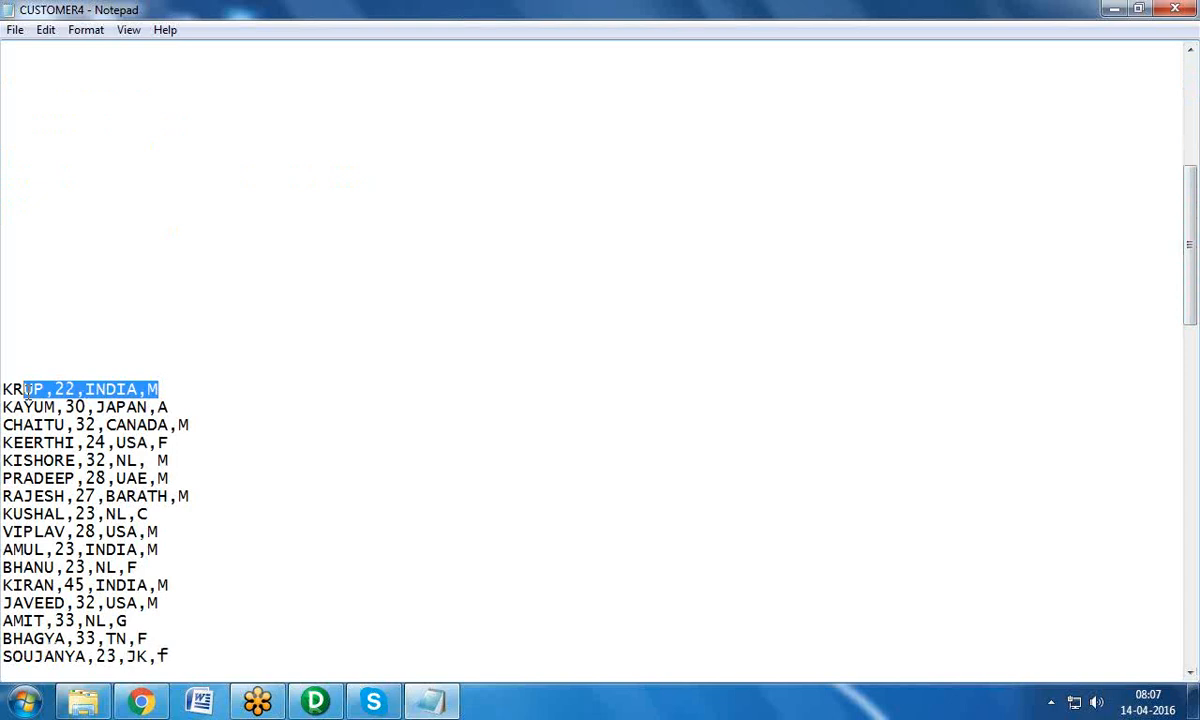
{"action": "left_click_drag", "start_coordinate": [27, 390], "coordinate": [3, 370]}
{"action": "key", "text": "ctrl+c"}
{"action": "key", "text": "Delete"}
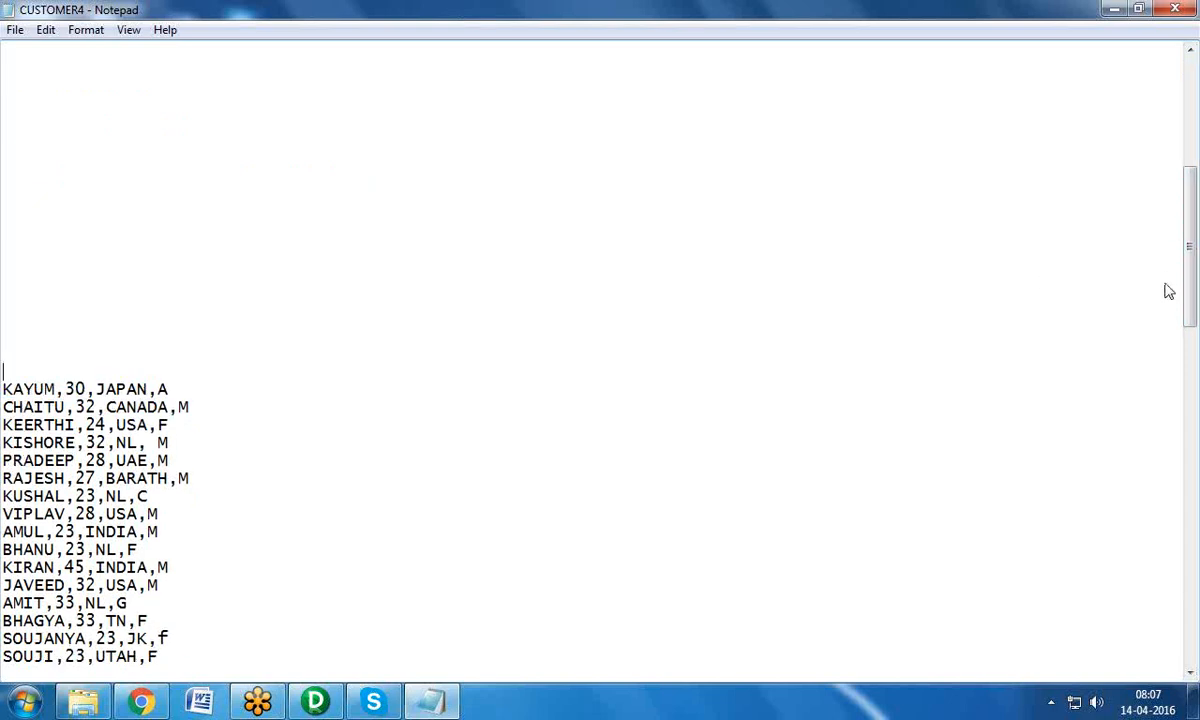
Step: Insert the copied 22,INDIA,M record directly below the source header, leaving no empty line between them
{"action": "left_click_drag", "start_coordinate": [1188, 251], "coordinate": [1187, 143]}
{"action": "left_click", "coordinate": [273, 67]}
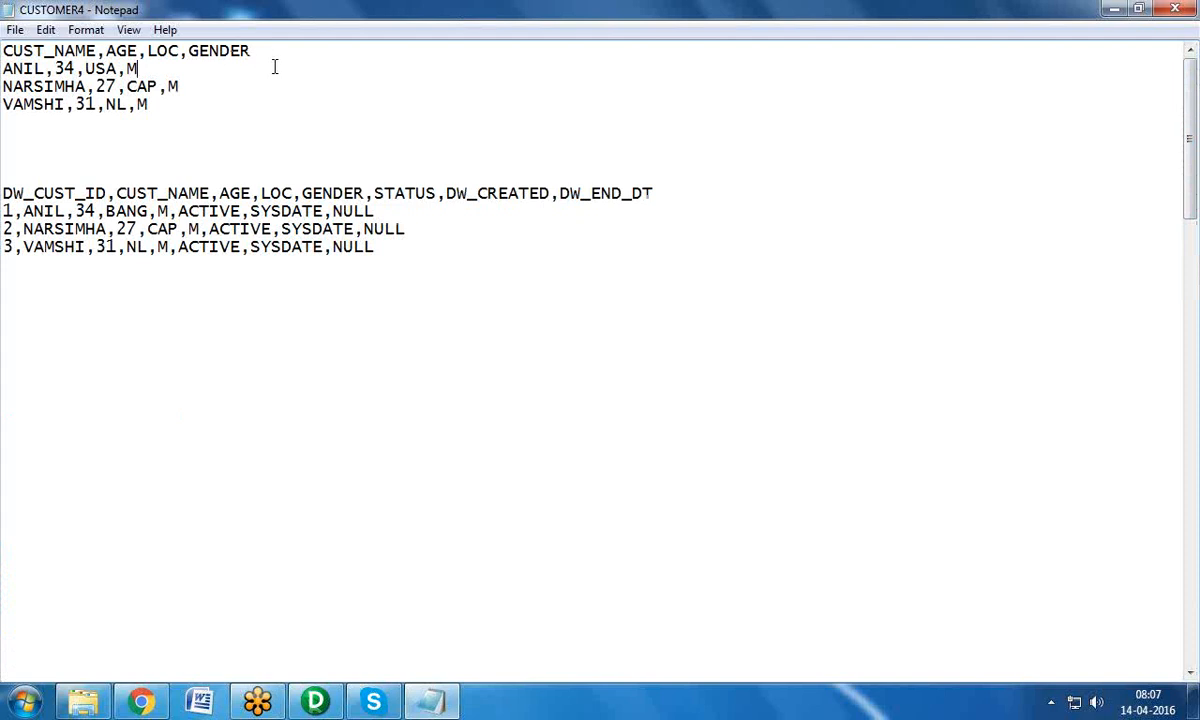
{"action": "left_click", "coordinate": [272, 53]}
{"action": "key", "text": "Return"}
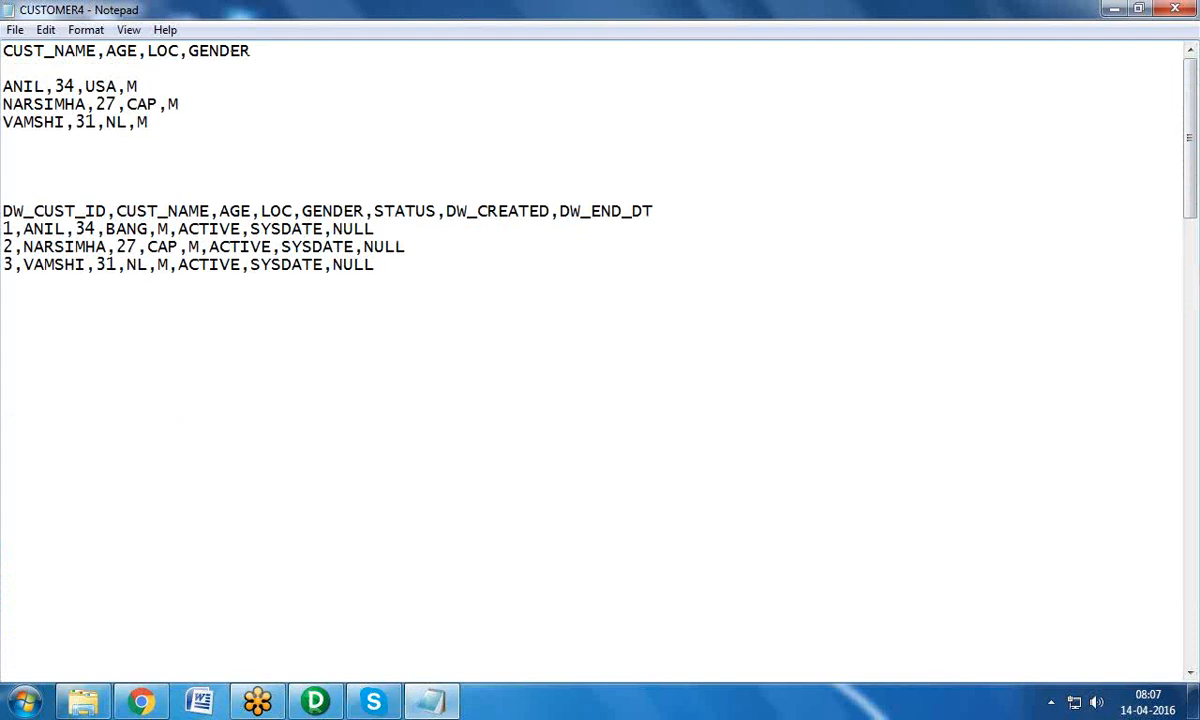
{"action": "key", "text": "ctrl+v"}
{"action": "left_click", "coordinate": [40, 66]}
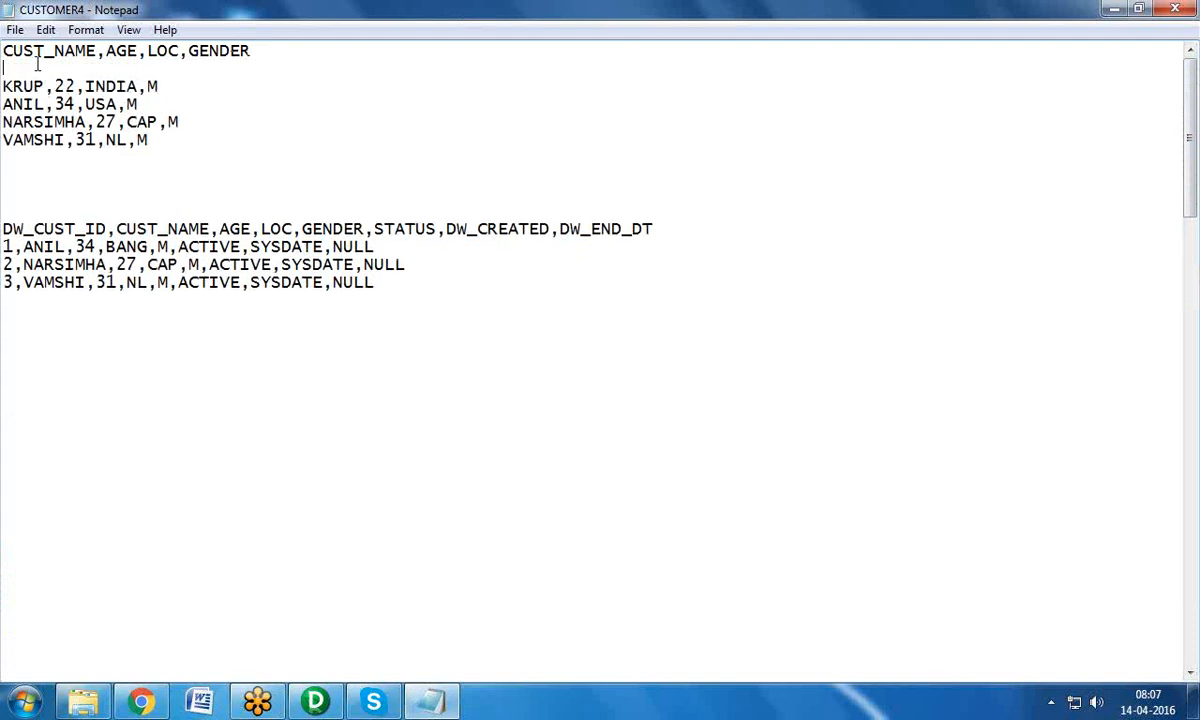
{"action": "key", "text": "Delete"}
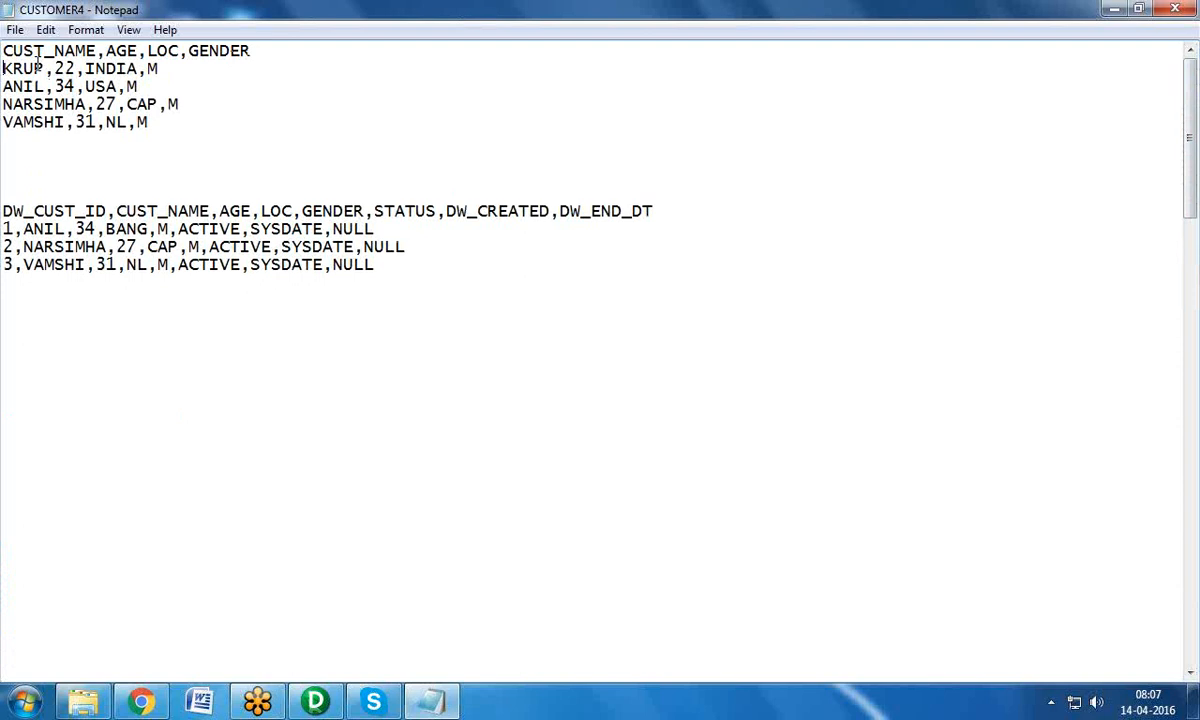
{"action": "left_click", "coordinate": [157, 72], "text": "shift"}
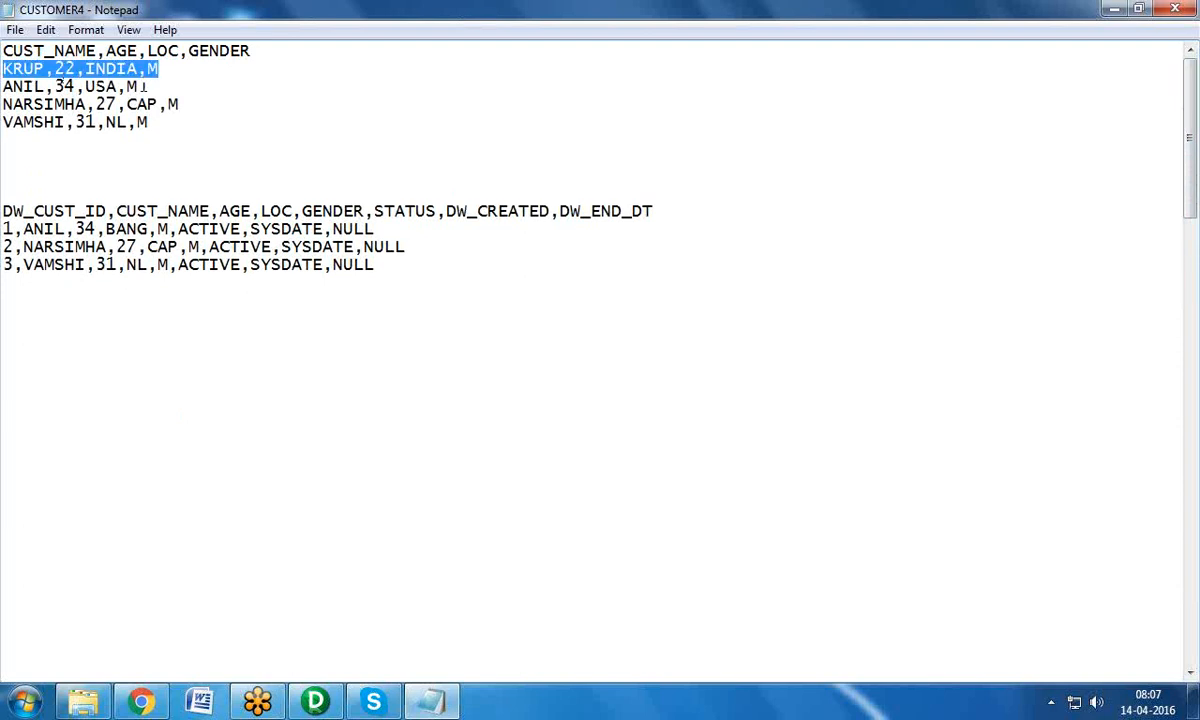
{"action": "left_click_drag", "start_coordinate": [139, 87], "coordinate": [2, 88]}
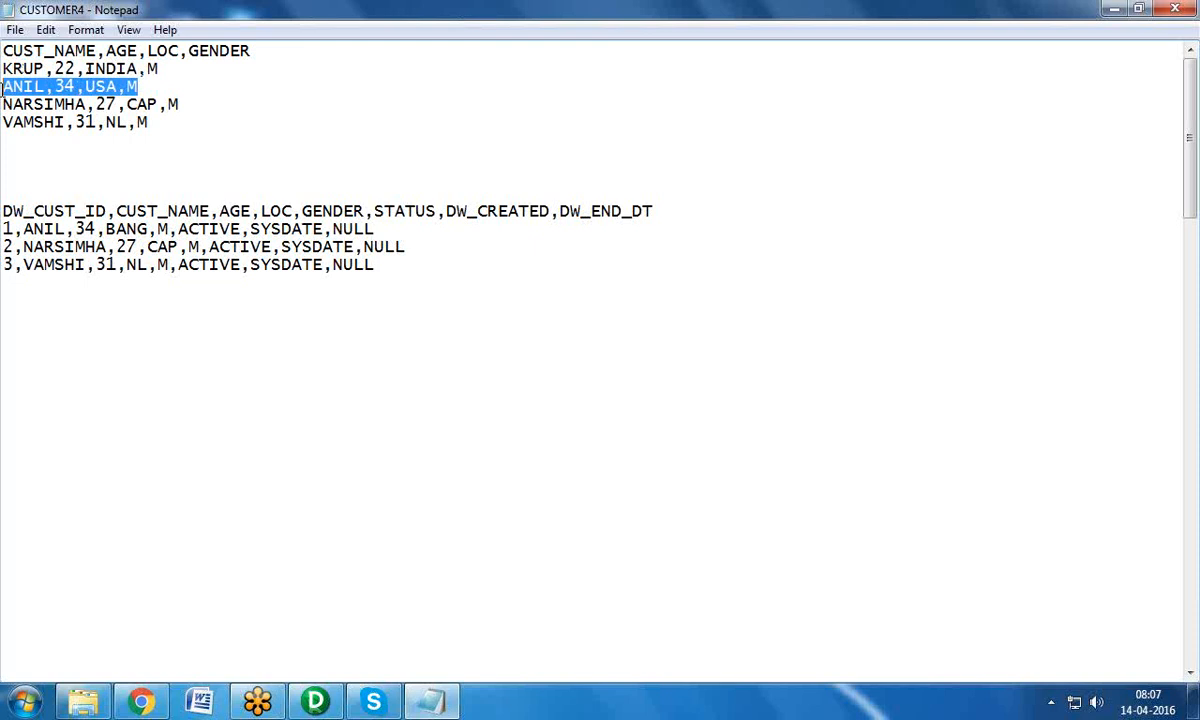
{"action": "left_click_drag", "start_coordinate": [155, 122], "coordinate": [3, 108]}
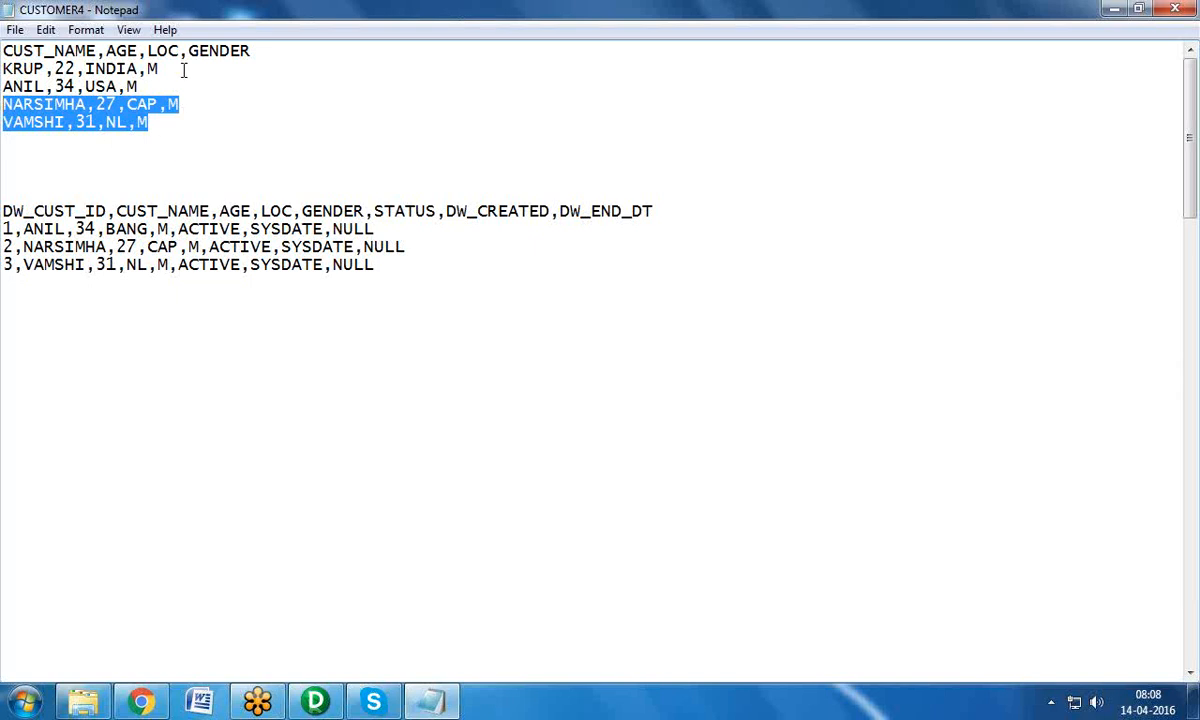
Step: Add a fourth target record with ID 4, followed by the values copied from the new first source record
{"action": "left_click_drag", "start_coordinate": [170, 69], "coordinate": [3, 70]}
{"action": "key", "text": "ctrl+c"}
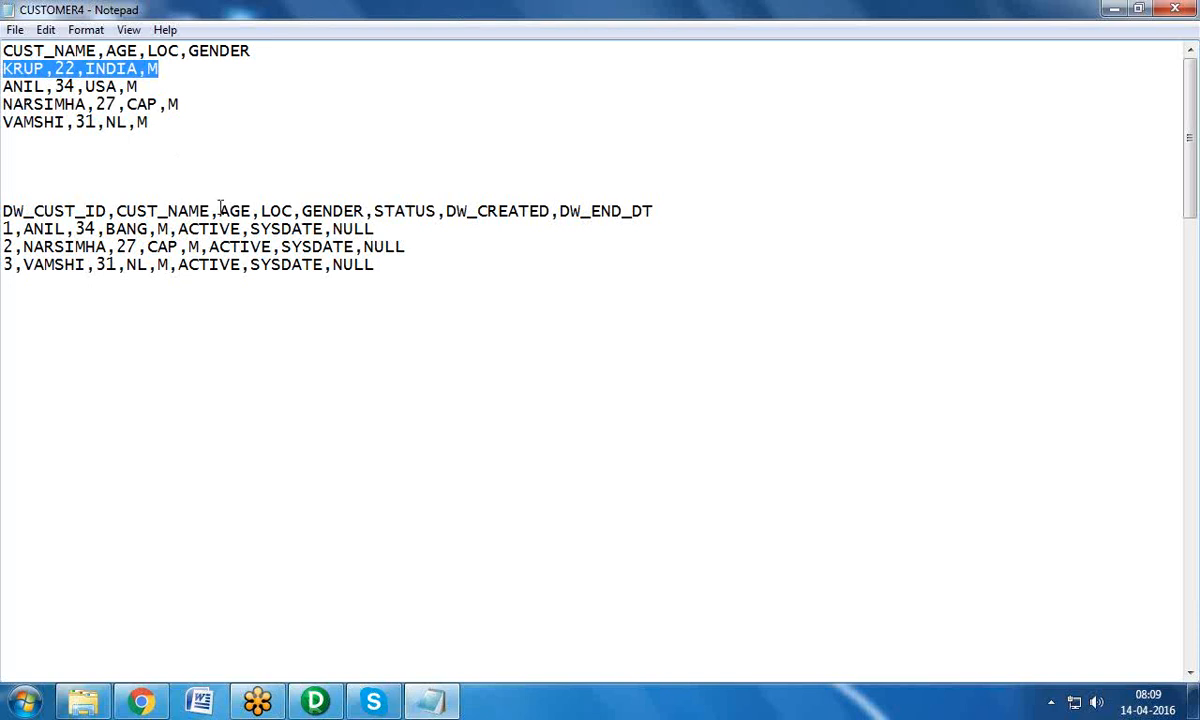
{"action": "left_click", "coordinate": [355, 218]}
{"action": "left_click", "coordinate": [418, 266]}
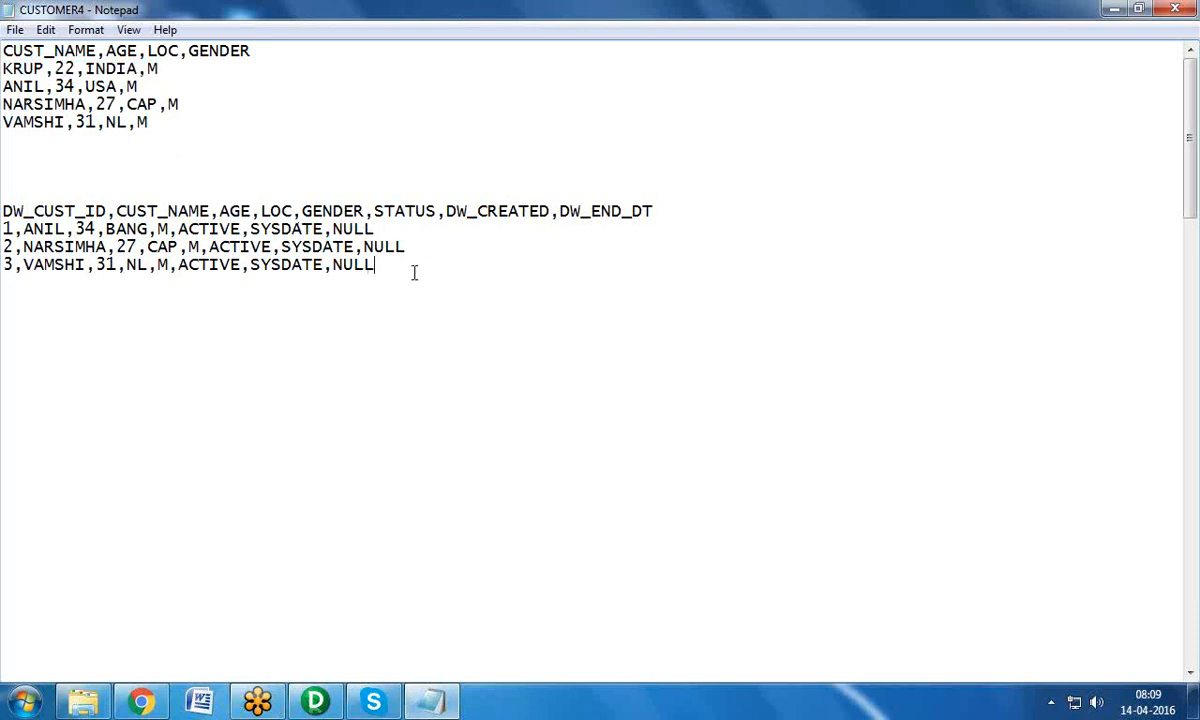
{"action": "key", "text": "Return"}
{"action": "type", "text": "4,"}
{"action": "key", "text": "ctrl+v"}
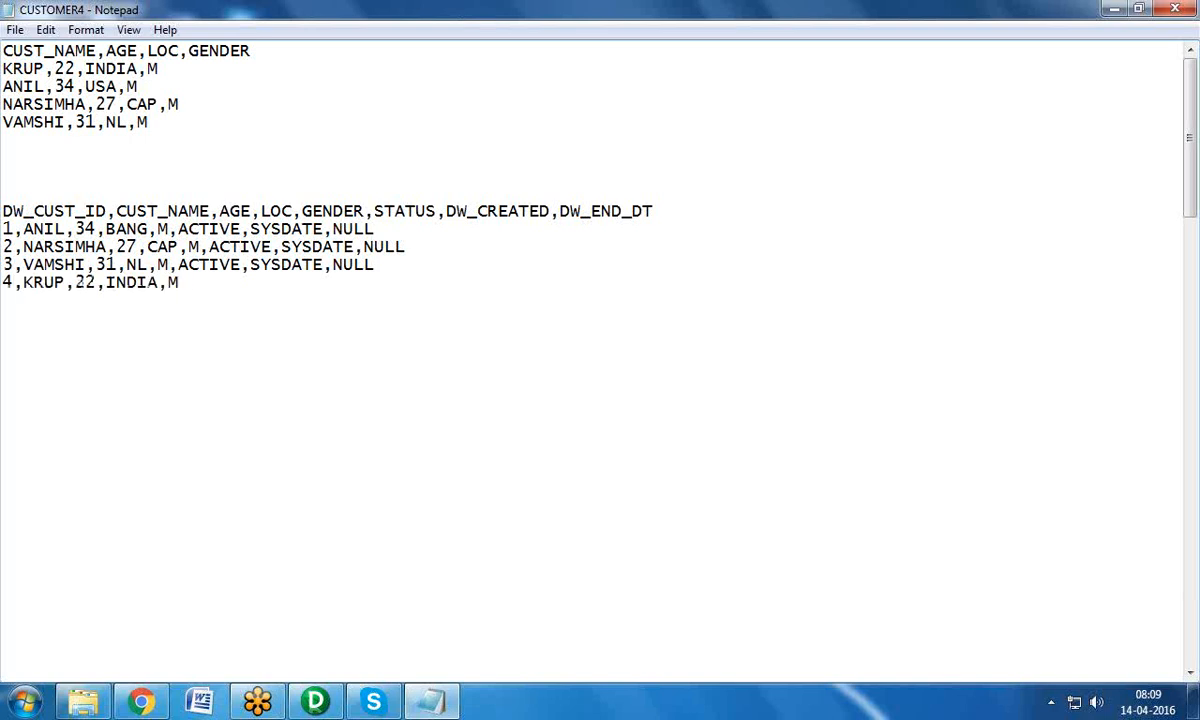
Step: Append ACTIVE,SYSDATE,NULL, copied from the third target record, to the fourth target record
{"action": "type", "text": ","}
{"action": "left_click_drag", "start_coordinate": [220, 265], "coordinate": [376, 271]}
{"action": "key", "text": "ctrl+c"}
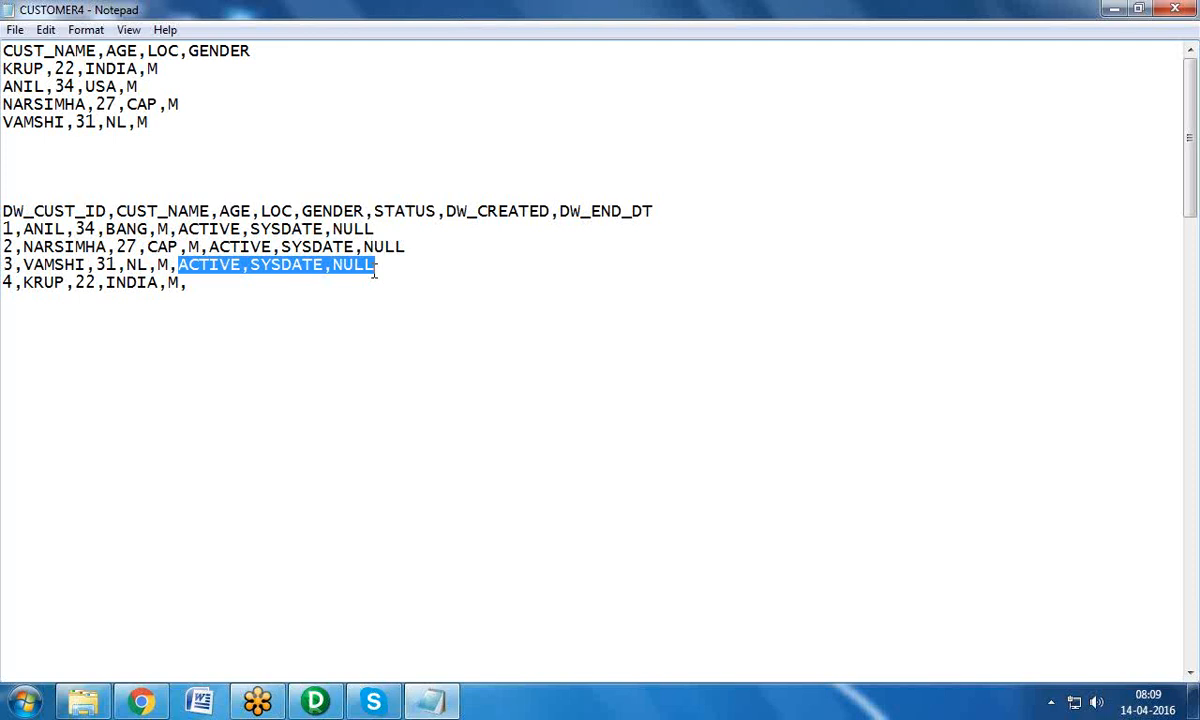
{"action": "left_click", "coordinate": [316, 296]}
{"action": "left_click", "coordinate": [268, 287]}
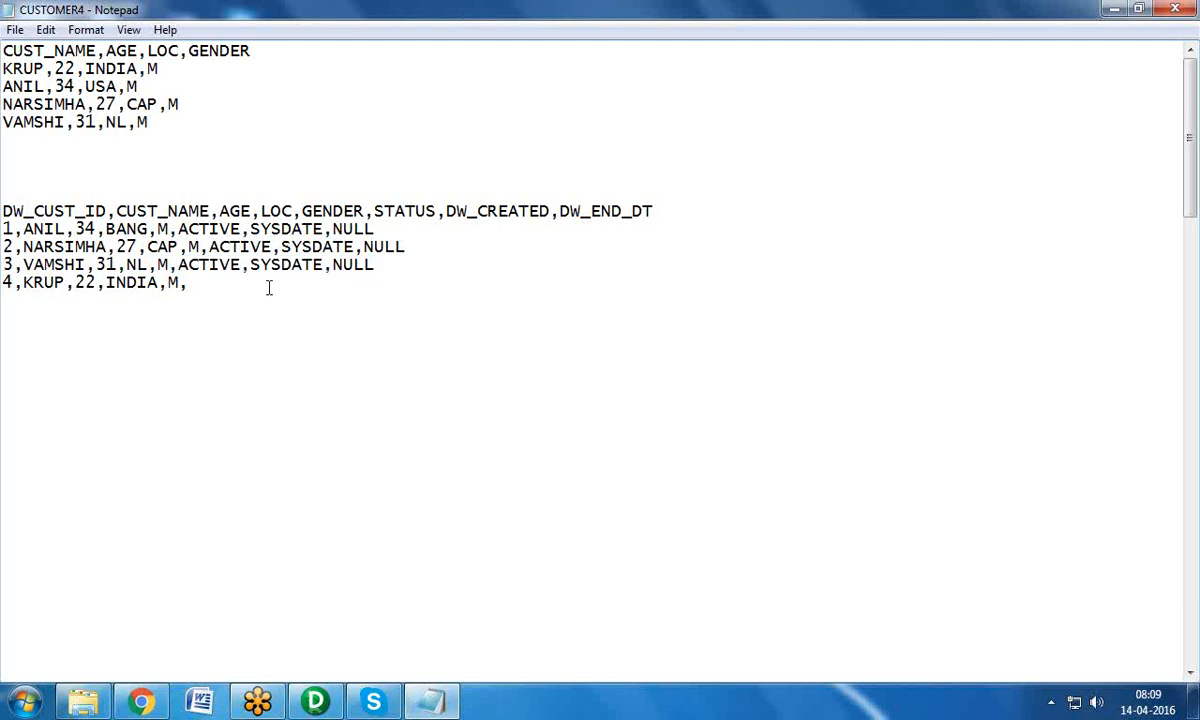
{"action": "key", "text": "ctrl+v"}
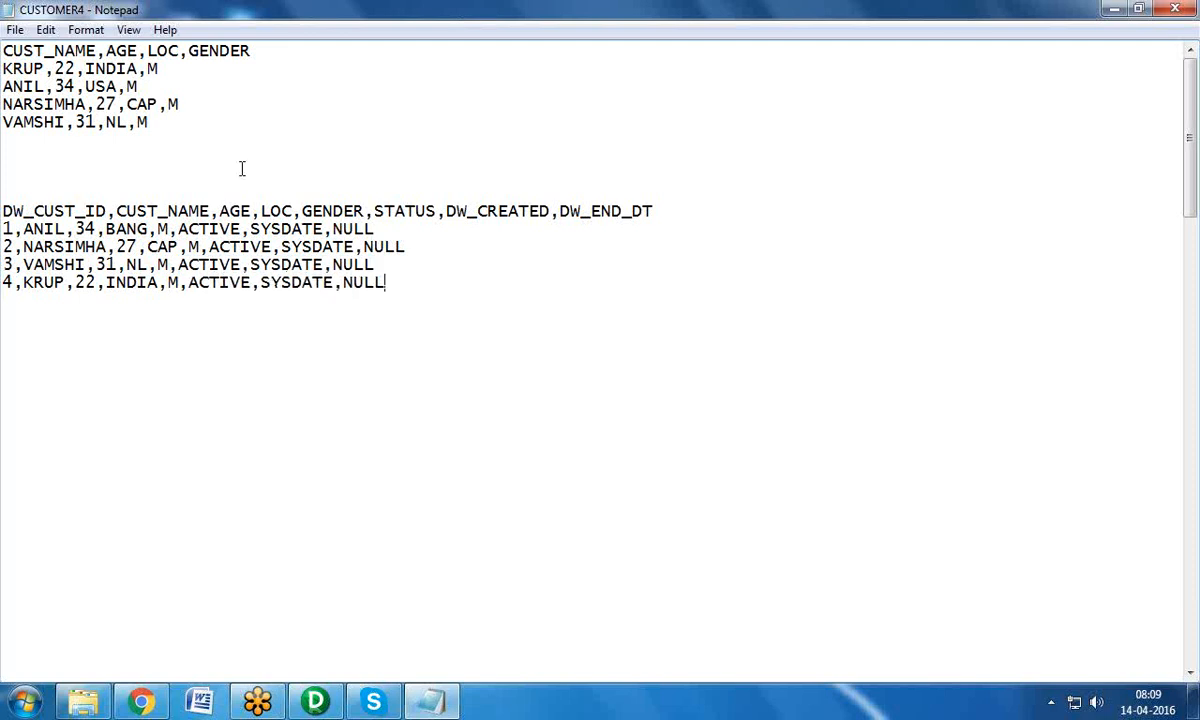
{"action": "left_click_drag", "start_coordinate": [142, 86], "coordinate": [3, 66]}
{"action": "left_click", "coordinate": [30, 232]}
{"action": "left_click_drag", "start_coordinate": [32, 232], "coordinate": [60, 232]}
{"action": "left_click_drag", "start_coordinate": [105, 229], "coordinate": [150, 230]}
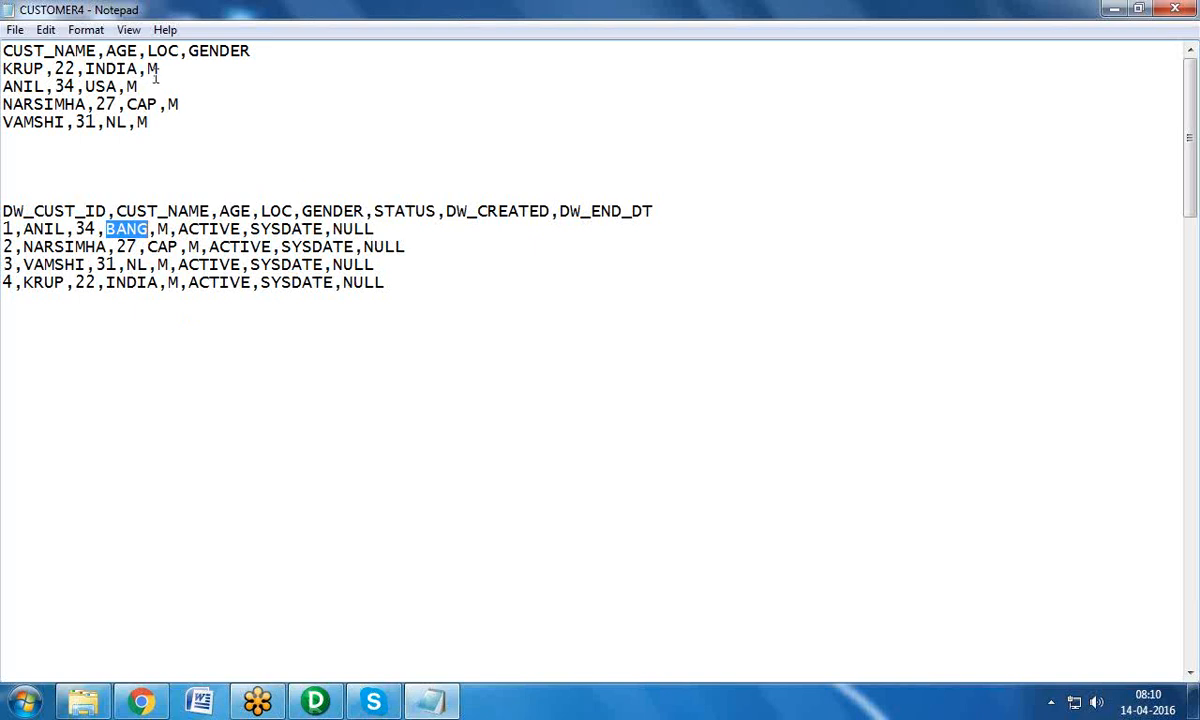
Step: Add a fifth target record with ID 5, followed by the values copied from the source record located in USA
{"action": "left_click_drag", "start_coordinate": [152, 70], "coordinate": [3, 88]}
{"action": "key", "text": "ctrl+c"}
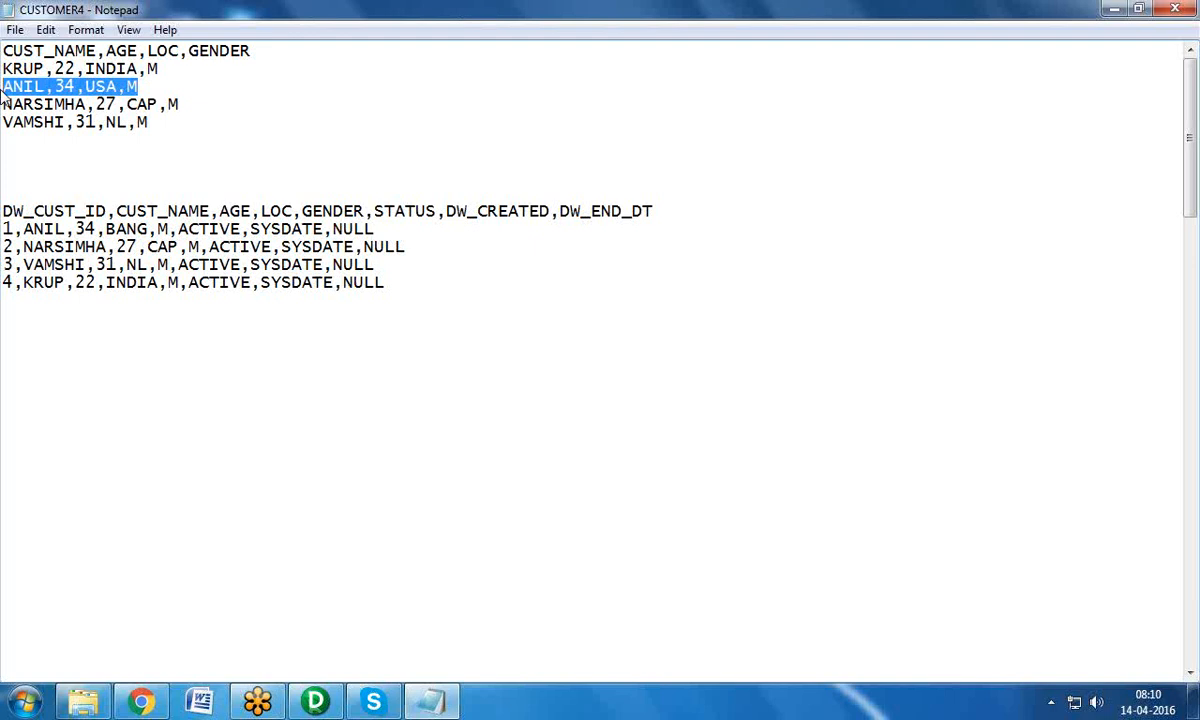
{"action": "left_click", "coordinate": [406, 252]}
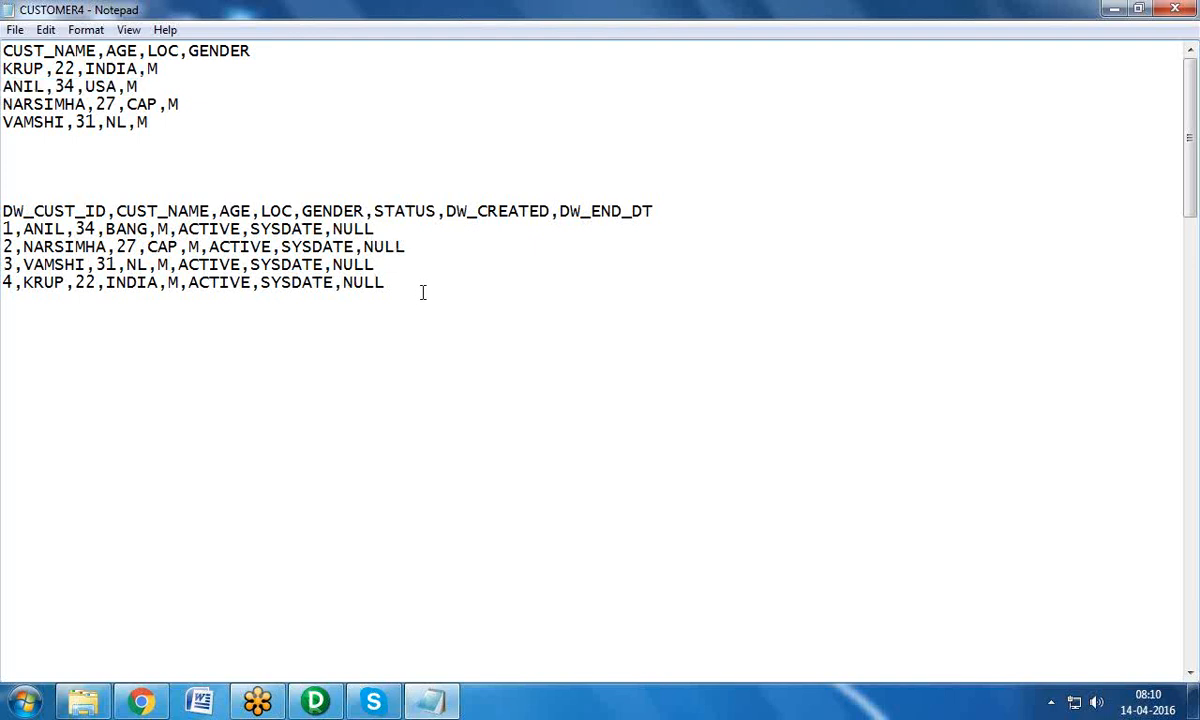
{"action": "left_click", "coordinate": [423, 293]}
{"action": "left_click", "coordinate": [395, 286]}
{"action": "key", "text": "Return"}
{"action": "type", "text": "5,"}
{"action": "key", "text": "ctrl+v"}
{"action": "type", "text": ","}
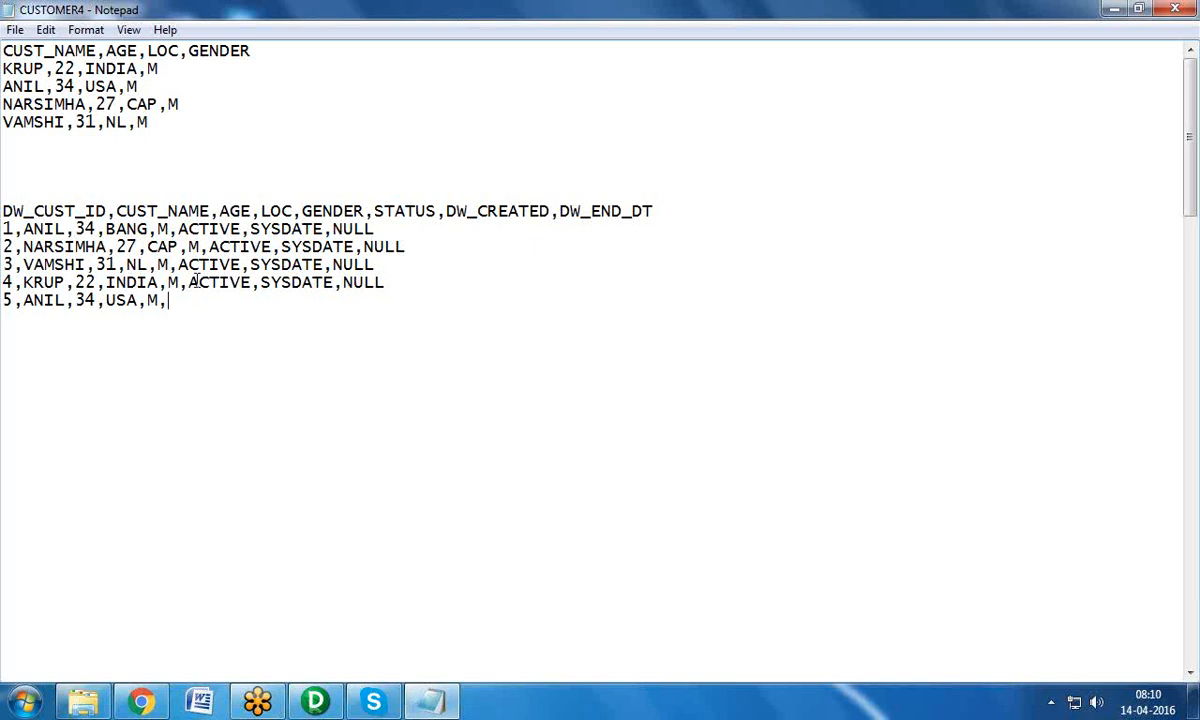
Step: Complete the fifth target record with ACTIVE,SYSDATE,NULL as its status and date values
{"action": "left_click_drag", "start_coordinate": [194, 282], "coordinate": [350, 283]}
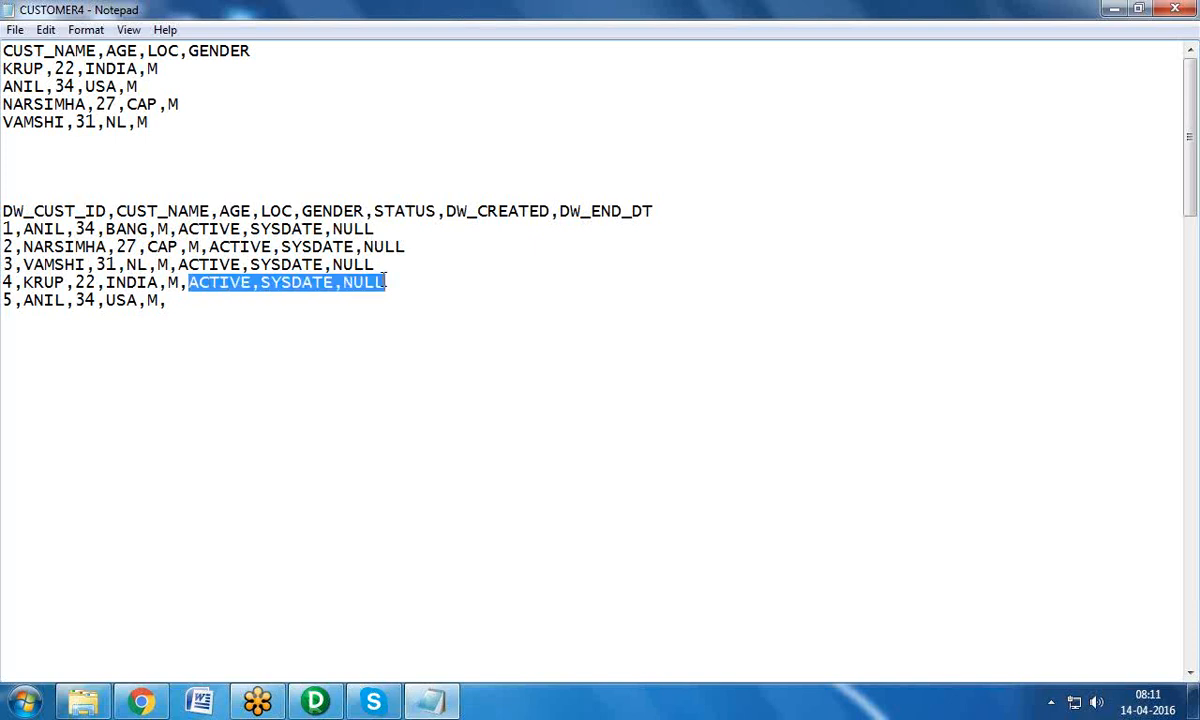
{"action": "left_click", "coordinate": [263, 296]}
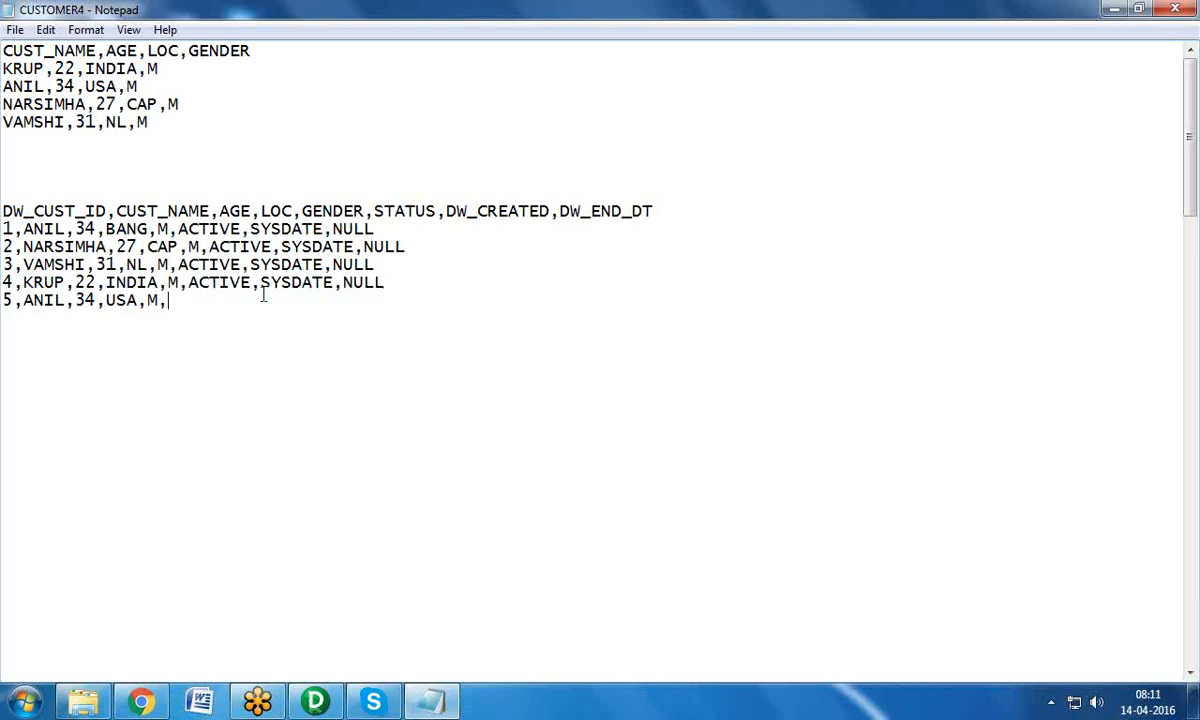
{"action": "type", "text": "ACTIVE,SYSDATE,NULL"}
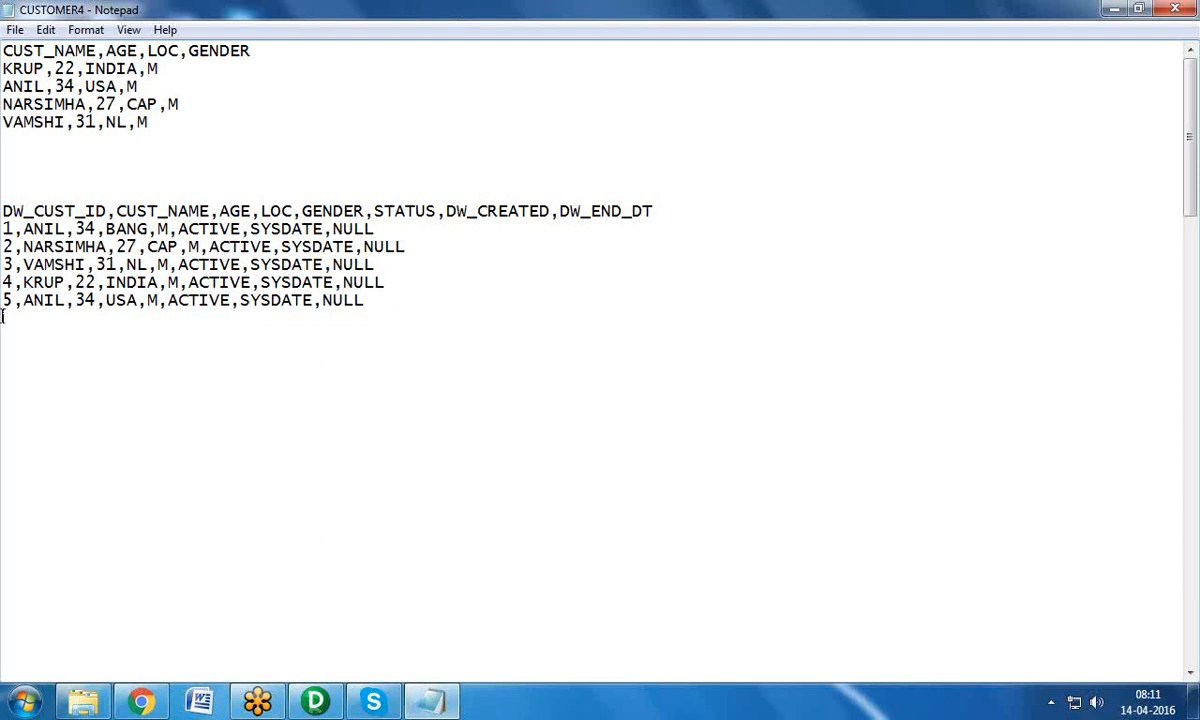
{"action": "left_click_drag", "start_coordinate": [3, 316], "coordinate": [3, 305]}
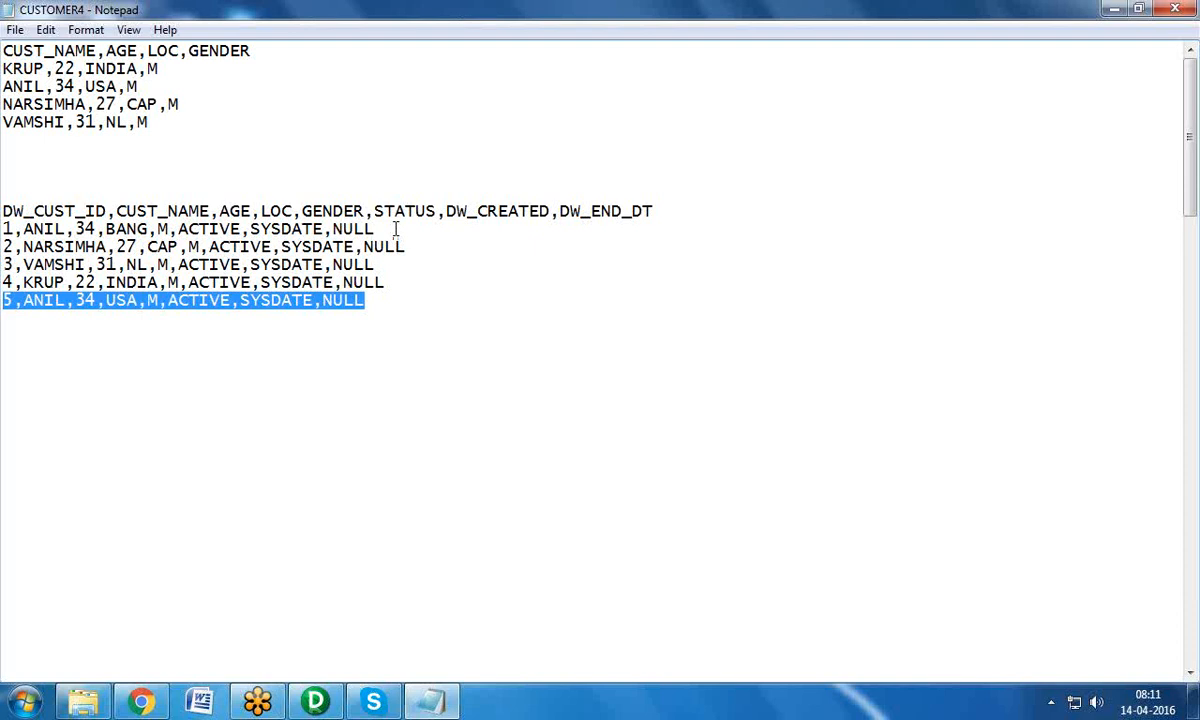
{"action": "left_click_drag", "start_coordinate": [393, 229], "coordinate": [3, 229]}
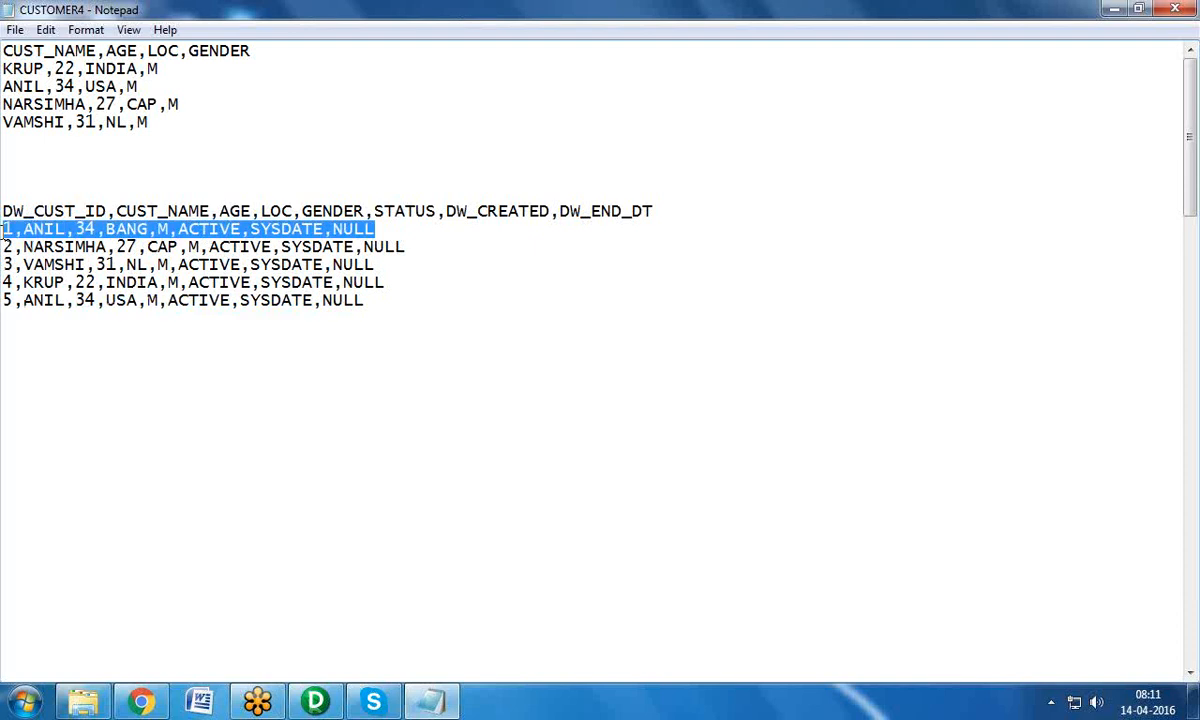
{"action": "left_click", "coordinate": [49, 229]}
{"action": "left_click", "coordinate": [96, 227]}
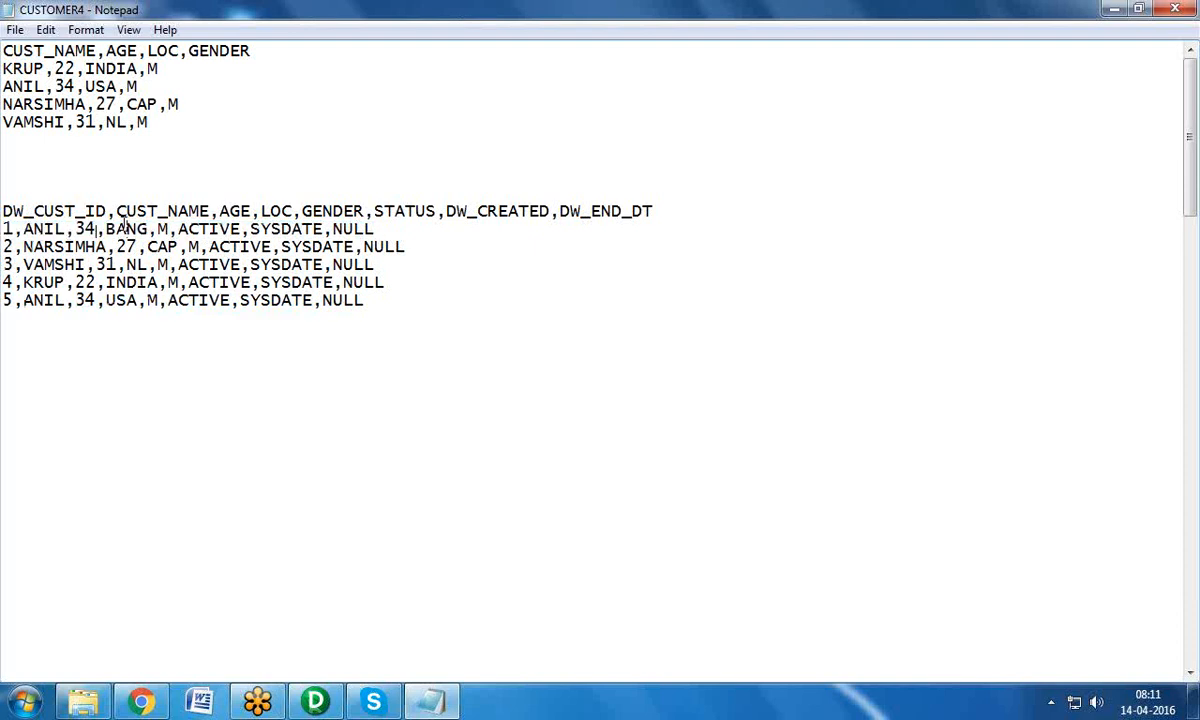
{"action": "left_click_drag", "start_coordinate": [96, 229], "coordinate": [148, 229]}
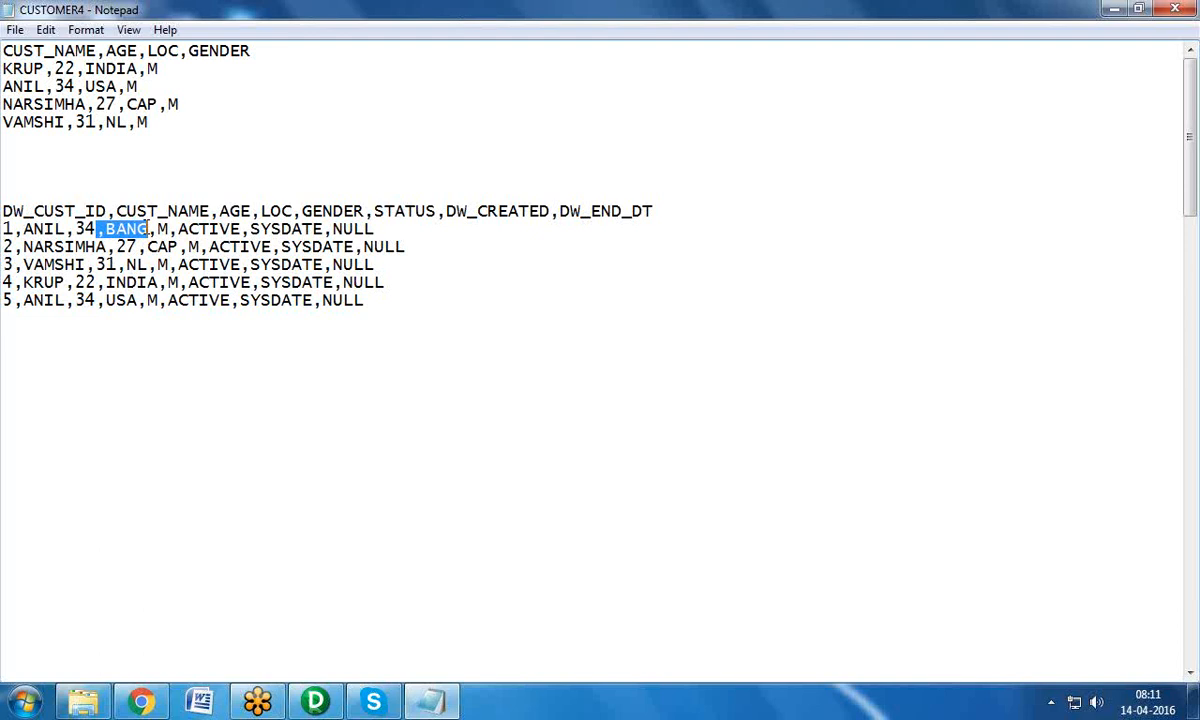
{"action": "left_click", "coordinate": [146, 227]}
{"action": "double_click", "coordinate": [126, 228]}
Step: Set the first target record's STATUS to IN_ACTIVE and its DW_END_DT value to UPDT_DT
{"action": "left_click", "coordinate": [171, 212]}
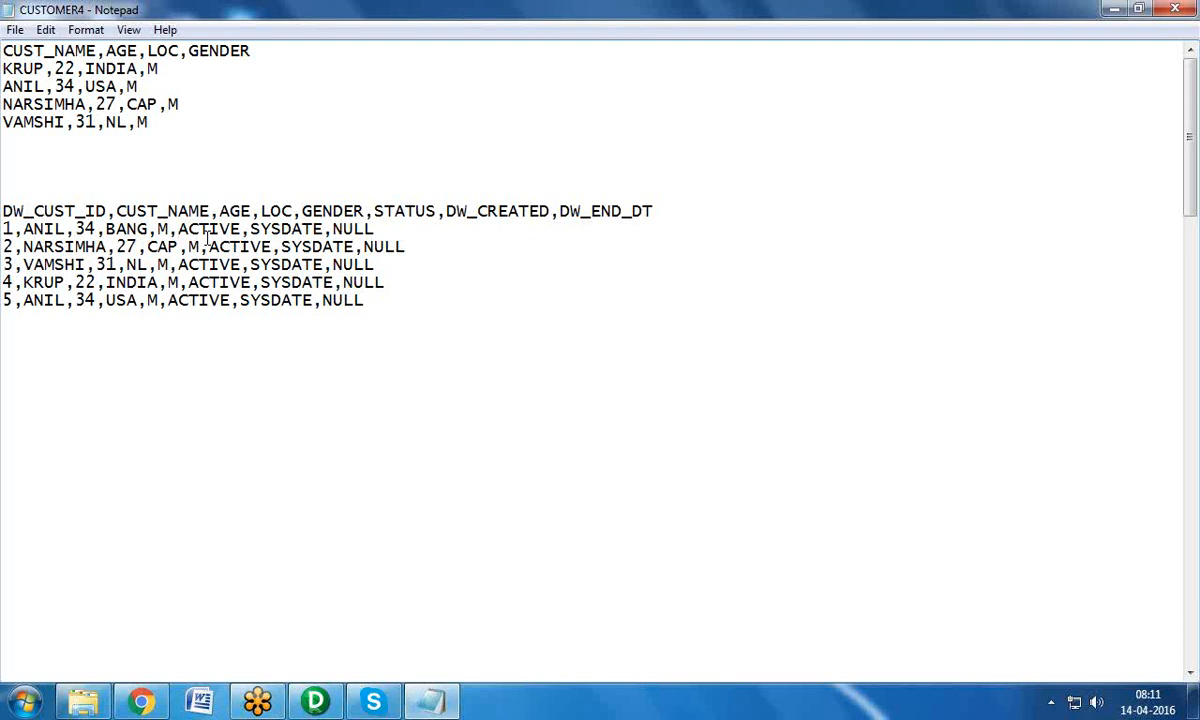
{"action": "type", "text": "IN"}
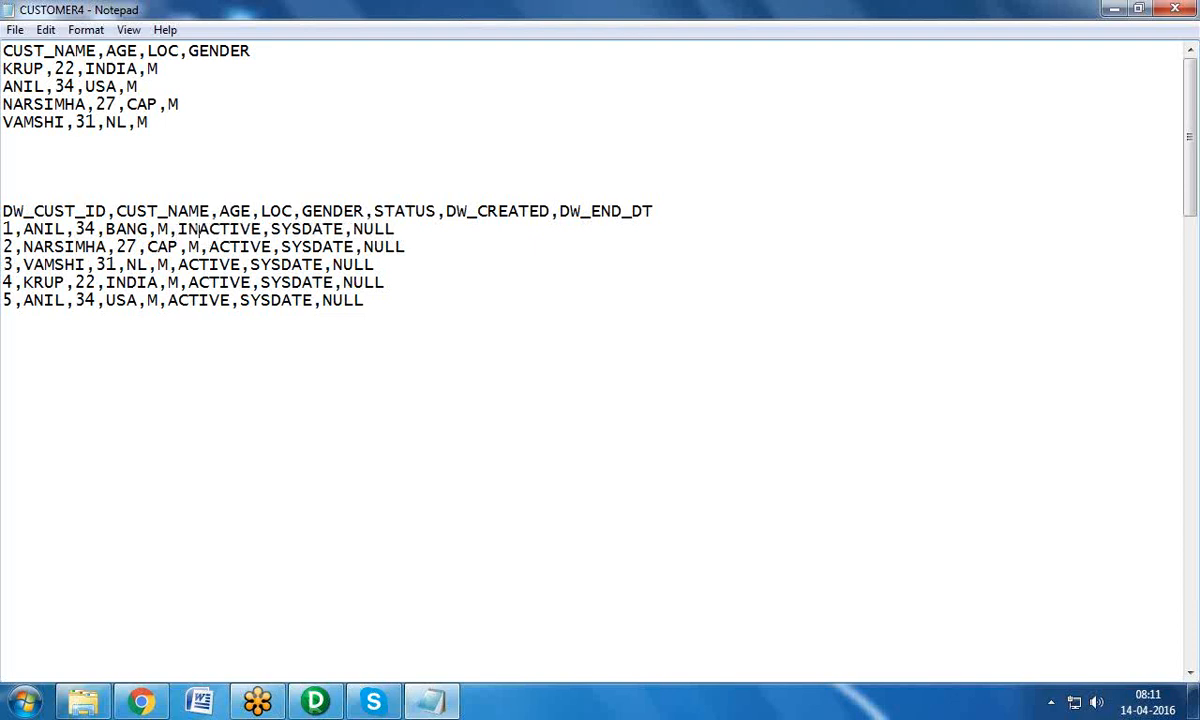
{"action": "type", "text": "_"}
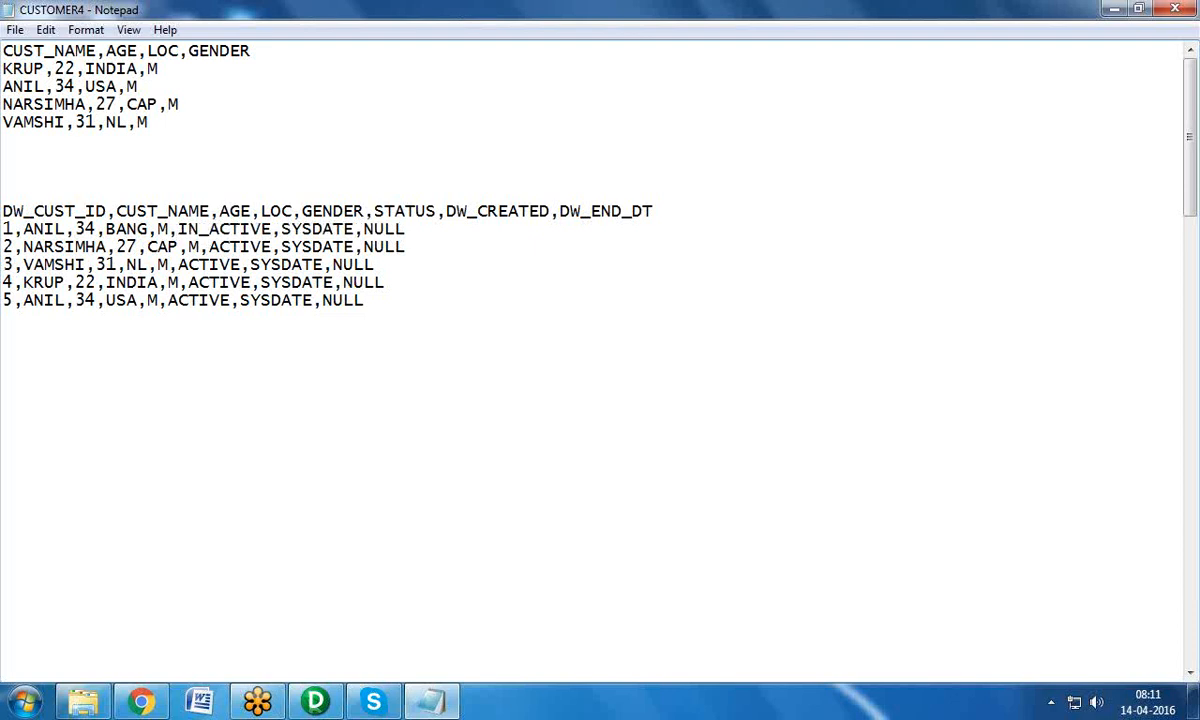
{"action": "left_click_drag", "start_coordinate": [357, 232], "coordinate": [400, 230]}
{"action": "left_click", "coordinate": [368, 232]}
{"action": "key", "text": "Delete"}
{"action": "type", "text": "UPDT_DT"}
{"action": "left_click_drag", "start_coordinate": [163, 120], "coordinate": [3, 114]}
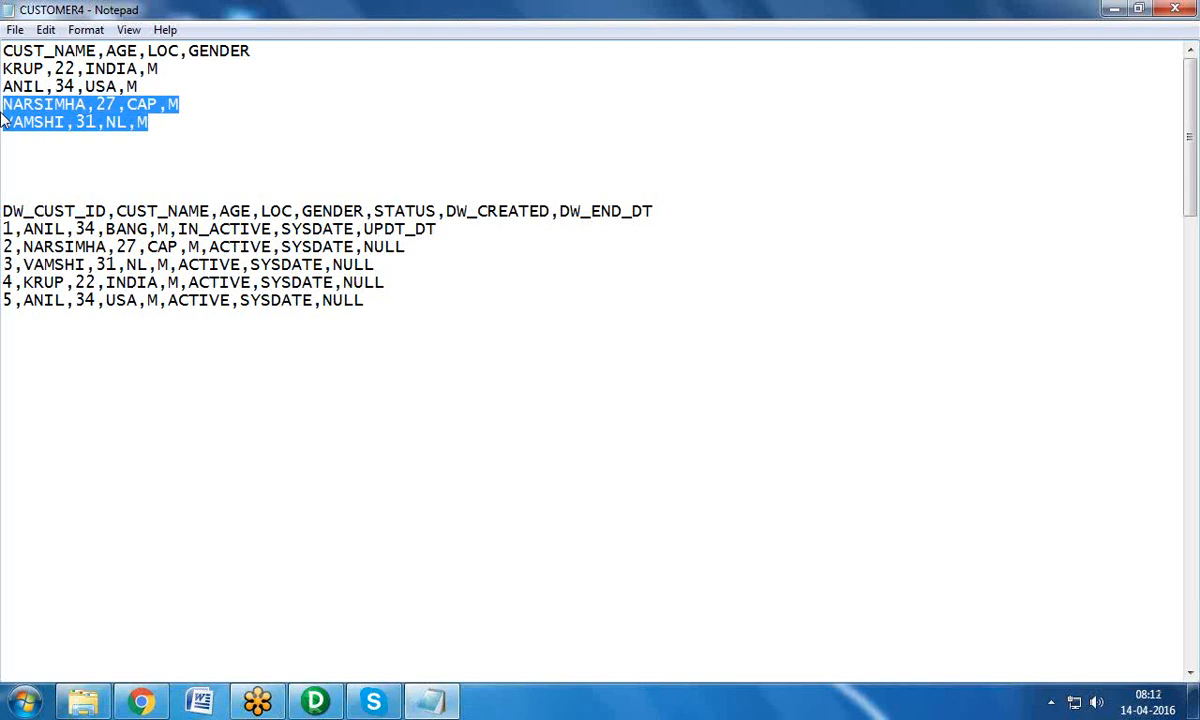
{"action": "left_click", "coordinate": [23, 115]}
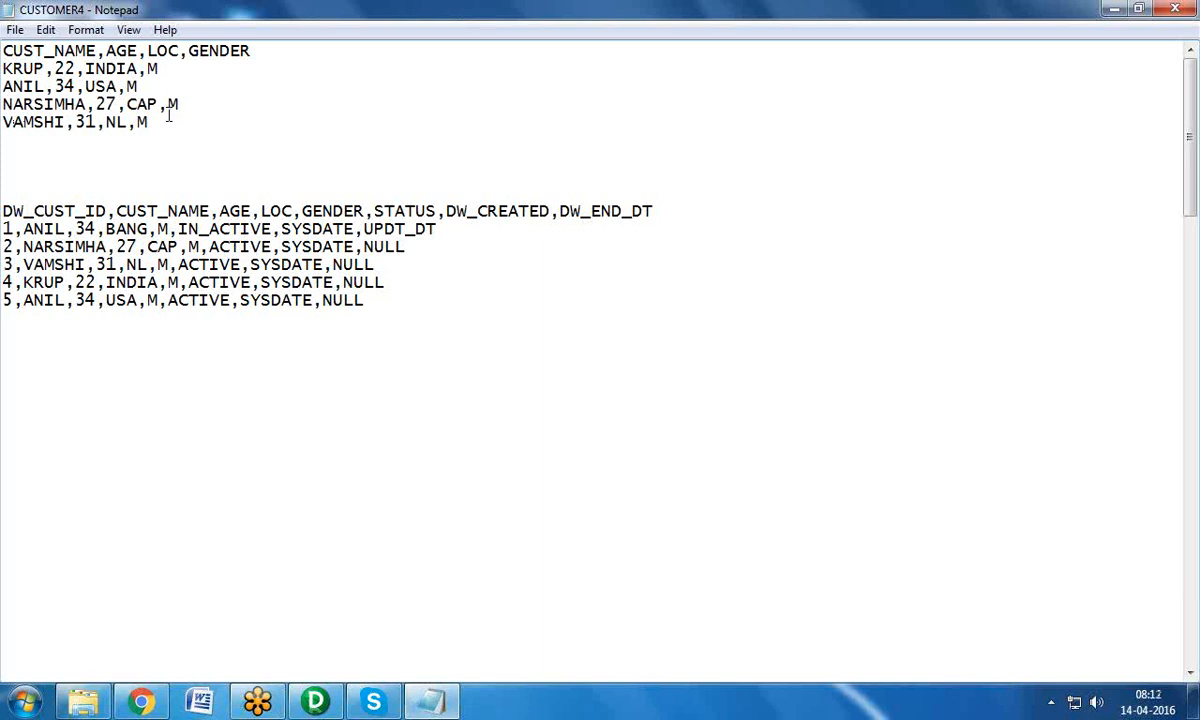
{"action": "left_click_drag", "start_coordinate": [158, 120], "coordinate": [3, 112]}
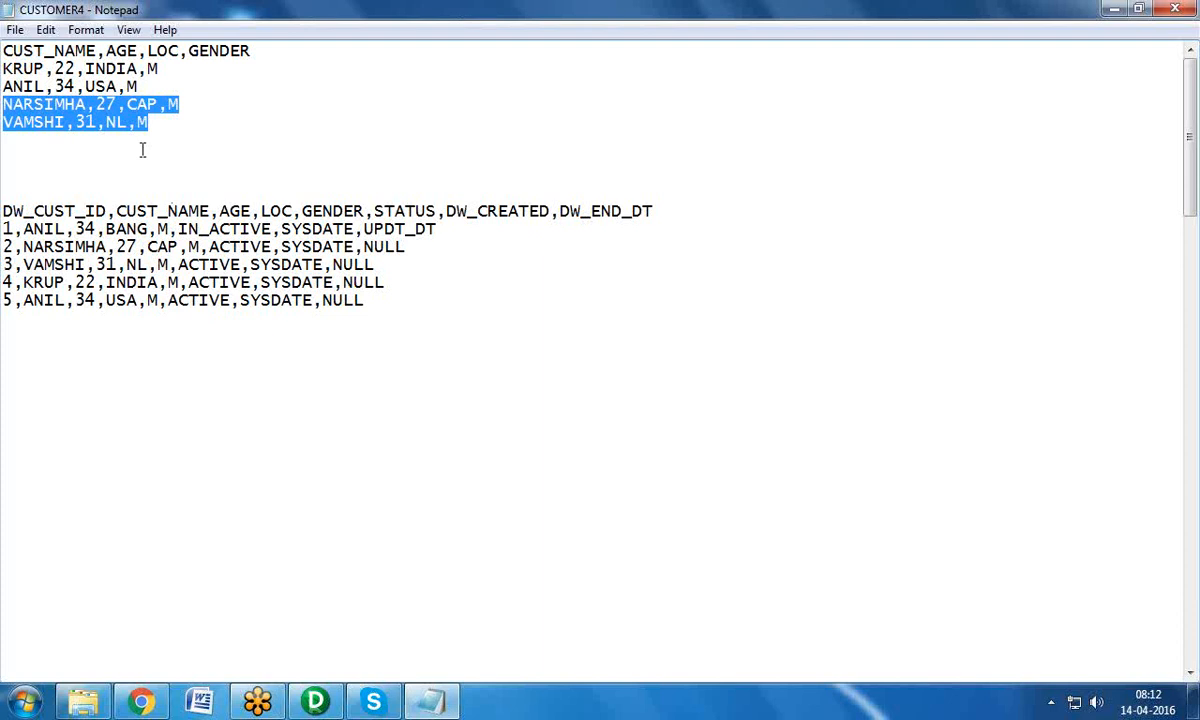
Step: Change the LOC value of the second source record to INDIA
{"action": "left_click_drag", "start_coordinate": [118, 87], "coordinate": [87, 87]}
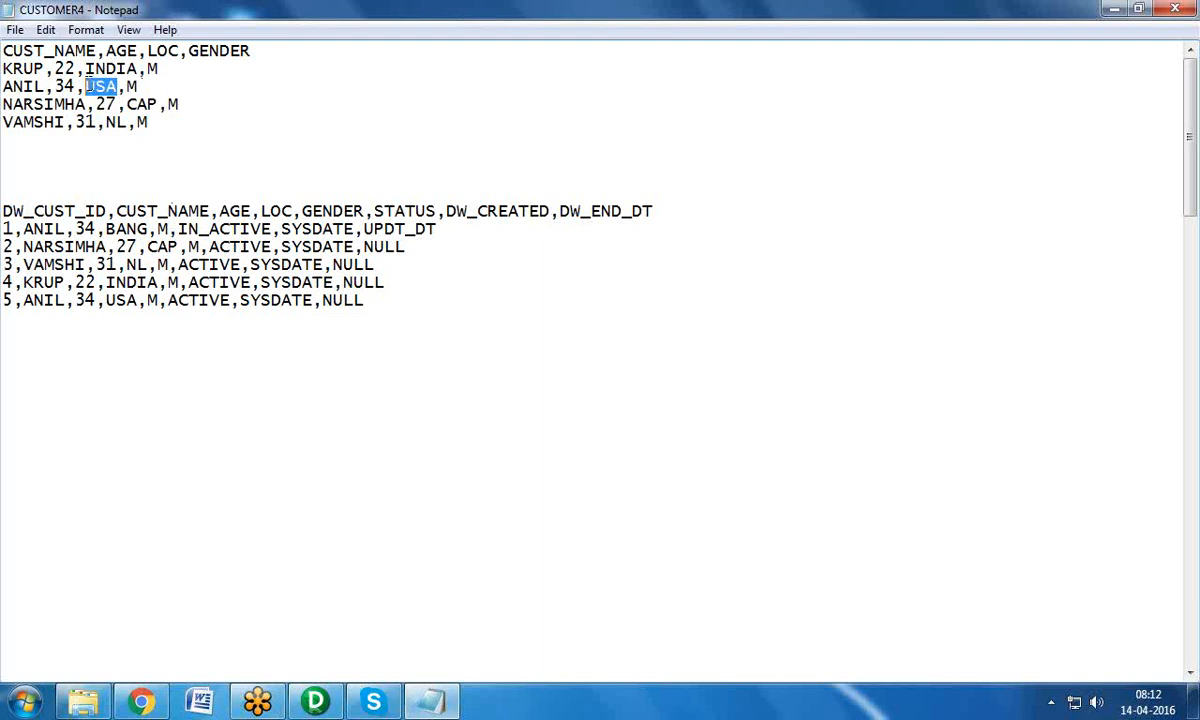
{"action": "type", "text": "INDIA"}
{"action": "left_click_drag", "start_coordinate": [159, 87], "coordinate": [3, 87]}
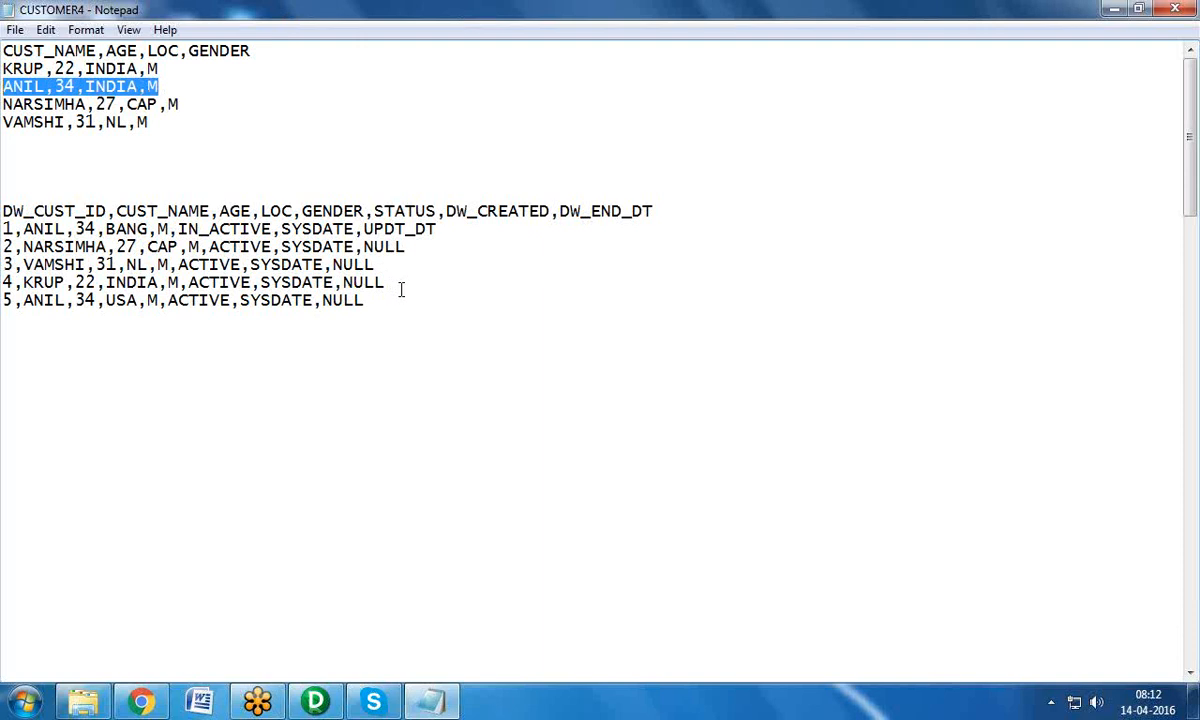
Step: Compare the inactive first target record with the active fifth target record of the same customer
{"action": "left_click_drag", "start_coordinate": [443, 228], "coordinate": [3, 211]}
{"action": "left_click_drag", "start_coordinate": [366, 300], "coordinate": [5, 302]}
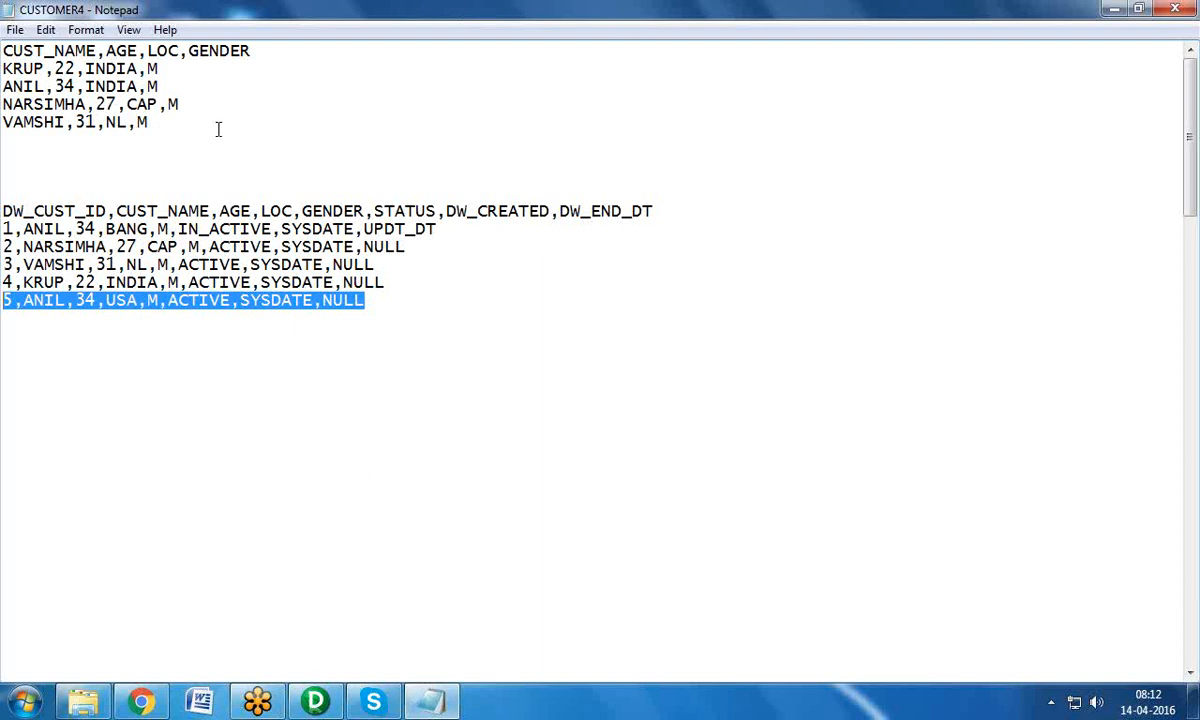
{"action": "left_click_drag", "start_coordinate": [437, 229], "coordinate": [3, 231]}
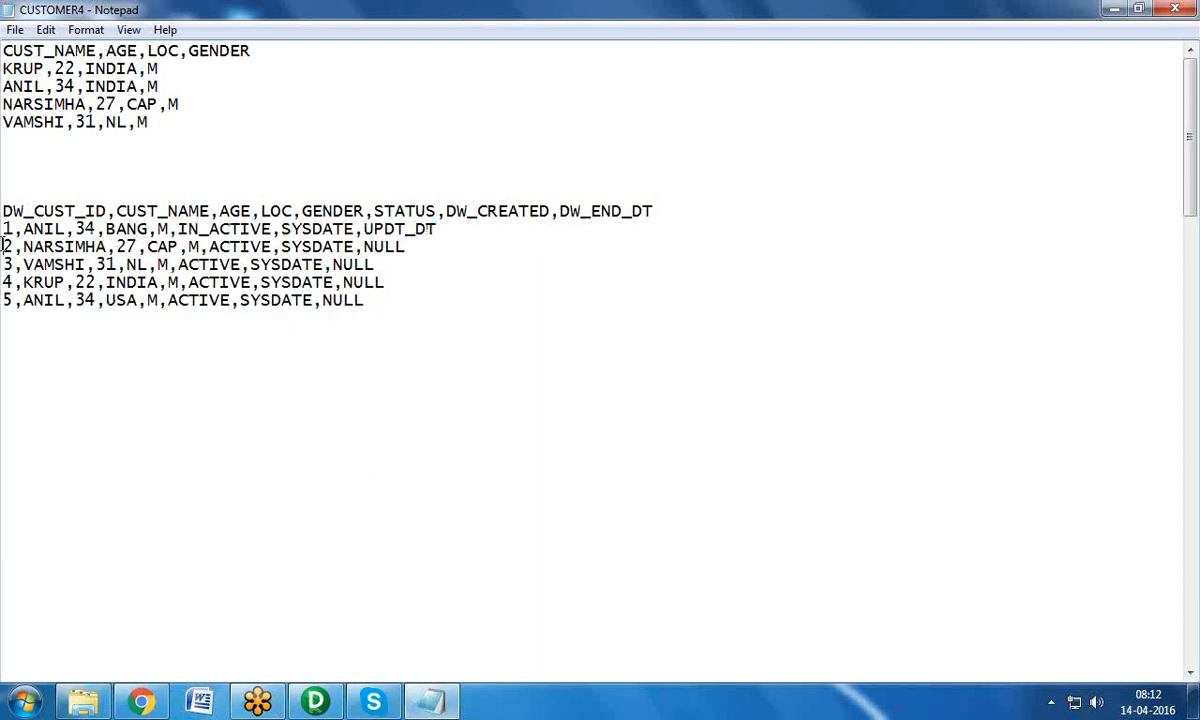
{"action": "left_click_drag", "start_coordinate": [365, 301], "coordinate": [5, 316]}
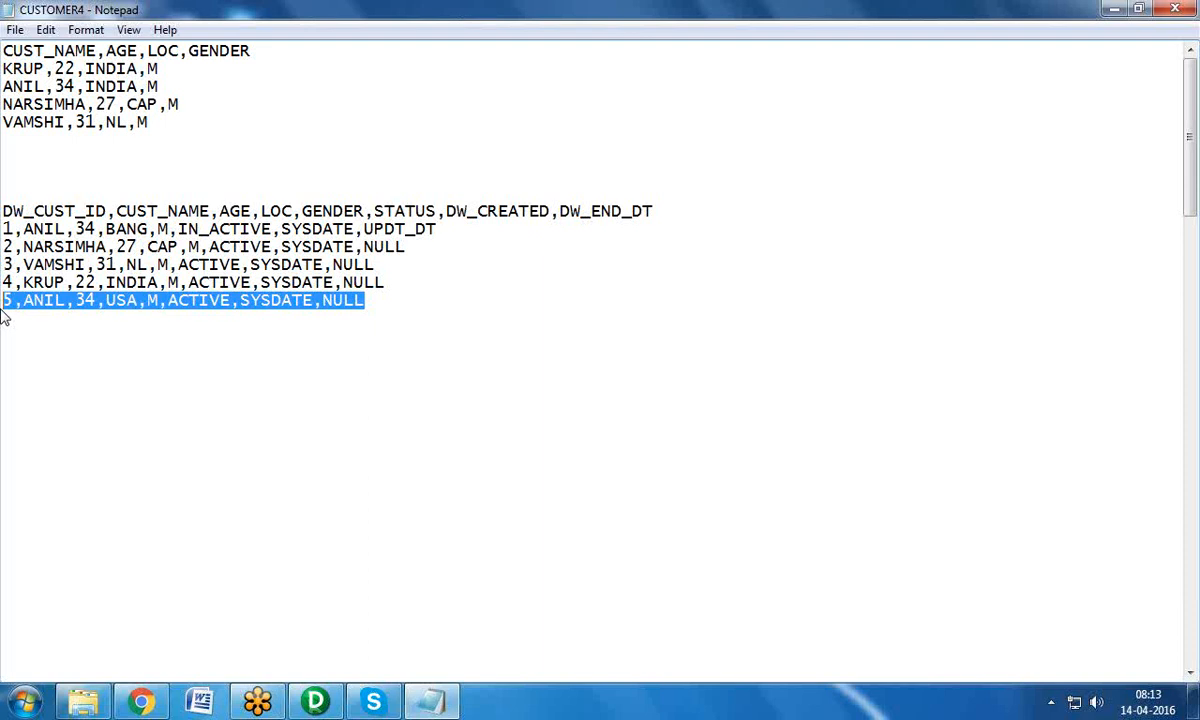
{"action": "left_click_drag", "start_coordinate": [12, 211], "coordinate": [40, 229]}
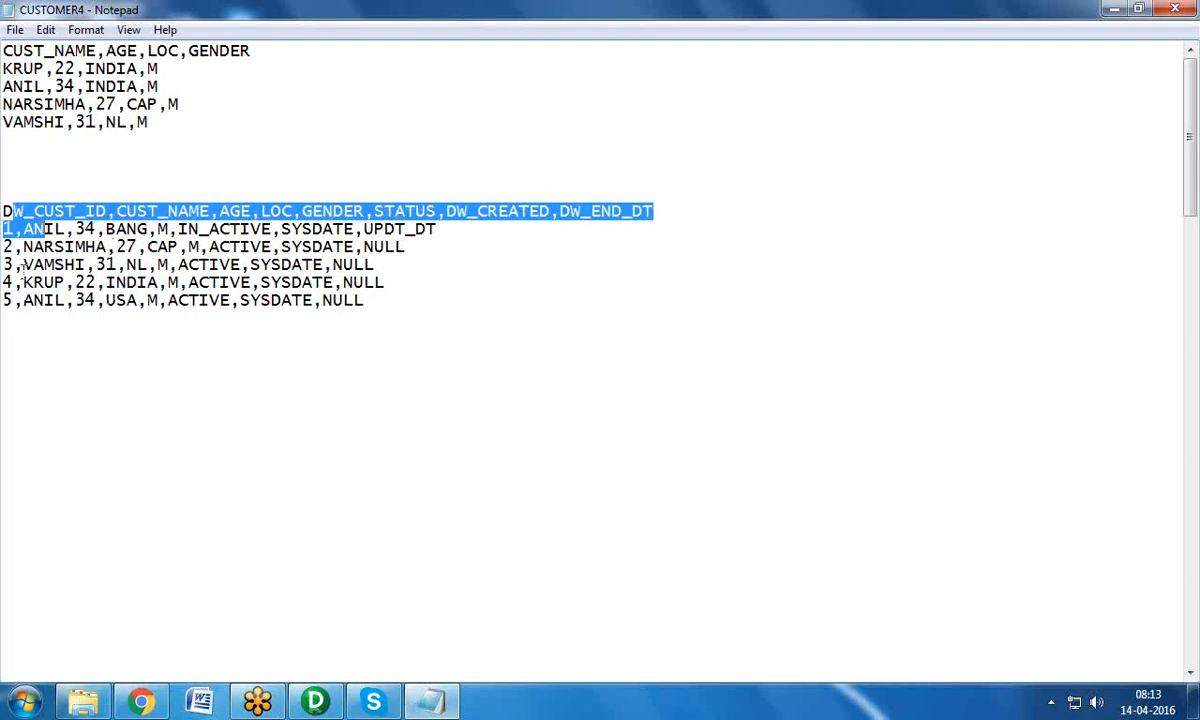
{"action": "left_click", "coordinate": [17, 302]}
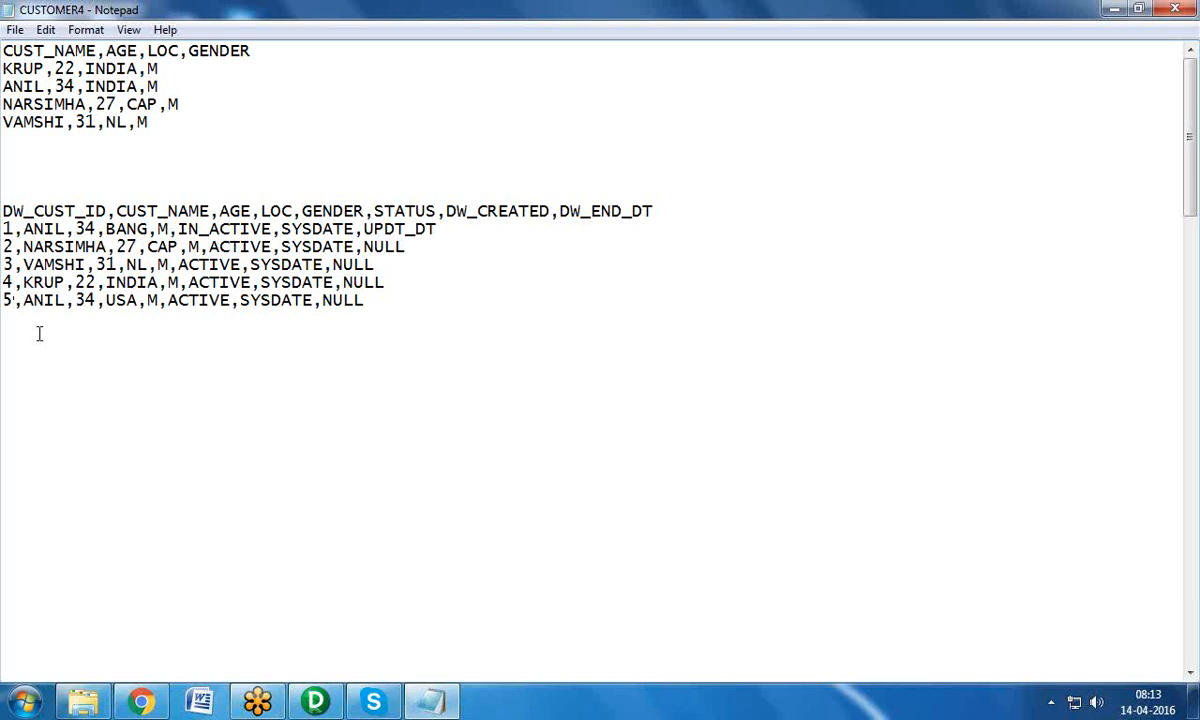
Step: Switch to Informatica PowerCenter Designer, generate the SQL override query of the LKP_DW_CUST lookup for viewing, and close it without saving
{"action": "left_click", "coordinate": [315, 700]}
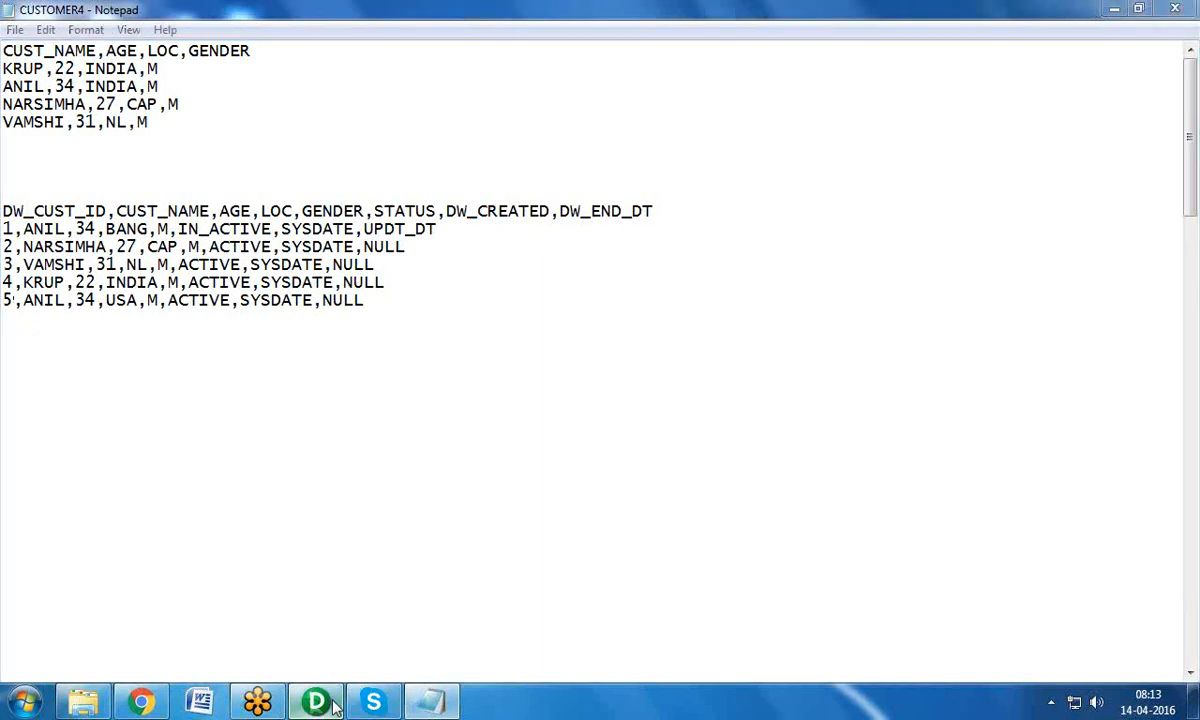
{"action": "double_click", "coordinate": [352, 288]}
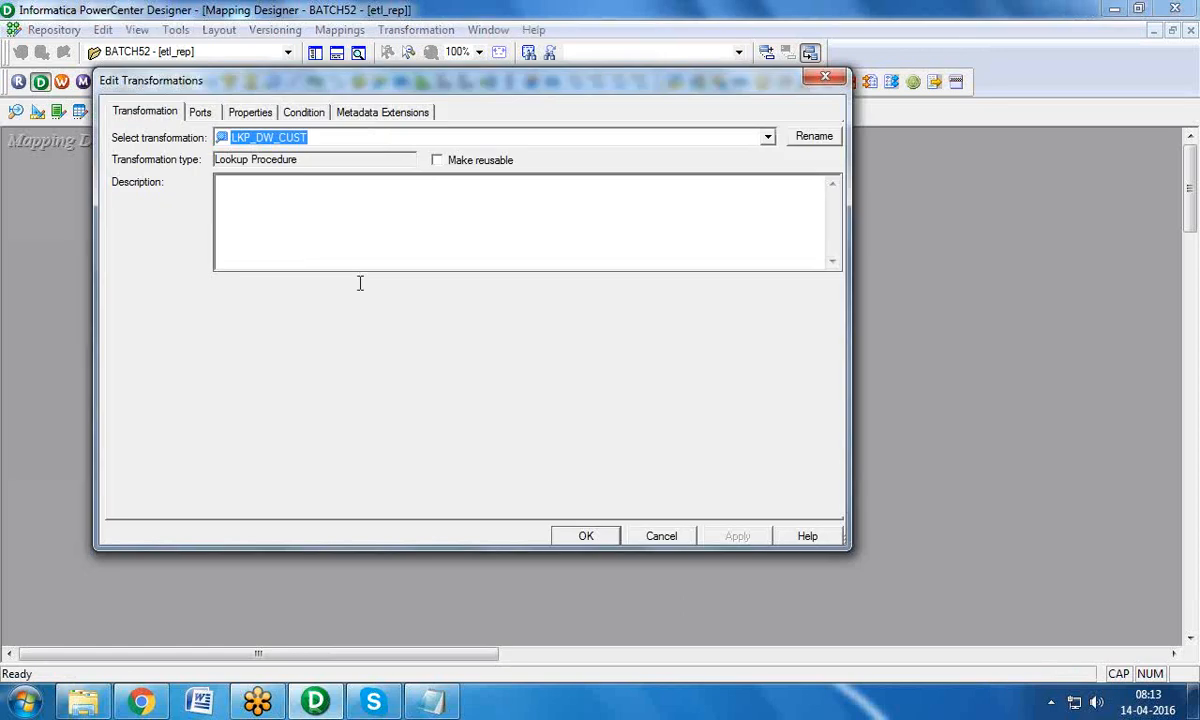
{"action": "left_click", "coordinate": [247, 112]}
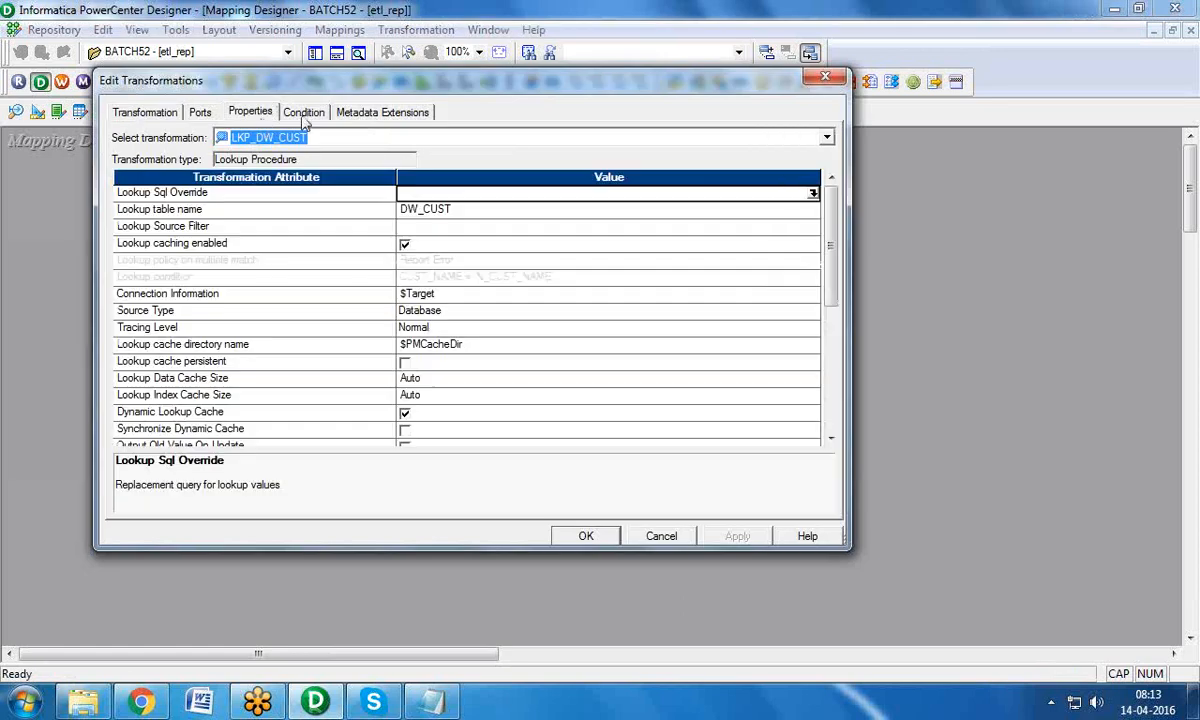
{"action": "left_click", "coordinate": [766, 196]}
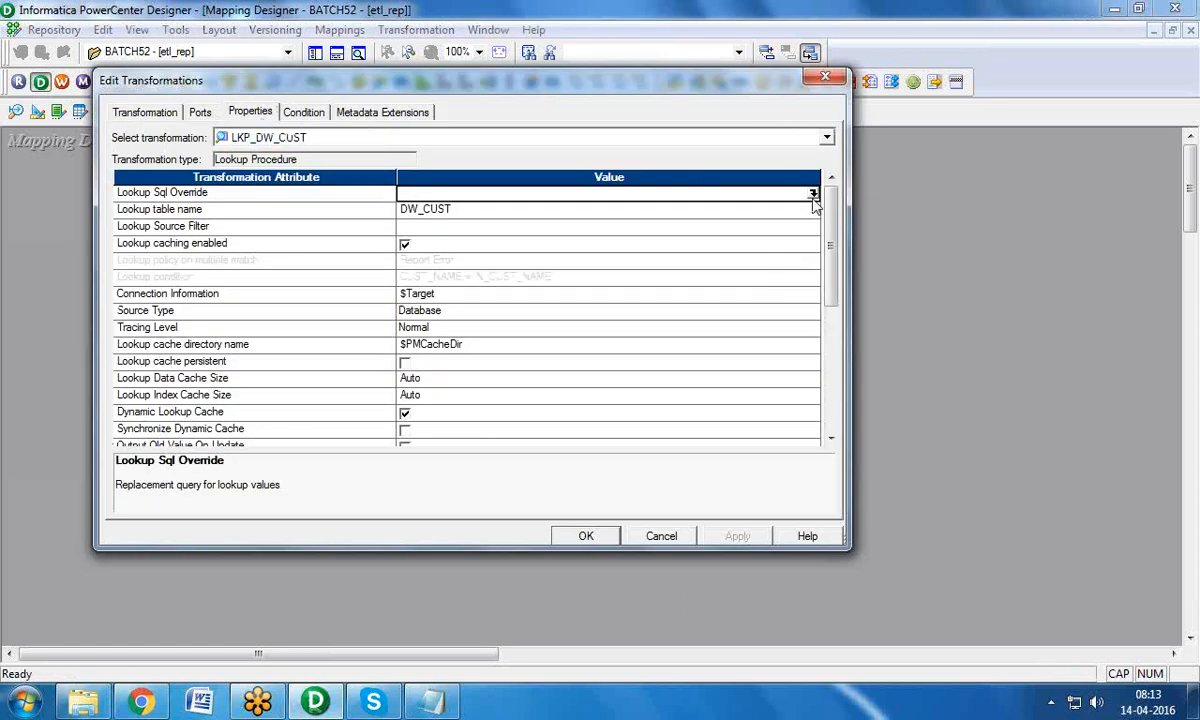
{"action": "left_click", "coordinate": [813, 194]}
{"action": "left_click", "coordinate": [849, 514]}
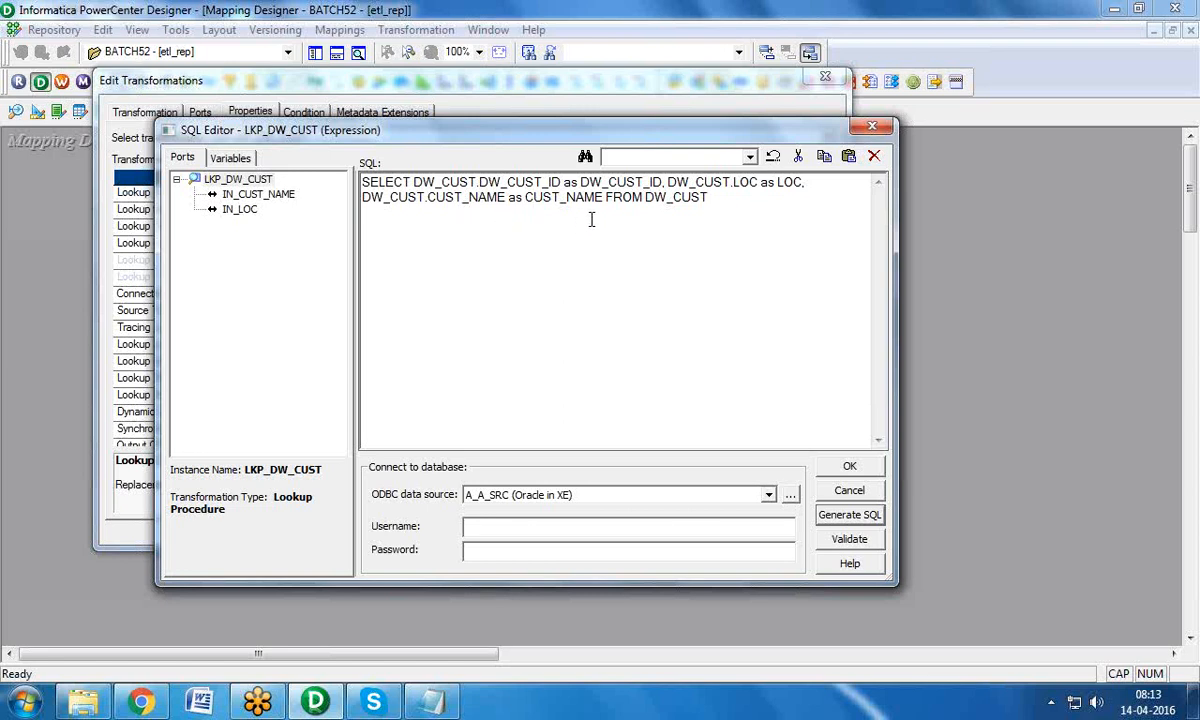
{"action": "left_click", "coordinate": [868, 127]}
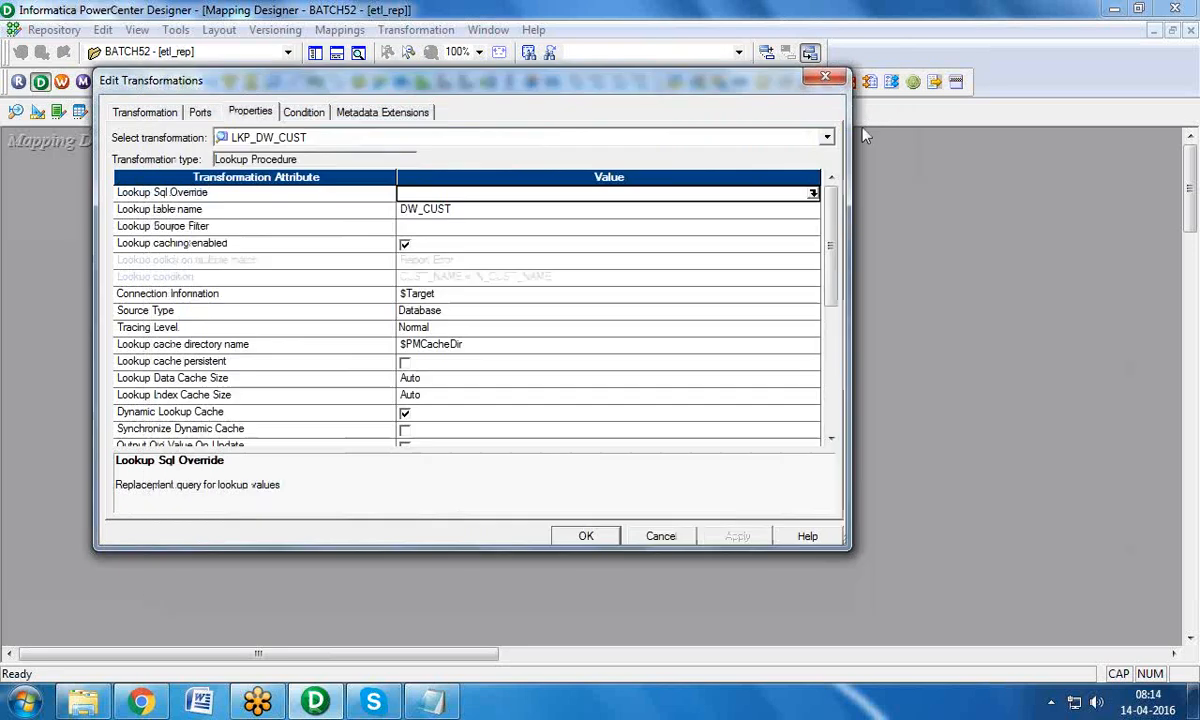
{"action": "left_click", "coordinate": [825, 77]}
Step: Return to CUSTOMER4 in Notepad and add a sixth target record with ID 6, followed by the second source record's values
{"action": "left_click", "coordinate": [430, 701]}
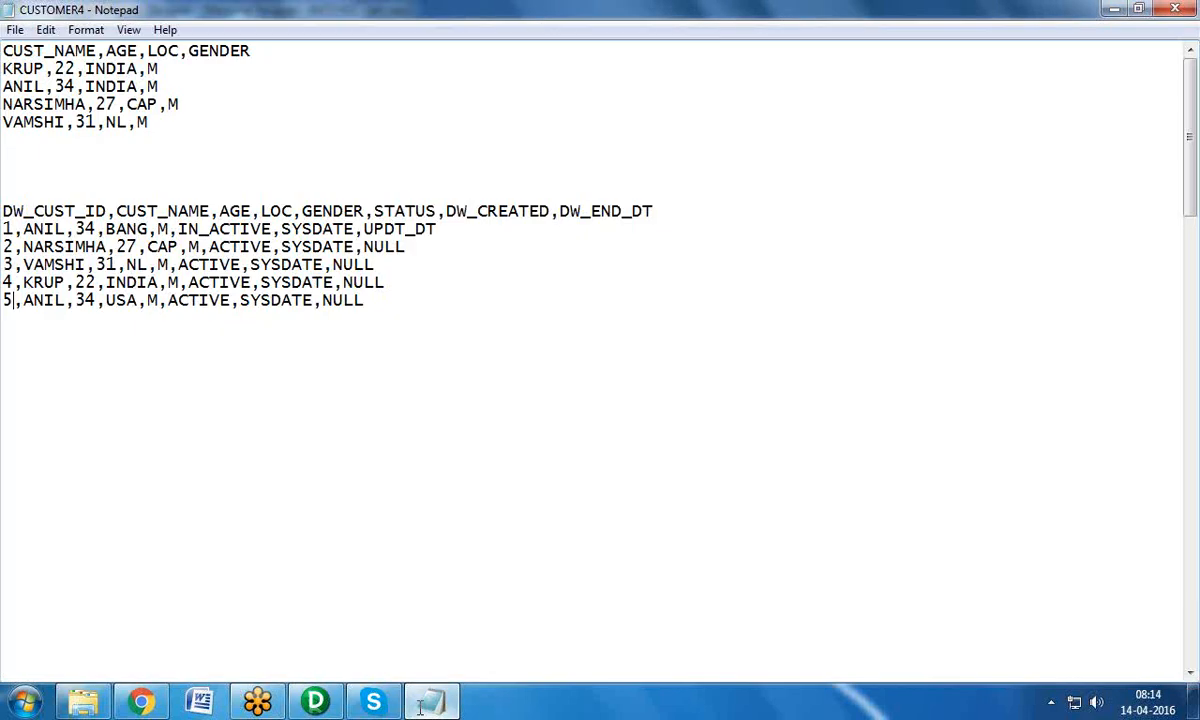
{"action": "left_click_drag", "start_coordinate": [366, 300], "coordinate": [333, 293]}
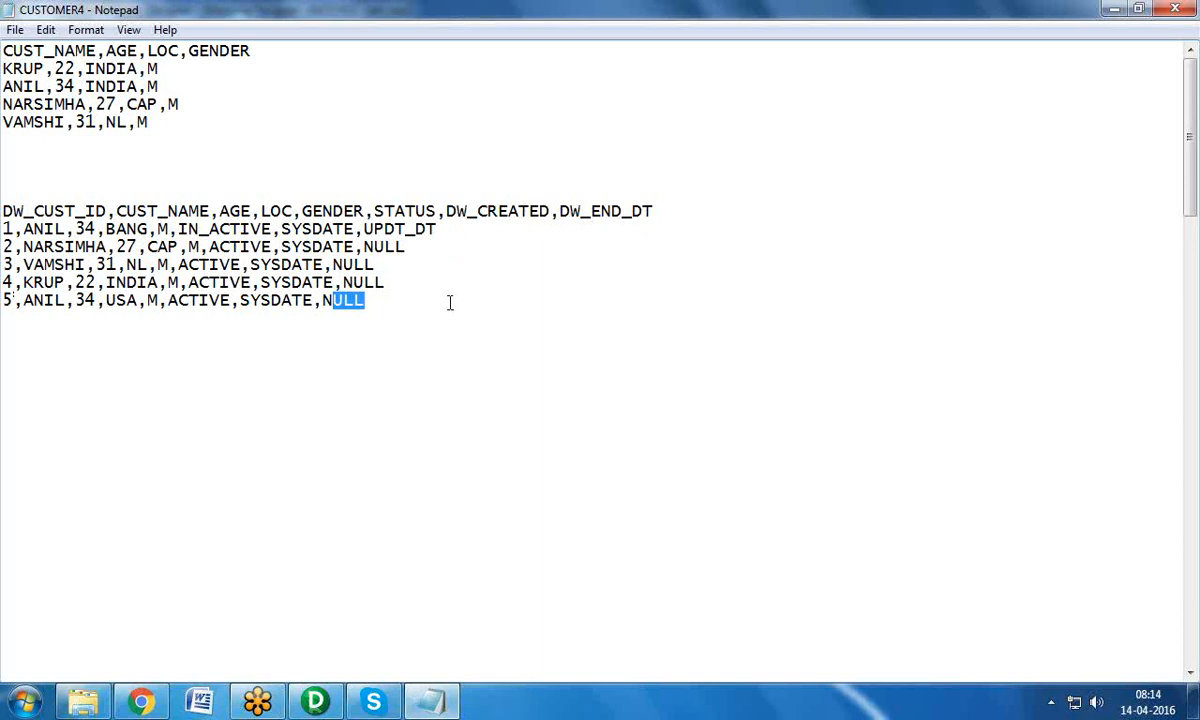
{"action": "left_click_drag", "start_coordinate": [366, 300], "coordinate": [20, 196]}
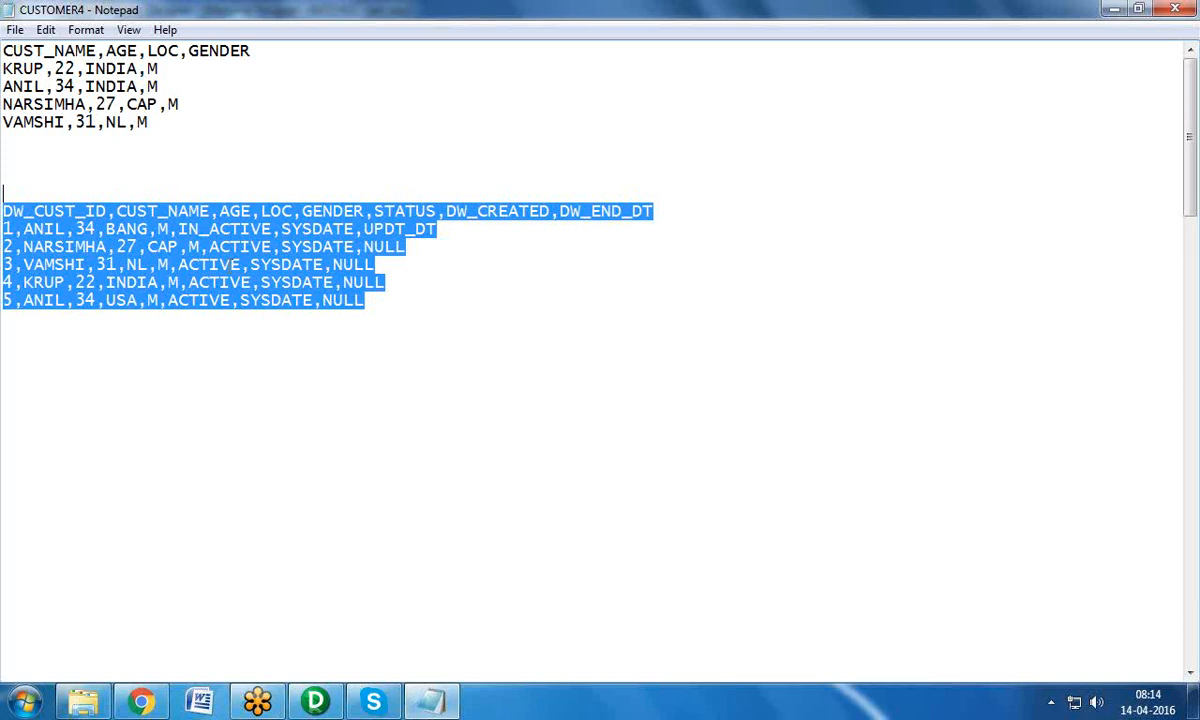
{"action": "left_click_drag", "start_coordinate": [172, 90], "coordinate": [5, 102]}
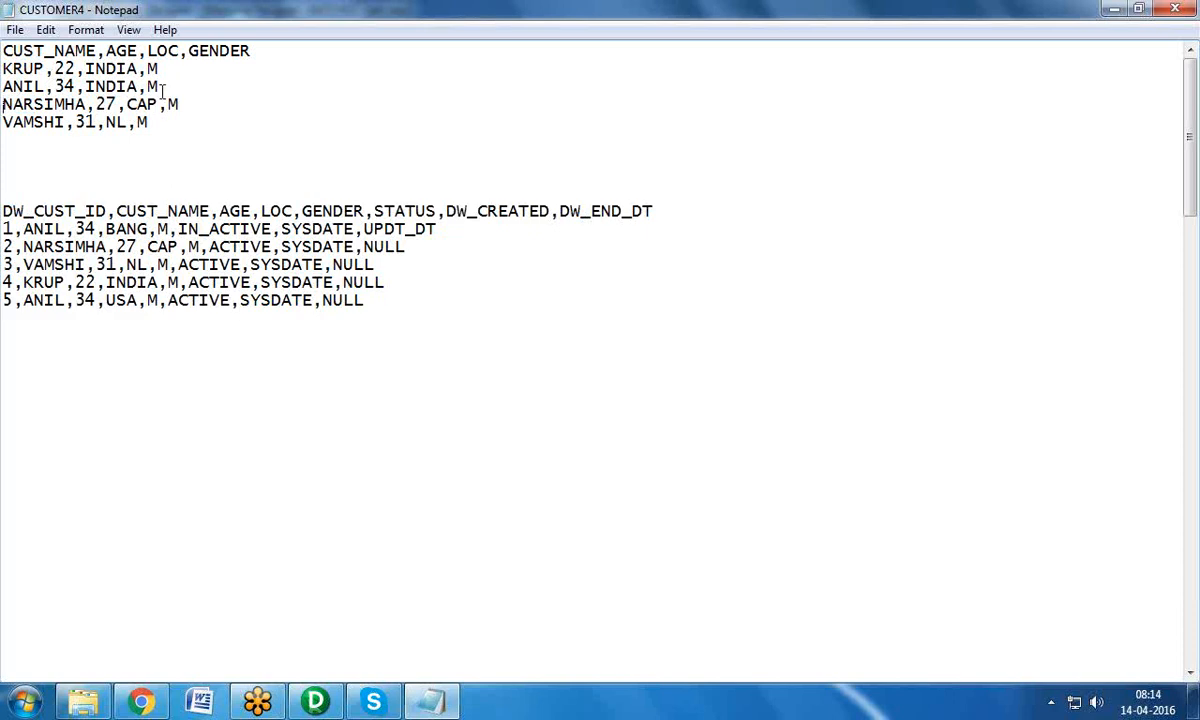
{"action": "left_click_drag", "start_coordinate": [160, 86], "coordinate": [3, 97]}
{"action": "key", "text": "ctrl+c"}
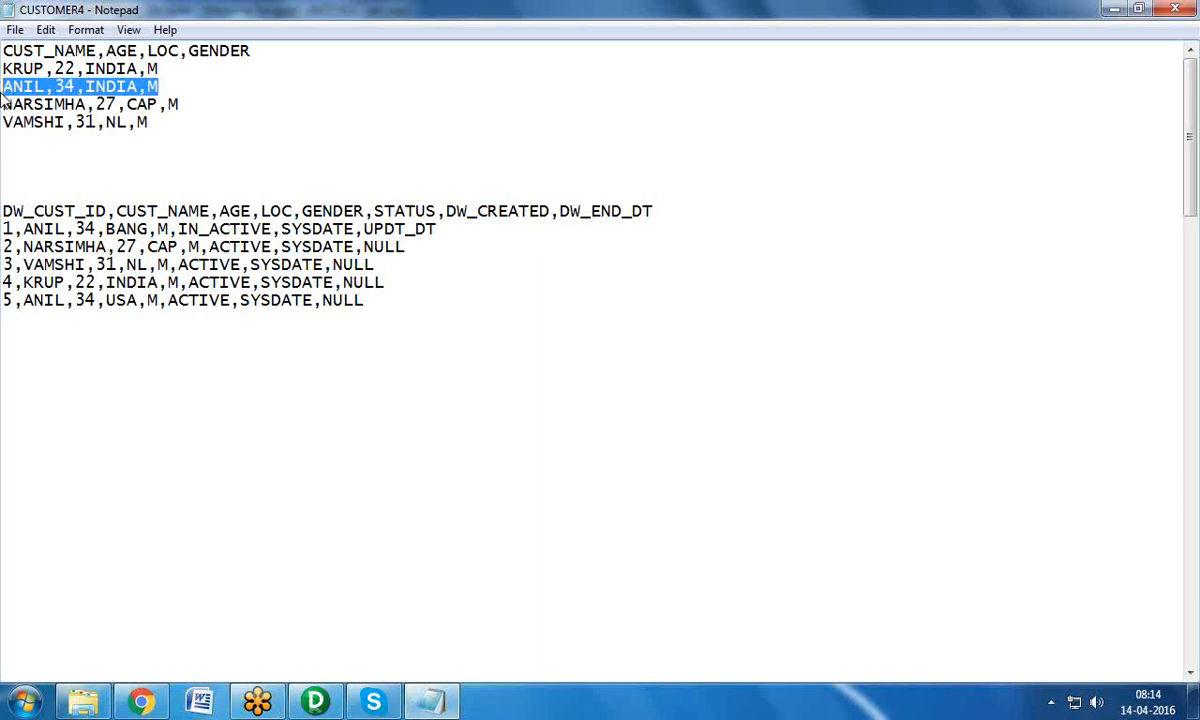
{"action": "left_click", "coordinate": [395, 301]}
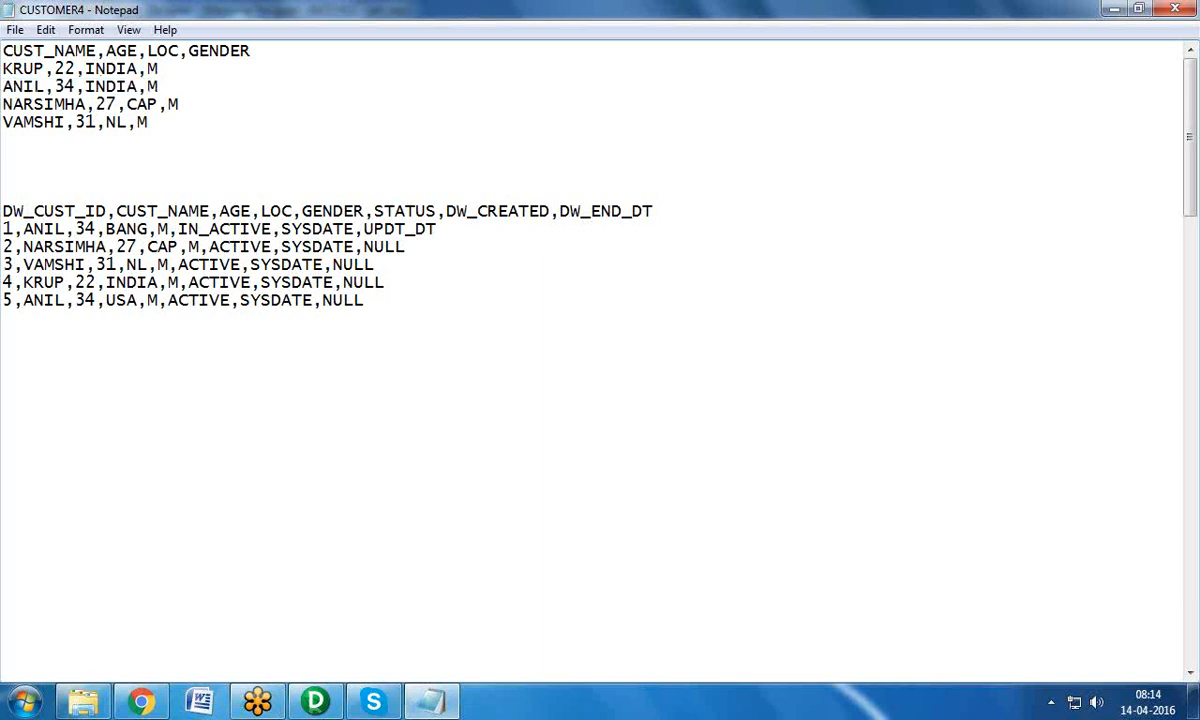
{"action": "type", "text": "6,"}
{"action": "key", "text": "ctrl+v"}
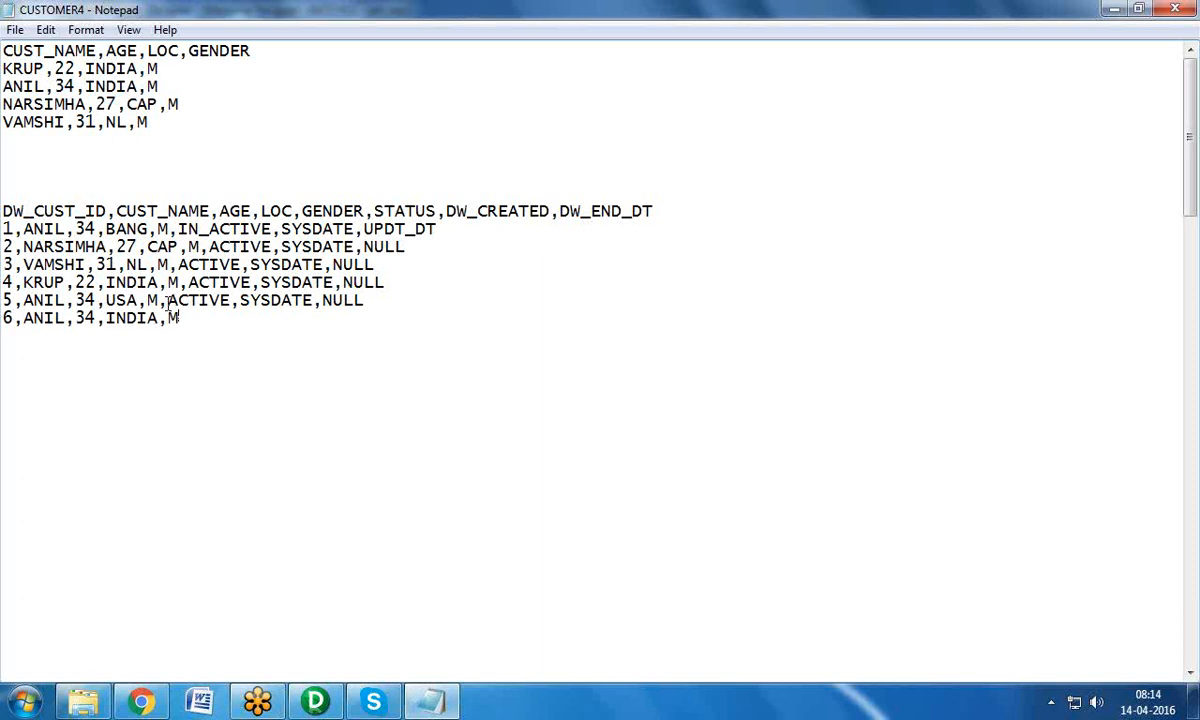
Step: Complete the sixth target record with ACTIVE,SYSDATE,NULL copied from the fifth record
{"action": "left_click_drag", "start_coordinate": [167, 296], "coordinate": [376, 291]}
{"action": "key", "text": "ctrl+c"}
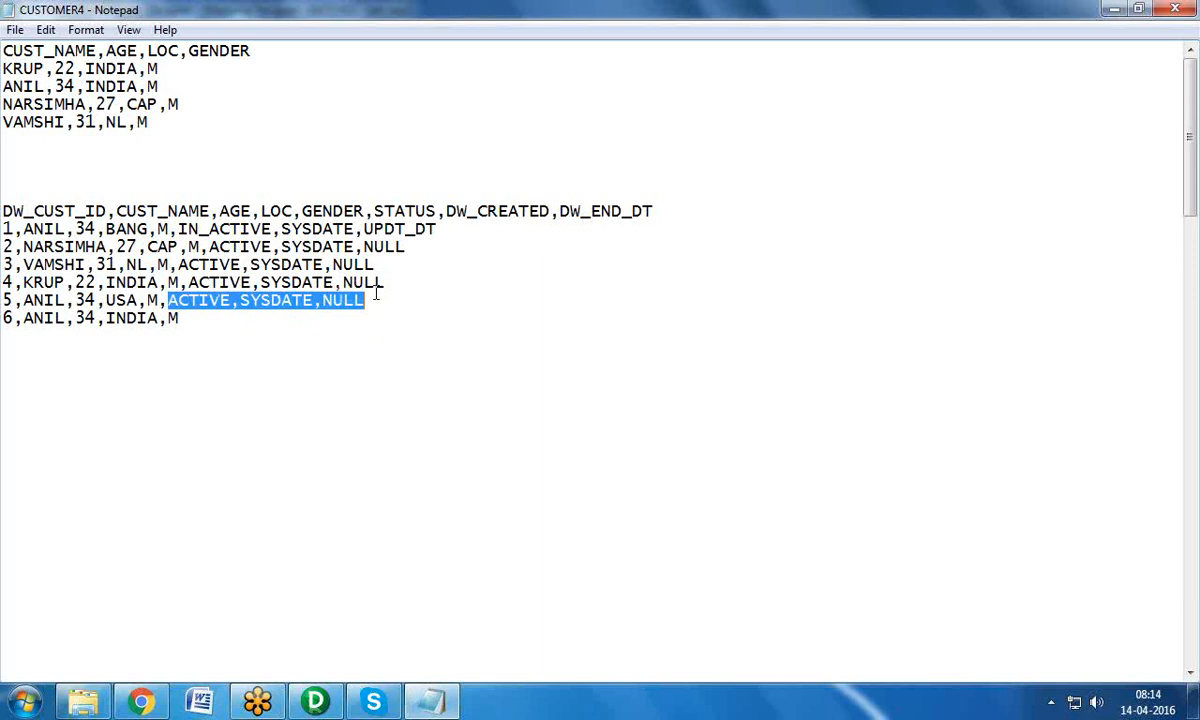
{"action": "left_click", "coordinate": [351, 343]}
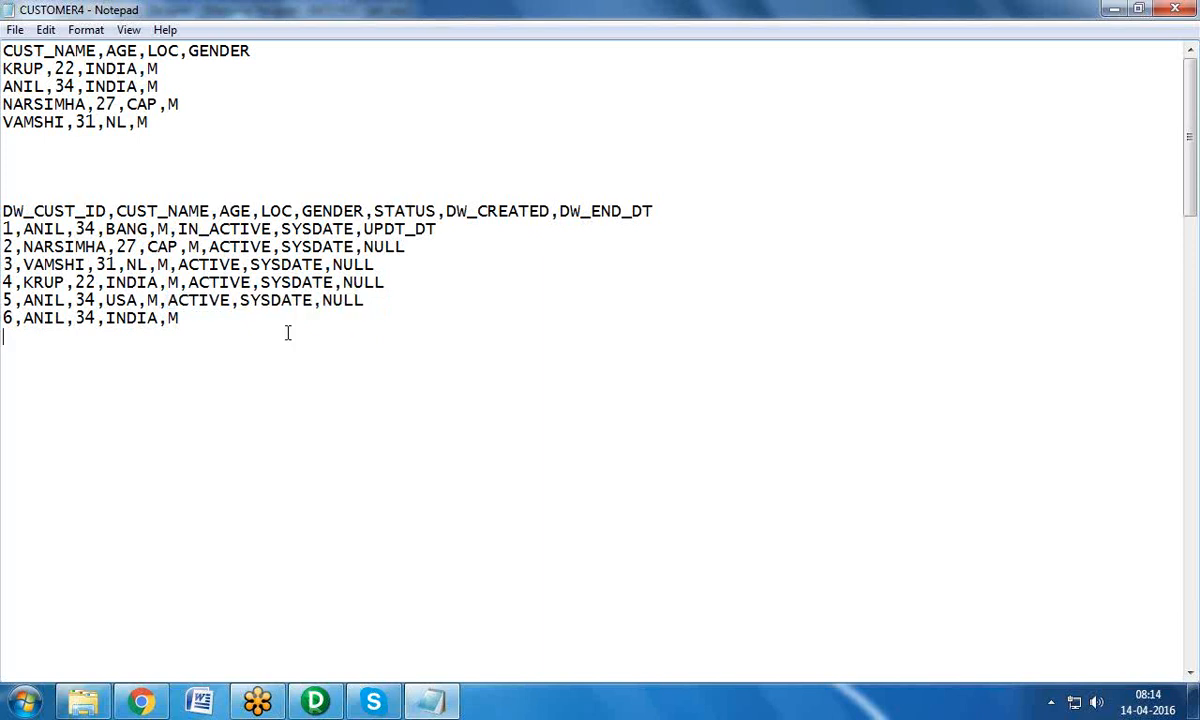
{"action": "type", "text": ","}
{"action": "key", "text": "ctrl+v"}
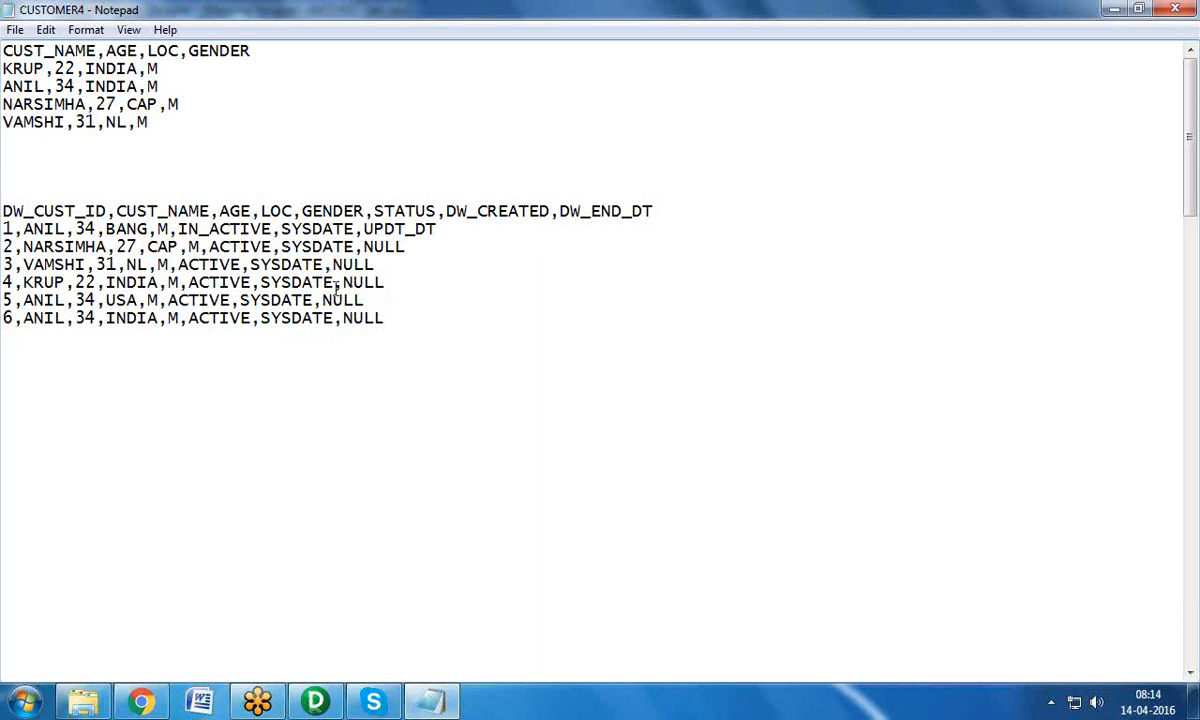
Step: Set the fifth target record's STATUS to IN-ACTIVE and its DW_END_DT value to UPDT_DT
{"action": "left_click", "coordinate": [167, 300]}
{"action": "type", "text": "IN-"}
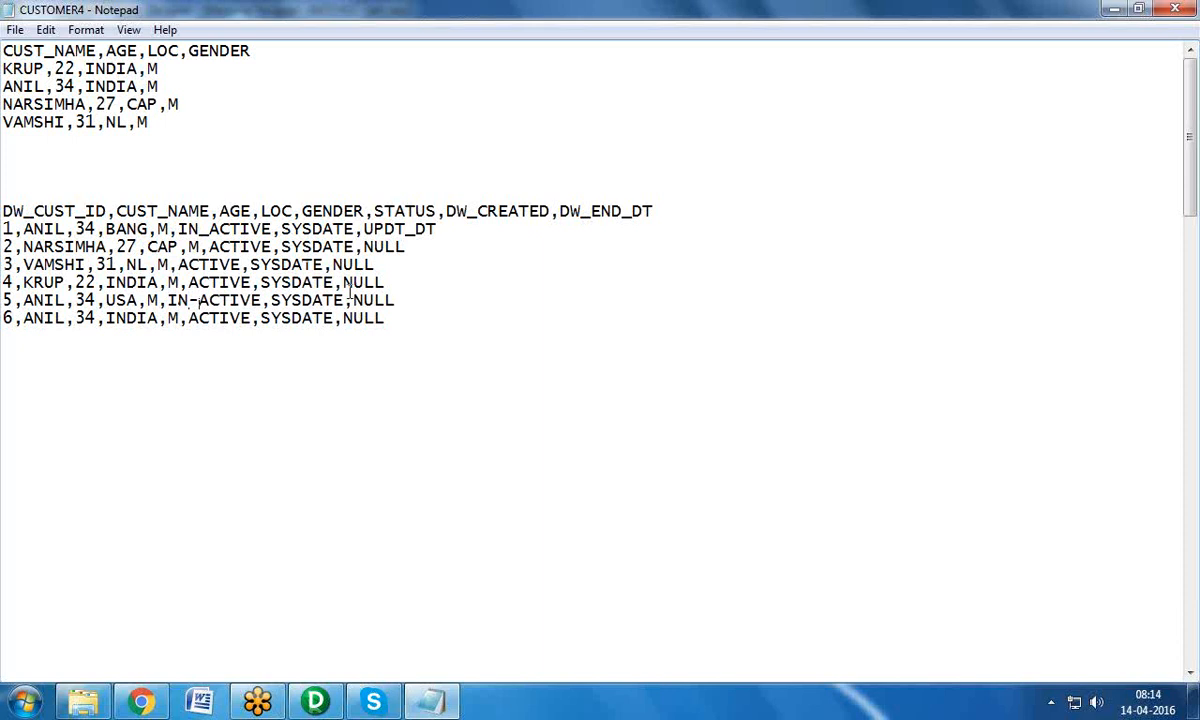
{"action": "left_click_drag", "start_coordinate": [354, 300], "coordinate": [399, 302]}
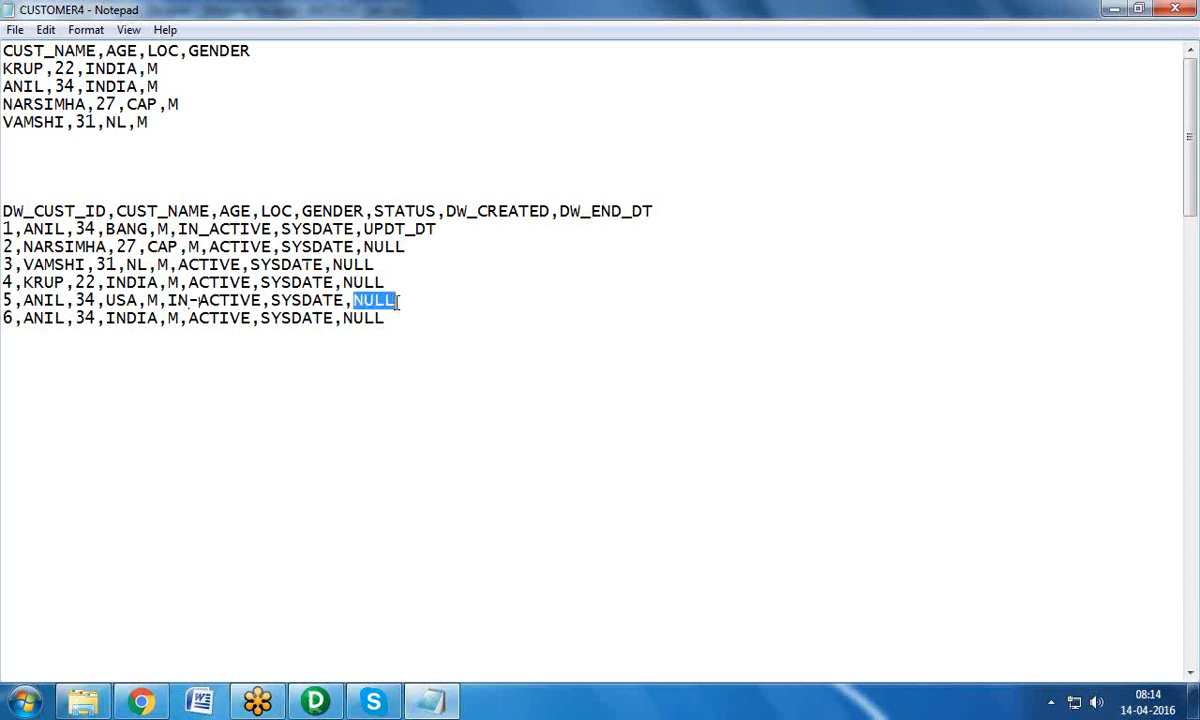
{"action": "type", "text": "UPDT"}
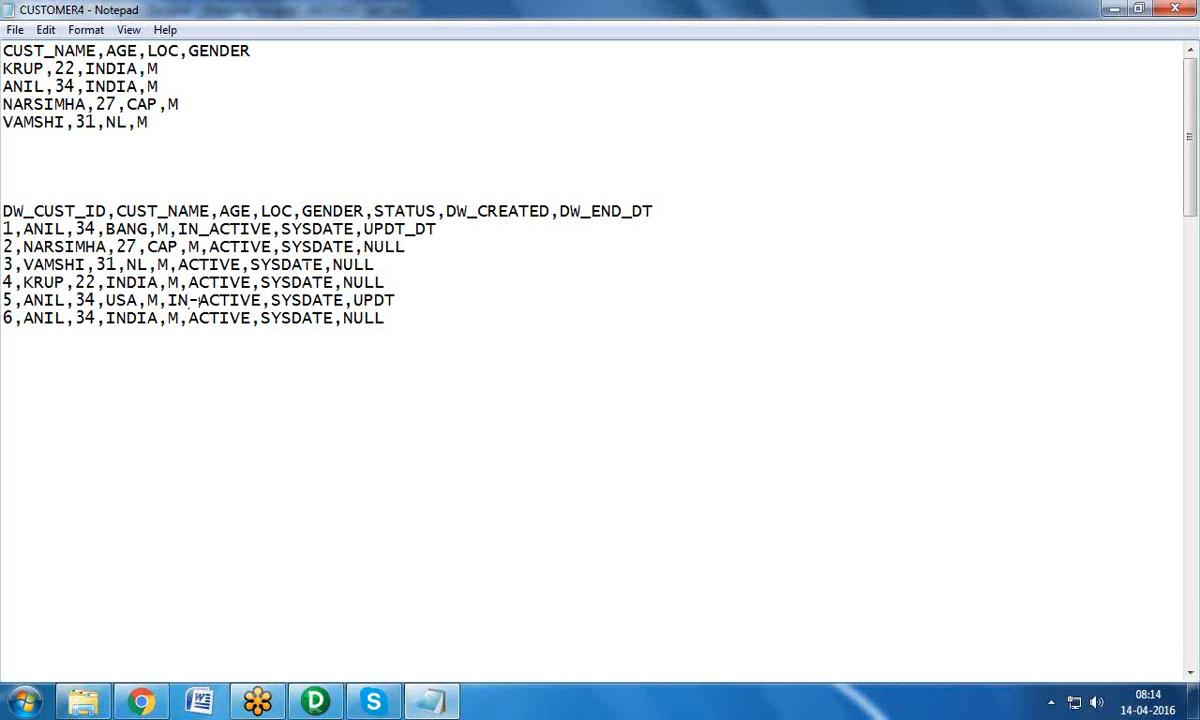
{"action": "type", "text": "_DT"}
Step: Review the changed customer's history across the target records with IDs 1, 5 and 6
{"action": "left_click_drag", "start_coordinate": [439, 229], "coordinate": [2, 229]}
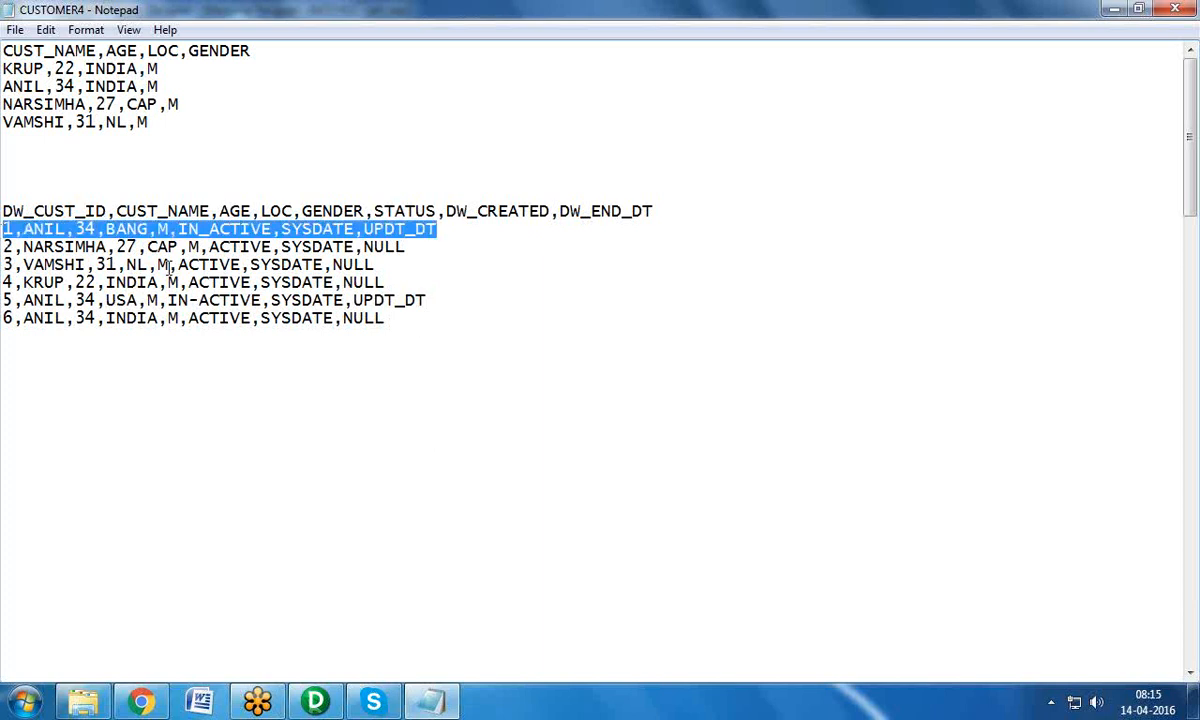
{"action": "left_click_drag", "start_coordinate": [401, 317], "coordinate": [4, 300]}
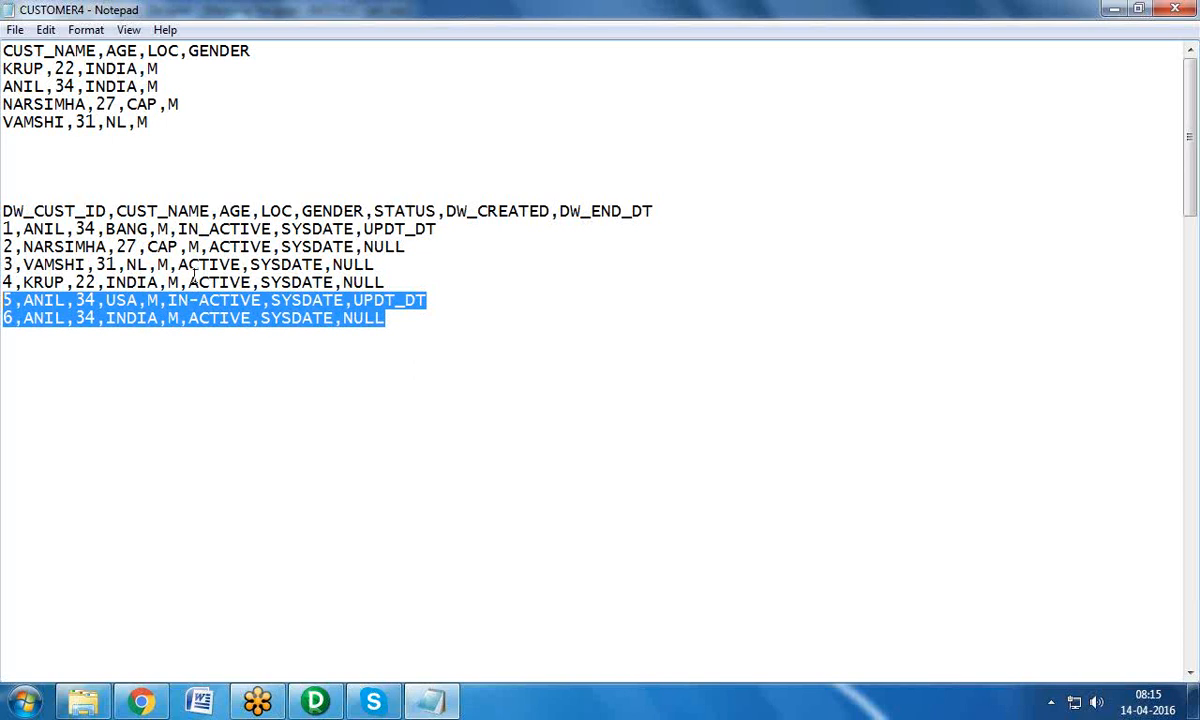
{"action": "left_click", "coordinate": [346, 337]}
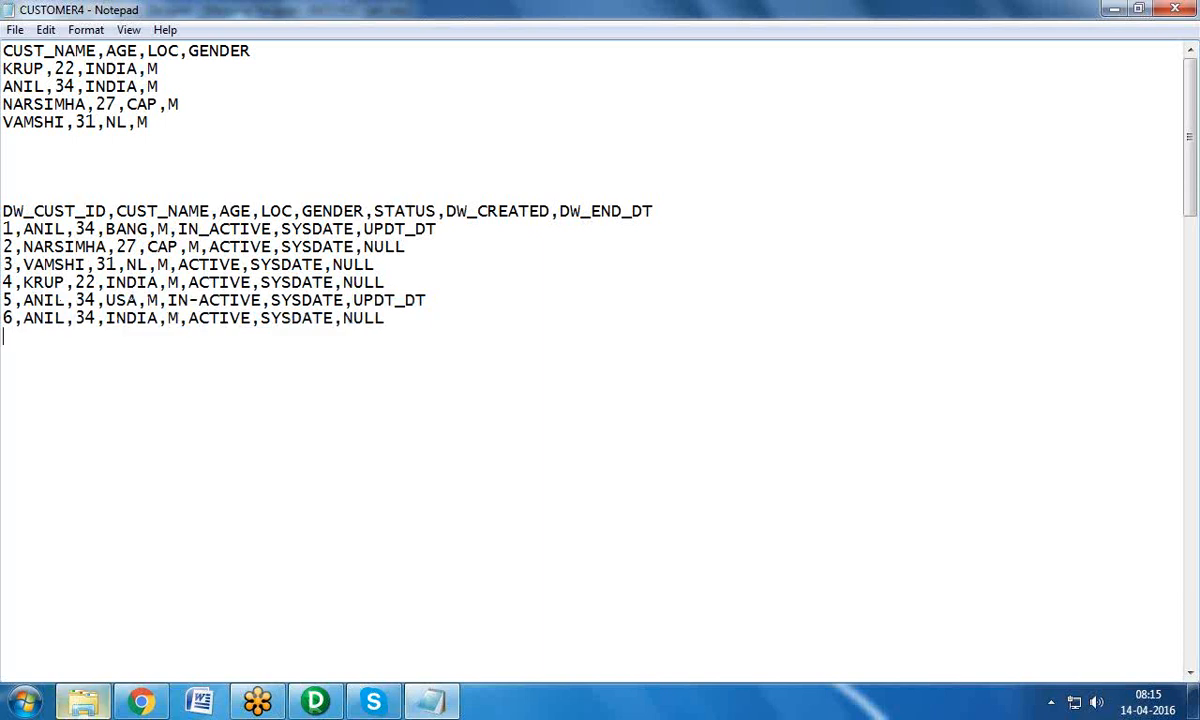
{"action": "mouse_move", "coordinate": [84, 700]}
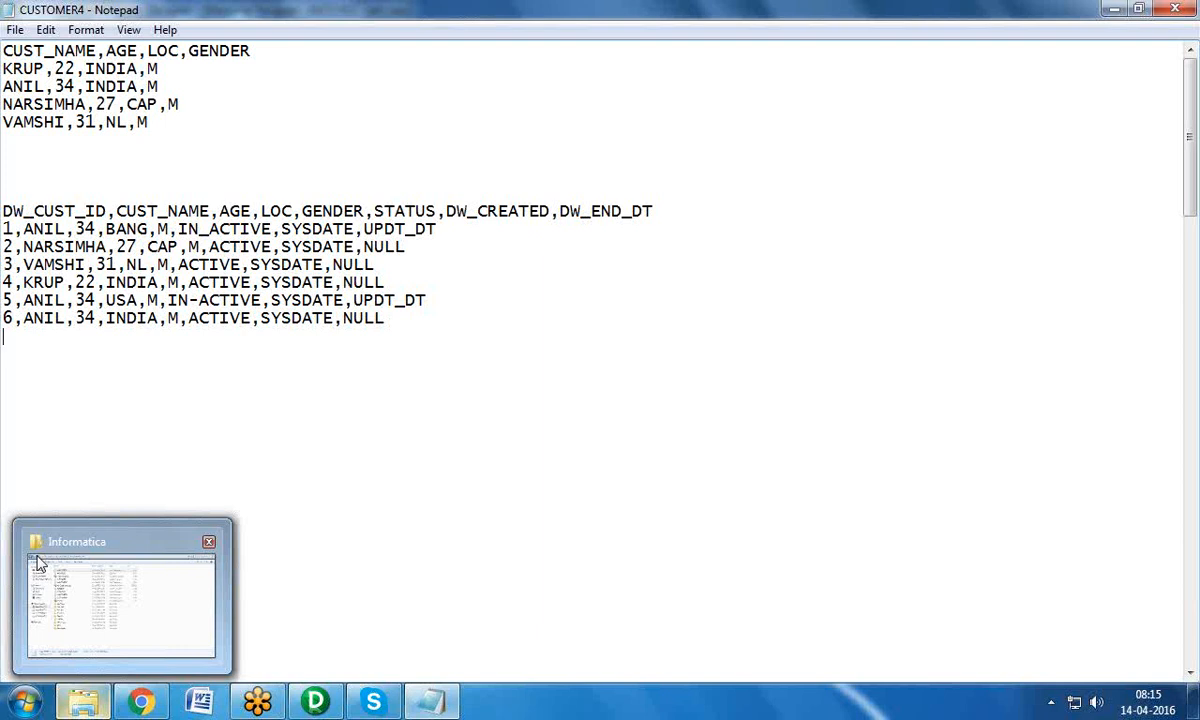
{"action": "left_click", "coordinate": [635, 325]}
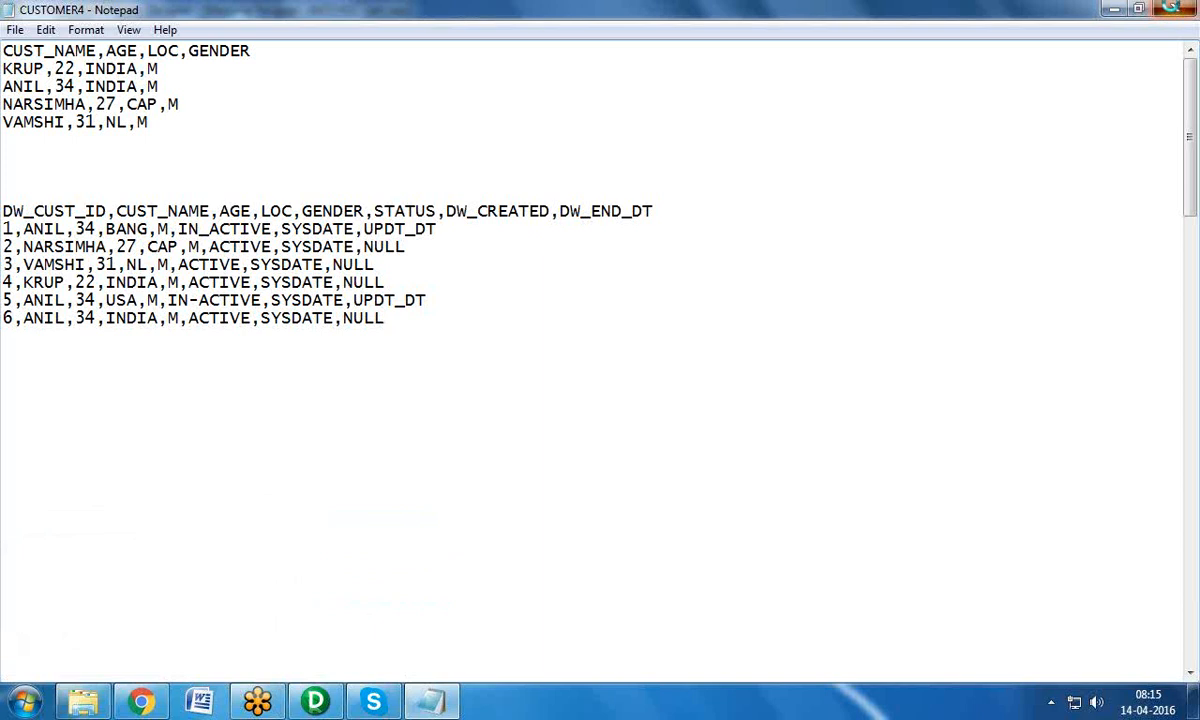
Step: Close the CUSTOMER4 text file and examine the DW_CUST_I and DW_CUST_U targets in the M_DYNAMIC_CACHE mapping
{"action": "left_click", "coordinate": [1174, 9]}
{"action": "left_click", "coordinate": [665, 368]}
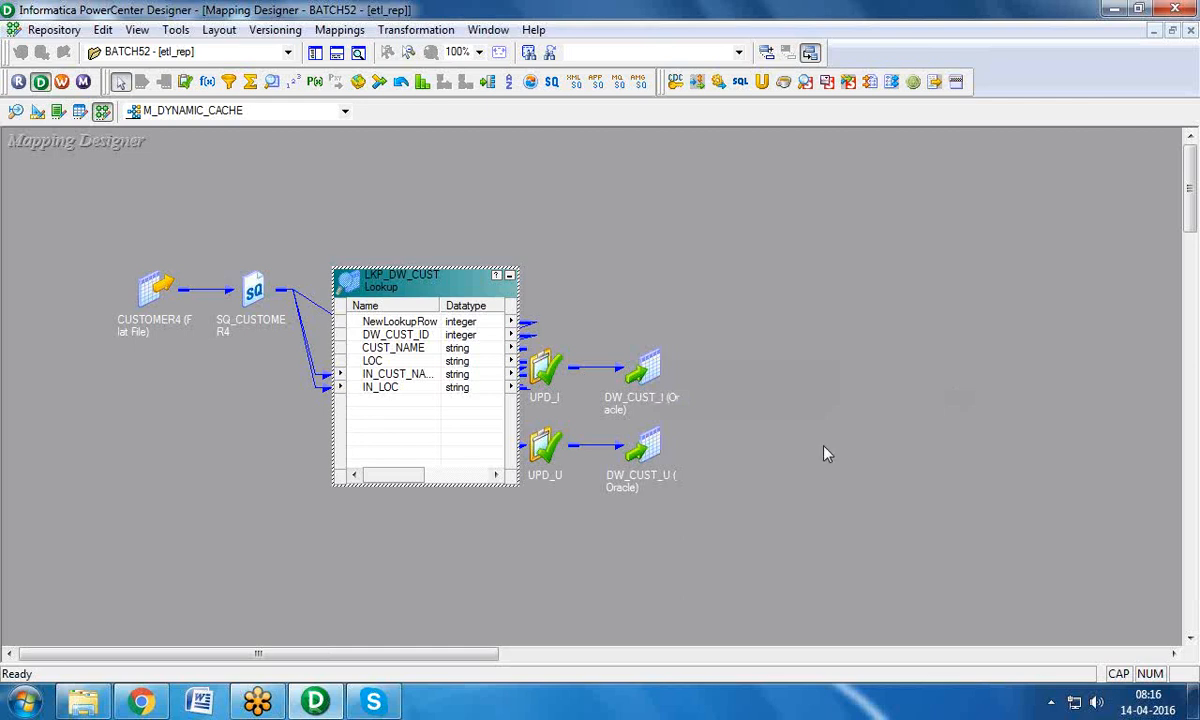
{"action": "left_click", "coordinate": [643, 368]}
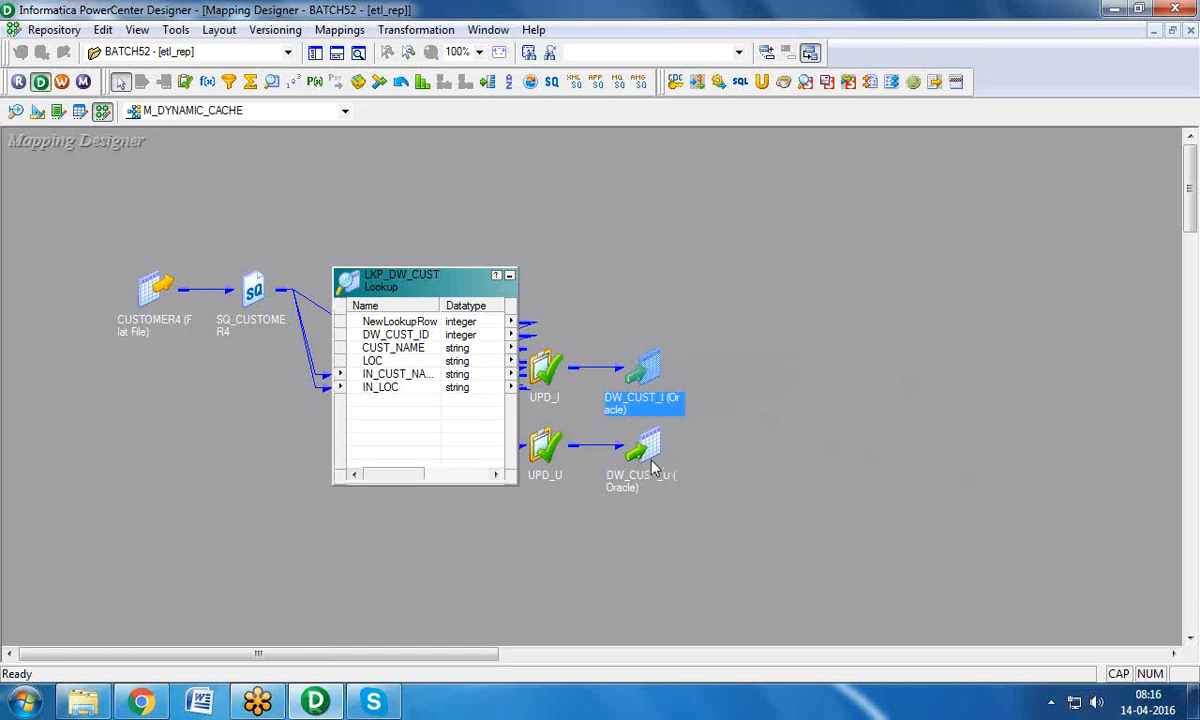
{"action": "left_click", "coordinate": [648, 450], "text": "ctrl"}
{"action": "left_click", "coordinate": [656, 517]}
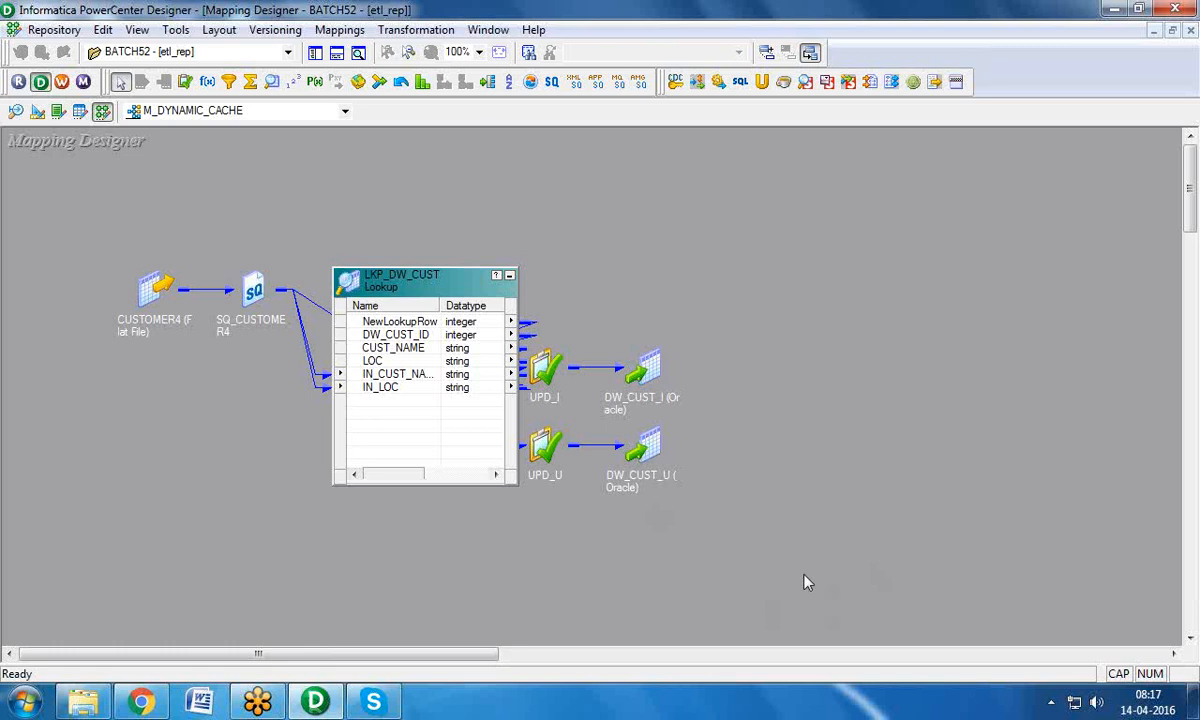
Step: Open the DW_CUST target definition's columns in the Target Designer and add three new columns below GENDER
{"action": "left_click", "coordinate": [37, 112]}
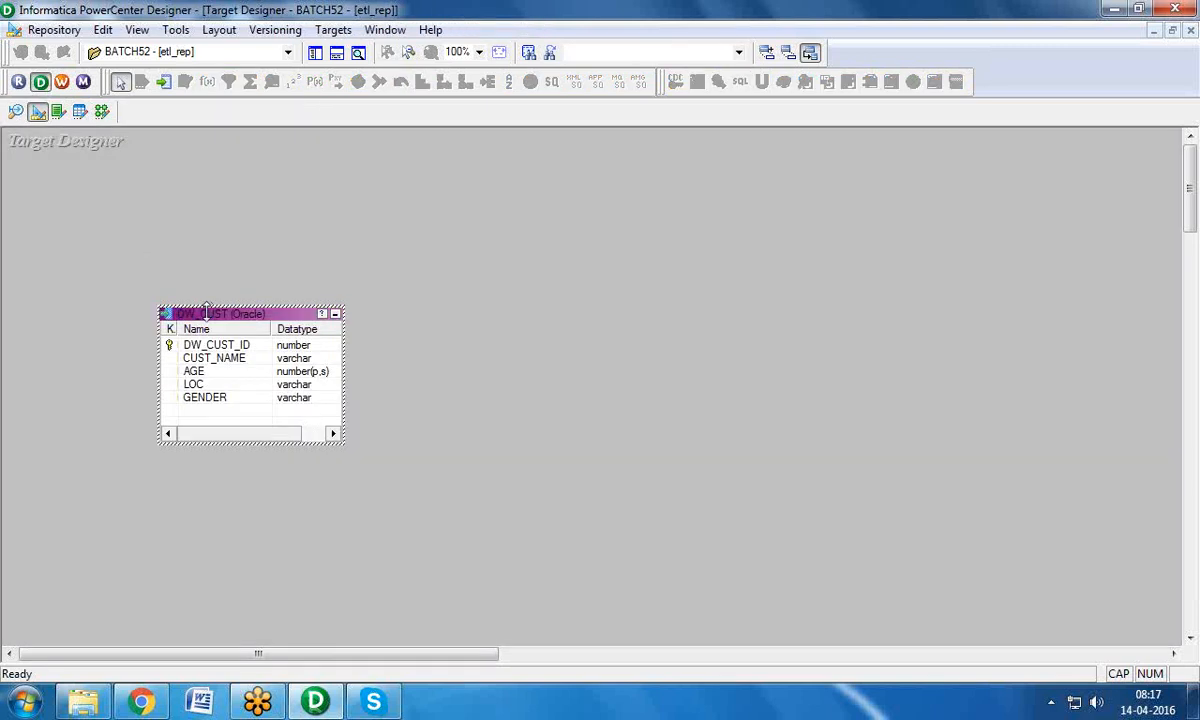
{"action": "double_click", "coordinate": [204, 313]}
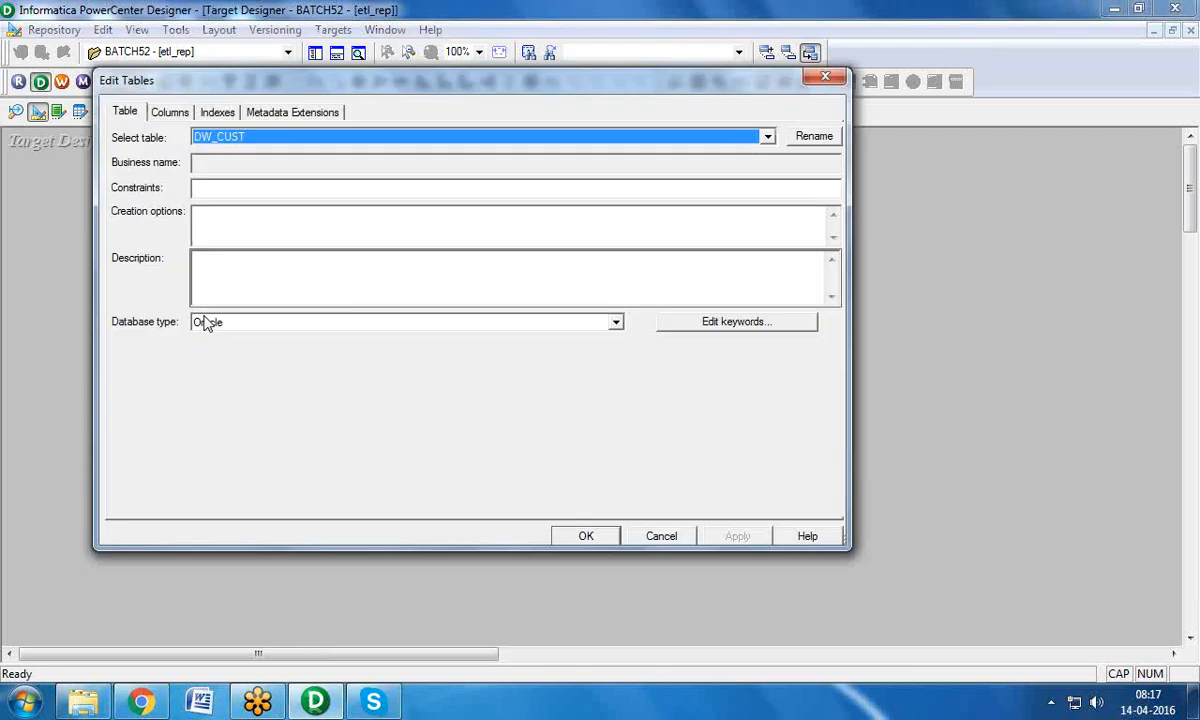
{"action": "left_click", "coordinate": [170, 112]}
{"action": "left_click", "coordinate": [115, 271]}
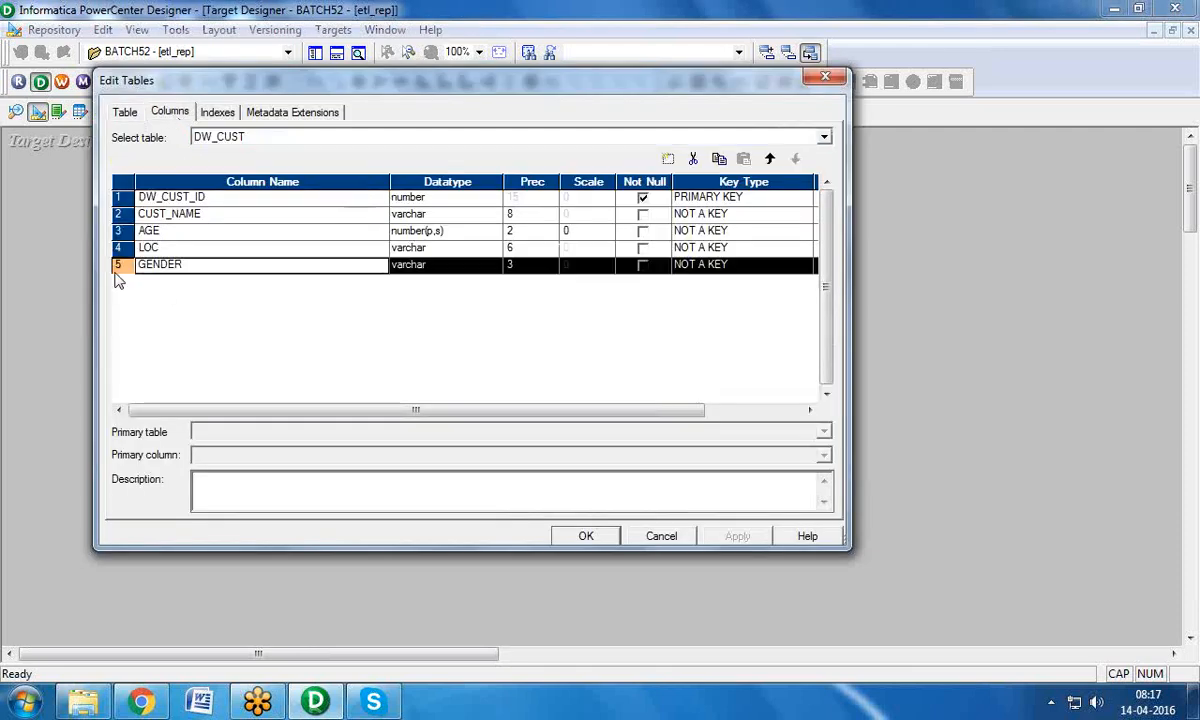
{"action": "left_click", "coordinate": [668, 159]}
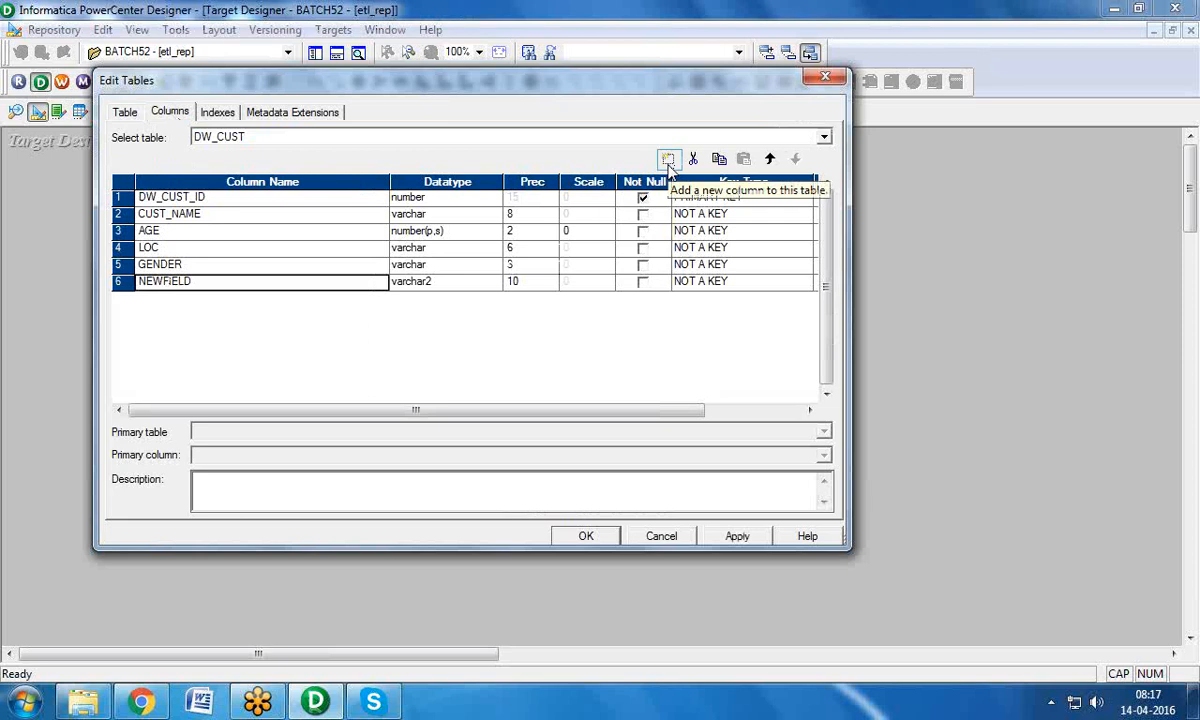
{"action": "left_click", "coordinate": [668, 159]}
{"action": "left_click", "coordinate": [668, 159]}
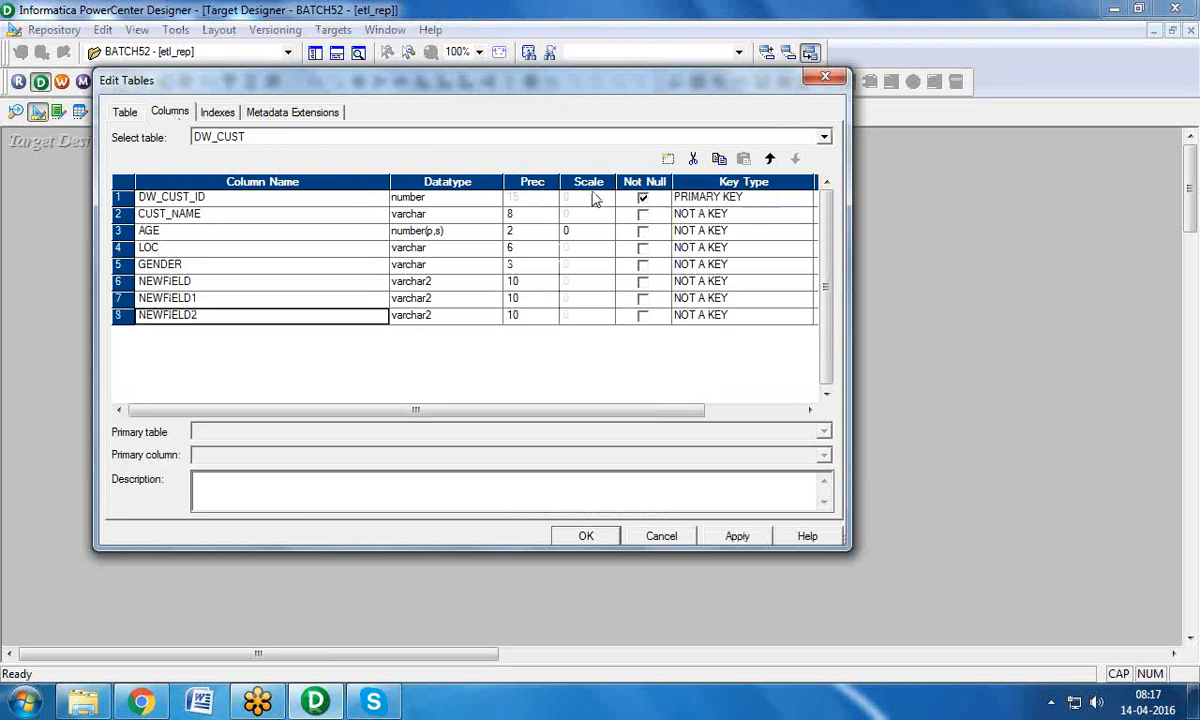
Step: Name the three new DW_CUST columns STATUS, DW_CREATED and DW_END_DT
{"action": "left_click", "coordinate": [158, 283]}
{"action": "type", "text": "STATUS"}
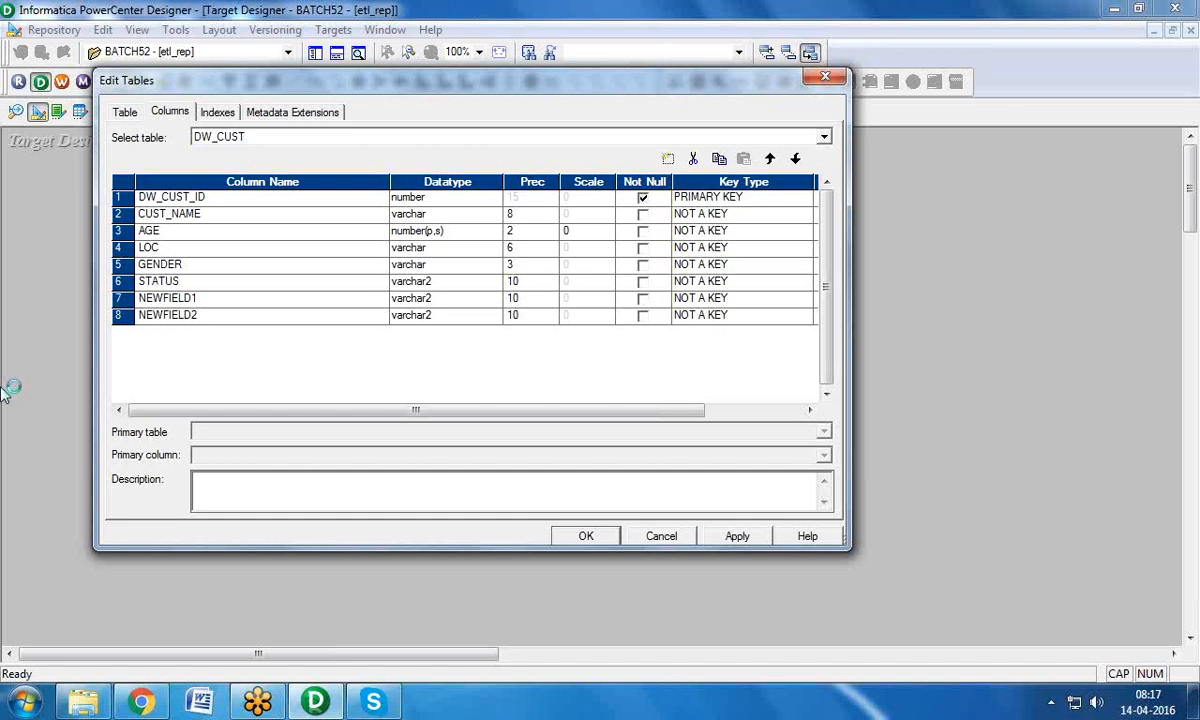
{"action": "left_click", "coordinate": [150, 300]}
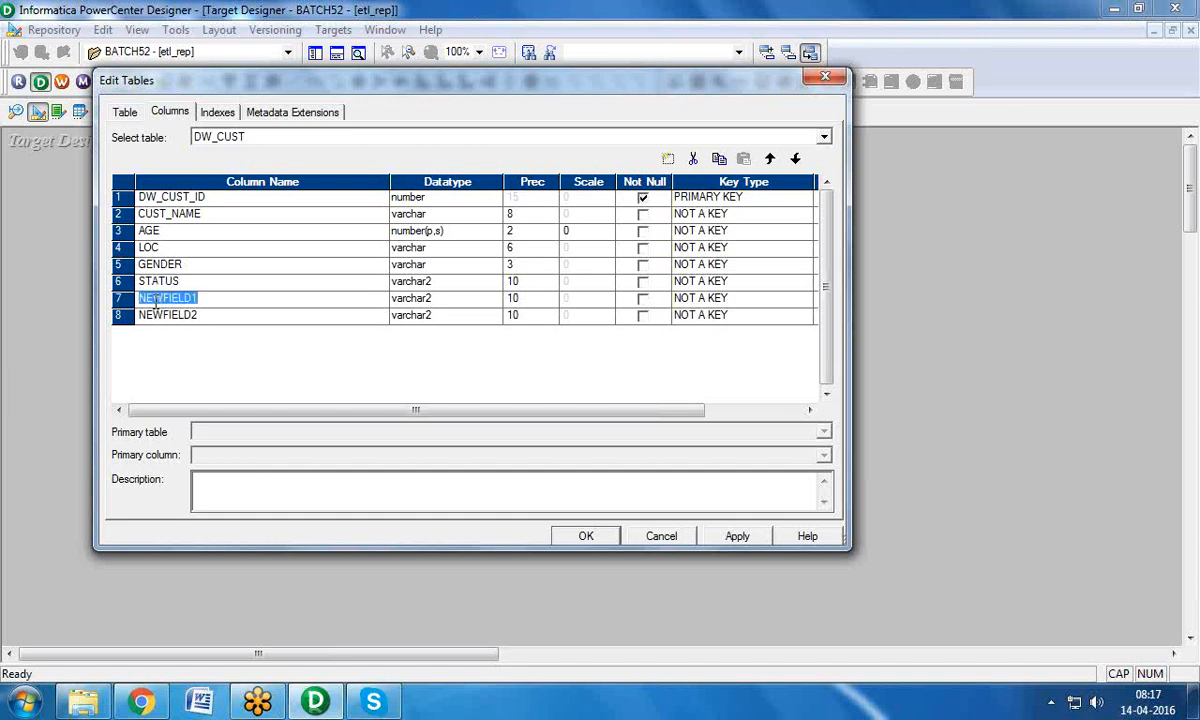
{"action": "type", "text": "DW_CREATED"}
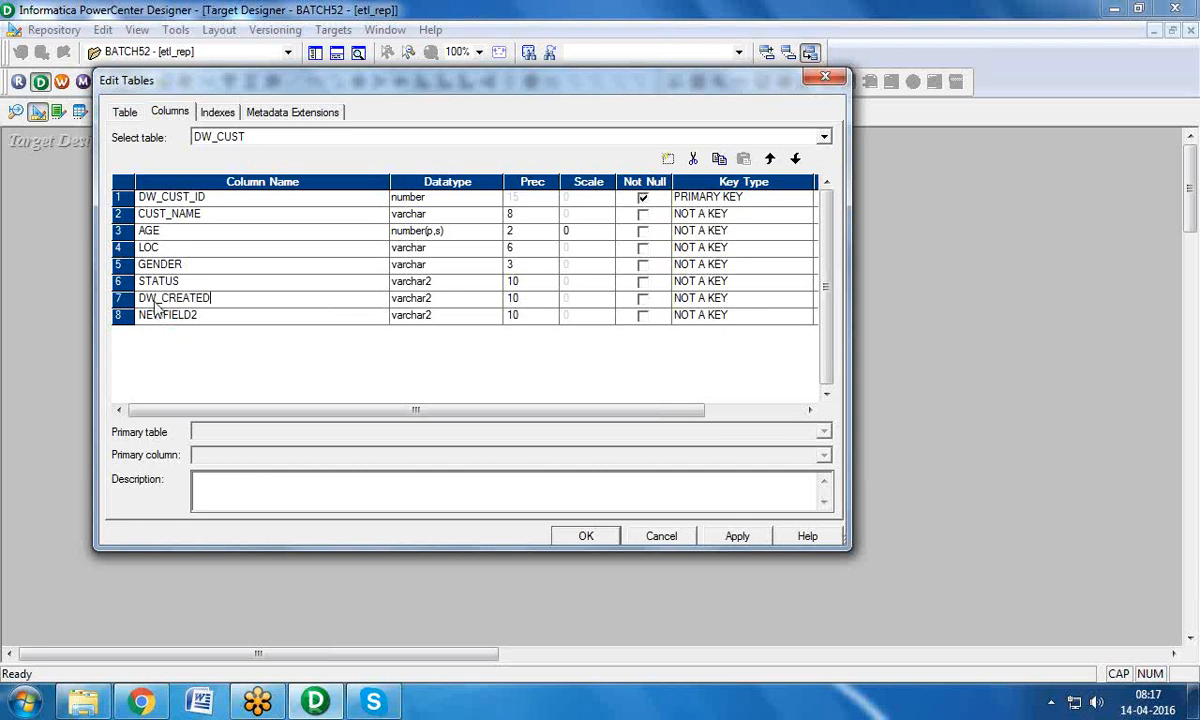
{"action": "left_click", "coordinate": [179, 311]}
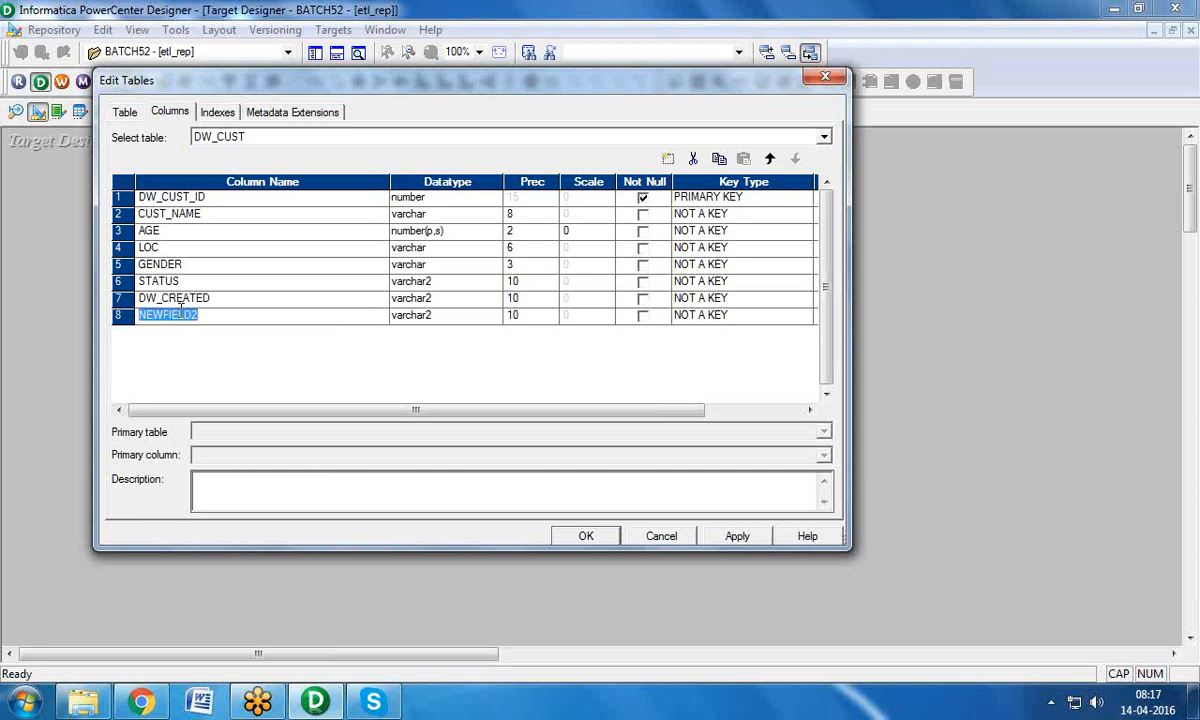
{"action": "type", "text": "DW_END"}
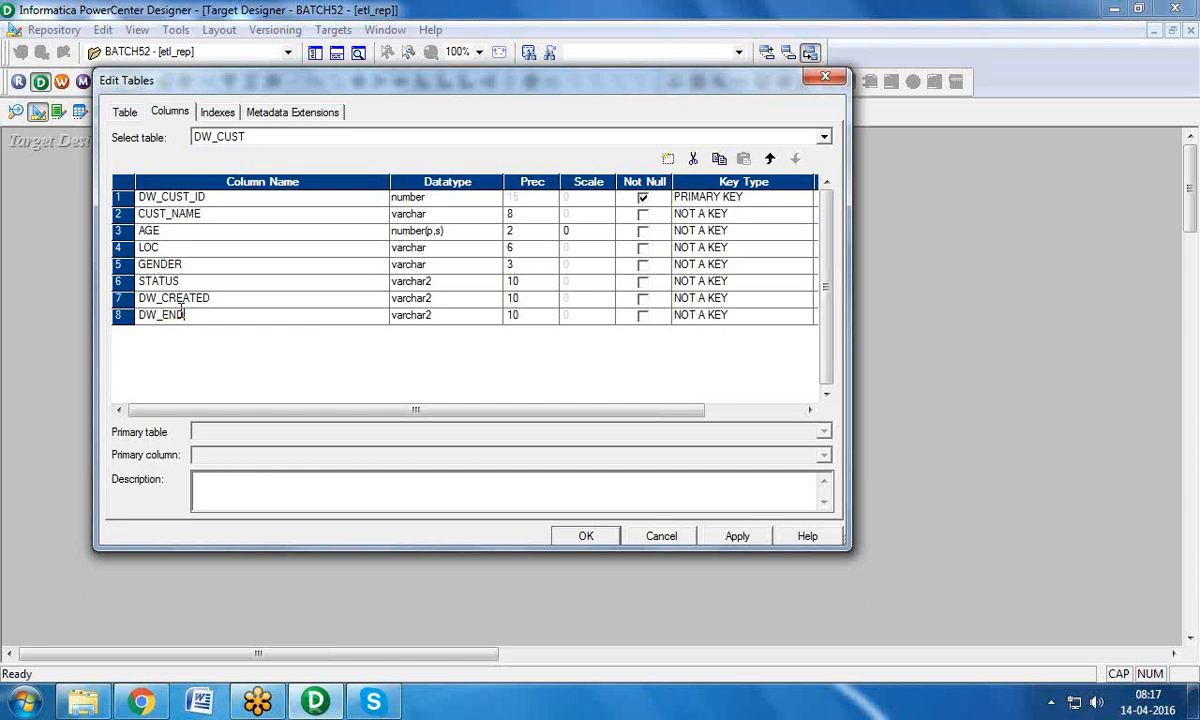
{"action": "type", "text": "_DT"}
Step: Set the datatype of DW_CREATED and DW_END_DT to date, then apply and save the DW_CUST definition
{"action": "left_click", "coordinate": [486, 302]}
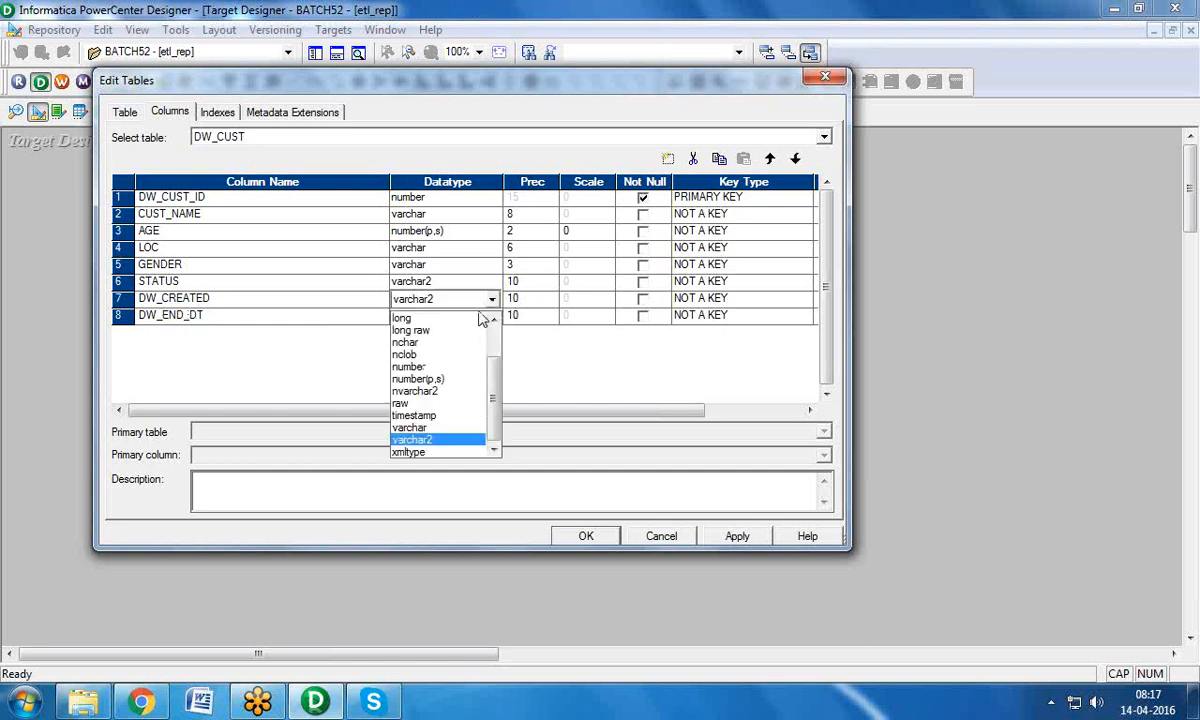
{"action": "scroll", "coordinate": [472, 370], "scroll_direction": "up", "scroll_amount": 2}
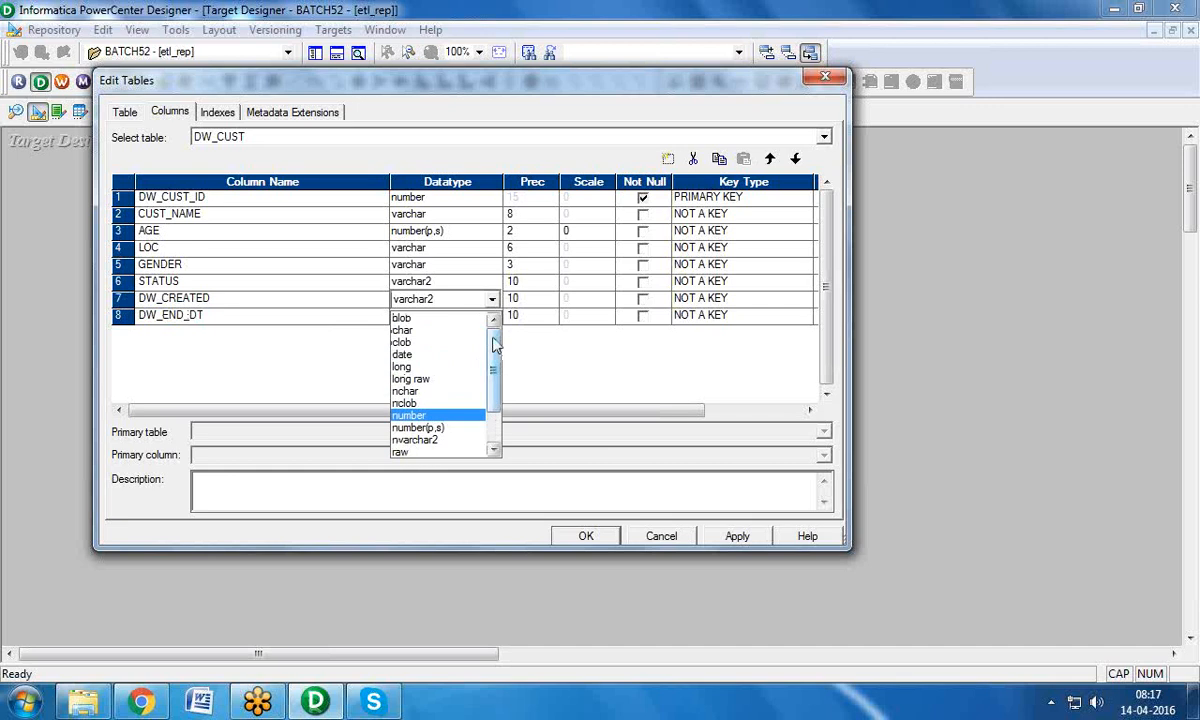
{"action": "left_click", "coordinate": [466, 357]}
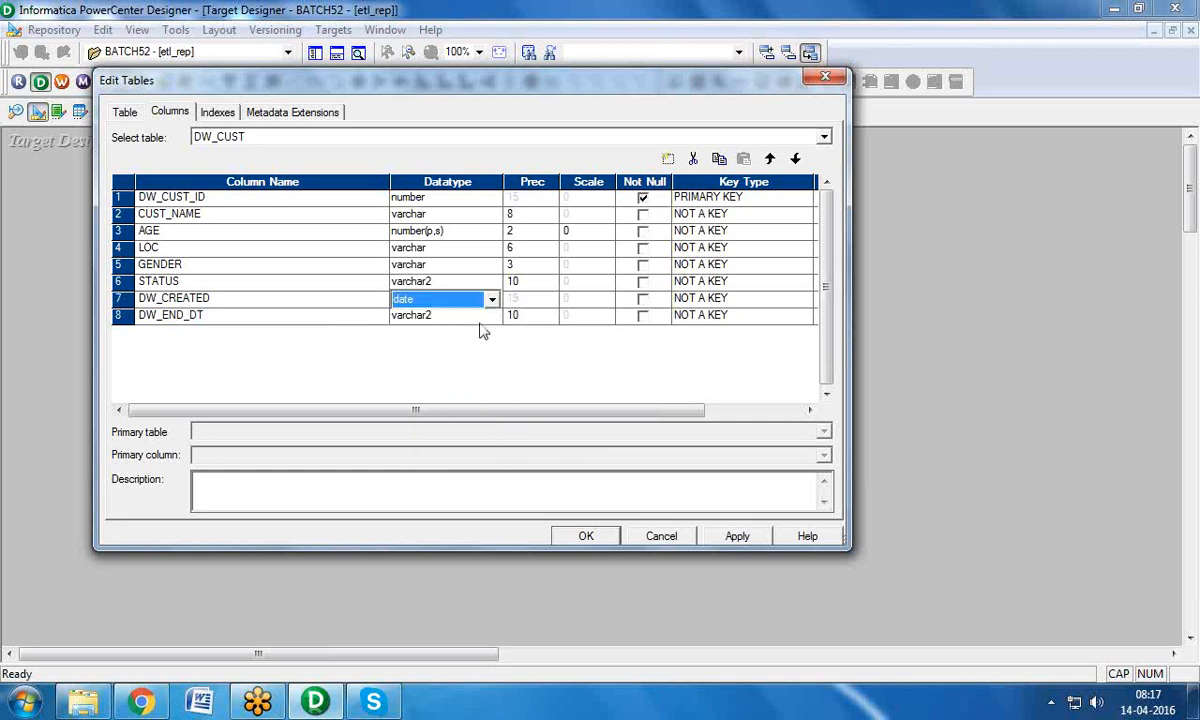
{"action": "left_click", "coordinate": [491, 316]}
{"action": "scroll", "coordinate": [490, 385], "scroll_direction": "up", "scroll_amount": 2}
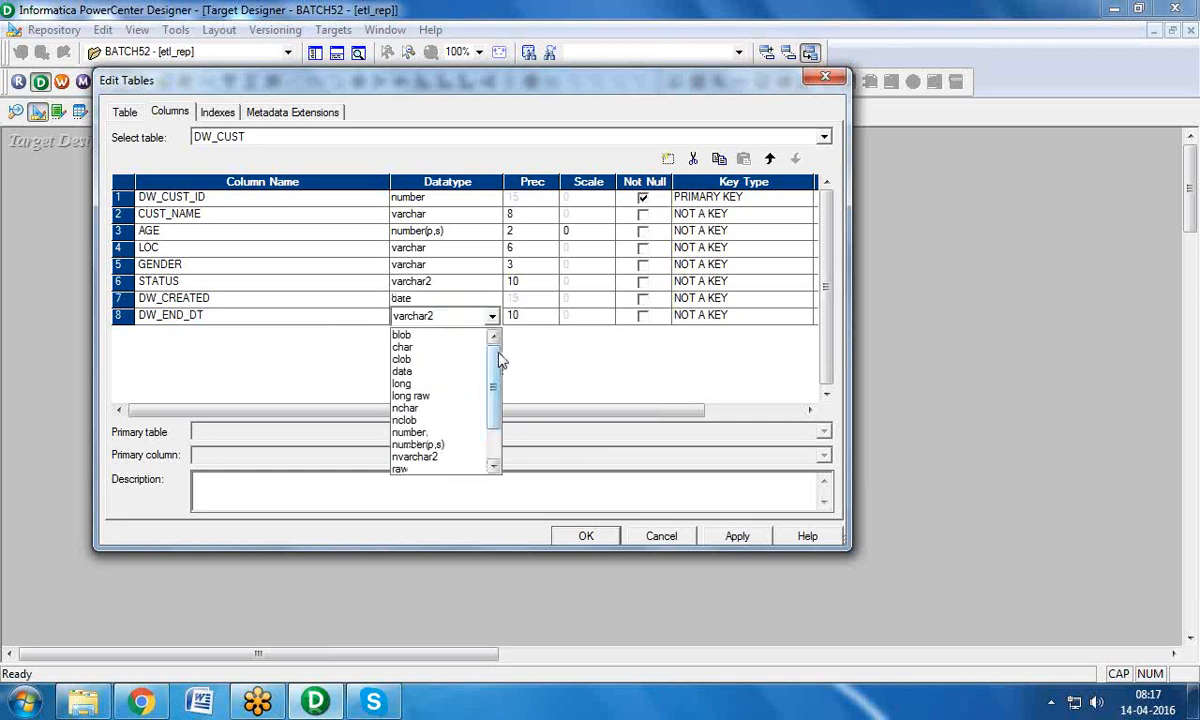
{"action": "left_click", "coordinate": [448, 370]}
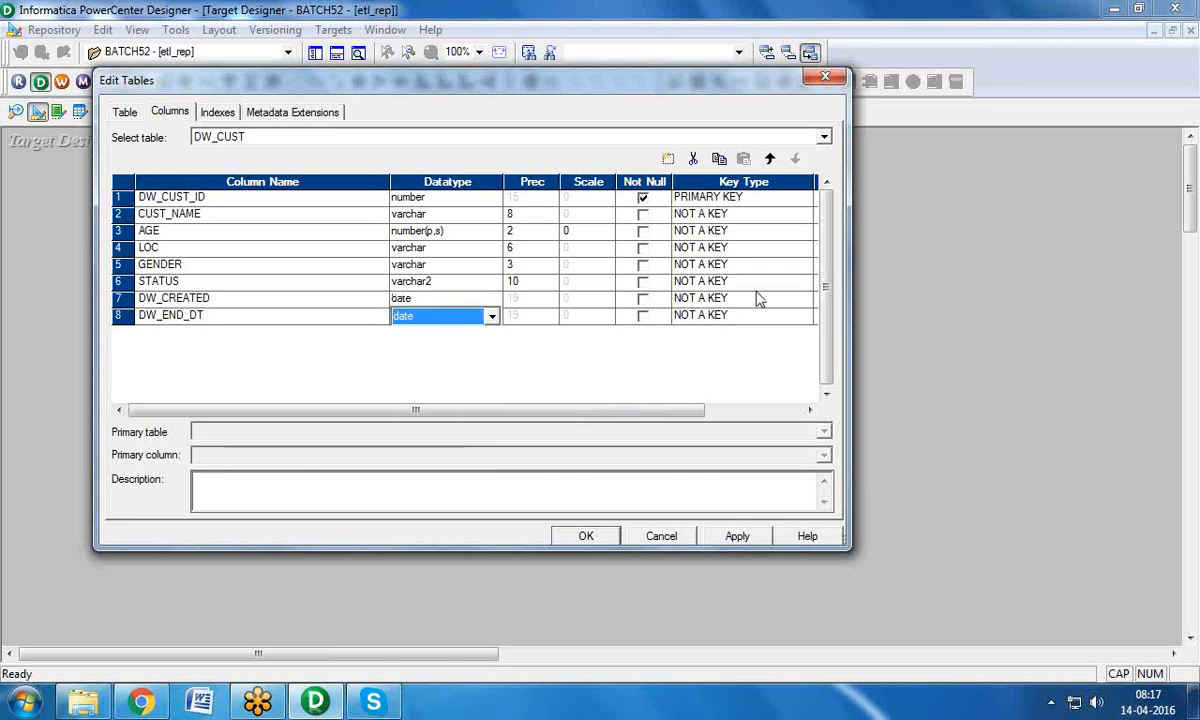
{"action": "left_click", "coordinate": [736, 538]}
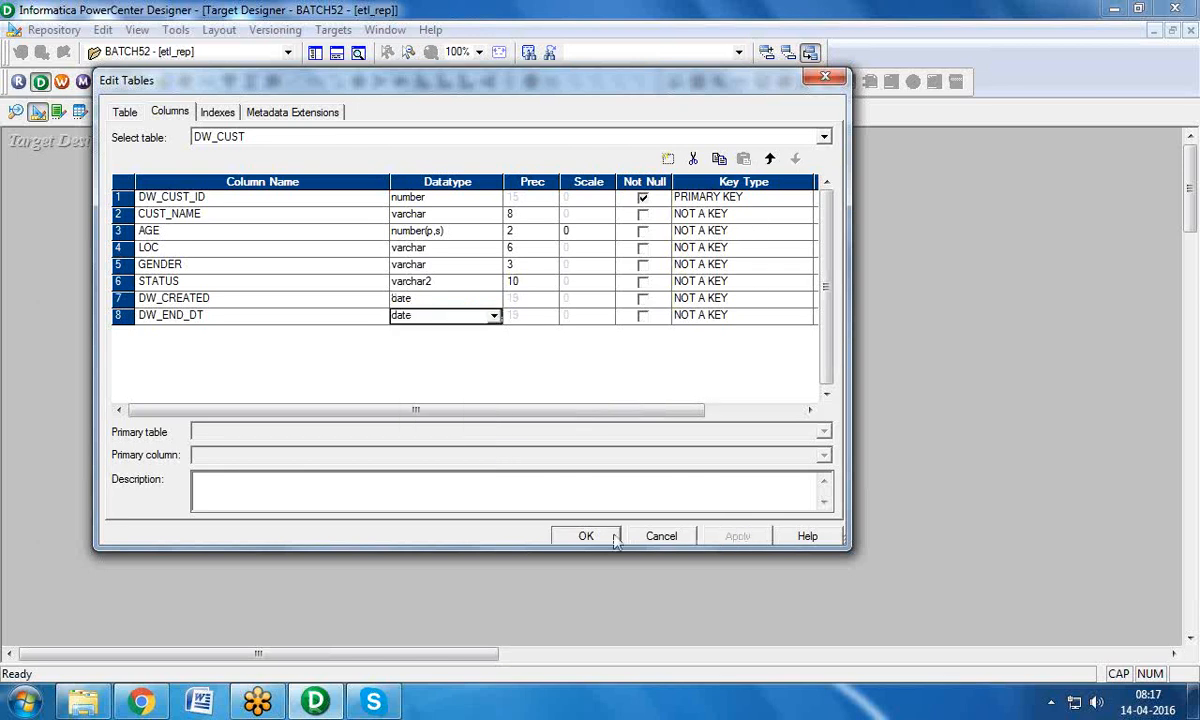
{"action": "left_click", "coordinate": [584, 537]}
{"action": "key", "text": "ctrl+s"}
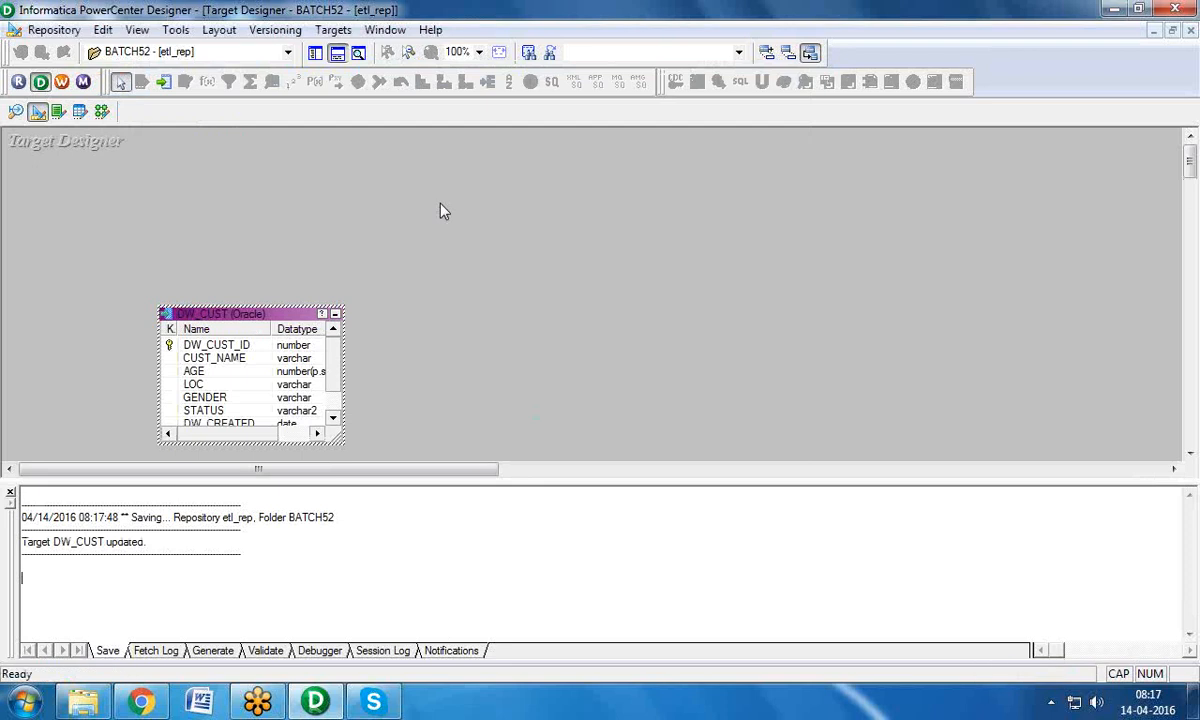
Step: Start generating and executing the target table SQL, choosing BATTCH52_T (Oracle in XE) as the ODBC data source
{"action": "left_click", "coordinate": [333, 29]}
{"action": "left_click", "coordinate": [385, 390]}
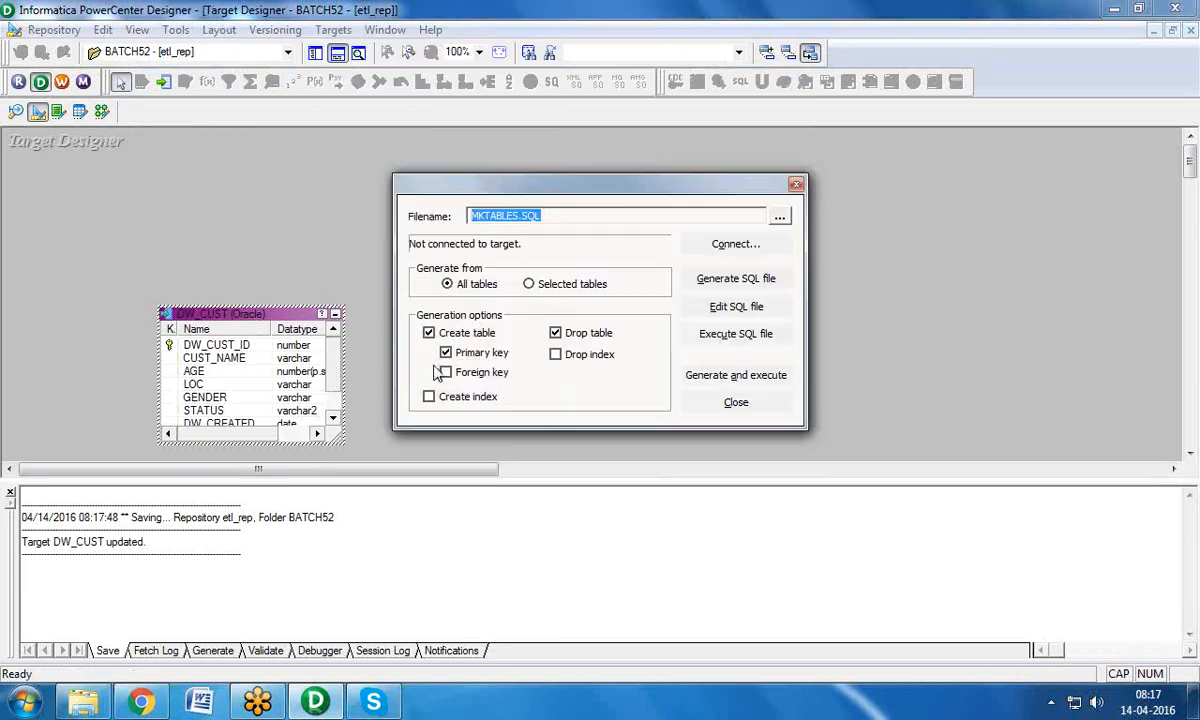
{"action": "left_click", "coordinate": [714, 384]}
{"action": "left_click", "coordinate": [712, 283]}
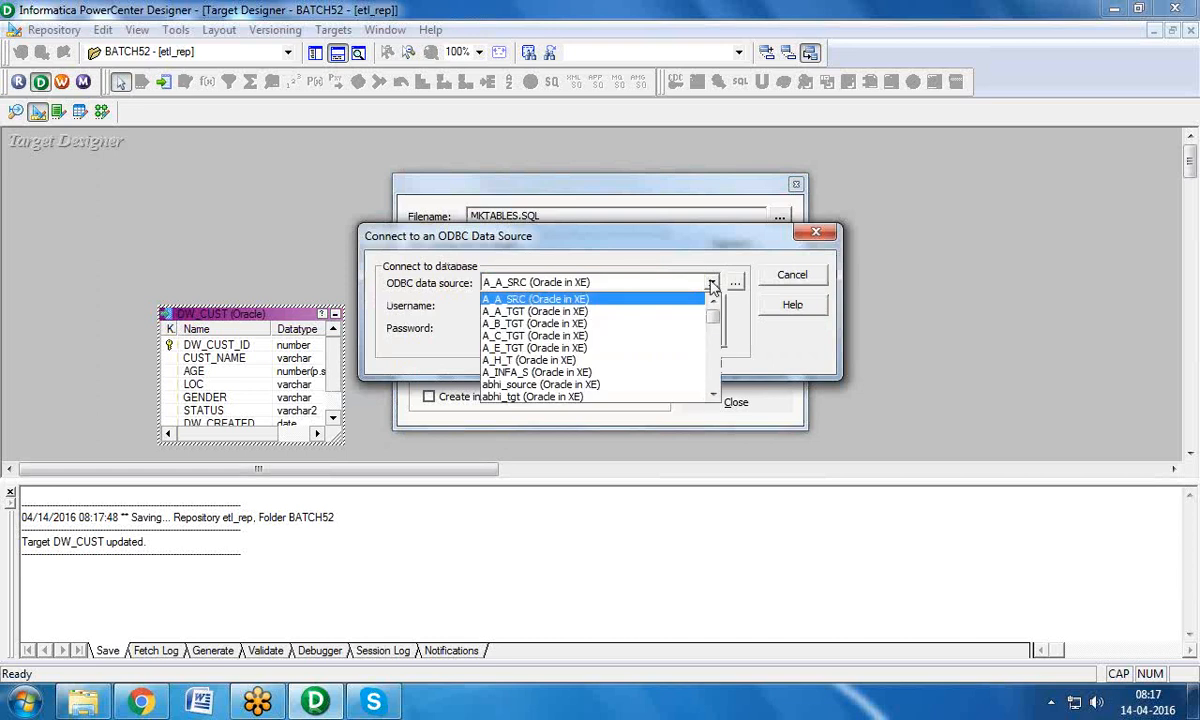
{"action": "left_click_drag", "start_coordinate": [718, 310], "coordinate": [719, 350]}
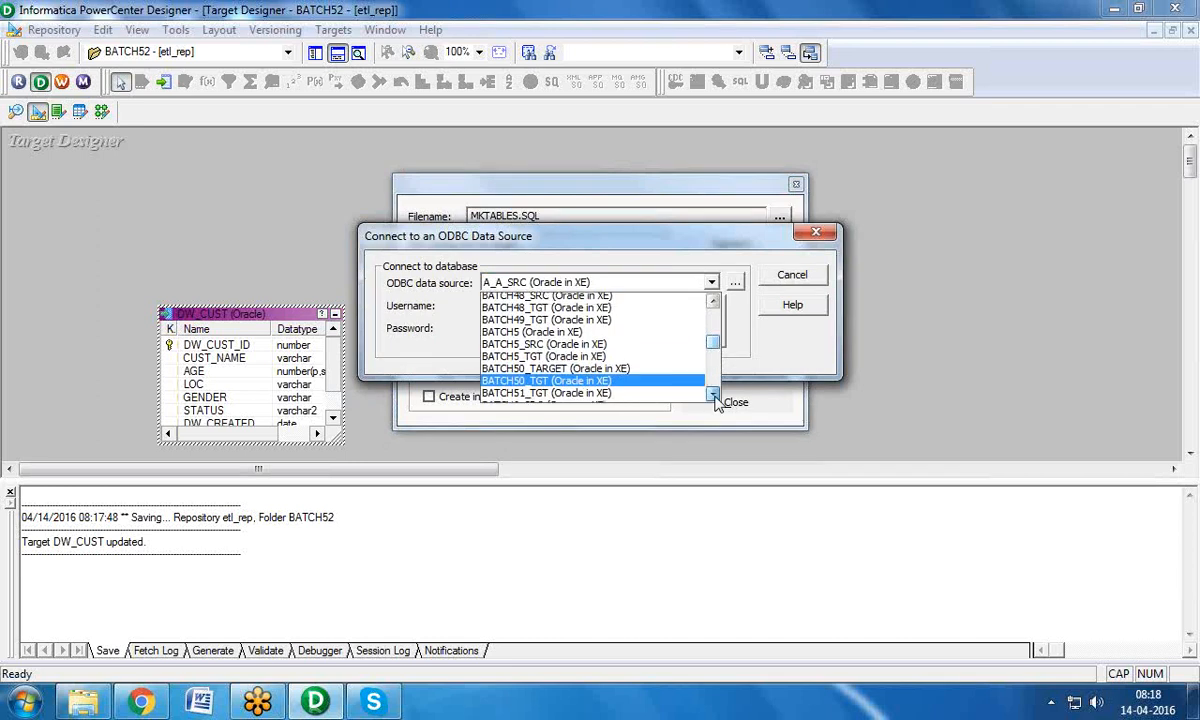
{"action": "left_click", "coordinate": [713, 397]}
{"action": "left_click", "coordinate": [713, 397]}
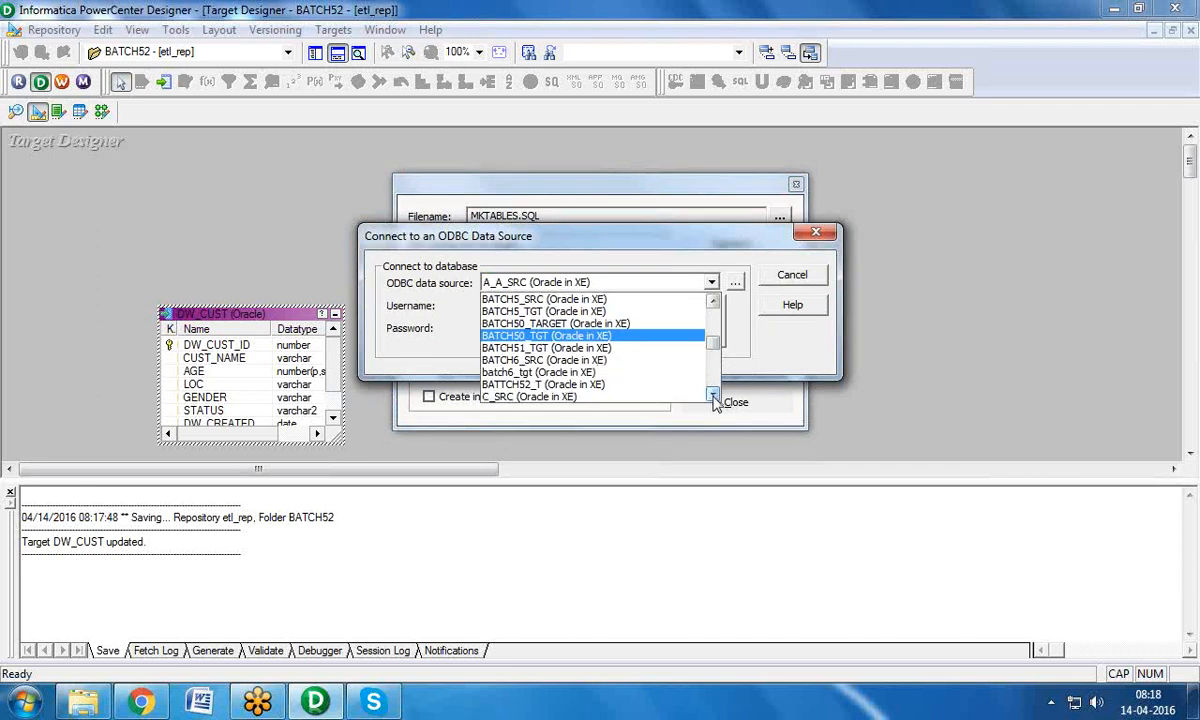
{"action": "left_click", "coordinate": [670, 385]}
Step: Connect with the database username and password, and overwrite MKTABLES.SQL to recreate the DW_CUST table
{"action": "key", "text": "Tab"}
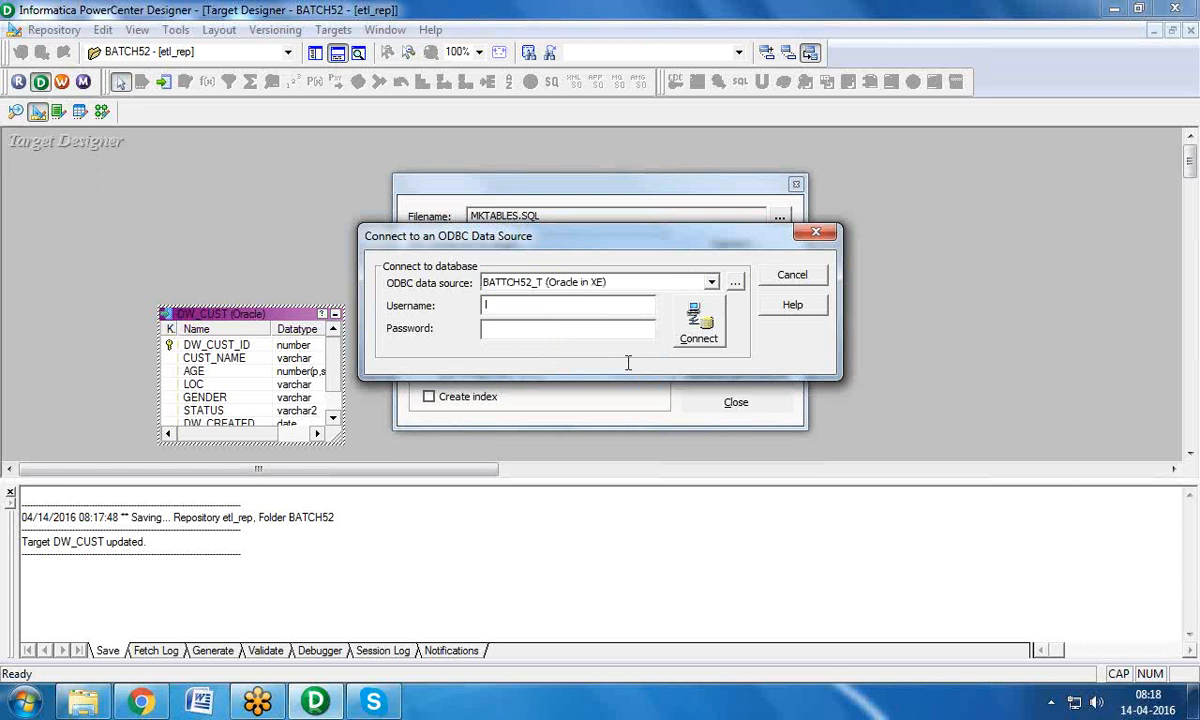
{"action": "type", "text": "BATCH52_T"}
{"action": "key", "text": "Tab"}
{"action": "type", "text": "*********"}
{"action": "left_click", "coordinate": [690, 325]}
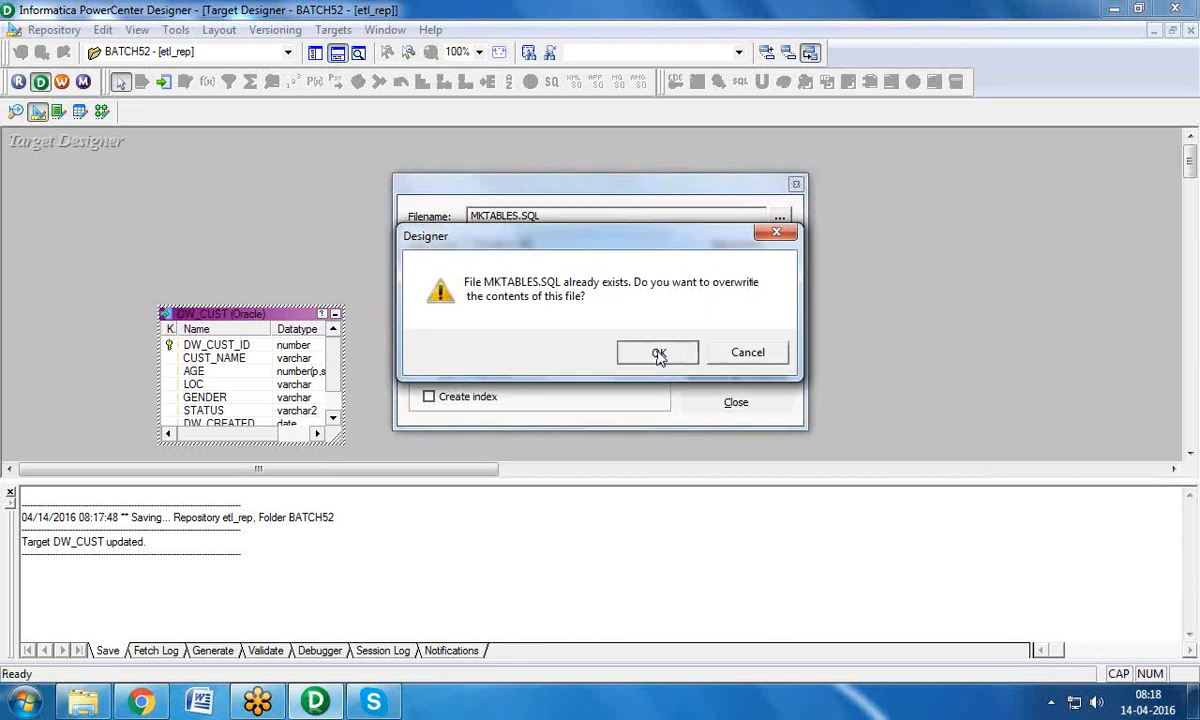
{"action": "left_click", "coordinate": [656, 352]}
{"action": "left_click", "coordinate": [730, 404]}
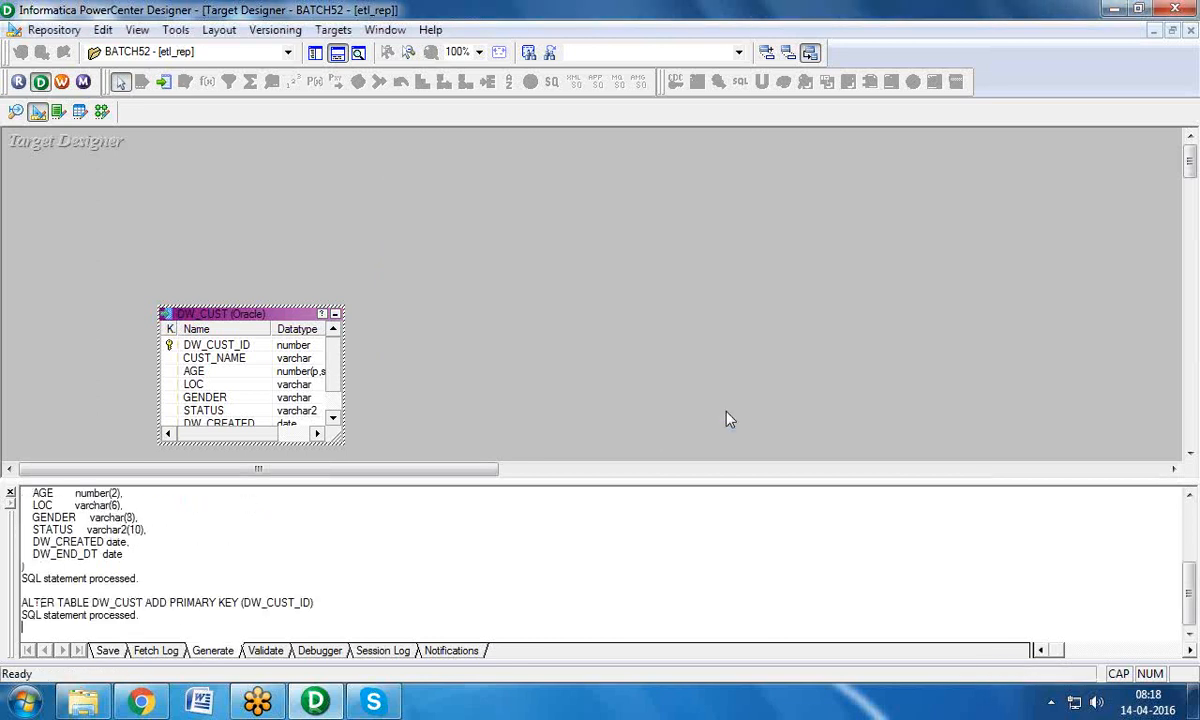
Step: Save the repository folder and hide the output window
{"action": "key", "text": "ctrl+s"}
{"action": "left_click", "coordinate": [771, 404]}
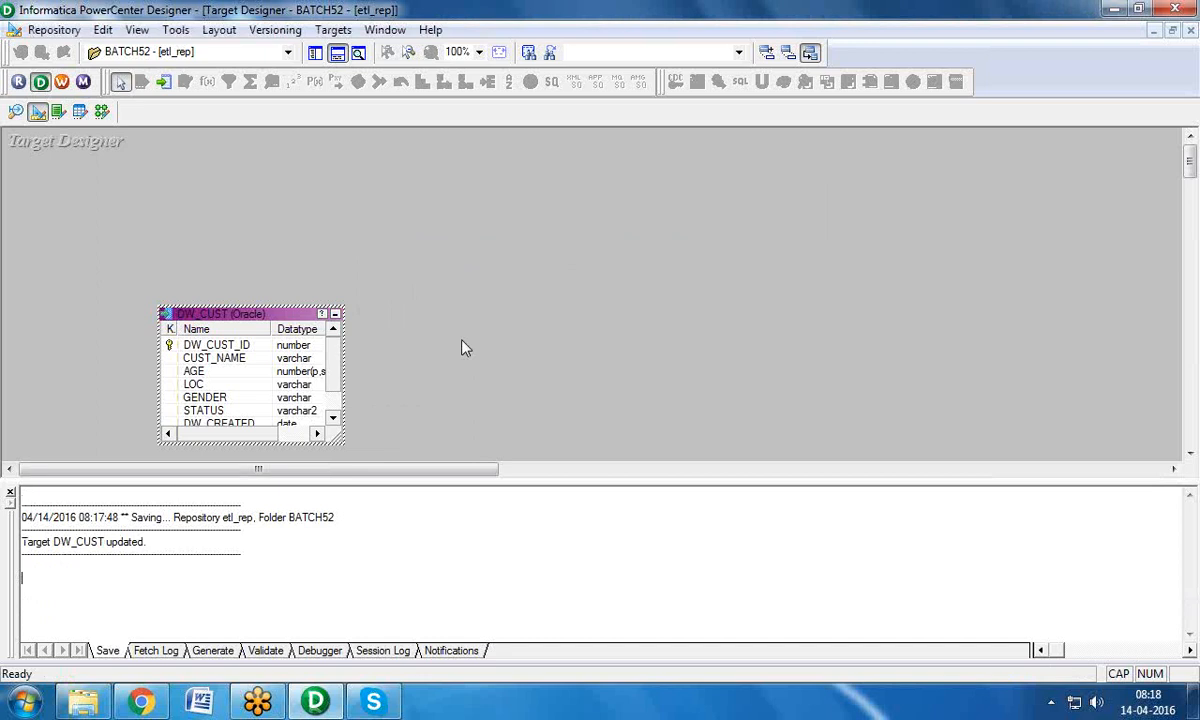
{"action": "left_click", "coordinate": [337, 53]}
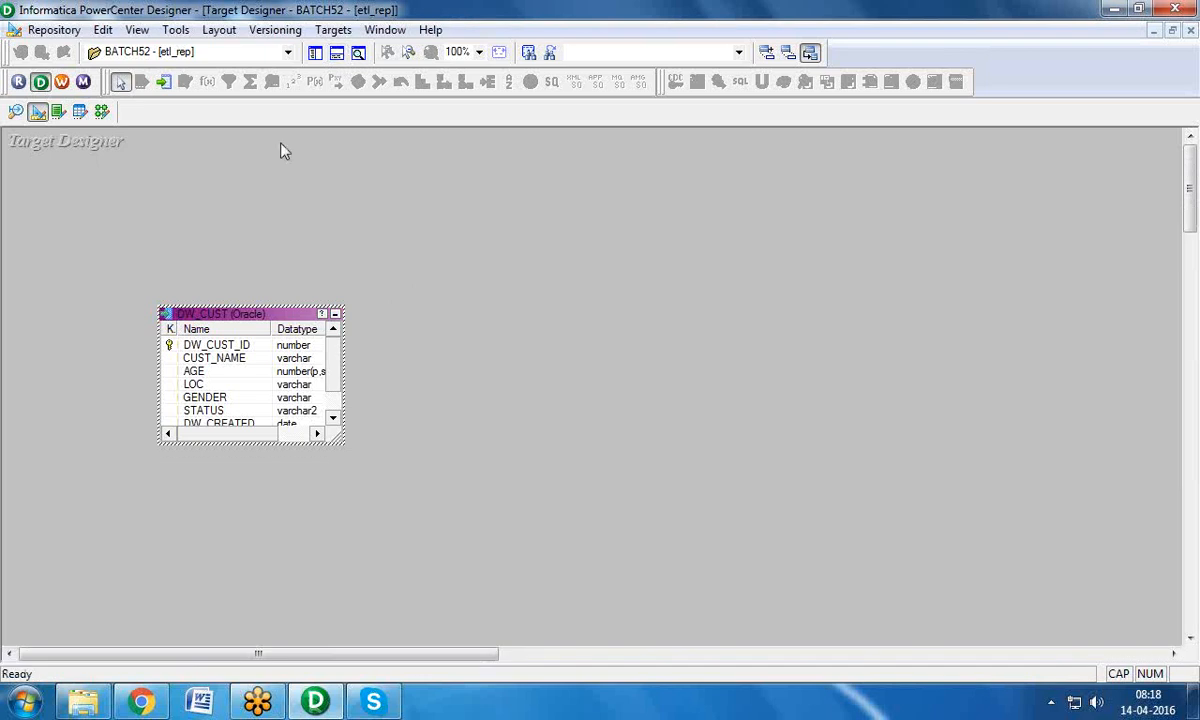
Step: Create a new mapping named M_TYPE2 in the Mapping Designer
{"action": "left_click", "coordinate": [106, 114]}
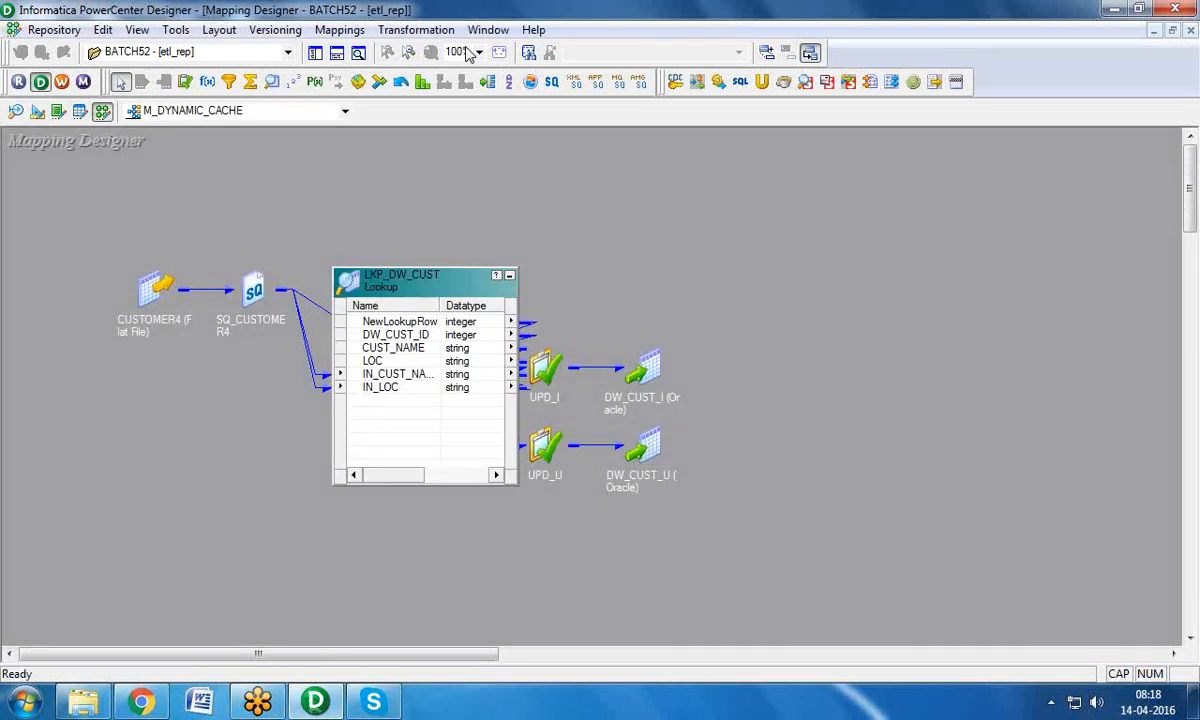
{"action": "left_click", "coordinate": [343, 30]}
{"action": "left_click", "coordinate": [352, 52]}
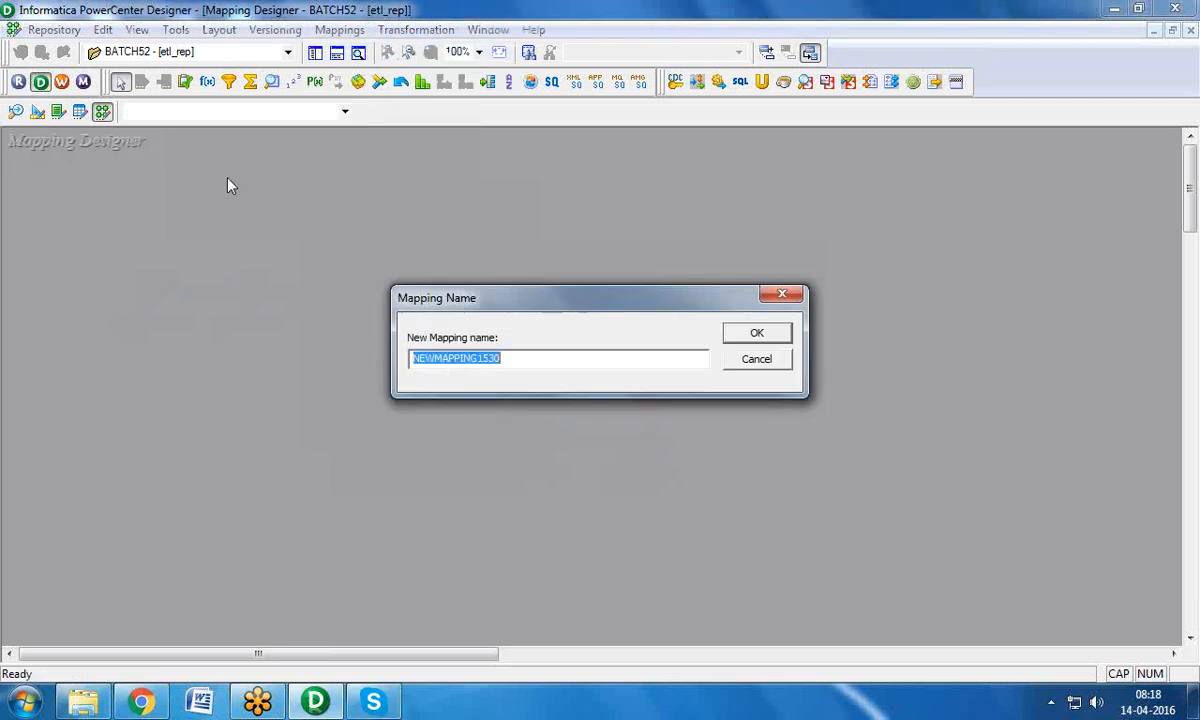
{"action": "type", "text": "M_TYP"}
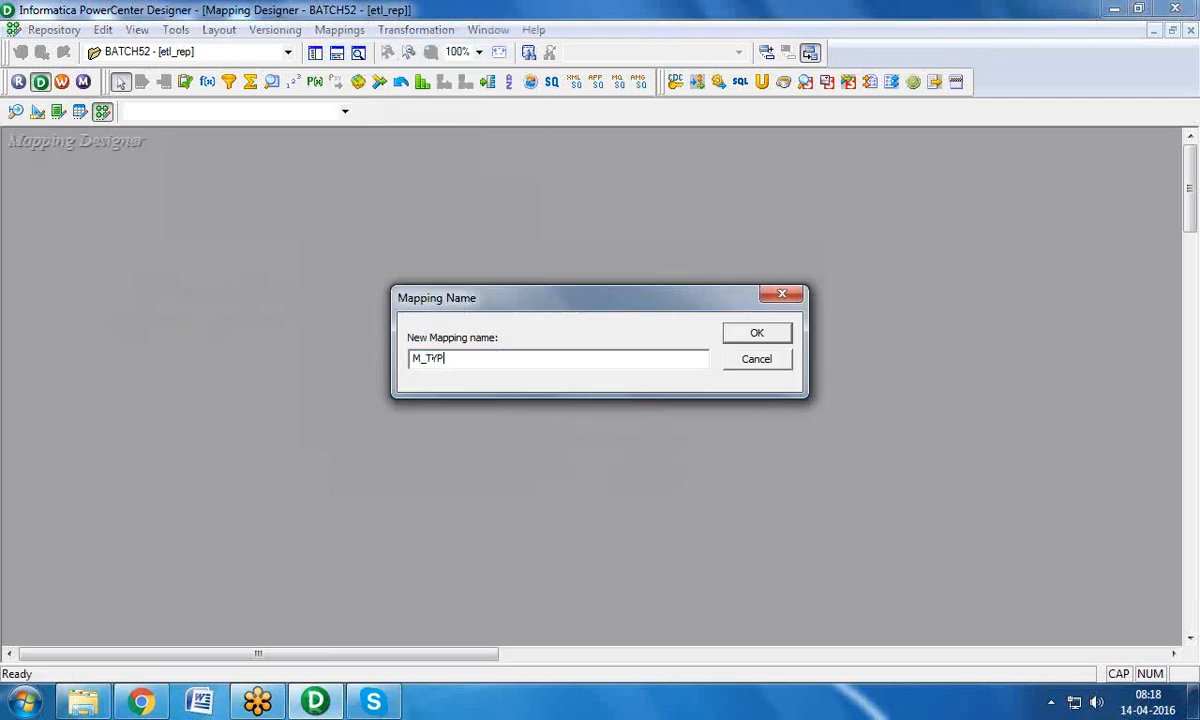
{"action": "type", "text": "E2"}
{"action": "left_click", "coordinate": [756, 333]}
Step: Add the CUSTOMER4 flat file source and the DW_CUST target from the BATCH52 folder to the M_TYPE2 mapping
{"action": "left_click", "coordinate": [315, 52]}
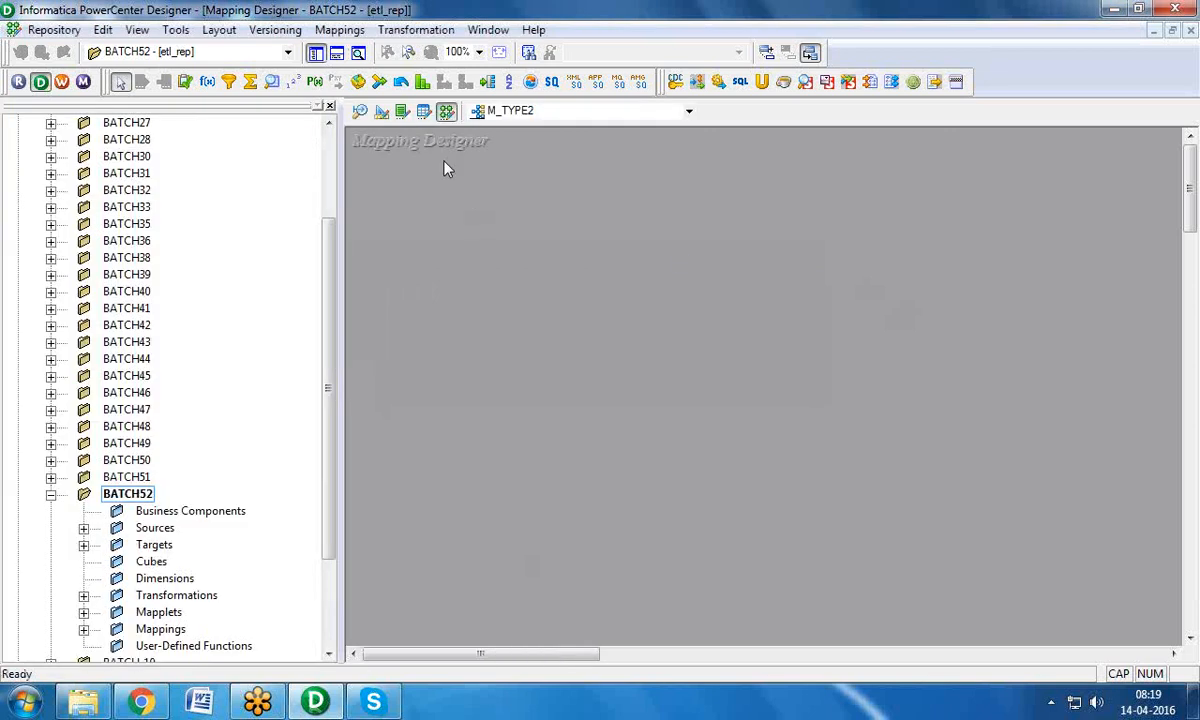
{"action": "scroll", "coordinate": [337, 342], "scroll_direction": "down", "scroll_amount": 4}
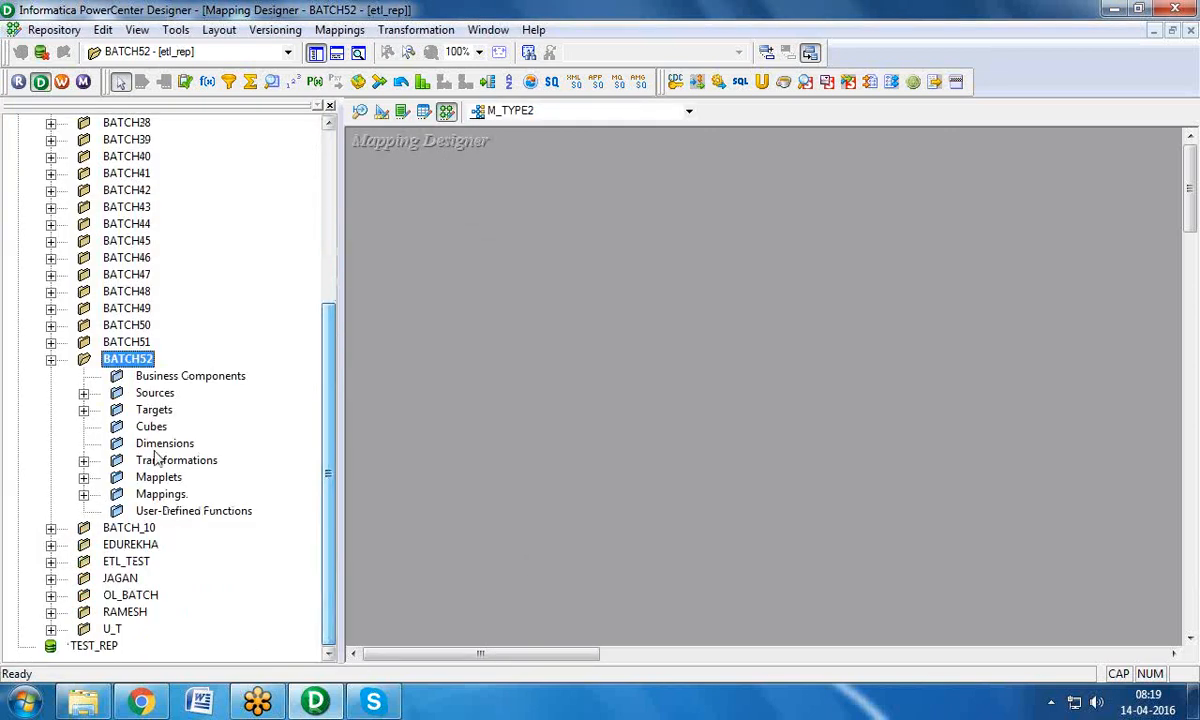
{"action": "left_click", "coordinate": [84, 393]}
{"action": "left_click", "coordinate": [116, 410]}
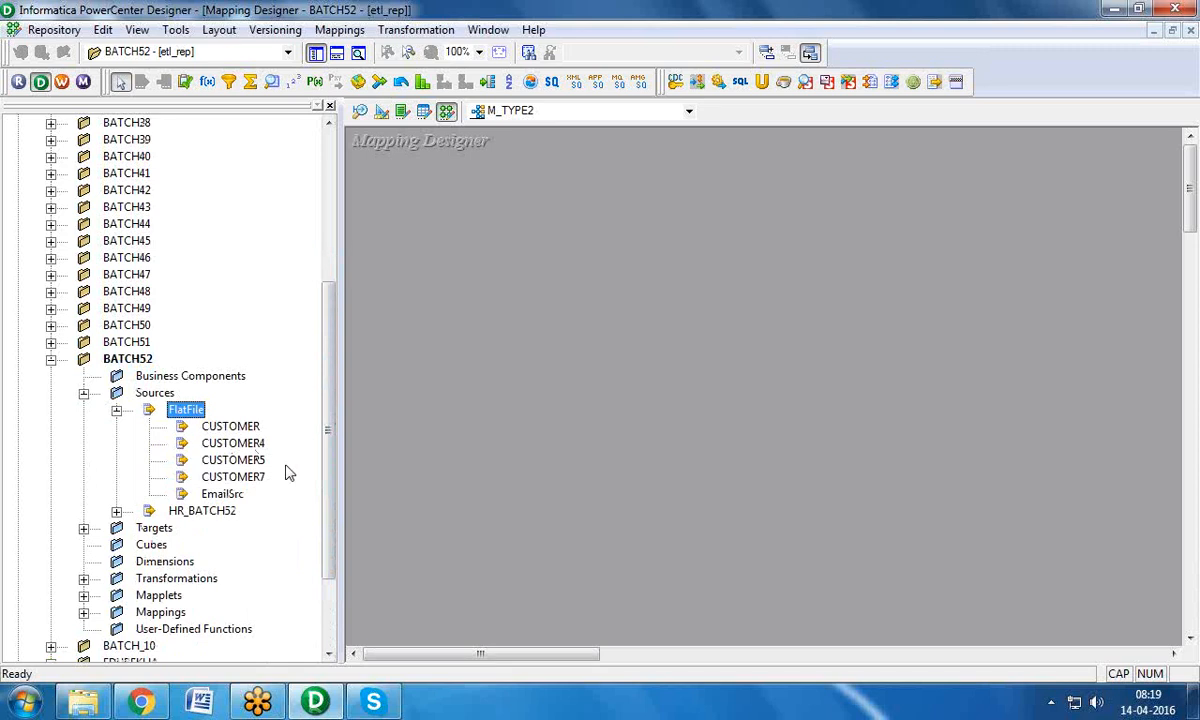
{"action": "left_click", "coordinate": [240, 443]}
{"action": "left_click_drag", "start_coordinate": [400, 298], "coordinate": [386, 293]}
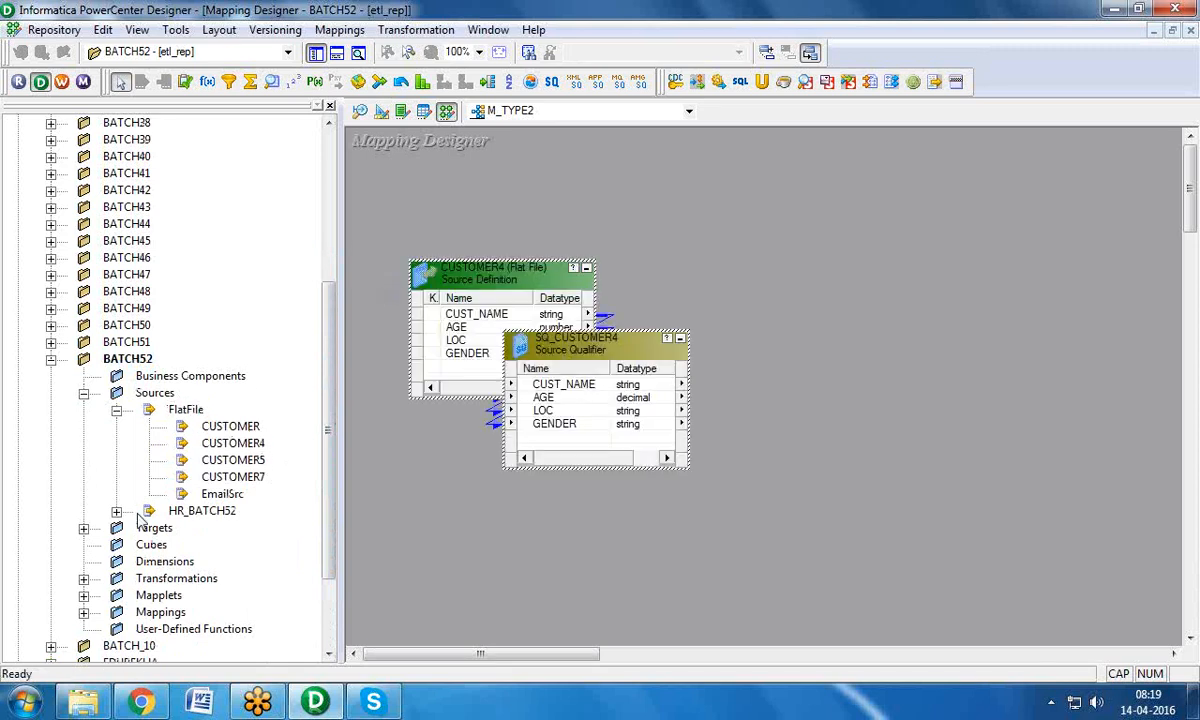
{"action": "left_click", "coordinate": [84, 528]}
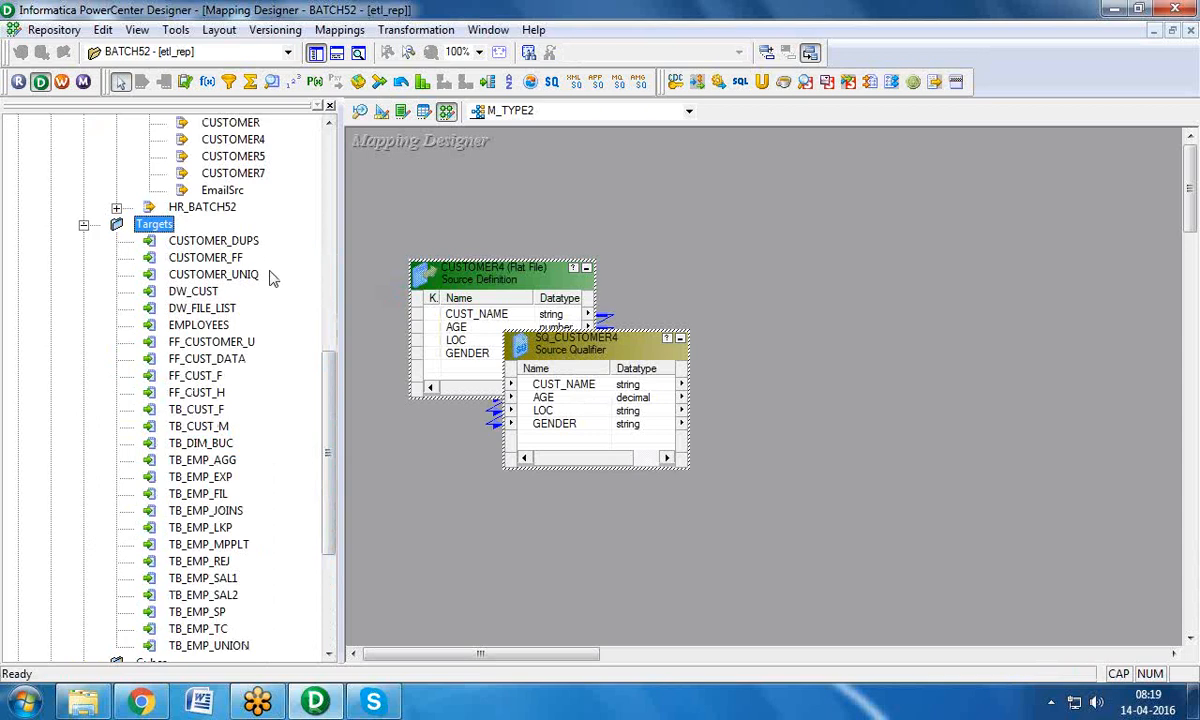
{"action": "left_click_drag", "start_coordinate": [207, 295], "coordinate": [735, 200]}
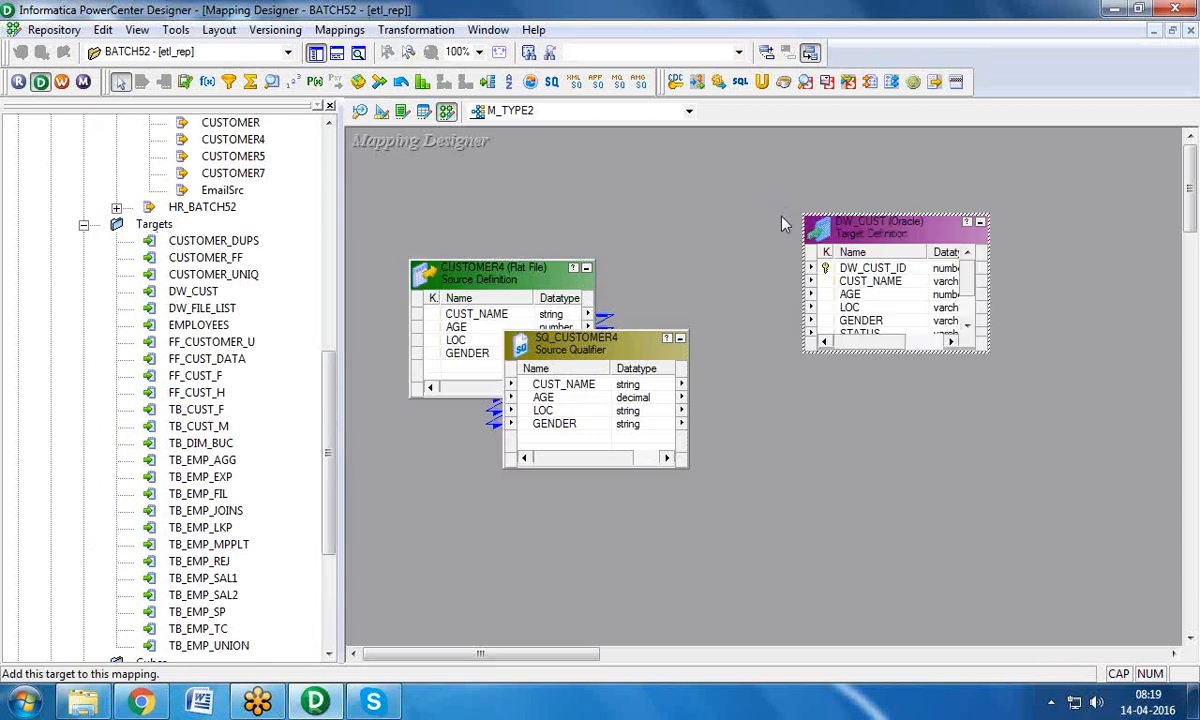
Step: Hide the navigator and lay out the mapping, with CUSTOMER4 iconized, SQ_CUSTOMER4 beside it and DW_CUST far to the right
{"action": "left_click", "coordinate": [315, 55]}
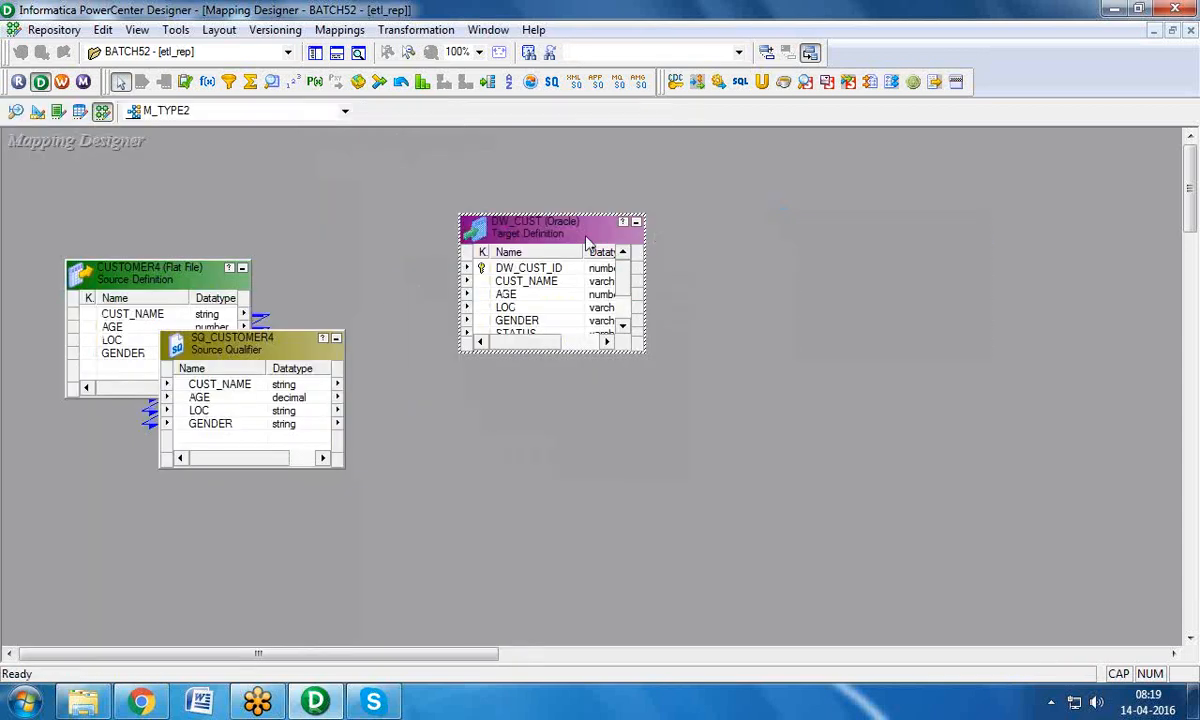
{"action": "left_click_drag", "start_coordinate": [552, 230], "coordinate": [918, 245]}
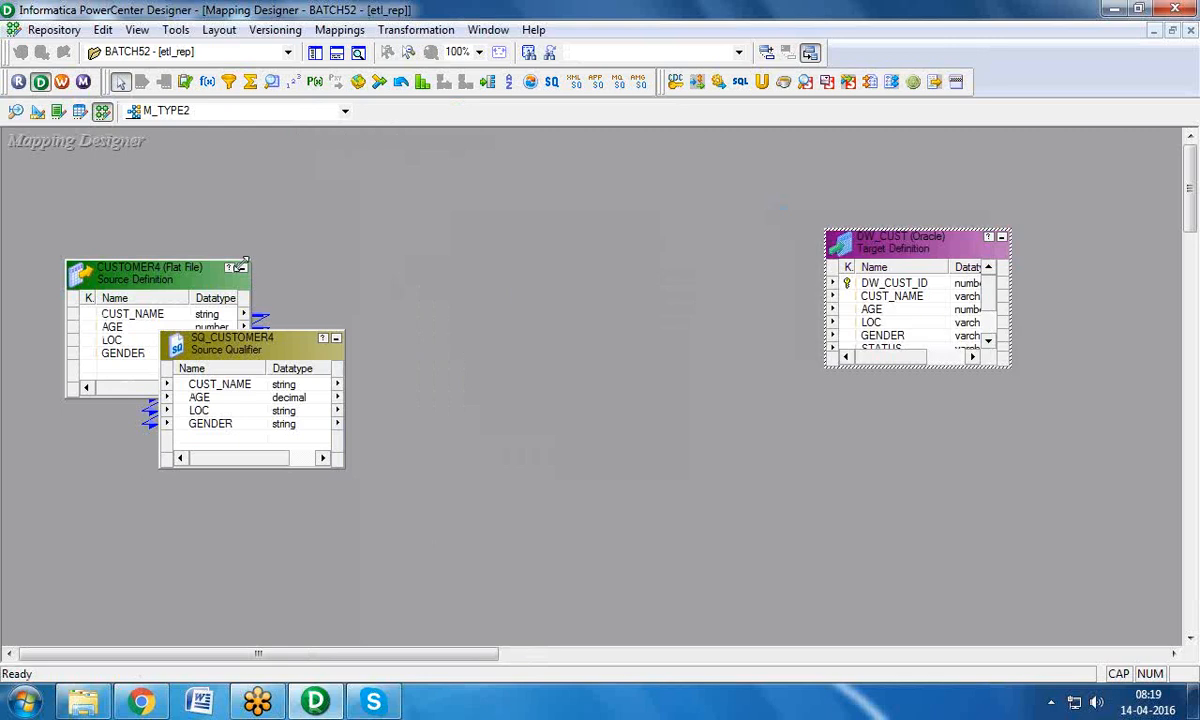
{"action": "left_click", "coordinate": [242, 268]}
{"action": "left_click_drag", "start_coordinate": [245, 340], "coordinate": [254, 310]}
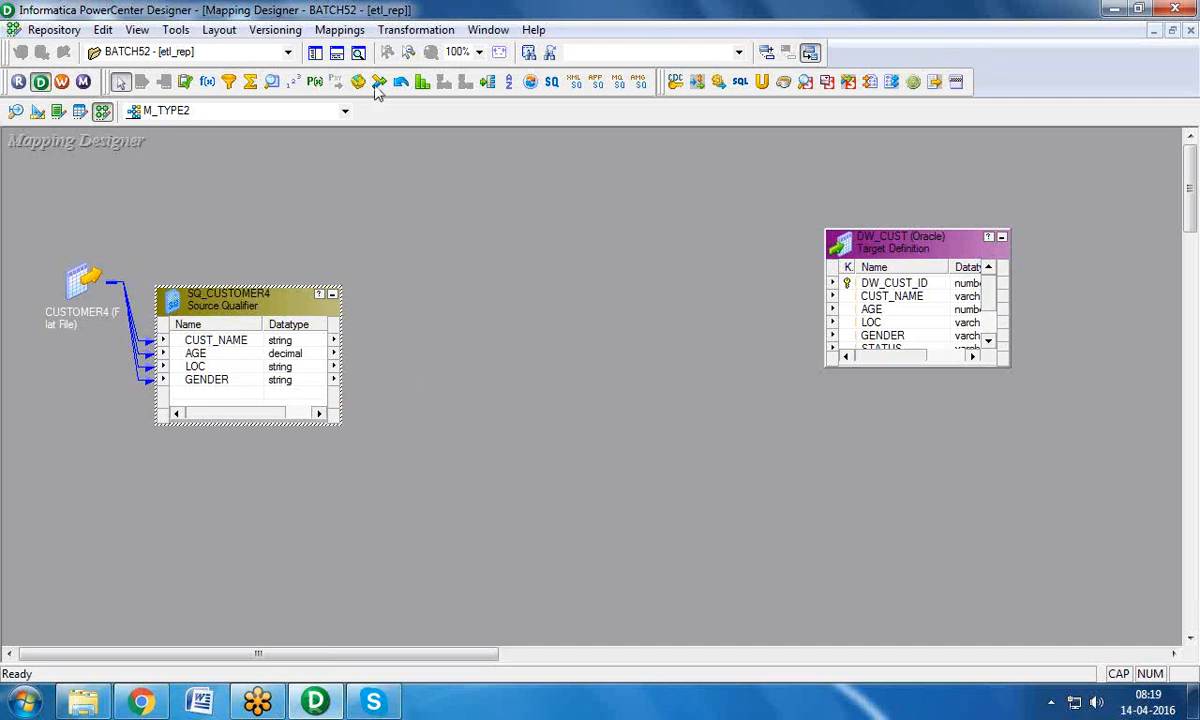
Step: Create a Lookup transformation named LKP_DW_CUST
{"action": "left_click", "coordinate": [414, 33]}
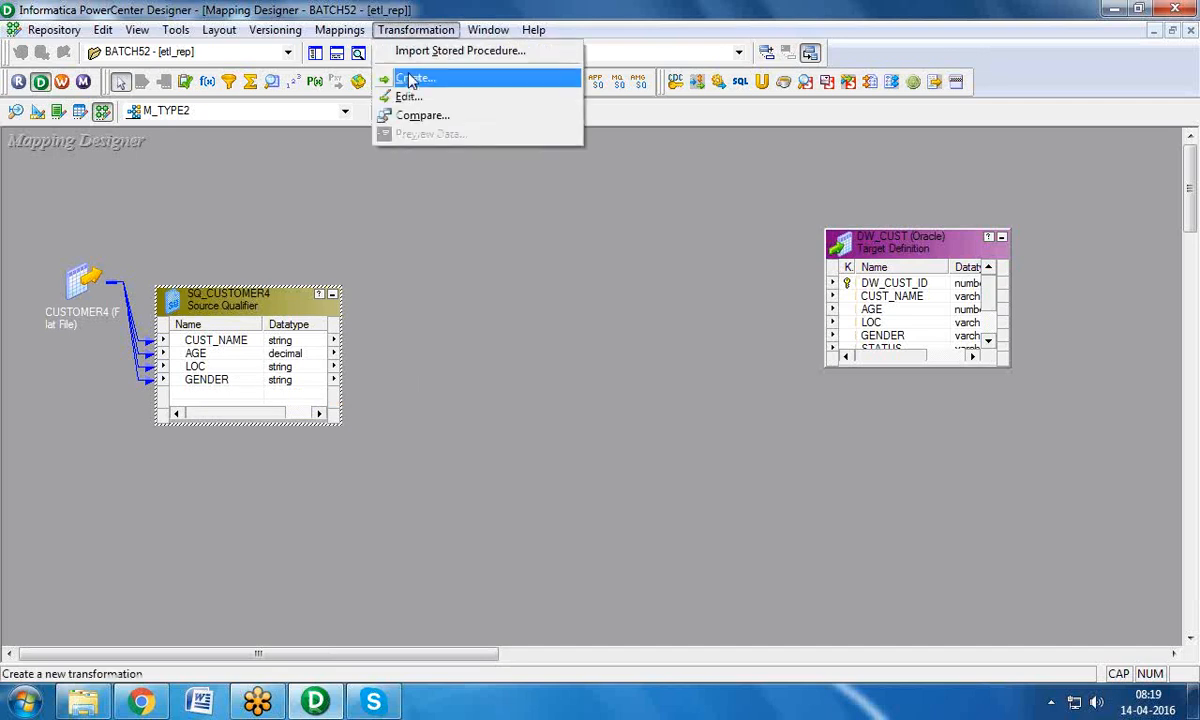
{"action": "left_click", "coordinate": [407, 78]}
{"action": "key", "text": "Tab"}
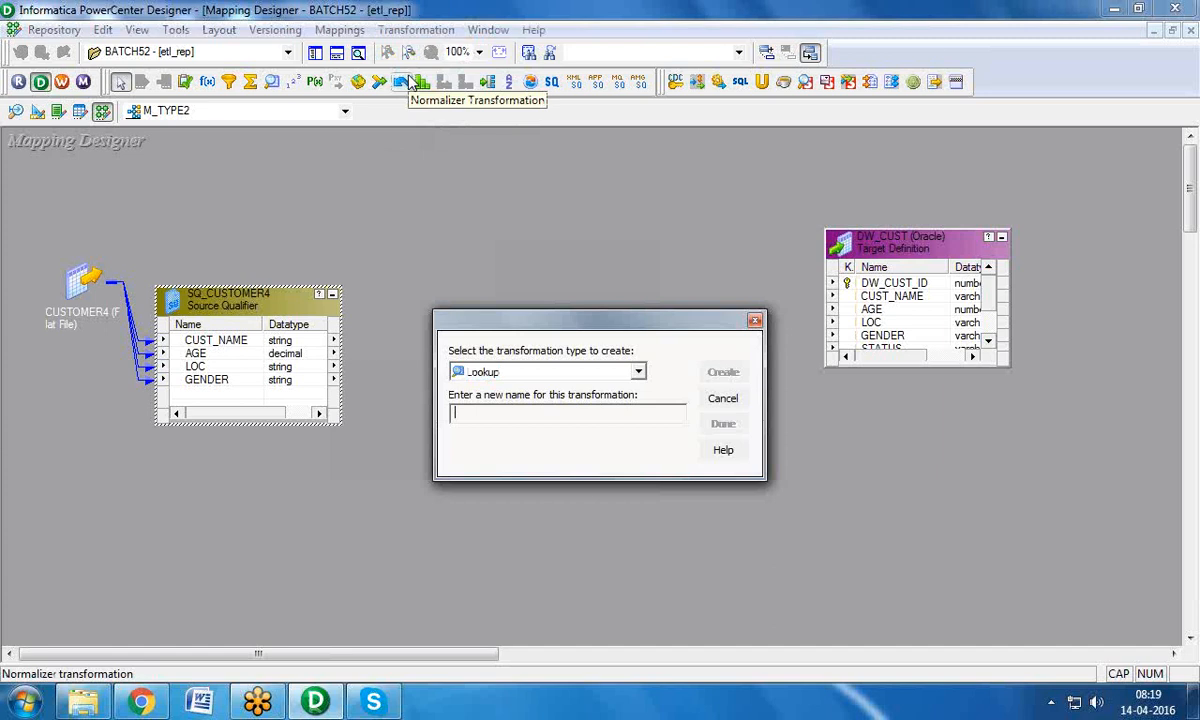
{"action": "type", "text": "LKP_"}
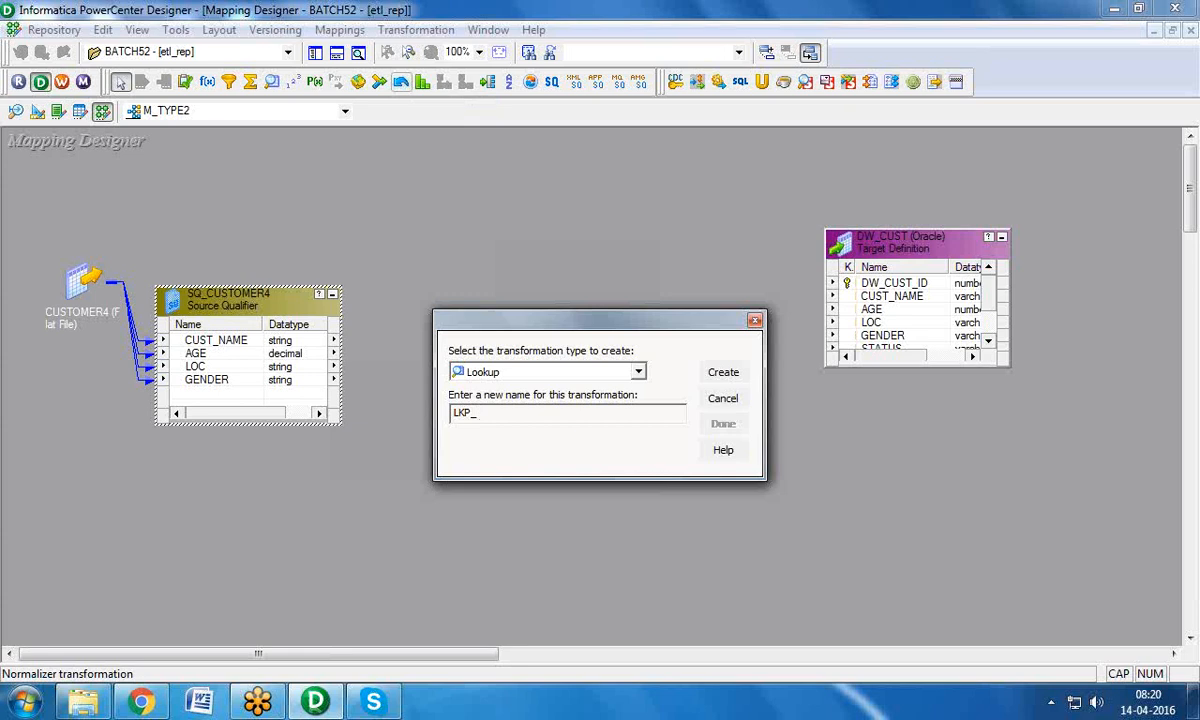
{"action": "type", "text": "DW_CUST"}
{"action": "left_click", "coordinate": [723, 372]}
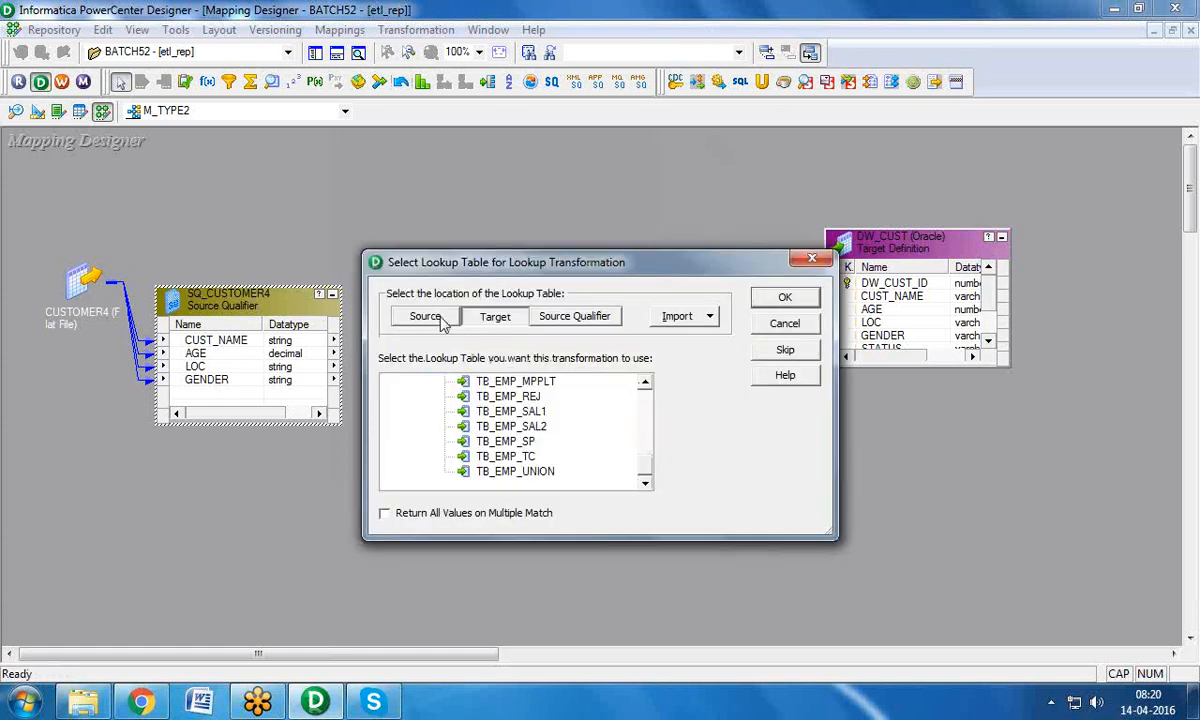
Step: Choose TB_CUST_F from the BATCH52 target definitions as the lookup table and finish creating the transformation
{"action": "left_click", "coordinate": [428, 318]}
{"action": "left_click", "coordinate": [494, 318]}
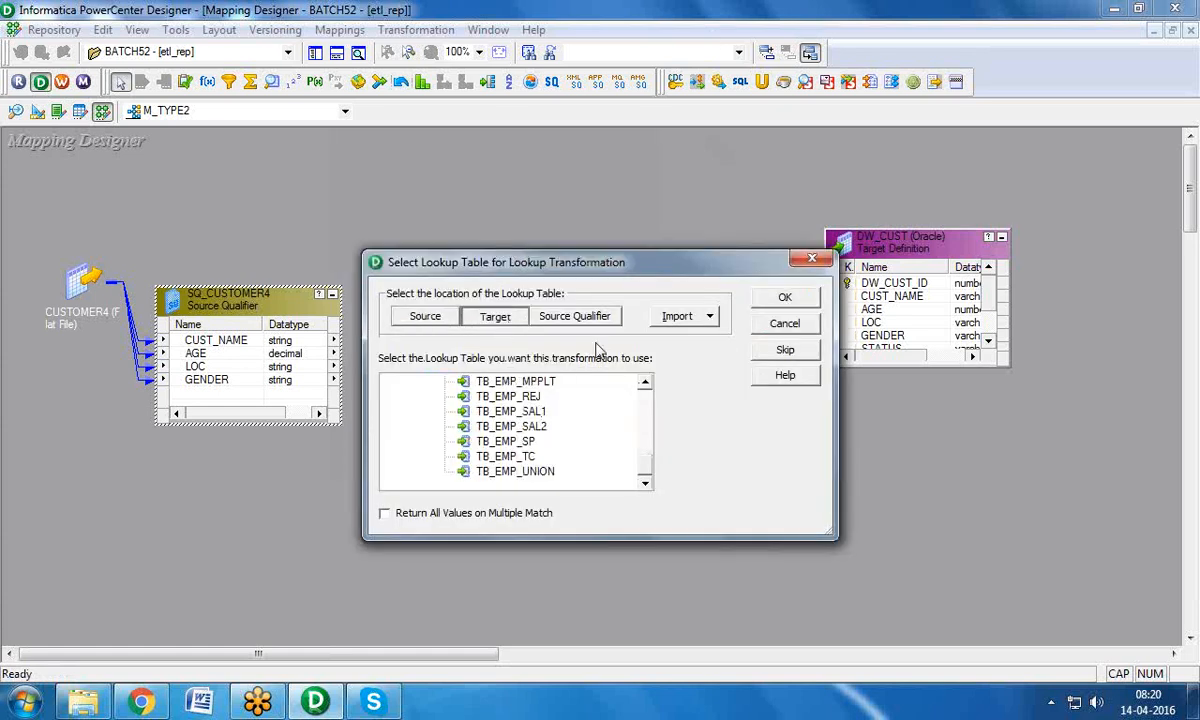
{"action": "left_click", "coordinate": [650, 462]}
{"action": "left_click_drag", "start_coordinate": [646, 465], "coordinate": [646, 385]}
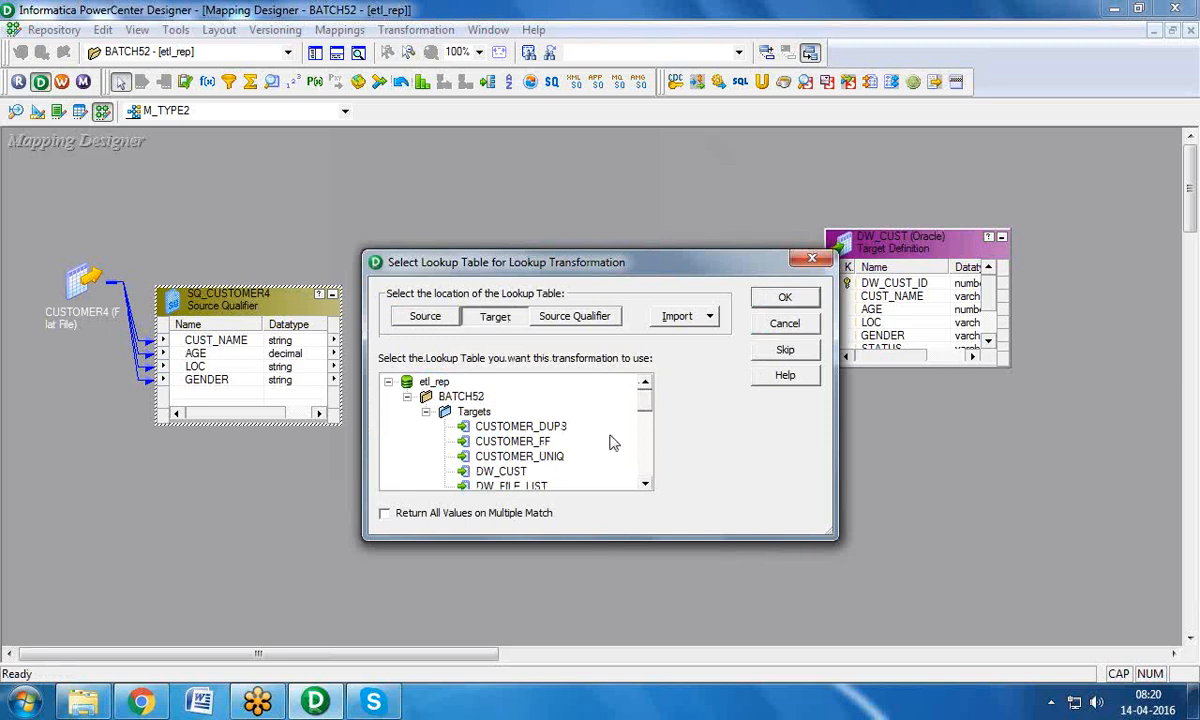
{"action": "left_click", "coordinate": [500, 471]}
{"action": "left_click", "coordinate": [783, 299]}
{"action": "left_click", "coordinate": [723, 423]}
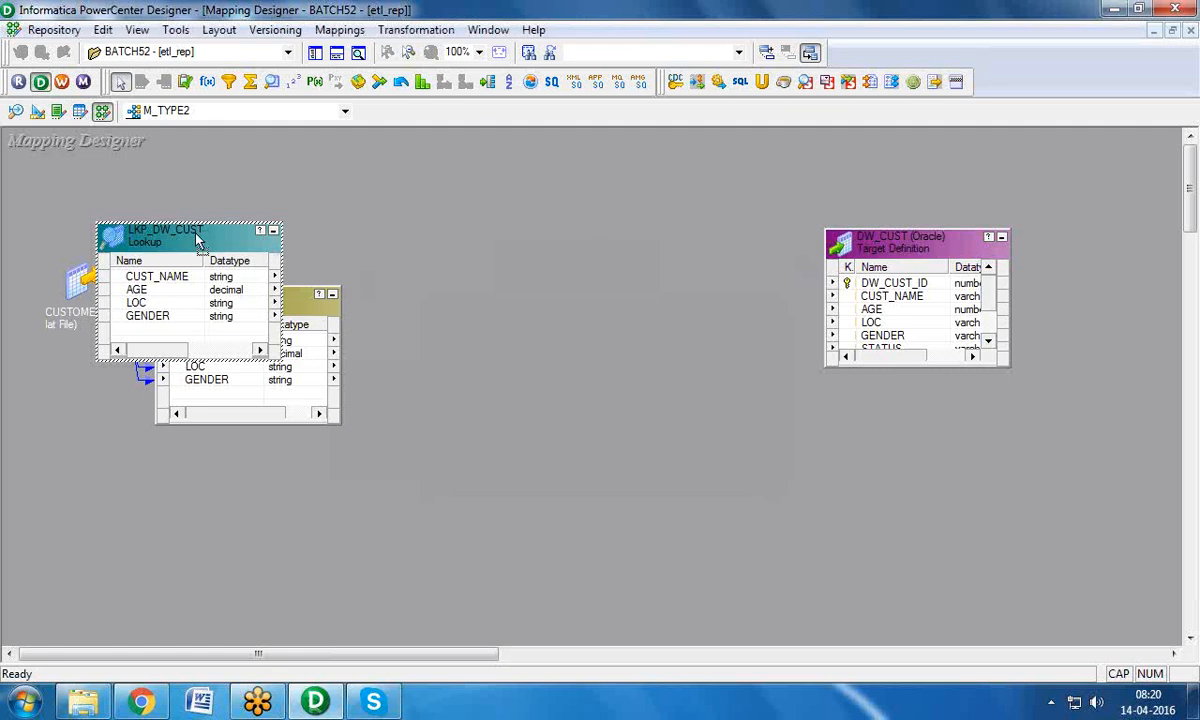
Step: Place LKP_DW_CUST between the source qualifier and the target, and delete its AGE and GENDER ports
{"action": "left_click_drag", "start_coordinate": [196, 236], "coordinate": [577, 250]}
{"action": "double_click", "coordinate": [536, 308]}
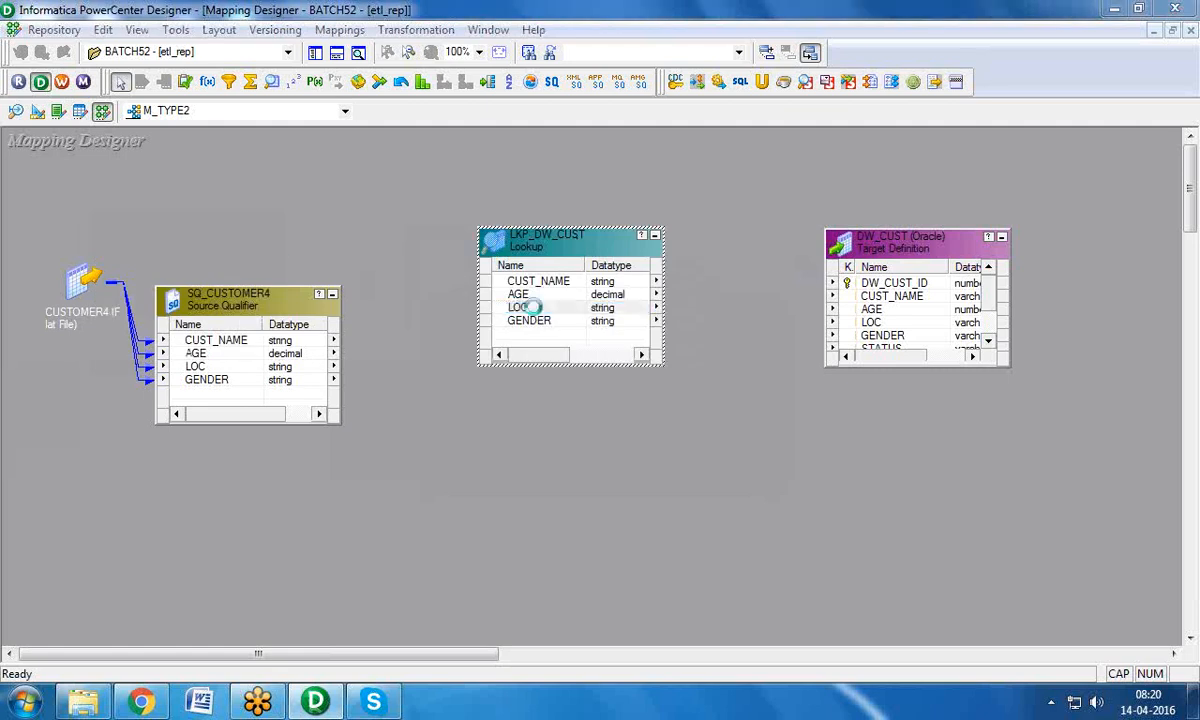
{"action": "left_click", "coordinate": [122, 214]}
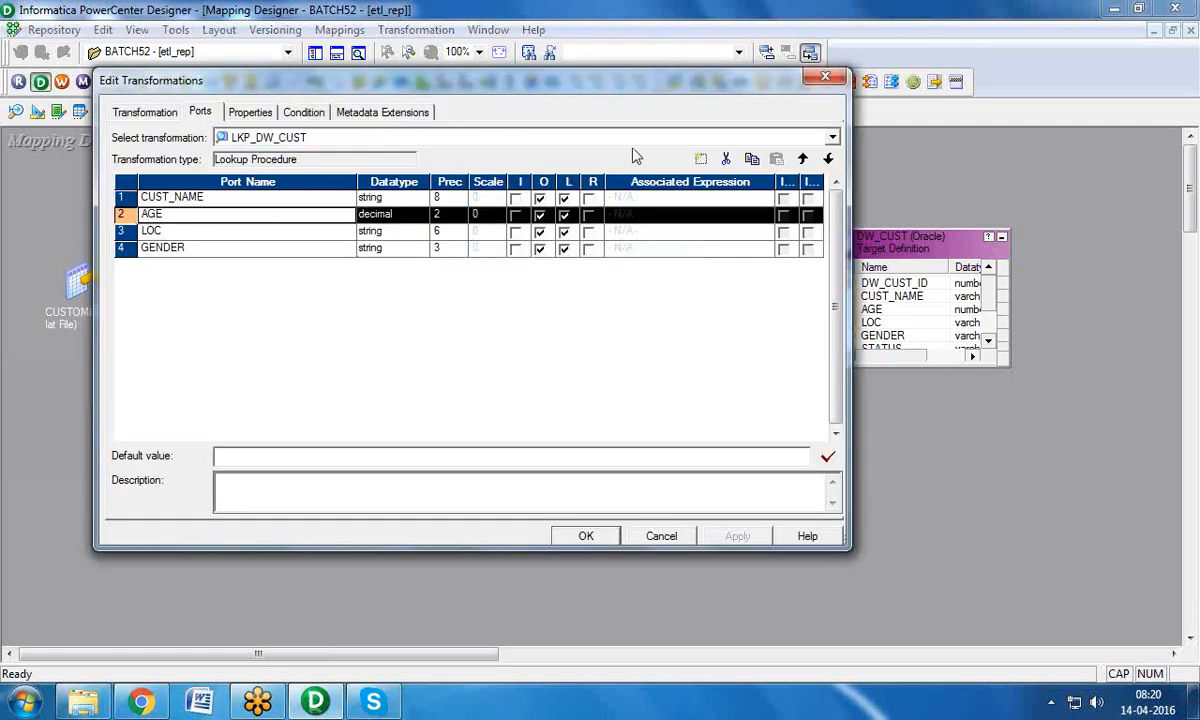
{"action": "left_click", "coordinate": [726, 158]}
{"action": "left_click", "coordinate": [120, 231]}
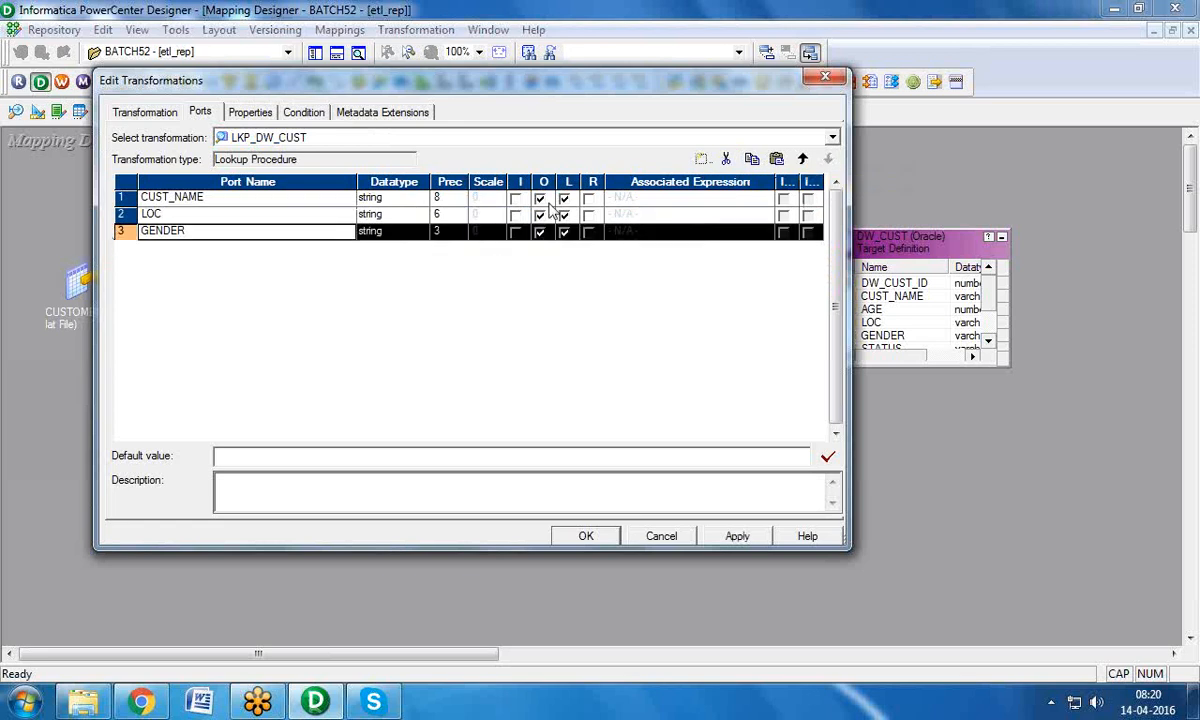
{"action": "left_click", "coordinate": [726, 158]}
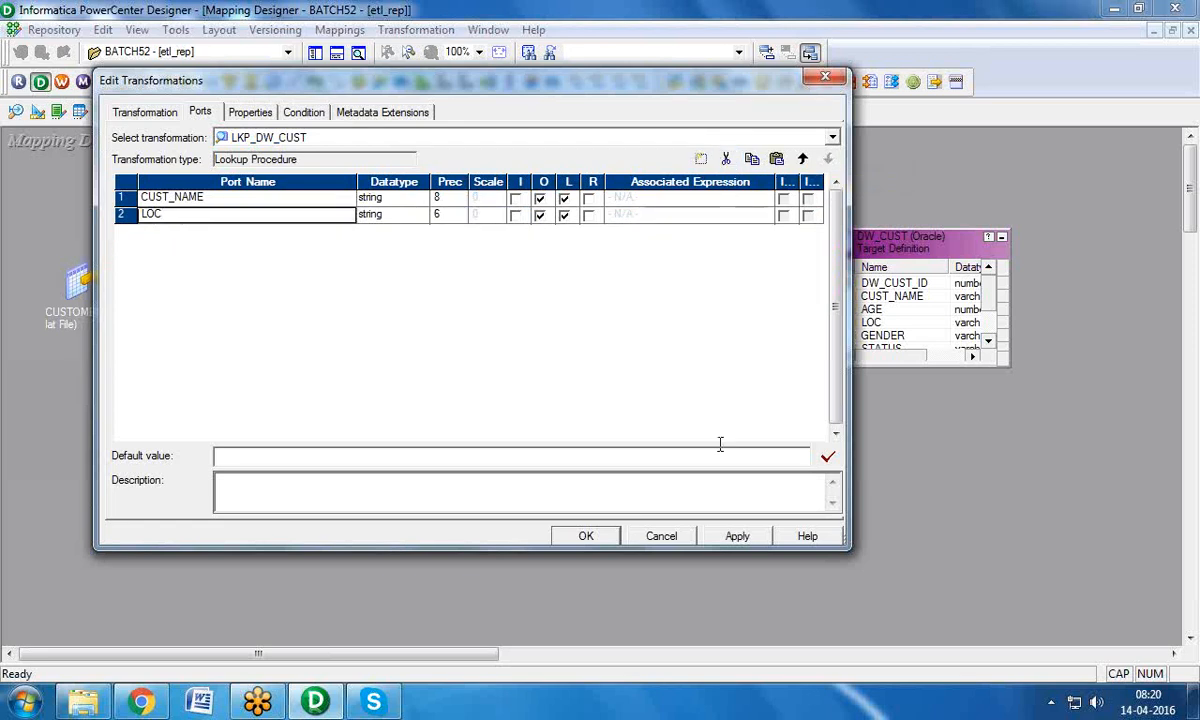
{"action": "left_click", "coordinate": [737, 536]}
{"action": "left_click", "coordinate": [570, 362]}
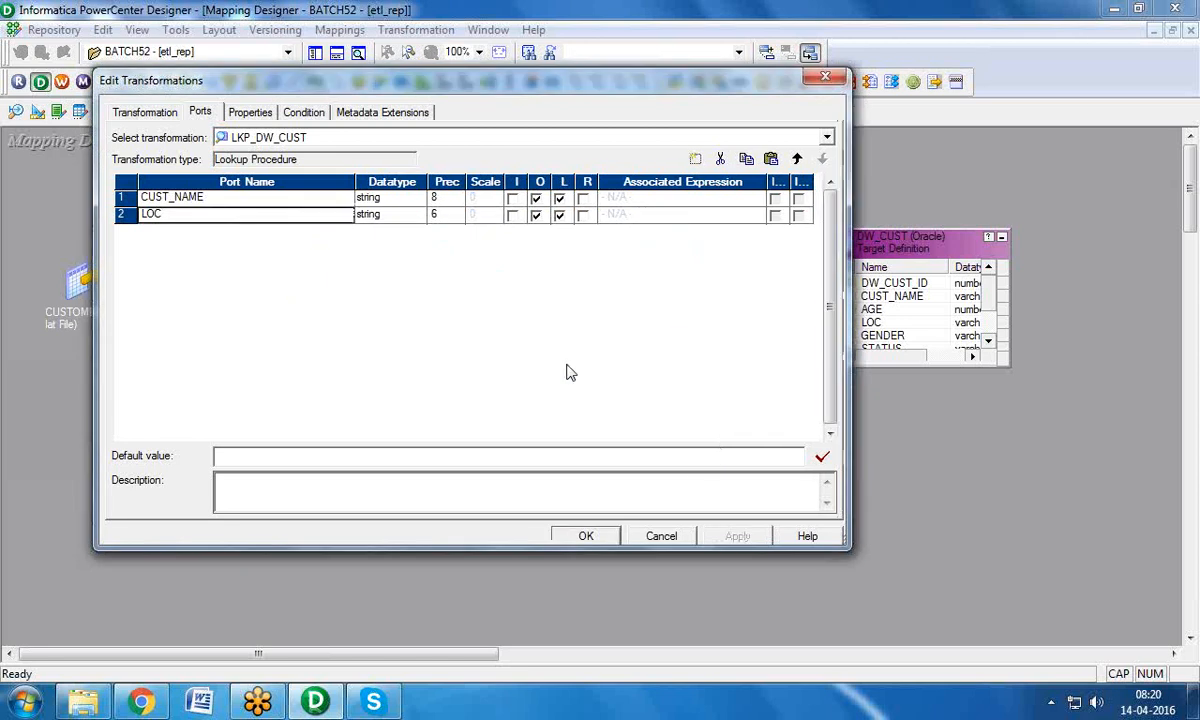
{"action": "left_click", "coordinate": [600, 537]}
Step: Link the CUST_NAME and LOC ports of SQ_CUSTOMER4 into LKP_DW_CUST as new input ports
{"action": "left_click", "coordinate": [200, 340]}
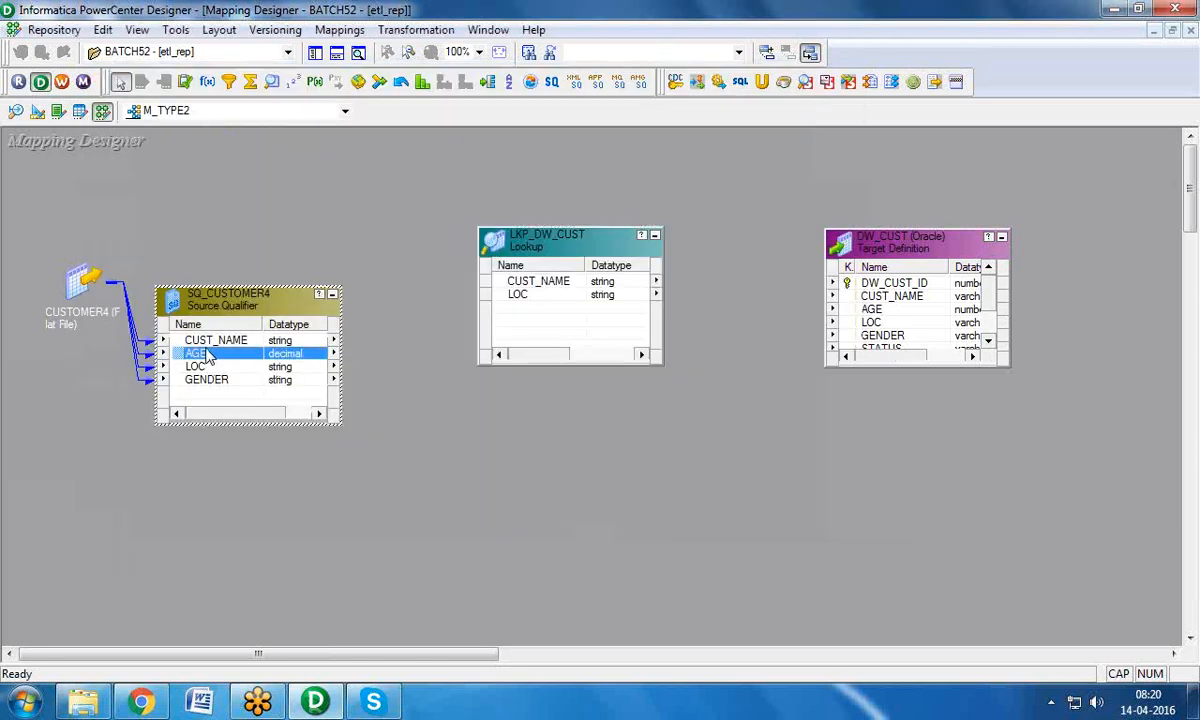
{"action": "left_click", "coordinate": [212, 367], "text": "ctrl"}
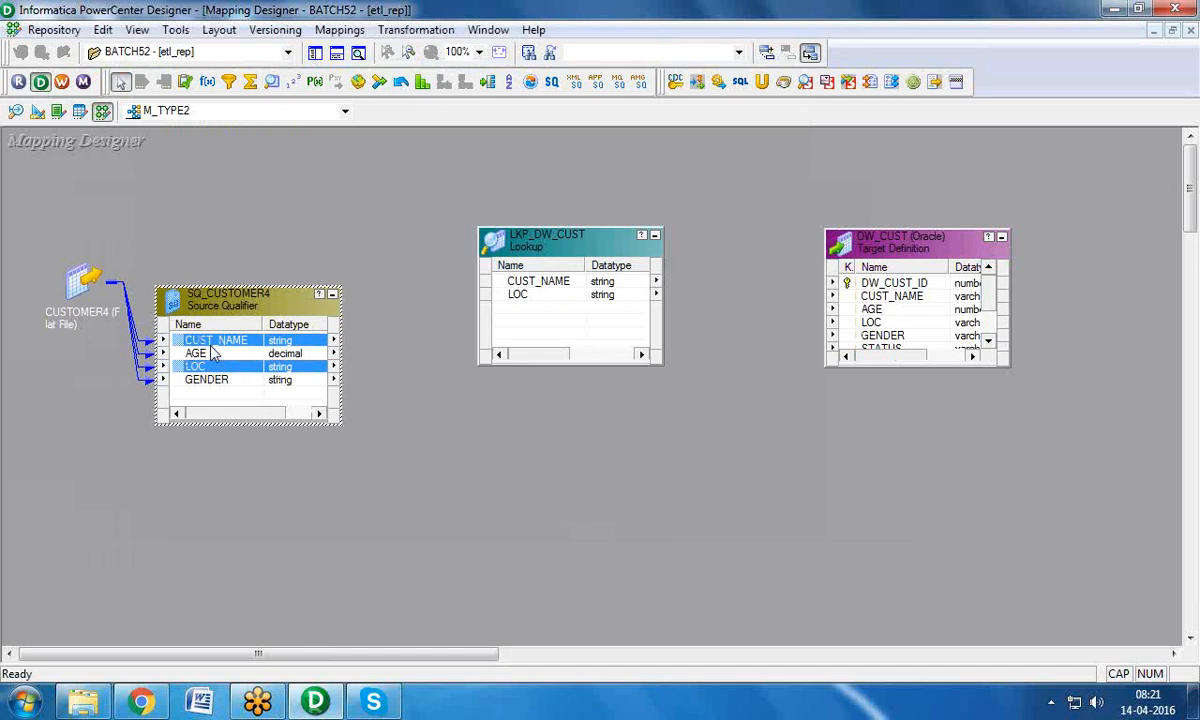
{"action": "left_click_drag", "start_coordinate": [200, 340], "coordinate": [532, 321]}
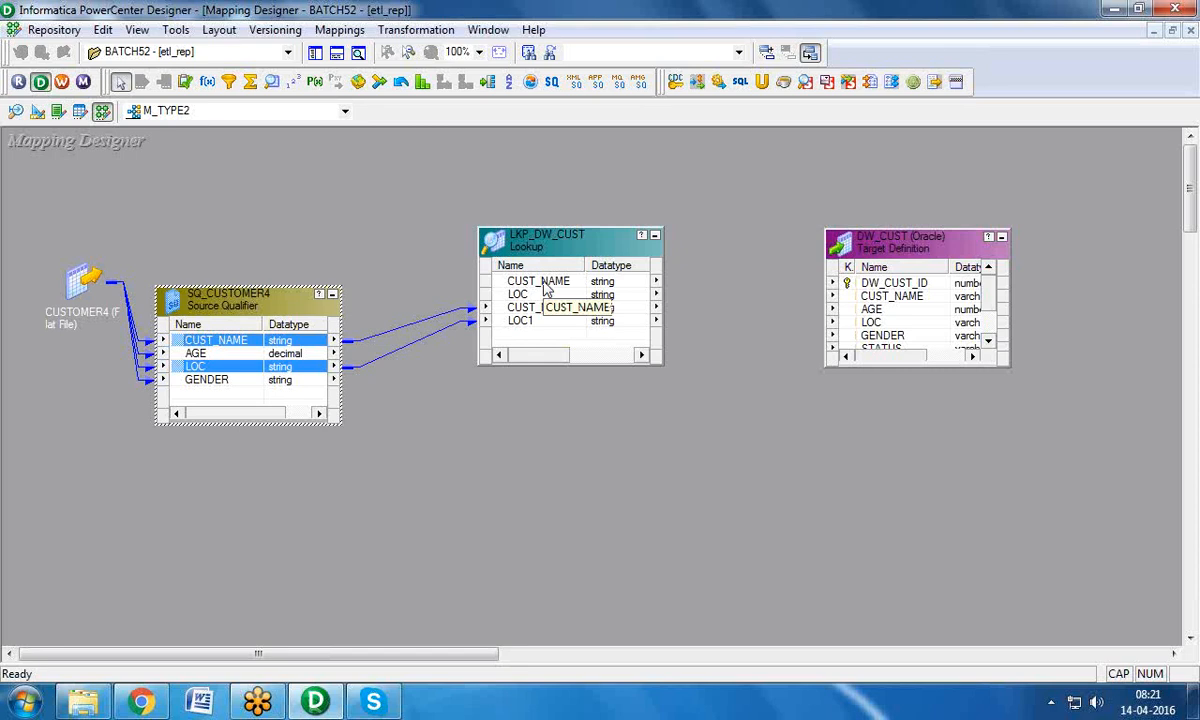
Step: Add a new port named DW_CUST_ID as the first port of LKP_DW_CUST
{"action": "double_click", "coordinate": [525, 228]}
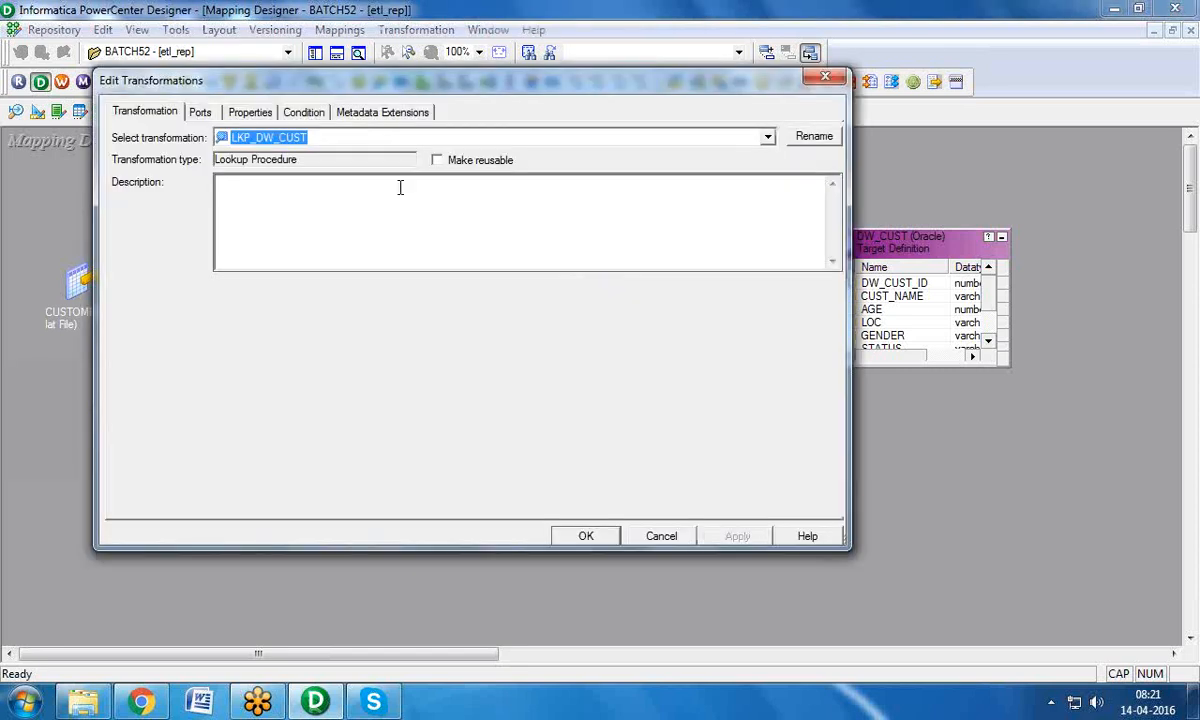
{"action": "left_click", "coordinate": [201, 112]}
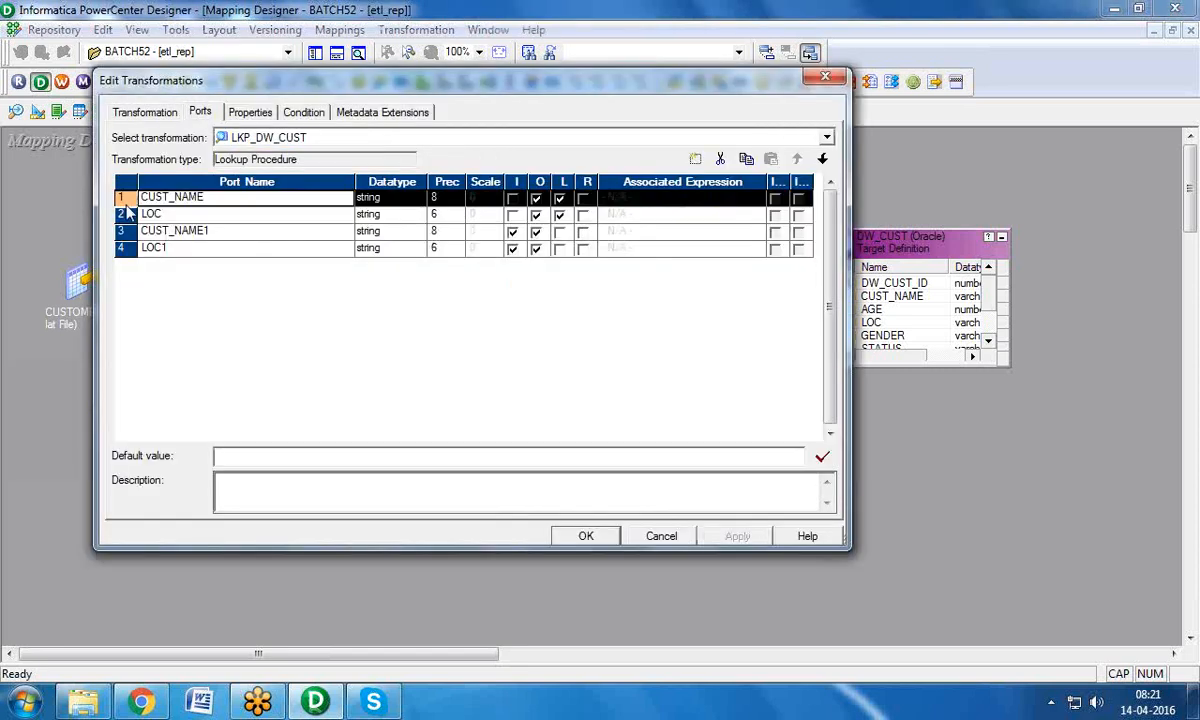
{"action": "left_click", "coordinate": [695, 160]}
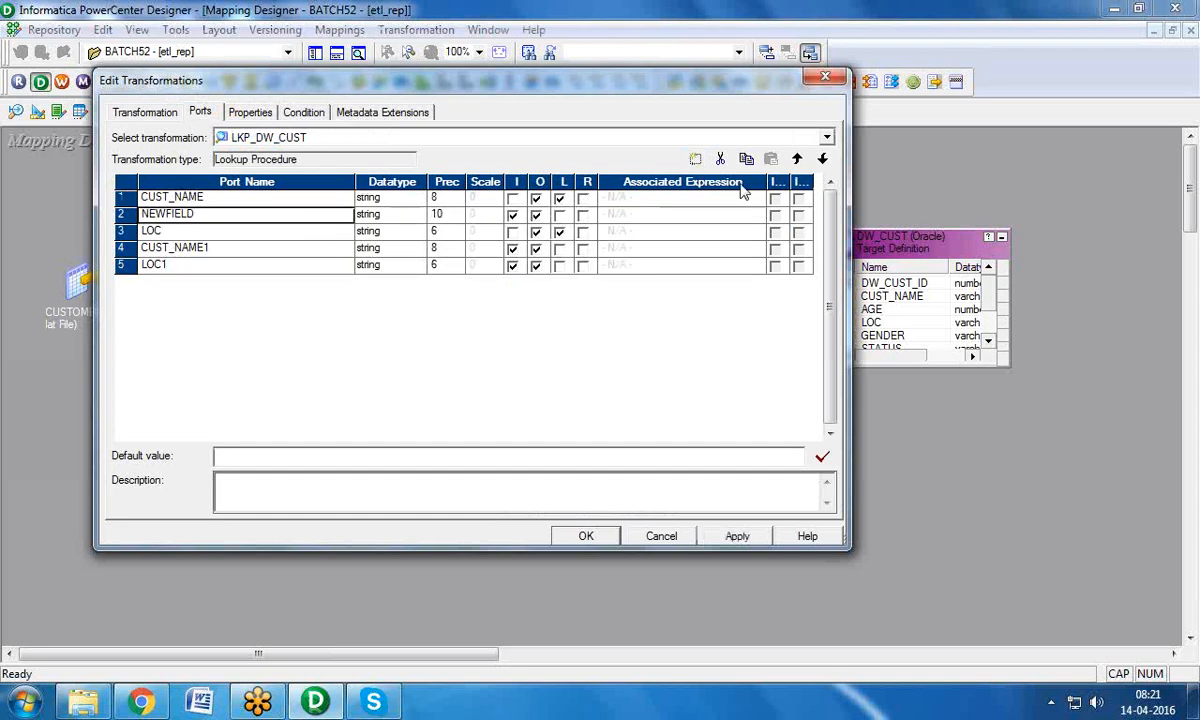
{"action": "left_click", "coordinate": [796, 160]}
{"action": "left_click", "coordinate": [173, 199]}
{"action": "left_click", "coordinate": [168, 197]}
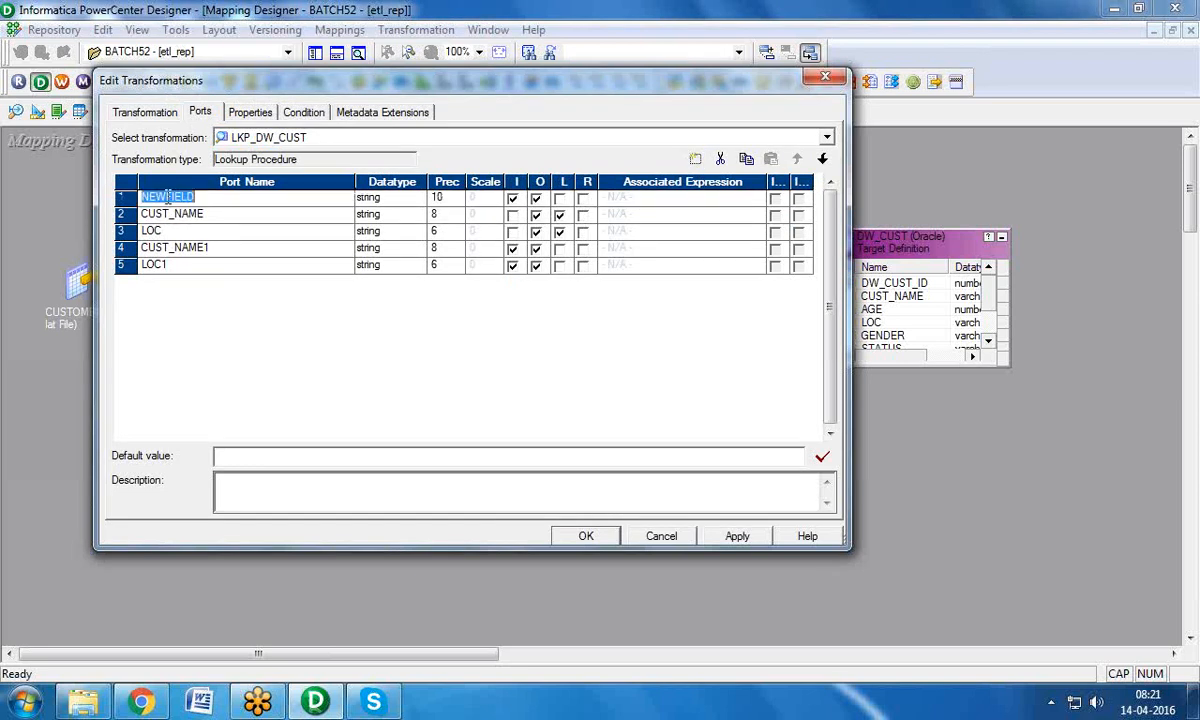
{"action": "left_click", "coordinate": [168, 197]}
{"action": "double_click", "coordinate": [167, 197]}
{"action": "type", "text": "DW_CUST_ID"}
Step: Set the DW_CUST_ID port's datatype to integer, make it a lookup port and apply the change
{"action": "left_click", "coordinate": [392, 198]}
{"action": "left_click", "coordinate": [400, 198]}
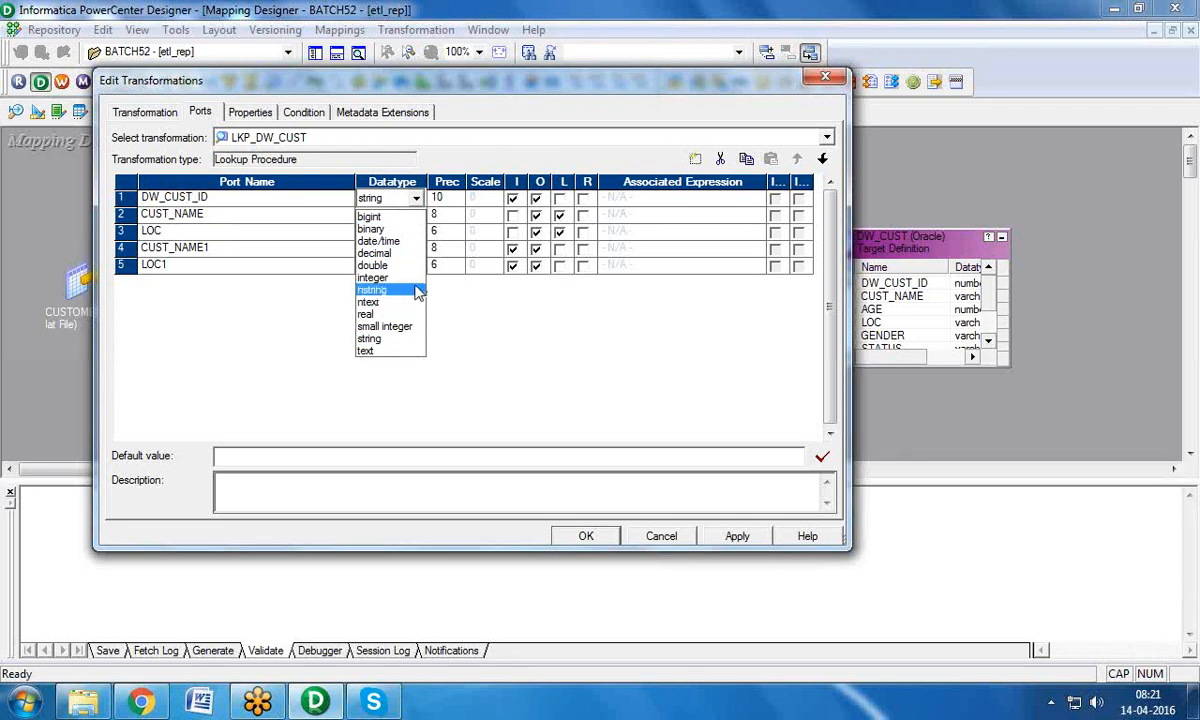
{"action": "left_click", "coordinate": [405, 279]}
{"action": "left_click", "coordinate": [560, 198]}
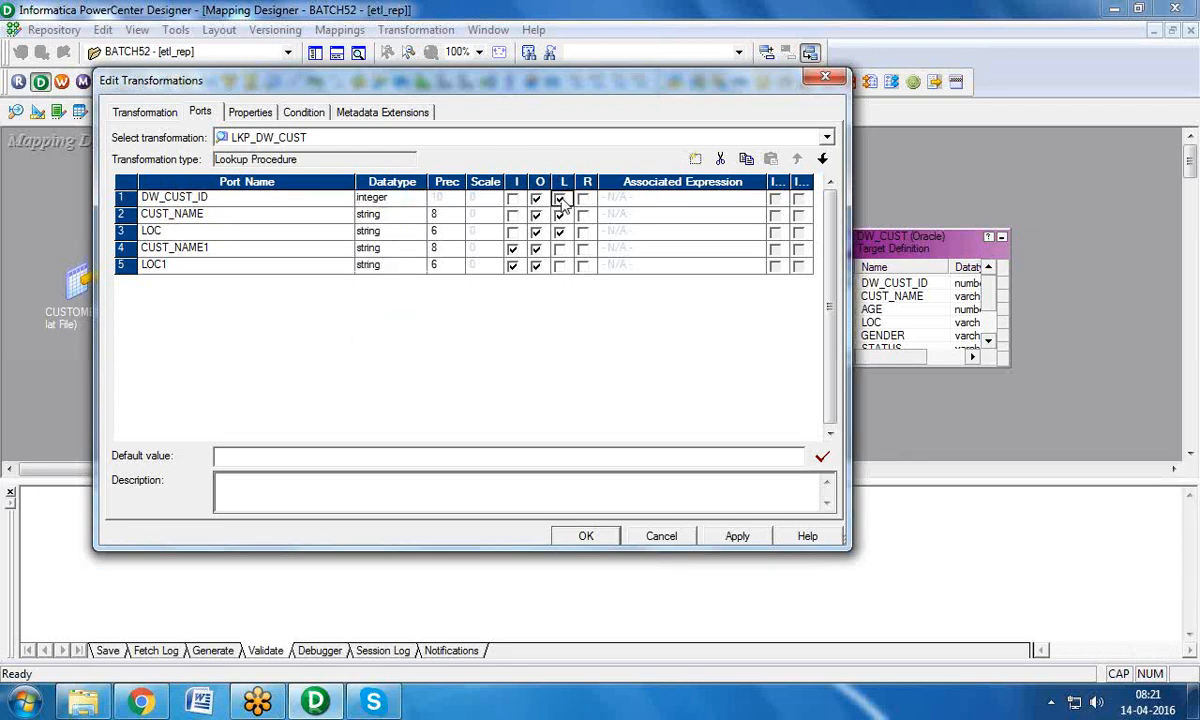
{"action": "left_click", "coordinate": [737, 540]}
{"action": "left_click", "coordinate": [509, 357]}
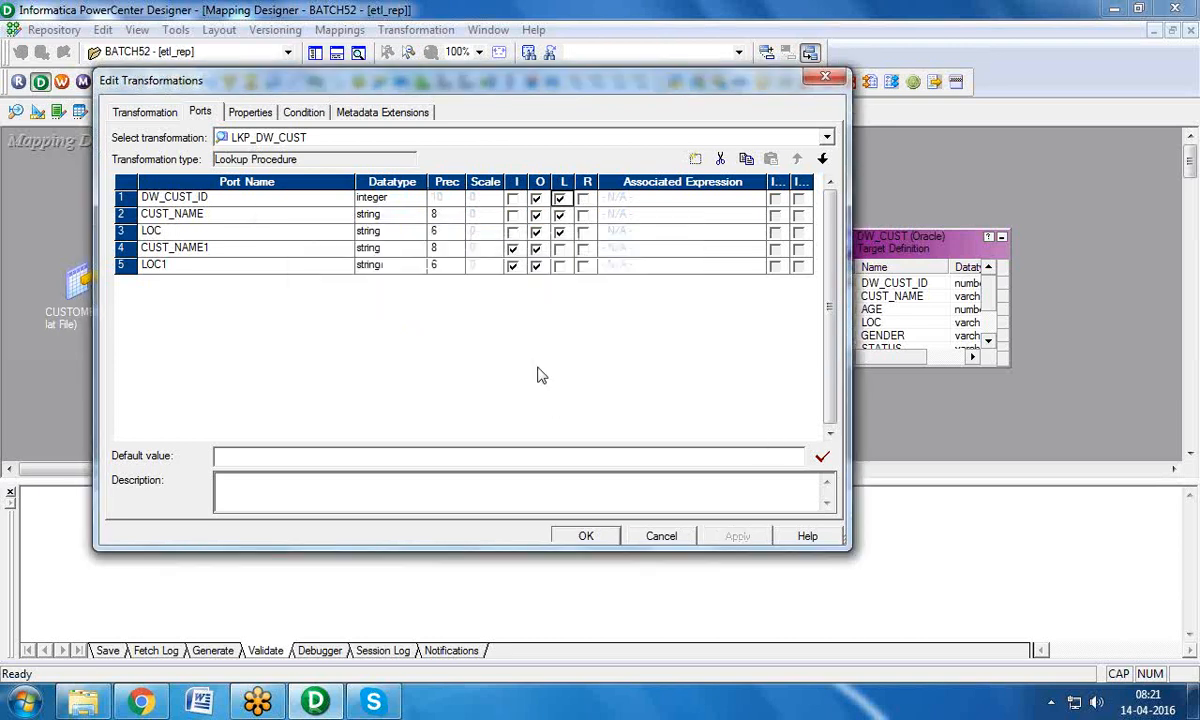
Step: Add a lookup condition matching the lookup column CUST_NAME to the input port CUST_NAME1 with the = operator
{"action": "left_click", "coordinate": [292, 111]}
{"action": "left_click", "coordinate": [695, 159]}
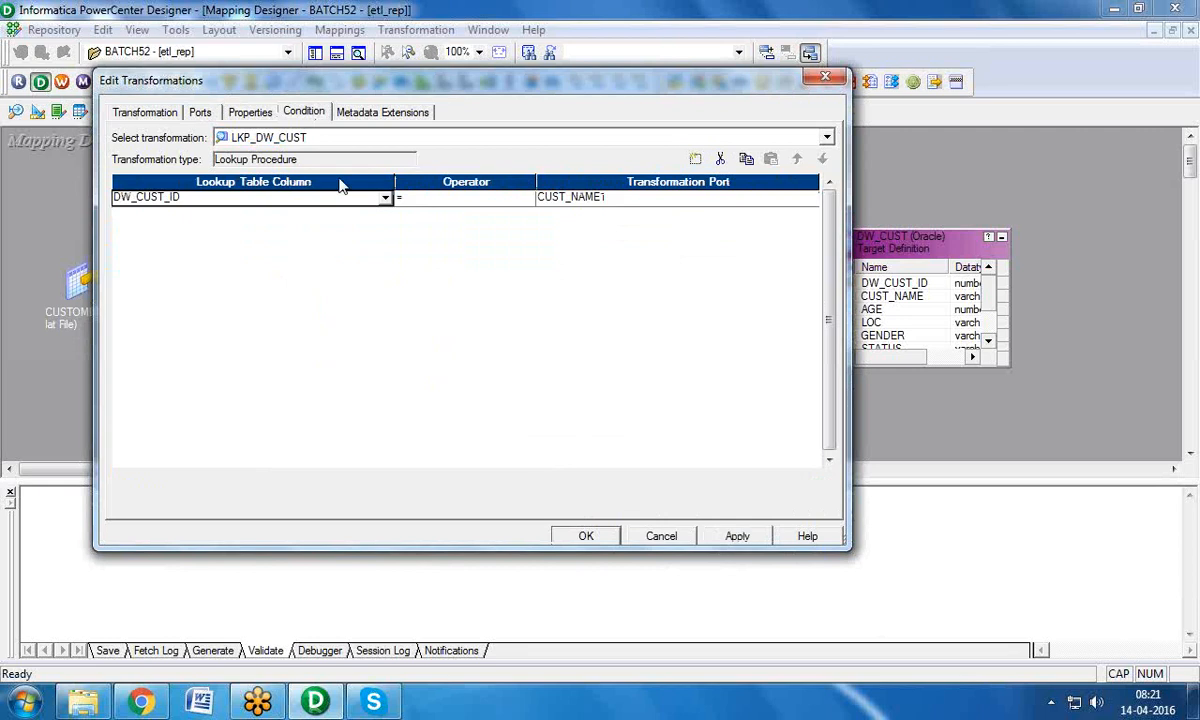
{"action": "left_click", "coordinate": [384, 198]}
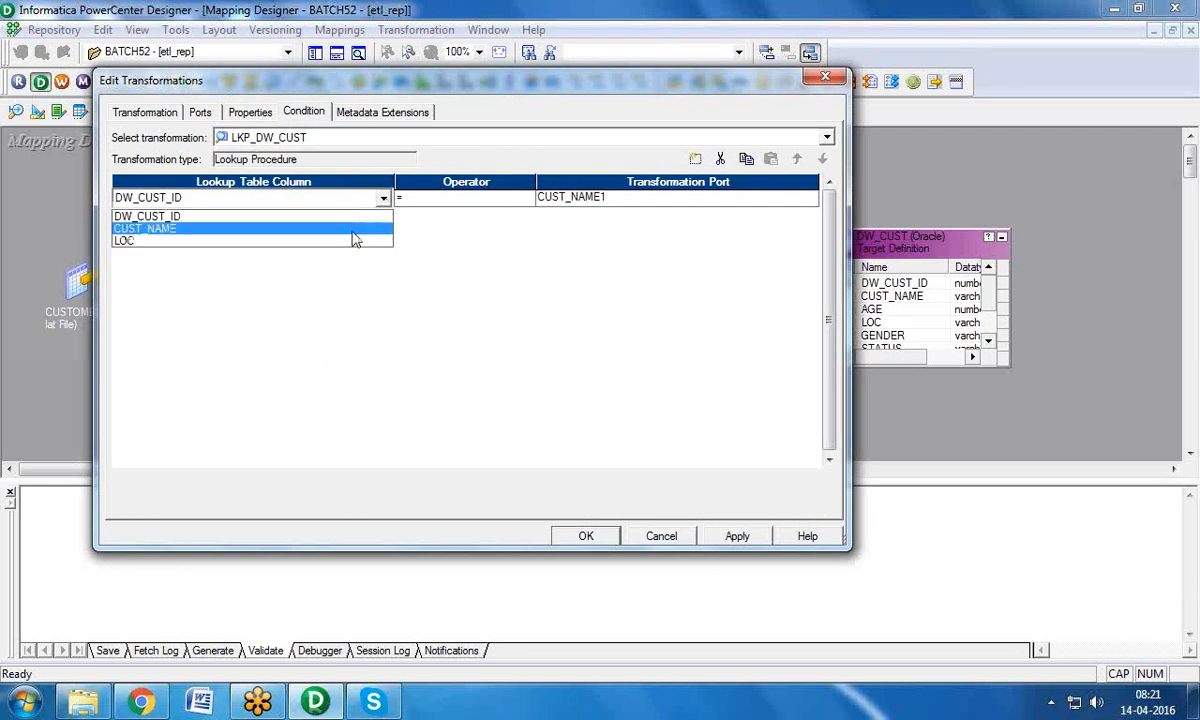
{"action": "left_click", "coordinate": [335, 226]}
Step: Rename the input ports CUST_NAME1 and LOC1 to IN_CUST_NAME and IN_LOC
{"action": "left_click", "coordinate": [200, 112]}
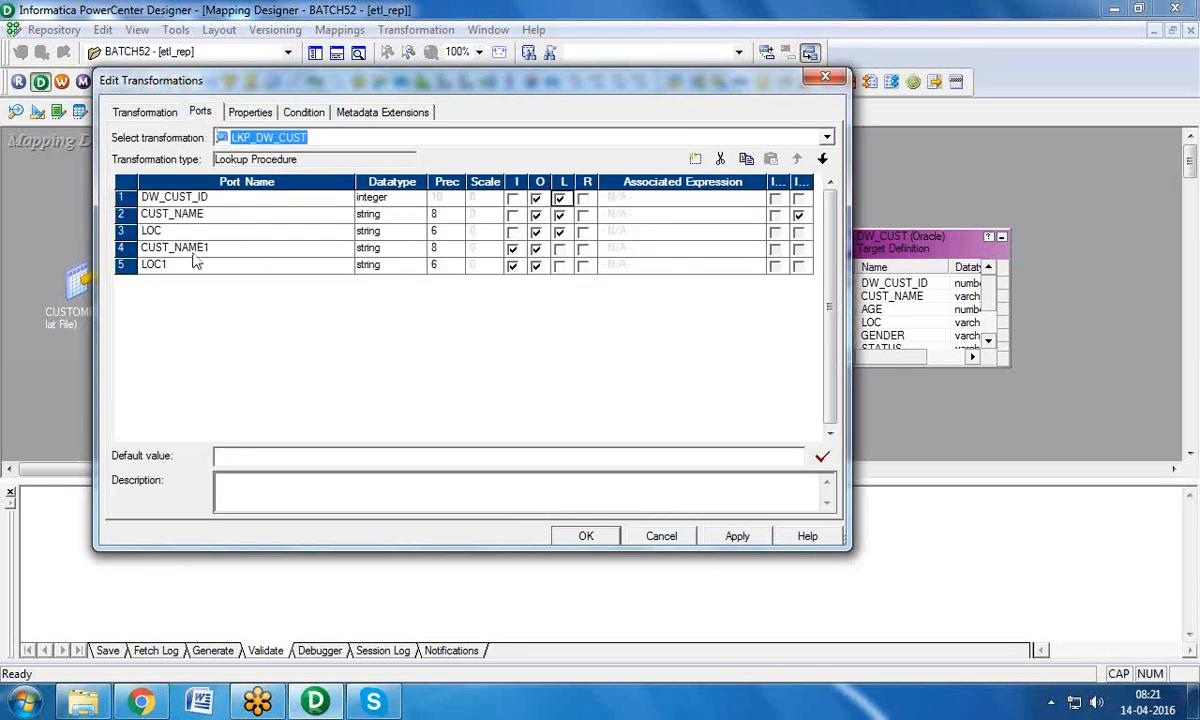
{"action": "left_click", "coordinate": [215, 248]}
{"action": "key", "text": "BackSpace"}
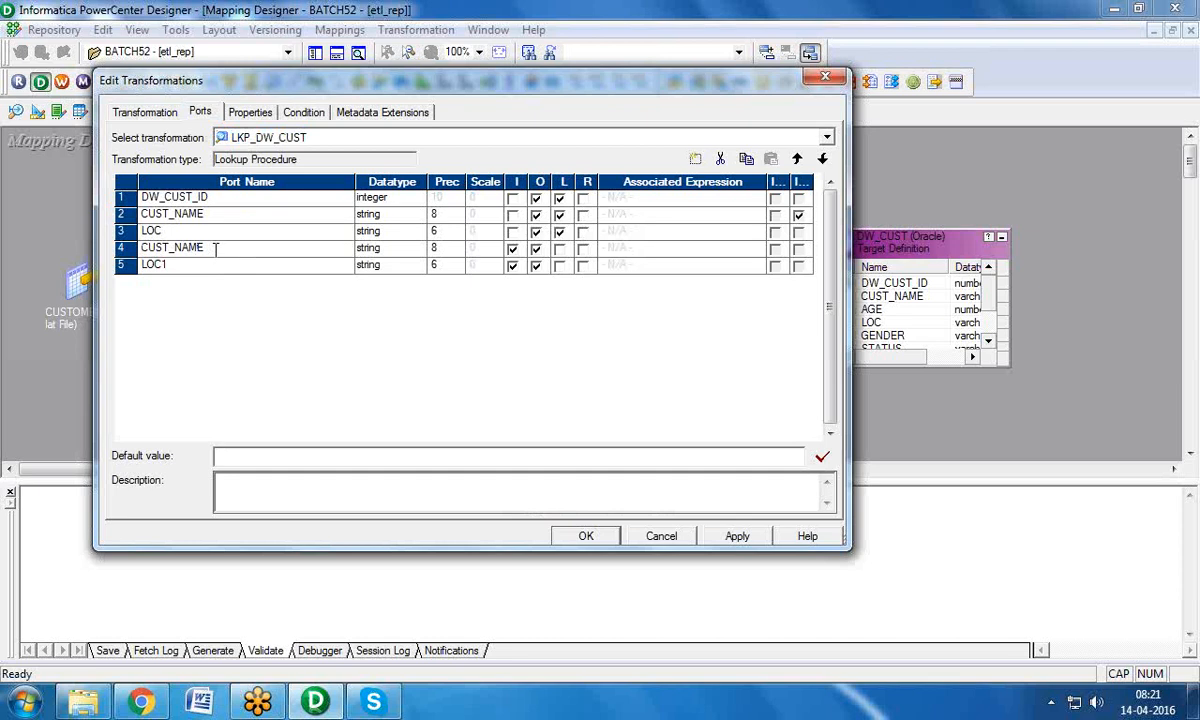
{"action": "type", "text": "IN_"}
{"action": "left_click", "coordinate": [175, 268]}
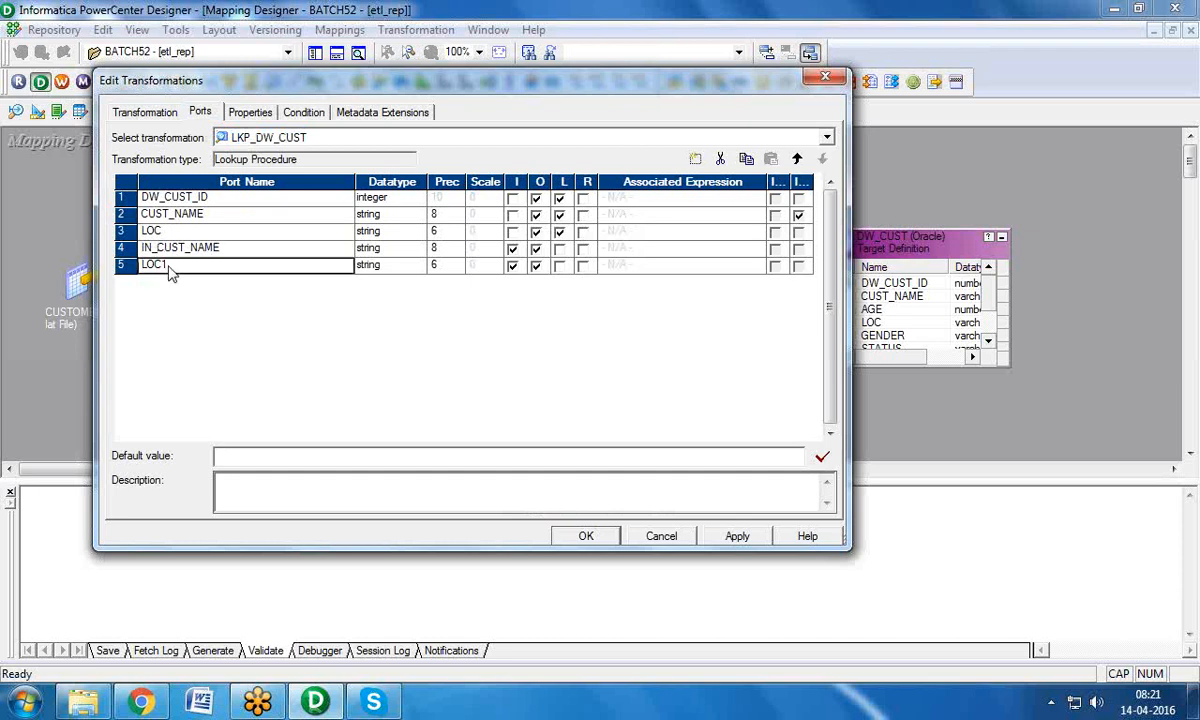
{"action": "left_click", "coordinate": [174, 266]}
{"action": "key", "text": "BackSpace"}
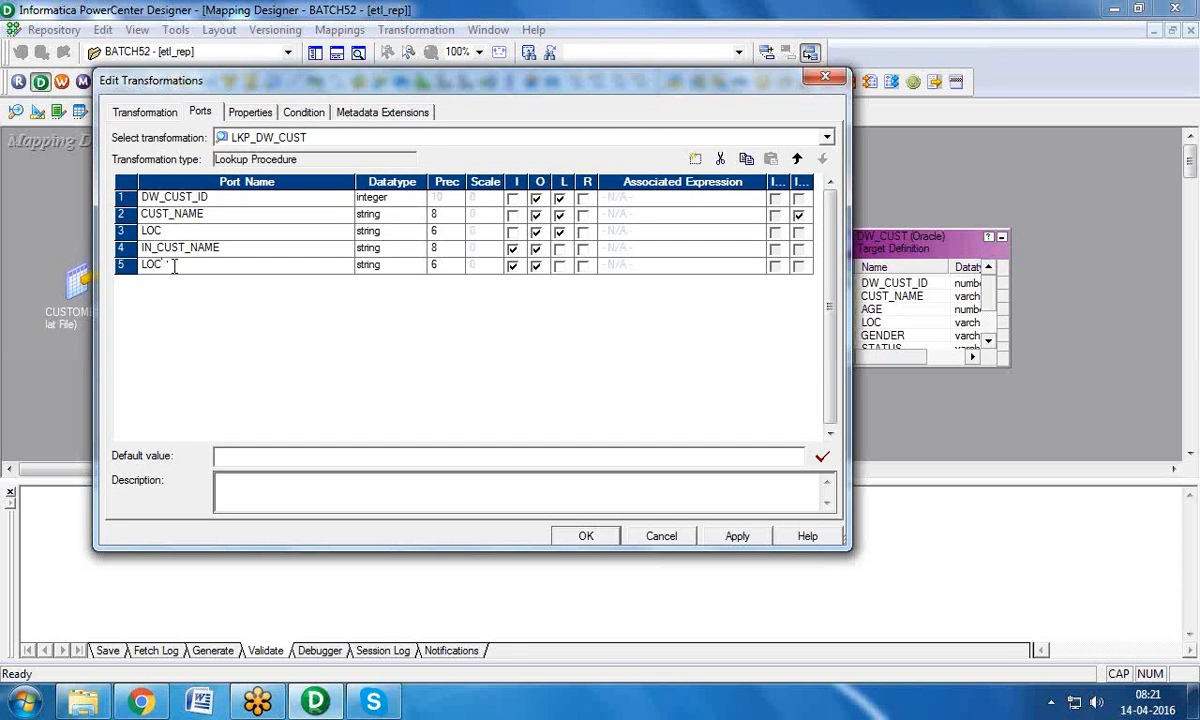
{"action": "left_click", "coordinate": [141, 265]}
{"action": "type", "text": "IN_"}
Step: Override LKP_DW_CUST's lookup SQL with the generated query plus WHERE STATUS='ACTIVE', and accept the transformation's changes
{"action": "left_click", "coordinate": [250, 112]}
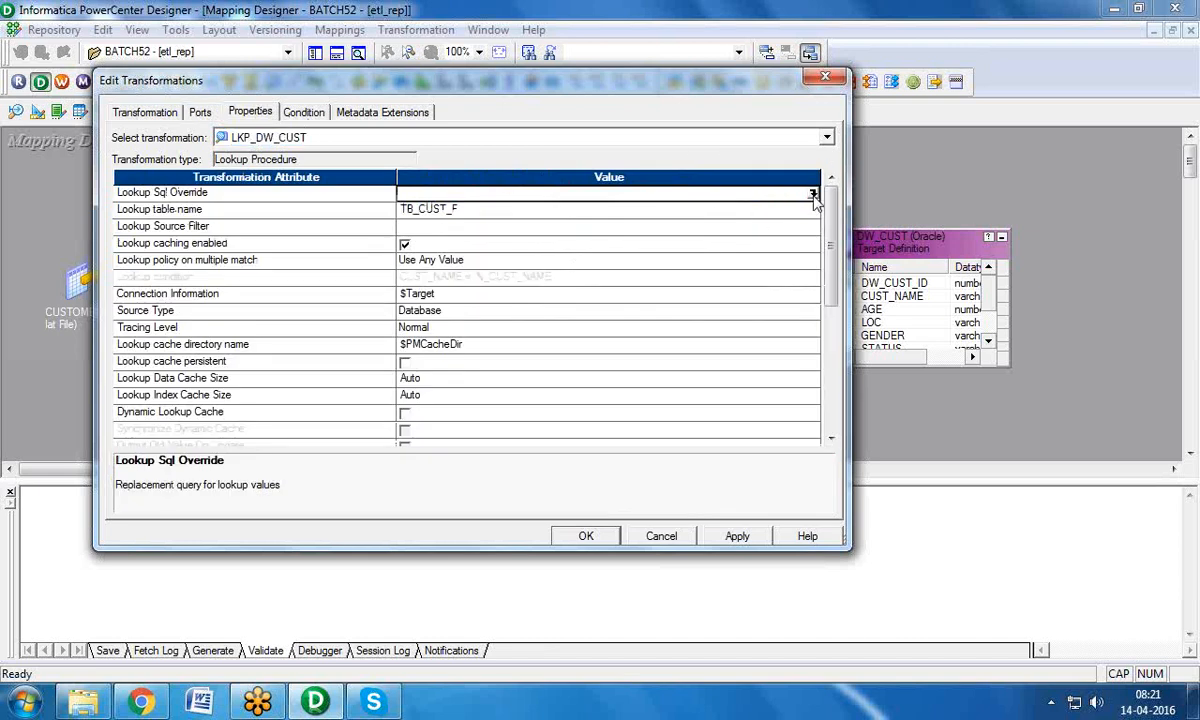
{"action": "left_click", "coordinate": [813, 194]}
{"action": "left_click", "coordinate": [848, 516]}
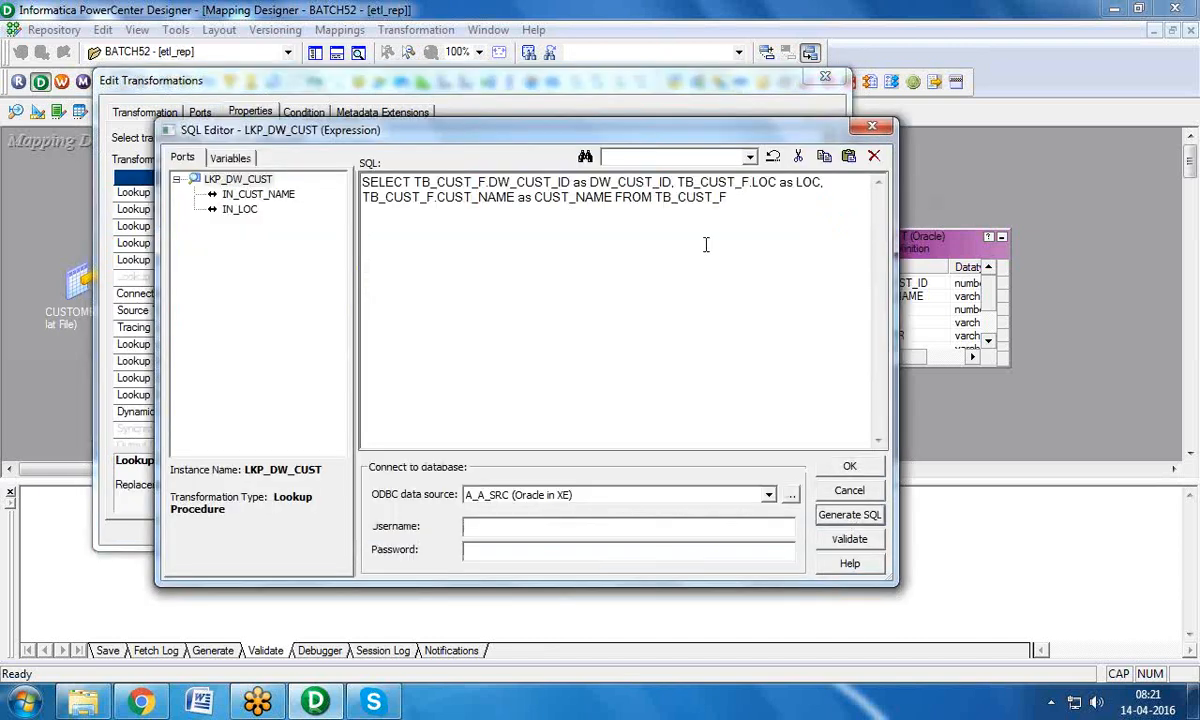
{"action": "type", "text": "WHERE"}
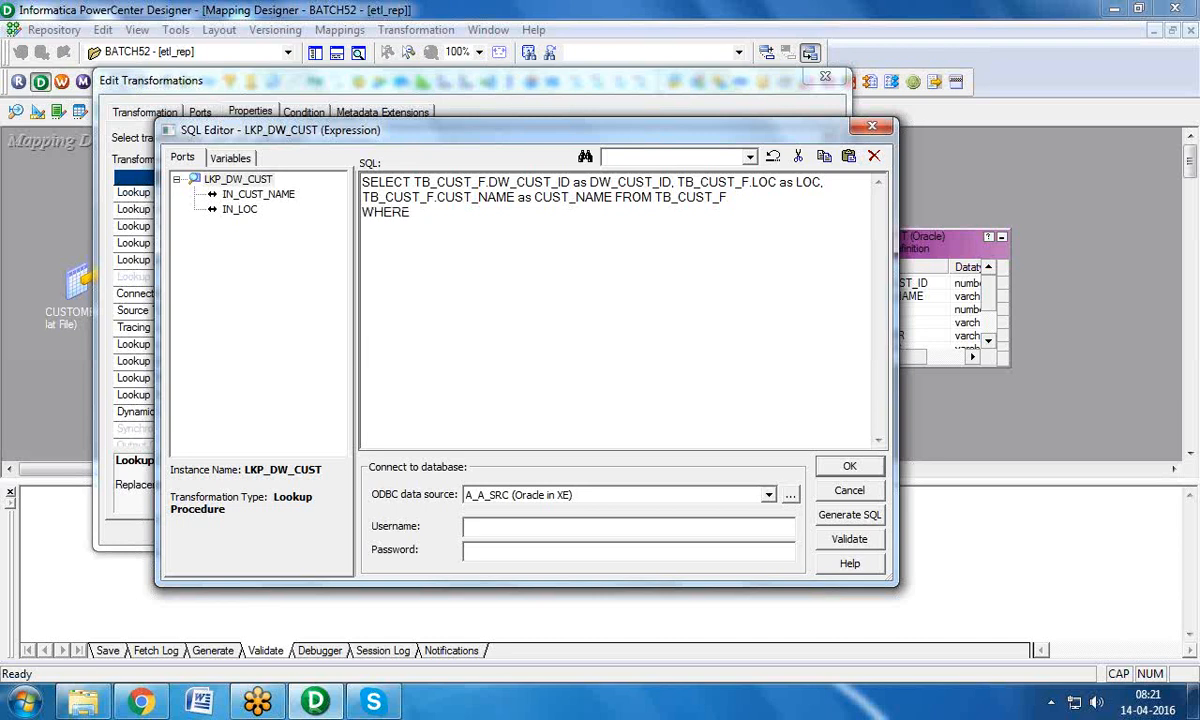
{"action": "key", "text": "Return"}
{"action": "type", "text": "STATUS='ACTIVE'"}
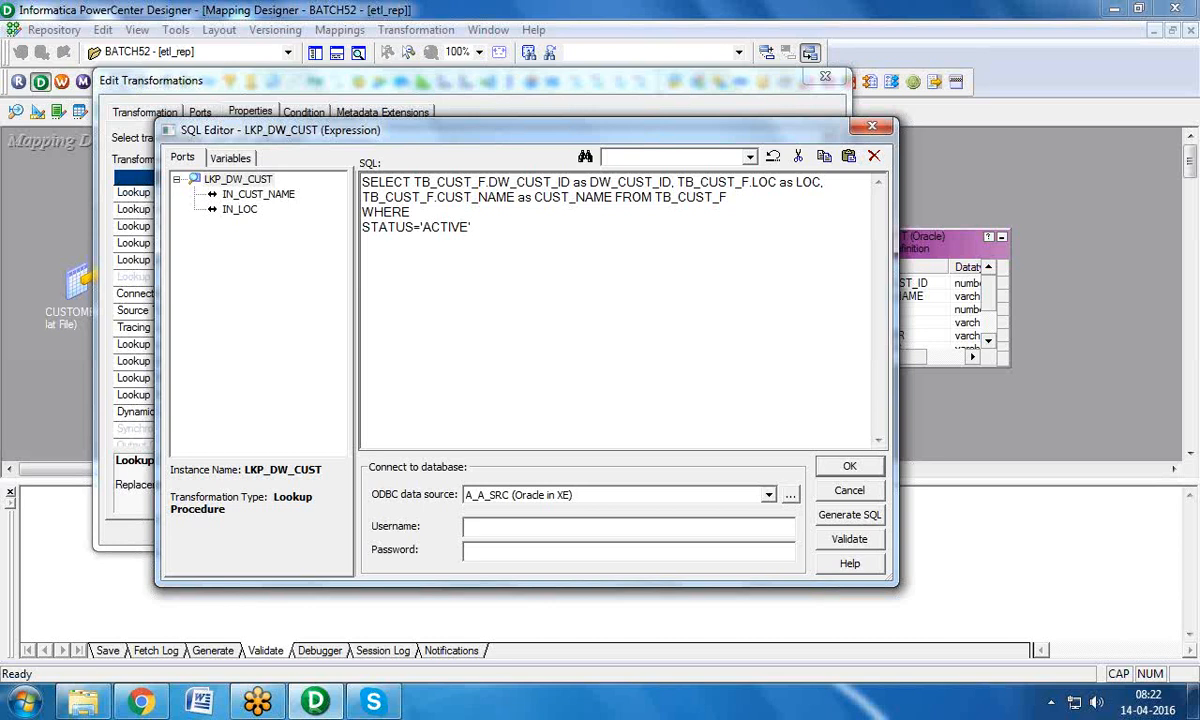
{"action": "left_click_drag", "start_coordinate": [470, 245], "coordinate": [338, 197]}
{"action": "left_click", "coordinate": [548, 282]}
{"action": "left_click", "coordinate": [845, 465]}
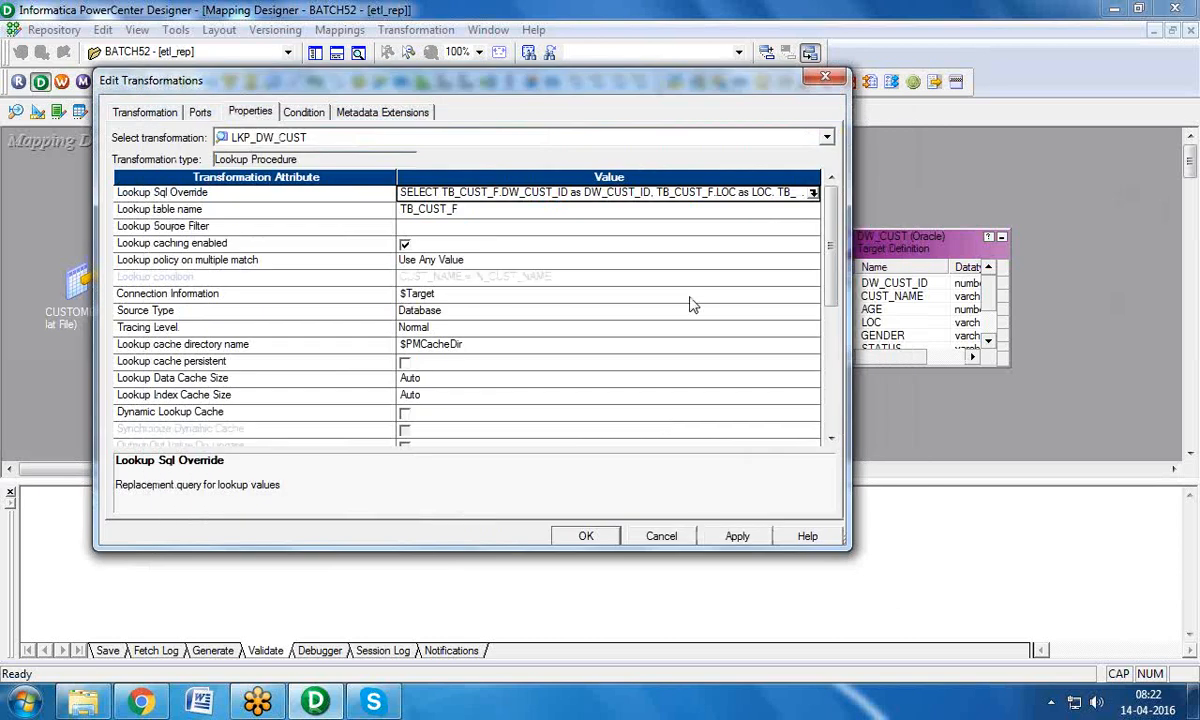
{"action": "left_click", "coordinate": [586, 536]}
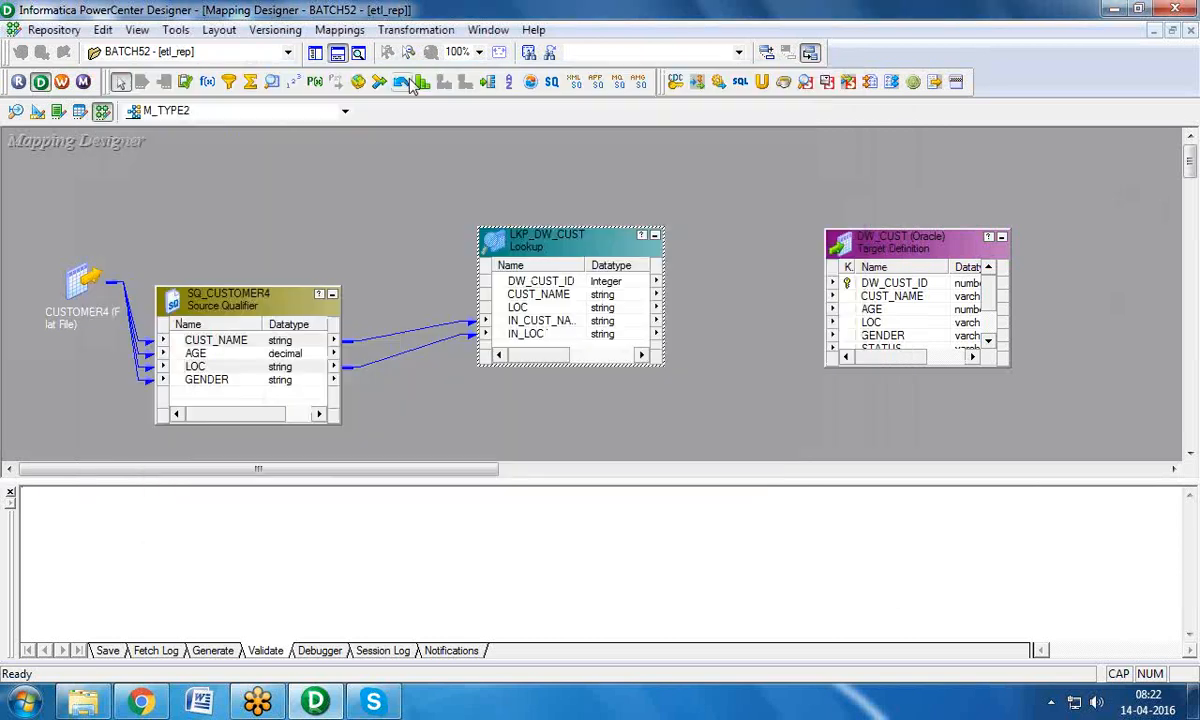
Step: Hide the output window and create a Router transformation named RTR_I_U
{"action": "left_click", "coordinate": [337, 52]}
{"action": "left_click", "coordinate": [415, 29]}
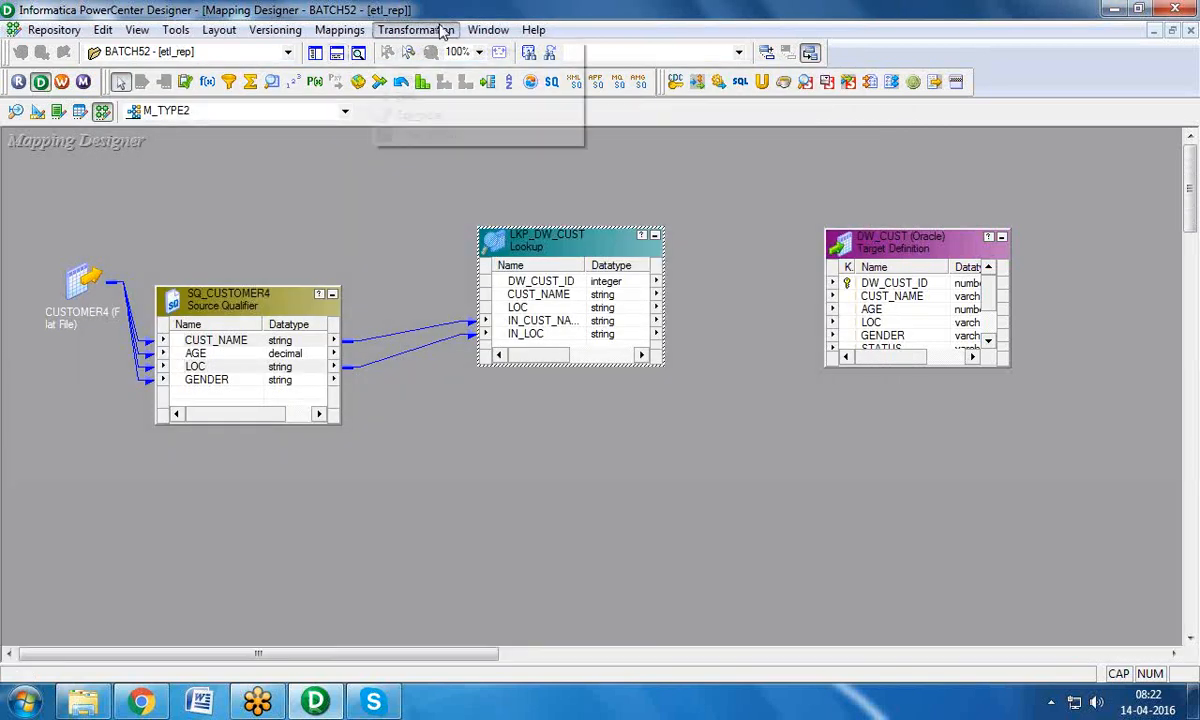
{"action": "left_click", "coordinate": [451, 80]}
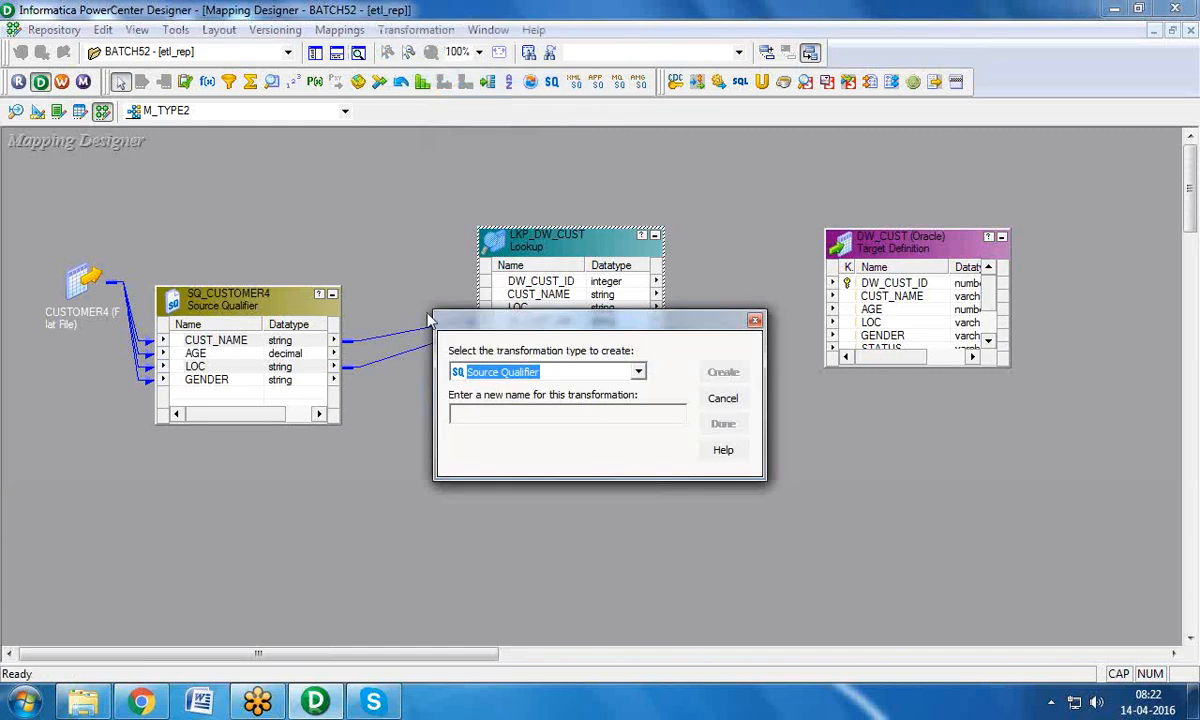
{"action": "key", "text": "r"}
{"action": "key", "text": "r"}
{"action": "key", "text": "Tab"}
{"action": "type", "text": "RTR"}
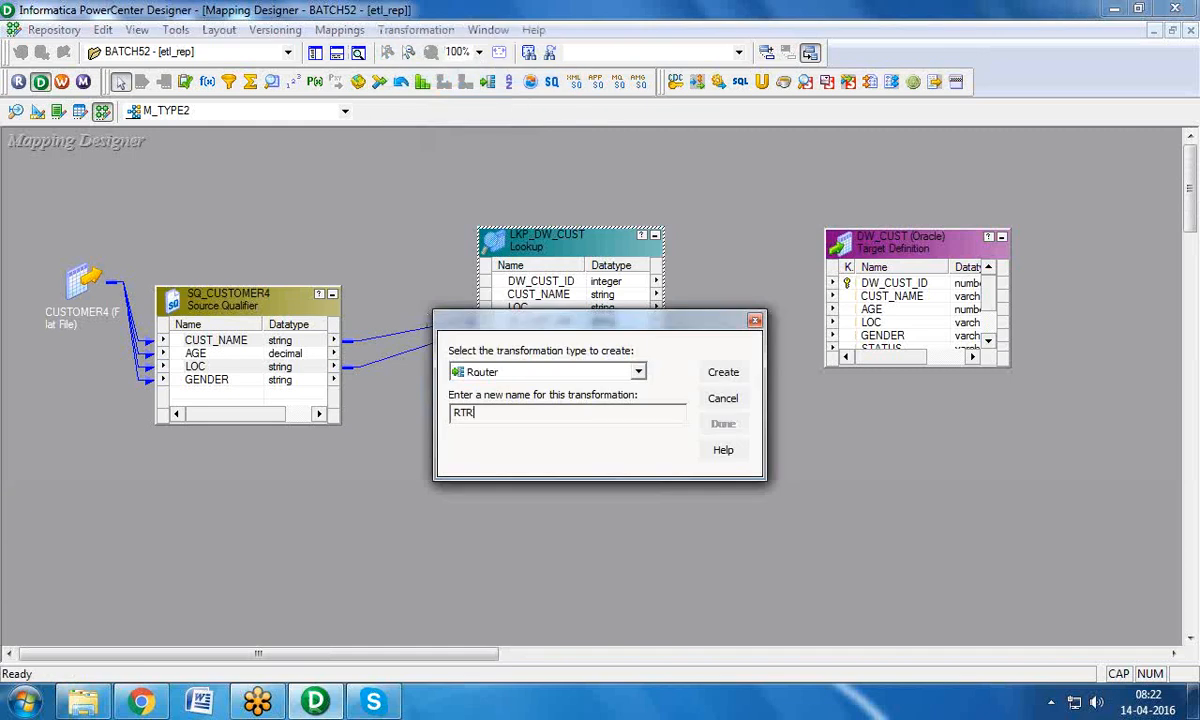
{"action": "type", "text": "_I_U"}
{"action": "left_click", "coordinate": [723, 372]}
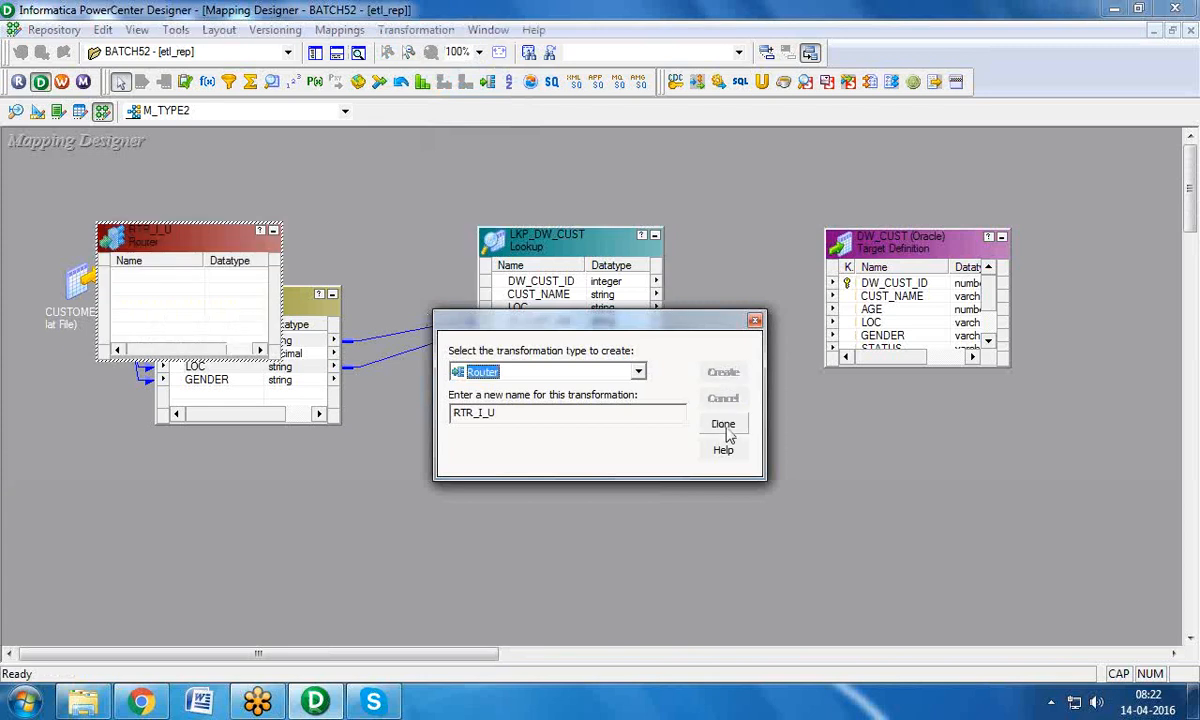
{"action": "left_click", "coordinate": [723, 423]}
Step: Place RTR_I_U between the lookup and the DW_CUST target and link all LKP_DW_CUST ports into it
{"action": "left_click_drag", "start_coordinate": [870, 268], "coordinate": [986, 335]}
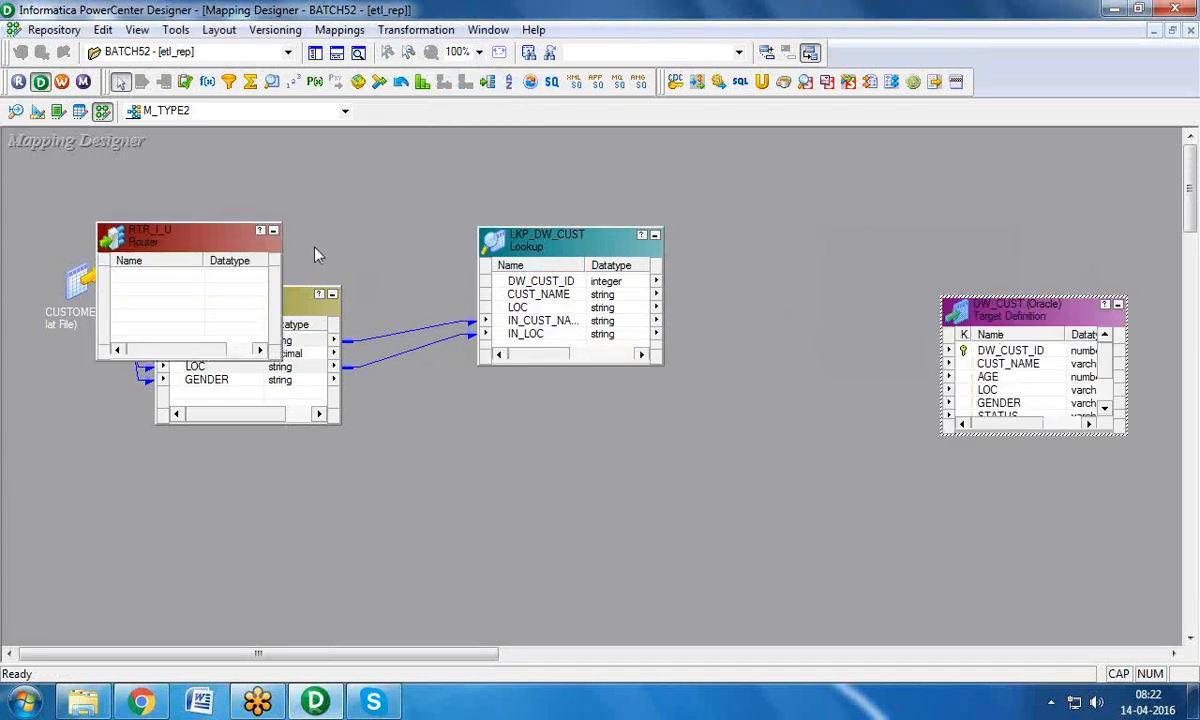
{"action": "left_click_drag", "start_coordinate": [228, 245], "coordinate": [936, 354]}
{"action": "left_click", "coordinate": [530, 281]}
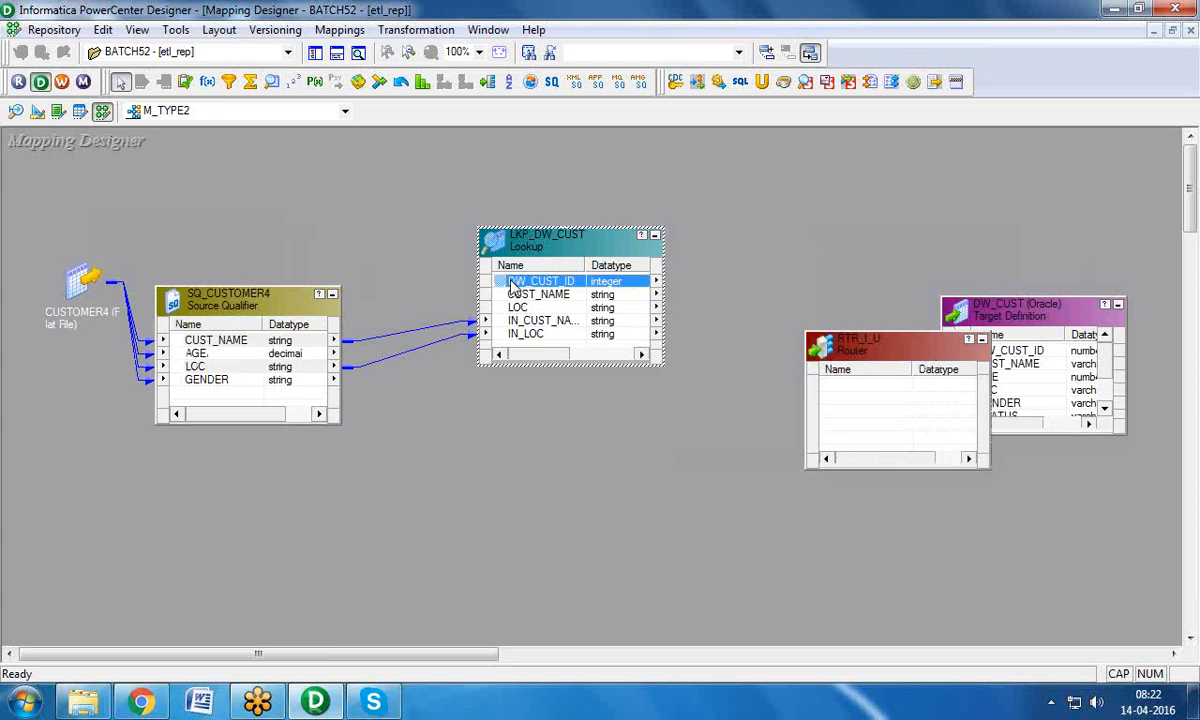
{"action": "right_click", "coordinate": [512, 283]}
{"action": "left_click", "coordinate": [556, 293]}
{"action": "left_click_drag", "start_coordinate": [514, 280], "coordinate": [843, 388]}
{"action": "left_click_drag", "start_coordinate": [850, 333], "coordinate": [852, 204]}
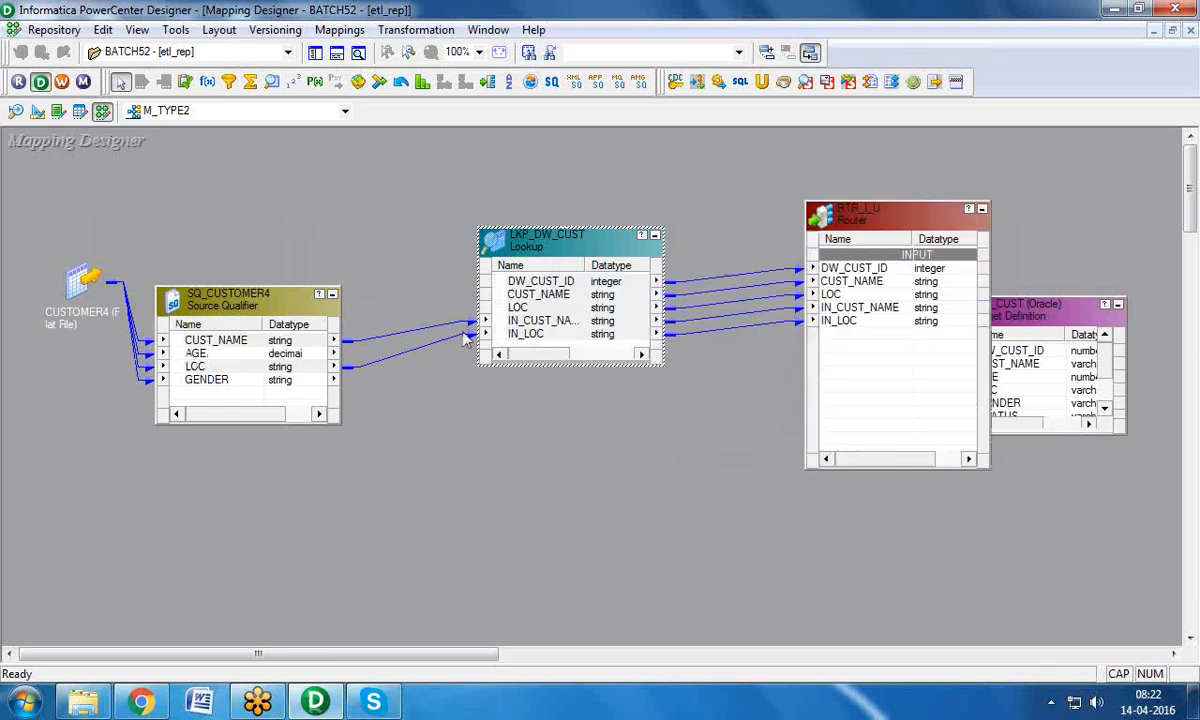
Step: Link the AGE and GENDER ports of SQ_CUSTOMER4 into RTR_I_U
{"action": "left_click", "coordinate": [200, 353]}
{"action": "left_click", "coordinate": [200, 353]}
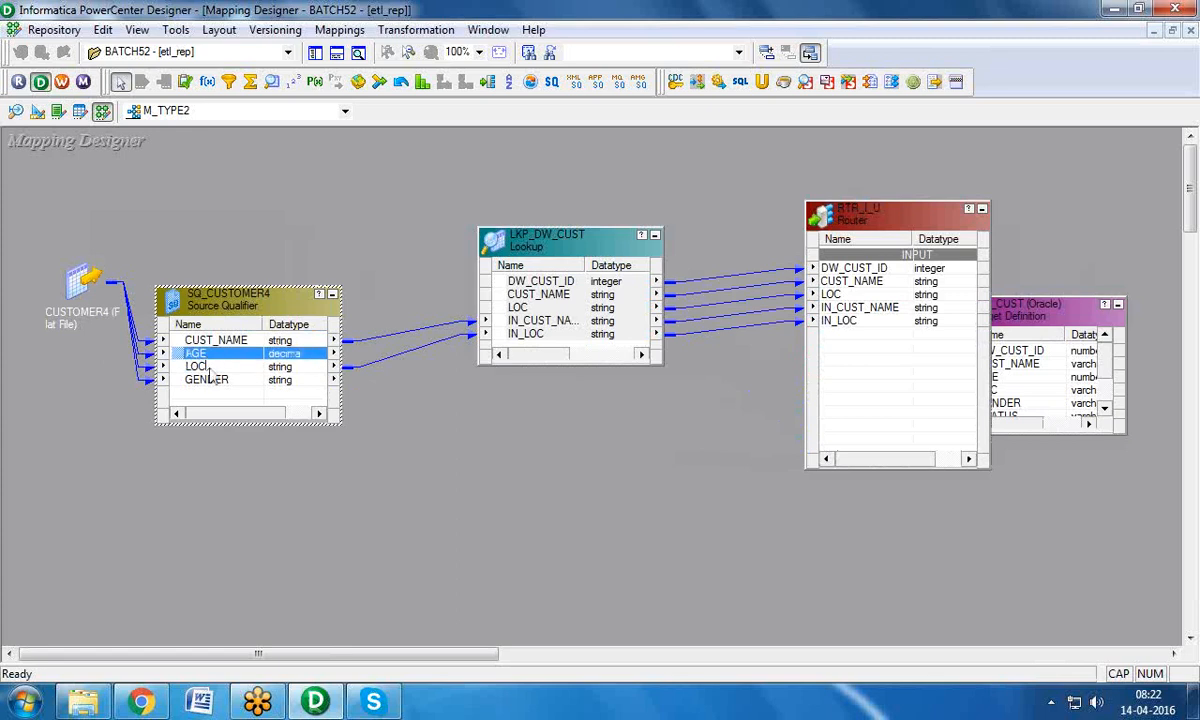
{"action": "left_click", "coordinate": [212, 381], "text": "ctrl"}
{"action": "left_click_drag", "start_coordinate": [196, 353], "coordinate": [830, 345]}
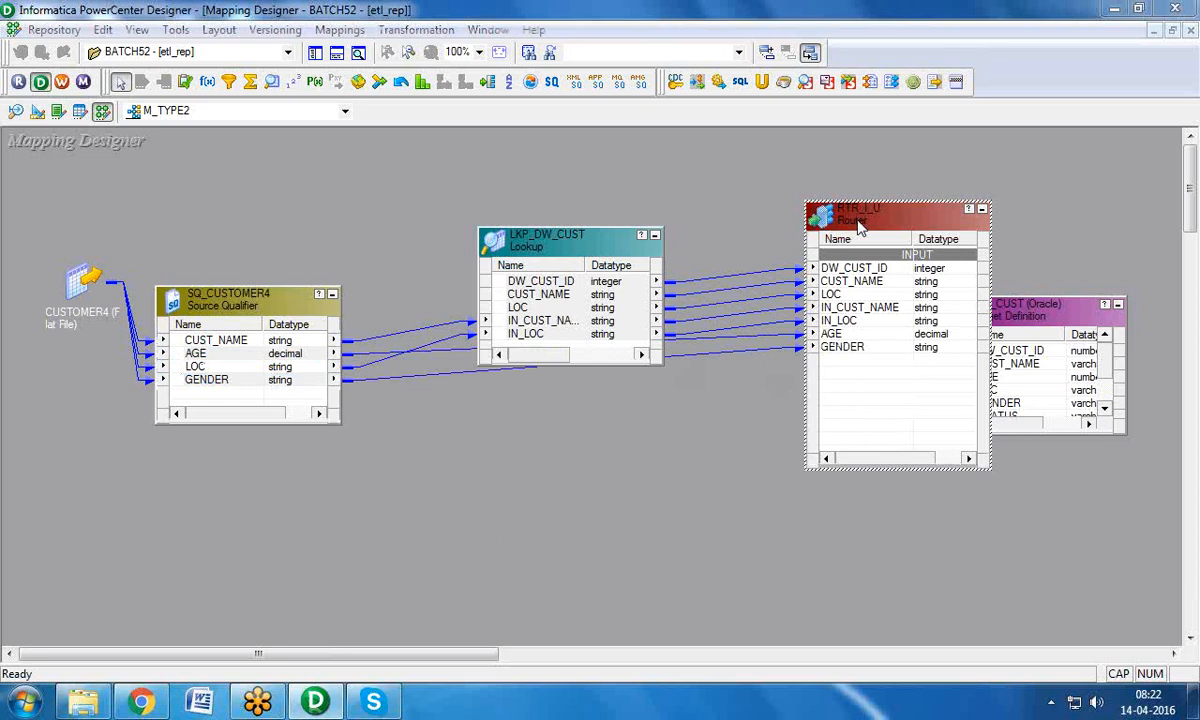
Step: Add two output groups named I and U to the RTR_I_U router
{"action": "double_click", "coordinate": [812, 214]}
{"action": "left_click", "coordinate": [300, 114]}
{"action": "left_click", "coordinate": [696, 158]}
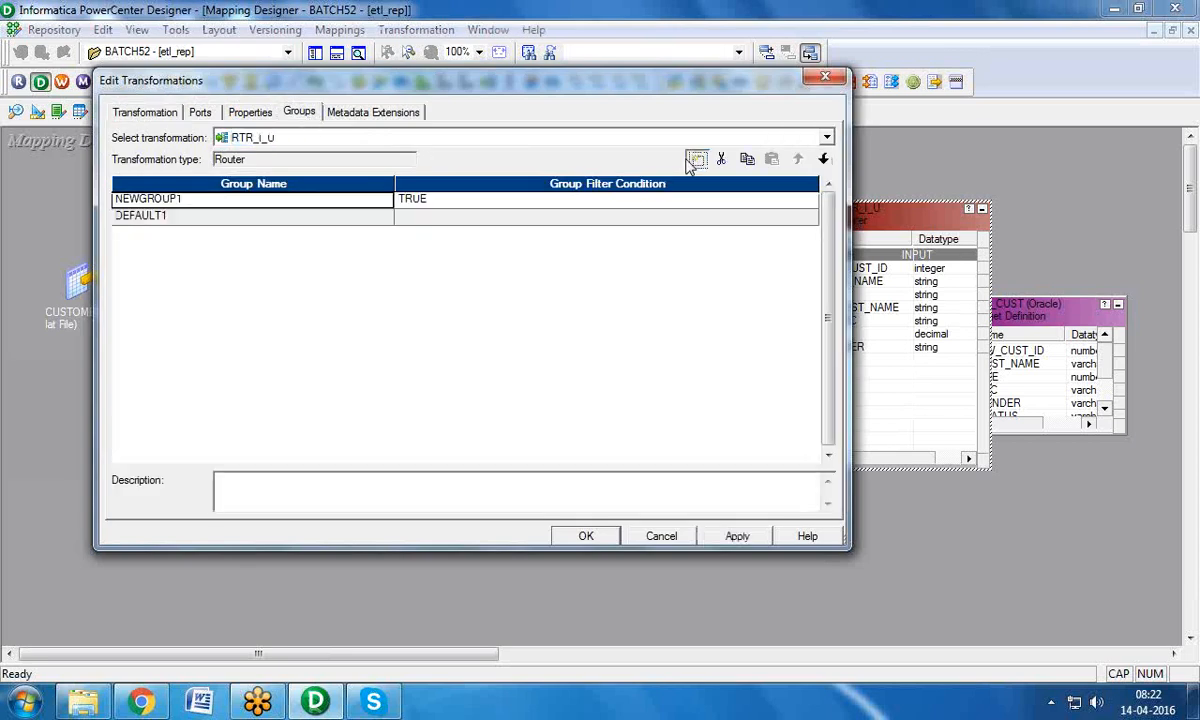
{"action": "left_click", "coordinate": [696, 158]}
{"action": "left_click", "coordinate": [169, 199]}
{"action": "left_click", "coordinate": [169, 199]}
{"action": "key", "text": "BackSpace"}
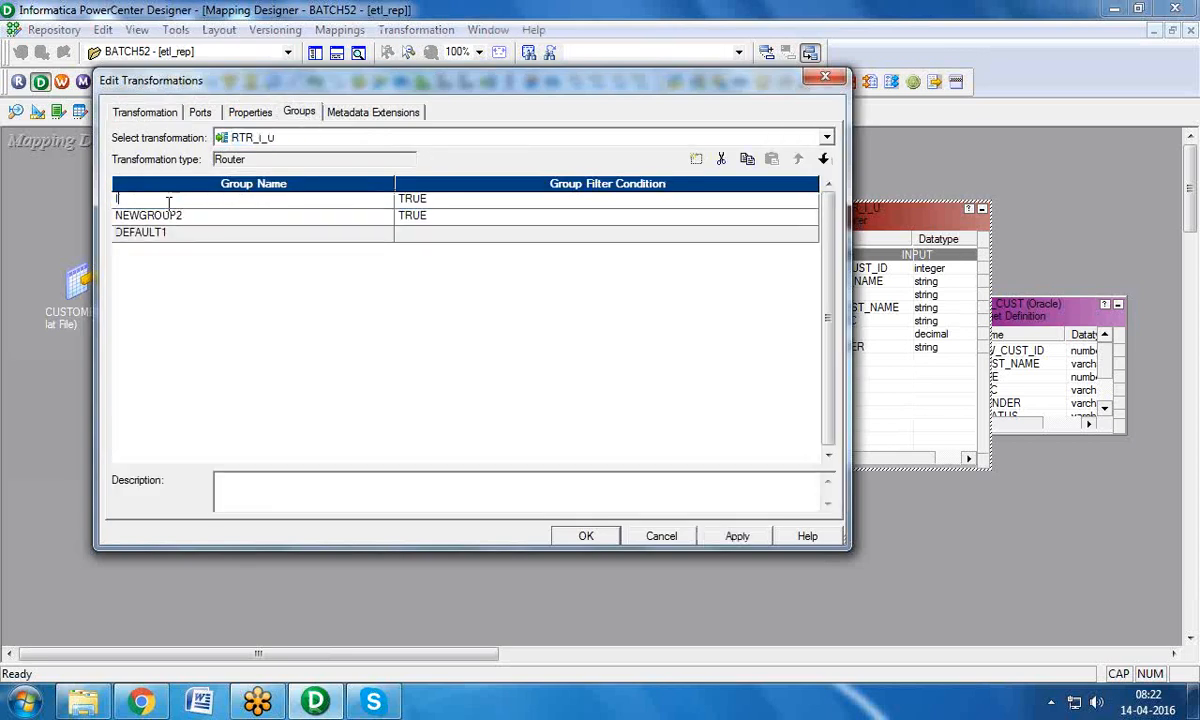
{"action": "key", "text": "Down"}
{"action": "type", "text": "U"}
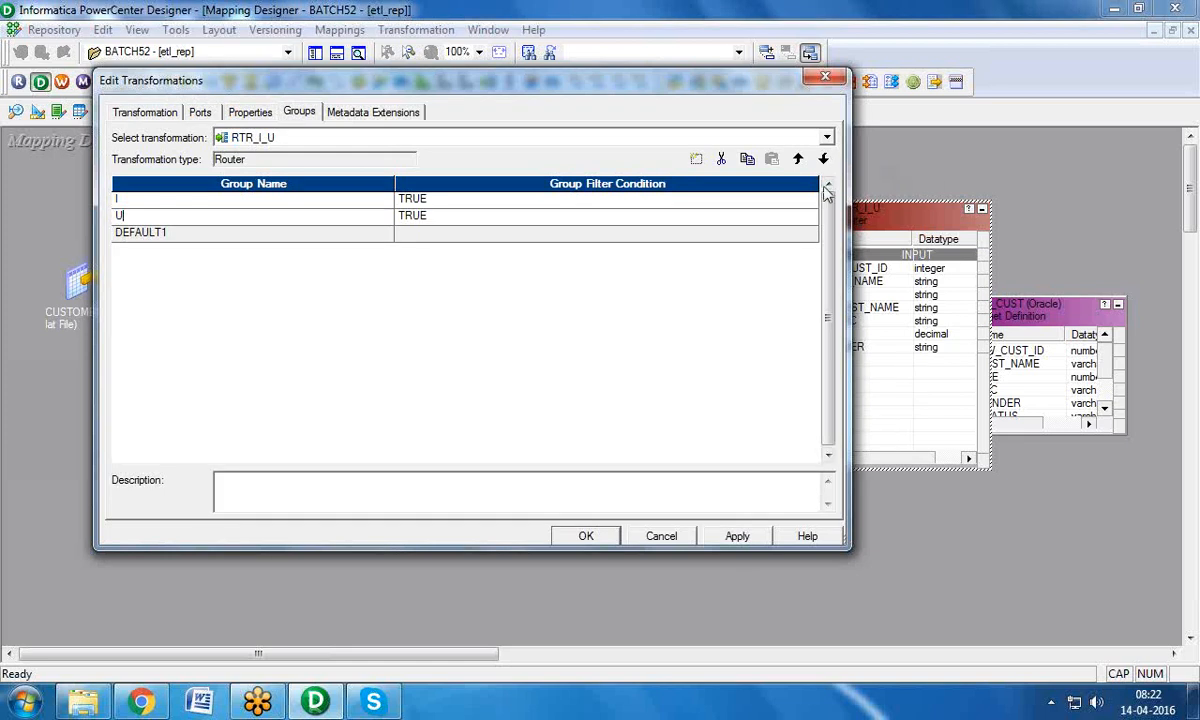
Step: Set the filter condition of router group I to ISNULL(DW_CUST_ID)
{"action": "left_click", "coordinate": [813, 200]}
{"action": "left_click", "coordinate": [811, 200]}
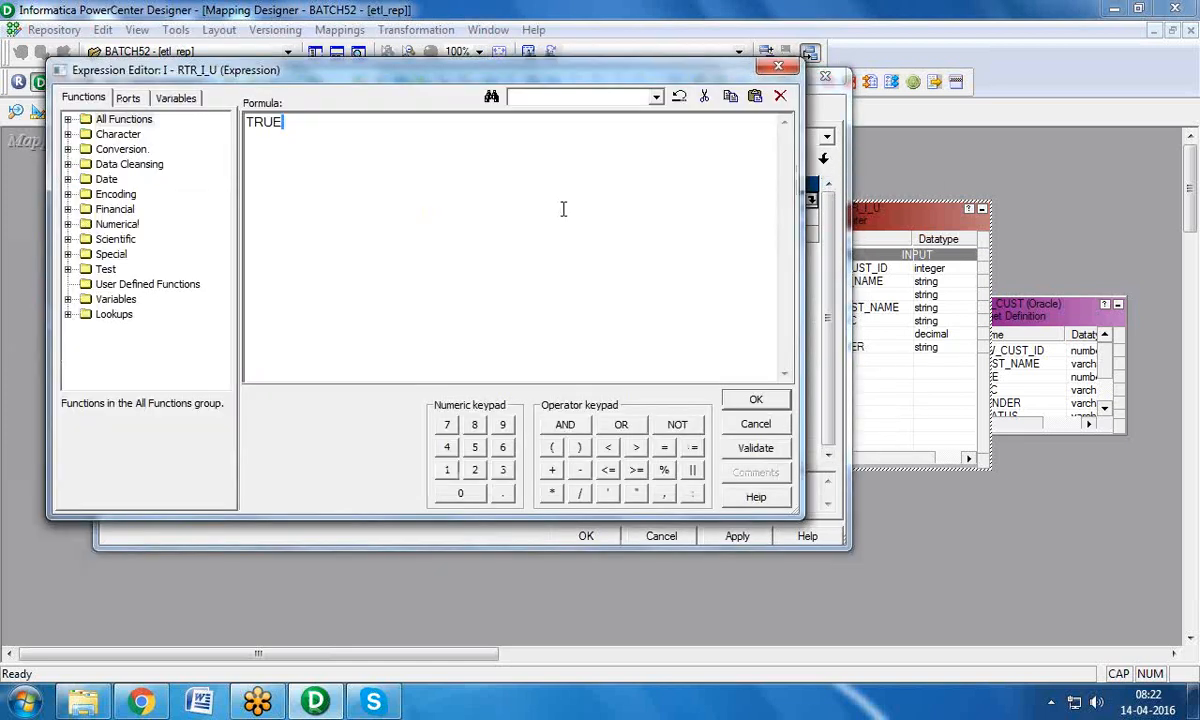
{"action": "left_click", "coordinate": [131, 101]}
{"action": "type", "text": "ISNULL(DW_CUST_ID"}
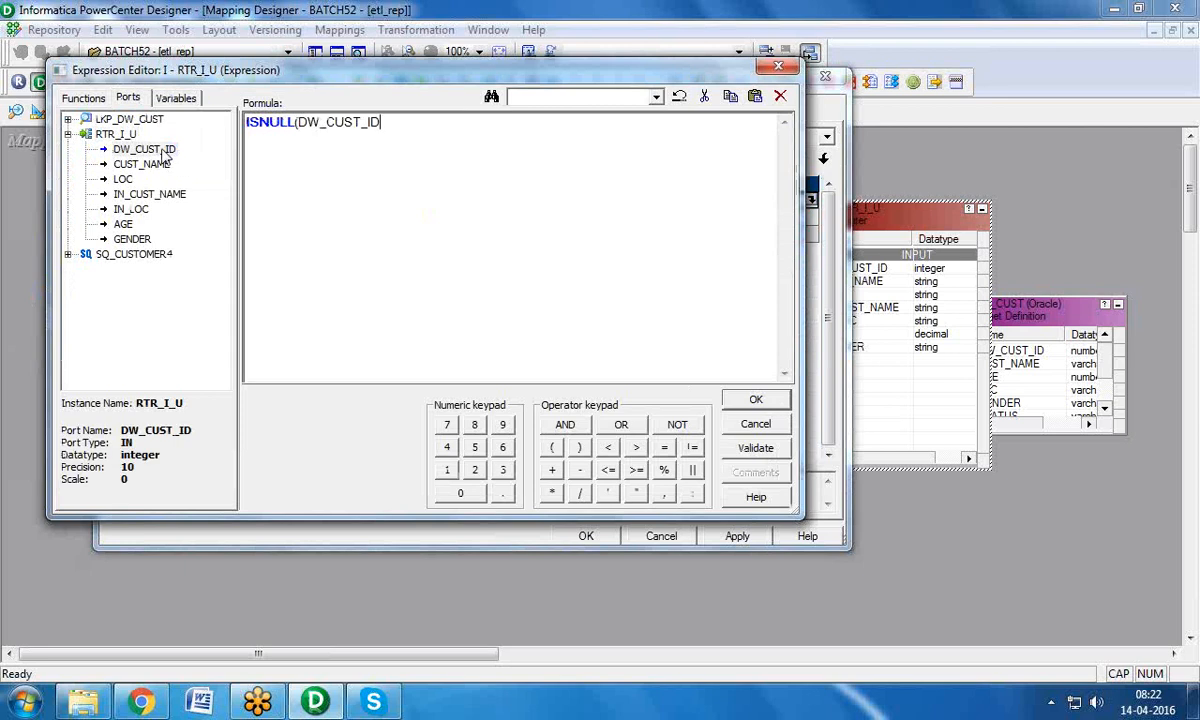
{"action": "double_click", "coordinate": [162, 150]}
{"action": "type", "text": ")"}
{"action": "left_click", "coordinate": [756, 399]}
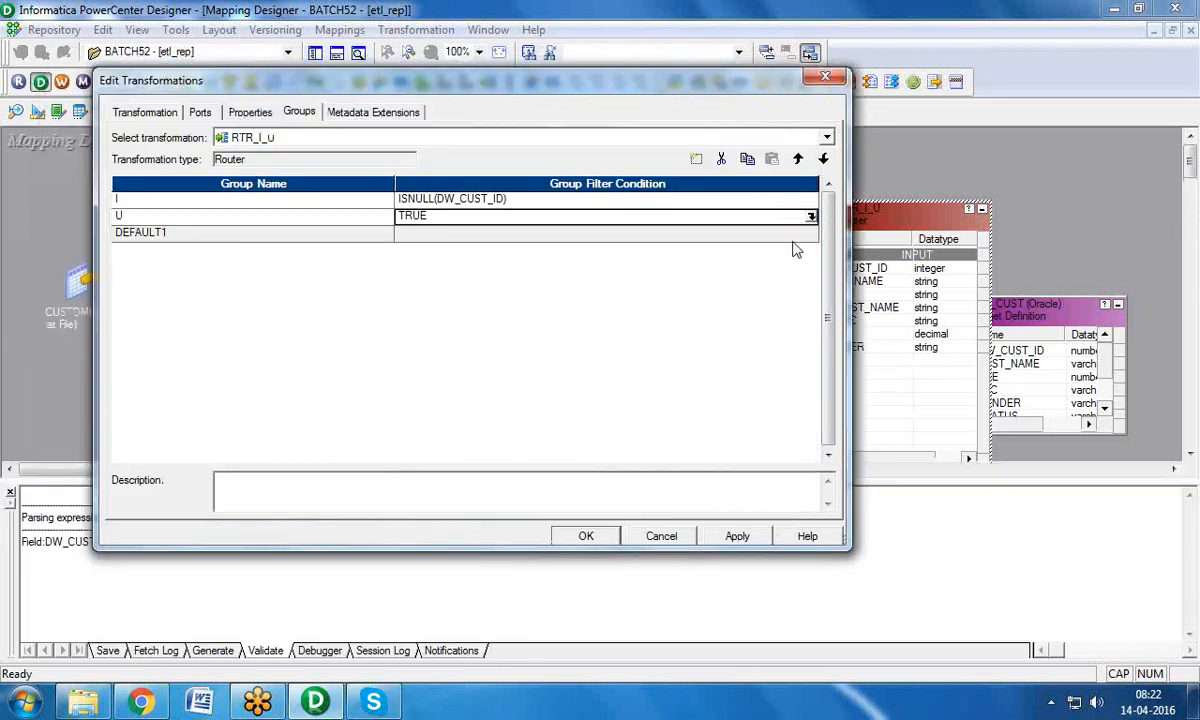
Step: Set the filter condition of router group U to NOT ISNULL(DW_CUST_ID)
{"action": "left_click", "coordinate": [811, 216]}
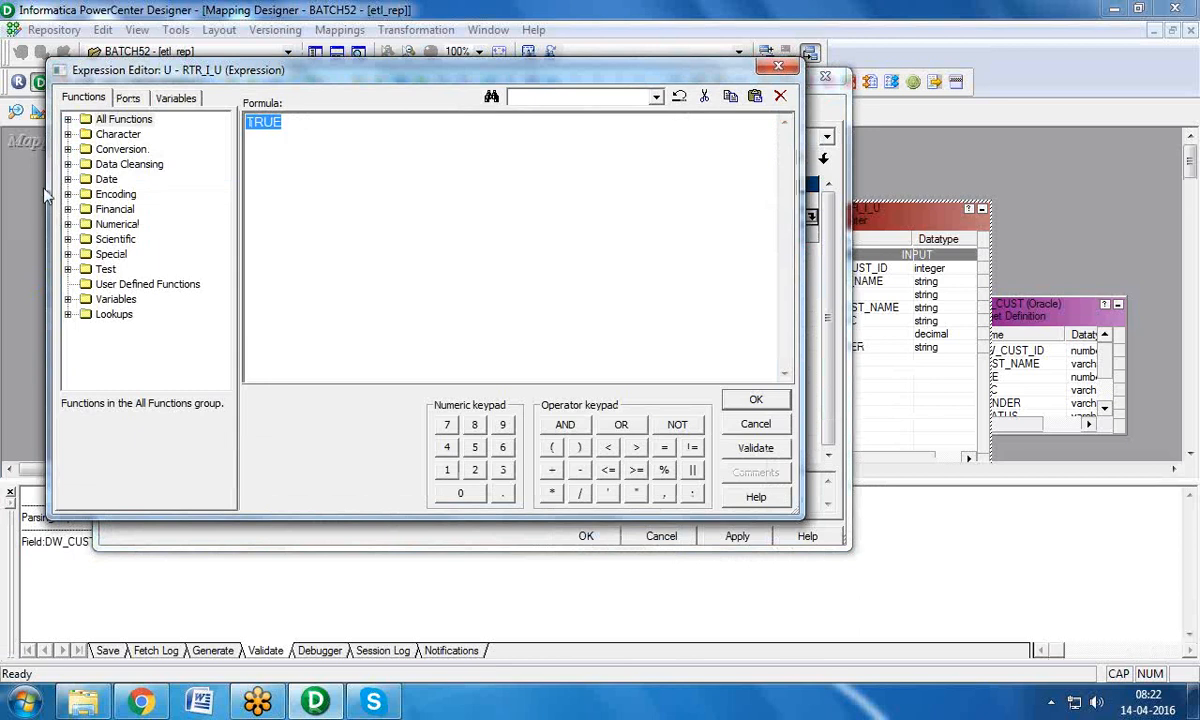
{"action": "type", "text": "NOT ISNULL("}
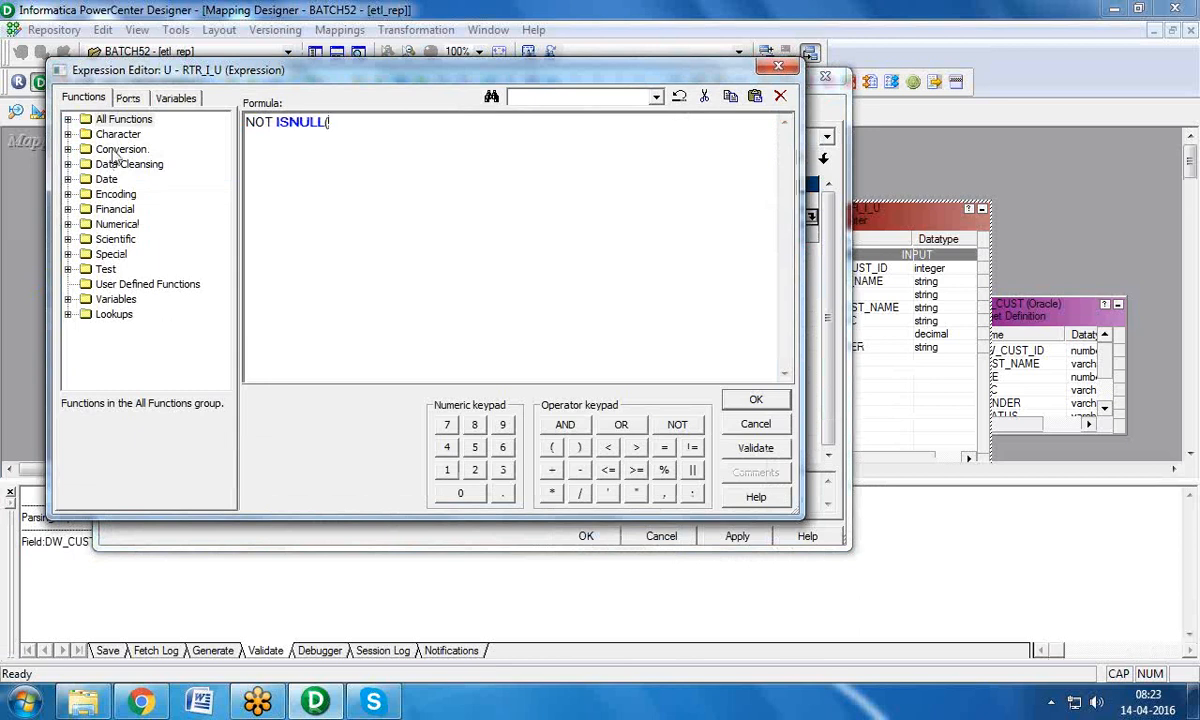
{"action": "left_click", "coordinate": [128, 98]}
{"action": "double_click", "coordinate": [158, 149]}
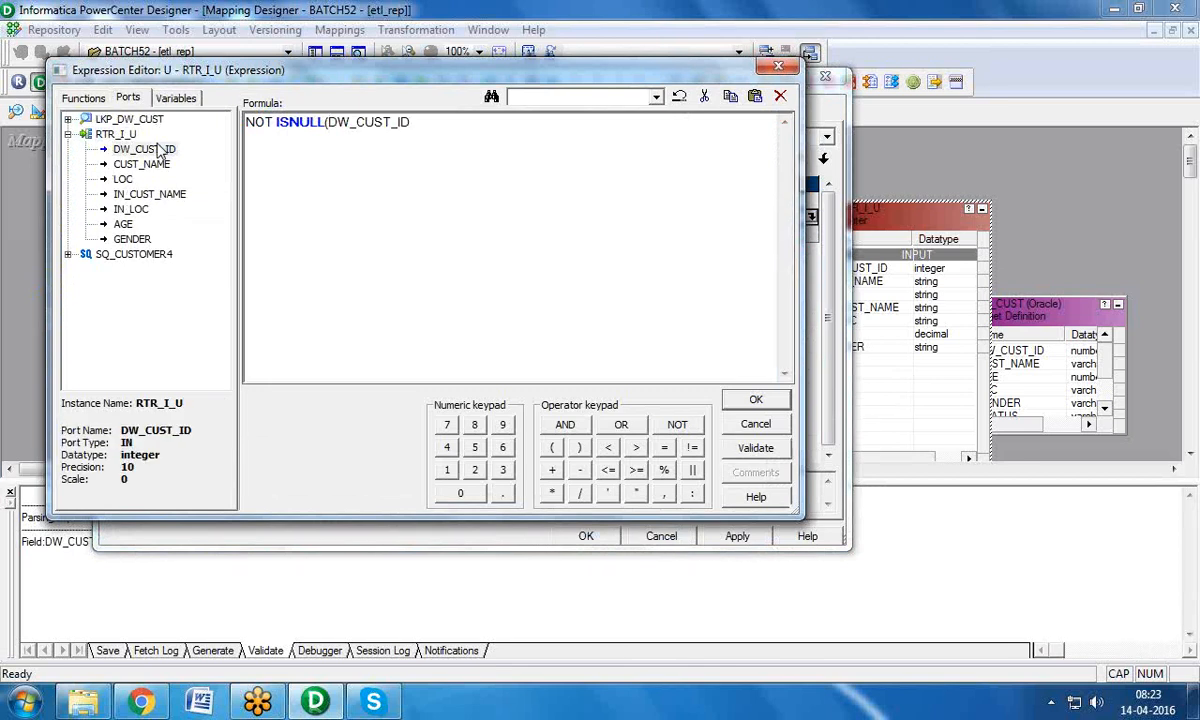
{"action": "type", "text": ")"}
{"action": "left_click", "coordinate": [749, 402]}
{"action": "left_click", "coordinate": [638, 332]}
Step: Extend group I's filter condition with OR NOT ISNULL(DW_CUST_ID)
{"action": "left_click", "coordinate": [340, 201]}
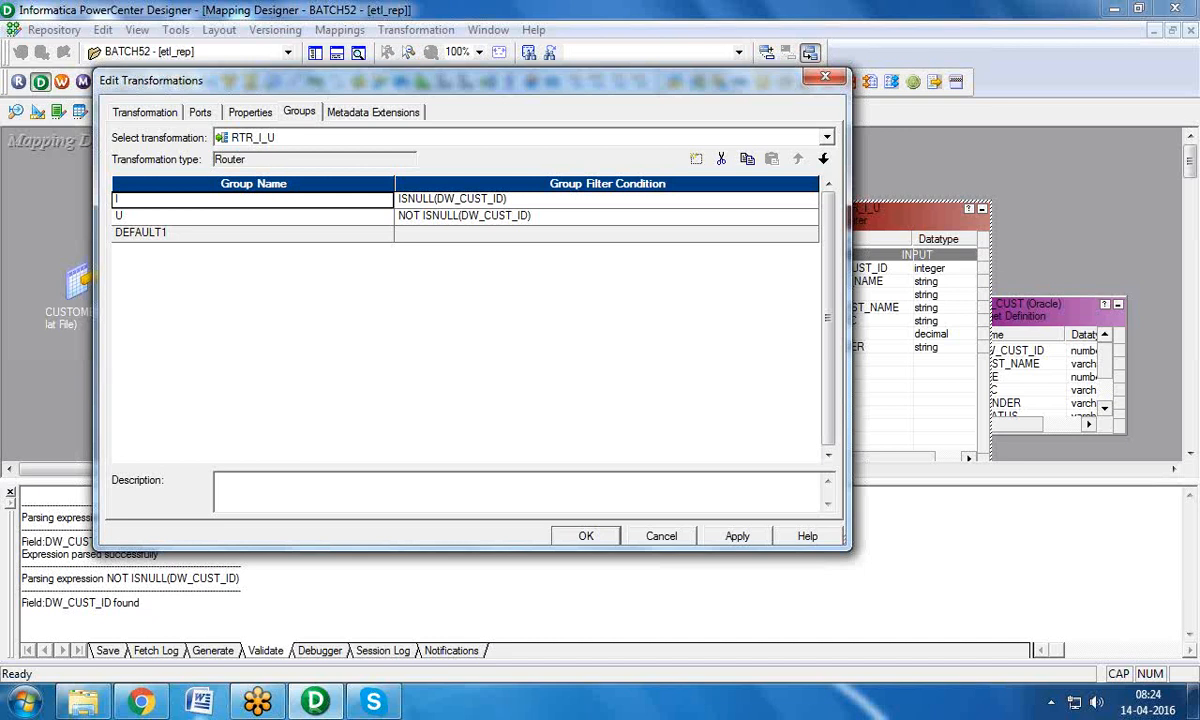
{"action": "left_click", "coordinate": [811, 201]}
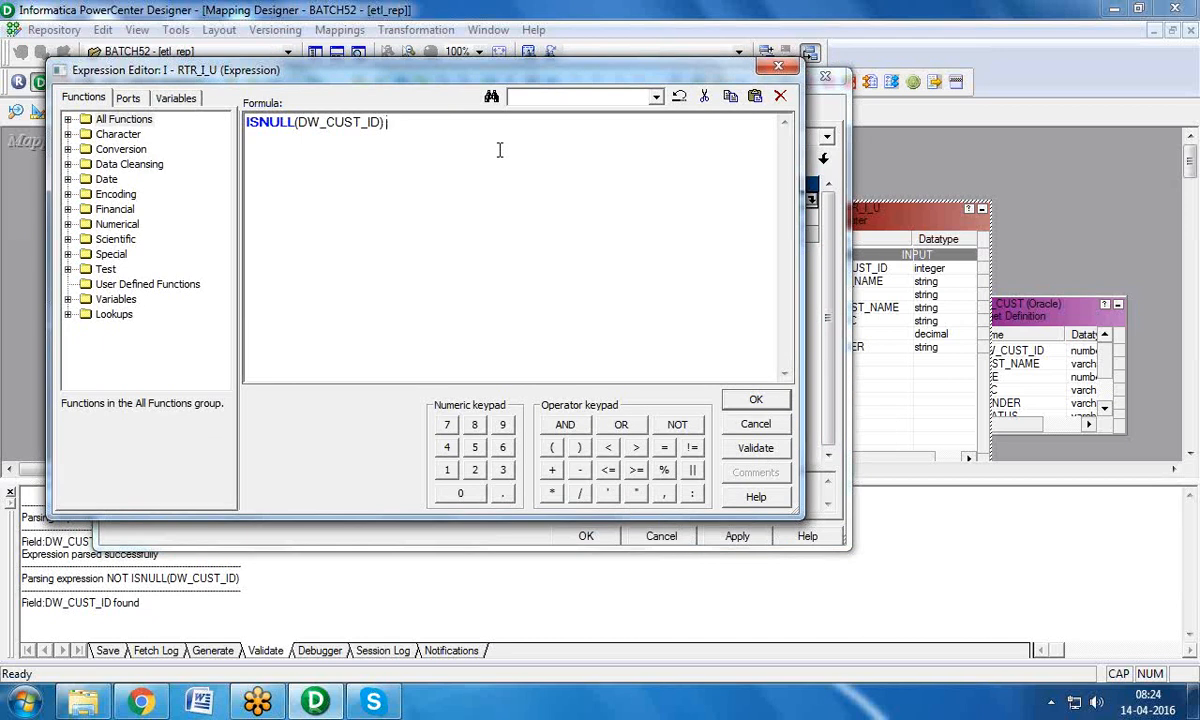
{"action": "type", "text": "OR"}
{"action": "type", "text": "NOT ISNULL("}
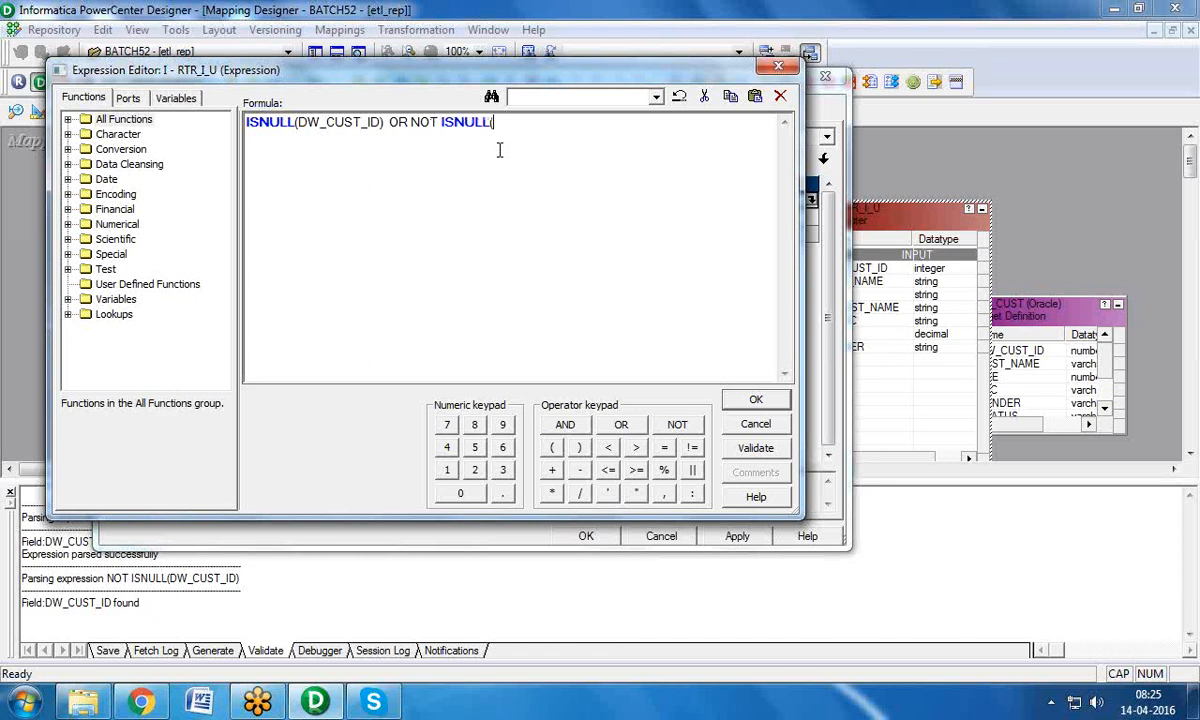
{"action": "left_click", "coordinate": [127, 98]}
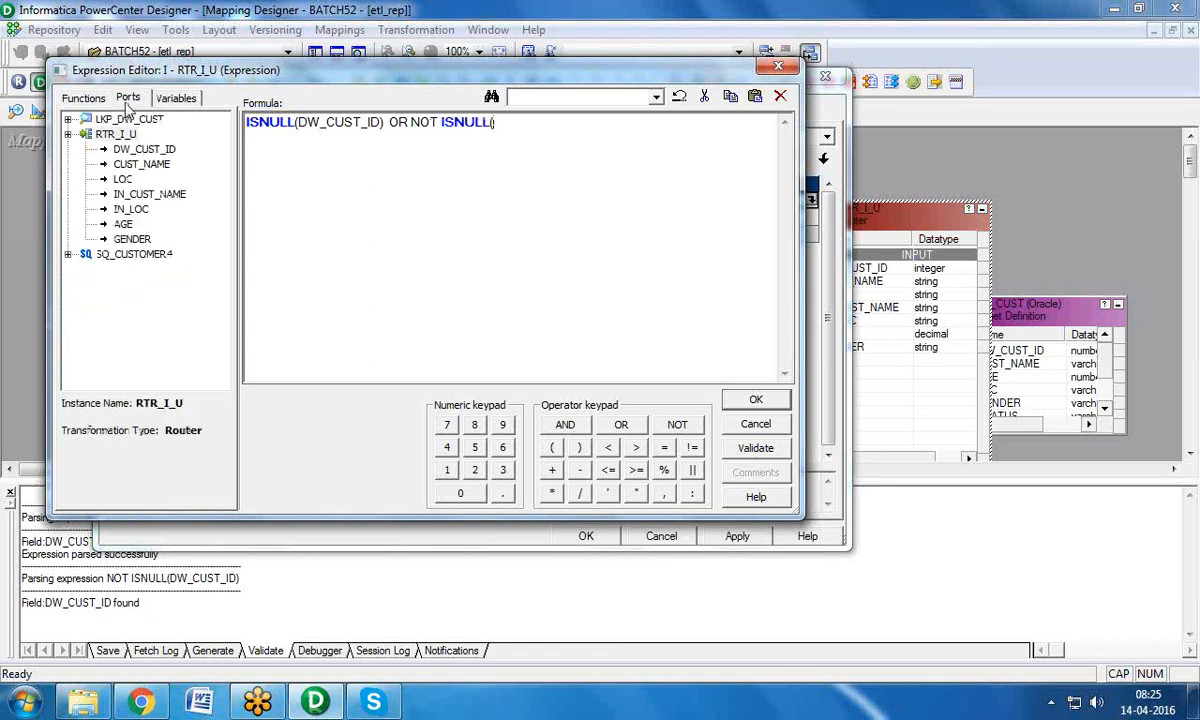
{"action": "double_click", "coordinate": [144, 149]}
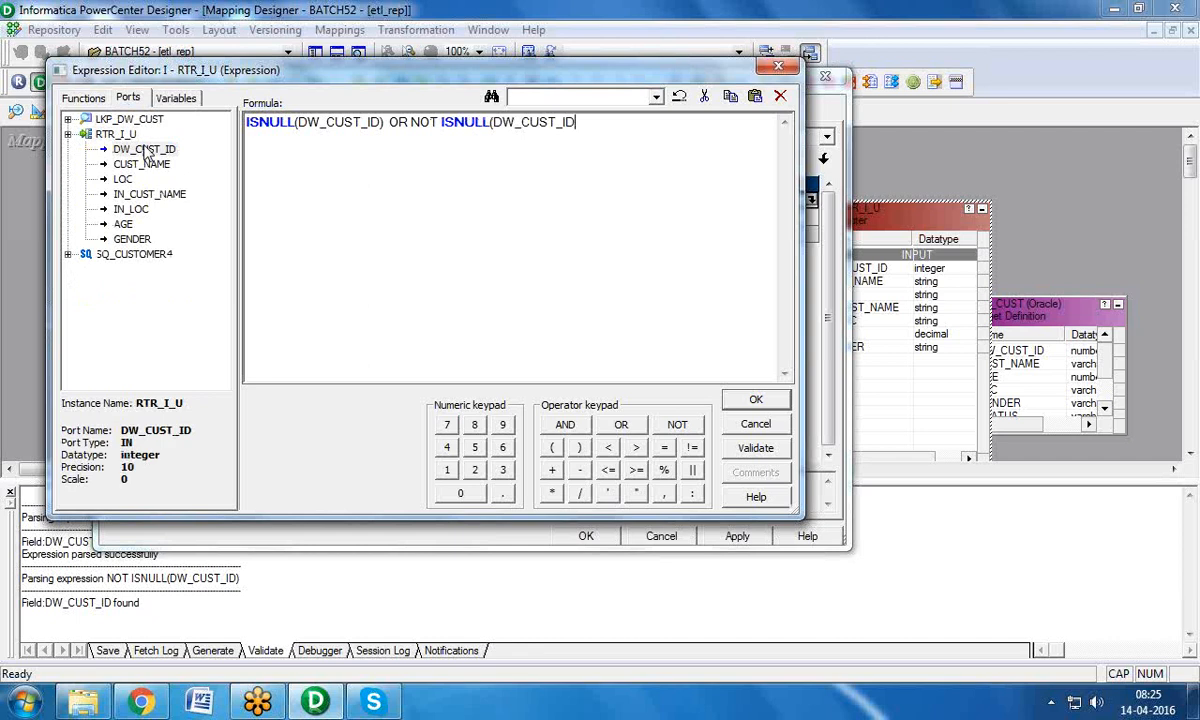
{"action": "type", "text": ")"}
Step: Append AND LOC != IN_LOC to group I's filter condition and validate the expression
{"action": "type", "text": "AND"}
{"action": "double_click", "coordinate": [122, 179]}
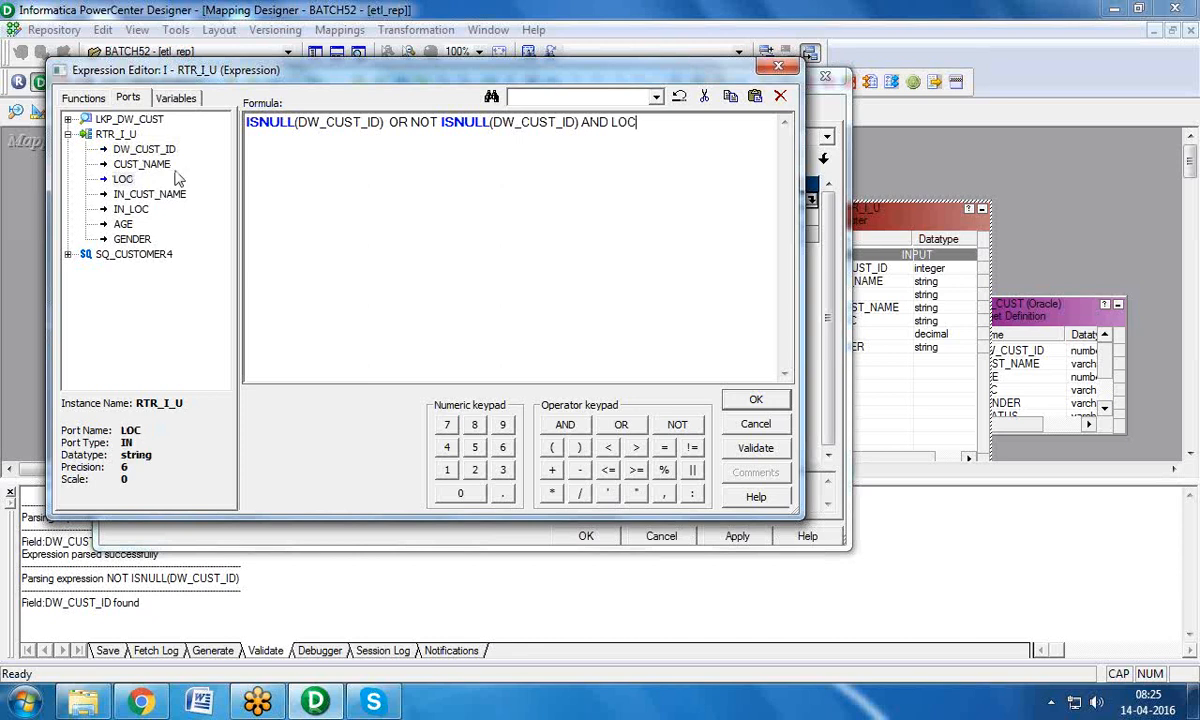
{"action": "left_click", "coordinate": [691, 447]}
{"action": "double_click", "coordinate": [130, 209]}
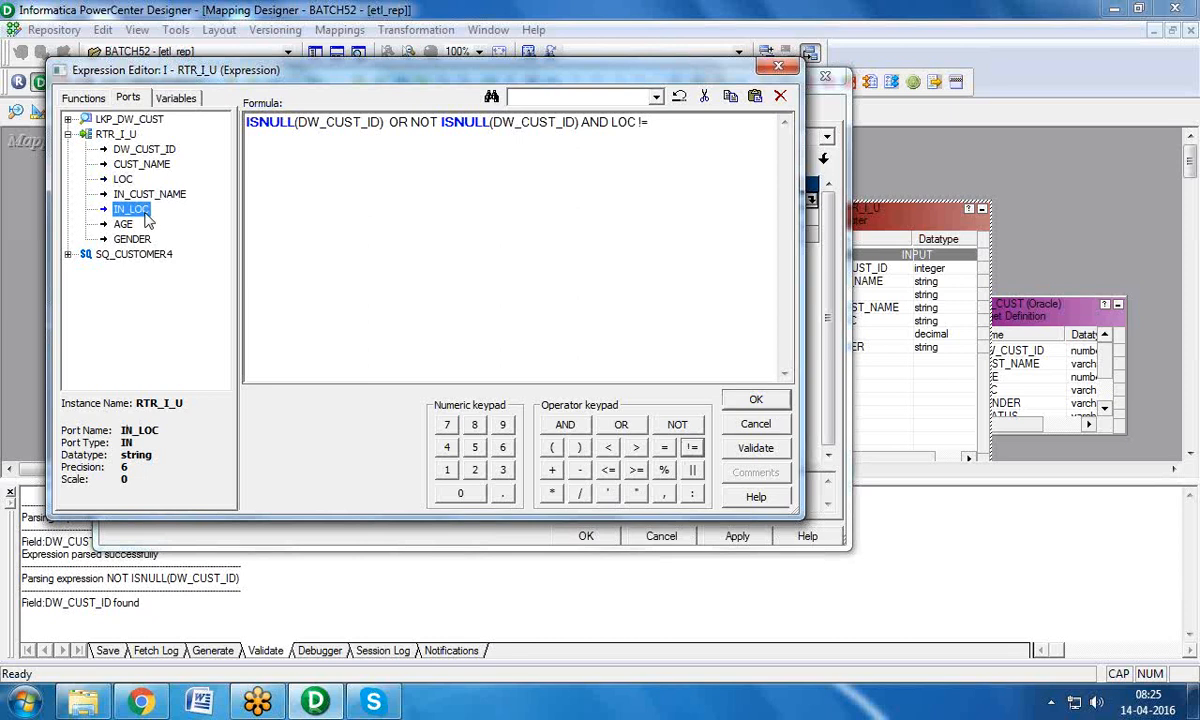
{"action": "left_click", "coordinate": [756, 448]}
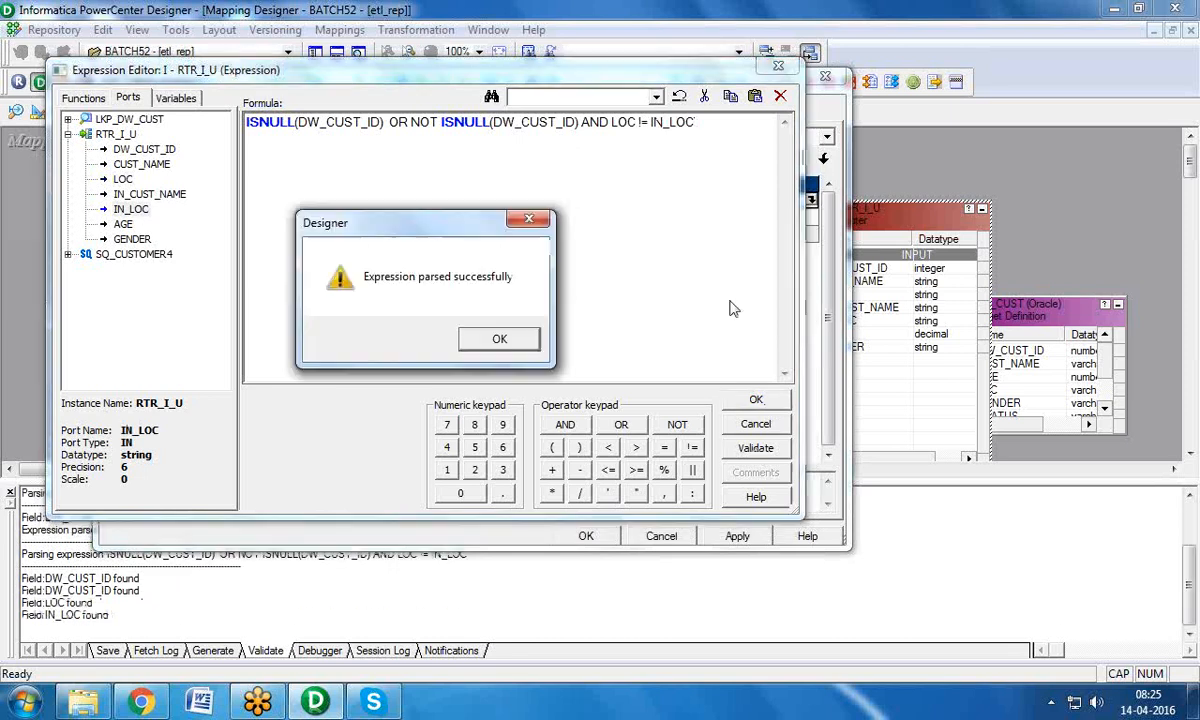
{"action": "left_click", "coordinate": [498, 336]}
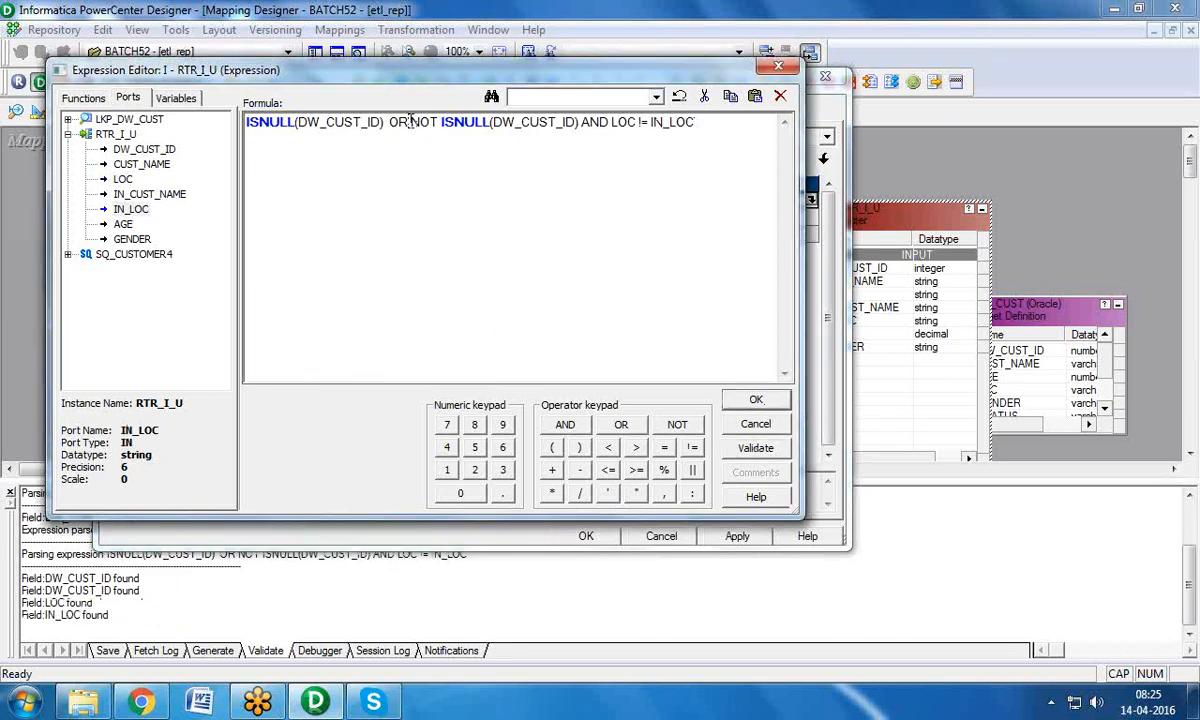
Step: Copy the NOT ISNULL(DW_CUST_ID) AND LOC != IN_LOC part of group I's condition and accept the expression
{"action": "left_click_drag", "start_coordinate": [408, 122], "coordinate": [718, 122]}
{"action": "key", "text": "ctrl+c"}
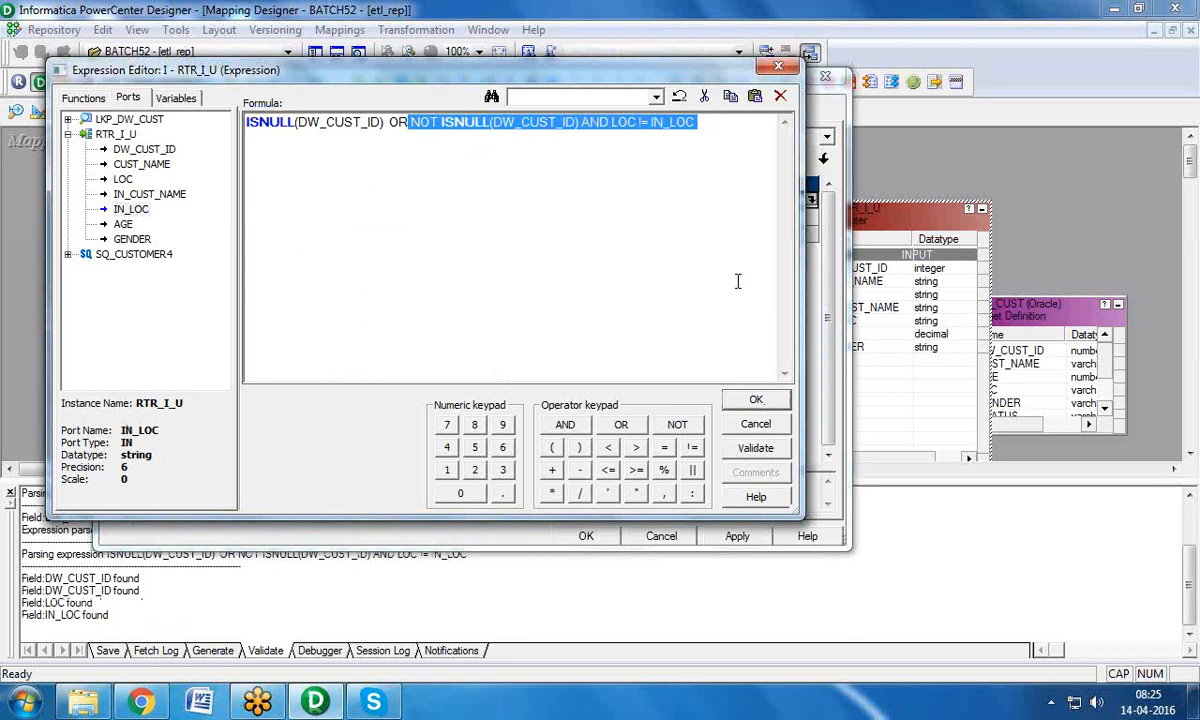
{"action": "left_click", "coordinate": [745, 399]}
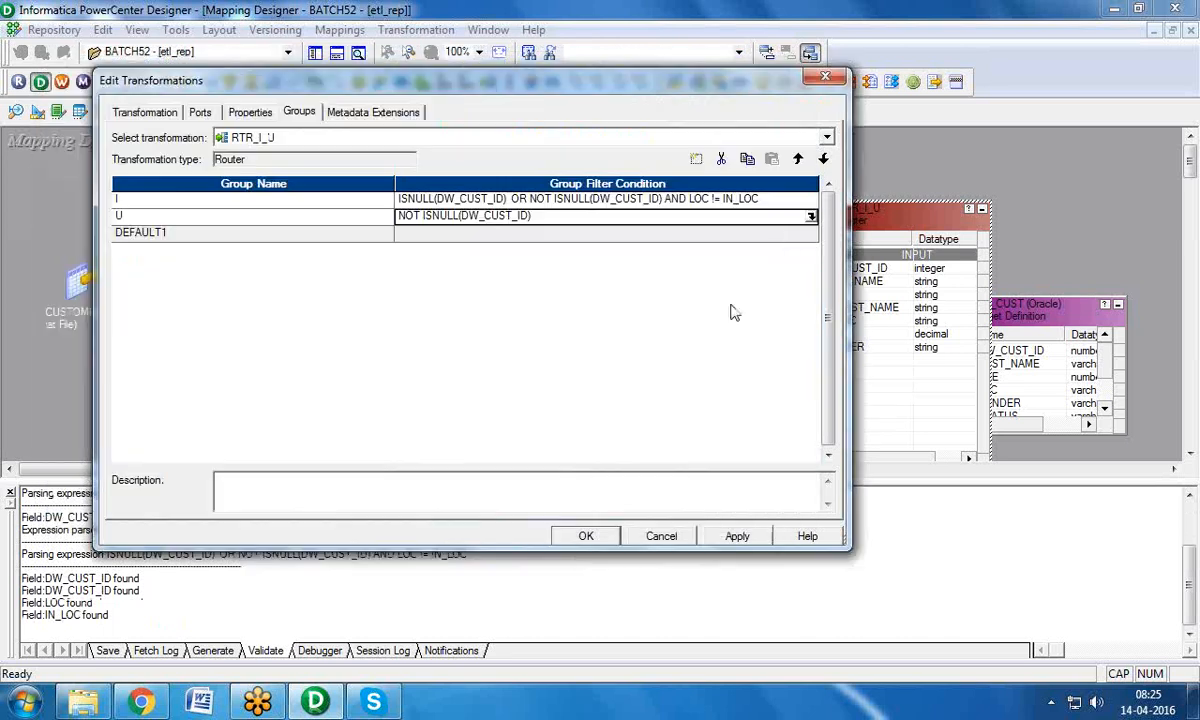
Step: Set router group U's filter condition to NOT ISNULL(DW_CUST_ID) AND LOC != IN_LOC and apply the router changes
{"action": "left_click", "coordinate": [811, 216]}
{"action": "left_click_drag", "start_coordinate": [765, 210], "coordinate": [130, 130]}
{"action": "key", "text": "ctrl+v"}
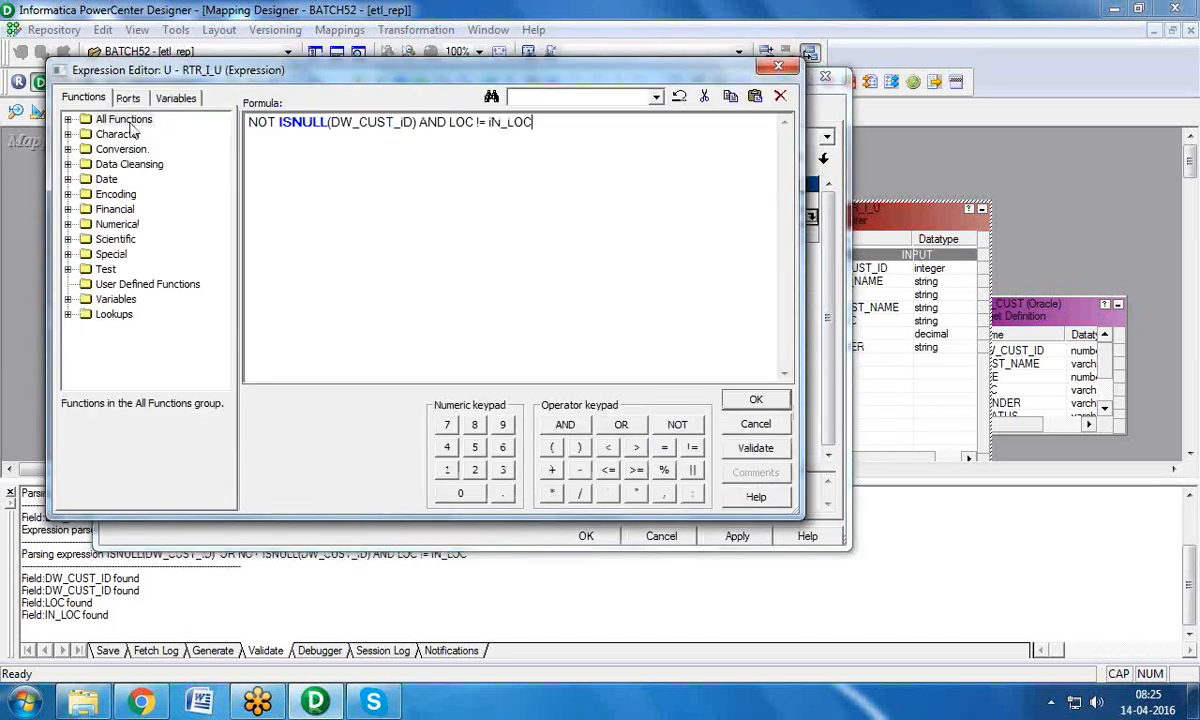
{"action": "left_click", "coordinate": [752, 400]}
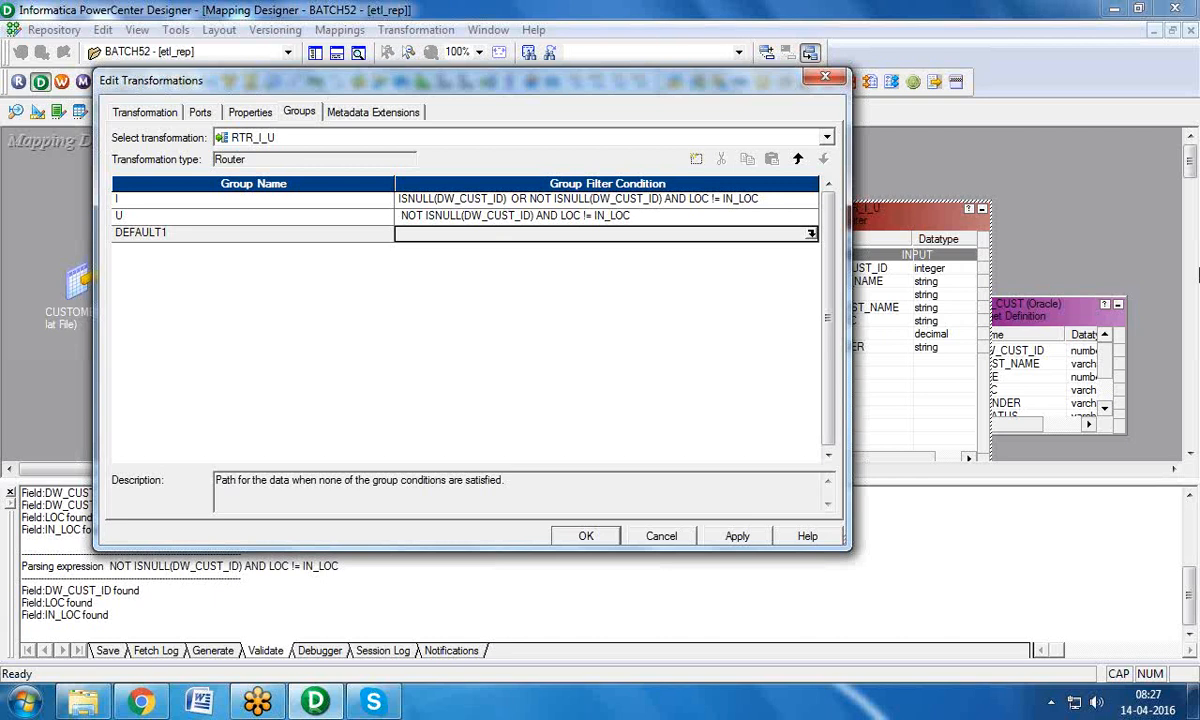
{"action": "left_click", "coordinate": [733, 536]}
{"action": "left_click", "coordinate": [590, 536]}
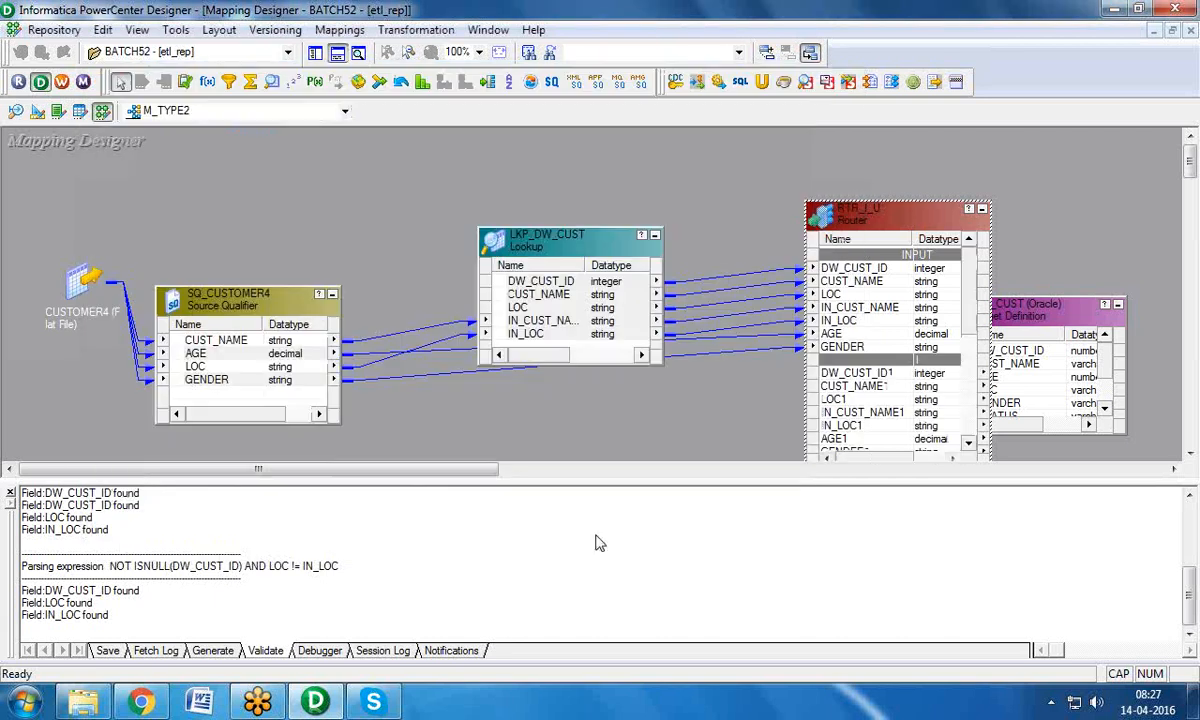
Step: Hide the output window, iconize SQ_CUSTOMER4 and LKP_DW_CUST, and place the RTR_I_U router below the lookup
{"action": "left_click", "coordinate": [315, 52]}
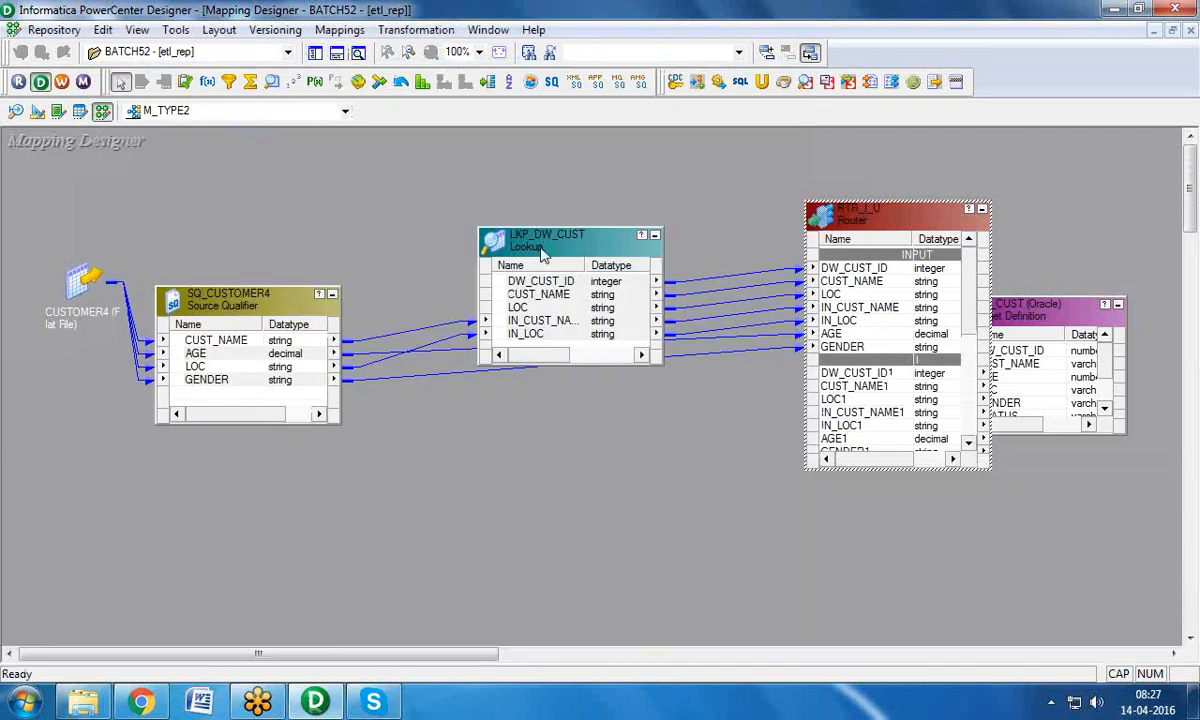
{"action": "left_click_drag", "start_coordinate": [541, 255], "coordinate": [421, 165]}
{"action": "left_click_drag", "start_coordinate": [852, 220], "coordinate": [517, 307]}
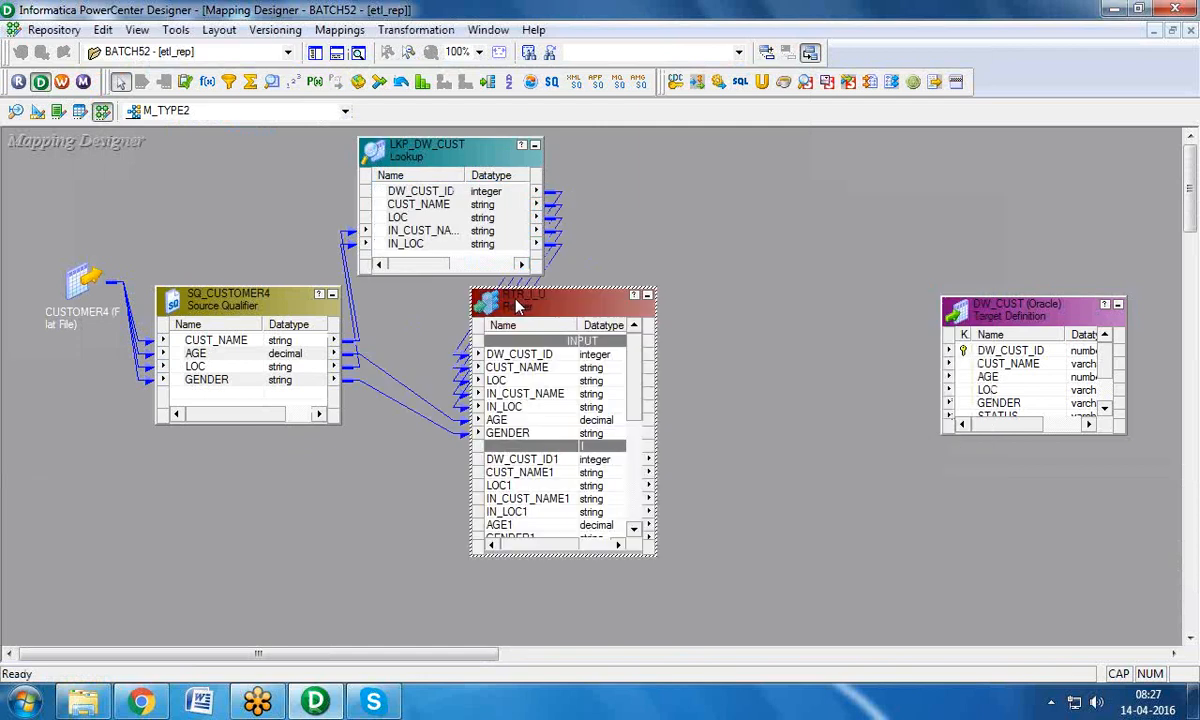
{"action": "left_click", "coordinate": [332, 294]}
{"action": "left_click_drag", "start_coordinate": [604, 293], "coordinate": [503, 308]}
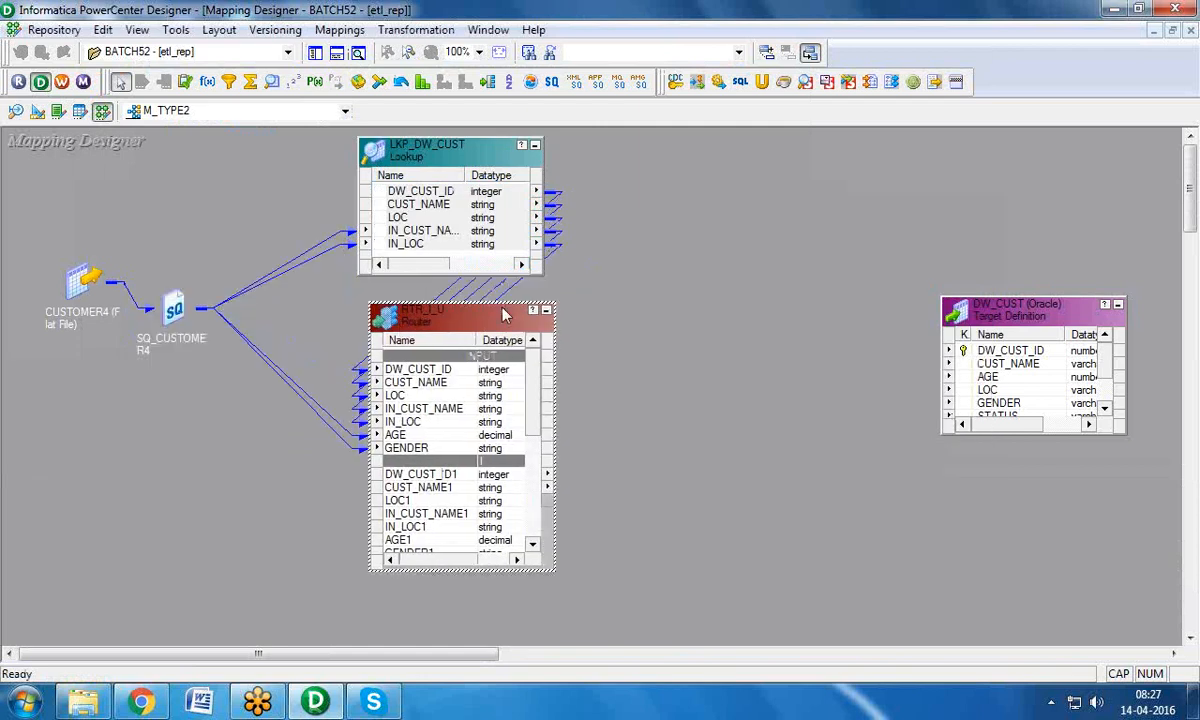
{"action": "left_click", "coordinate": [500, 145]}
{"action": "left_click", "coordinate": [534, 145]}
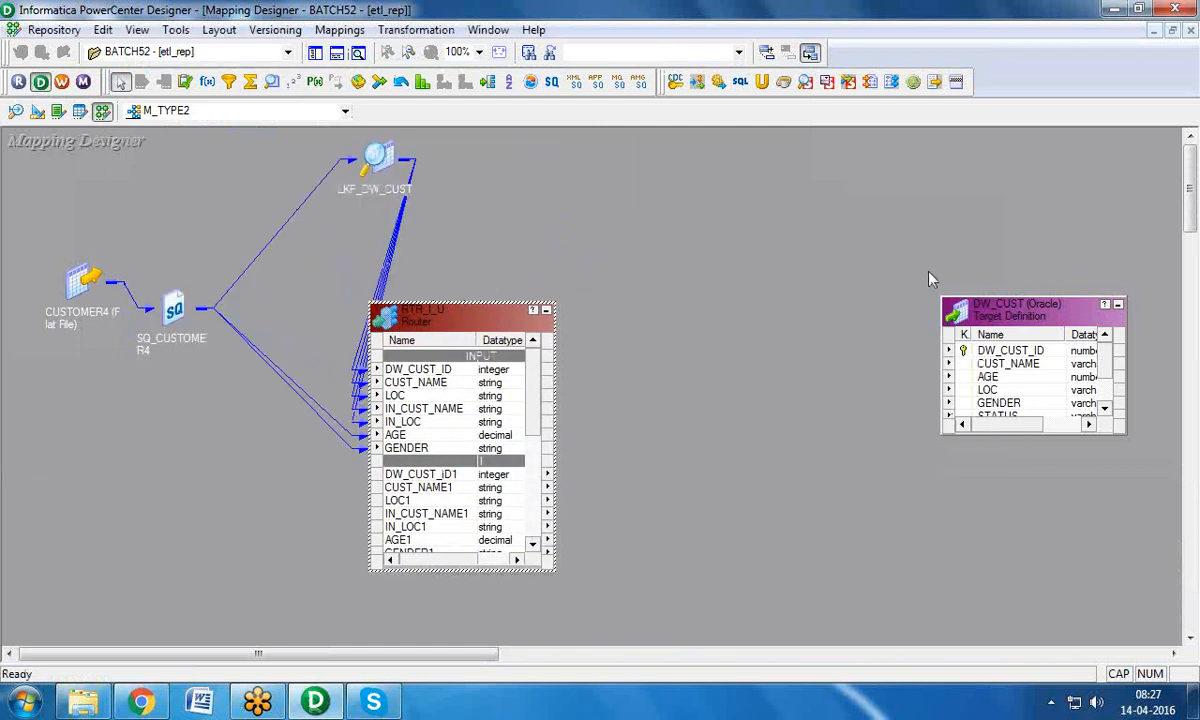
Step: Enlarge the DW_CUST target until all its ports show and paste a copy of it into the mapping
{"action": "left_click_drag", "start_coordinate": [976, 298], "coordinate": [890, 199]}
{"action": "left_click", "coordinate": [842, 204]}
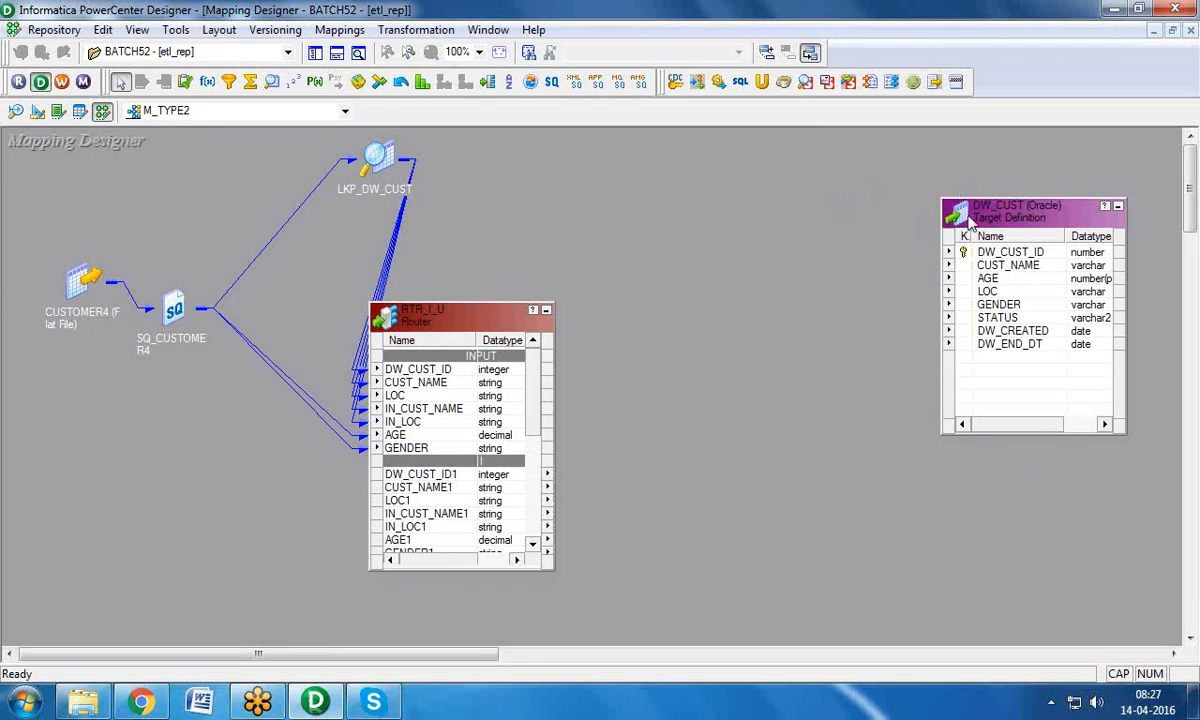
{"action": "left_click", "coordinate": [969, 222]}
{"action": "key", "text": "ctrl+c"}
{"action": "left_click", "coordinate": [902, 582]}
{"action": "key", "text": "ctrl+v"}
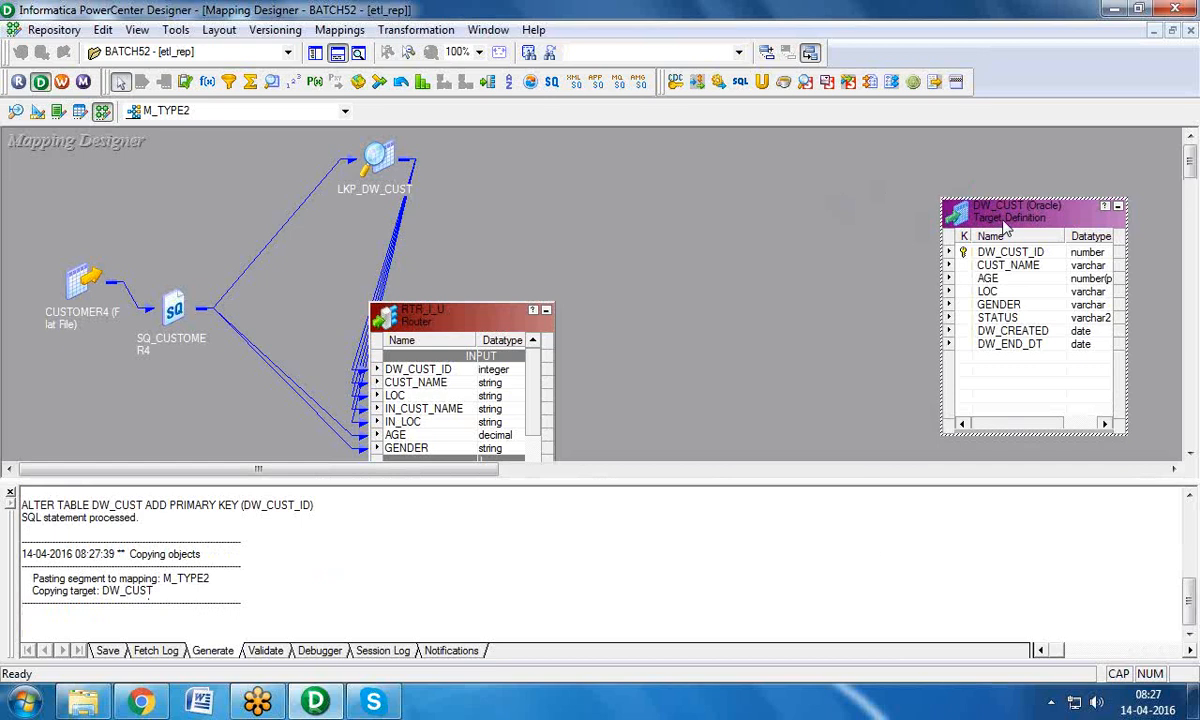
Step: Rename the original DW_CUST target instance to DW_CUST_I
{"action": "double_click", "coordinate": [1005, 228]}
{"action": "left_click", "coordinate": [813, 137]}
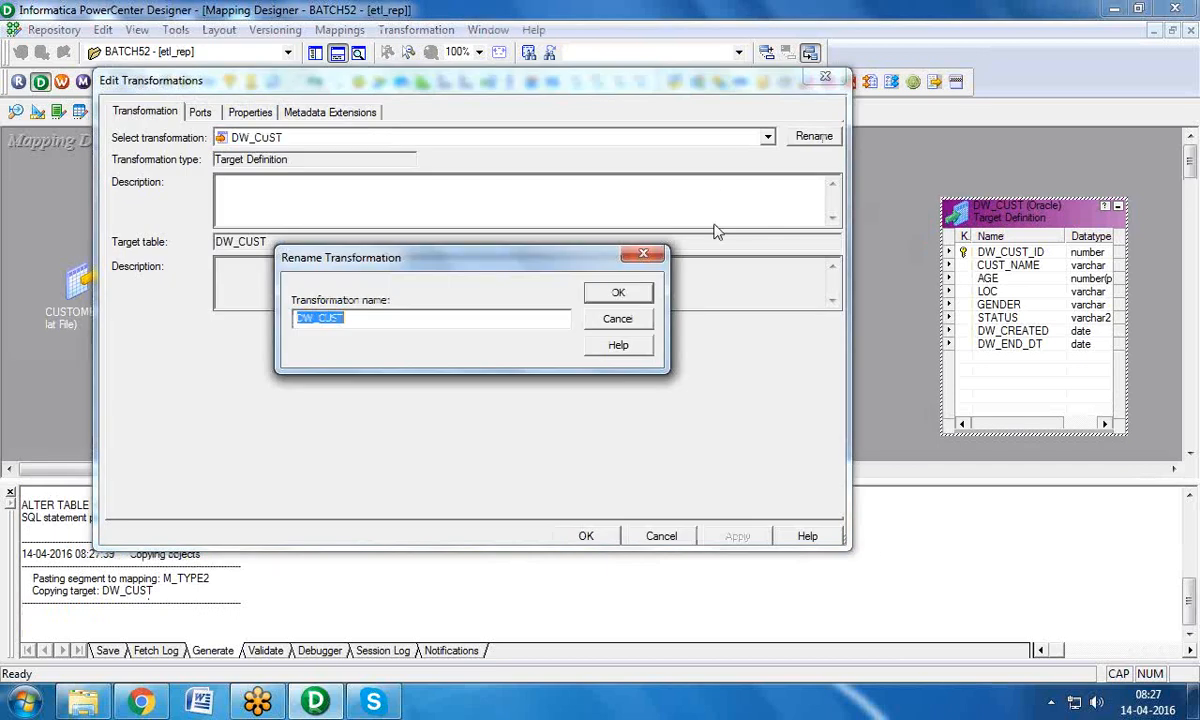
{"action": "left_click", "coordinate": [569, 310]}
{"action": "type", "text": "_I"}
{"action": "left_click", "coordinate": [618, 292]}
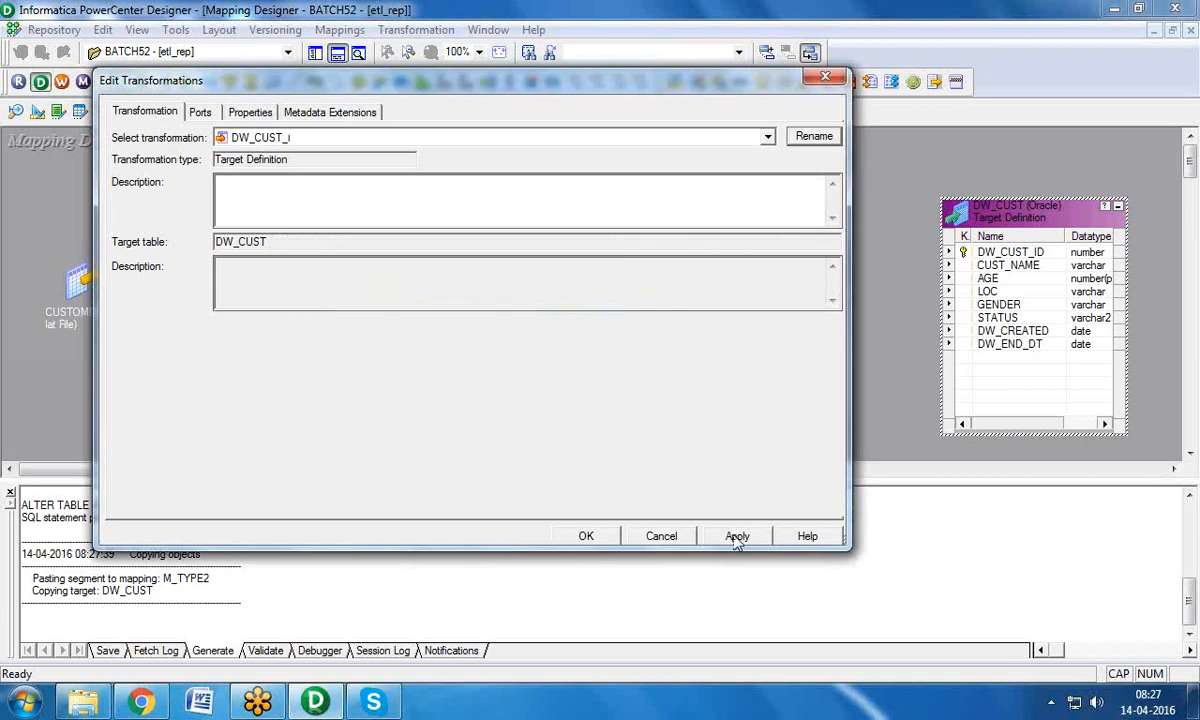
{"action": "left_click", "coordinate": [587, 536]}
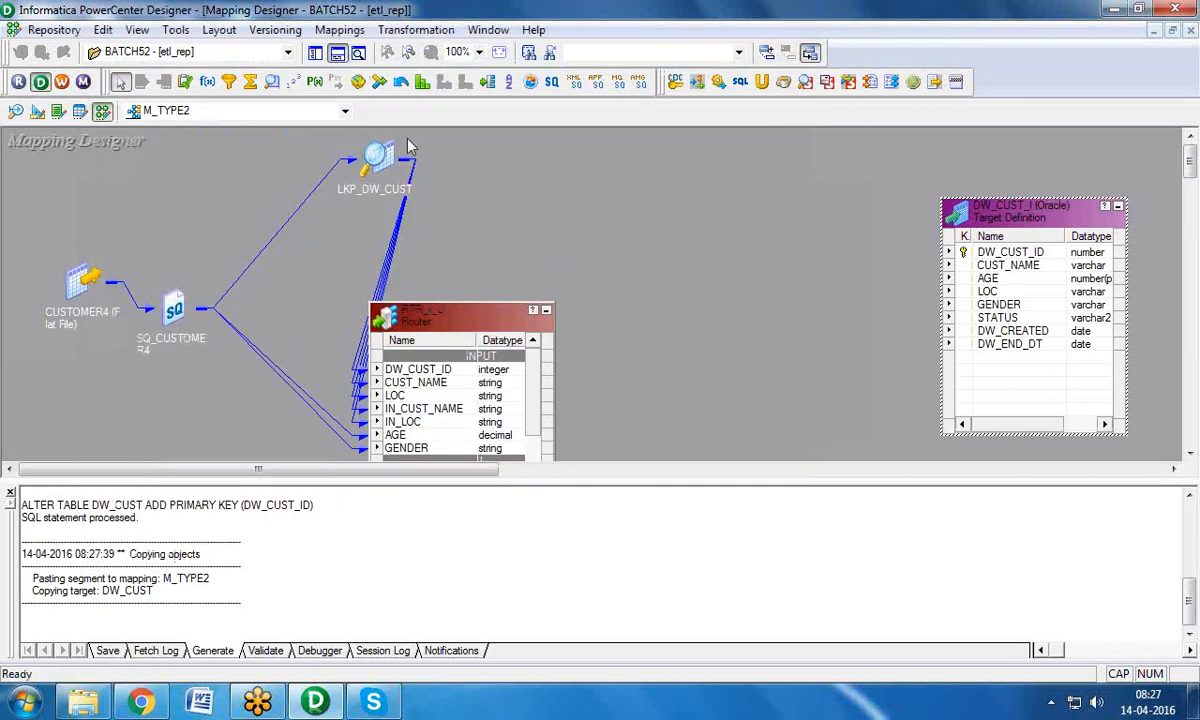
Step: Hide the output window and rename the copied target DW_CUST1 to DW_CUST_U
{"action": "left_click", "coordinate": [337, 52]}
{"action": "left_click", "coordinate": [1022, 626]}
{"action": "double_click", "coordinate": [1022, 626]}
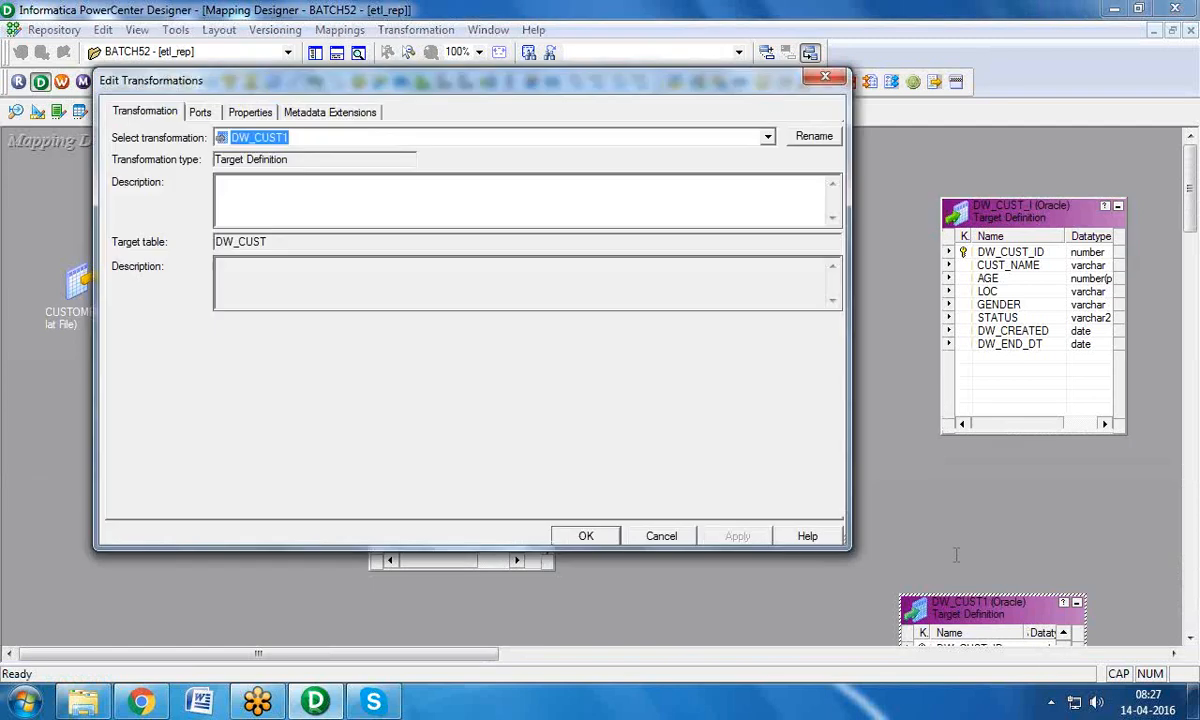
{"action": "left_click", "coordinate": [806, 138]}
{"action": "left_click", "coordinate": [510, 335]}
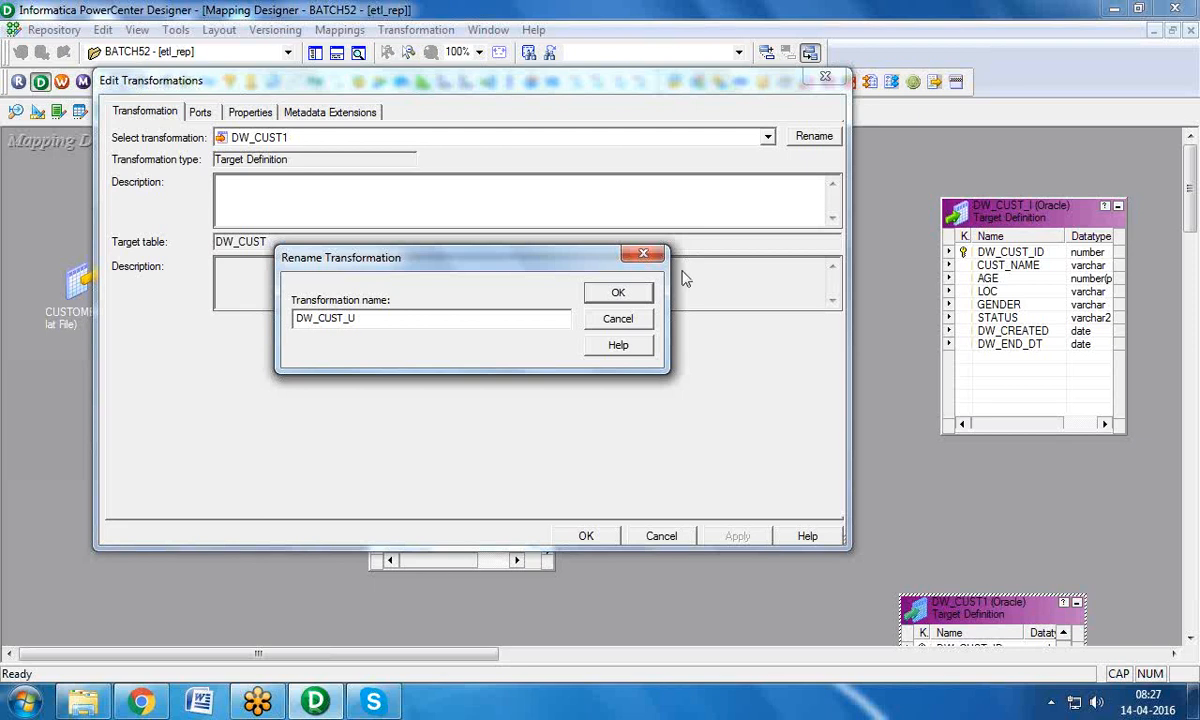
{"action": "left_click", "coordinate": [632, 296]}
{"action": "left_click", "coordinate": [730, 534]}
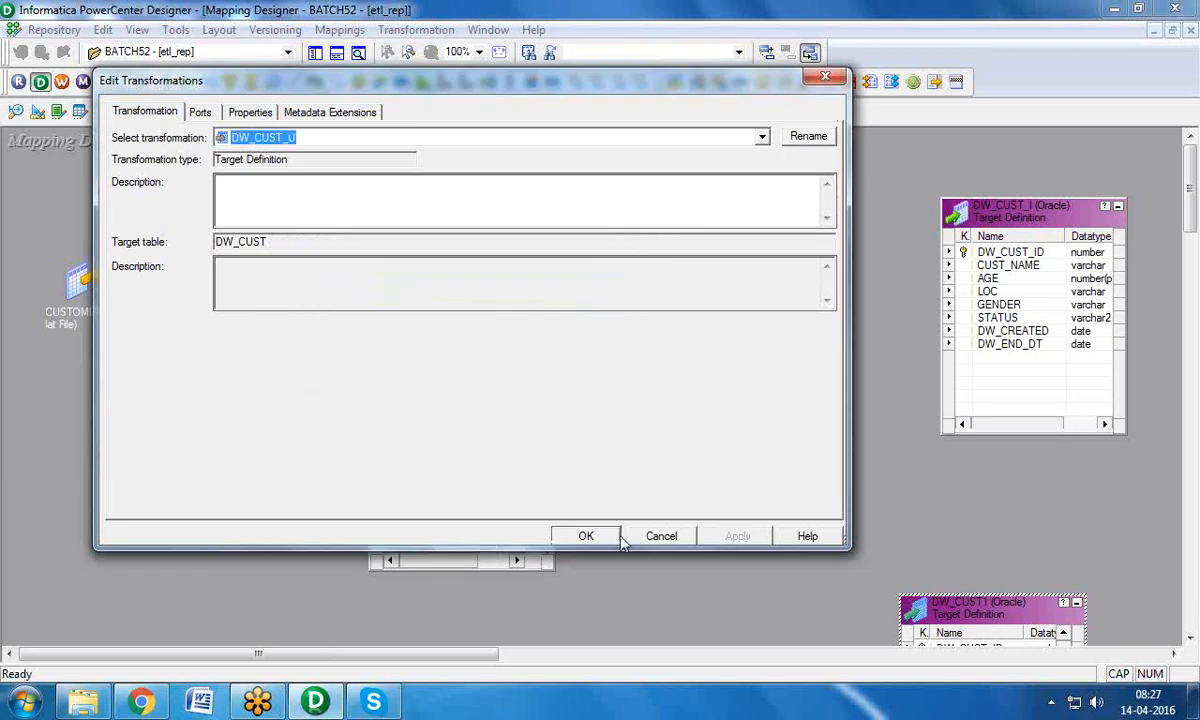
{"action": "left_click", "coordinate": [618, 537]}
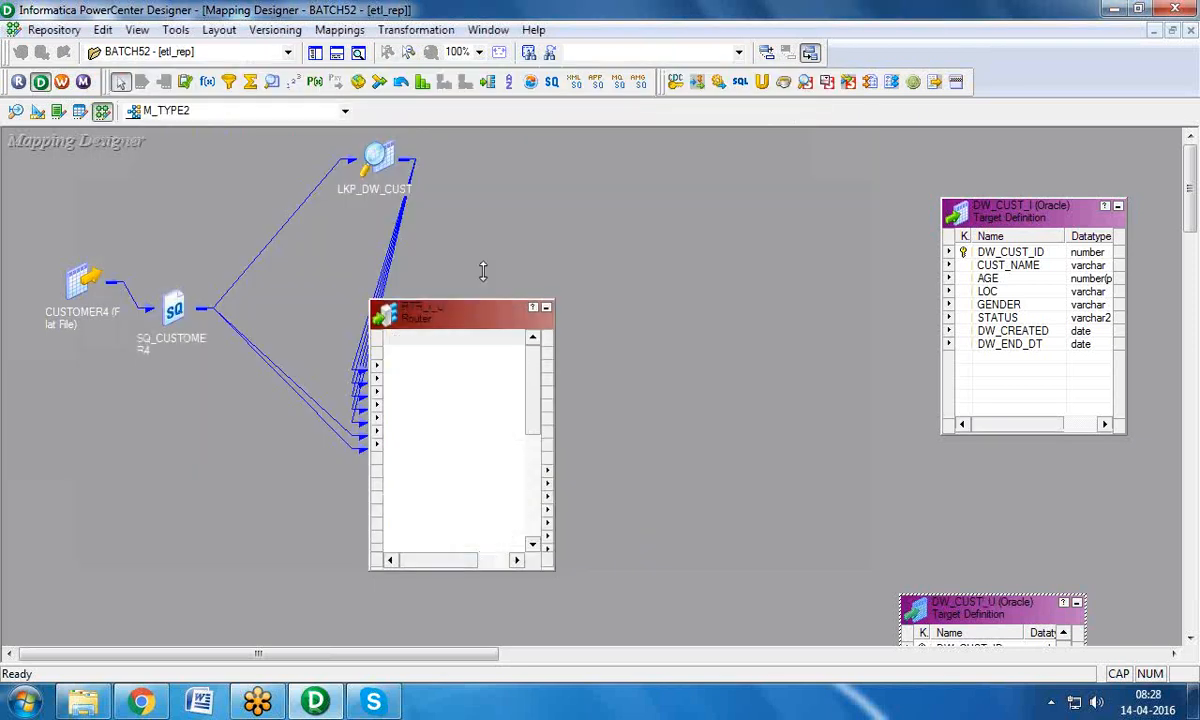
Step: Enlarge the router and create an Expression transformation named EXP_I, placed between the router and DW_CUST_I
{"action": "left_click_drag", "start_coordinate": [482, 271], "coordinate": [482, 218]}
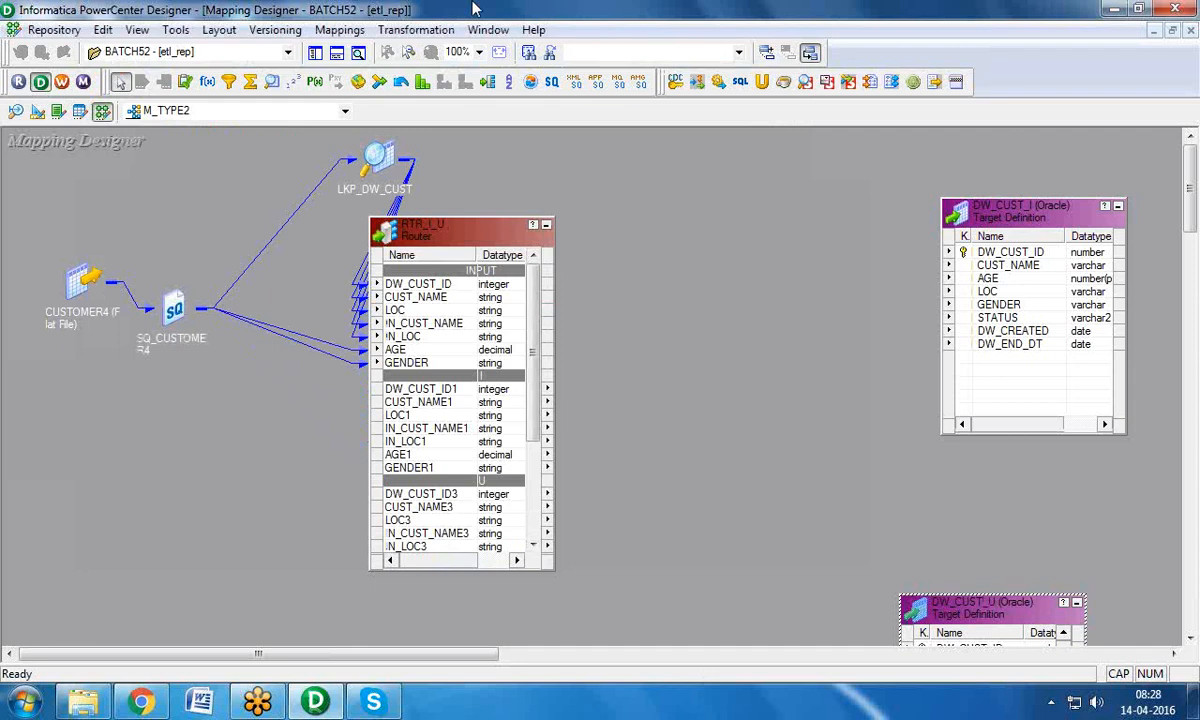
{"action": "left_click", "coordinate": [415, 29]}
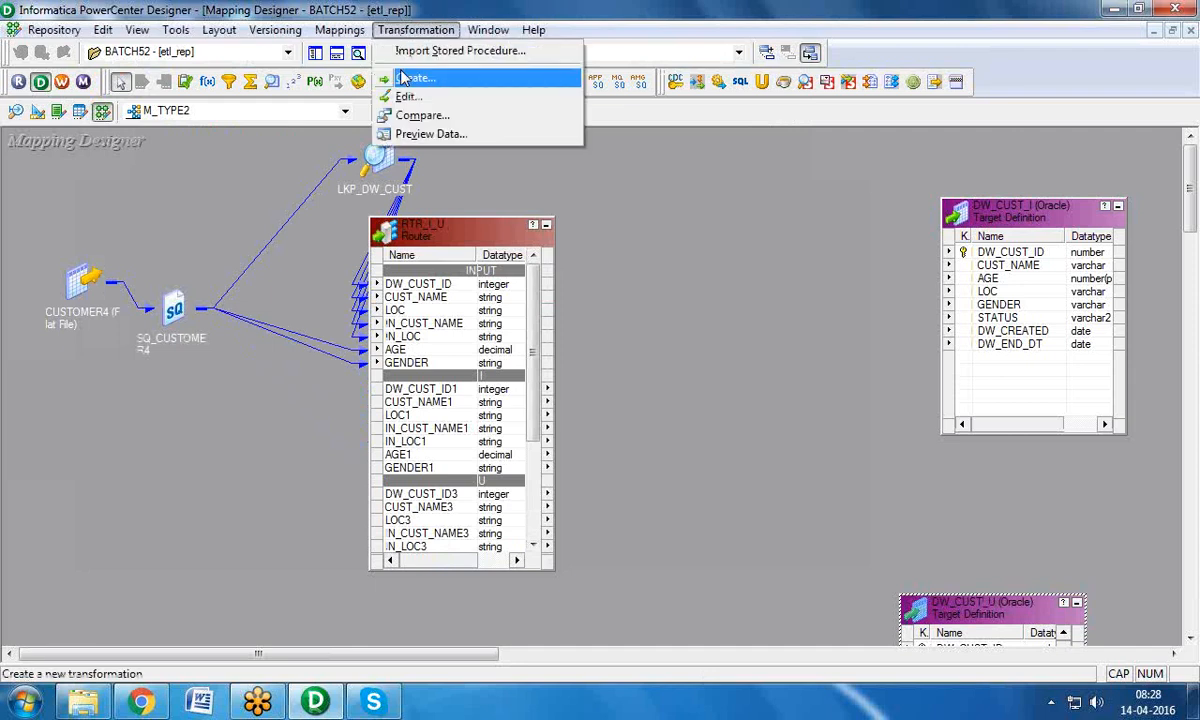
{"action": "left_click", "coordinate": [410, 78]}
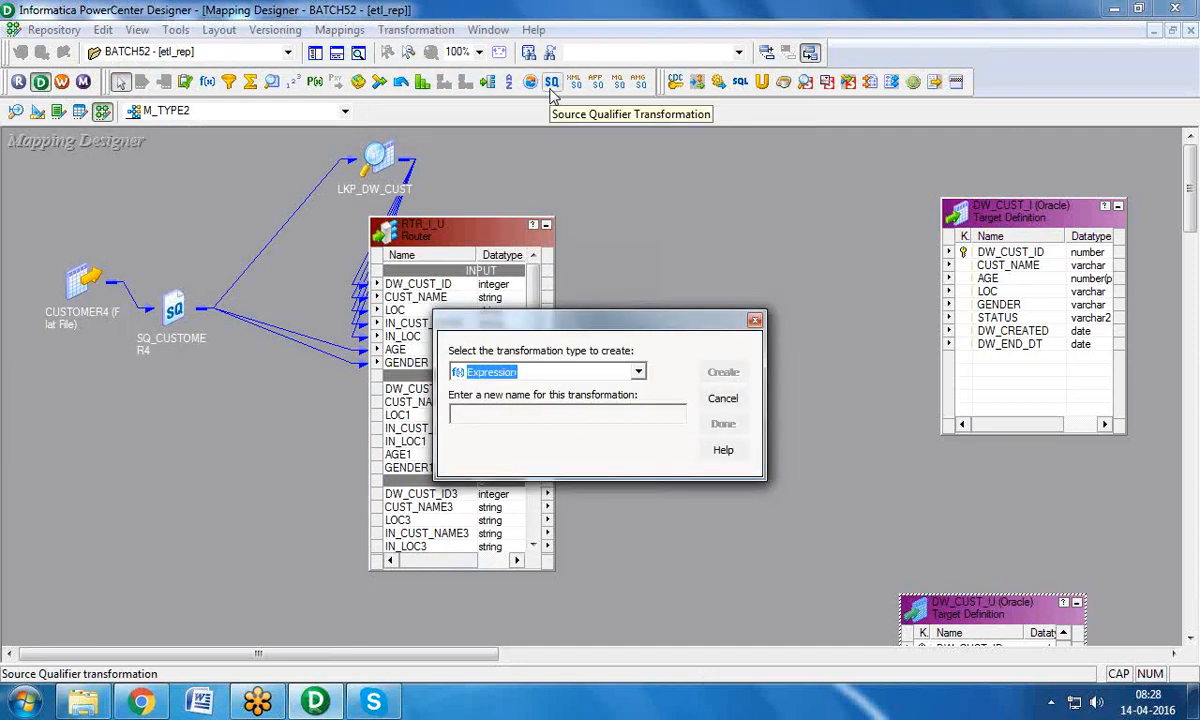
{"action": "key", "text": "Tab"}
{"action": "type", "text": "E"}
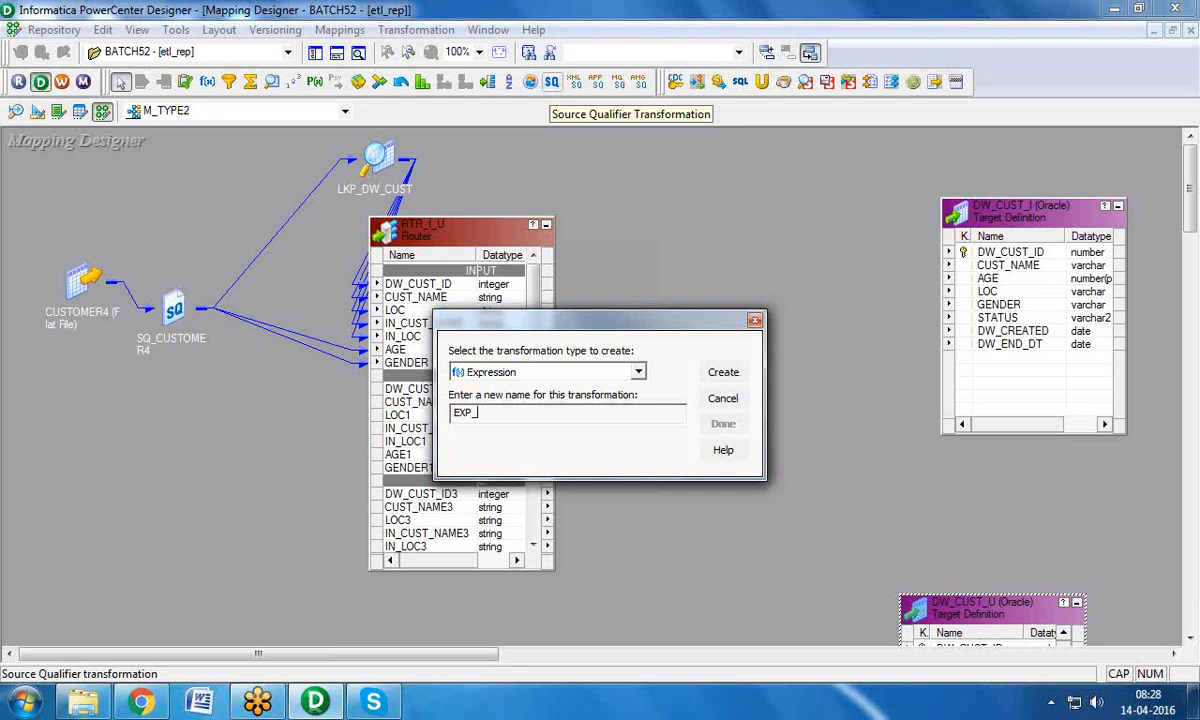
{"action": "type", "text": "XP_I"}
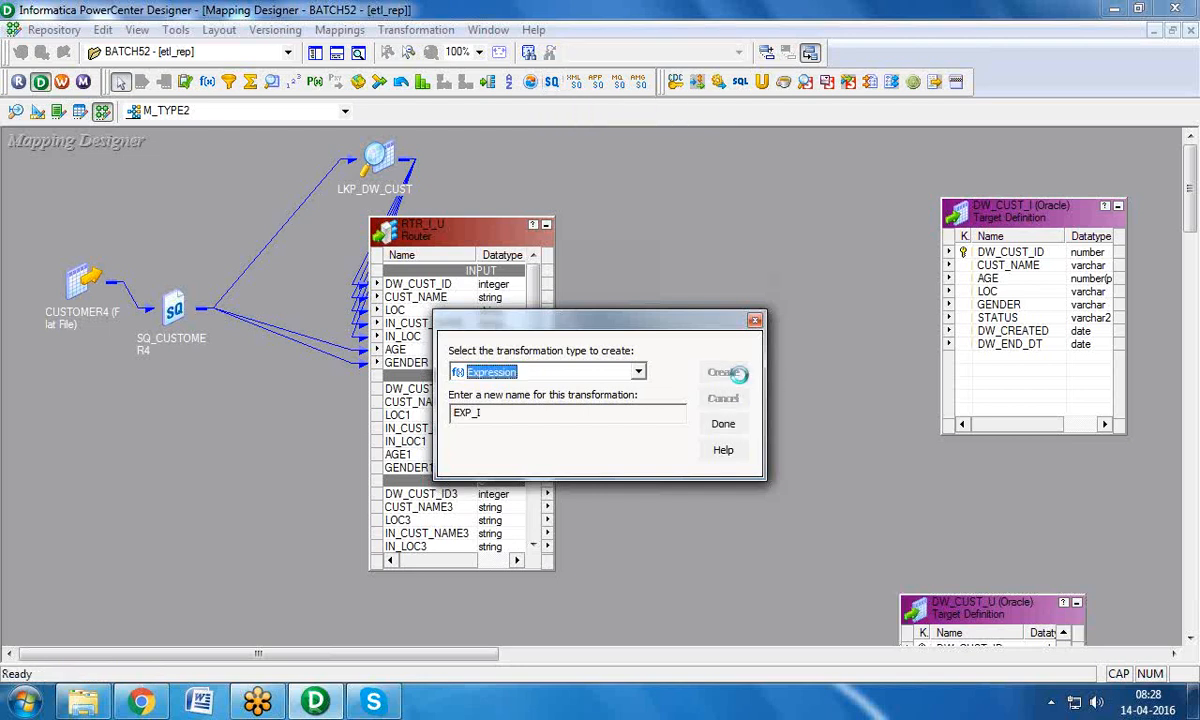
{"action": "left_click", "coordinate": [724, 372]}
{"action": "left_click", "coordinate": [723, 424]}
{"action": "left_click_drag", "start_coordinate": [238, 240], "coordinate": [770, 282]}
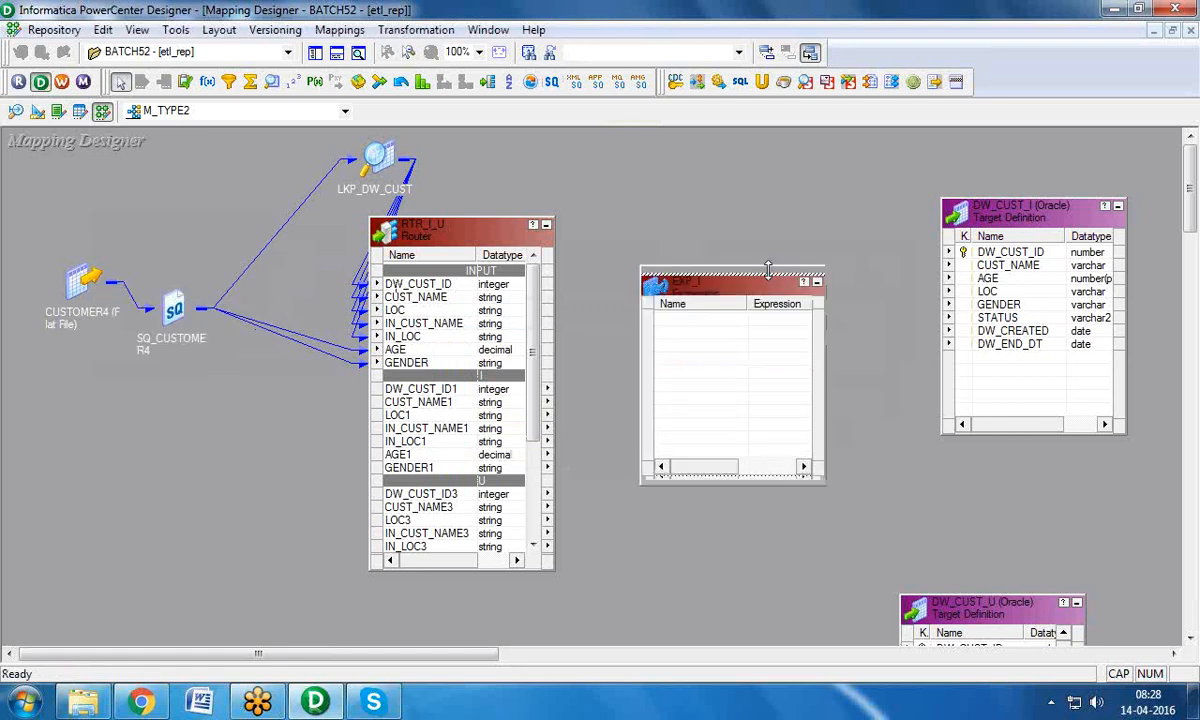
Step: Create a Sequence Generator transformation named SEQ_CUST_ID
{"action": "left_click", "coordinate": [1003, 256]}
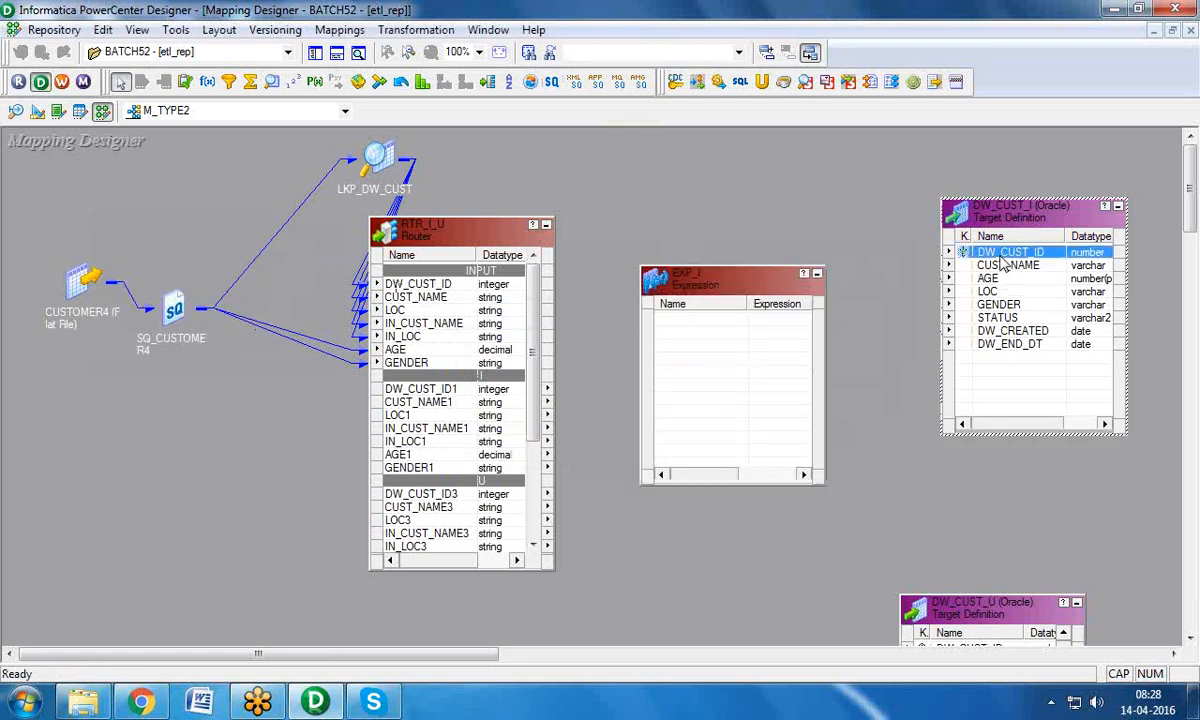
{"action": "left_click", "coordinate": [415, 29]}
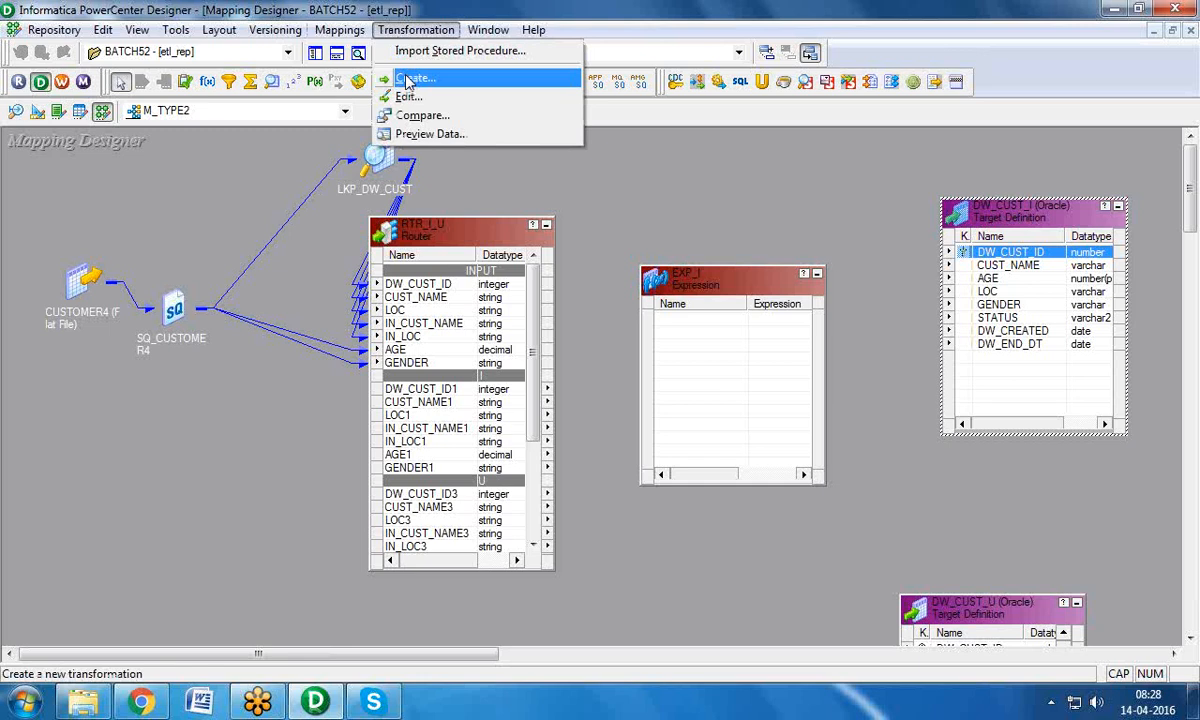
{"action": "left_click", "coordinate": [408, 79]}
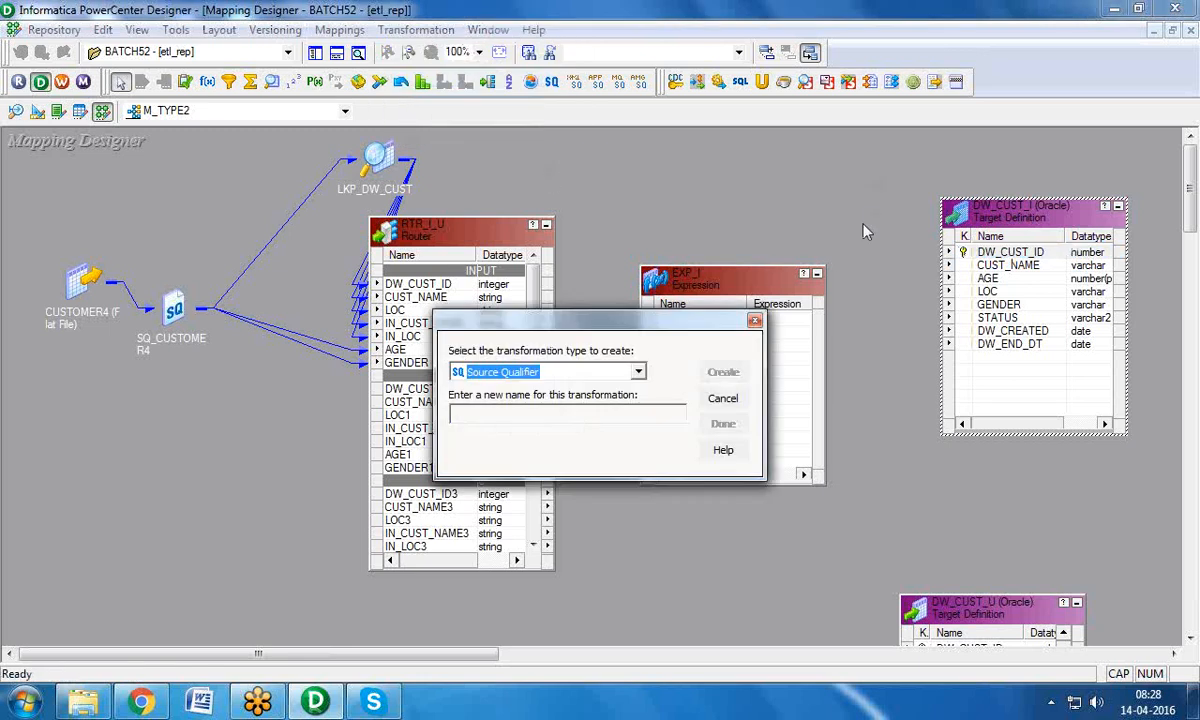
{"action": "key", "text": "d"}
{"action": "key", "text": "s"}
{"action": "key", "text": "s"}
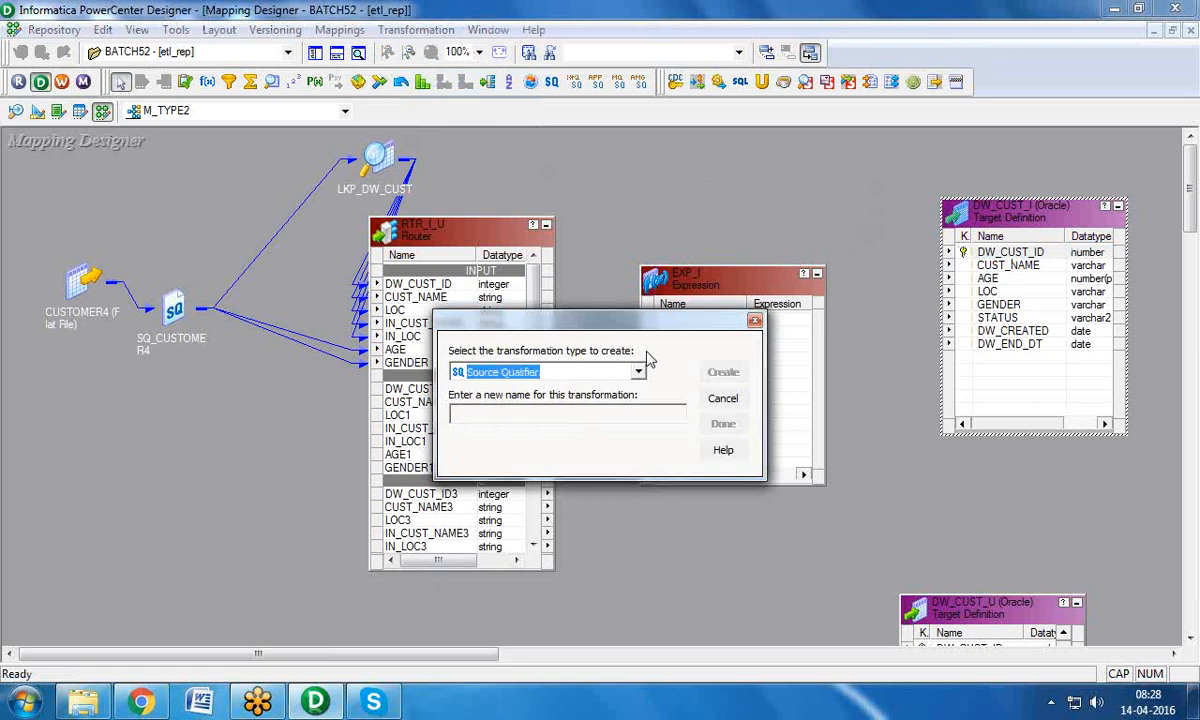
{"action": "key", "text": "s"}
{"action": "key", "text": "Tab"}
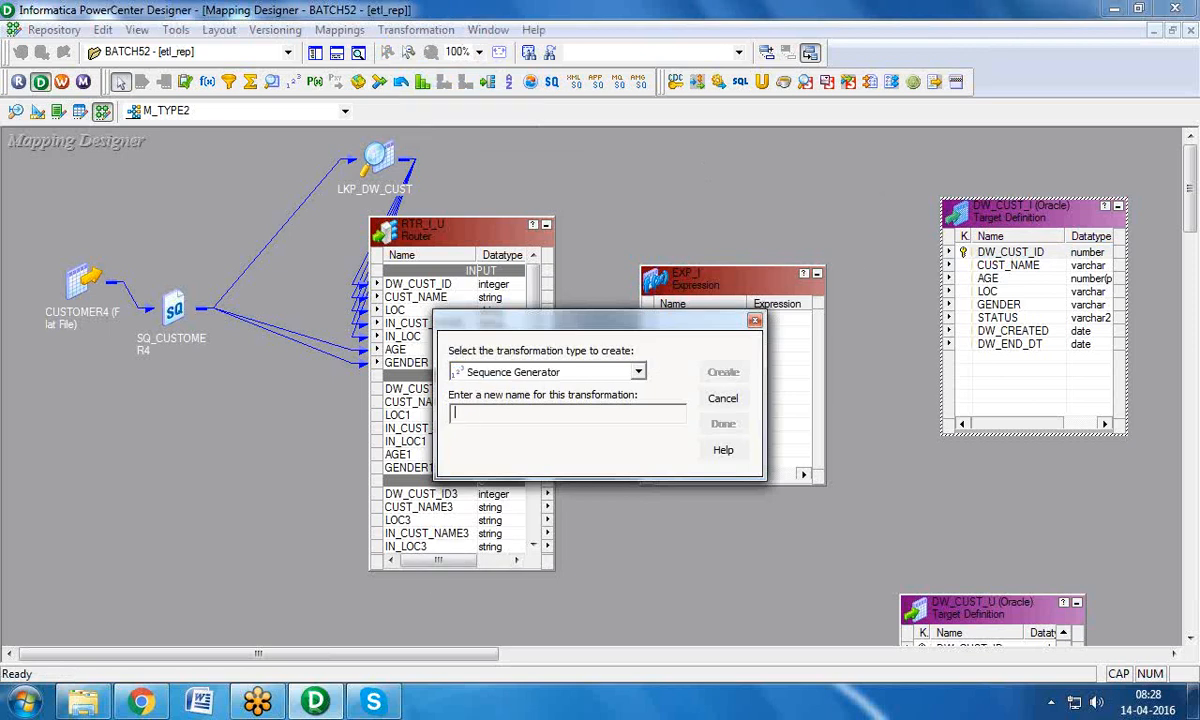
{"action": "type", "text": "SEQ_CUST_ID"}
{"action": "left_click", "coordinate": [720, 370]}
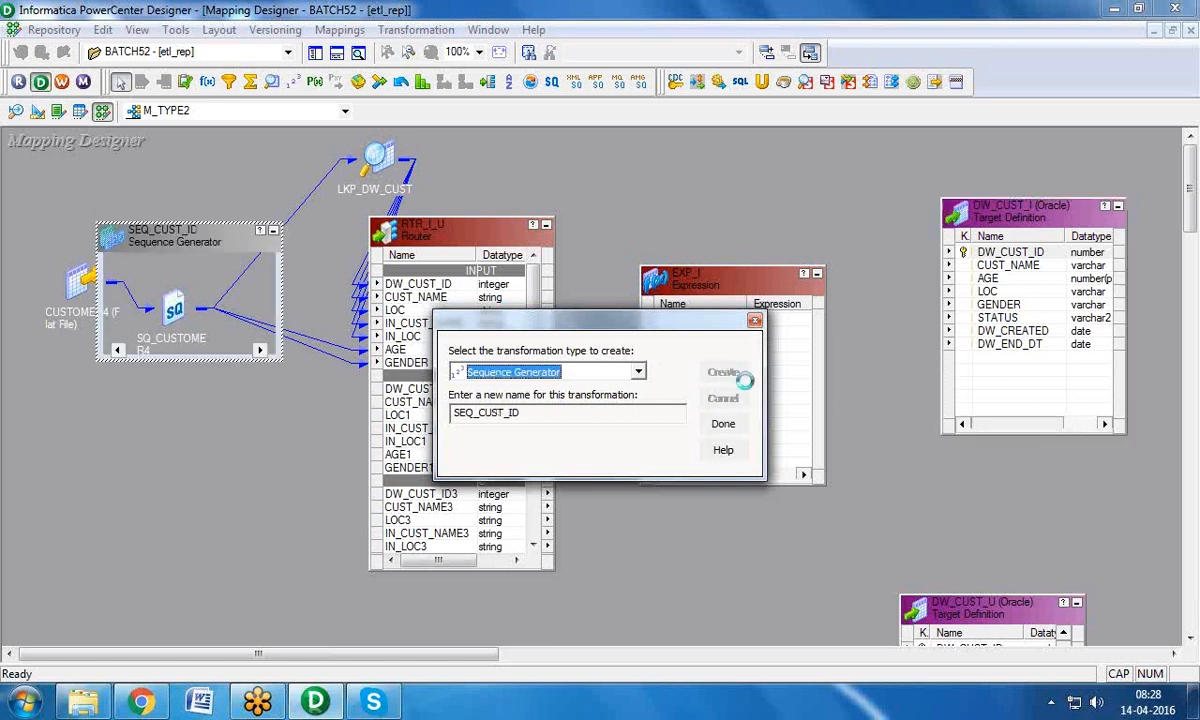
{"action": "left_click", "coordinate": [740, 424]}
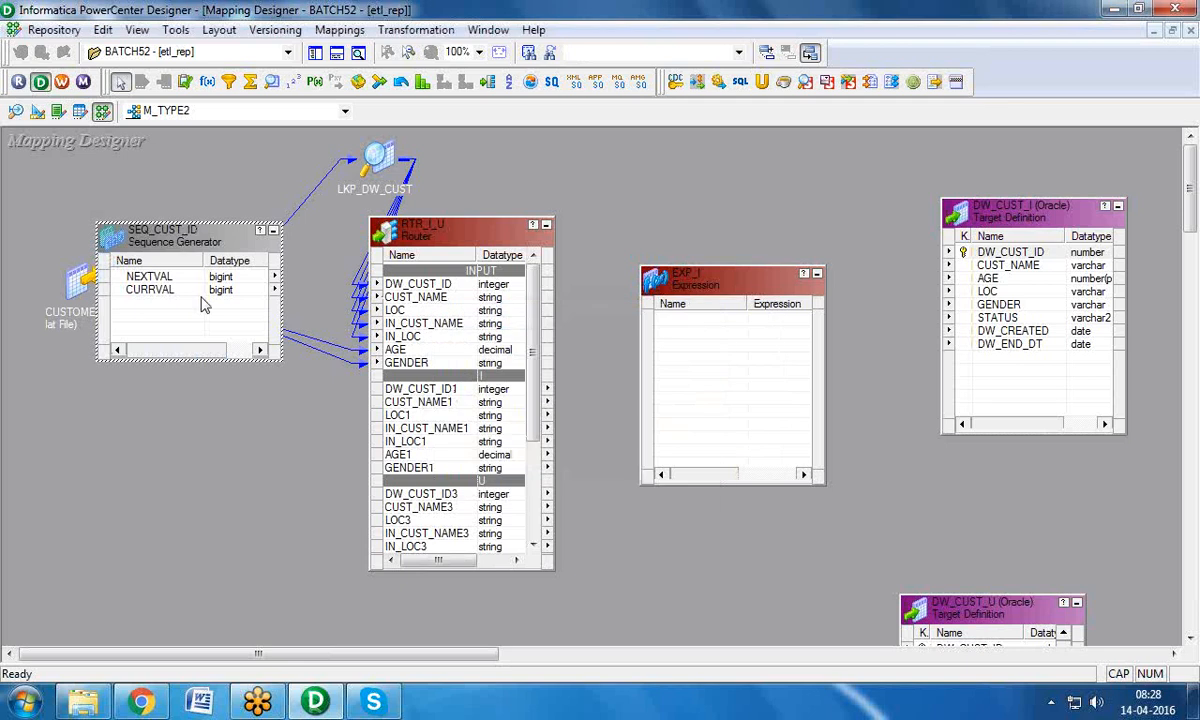
Step: Link NEXTVAL of SEQ_CUST_ID to DW_CUST_ID in DW_CUST_I, then iconize the generator and place it above the router
{"action": "left_click", "coordinate": [145, 277]}
{"action": "left_click_drag", "start_coordinate": [145, 277], "coordinate": [897, 250]}
{"action": "left_click_drag", "start_coordinate": [255, 244], "coordinate": [688, 172]}
{"action": "left_click", "coordinate": [703, 160]}
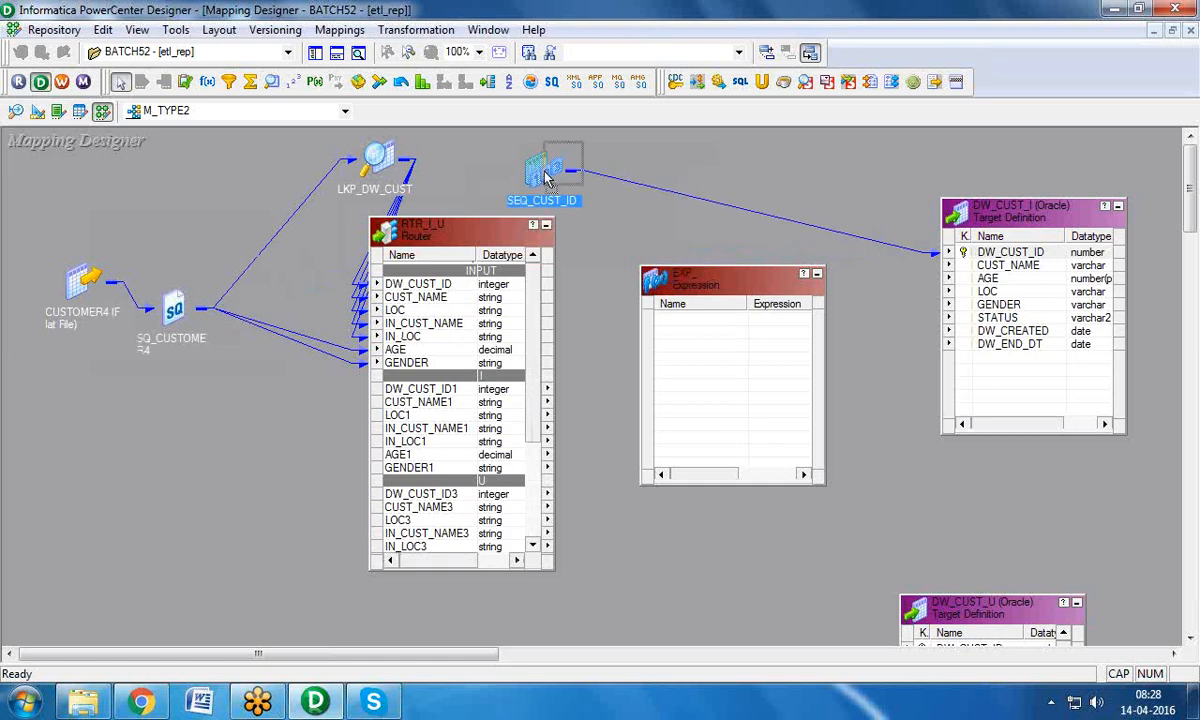
{"action": "scroll", "coordinate": [494, 342], "scroll_direction": "down", "scroll_amount": 2}
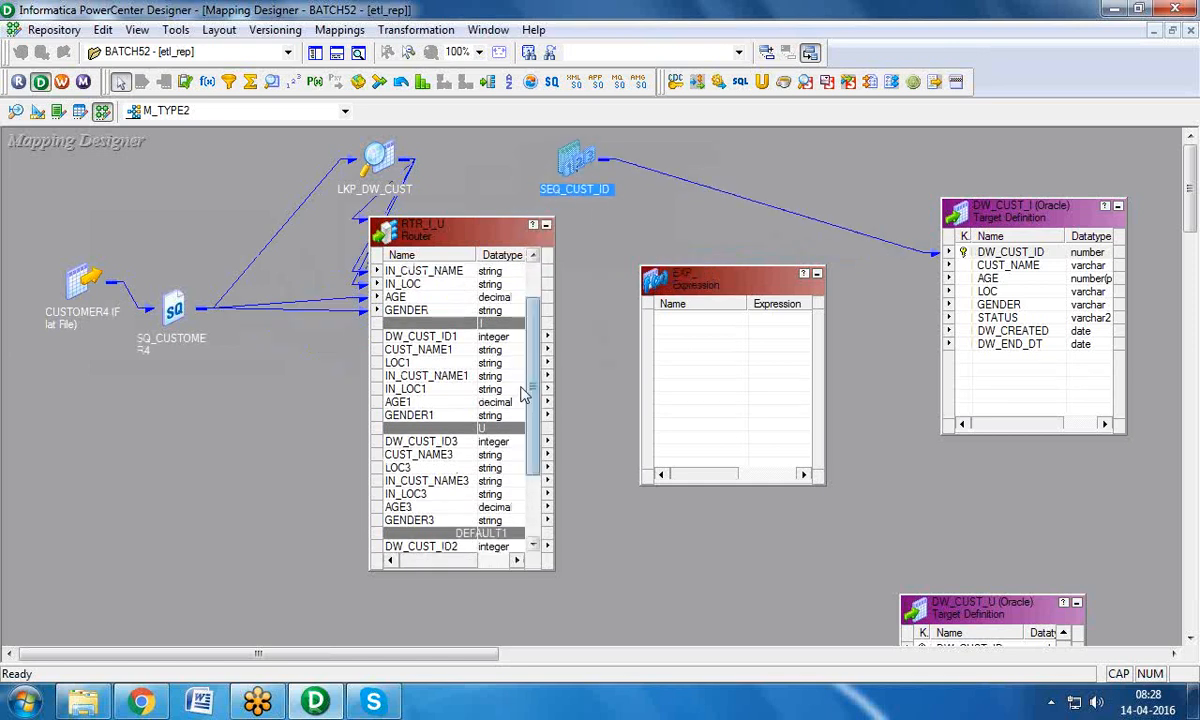
{"action": "left_click", "coordinate": [438, 350]}
{"action": "left_click", "coordinate": [435, 368], "text": "shift"}
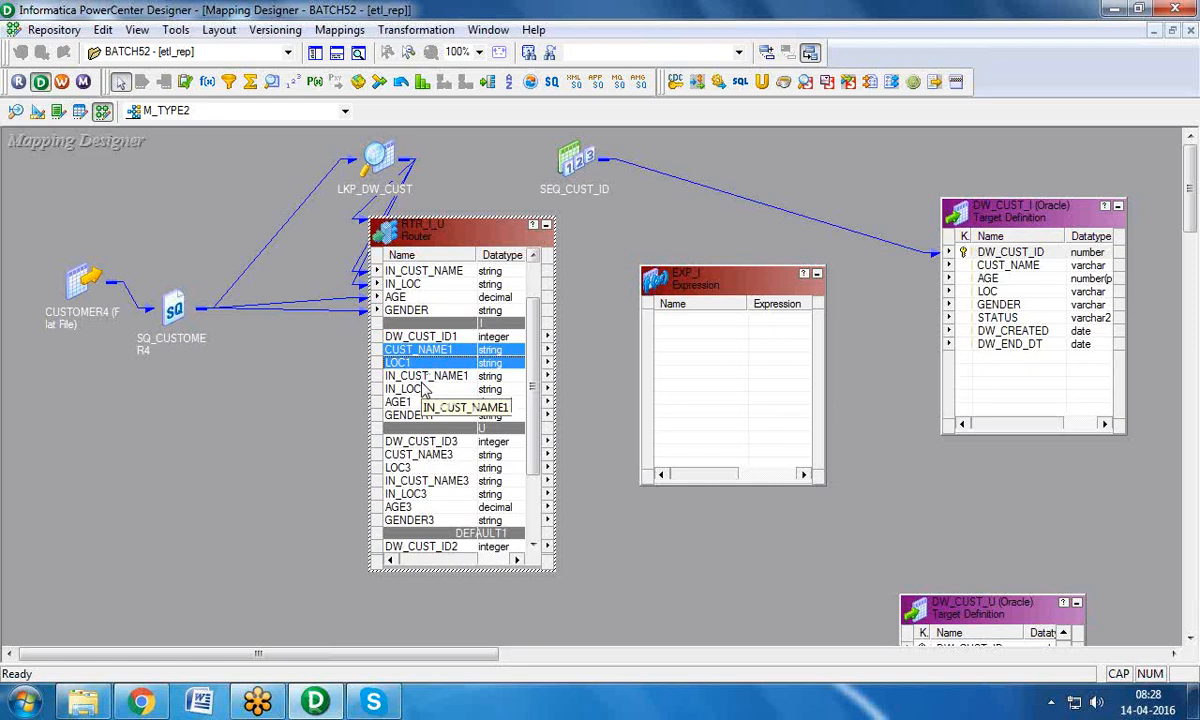
{"action": "left_click", "coordinate": [528, 34]}
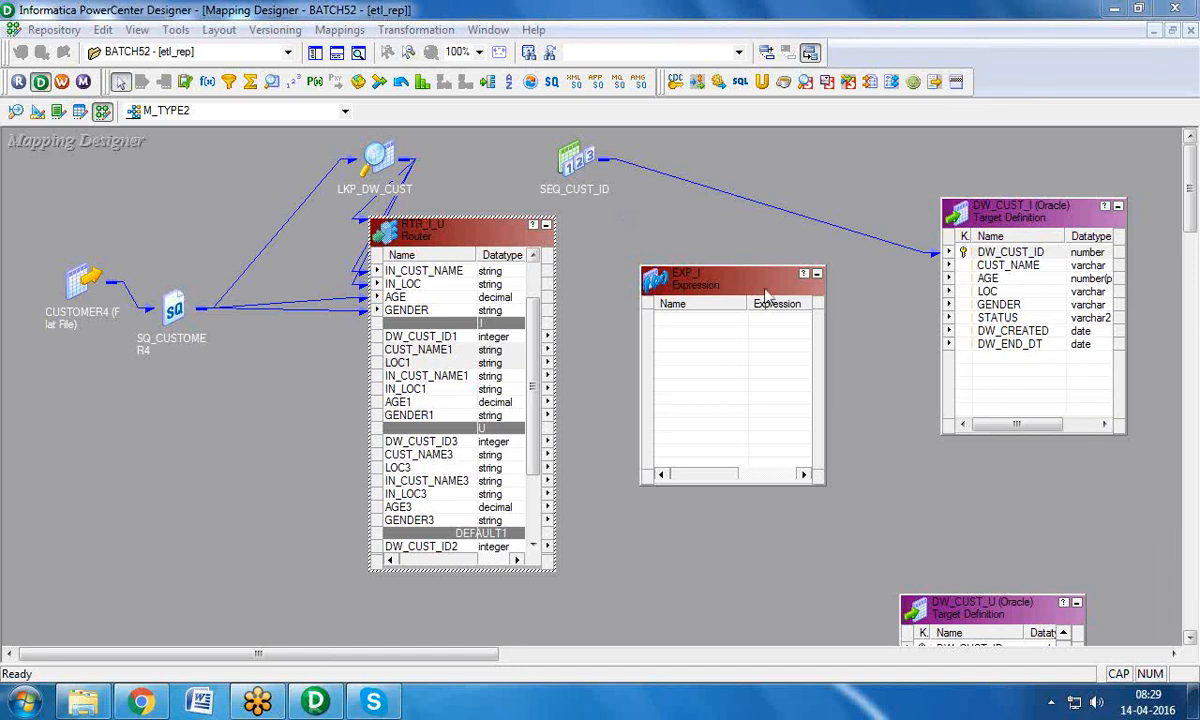
Step: Copy and link IN_CUST_NAME1, IN_LOC1, AGE1 and GENDER1 from the router's I group into EXP_I
{"action": "left_click", "coordinate": [421, 375]}
{"action": "left_click", "coordinate": [425, 390], "text": "shift"}
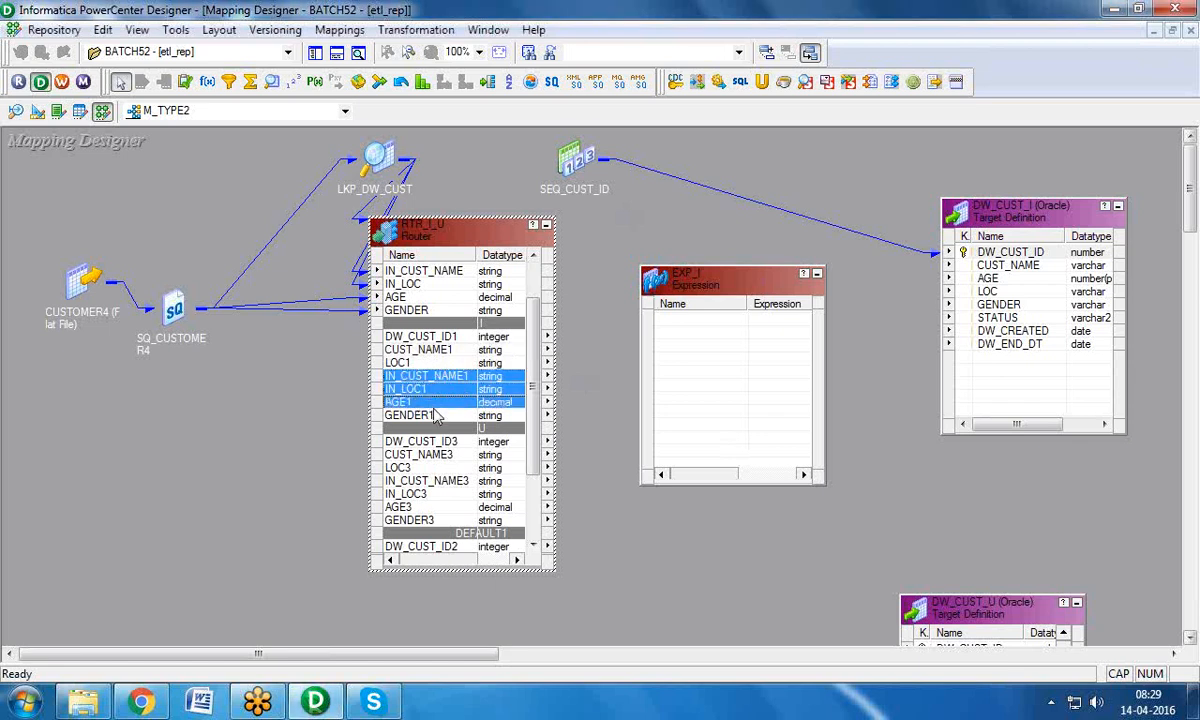
{"action": "left_click", "coordinate": [432, 414], "text": "shift"}
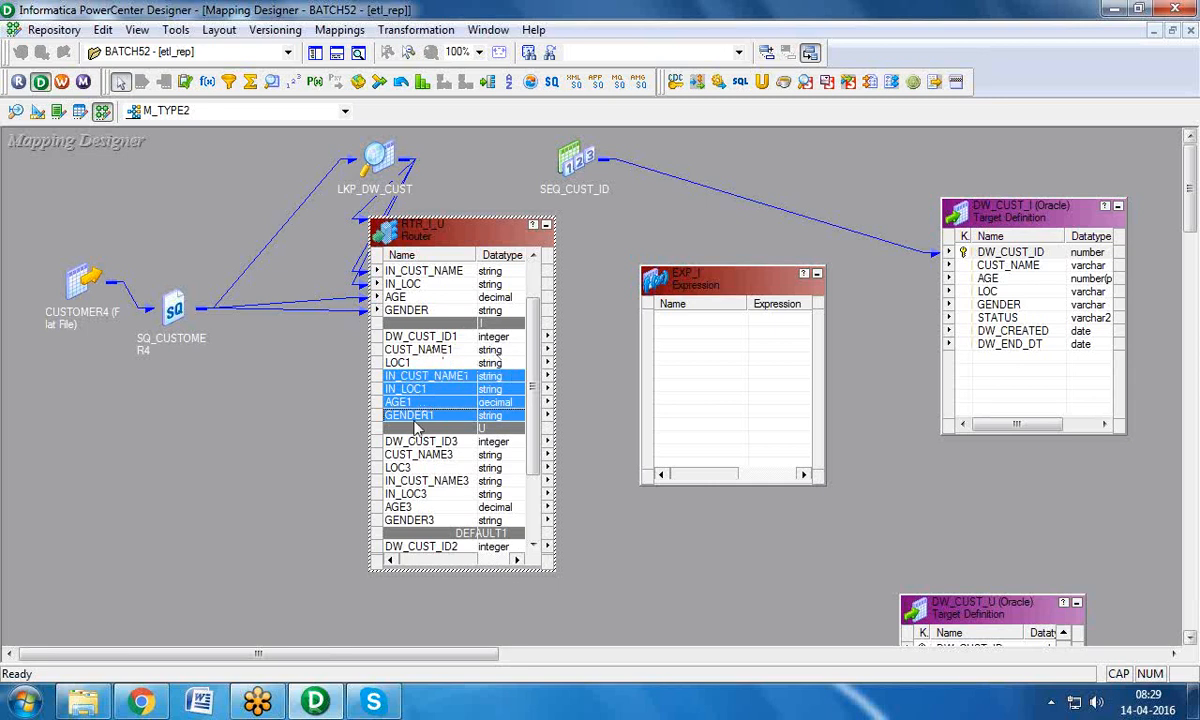
{"action": "left_click_drag", "start_coordinate": [420, 378], "coordinate": [695, 325]}
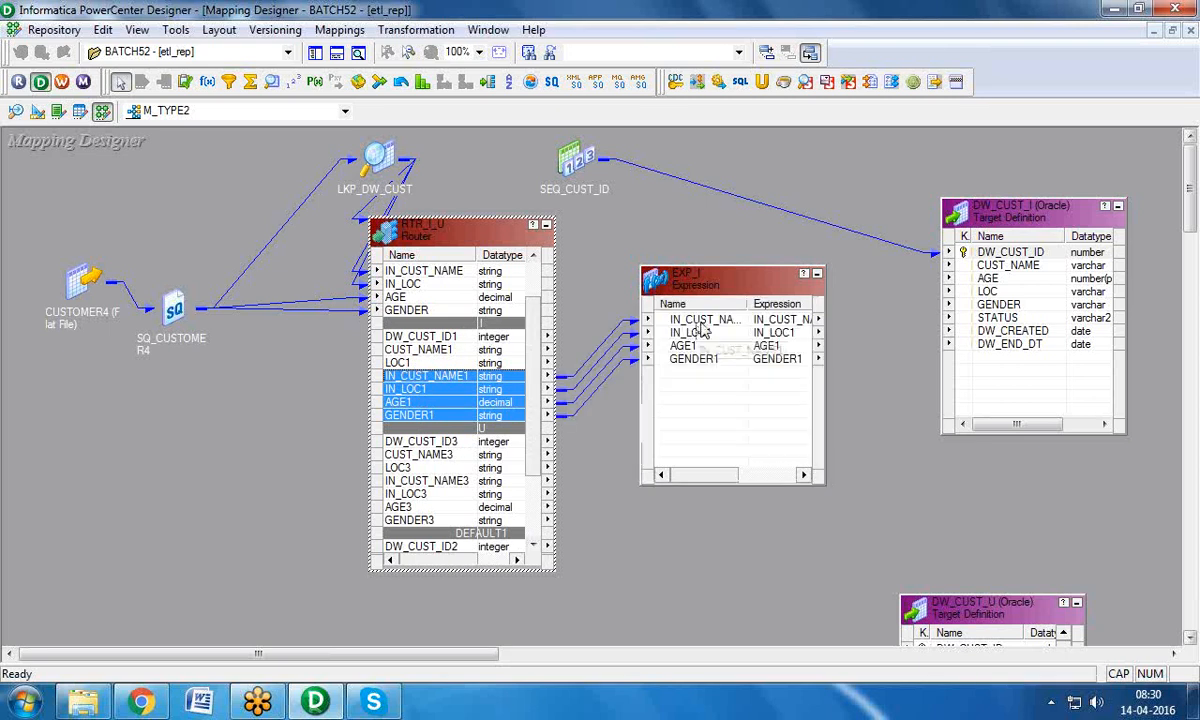
{"action": "left_click", "coordinate": [1005, 318]}
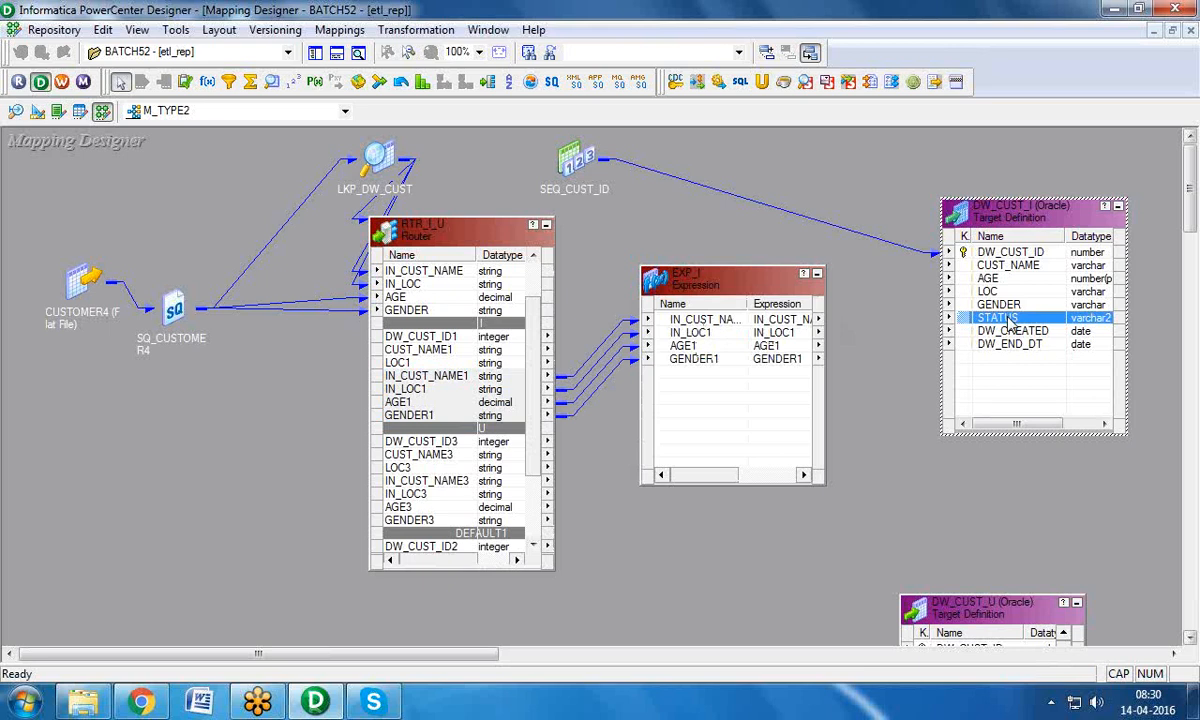
{"action": "left_click", "coordinate": [1011, 332]}
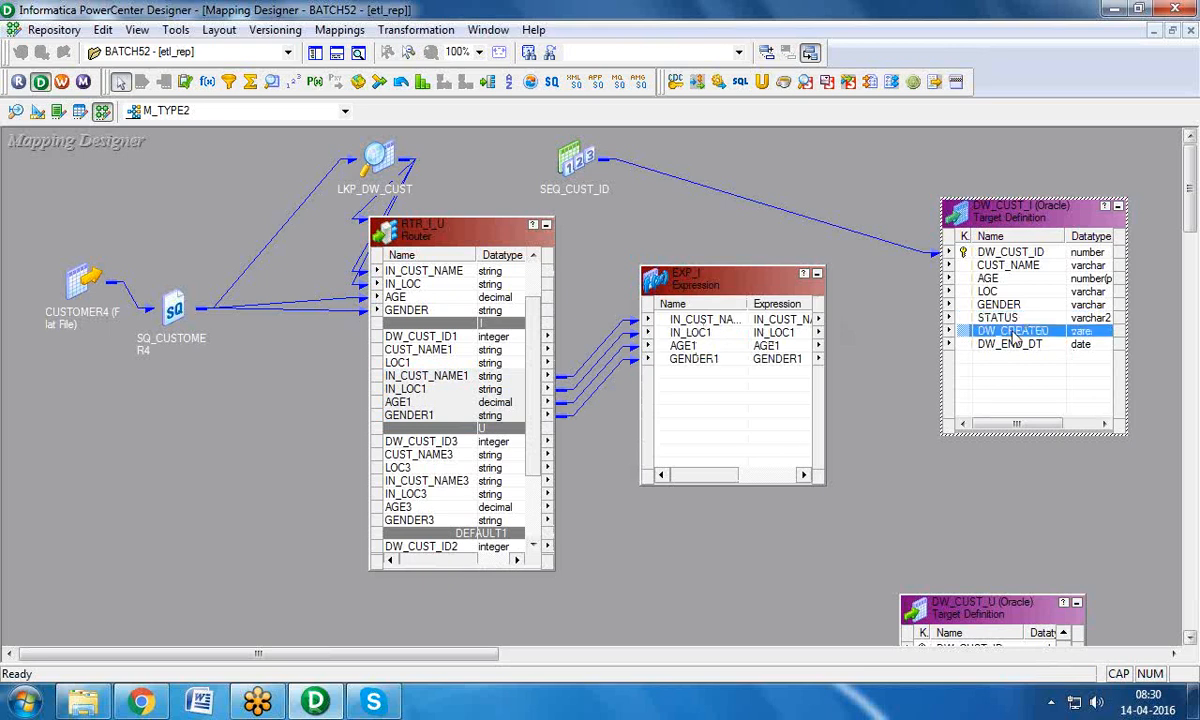
{"action": "left_click", "coordinate": [1014, 345]}
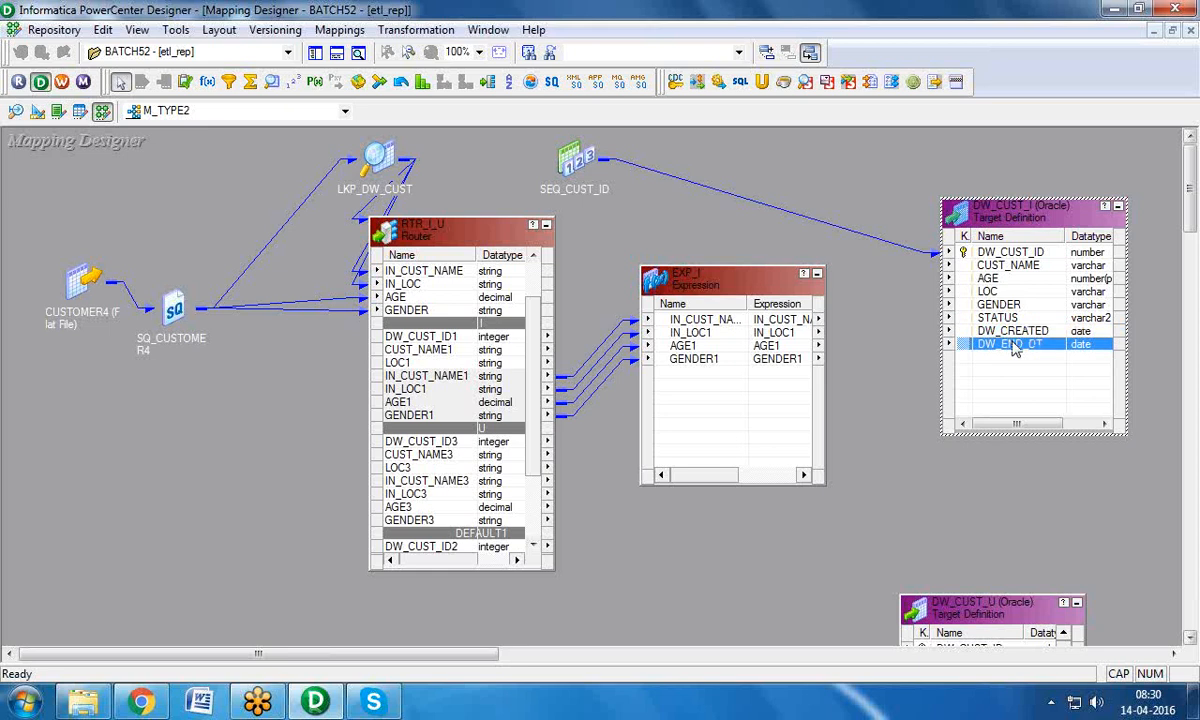
Step: Add two new ports to the EXP_I expression and name the first one STATUS
{"action": "double_click", "coordinate": [655, 350]}
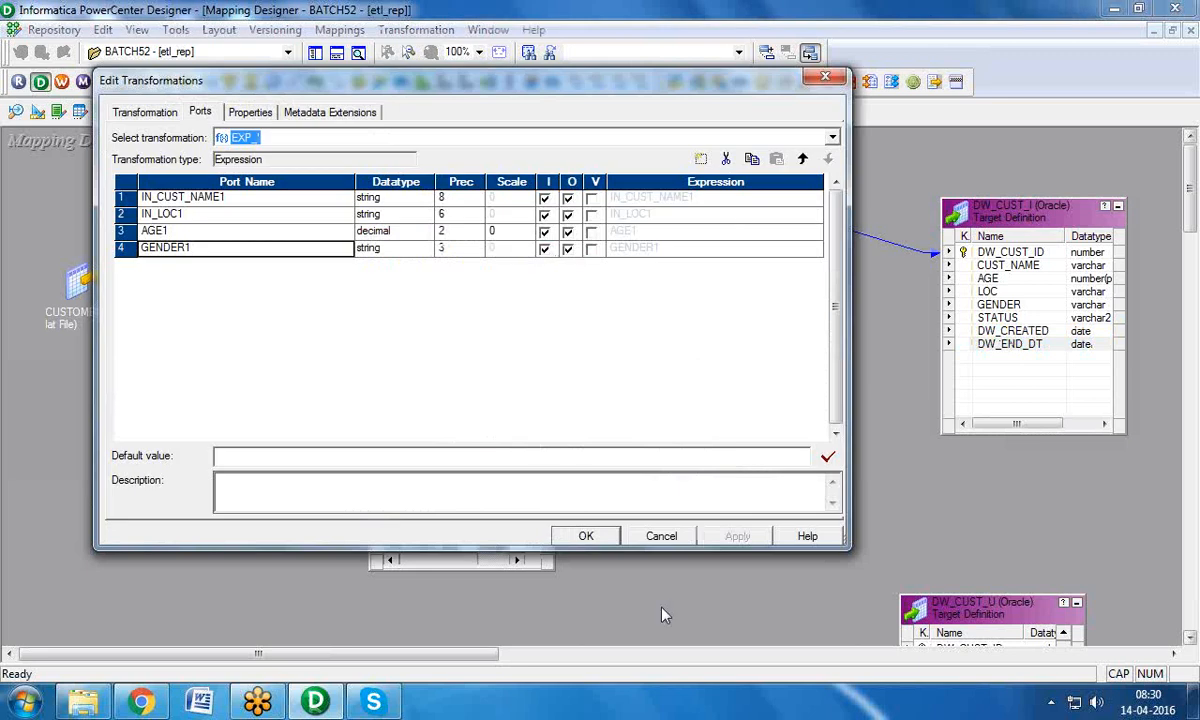
{"action": "left_click", "coordinate": [701, 158]}
{"action": "left_click", "coordinate": [701, 158]}
{"action": "double_click", "coordinate": [170, 264]}
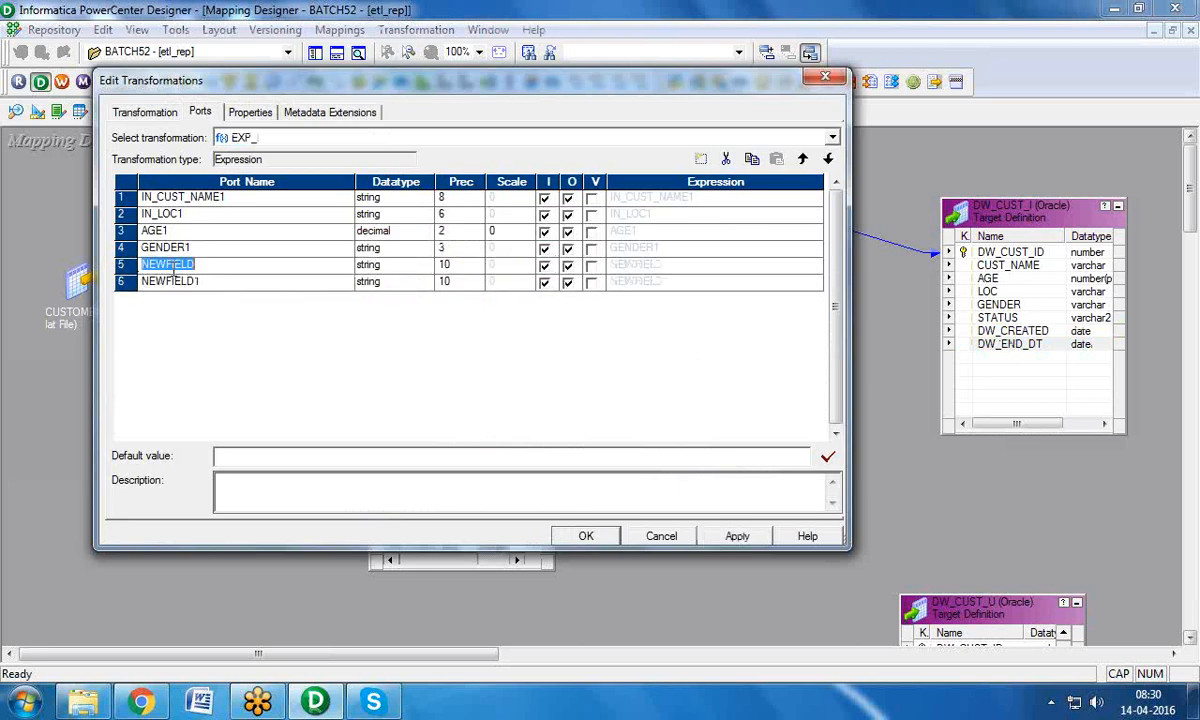
{"action": "type", "text": "STATUS"}
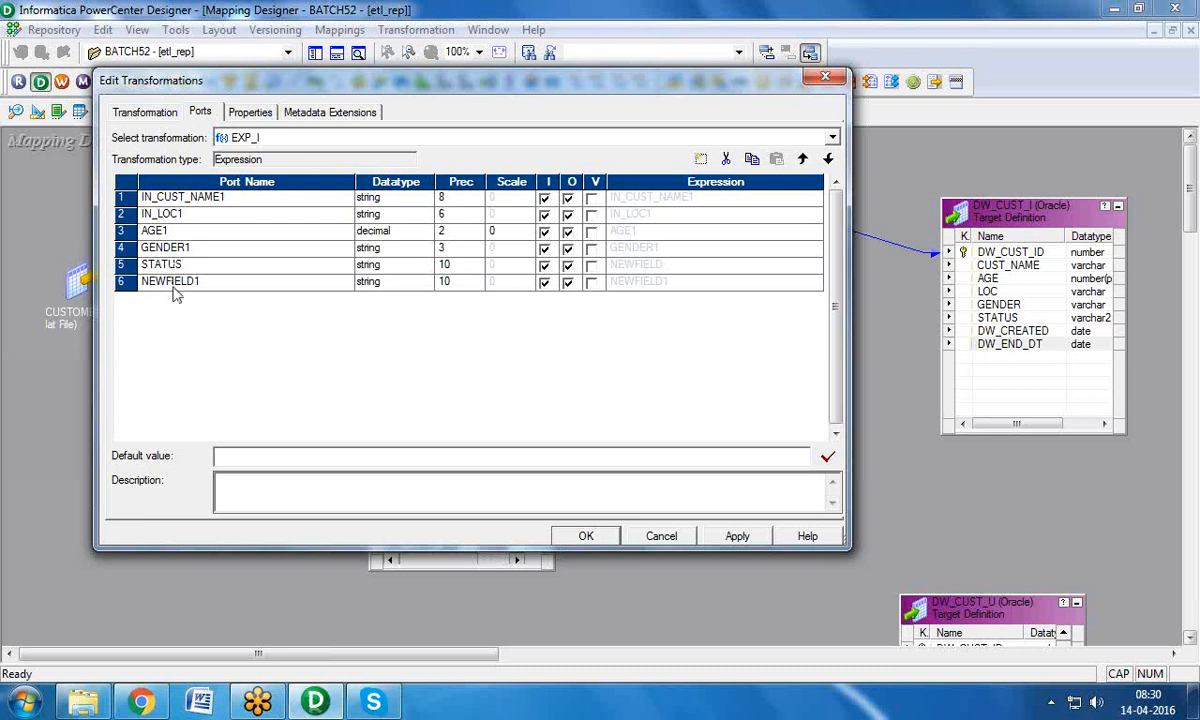
Step: Rename the second new port in EXP_I to CREATED_DT and open its datatype choices
{"action": "left_click", "coordinate": [173, 284]}
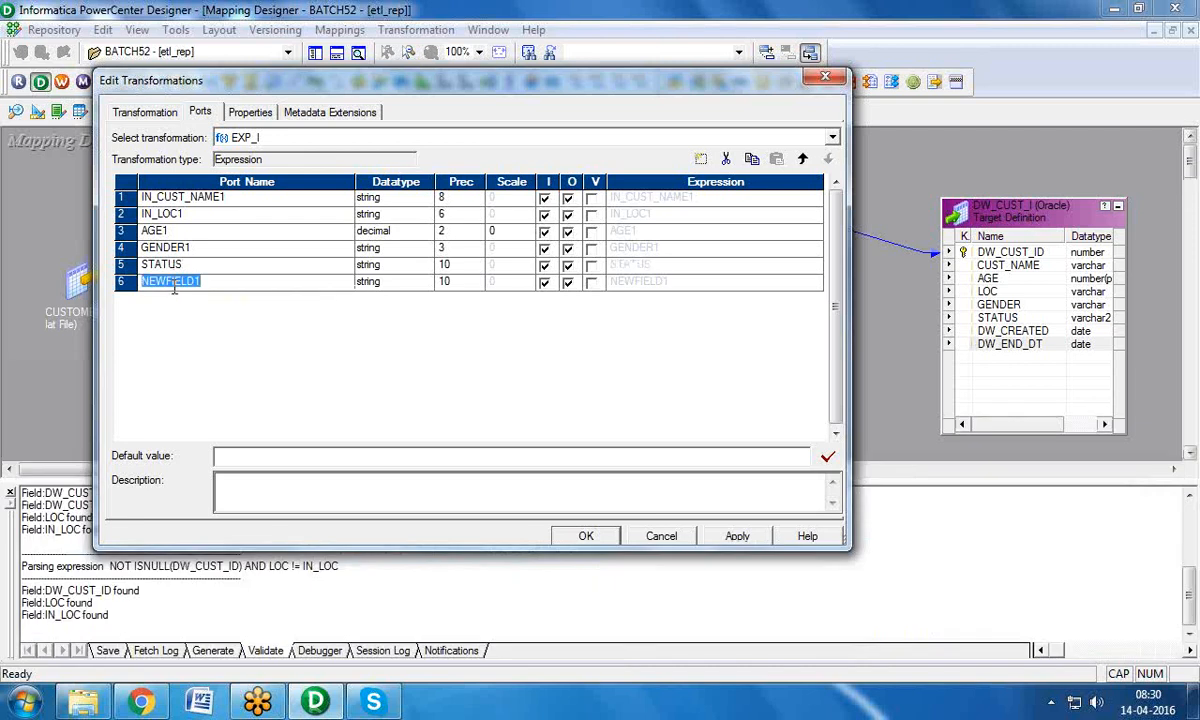
{"action": "type", "text": "CREATED_DT"}
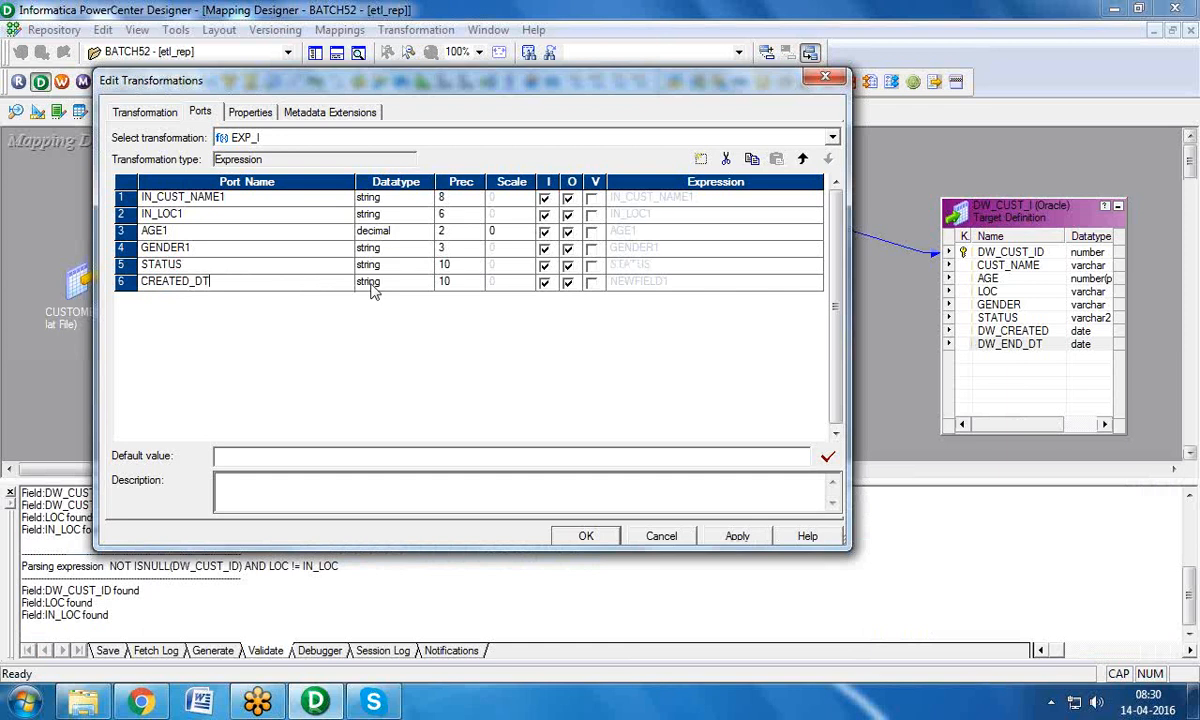
{"action": "left_click", "coordinate": [365, 282]}
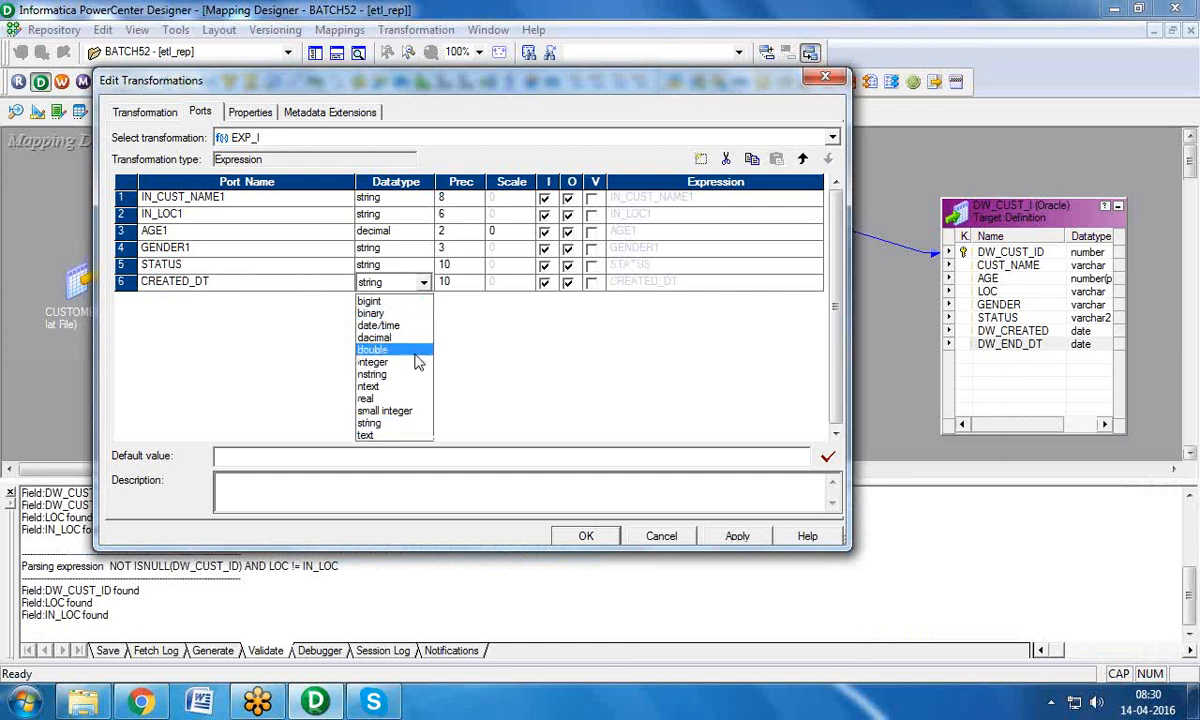
Step: Set the CREATED_DT port's datatype to date/time and make the STATUS and CREATED_DT ports output-only
{"action": "left_click", "coordinate": [392, 326]}
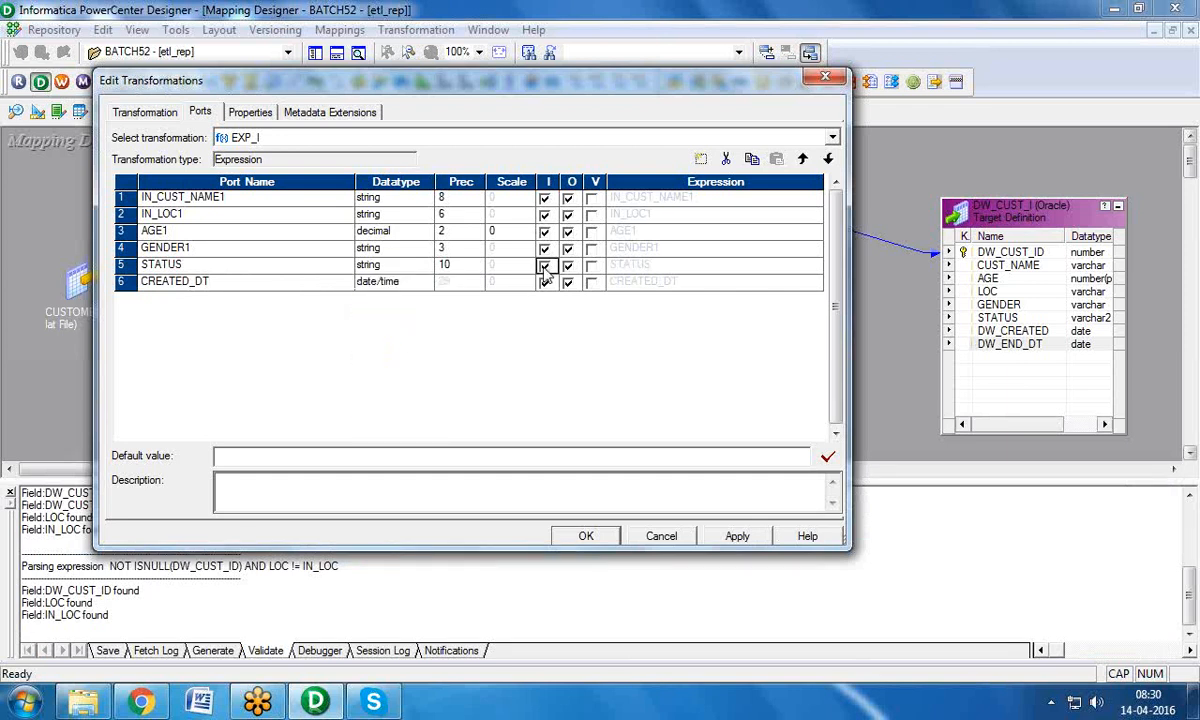
{"action": "left_click", "coordinate": [544, 264]}
{"action": "left_click", "coordinate": [544, 281]}
Step: Set the STATUS port's expression in EXP_I to 'ACTIVE'
{"action": "double_click", "coordinate": [813, 266]}
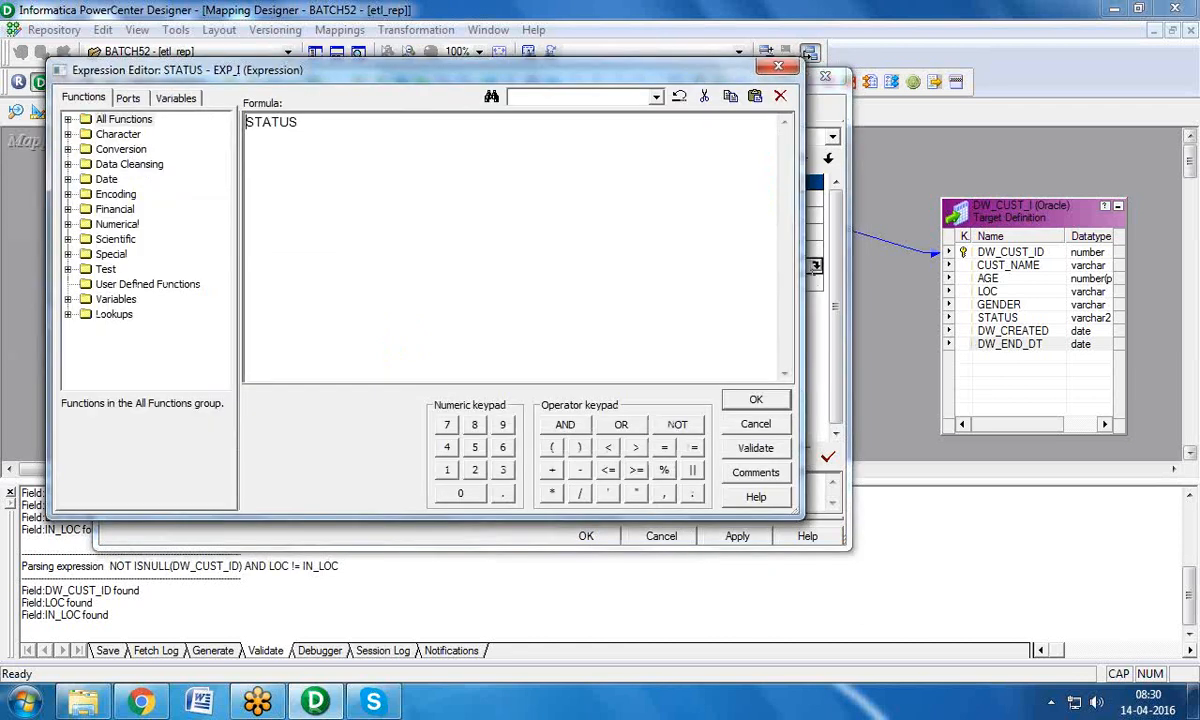
{"action": "type", "text": "'ACTIVE"}
{"action": "left_click", "coordinate": [756, 399]}
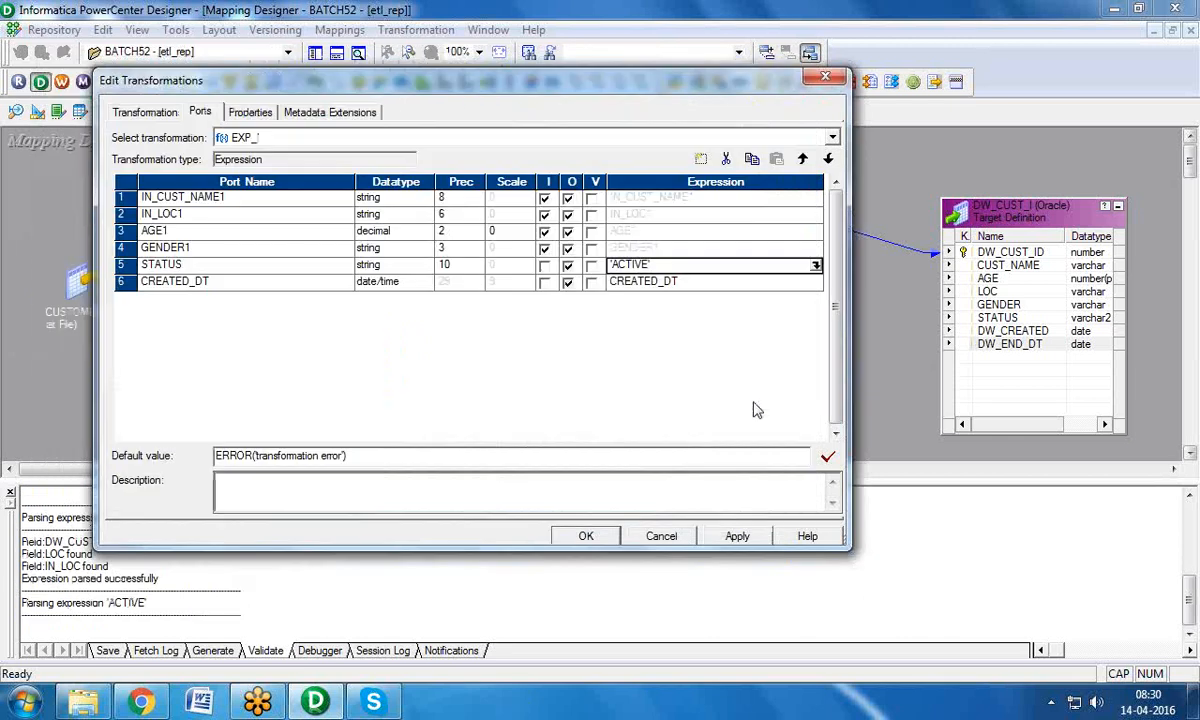
Step: Set the CREATED_DT port's expression to SYSDATE and save the EXP_I changes
{"action": "double_click", "coordinate": [815, 281]}
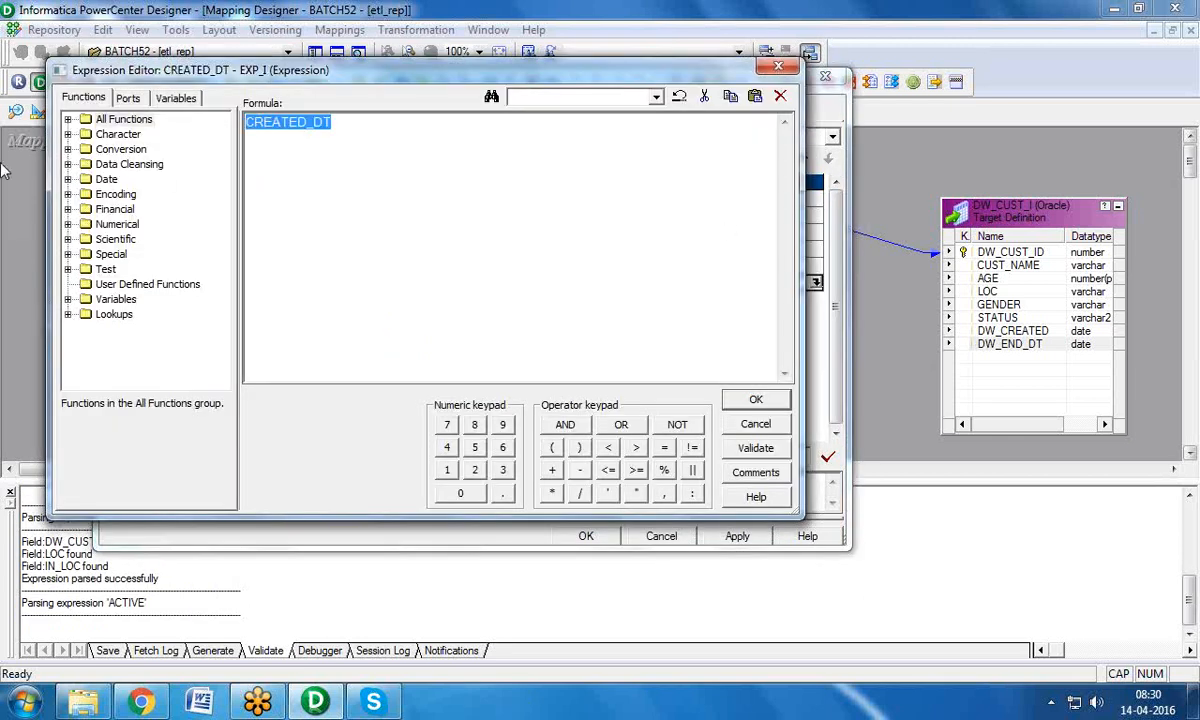
{"action": "type", "text": "S"}
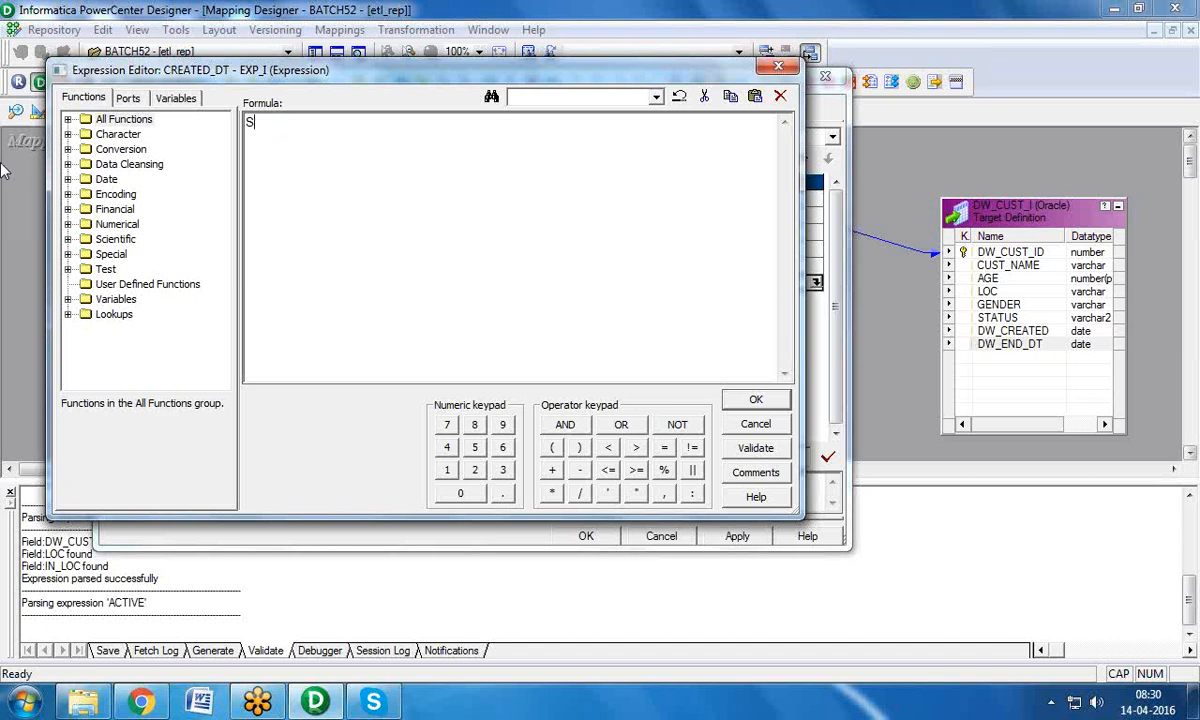
{"action": "type", "text": "YSDATE"}
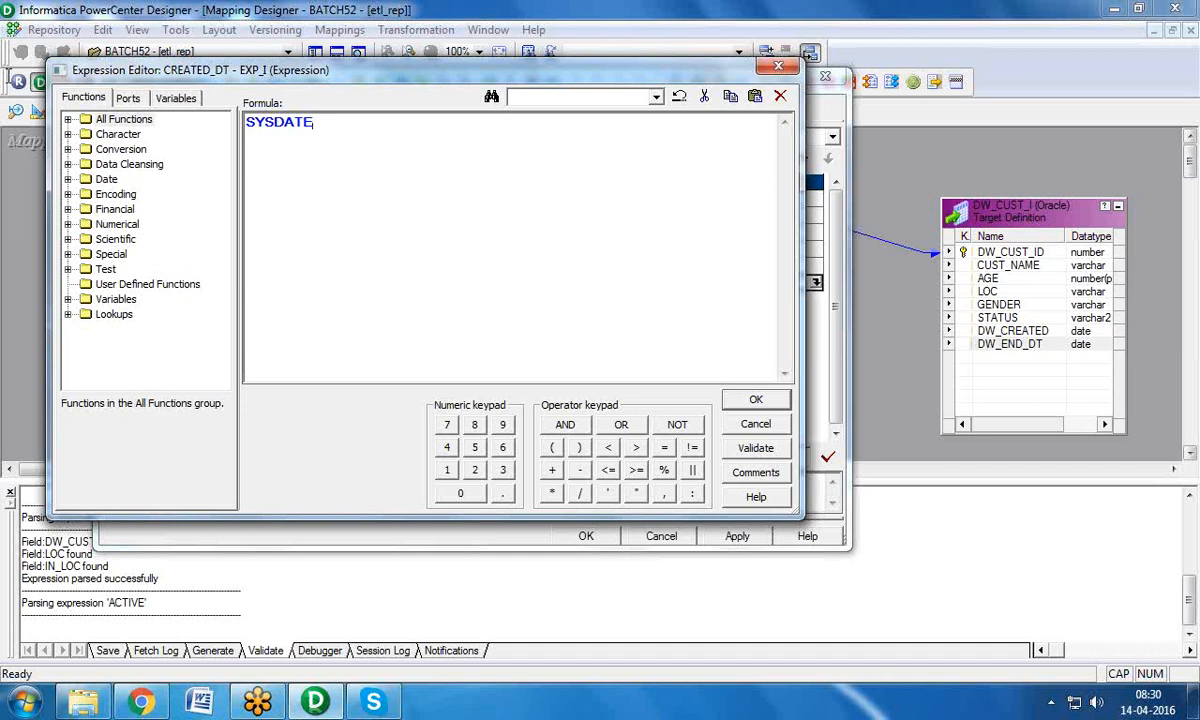
{"action": "left_click", "coordinate": [780, 405]}
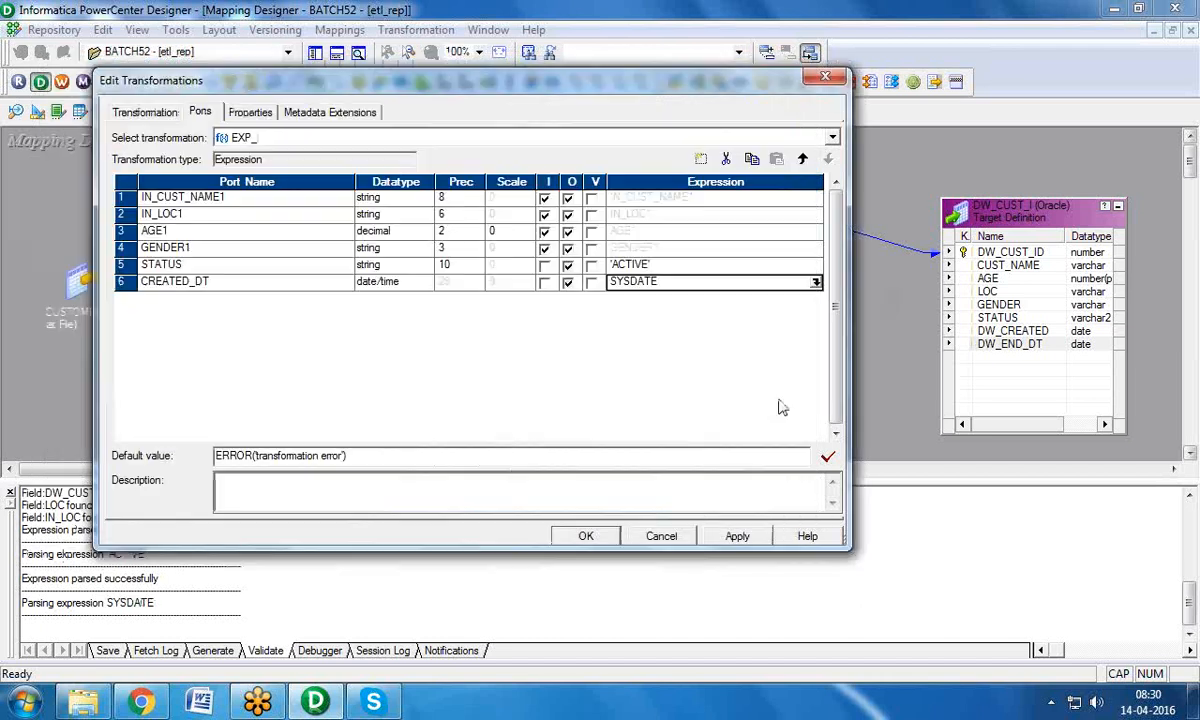
{"action": "left_click", "coordinate": [737, 536]}
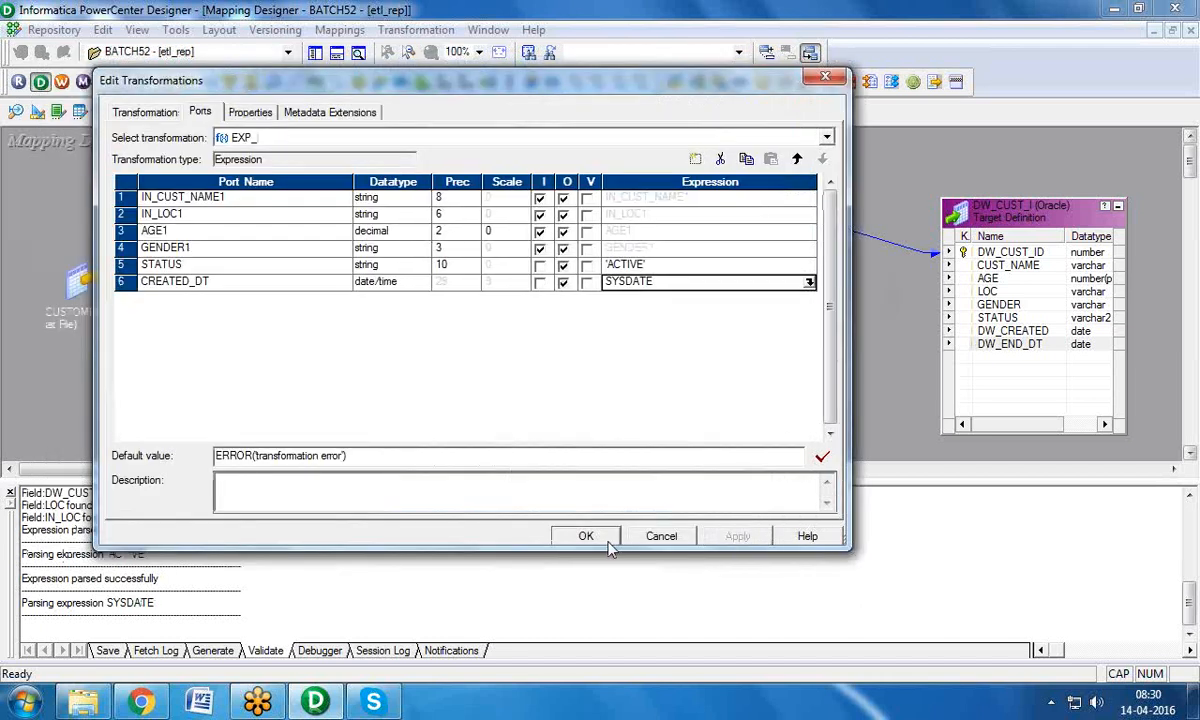
{"action": "left_click", "coordinate": [586, 536]}
Step: Hide the output window and shift the RTR_I_U router and EXP_I expression away from the DW_CUST_I target to free up space
{"action": "left_click", "coordinate": [315, 53]}
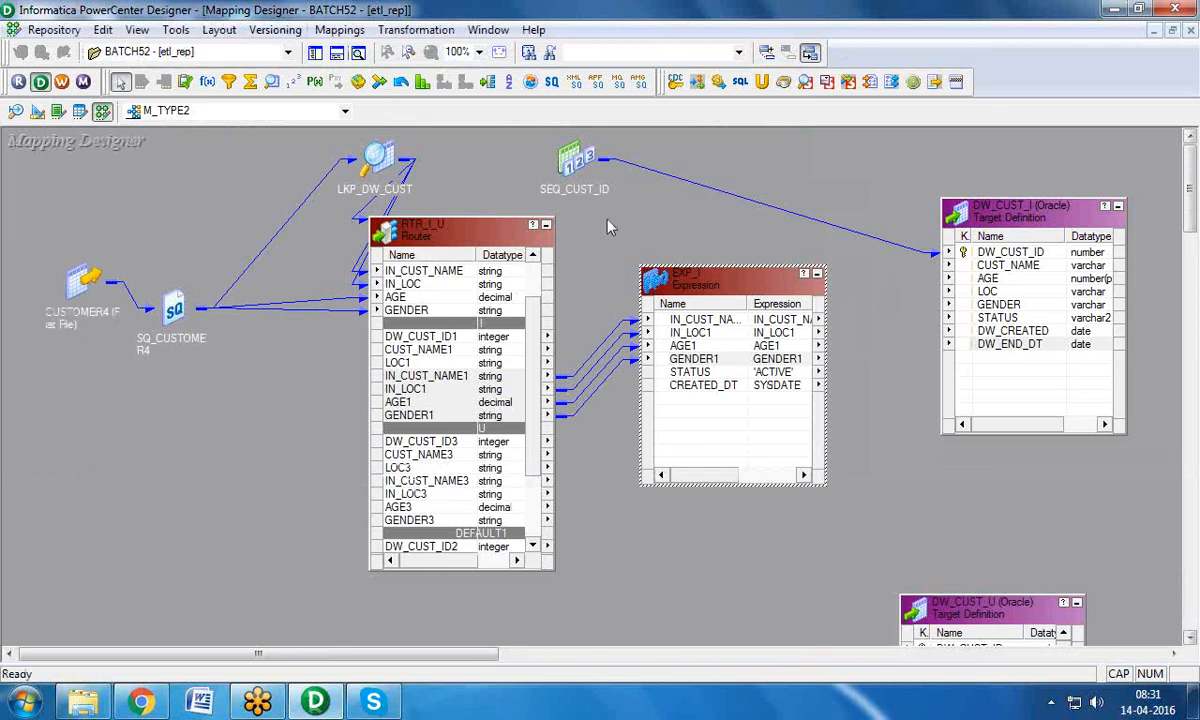
{"action": "left_click_drag", "start_coordinate": [480, 245], "coordinate": [287, 286]}
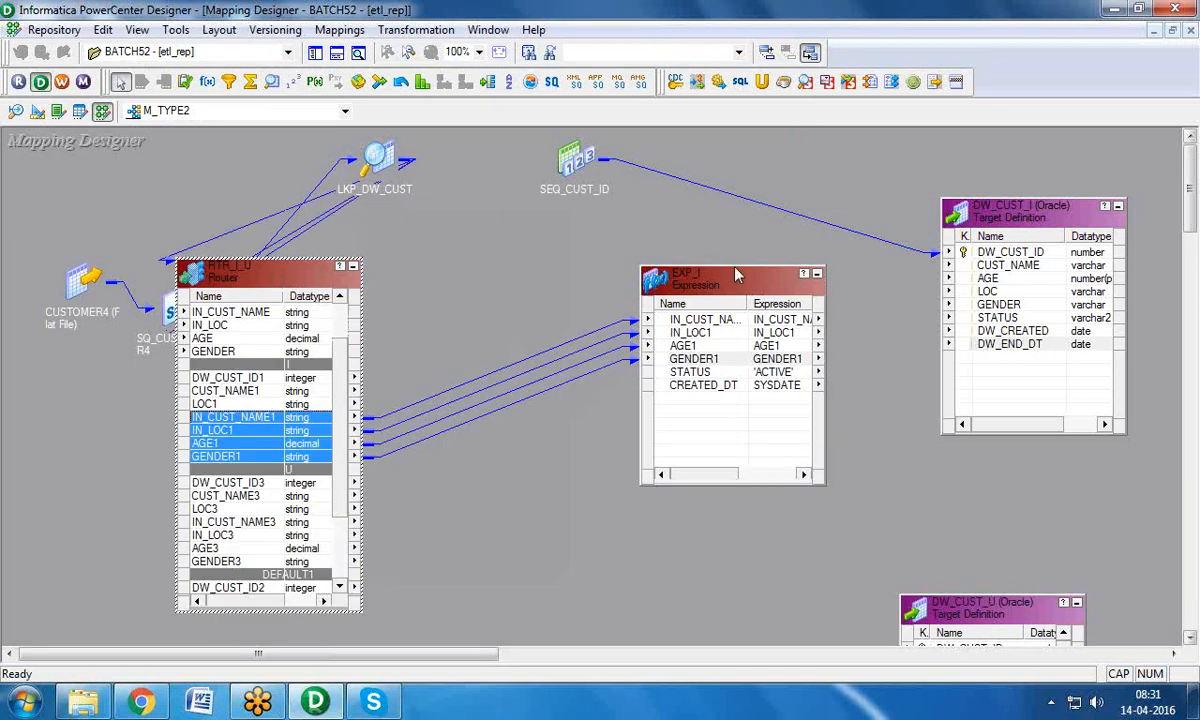
{"action": "left_click_drag", "start_coordinate": [525, 311], "coordinate": [525, 311]}
Step: Create an Update Strategy transformation named UPD_I
{"action": "left_click", "coordinate": [415, 29]}
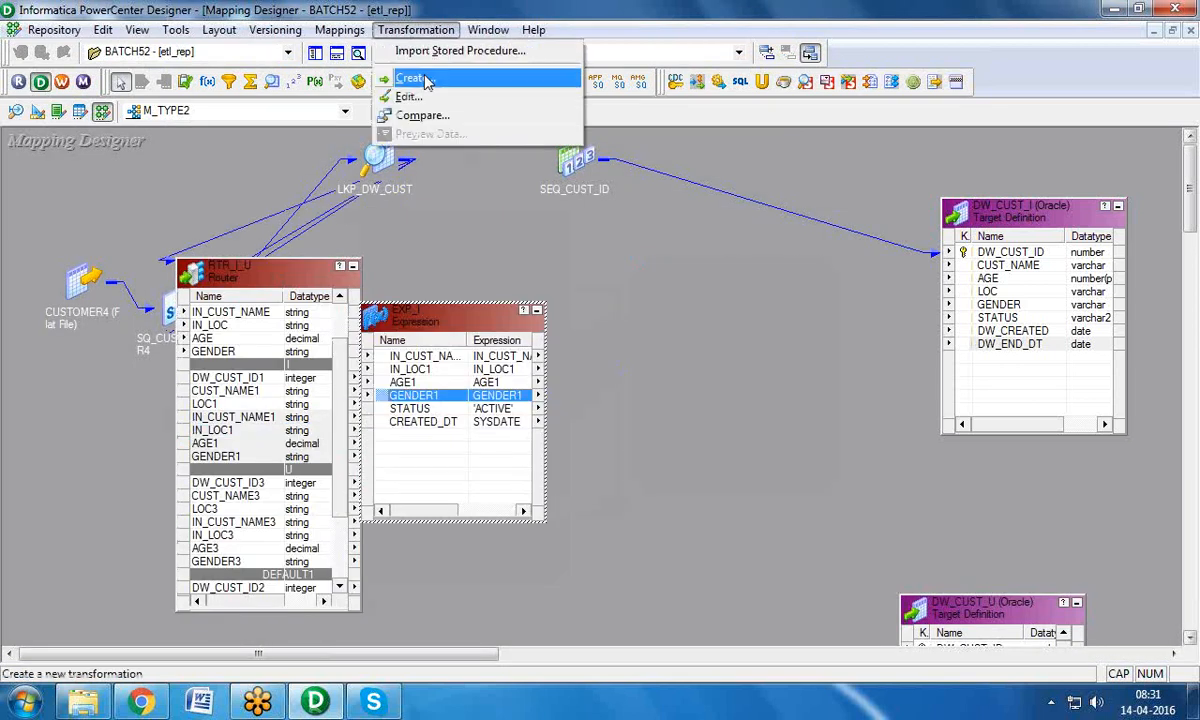
{"action": "left_click", "coordinate": [420, 79]}
{"action": "key", "text": "u"}
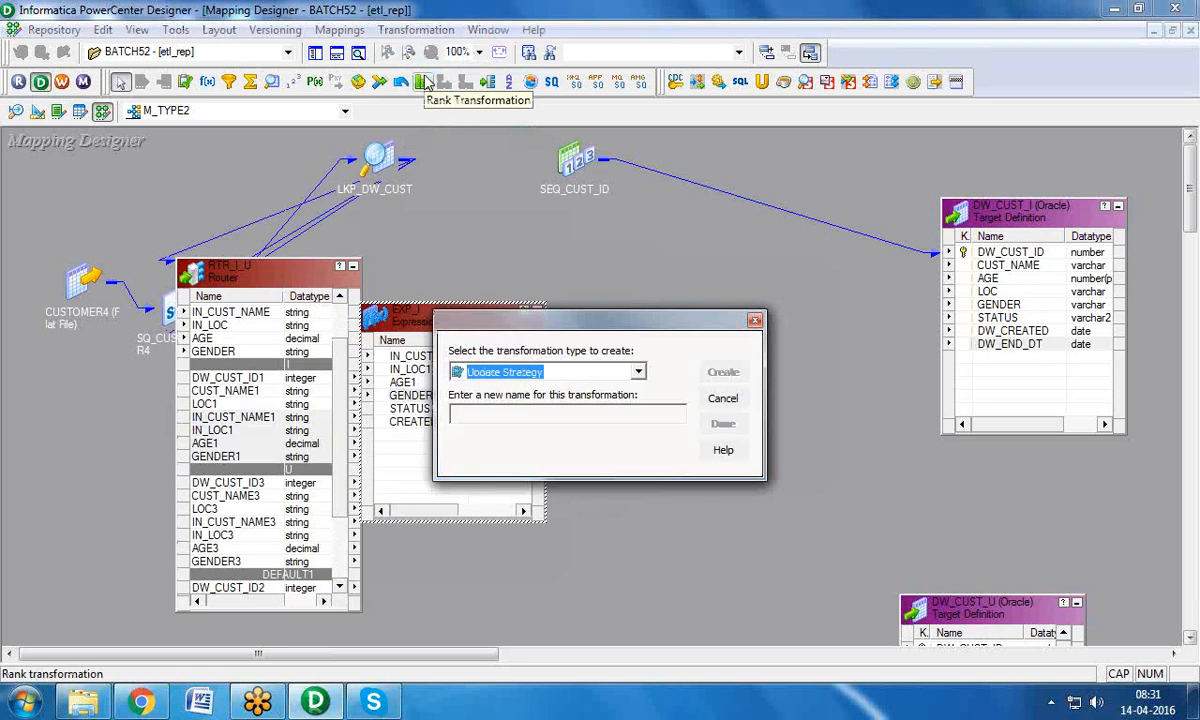
{"action": "key", "text": "Tab"}
{"action": "type", "text": "U"}
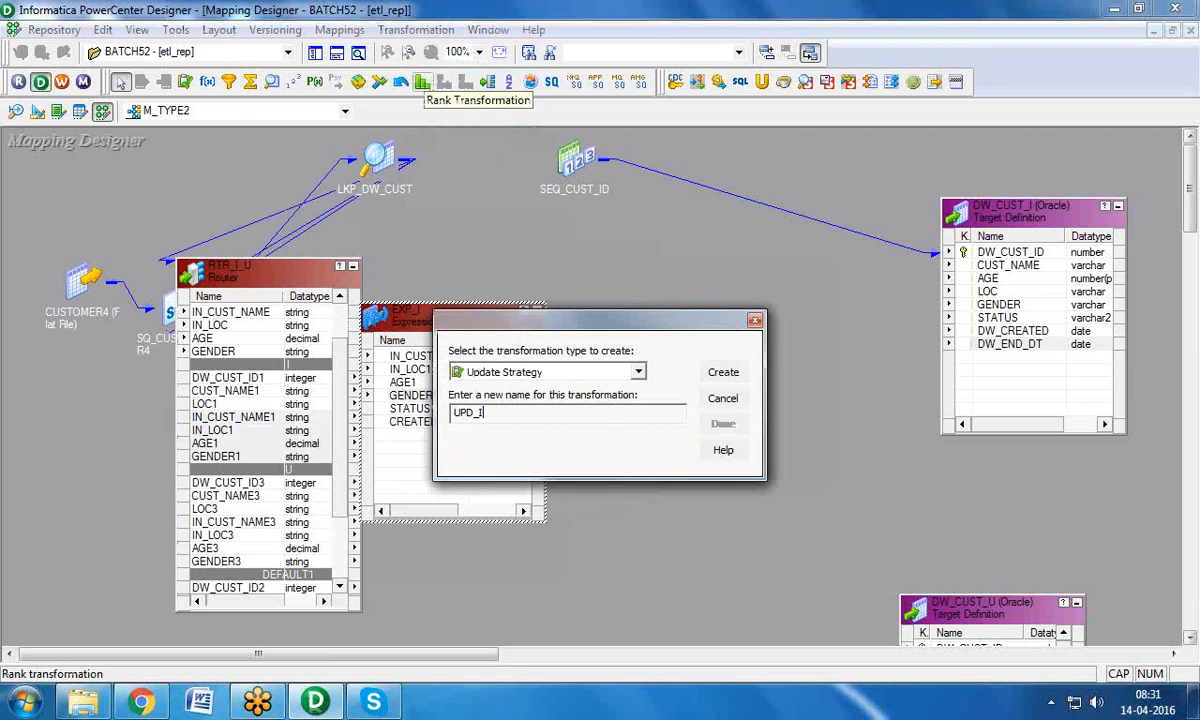
{"action": "type", "text": "PD_I"}
{"action": "left_click", "coordinate": [706, 370]}
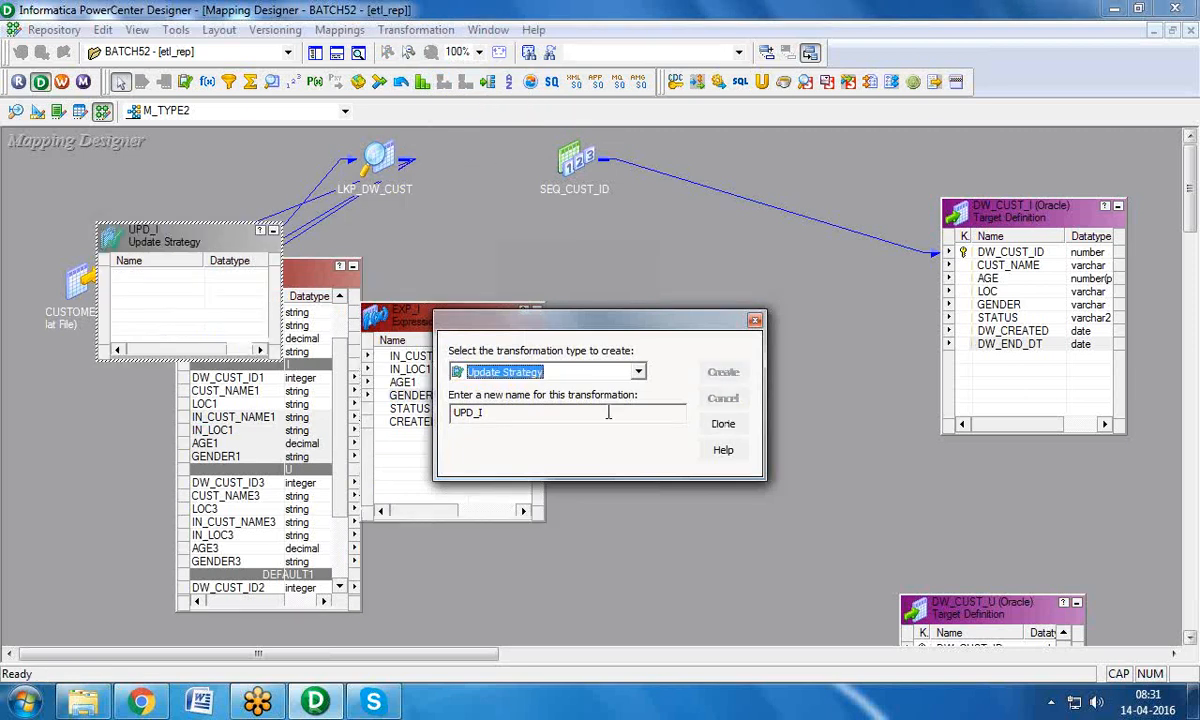
Step: Create a second Update Strategy named UPD_U, placing UPD_I between EXP_I and DW_CUST_I and UPD_U below them
{"action": "left_click", "coordinate": [608, 412]}
{"action": "key", "text": "BackSpace"}
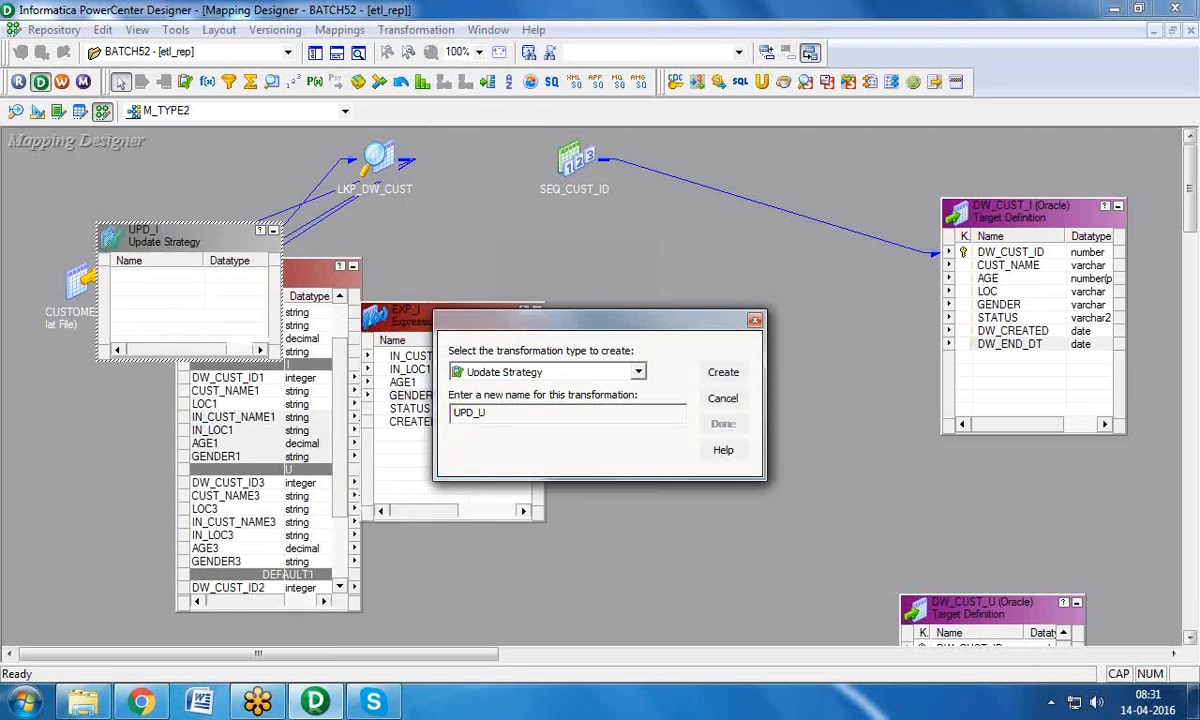
{"action": "left_click", "coordinate": [721, 373]}
{"action": "left_click", "coordinate": [721, 424]}
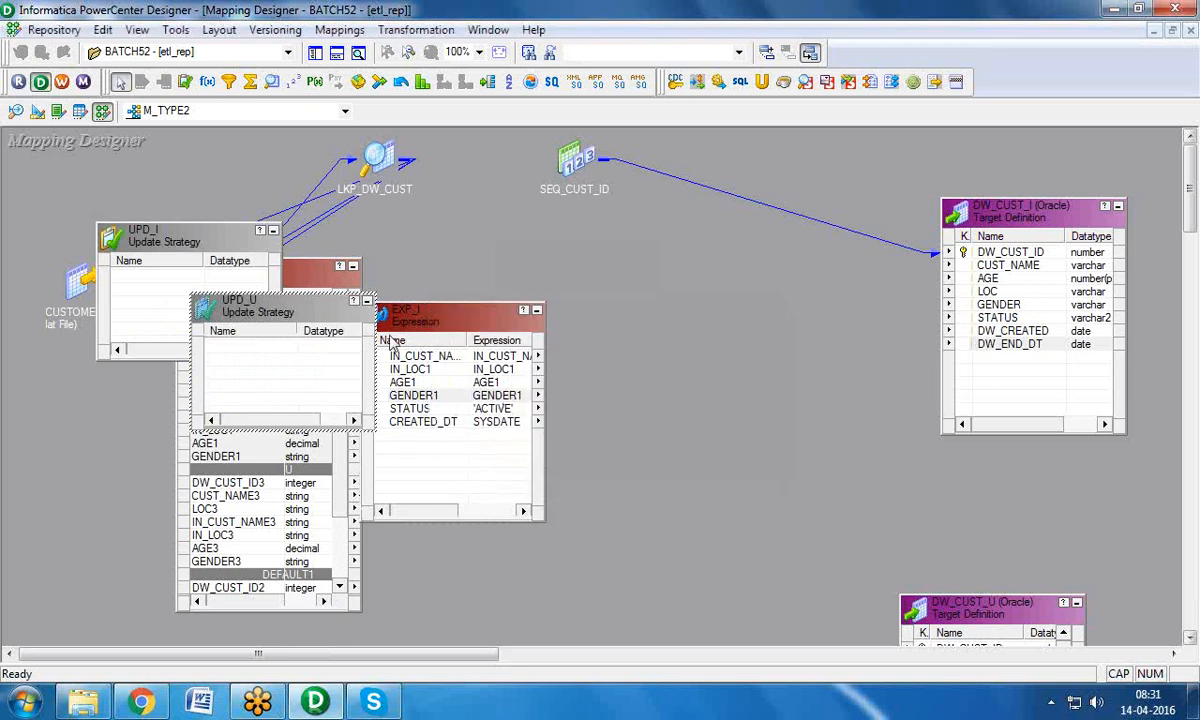
{"action": "left_click_drag", "start_coordinate": [358, 328], "coordinate": [696, 555]}
{"action": "left_click_drag", "start_coordinate": [234, 240], "coordinate": [753, 265]}
Step: Link all ports of the EXP_I expression to the UPD_I update strategy
{"action": "left_click", "coordinate": [418, 356]}
{"action": "right_click", "coordinate": [428, 357]}
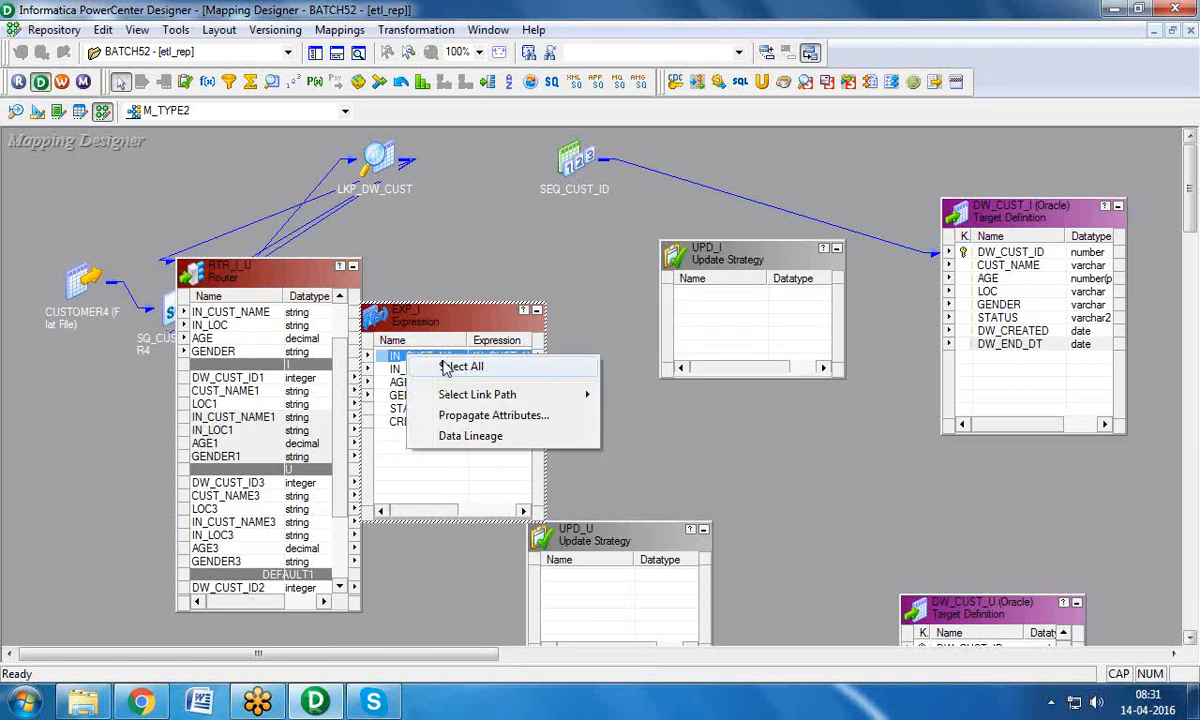
{"action": "left_click", "coordinate": [452, 366]}
{"action": "left_click_drag", "start_coordinate": [418, 357], "coordinate": [752, 262]}
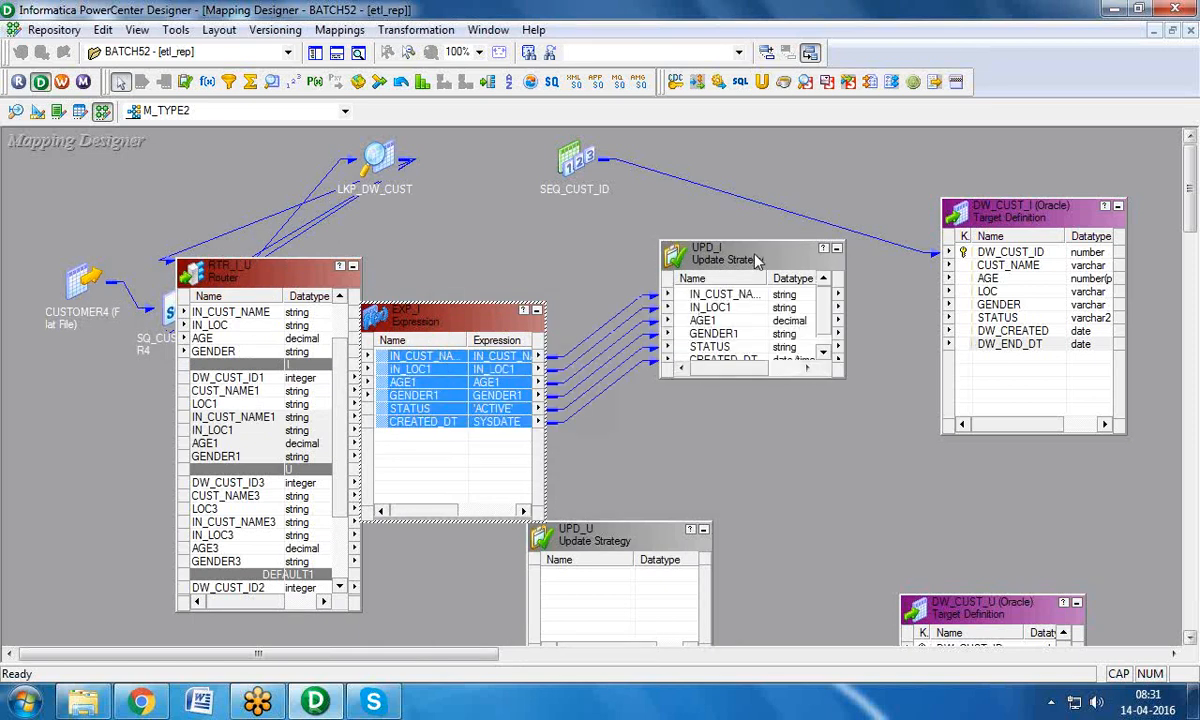
Step: Set UPD_I's update strategy expression to DD_INSERT and hide the output window
{"action": "double_click", "coordinate": [762, 258]}
{"action": "left_click", "coordinate": [250, 112]}
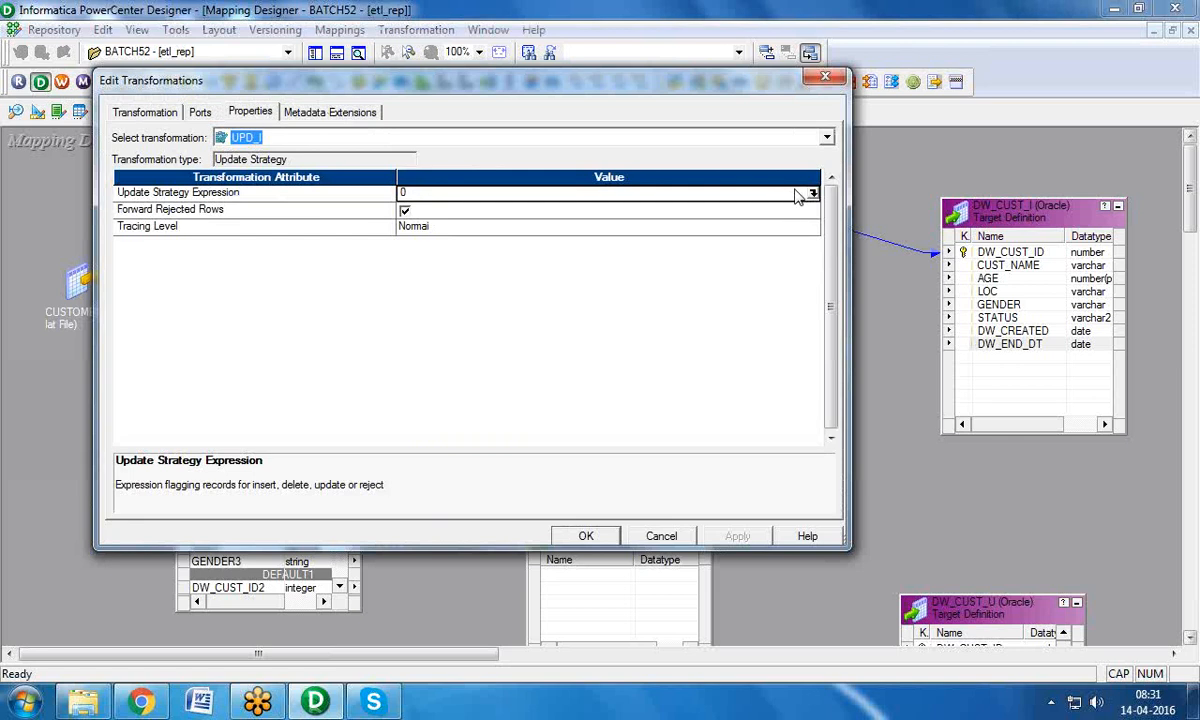
{"action": "left_click", "coordinate": [812, 194]}
{"action": "type", "text": "DD"}
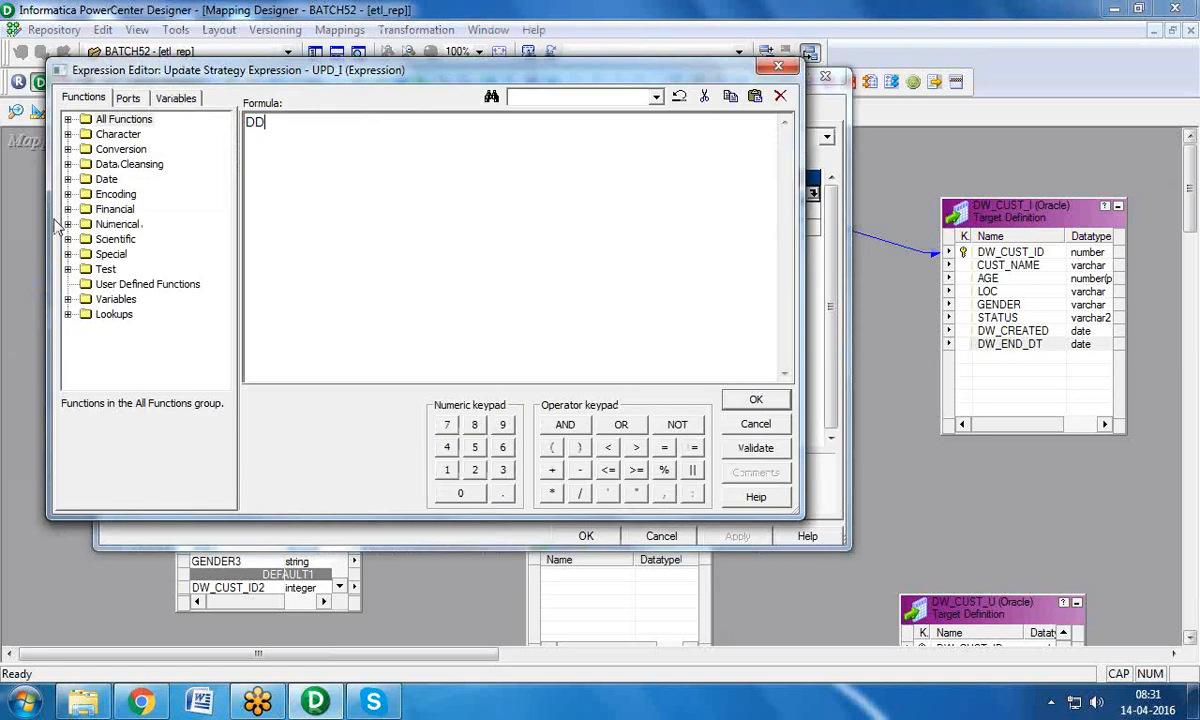
{"action": "type", "text": "_INSERT"}
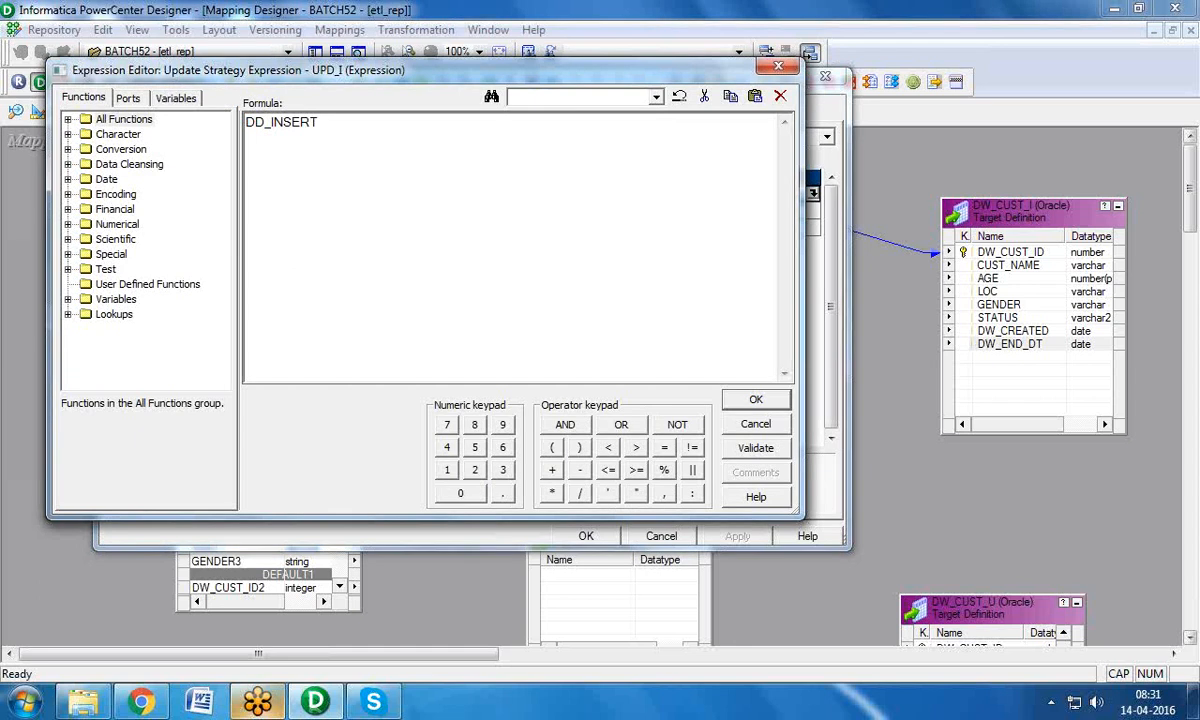
{"action": "left_click", "coordinate": [756, 399]}
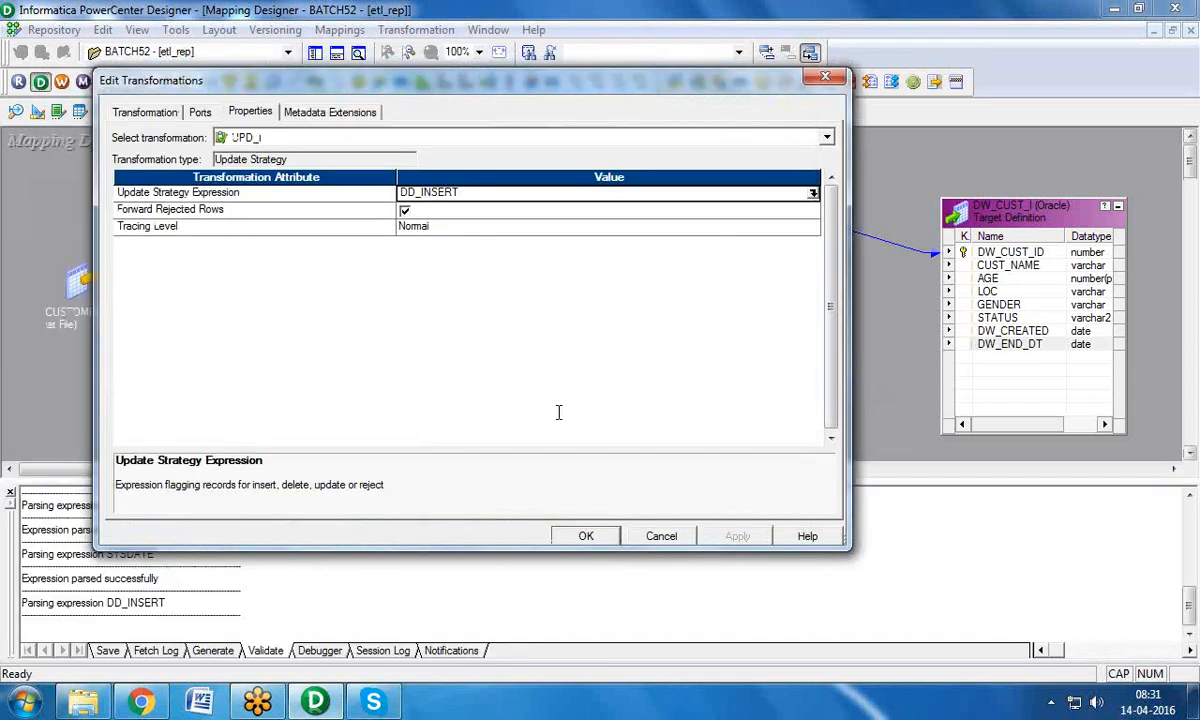
{"action": "key", "text": "Return"}
{"action": "left_click", "coordinate": [338, 53]}
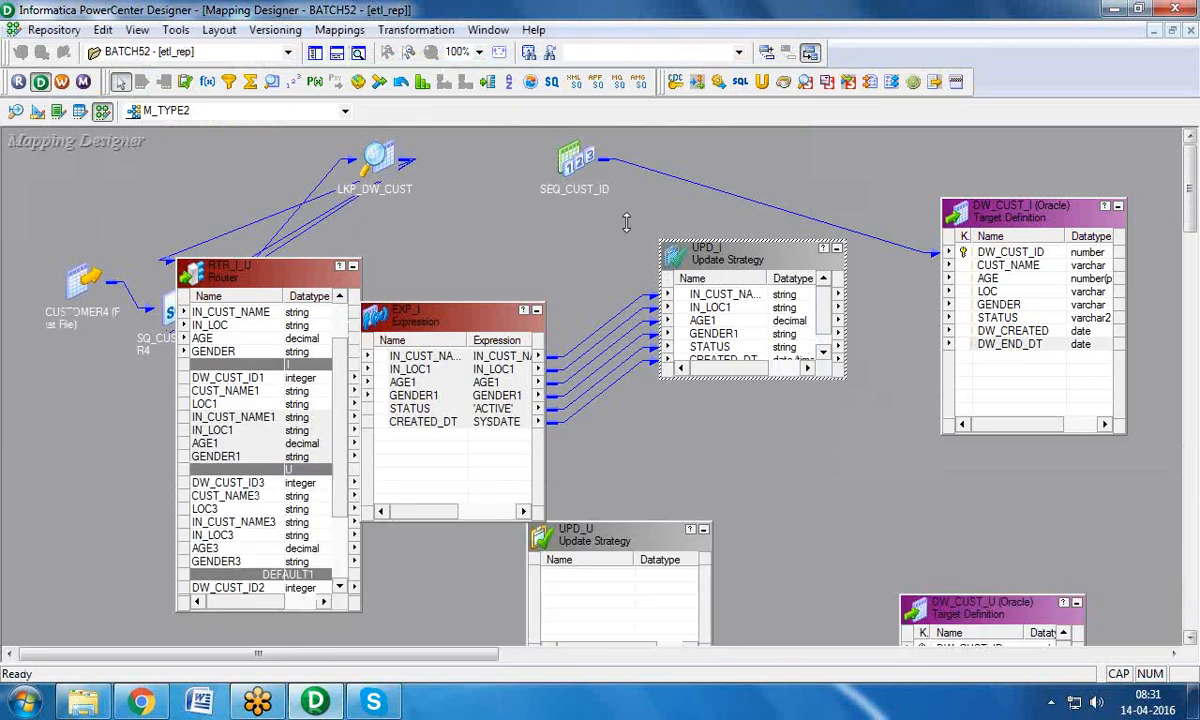
Step: Enlarge UPD_I and link its ports to CUST_NAME, LOC, AGE, GENDER, STATUS and DW_CREATED in the DW_CUST_I target
{"action": "left_click_drag", "start_coordinate": [680, 240], "coordinate": [688, 183]}
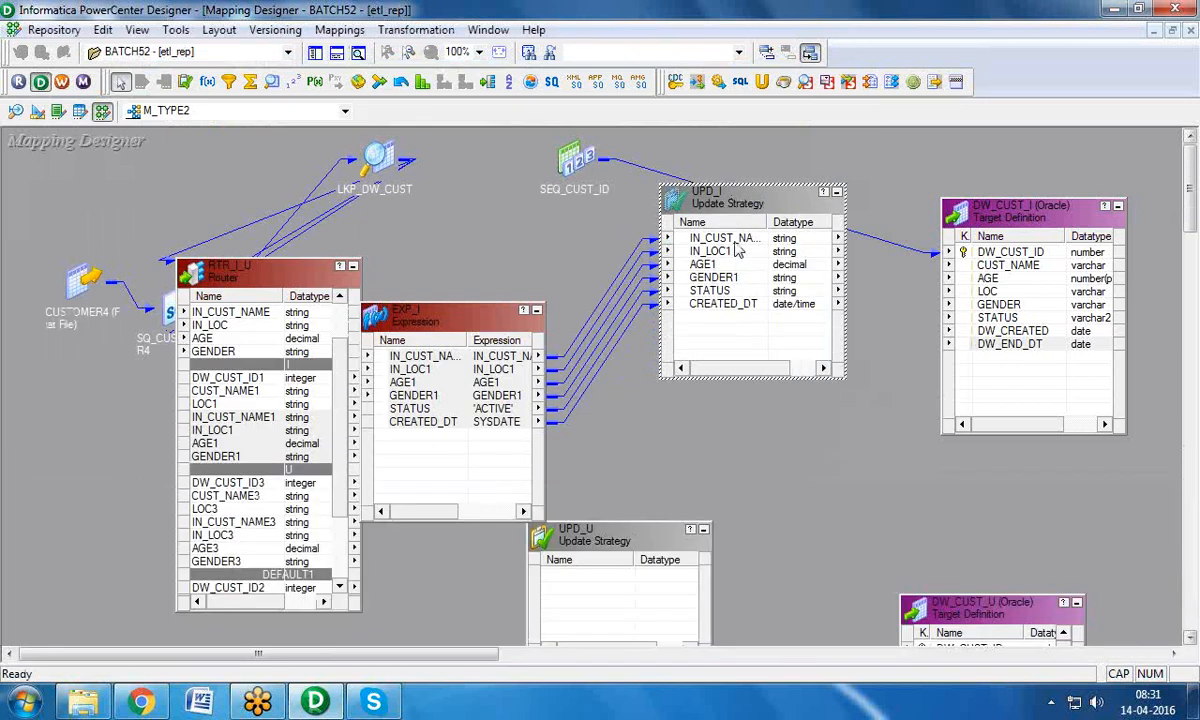
{"action": "left_click", "coordinate": [693, 238]}
{"action": "left_click_drag", "start_coordinate": [693, 238], "coordinate": [945, 266]}
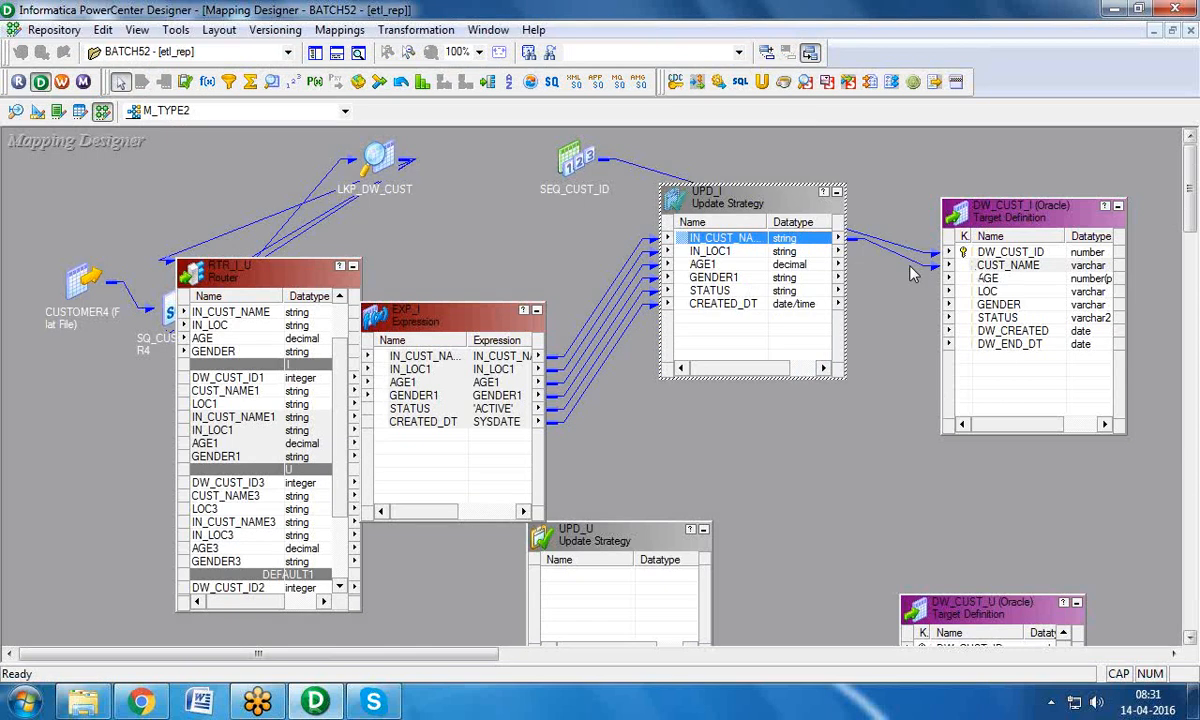
{"action": "left_click_drag", "start_coordinate": [693, 251], "coordinate": [958, 290]}
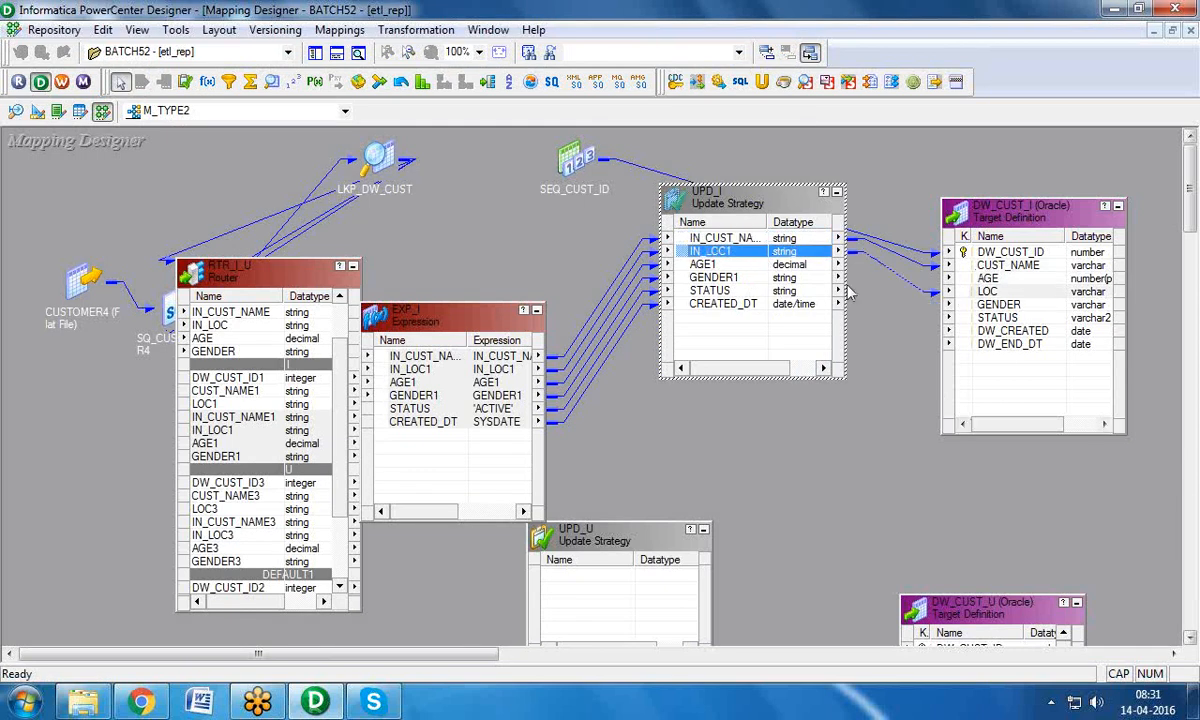
{"action": "left_click_drag", "start_coordinate": [690, 264], "coordinate": [986, 279]}
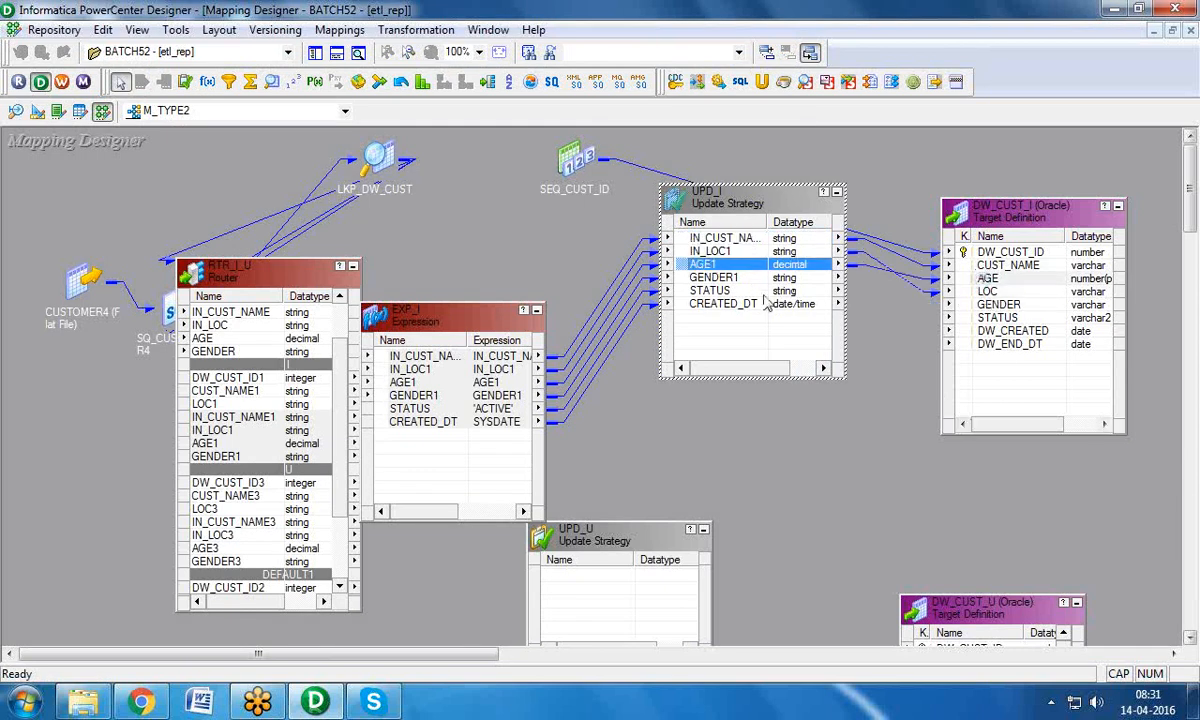
{"action": "left_click_drag", "start_coordinate": [712, 277], "coordinate": [945, 304]}
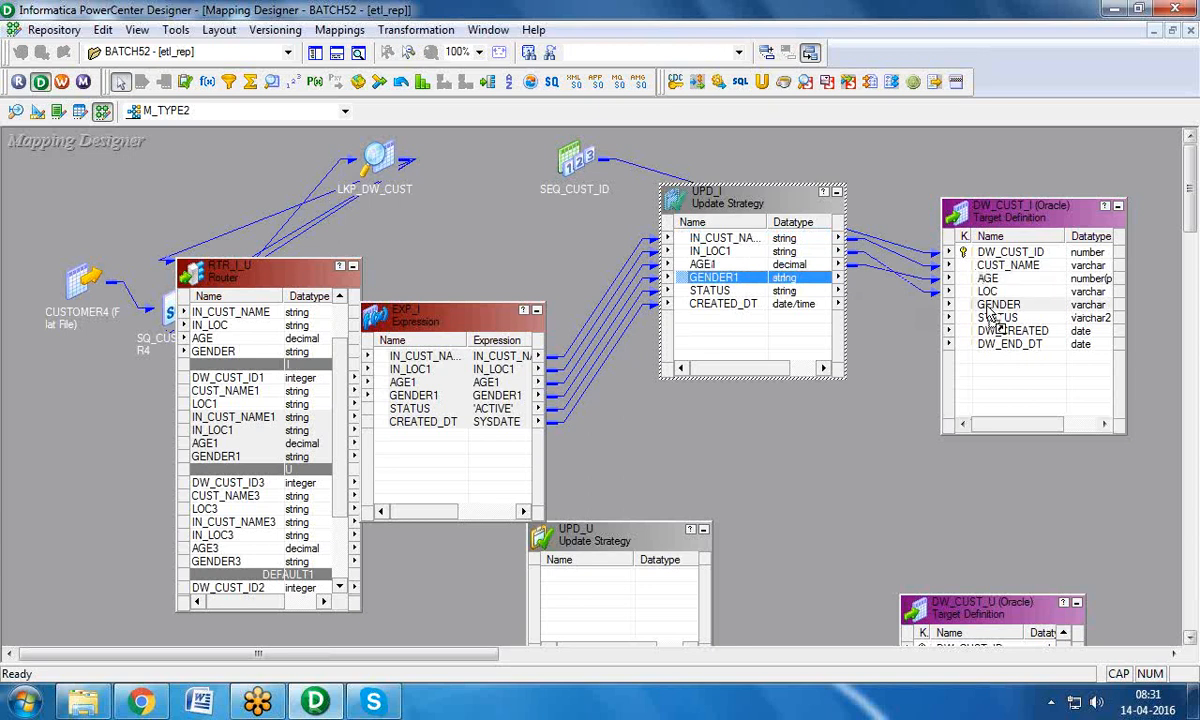
{"action": "left_click_drag", "start_coordinate": [705, 290], "coordinate": [950, 318]}
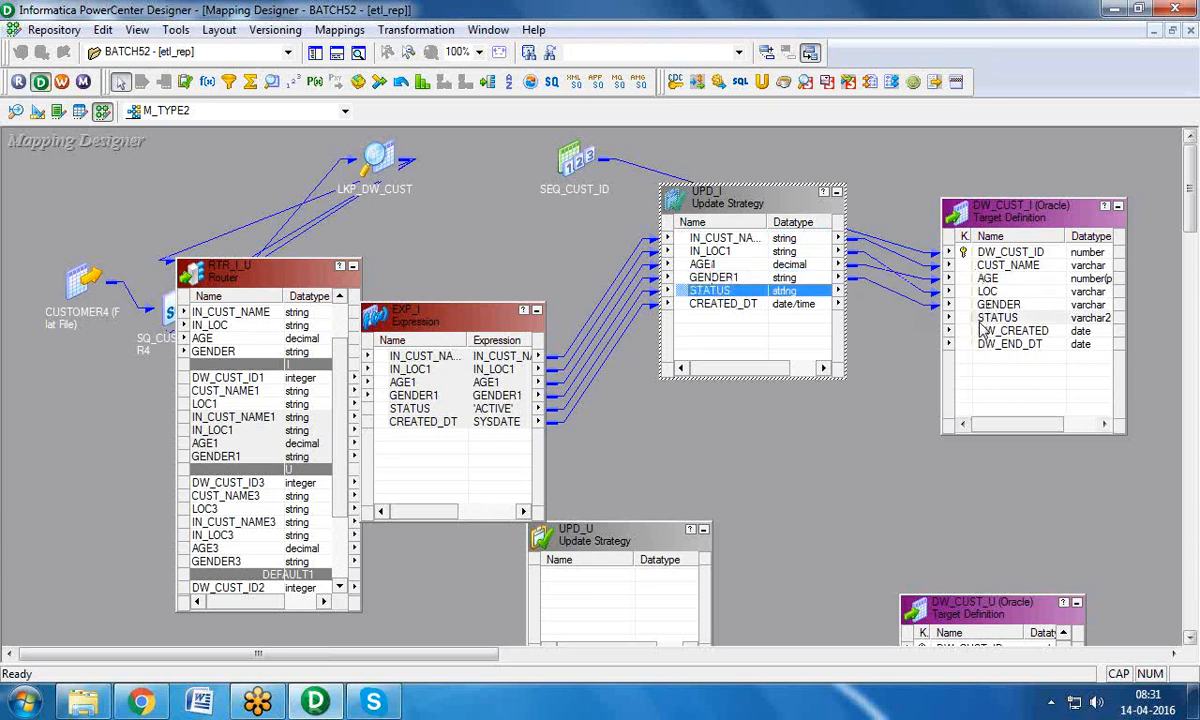
{"action": "left_click", "coordinate": [724, 305]}
{"action": "left_click_drag", "start_coordinate": [724, 310], "coordinate": [967, 335]}
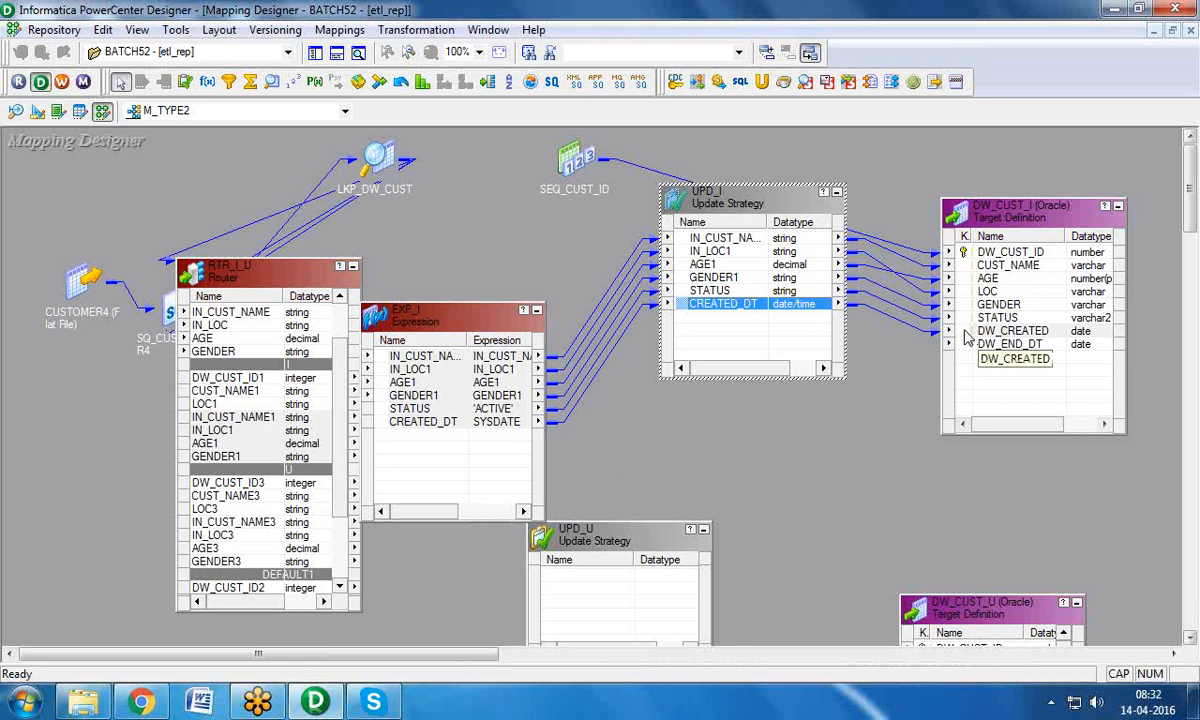
Step: Collapse the EXP_I expression to an icon and place it between the router and UPD_I, below SEQ_CUST_ID
{"action": "right_click", "coordinate": [480, 240]}
{"action": "left_click", "coordinate": [440, 220]}
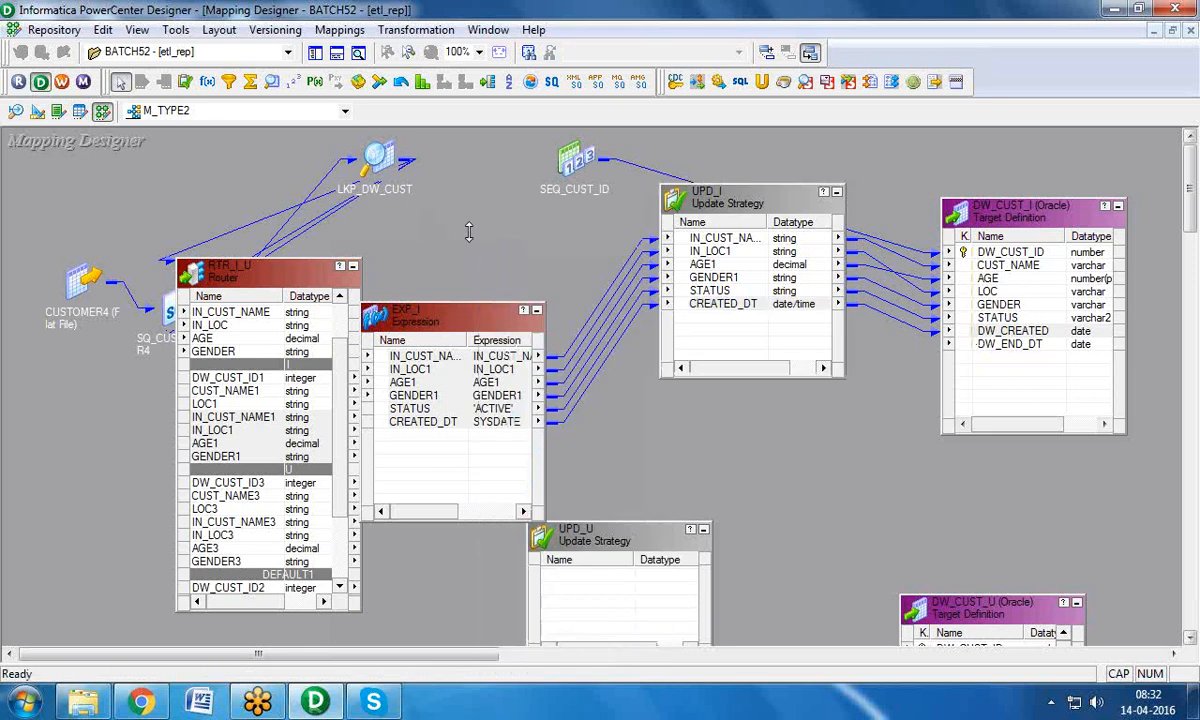
{"action": "left_click", "coordinate": [537, 311]}
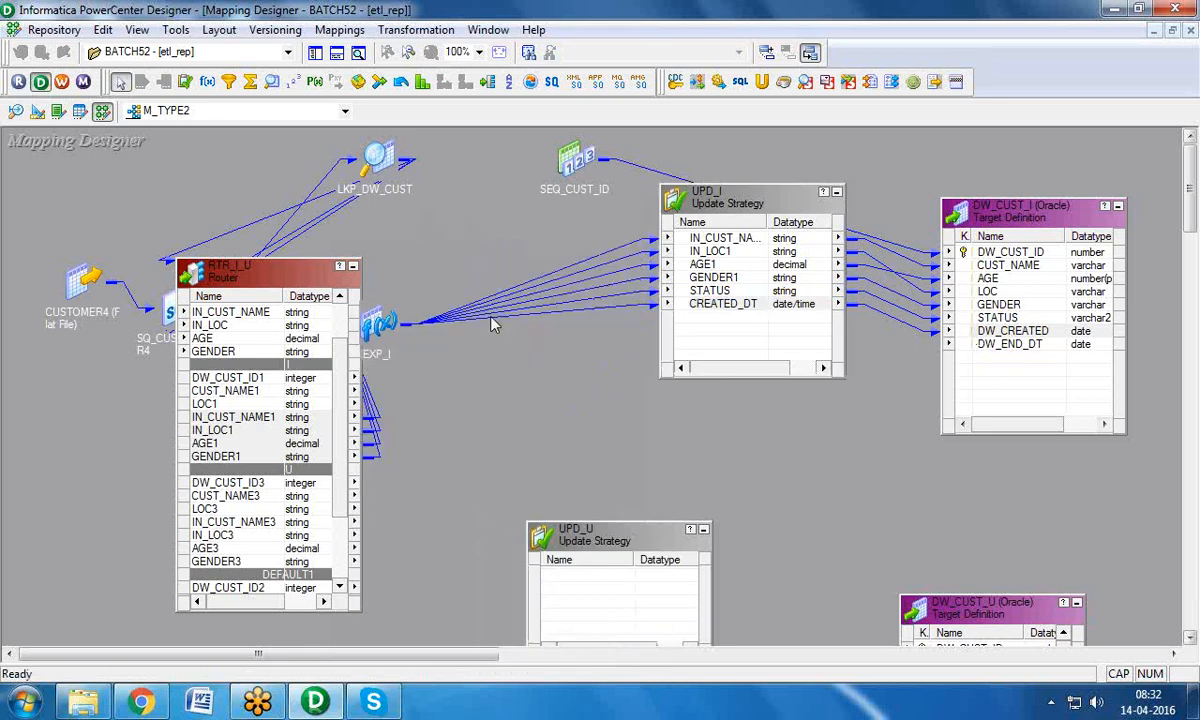
{"action": "left_click_drag", "start_coordinate": [398, 318], "coordinate": [480, 225]}
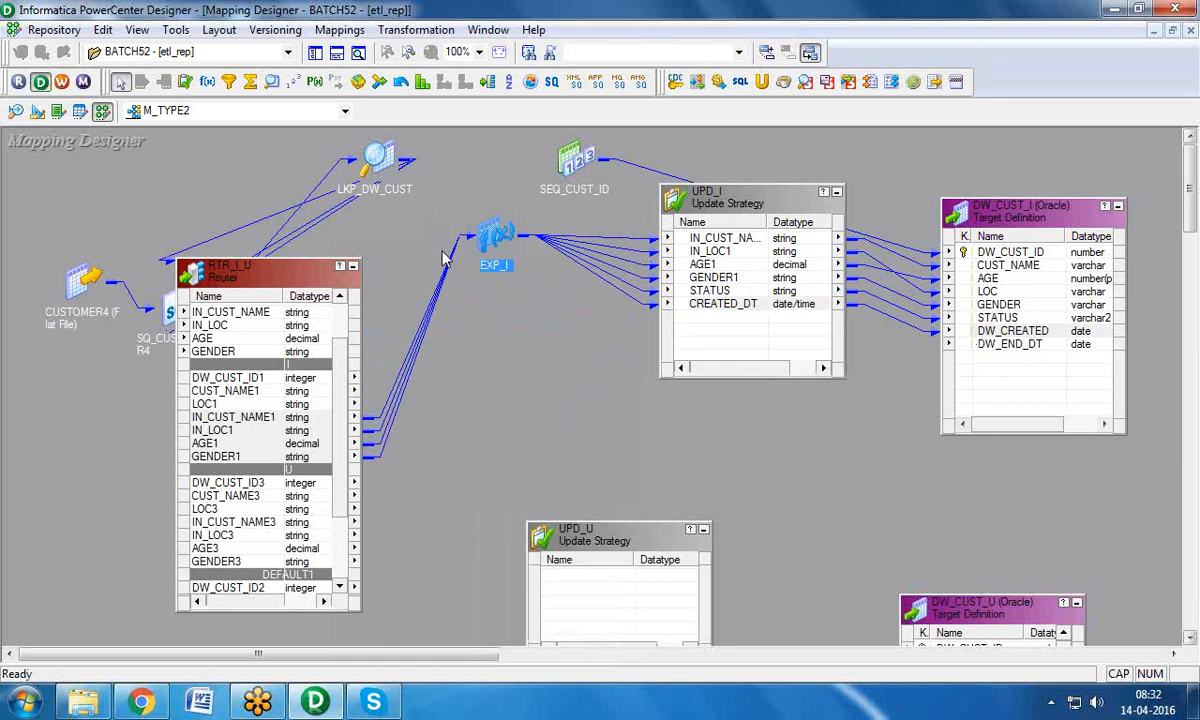
{"action": "left_click", "coordinate": [415, 30]}
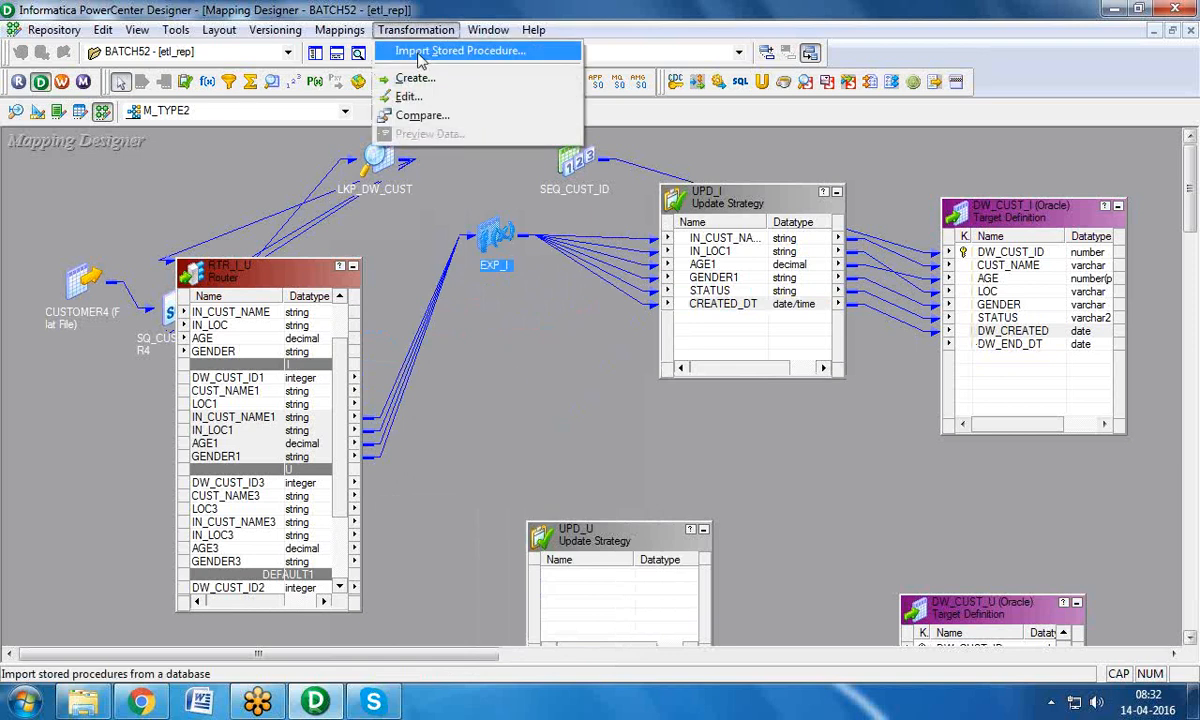
{"action": "left_click", "coordinate": [1005, 266]}
{"action": "left_click", "coordinate": [1000, 278]}
{"action": "left_click", "coordinate": [1001, 291]}
{"action": "left_click", "coordinate": [1003, 304]}
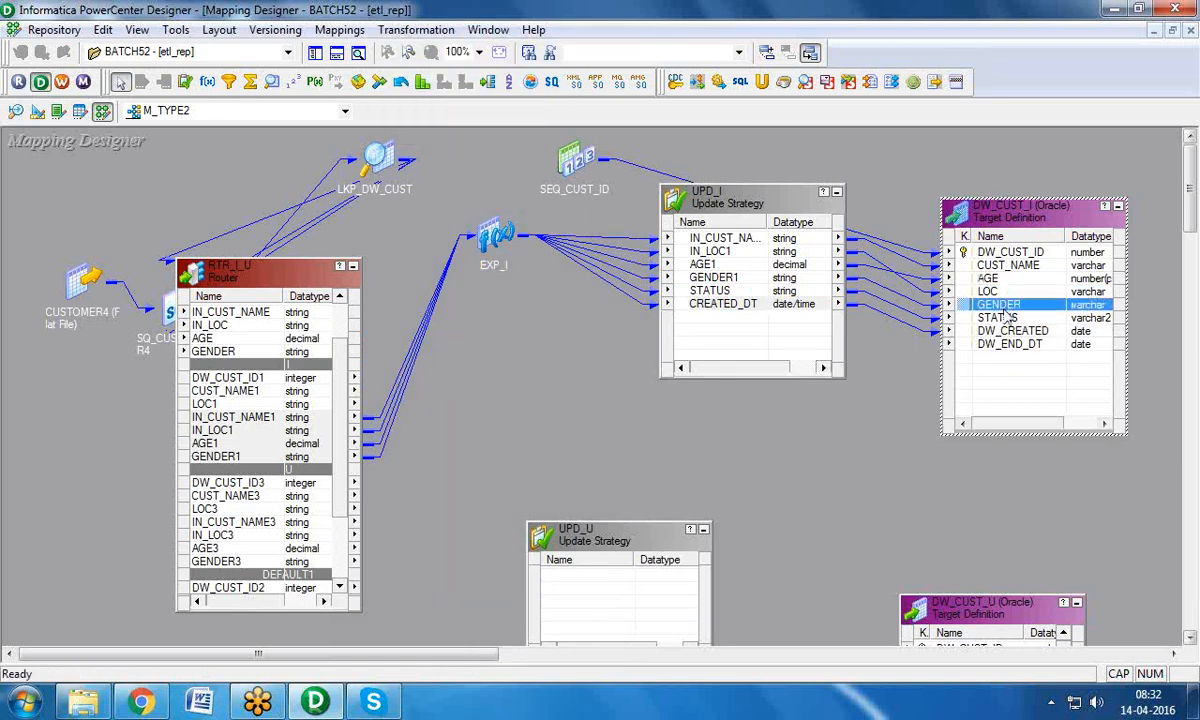
Step: Examine the DW_CUST_I target's ports one by one, from CUST_NAME through STATUS, DW_CREATED and DW_END_DT
{"action": "left_click", "coordinate": [1004, 318]}
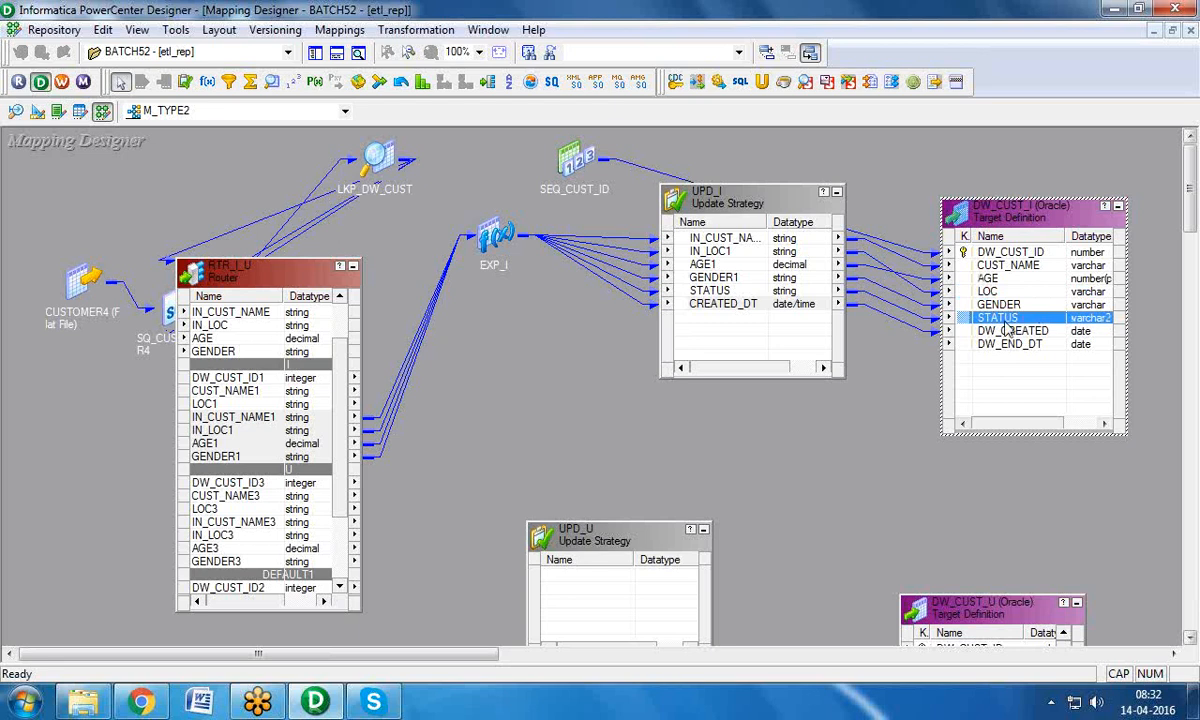
{"action": "left_click", "coordinate": [1001, 307]}
{"action": "left_click", "coordinate": [997, 292]}
{"action": "left_click", "coordinate": [994, 269]}
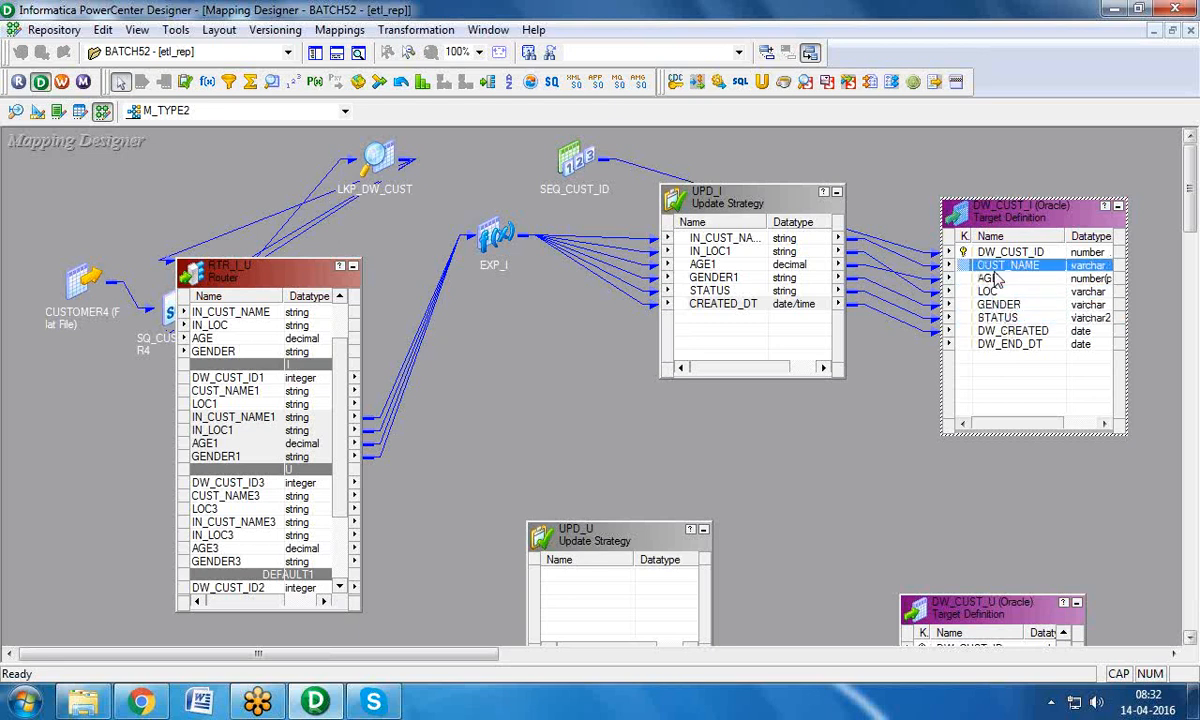
{"action": "left_click", "coordinate": [998, 289]}
{"action": "left_click", "coordinate": [998, 281]}
{"action": "left_click", "coordinate": [998, 292]}
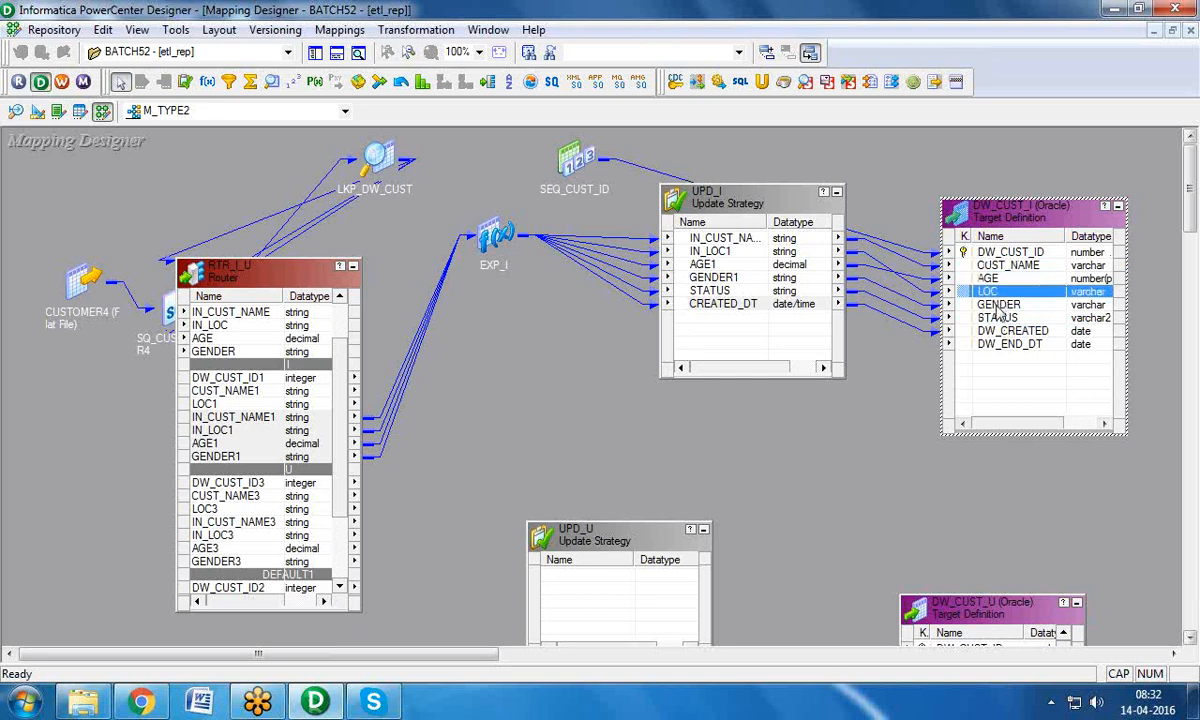
{"action": "left_click", "coordinate": [997, 305]}
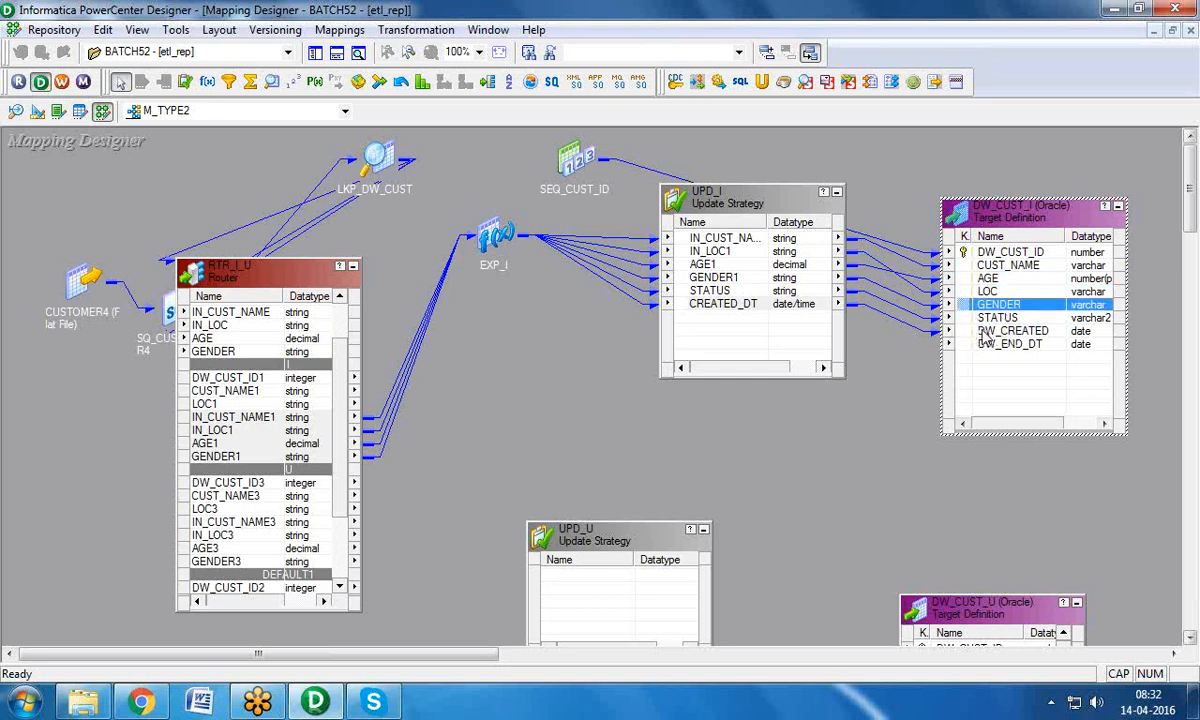
{"action": "left_click", "coordinate": [991, 332]}
{"action": "left_click", "coordinate": [991, 319]}
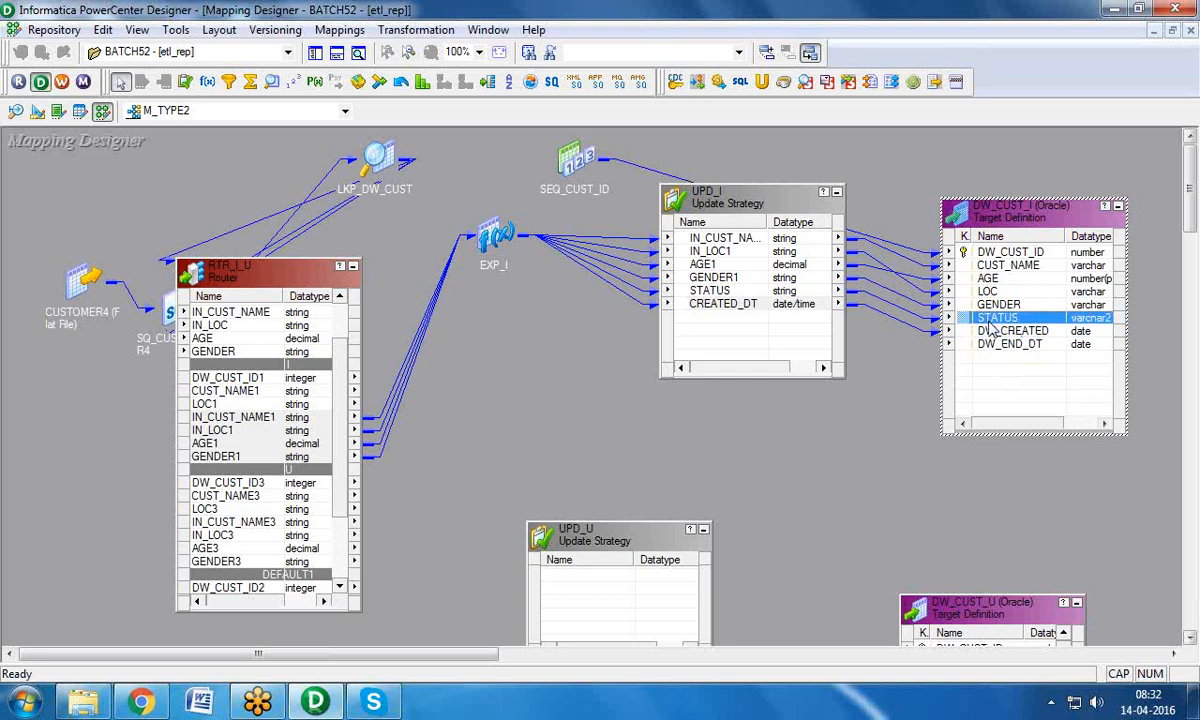
{"action": "left_click", "coordinate": [991, 328]}
{"action": "left_click", "coordinate": [992, 320]}
{"action": "left_click", "coordinate": [995, 354]}
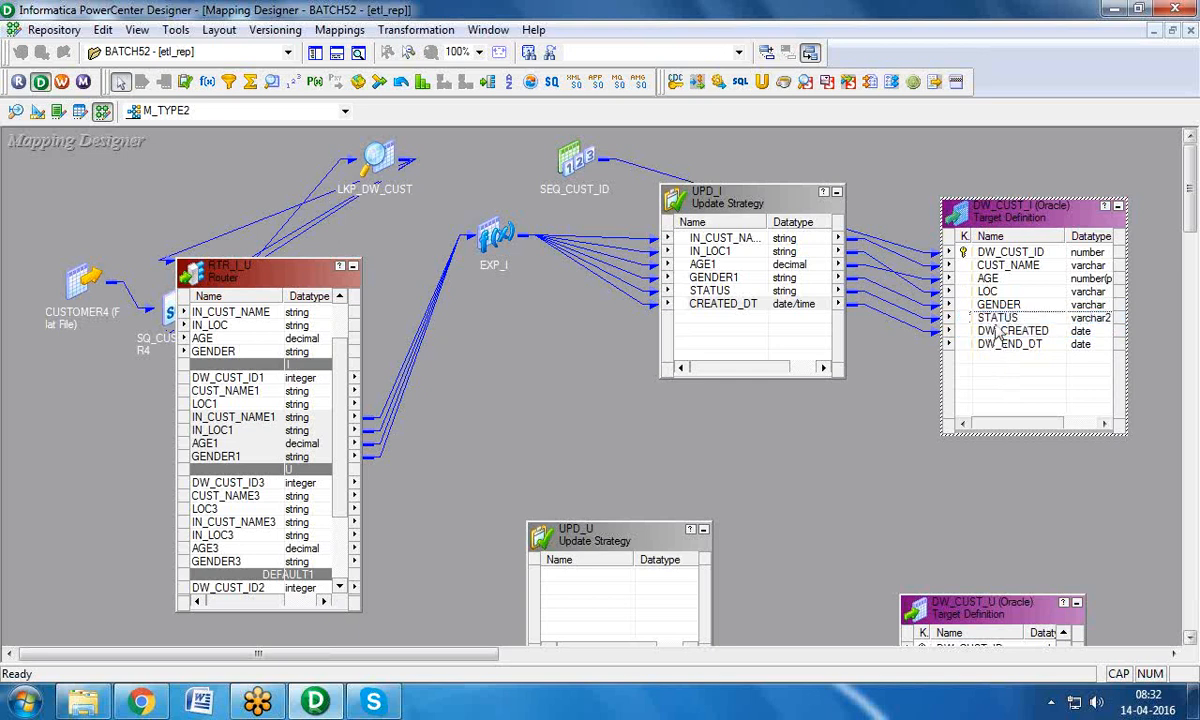
{"action": "left_click", "coordinate": [995, 319]}
{"action": "left_click", "coordinate": [995, 343]}
{"action": "left_click", "coordinate": [997, 320]}
{"action": "left_click", "coordinate": [1004, 344]}
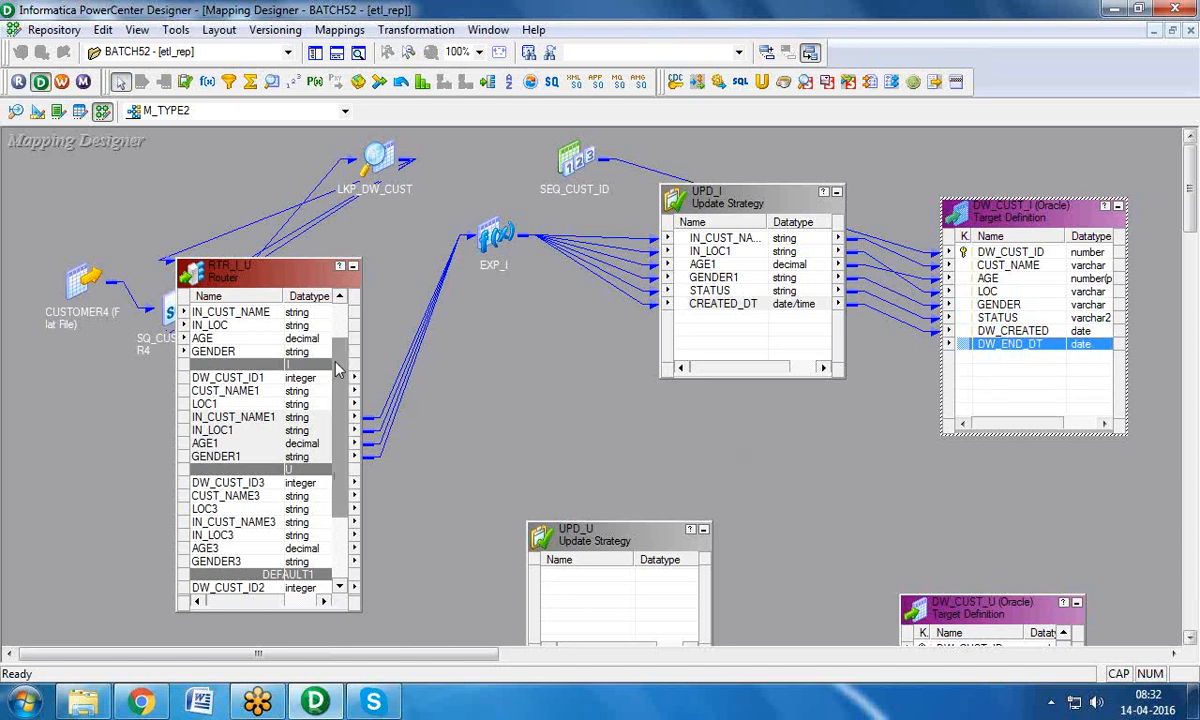
Step: Create an Expression transformation named EXP_U and place it beside the router's U group, below EXP_I
{"action": "left_click_drag", "start_coordinate": [339, 373], "coordinate": [342, 420]}
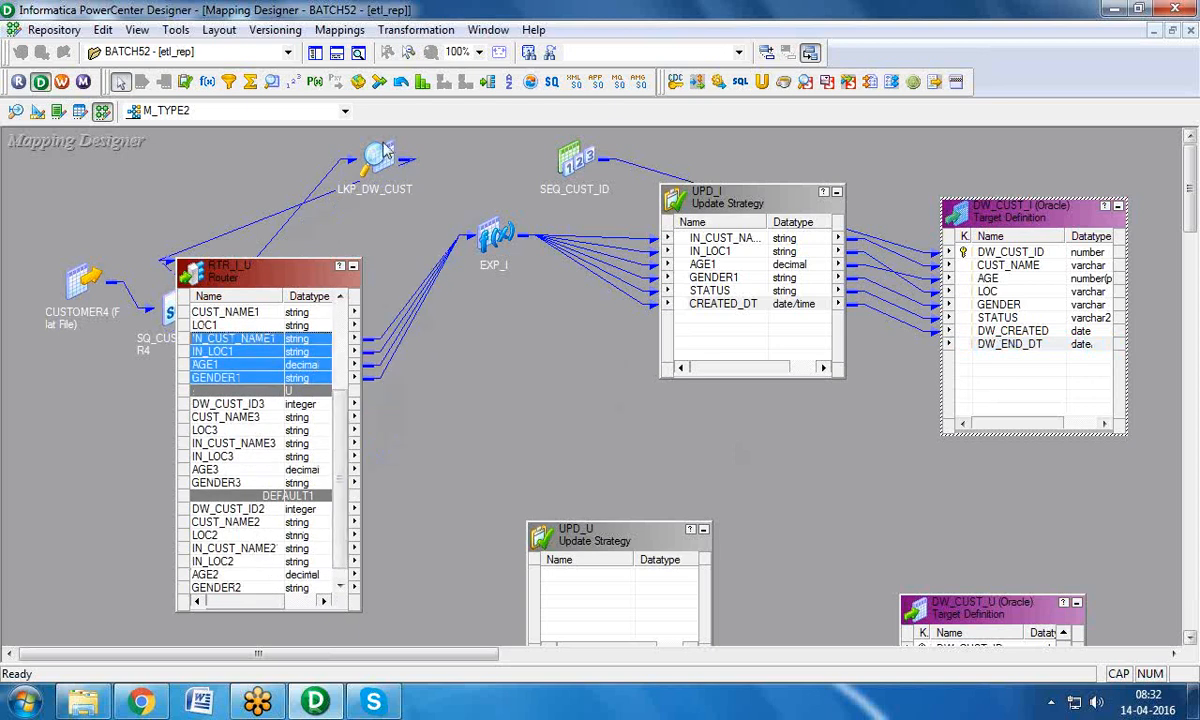
{"action": "left_click", "coordinate": [416, 29]}
{"action": "left_click", "coordinate": [403, 80]}
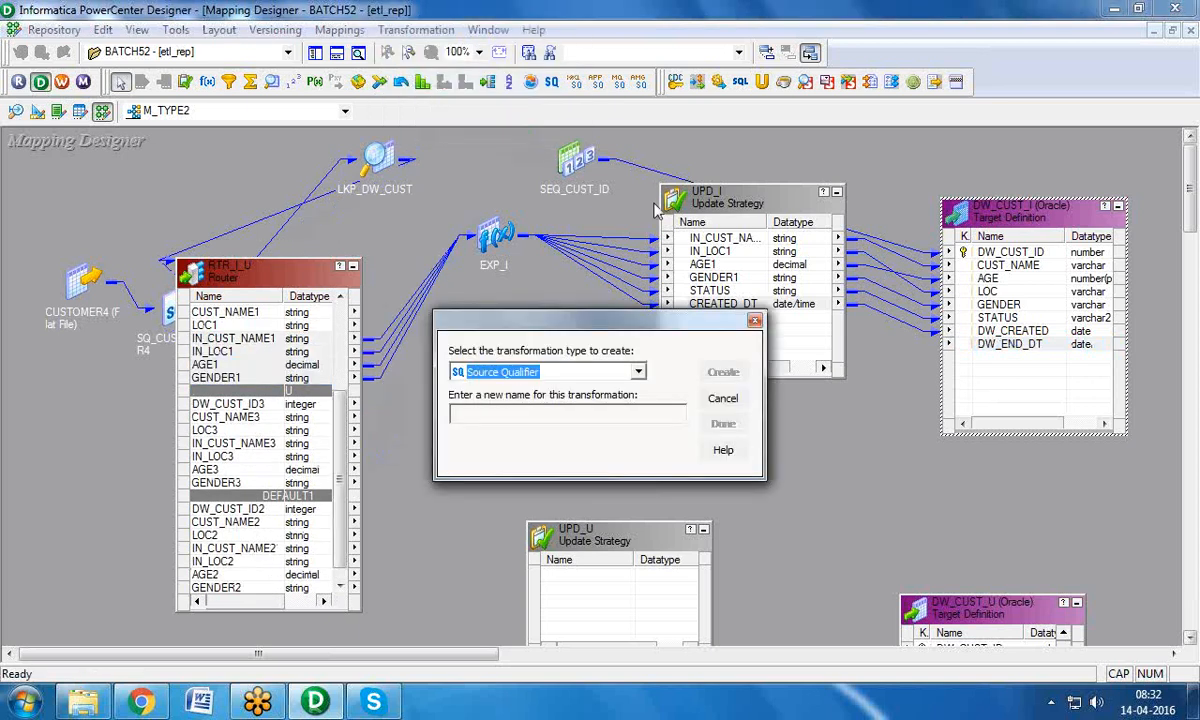
{"action": "key", "text": "e"}
{"action": "key", "text": "Tab"}
{"action": "type", "text": "EXP"}
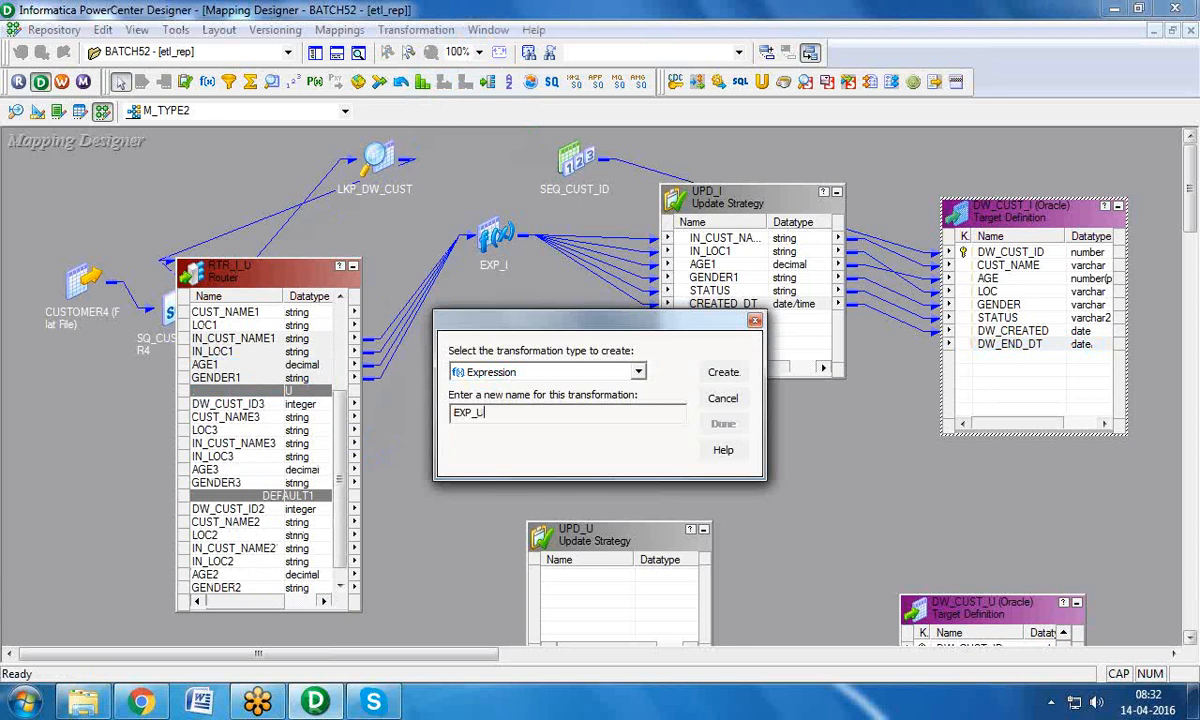
{"action": "left_click", "coordinate": [723, 372]}
{"action": "left_click", "coordinate": [723, 423]}
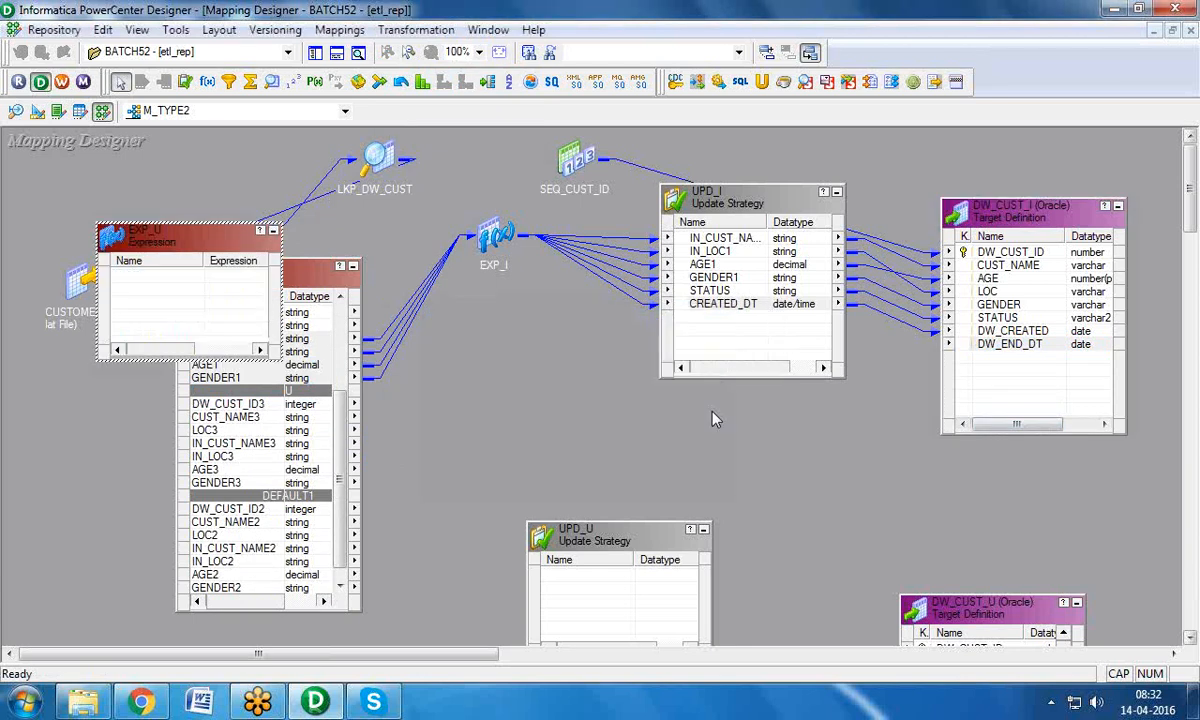
{"action": "left_click_drag", "start_coordinate": [226, 240], "coordinate": [540, 339]}
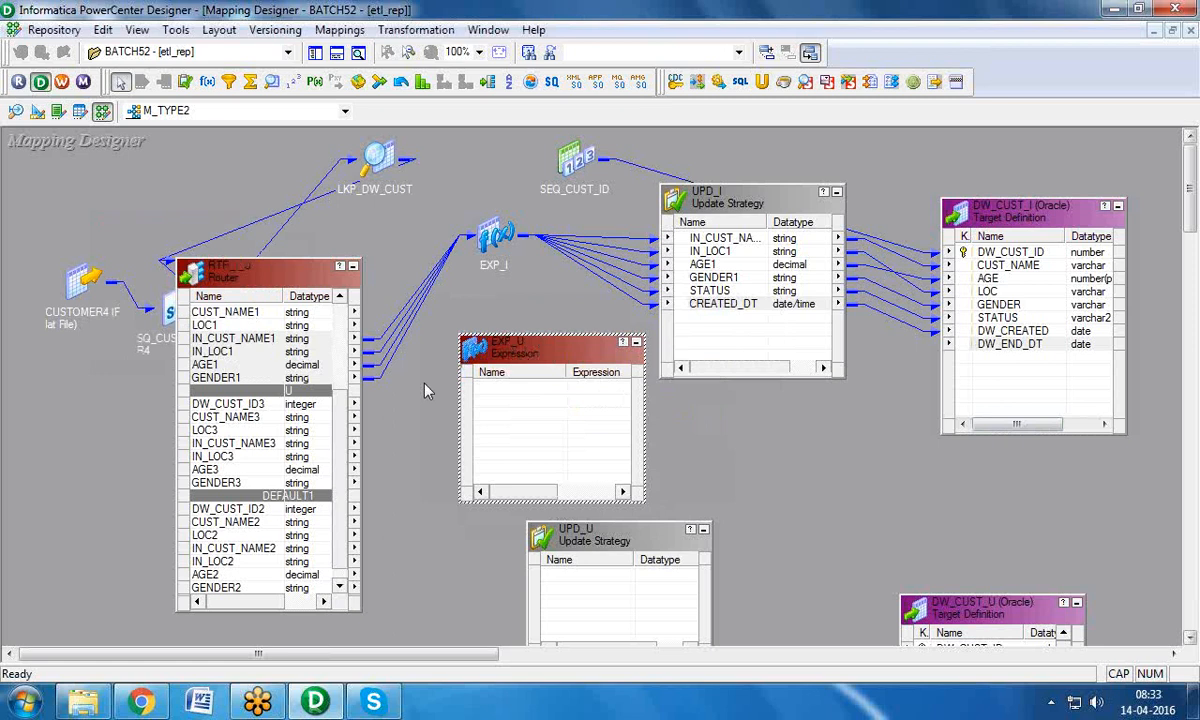
Step: Link DW_CUST_ID3 from the router's U group to EXP_U and add two ports there named CREATED and END
{"action": "left_click", "coordinate": [1007, 254]}
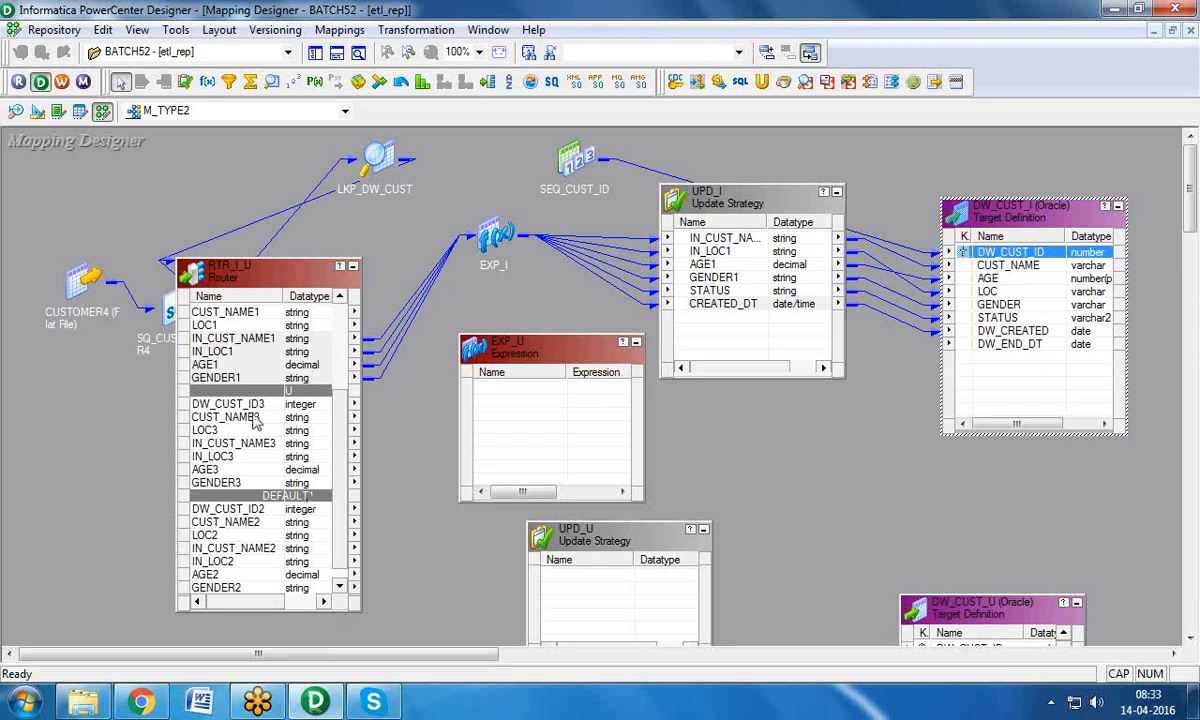
{"action": "left_click_drag", "start_coordinate": [240, 404], "coordinate": [495, 400]}
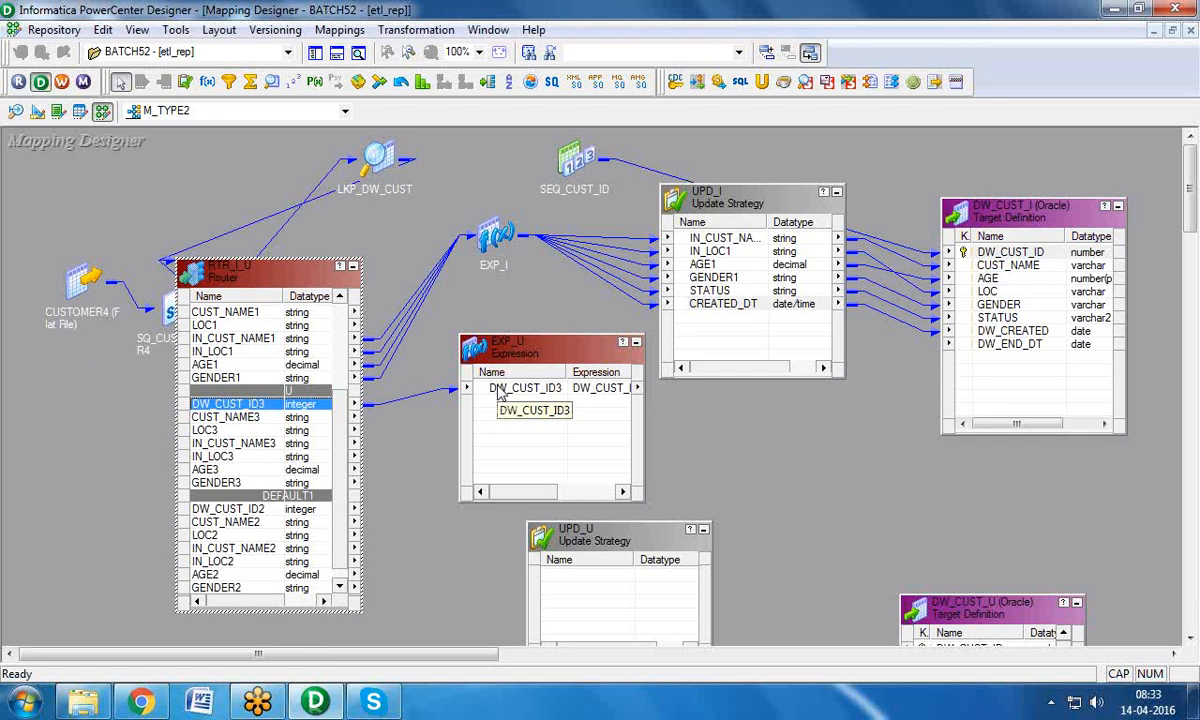
{"action": "double_click", "coordinate": [498, 391]}
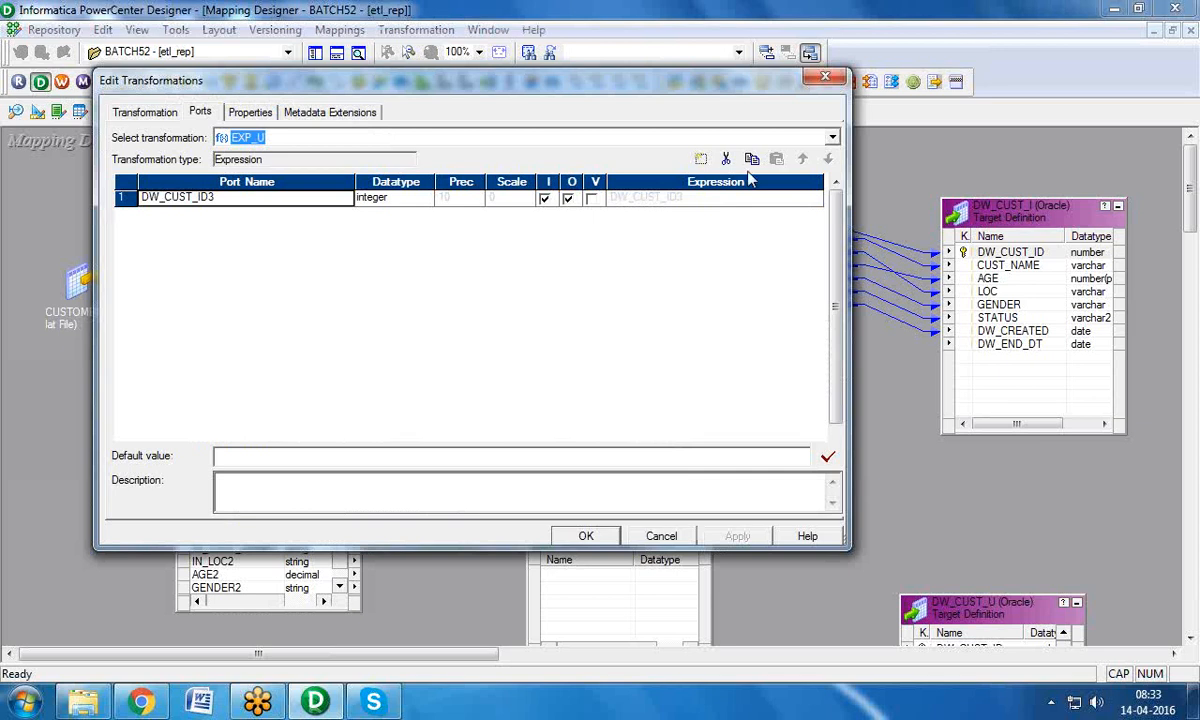
{"action": "left_click", "coordinate": [702, 159]}
{"action": "left_click", "coordinate": [702, 159]}
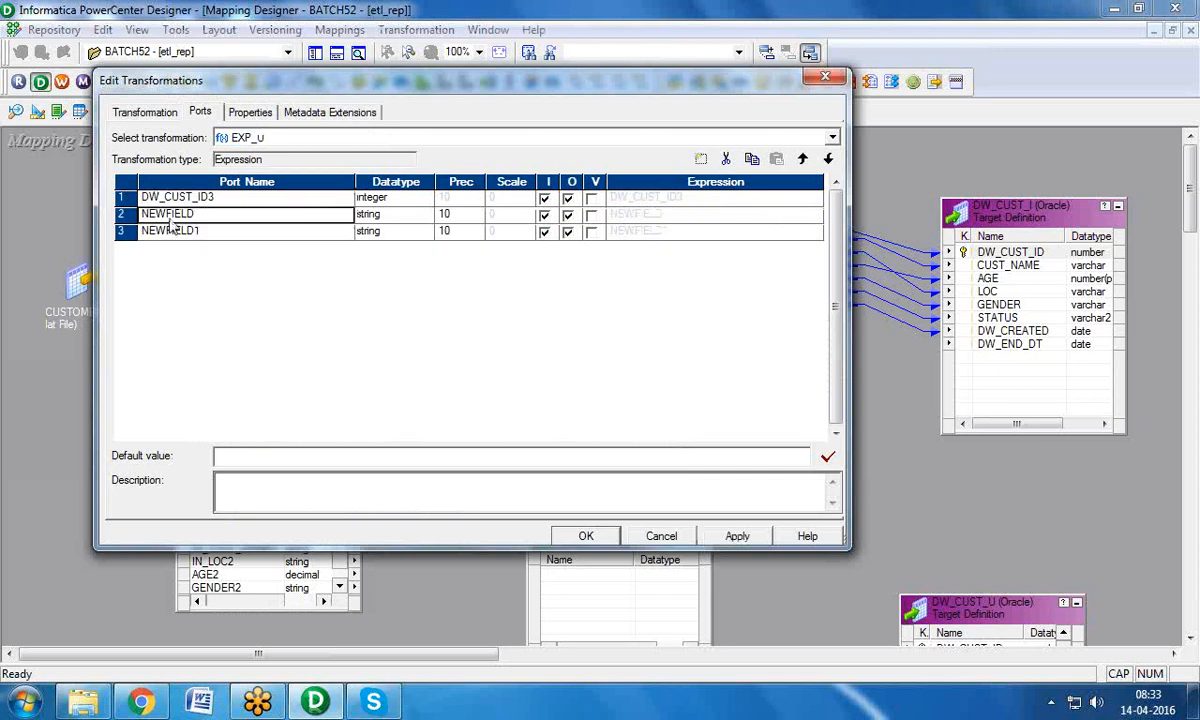
{"action": "left_click", "coordinate": [168, 214]}
{"action": "left_click", "coordinate": [168, 214]}
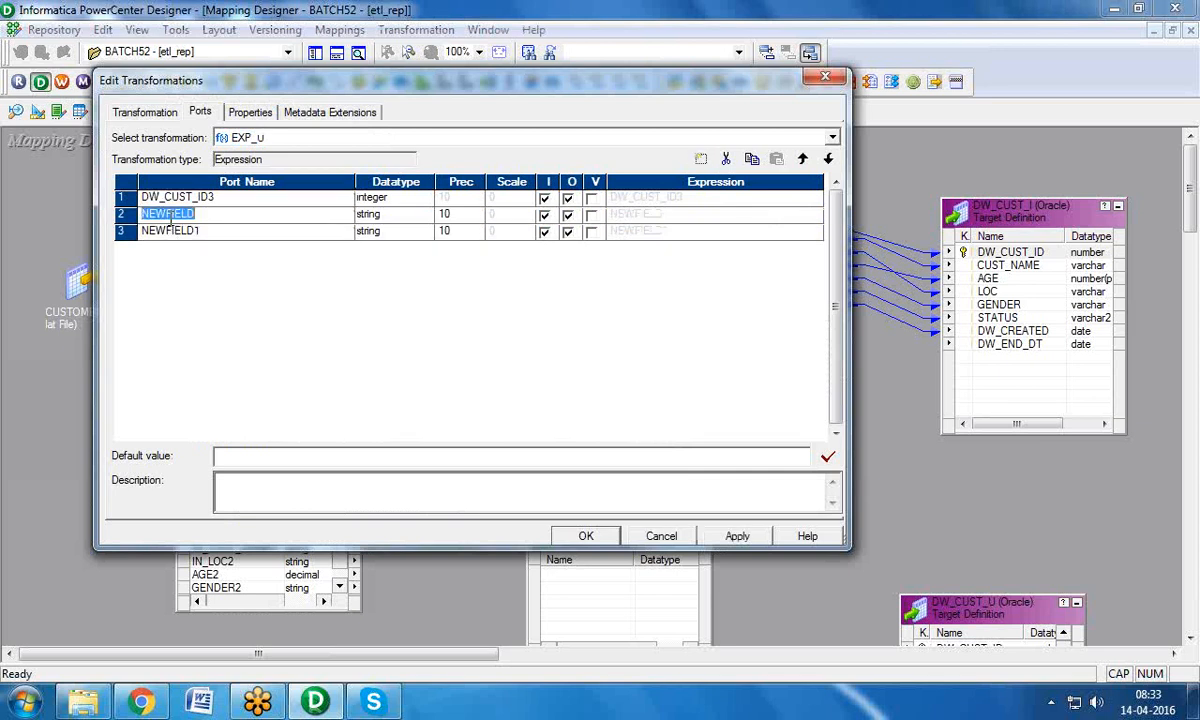
{"action": "type", "text": "CREATED"}
{"action": "left_click", "coordinate": [171, 231]}
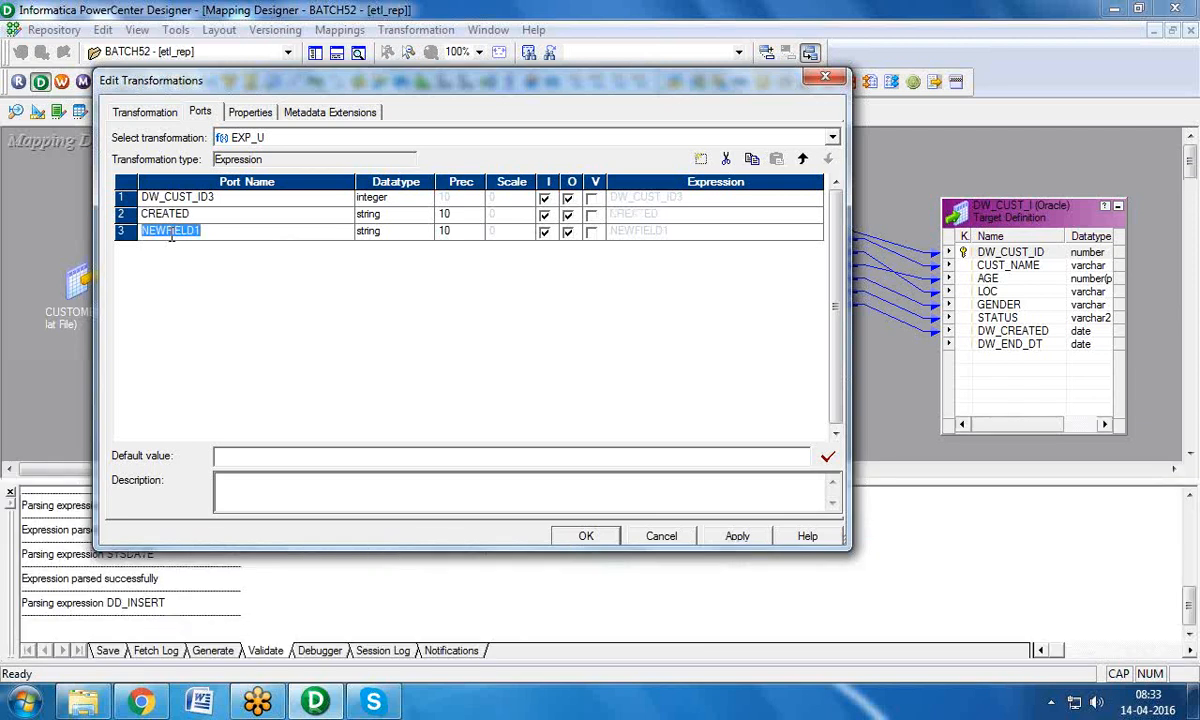
{"action": "type", "text": "END"}
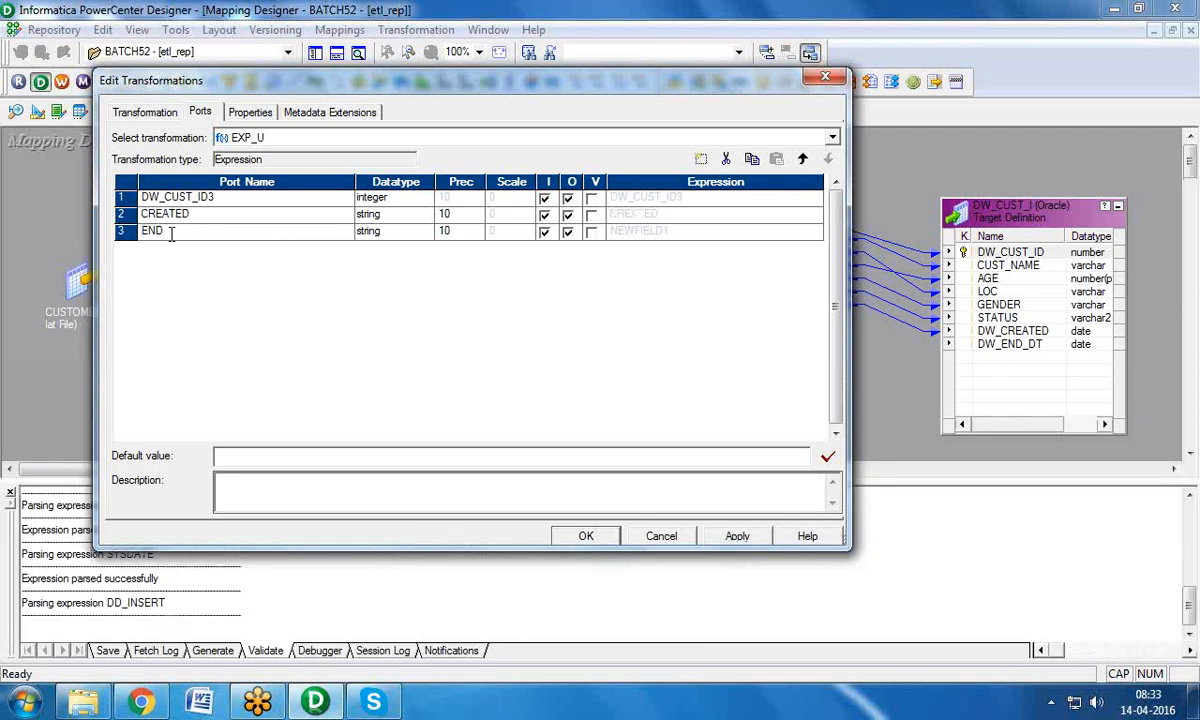
Step: Set the END port's datatype to date/time and make both CREATED and END output-only ports
{"action": "left_click", "coordinate": [424, 202]}
{"action": "left_click", "coordinate": [256, 218]}
{"action": "left_click", "coordinate": [395, 232]}
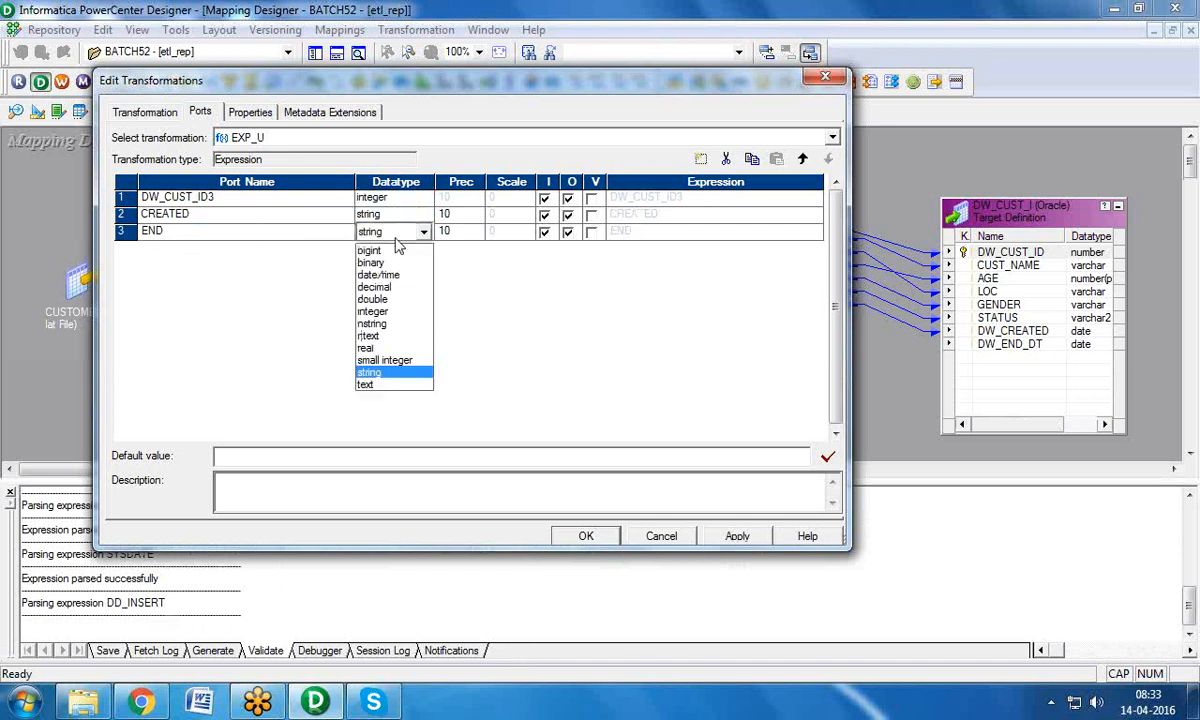
{"action": "left_click", "coordinate": [405, 276]}
{"action": "left_click", "coordinate": [544, 216]}
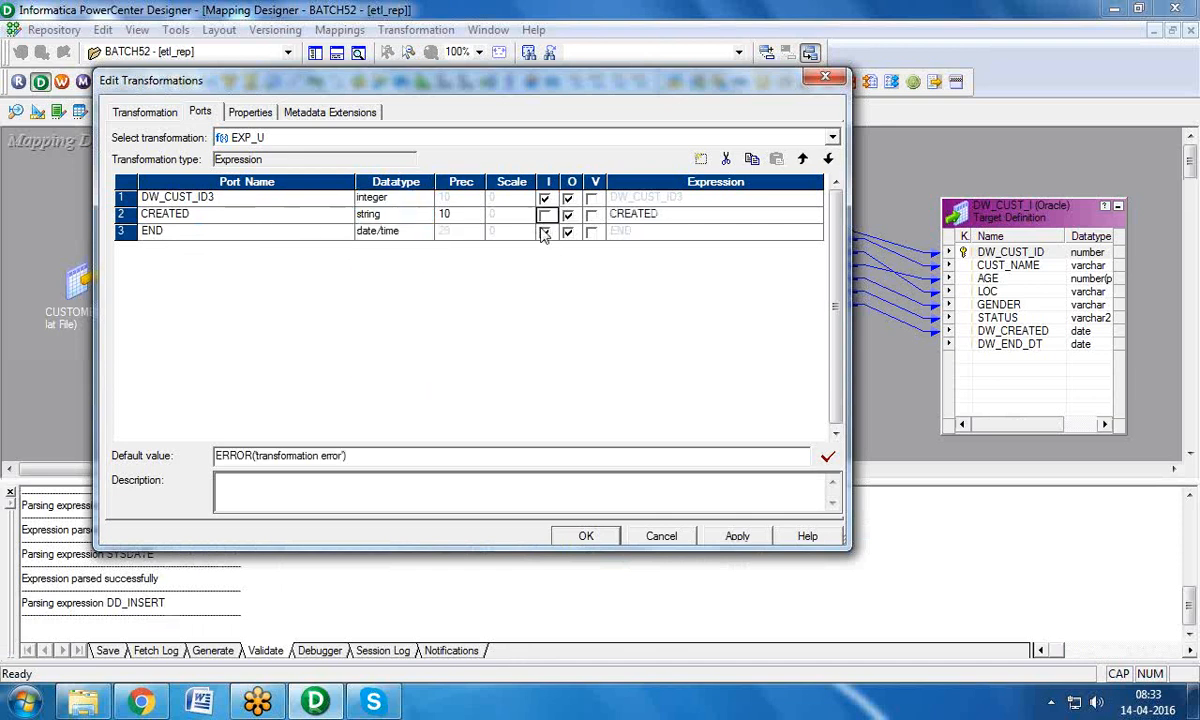
{"action": "left_click", "coordinate": [544, 232]}
Step: Set the CREATED port's expression in EXP_U to 'IN_ACTIVE'
{"action": "left_click", "coordinate": [811, 219]}
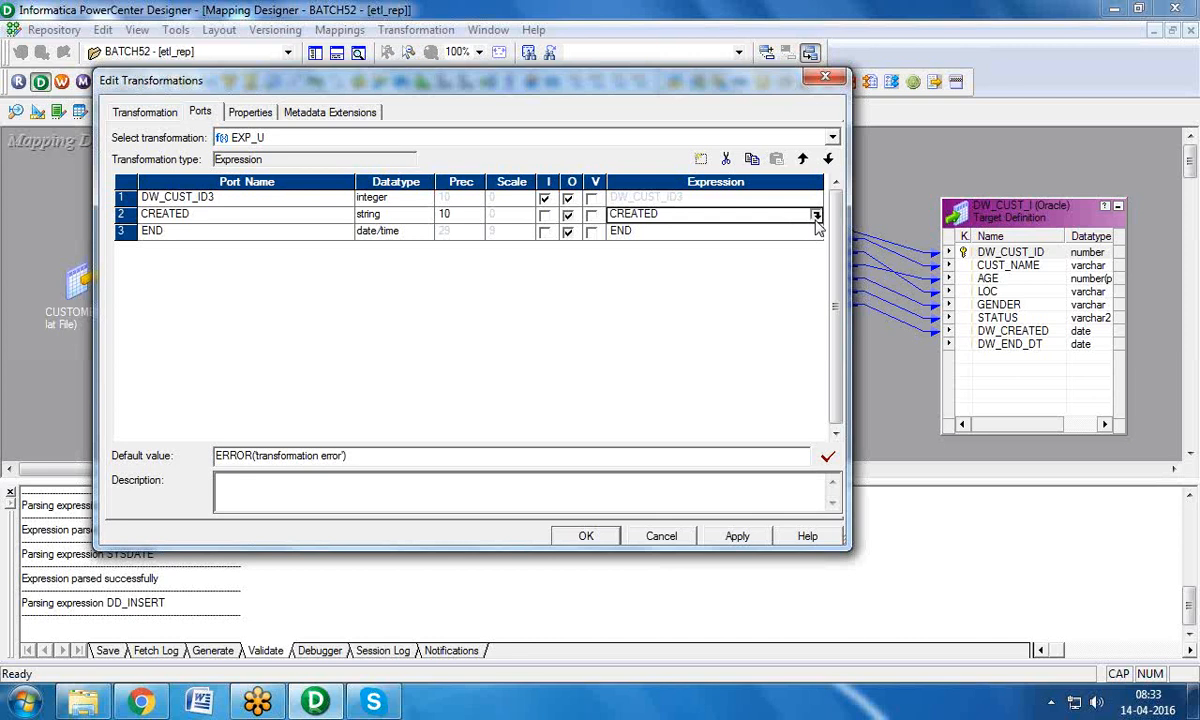
{"action": "left_click", "coordinate": [816, 215]}
{"action": "key", "text": "ctrl+a"}
{"action": "key", "text": "Delete"}
{"action": "type", "text": "'INACT"}
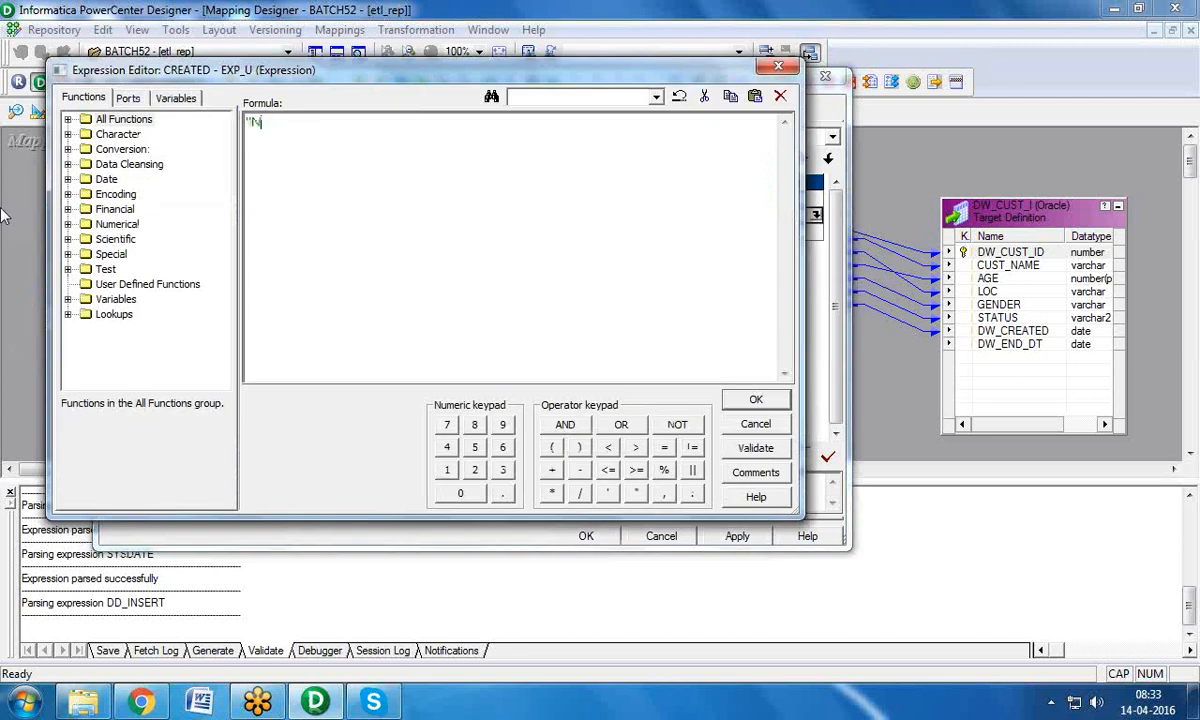
{"action": "key", "text": "BackSpace"}
{"action": "key", "text": "BackSpace"}
{"action": "key", "text": "BackSpace"}
{"action": "type", "text": "_ACTIVE'"}
{"action": "left_click", "coordinate": [756, 399]}
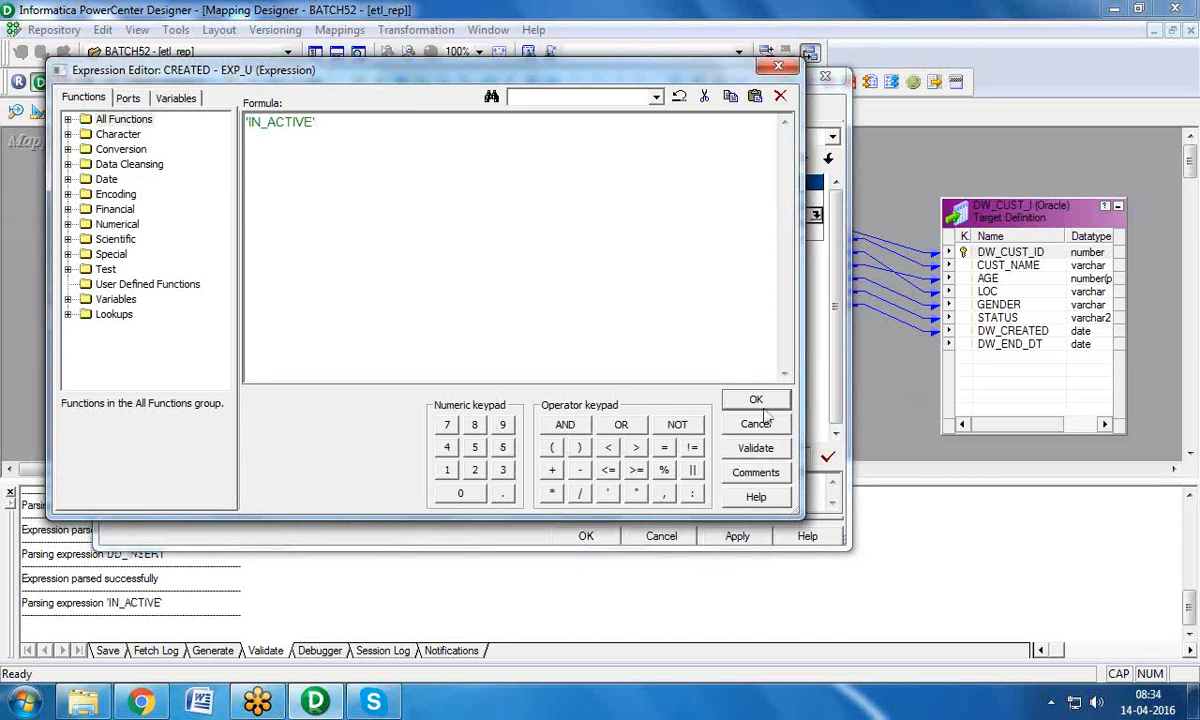
Step: Set the END port's expression to SYSDATE, apply the EXP_U changes and hide the output window
{"action": "left_click", "coordinate": [760, 231]}
{"action": "left_click", "coordinate": [816, 231]}
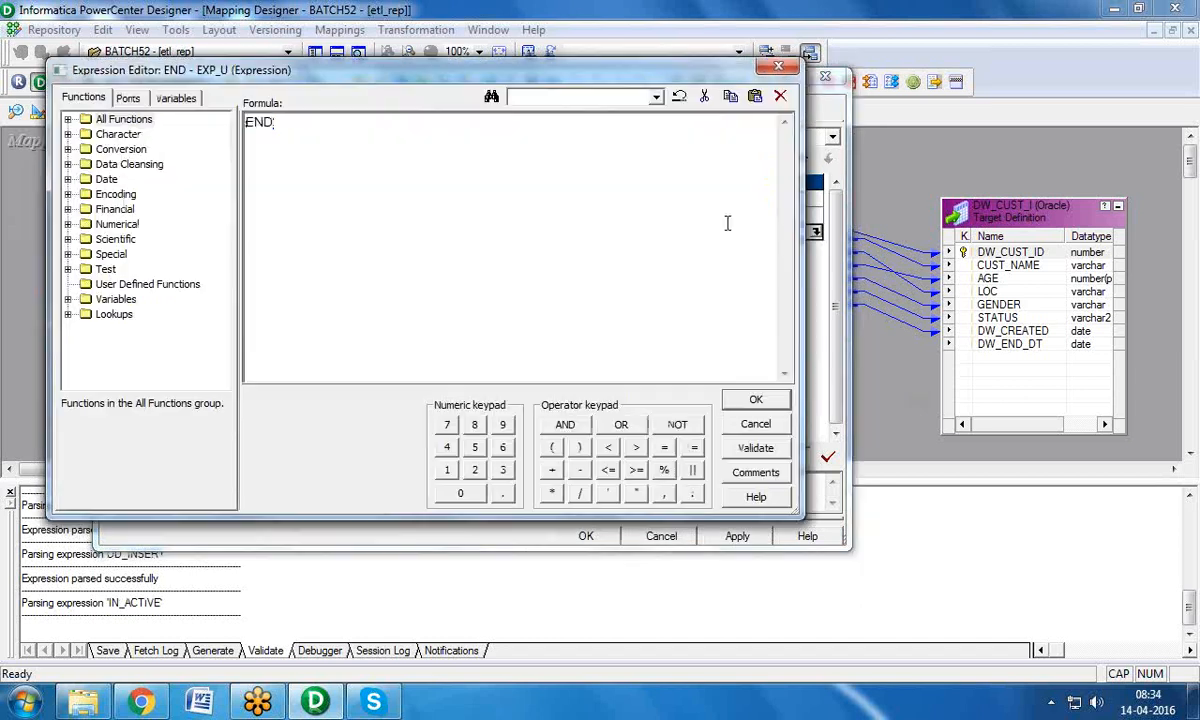
{"action": "type", "text": "SYSDATE"}
{"action": "left_click", "coordinate": [756, 399]}
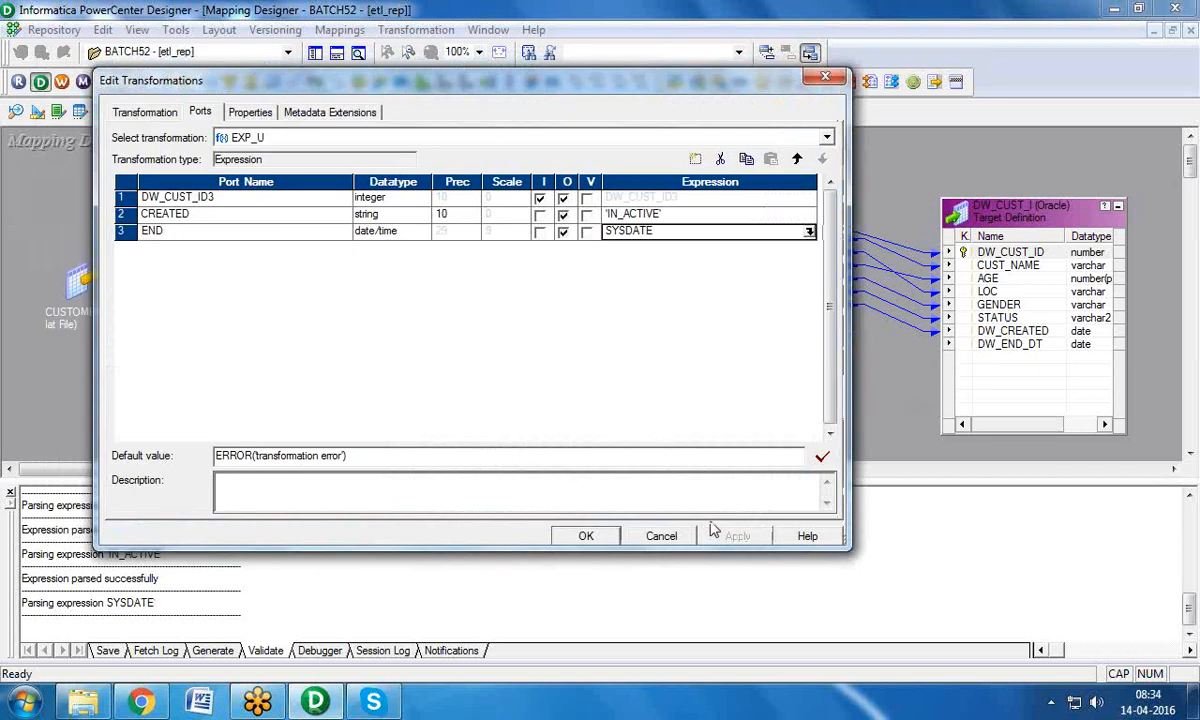
{"action": "left_click", "coordinate": [585, 536]}
{"action": "left_click", "coordinate": [337, 52]}
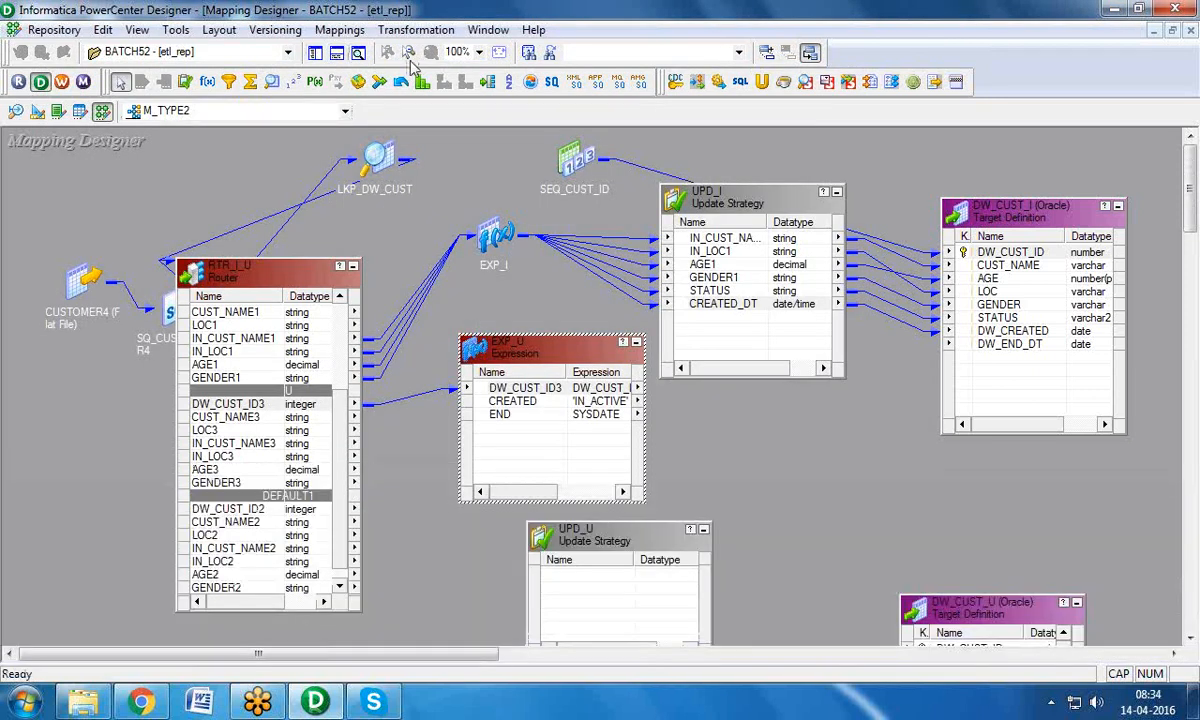
Step: Place UPD_U below and between UPD_I and DW_CUST_I, and link all EXP_U ports to it
{"action": "left_click_drag", "start_coordinate": [630, 541], "coordinate": [872, 453]}
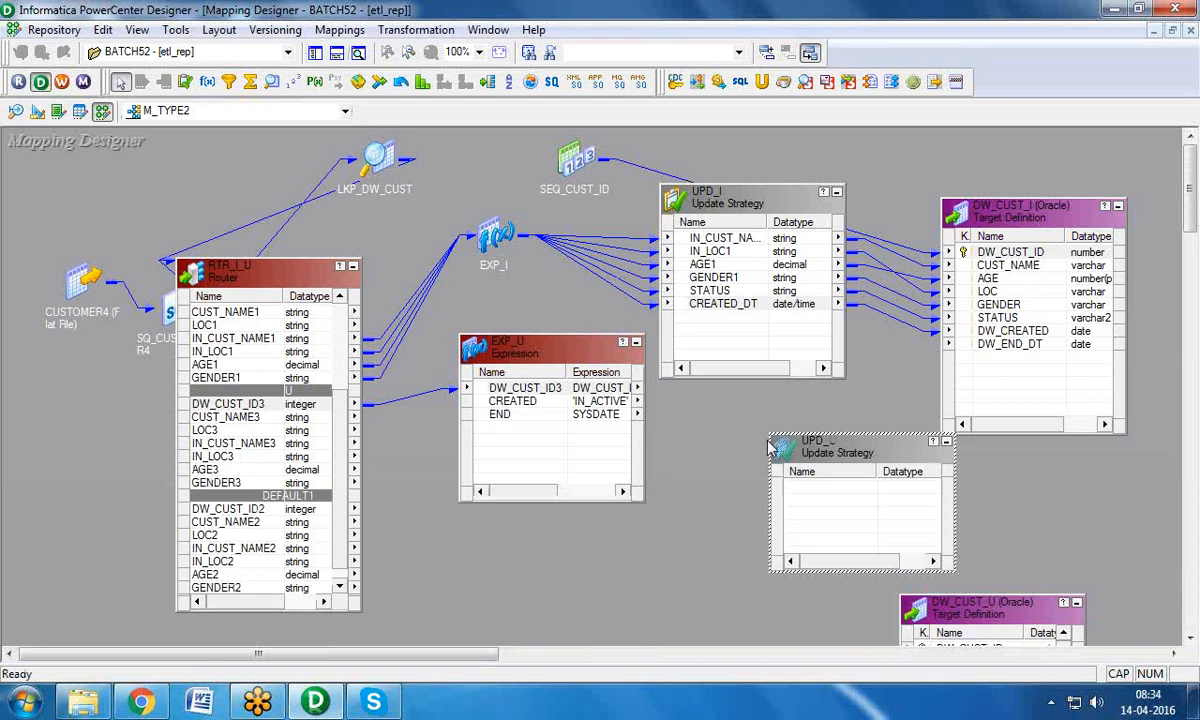
{"action": "right_click", "coordinate": [561, 390]}
{"action": "left_click", "coordinate": [563, 404]}
{"action": "mouse_move", "coordinate": [520, 388]}
{"action": "left_mouse_down"}
{"action": "mouse_move", "coordinate": [845, 490]}
{"action": "mouse_move", "coordinate": [851, 468]}
{"action": "left_mouse_up"}
Step: Set UPD_U's update strategy expression to DD_UPDATE
{"action": "double_click", "coordinate": [851, 468]}
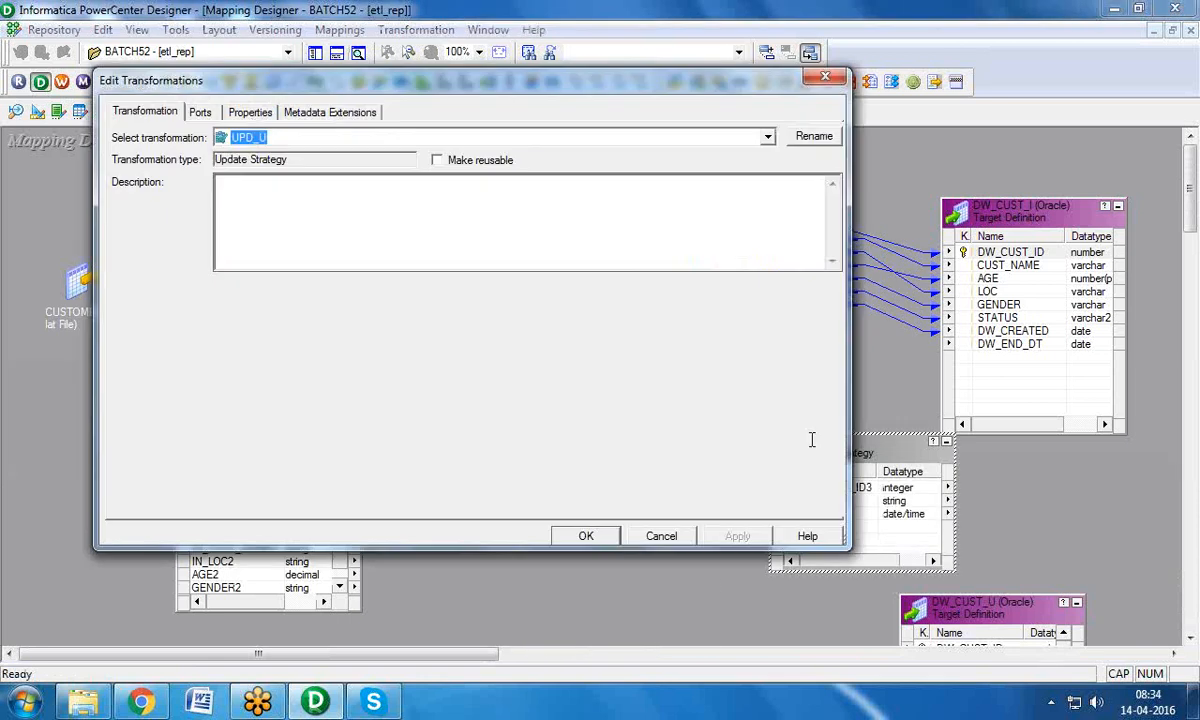
{"action": "left_click", "coordinate": [250, 112]}
{"action": "double_click", "coordinate": [770, 193]}
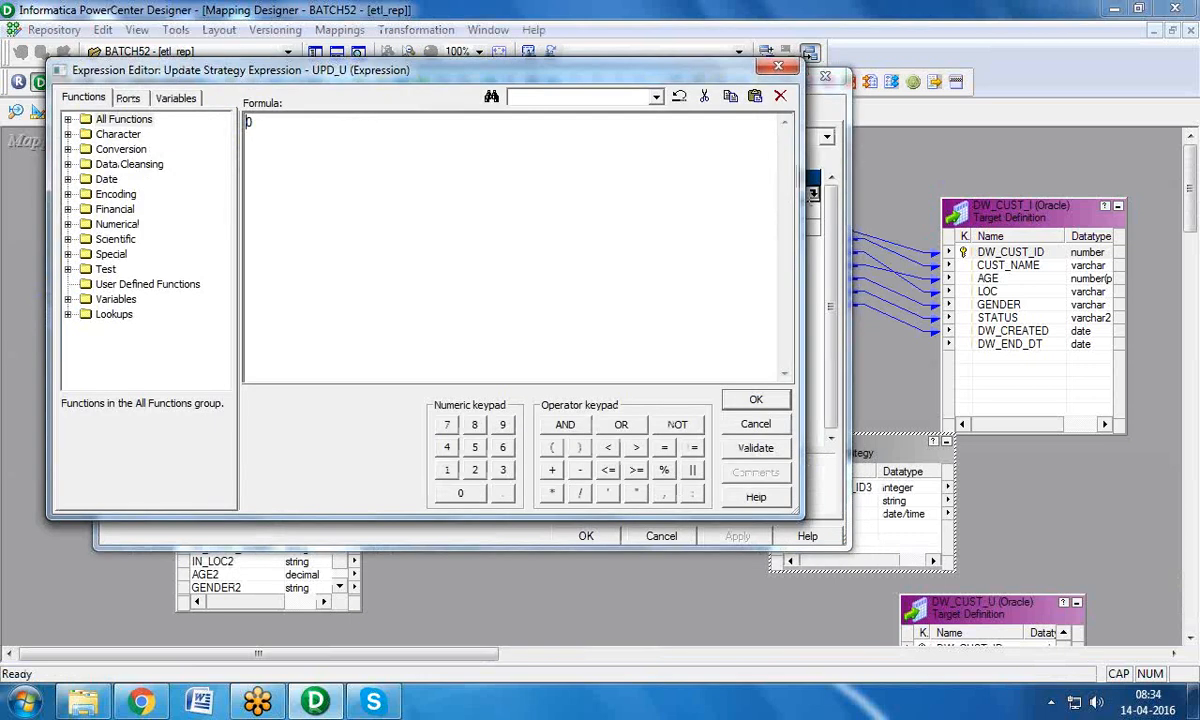
{"action": "type", "text": "DD_UPDATE"}
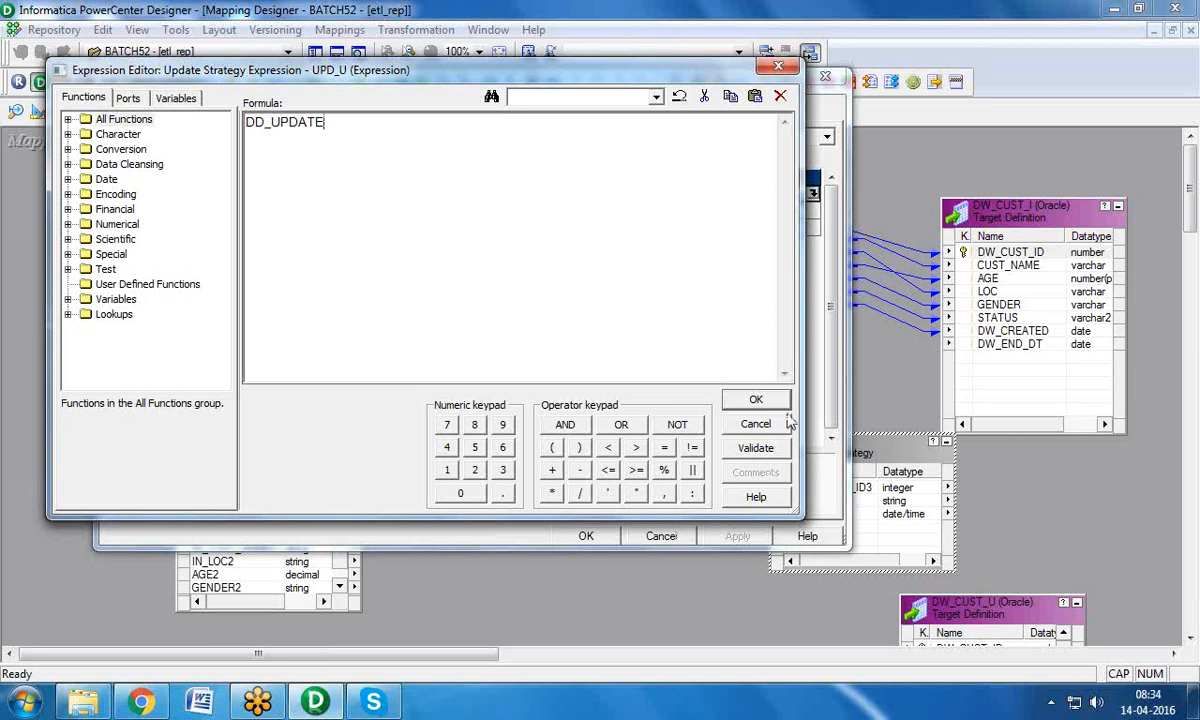
{"action": "left_click", "coordinate": [756, 399]}
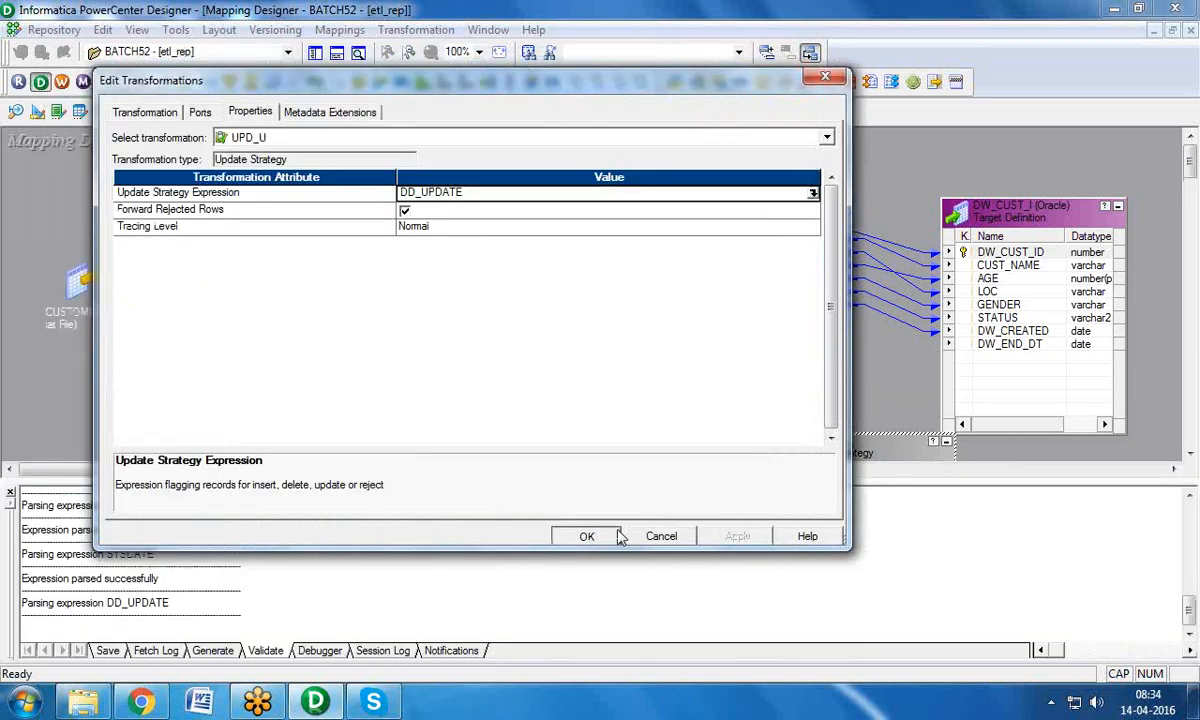
{"action": "left_click", "coordinate": [612, 537]}
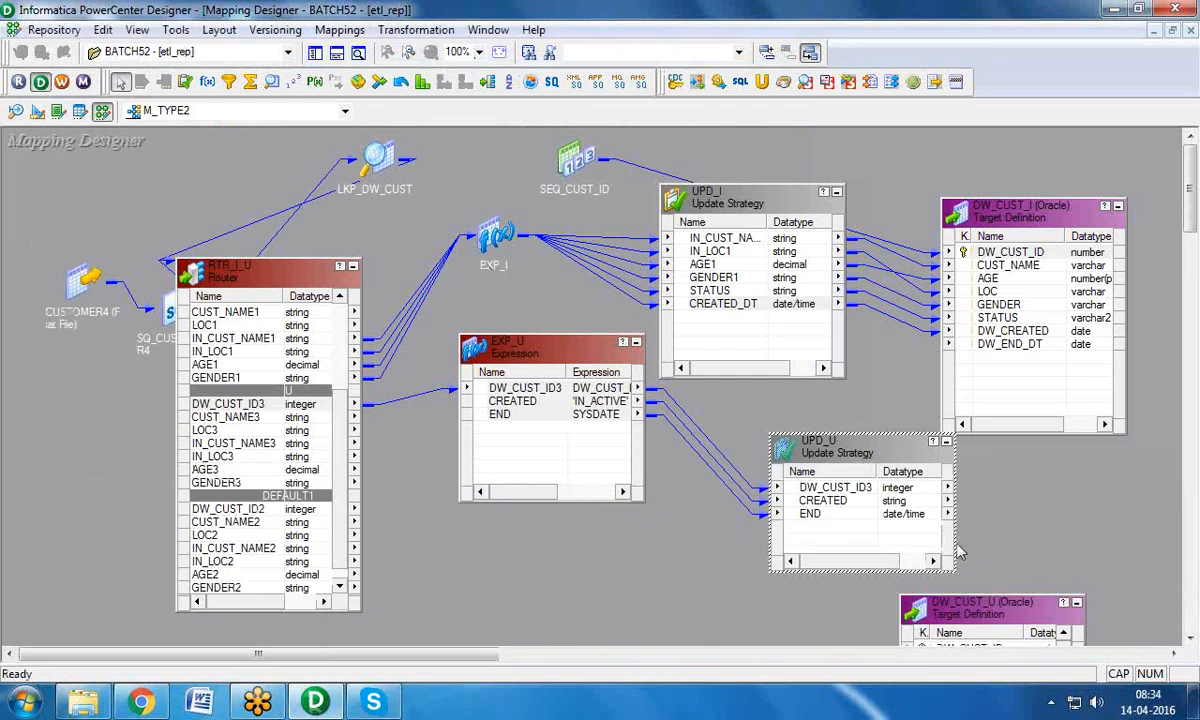
Step: Place the DW_CUST_U target beside UPD_U, below DW_CUST_I, and enlarge it until all its ports show
{"action": "left_click_drag", "start_coordinate": [982, 616], "coordinate": [1107, 478]}
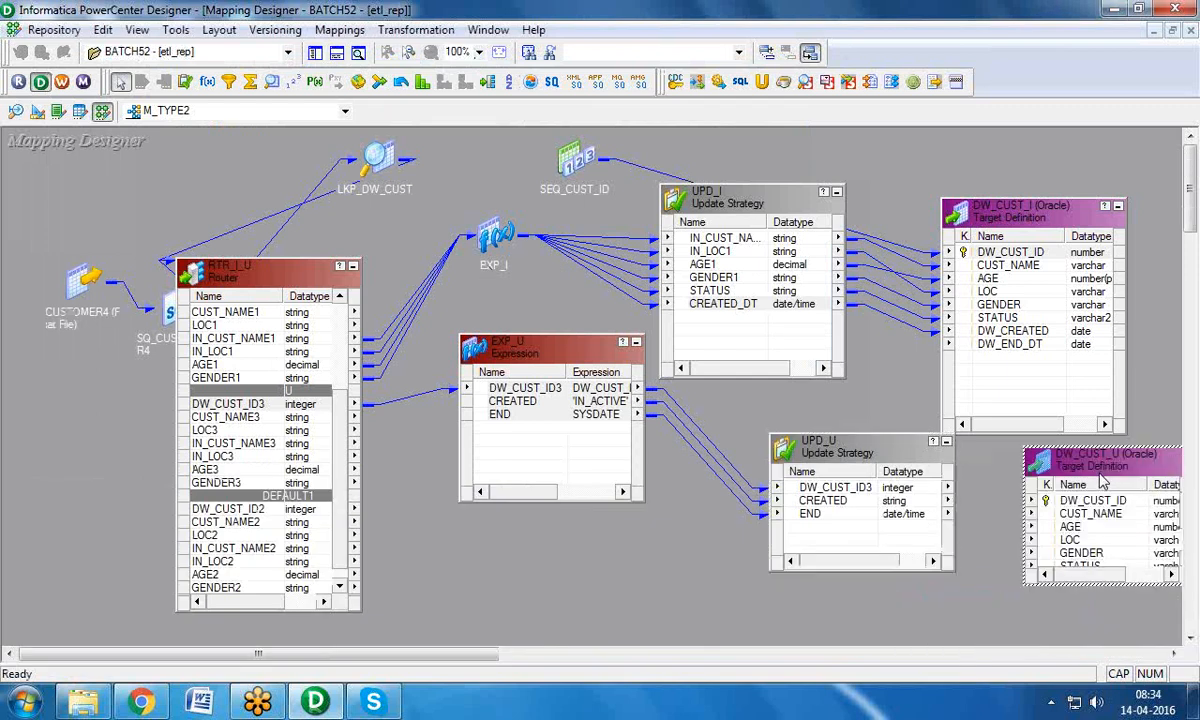
{"action": "left_click_drag", "start_coordinate": [1105, 596], "coordinate": [1105, 636]}
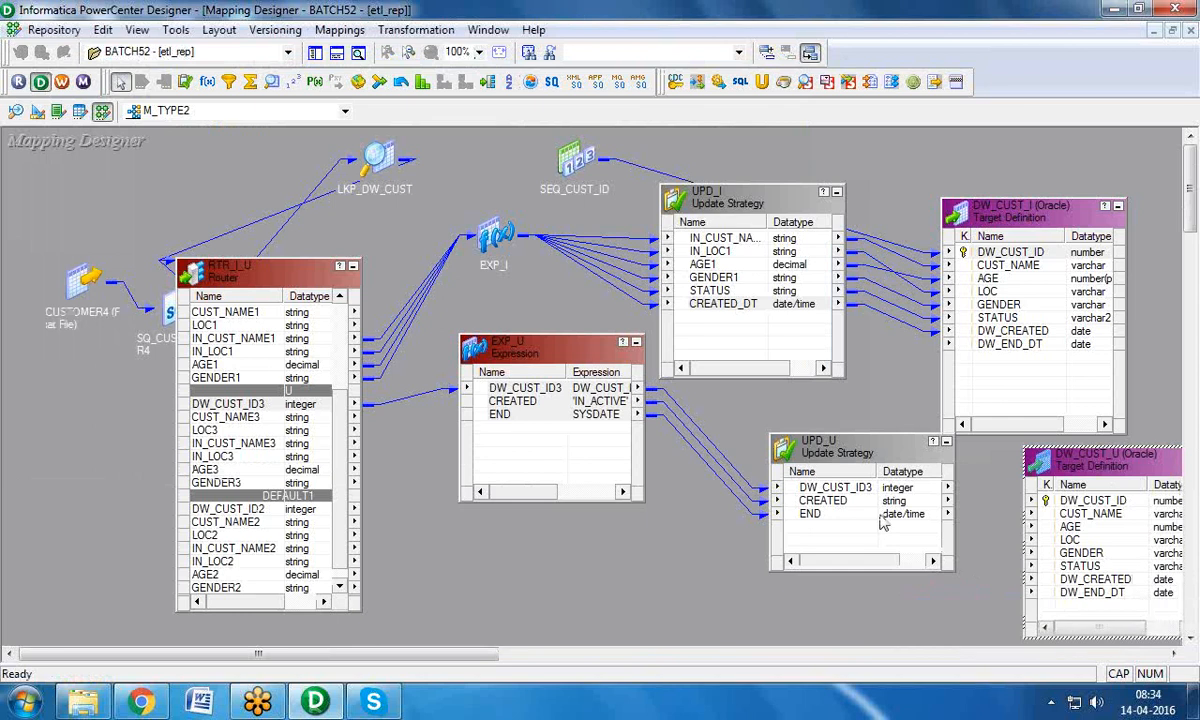
Step: Link UPD_U to the DW_CUST_U target: DW_CUST_ID3 to DW_CUST_ID, CREATED to STATUS and END to DW_END_DT
{"action": "left_click_drag", "start_coordinate": [822, 487], "coordinate": [1040, 498]}
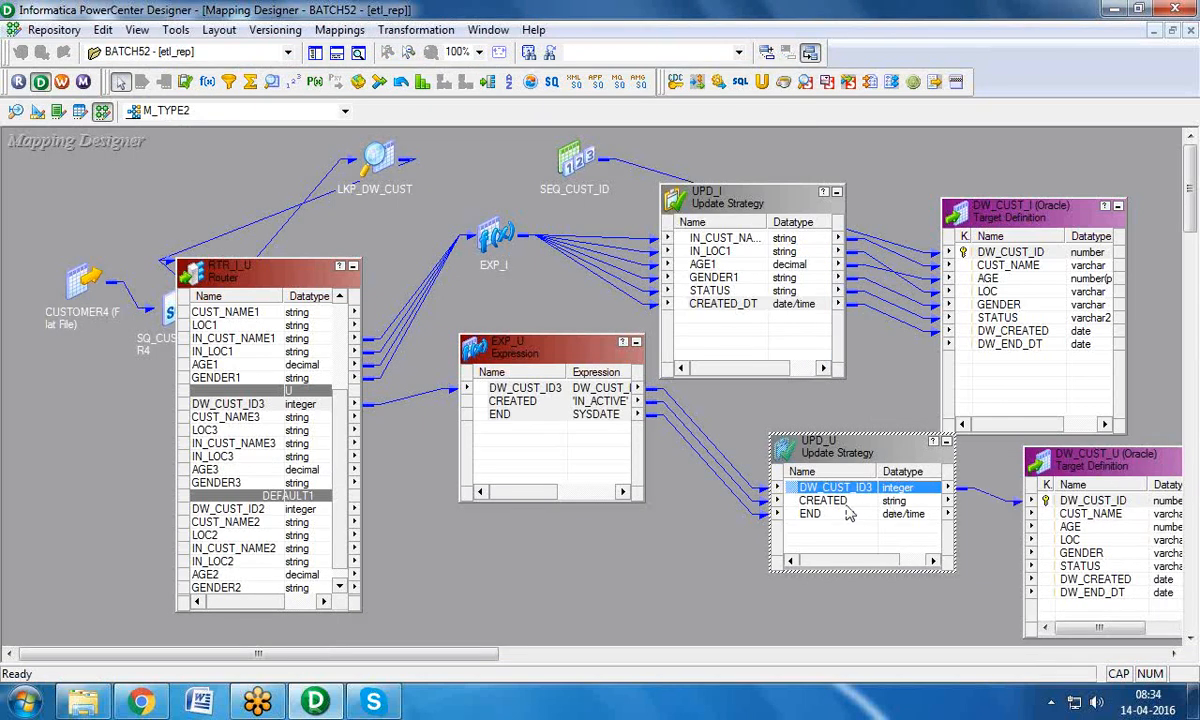
{"action": "left_click_drag", "start_coordinate": [840, 500], "coordinate": [1085, 590]}
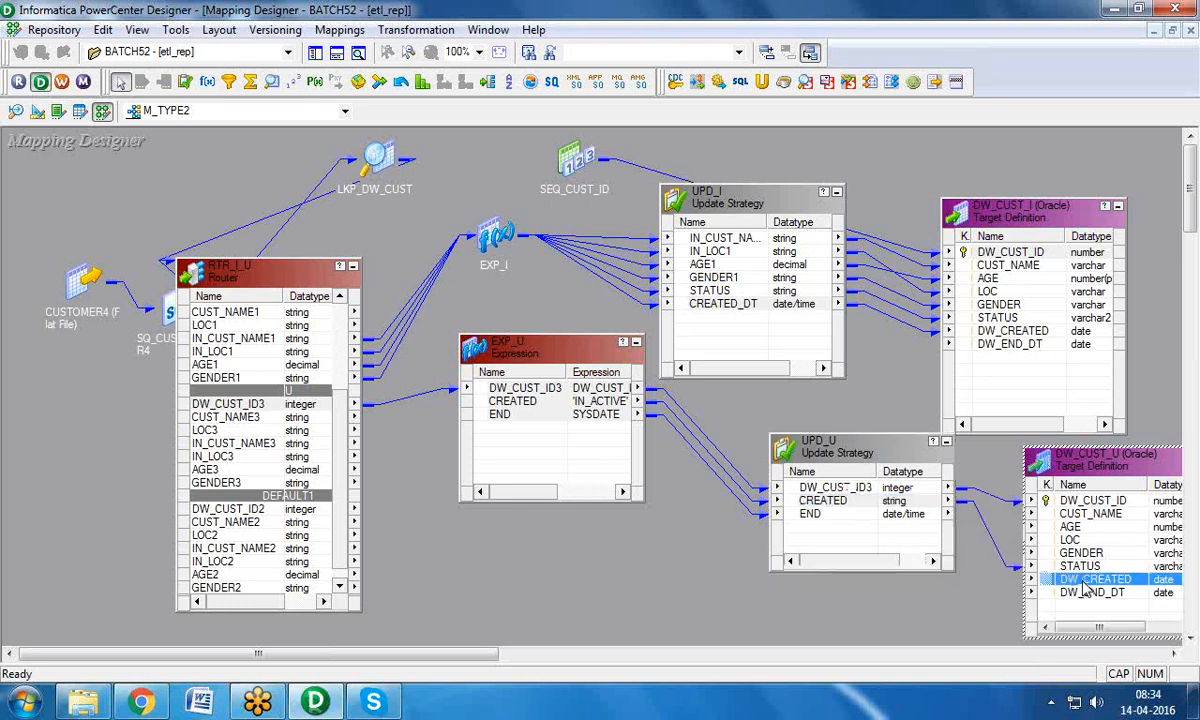
{"action": "left_click_drag", "start_coordinate": [811, 514], "coordinate": [1060, 592]}
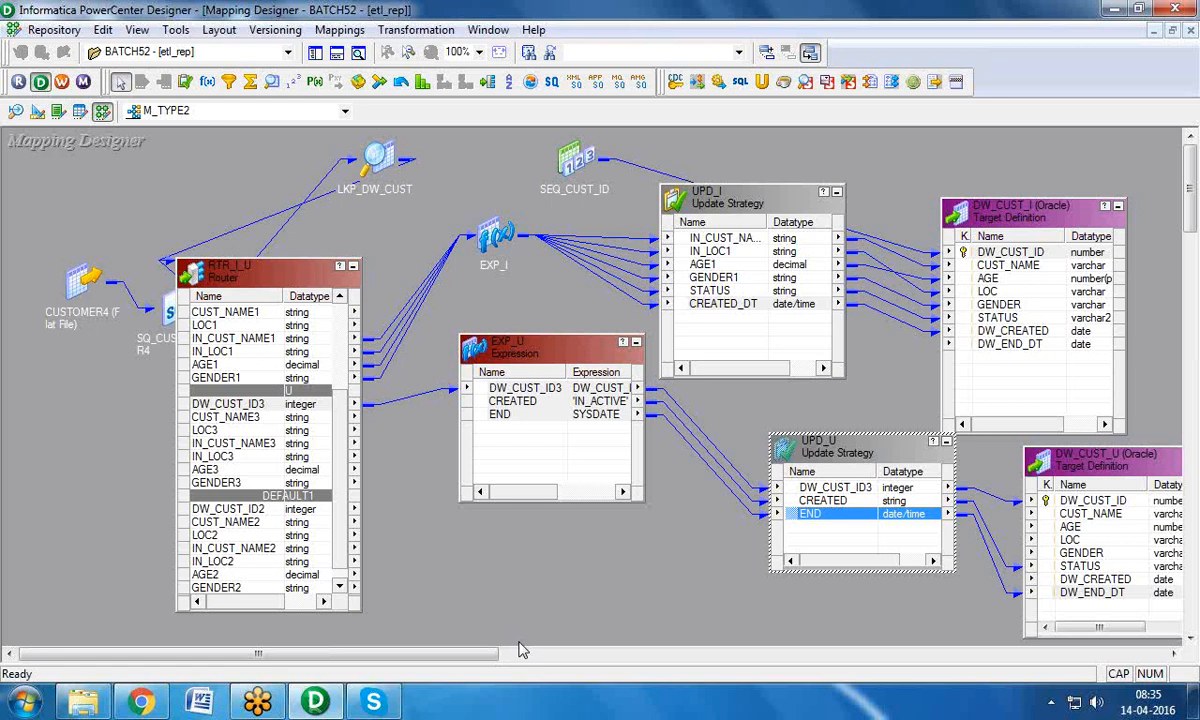
Step: Arrange all objects of the M_TYPE2 mapping as icons, and save the mapping to the repository
{"action": "right_click", "coordinate": [451, 170]}
{"action": "left_click", "coordinate": [525, 273]}
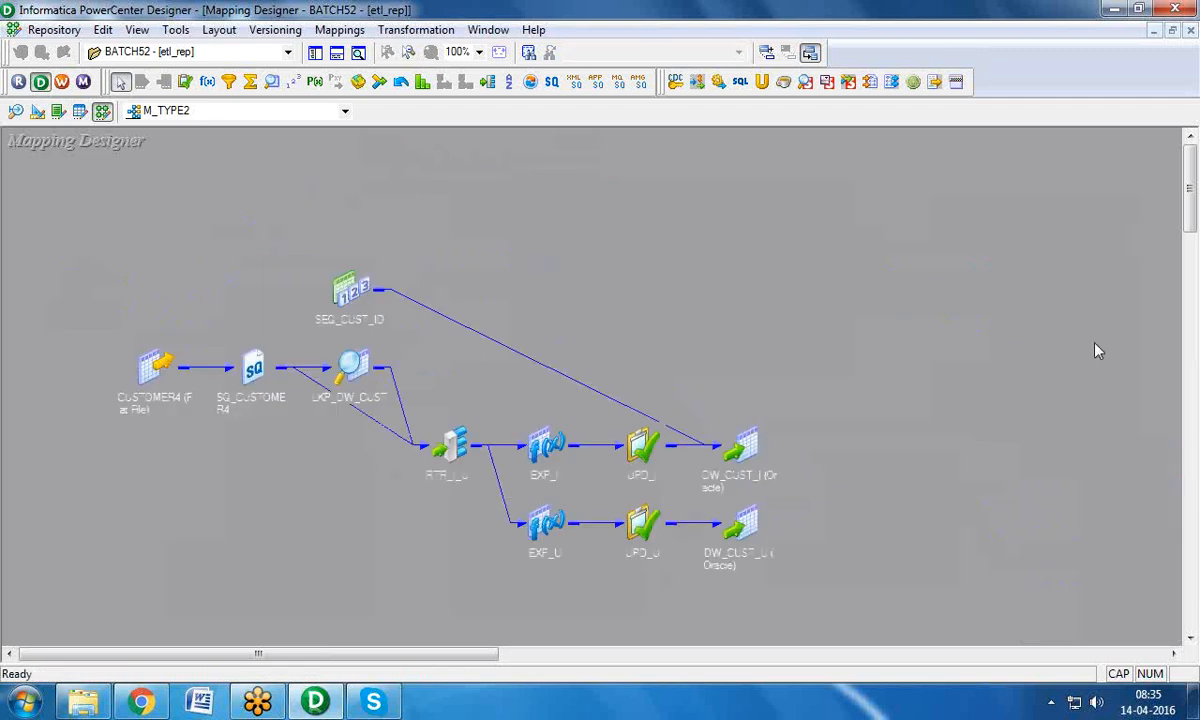
{"action": "left_click", "coordinate": [54, 30]}
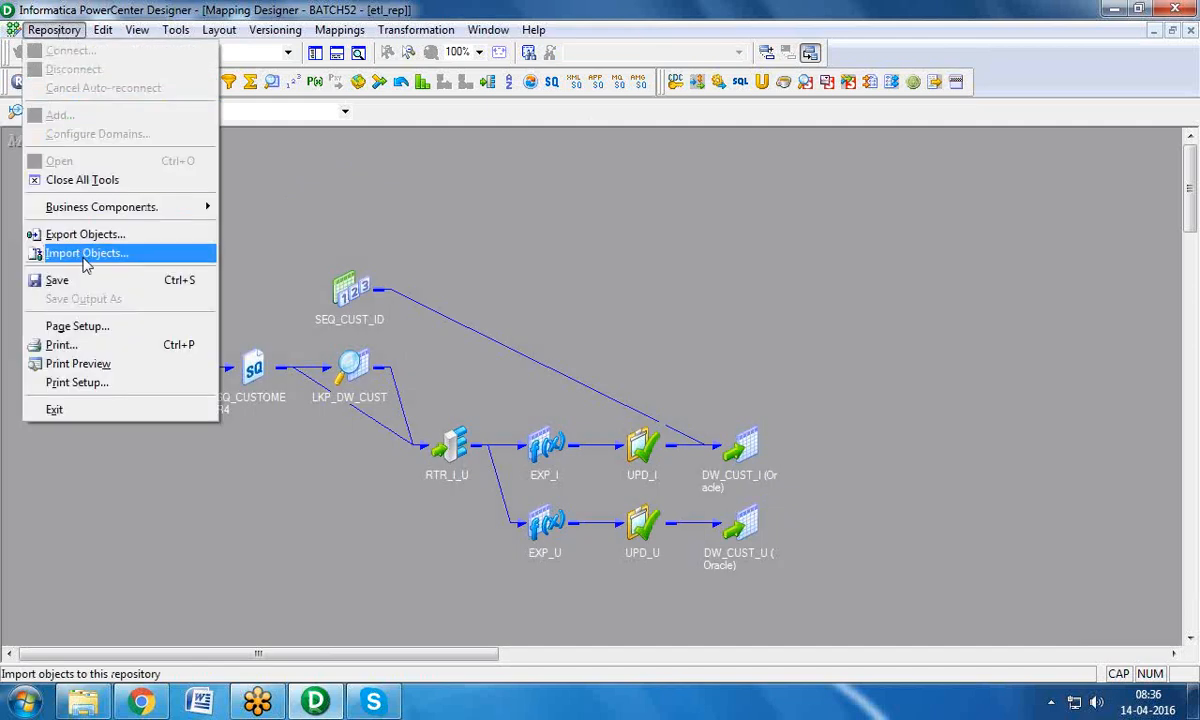
{"action": "left_click", "coordinate": [50, 279]}
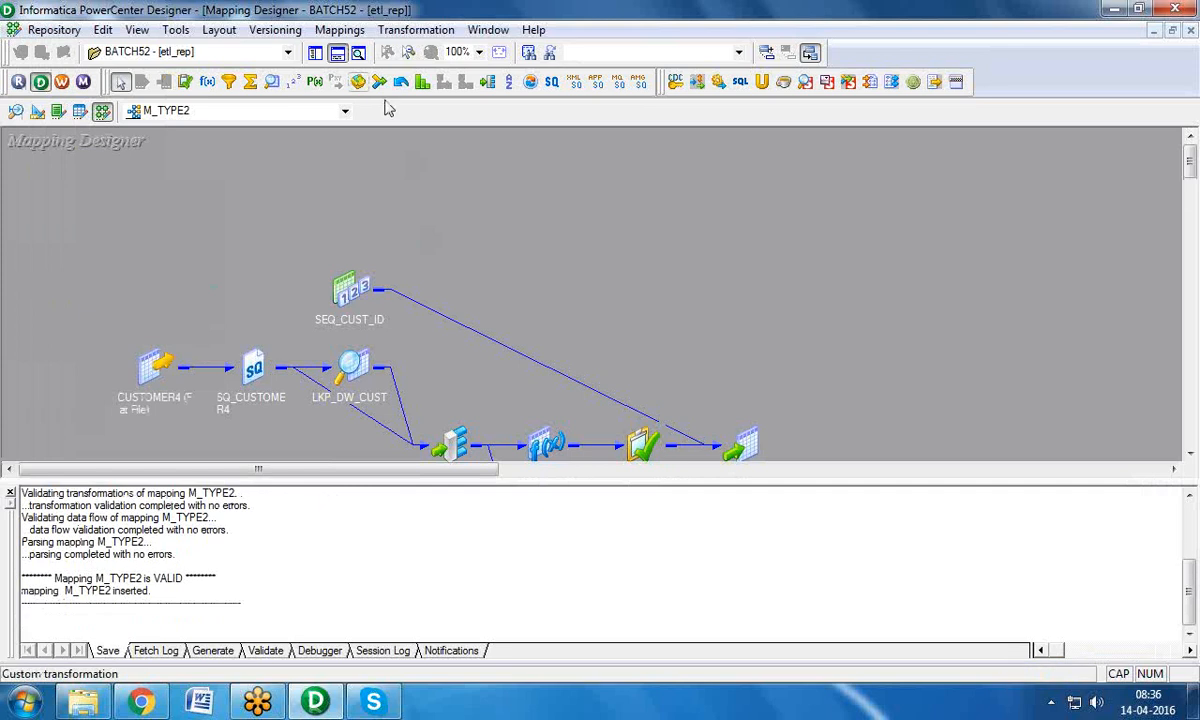
{"action": "left_click", "coordinate": [340, 54]}
Step: Switch to PowerCenter Workflow Manager in a maximized window and clear the Task Developer workspace
{"action": "left_click", "coordinate": [64, 84]}
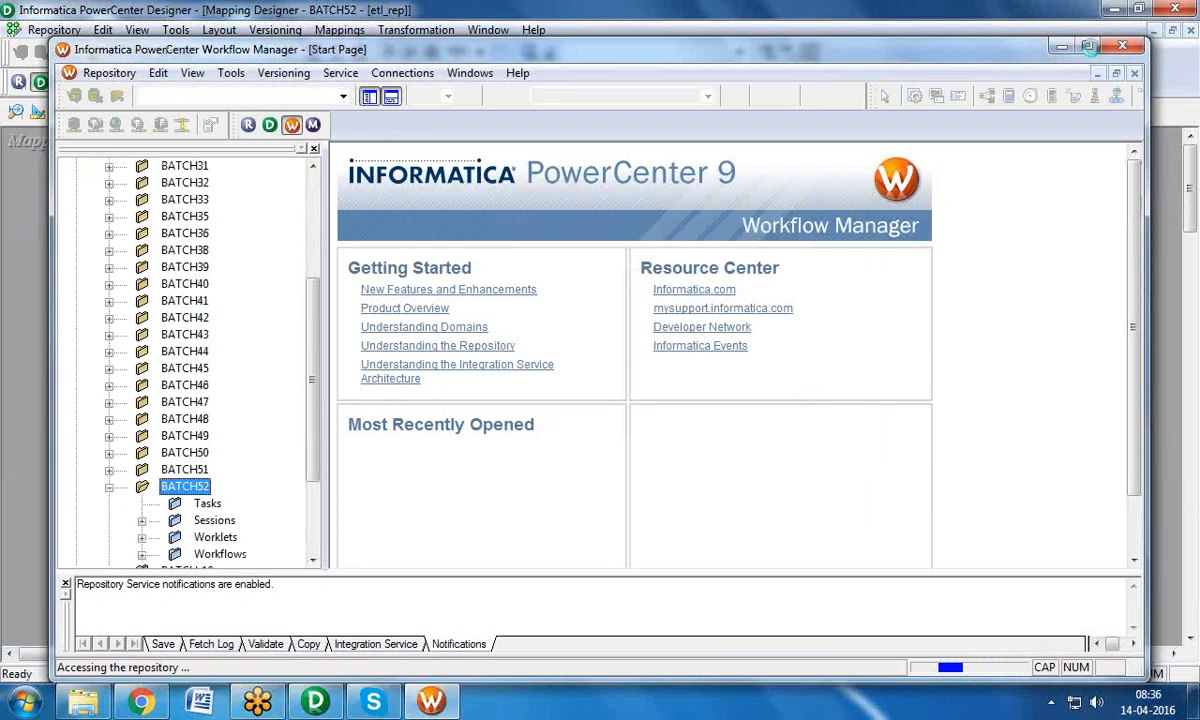
{"action": "left_click", "coordinate": [1089, 46]}
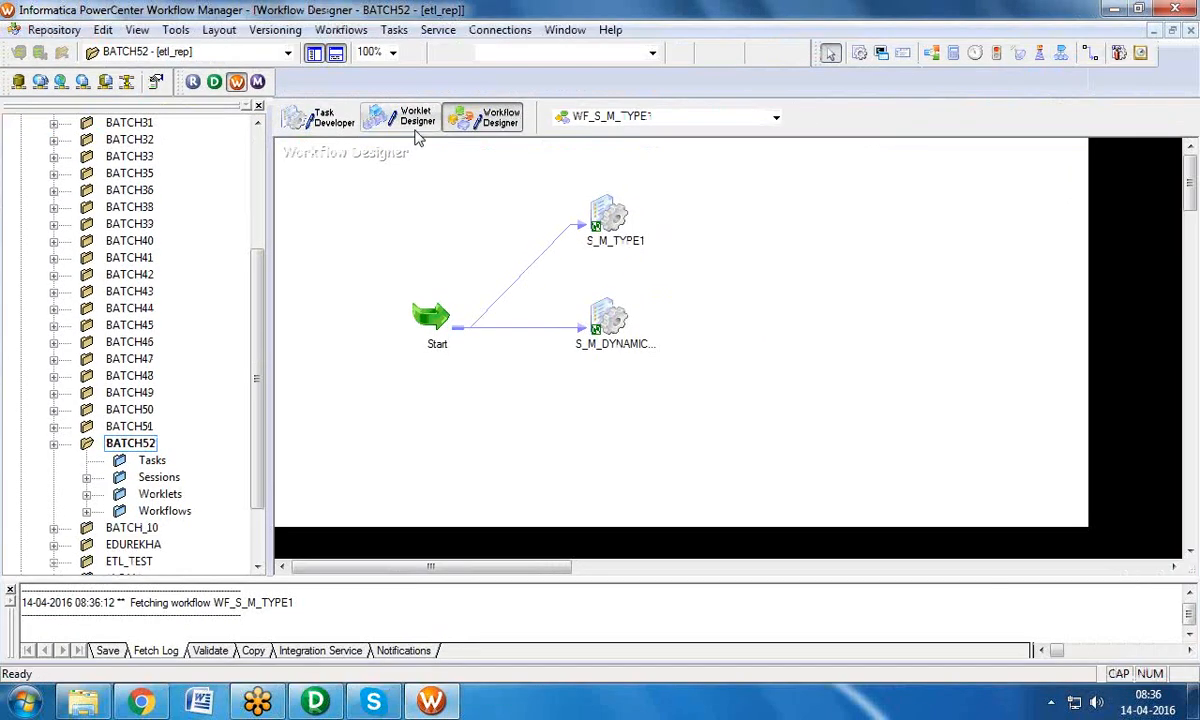
{"action": "left_click", "coordinate": [320, 118]}
{"action": "right_click", "coordinate": [643, 180]}
{"action": "left_click", "coordinate": [690, 215]}
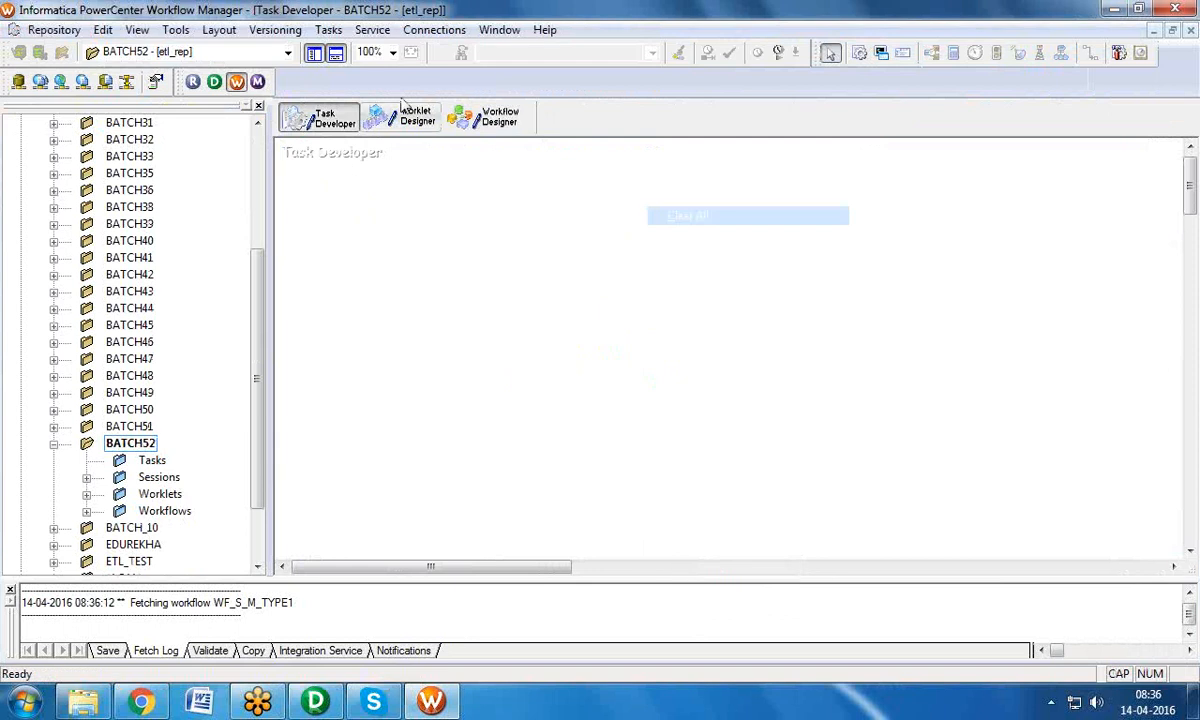
Step: Create a session task named S_M_TYPE2 and associate it with the M_TYPE2 mapping
{"action": "left_click", "coordinate": [328, 29]}
{"action": "left_click", "coordinate": [348, 48]}
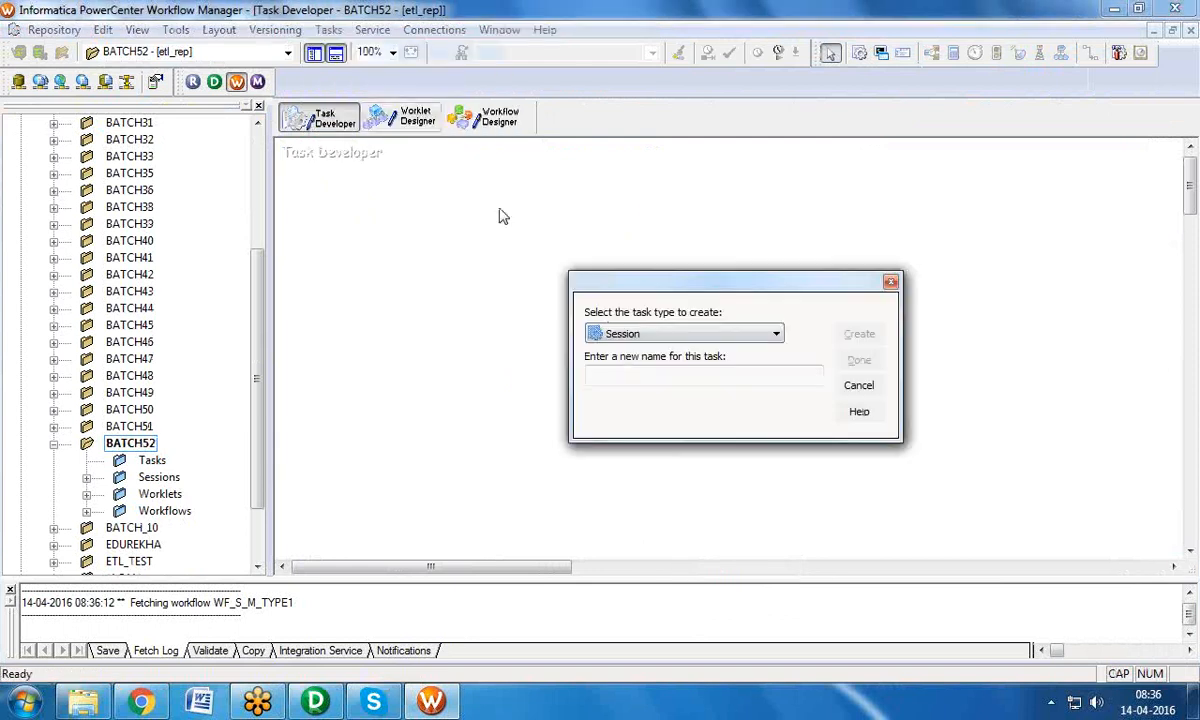
{"action": "left_click", "coordinate": [628, 369]}
{"action": "type", "text": "S_M_TYPE2"}
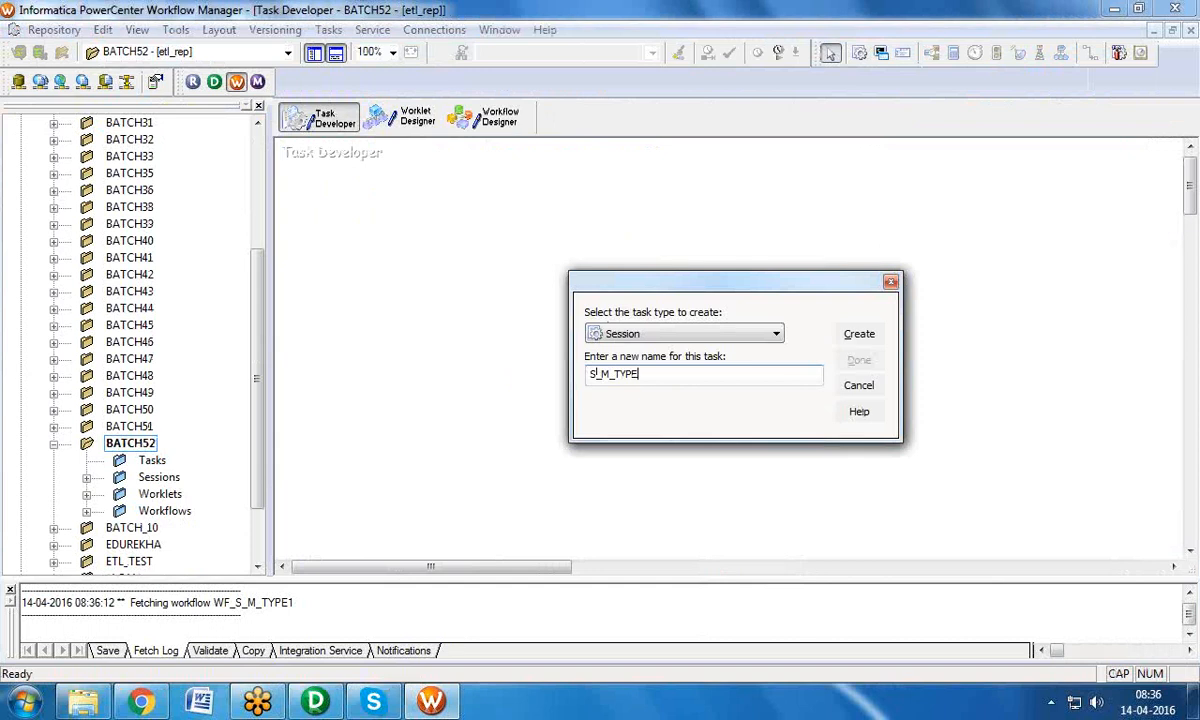
{"action": "left_click", "coordinate": [860, 336]}
{"action": "left_click_drag", "start_coordinate": [855, 356], "coordinate": [855, 448]}
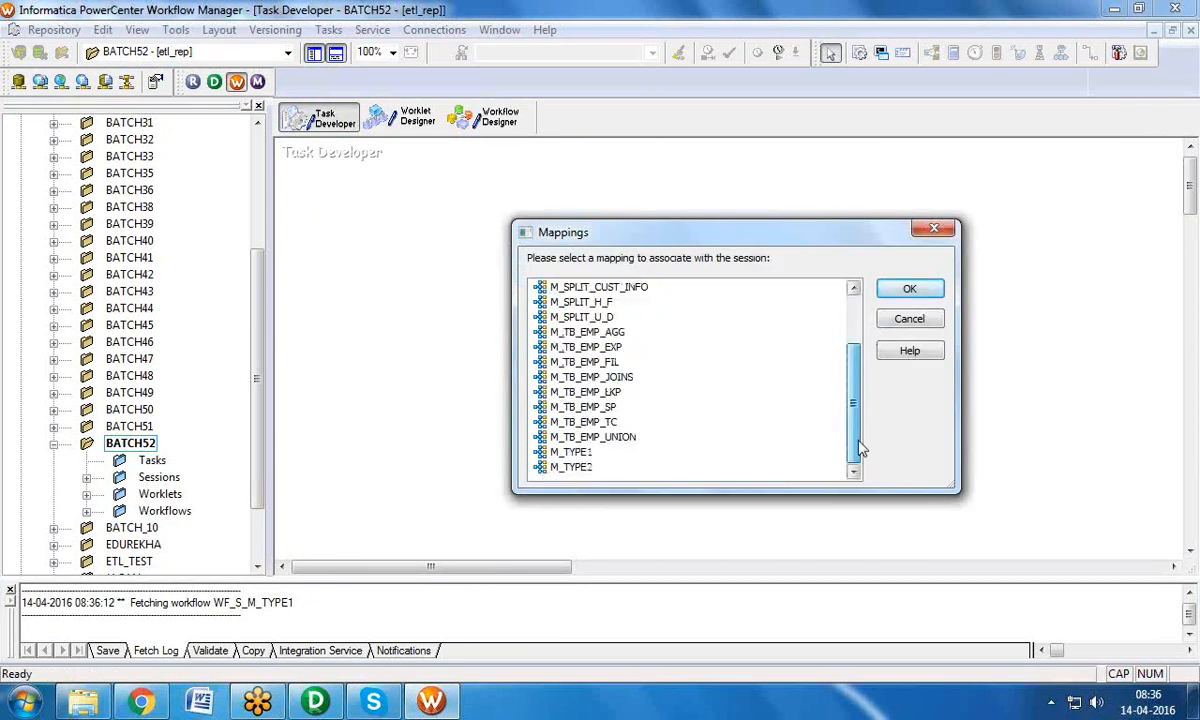
{"action": "left_click", "coordinate": [580, 468]}
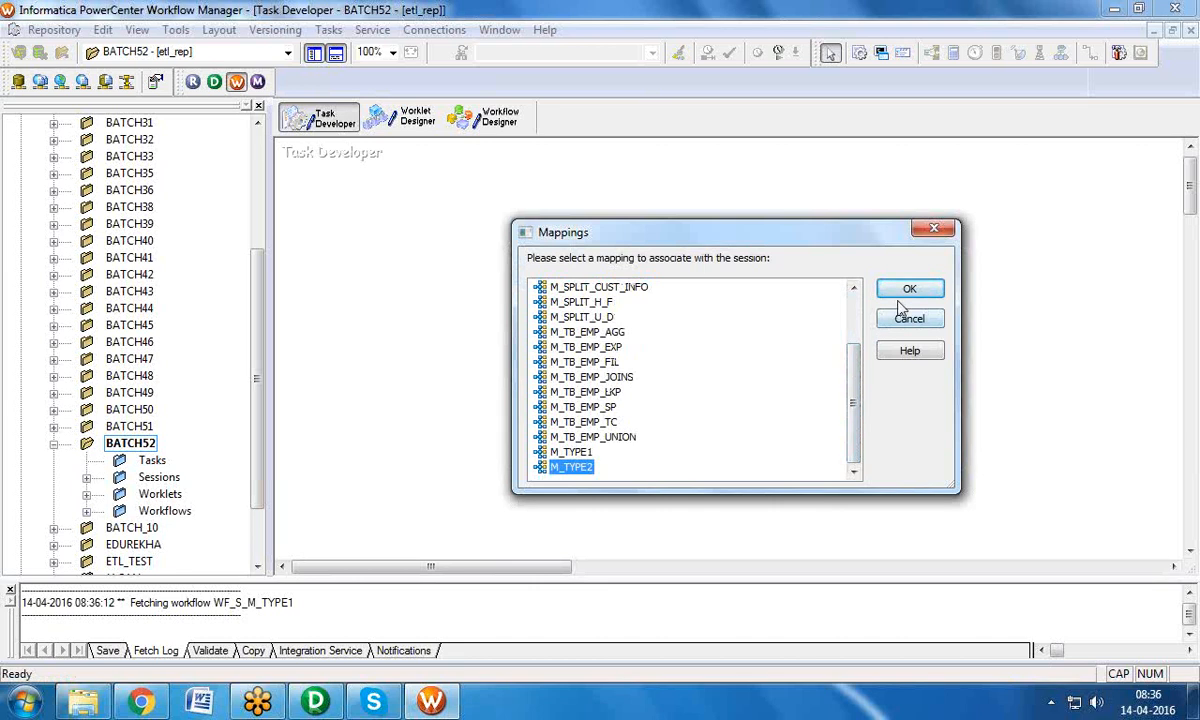
{"action": "left_click", "coordinate": [909, 289]}
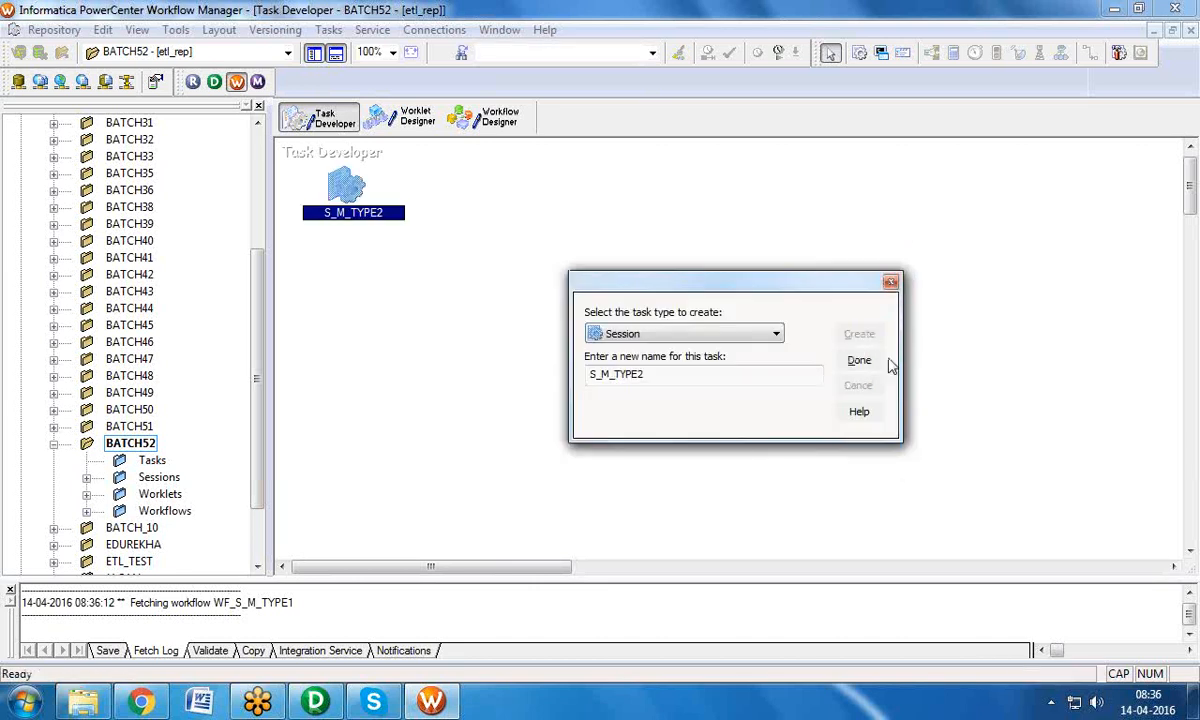
{"action": "left_click", "coordinate": [857, 361]}
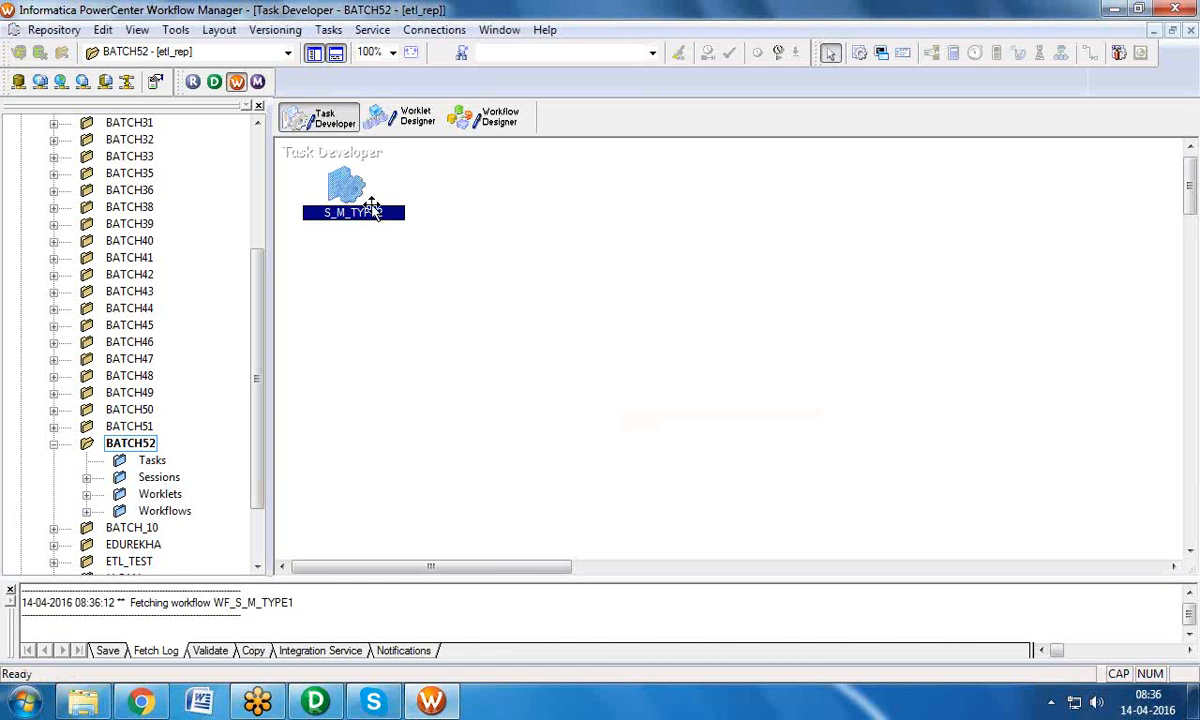
Step: Open the SQ_CUSTOMER4 source settings of the S_M_TYPE2 session, and copy the C:\Informatica folder path from Windows Explorer
{"action": "double_click", "coordinate": [347, 190]}
{"action": "double_click", "coordinate": [952, 28]}
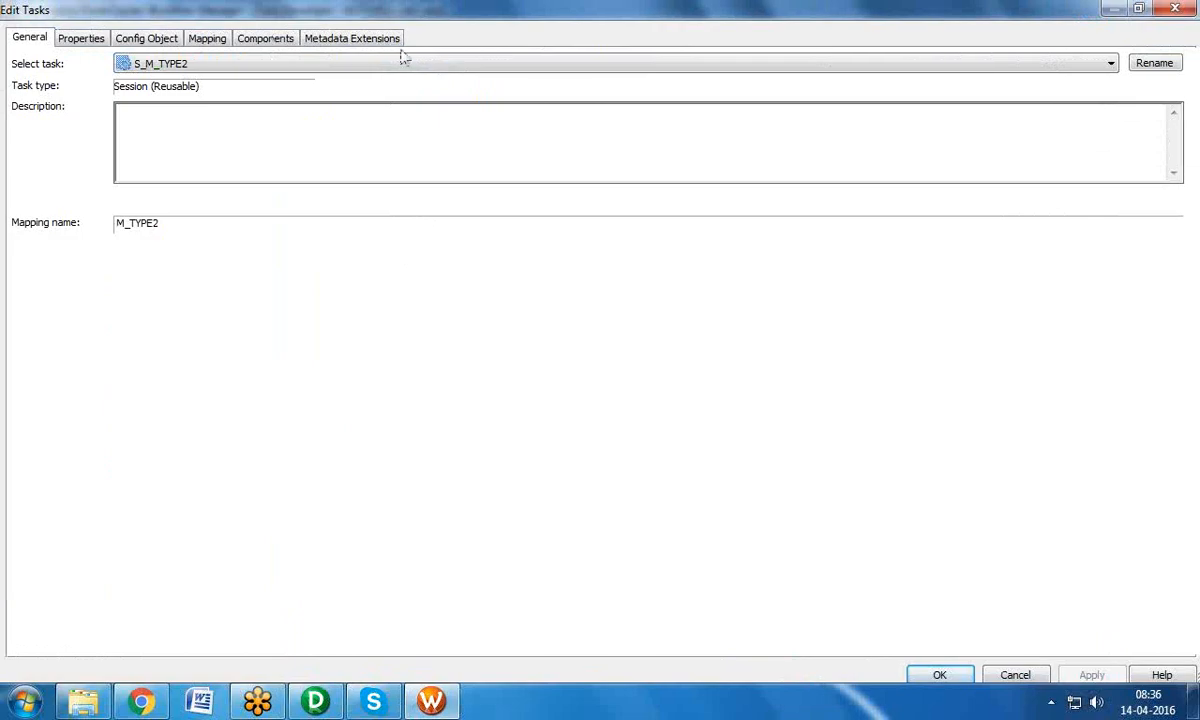
{"action": "left_click", "coordinate": [209, 39]}
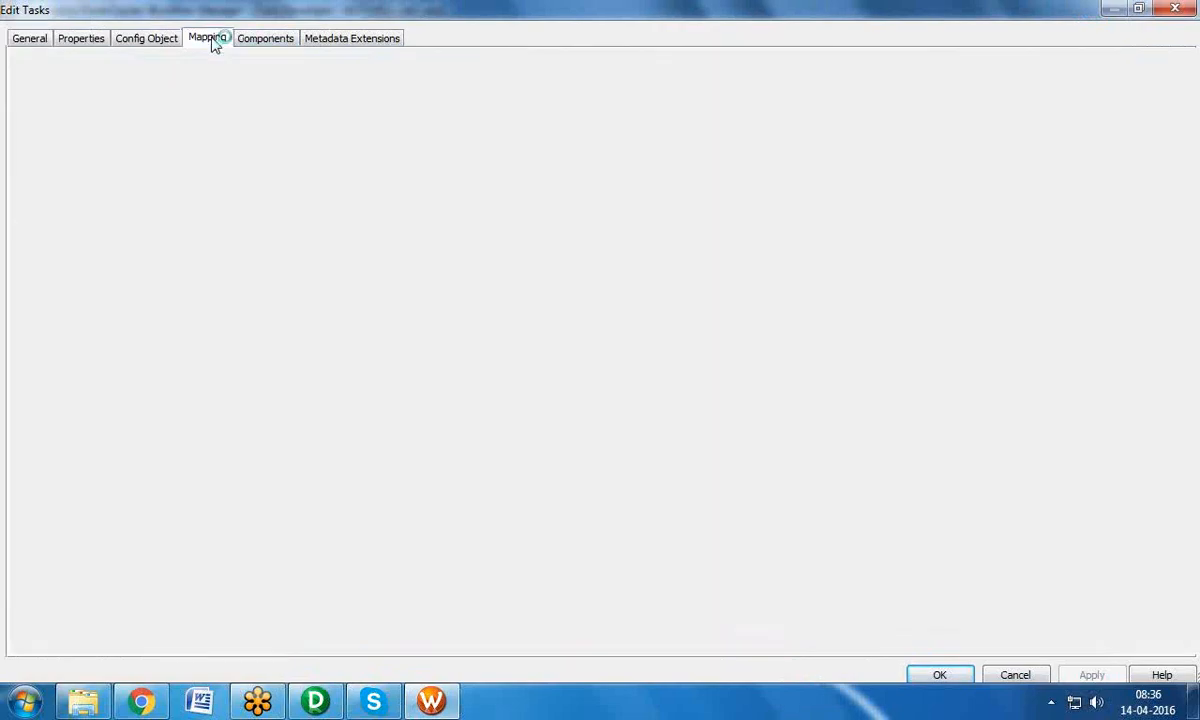
{"action": "left_click", "coordinate": [112, 185]}
{"action": "left_click", "coordinate": [84, 701]}
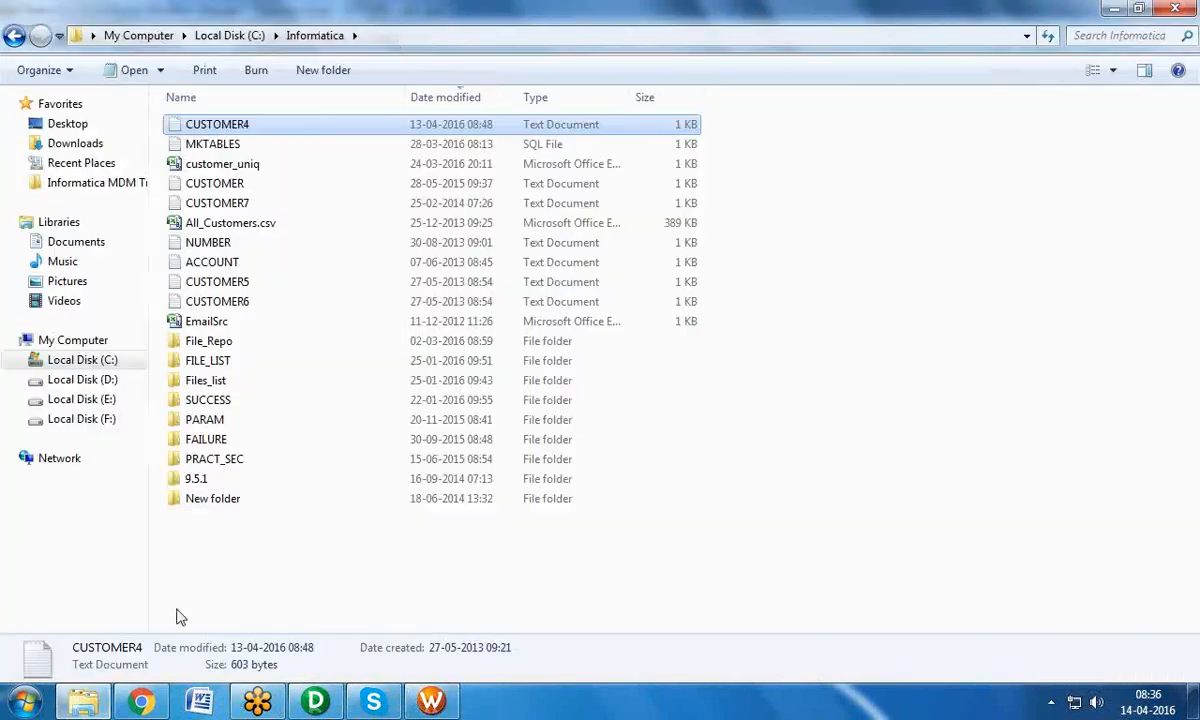
{"action": "left_click", "coordinate": [402, 37]}
{"action": "right_click", "coordinate": [402, 37]}
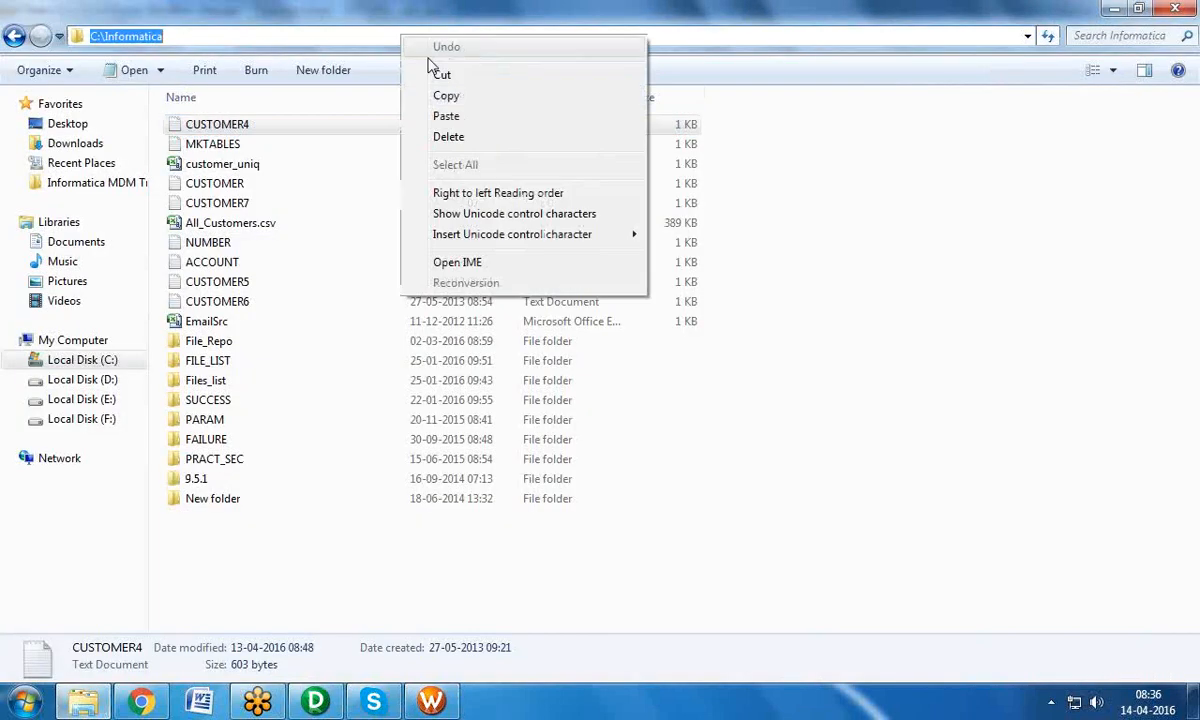
{"action": "left_click", "coordinate": [450, 96]}
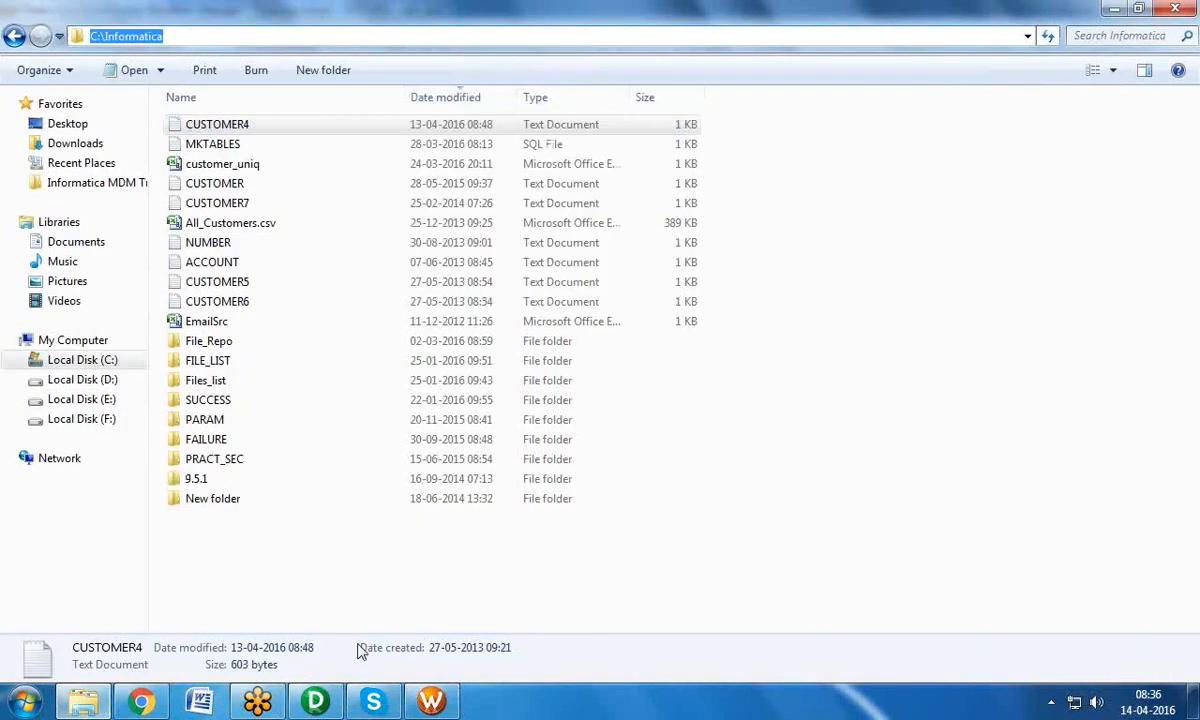
Step: Back in the session's mapping settings, set the source file directory of SQ_CUSTOMER4 to C:\Informatica\
{"action": "left_click", "coordinate": [431, 701]}
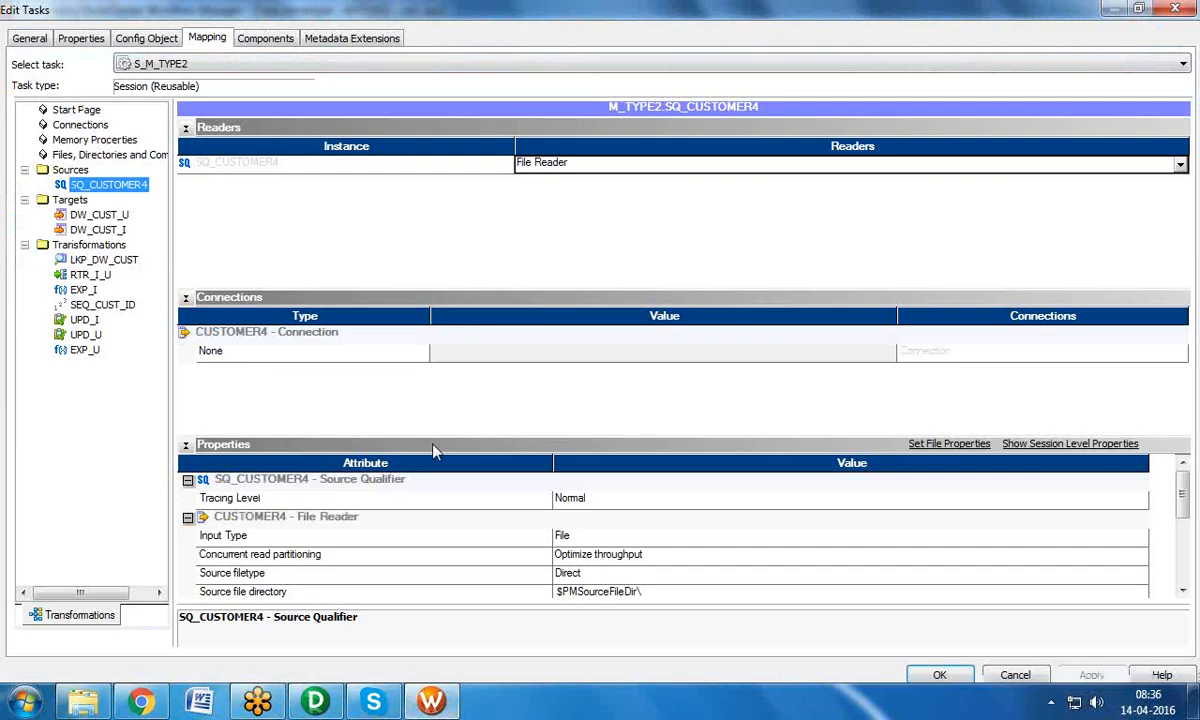
{"action": "left_click", "coordinate": [1183, 590]}
{"action": "left_click", "coordinate": [1183, 590]}
{"action": "left_click", "coordinate": [1183, 590]}
{"action": "left_click", "coordinate": [1183, 590]}
{"action": "left_click", "coordinate": [598, 517]}
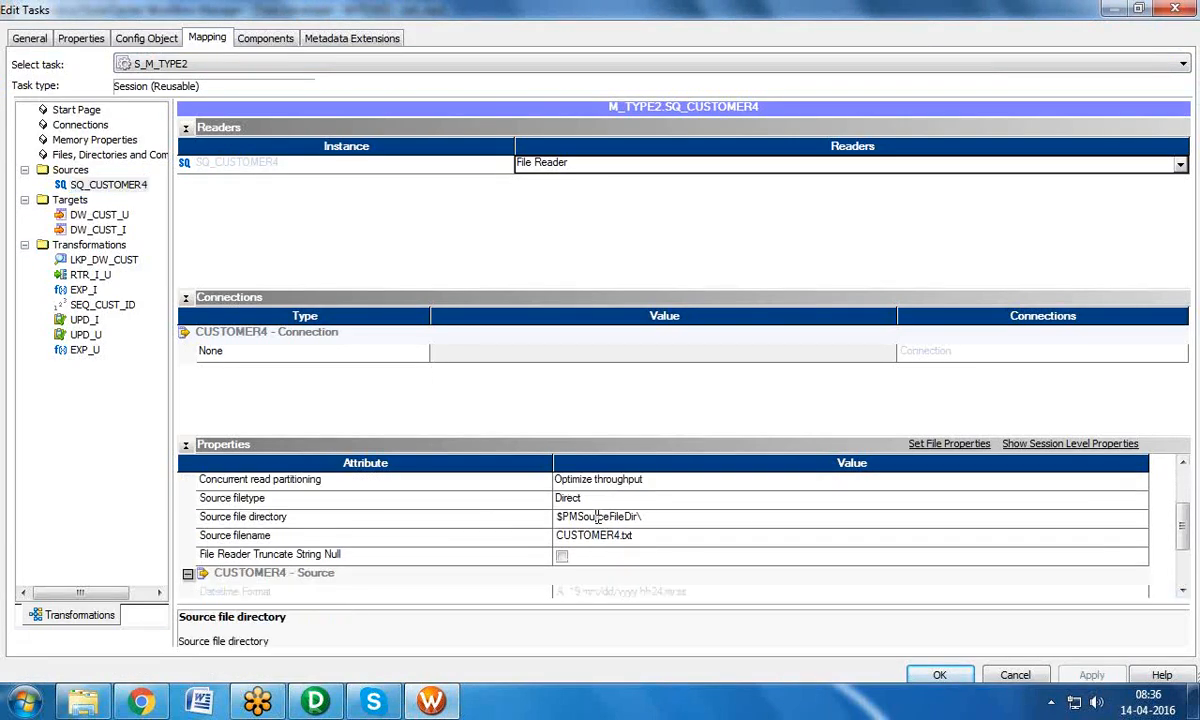
{"action": "left_click", "coordinate": [598, 517]}
{"action": "key", "text": "ctrl+v"}
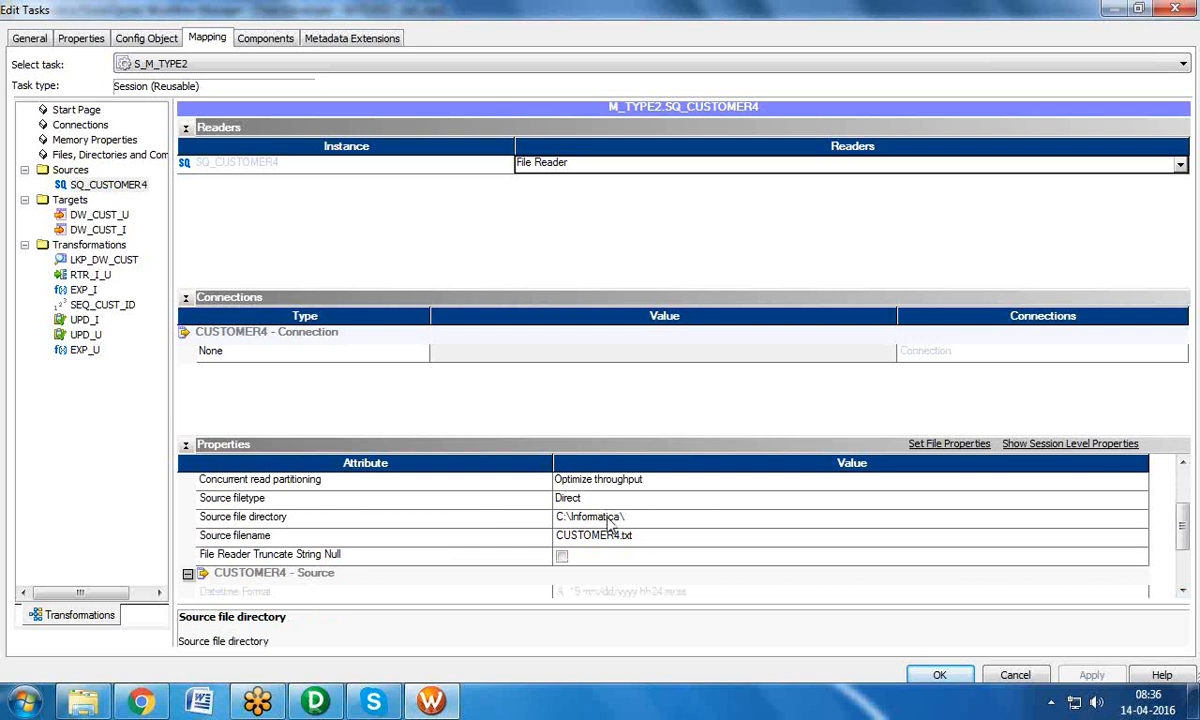
Step: For the DW_CUST_U target, set the target load type to Normal and the relational connection to BATCH52
{"action": "left_click", "coordinate": [113, 218]}
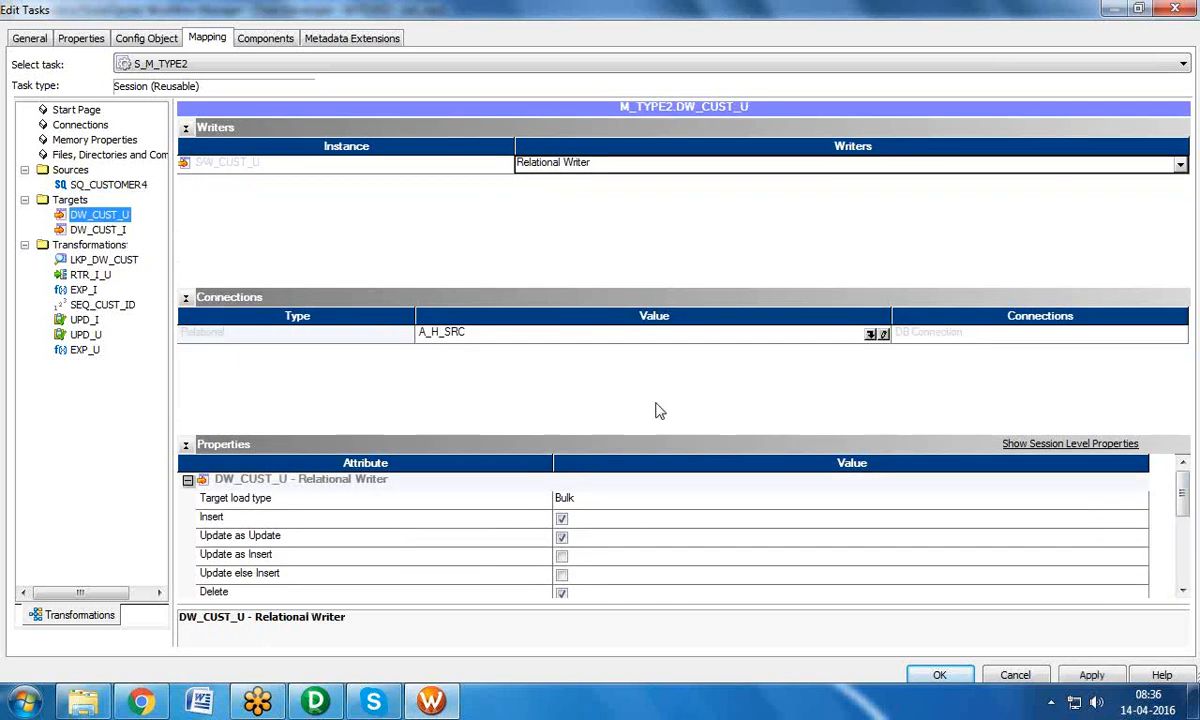
{"action": "left_click", "coordinate": [597, 498]}
{"action": "left_click", "coordinate": [584, 520]}
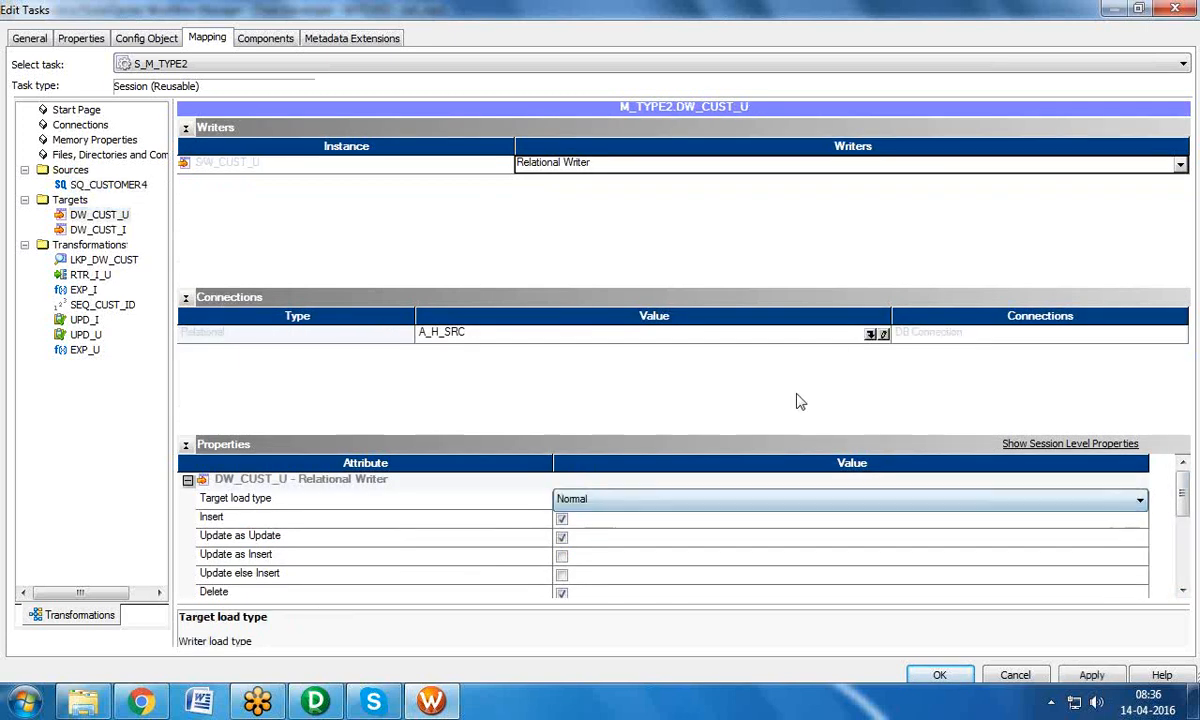
{"action": "left_click", "coordinate": [871, 335]}
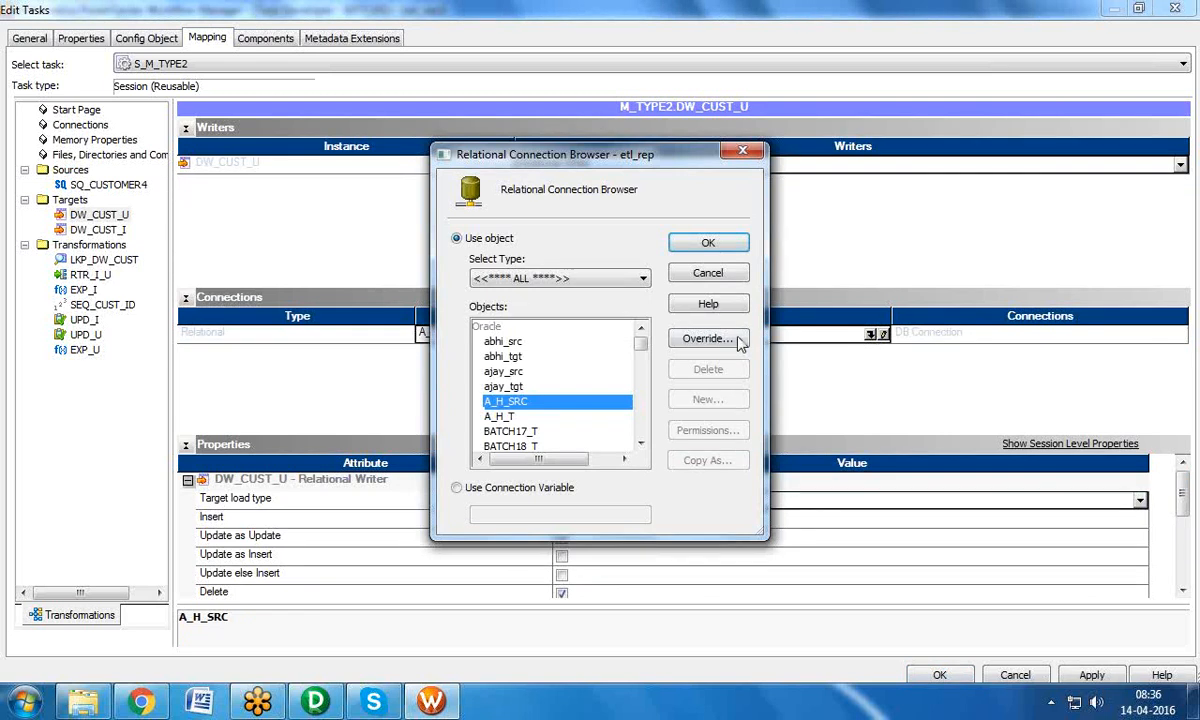
{"action": "left_click_drag", "start_coordinate": [641, 345], "coordinate": [647, 385]}
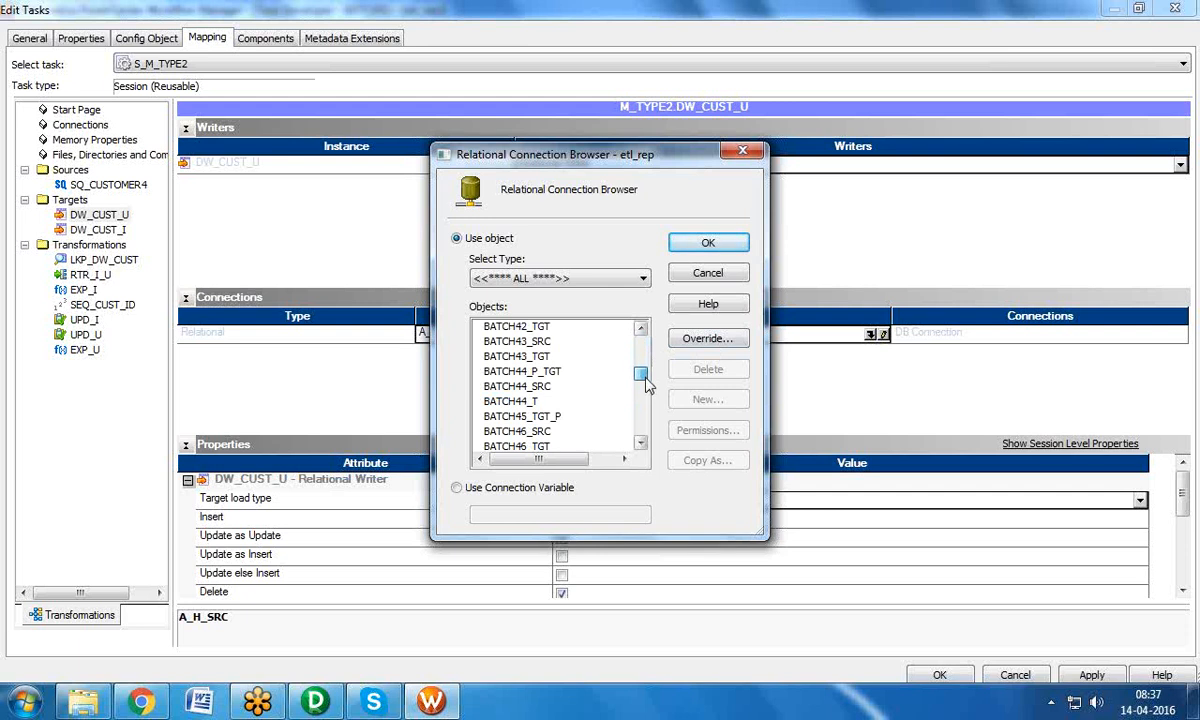
{"action": "left_click_drag", "start_coordinate": [645, 385], "coordinate": [646, 392]}
{"action": "left_click", "coordinate": [540, 386]}
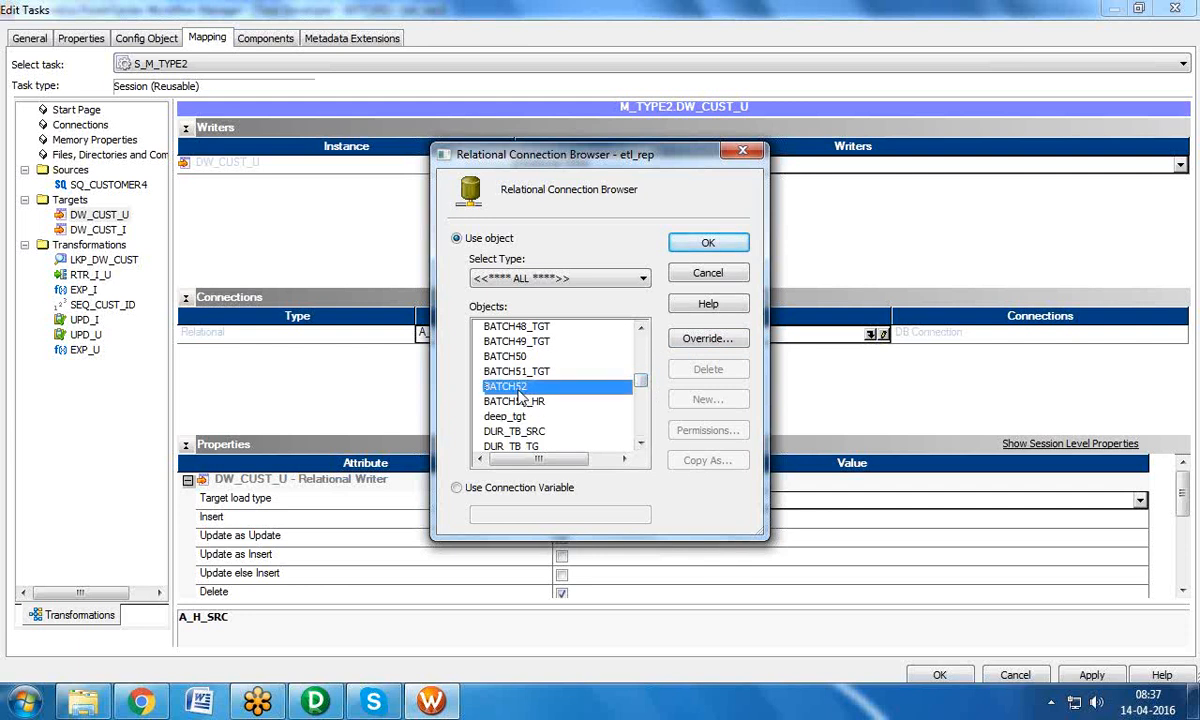
{"action": "left_click", "coordinate": [706, 243]}
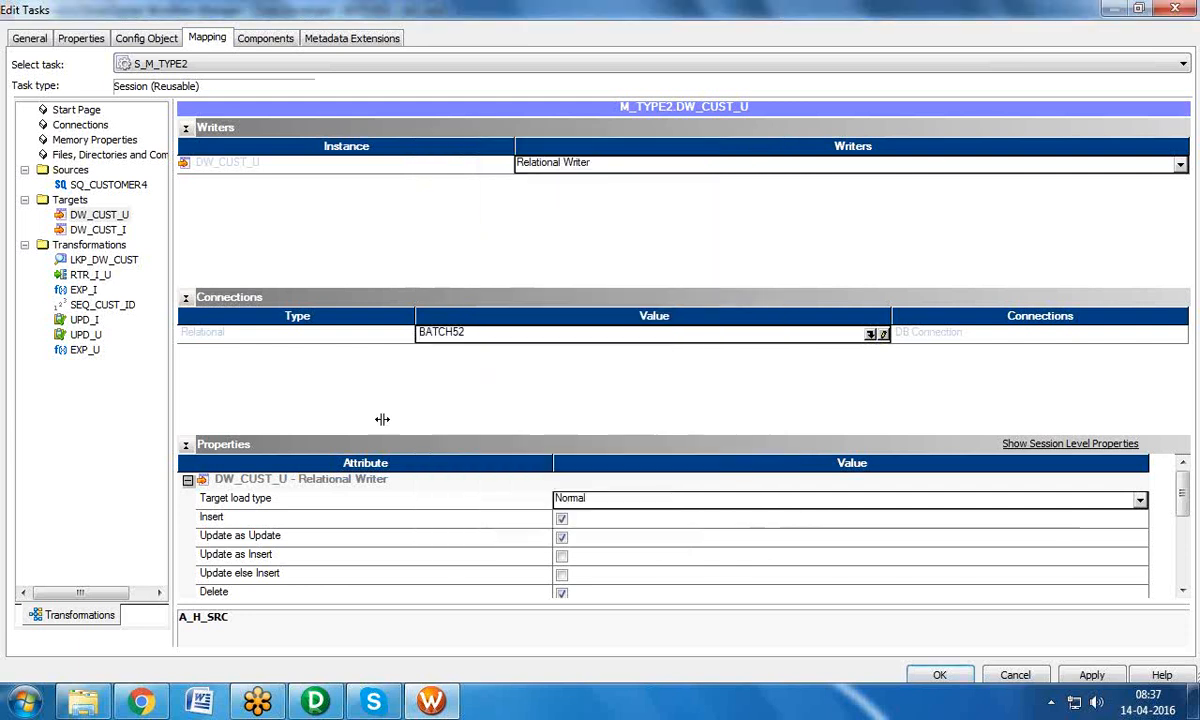
Step: Give the DW_CUST_I target the Normal load type and the BATCH52 relational connection
{"action": "left_click", "coordinate": [115, 228]}
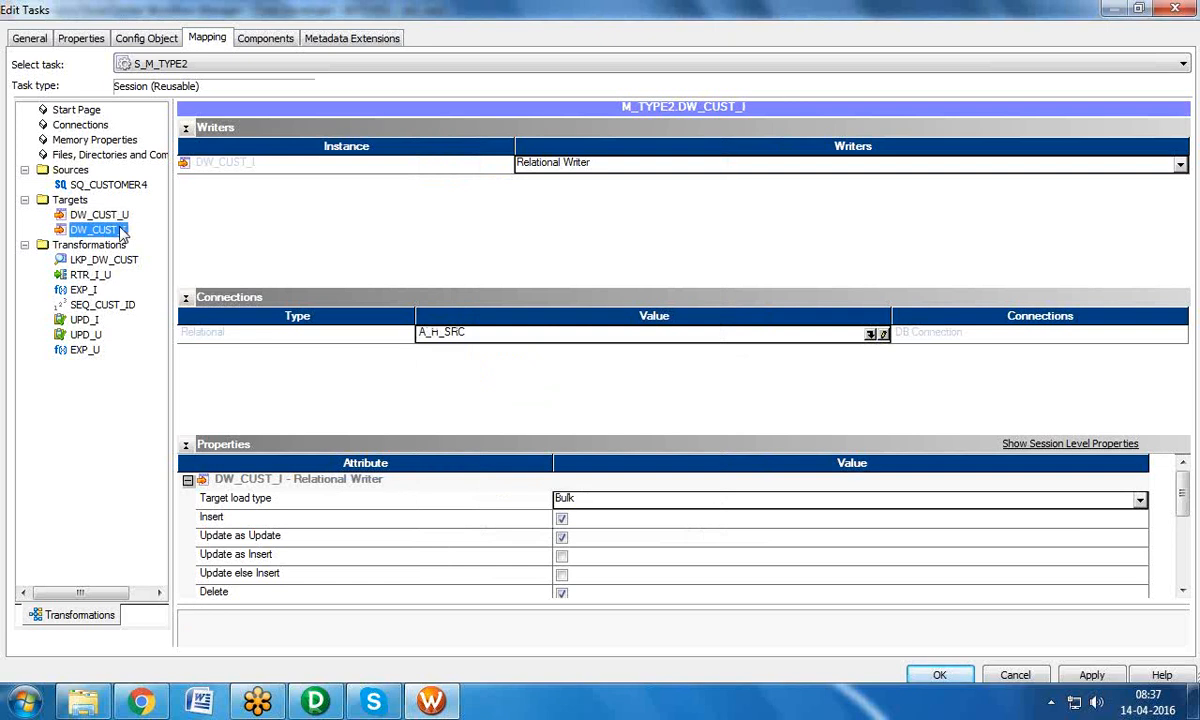
{"action": "left_click", "coordinate": [621, 500]}
{"action": "left_click", "coordinate": [611, 531]}
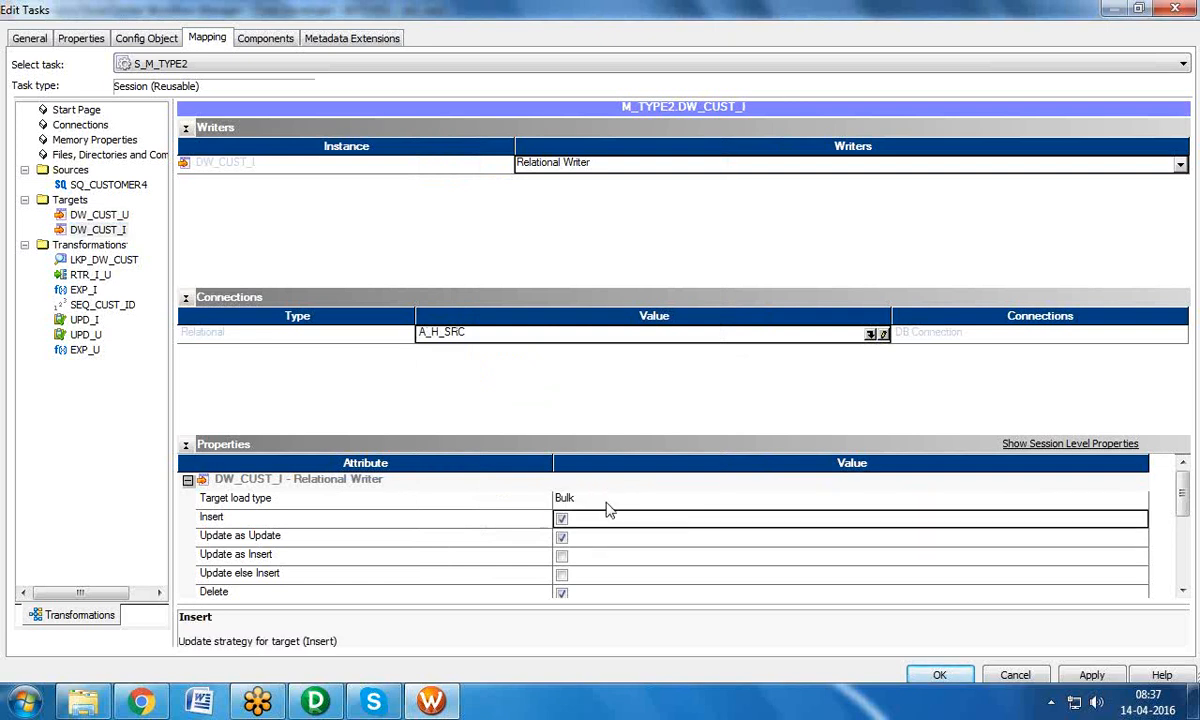
{"action": "left_click", "coordinate": [605, 500]}
{"action": "left_click", "coordinate": [608, 519]}
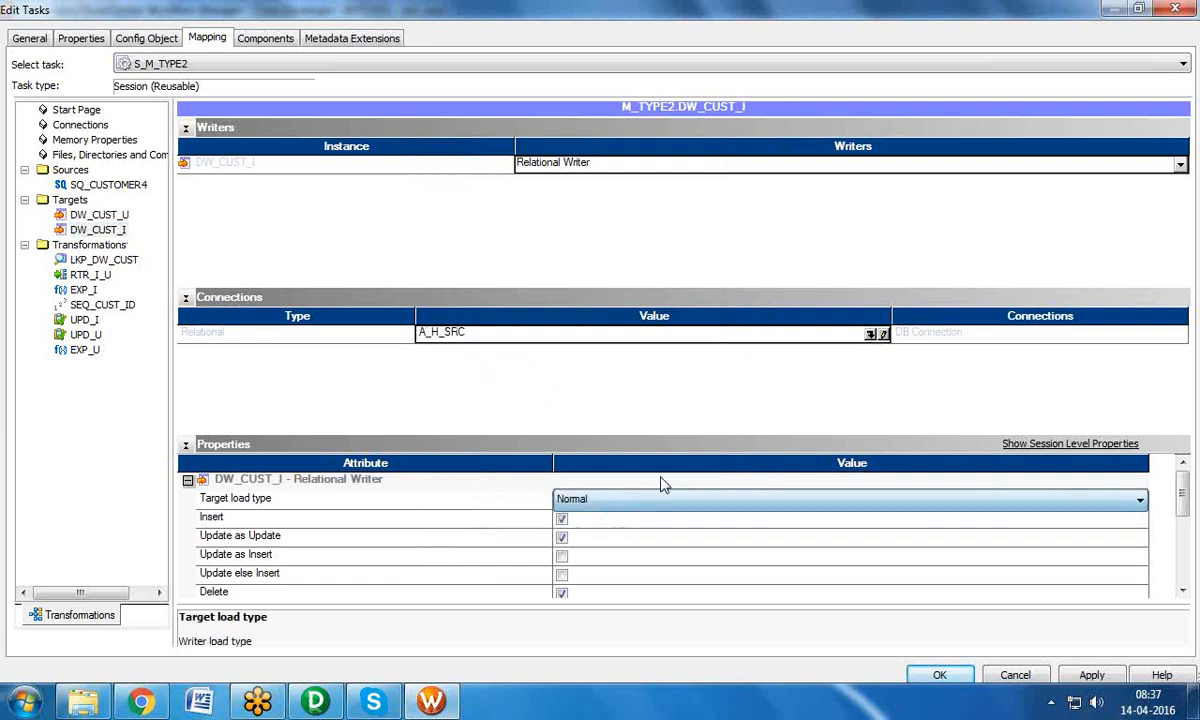
{"action": "left_click", "coordinate": [871, 334]}
{"action": "left_click_drag", "start_coordinate": [640, 342], "coordinate": [648, 381]}
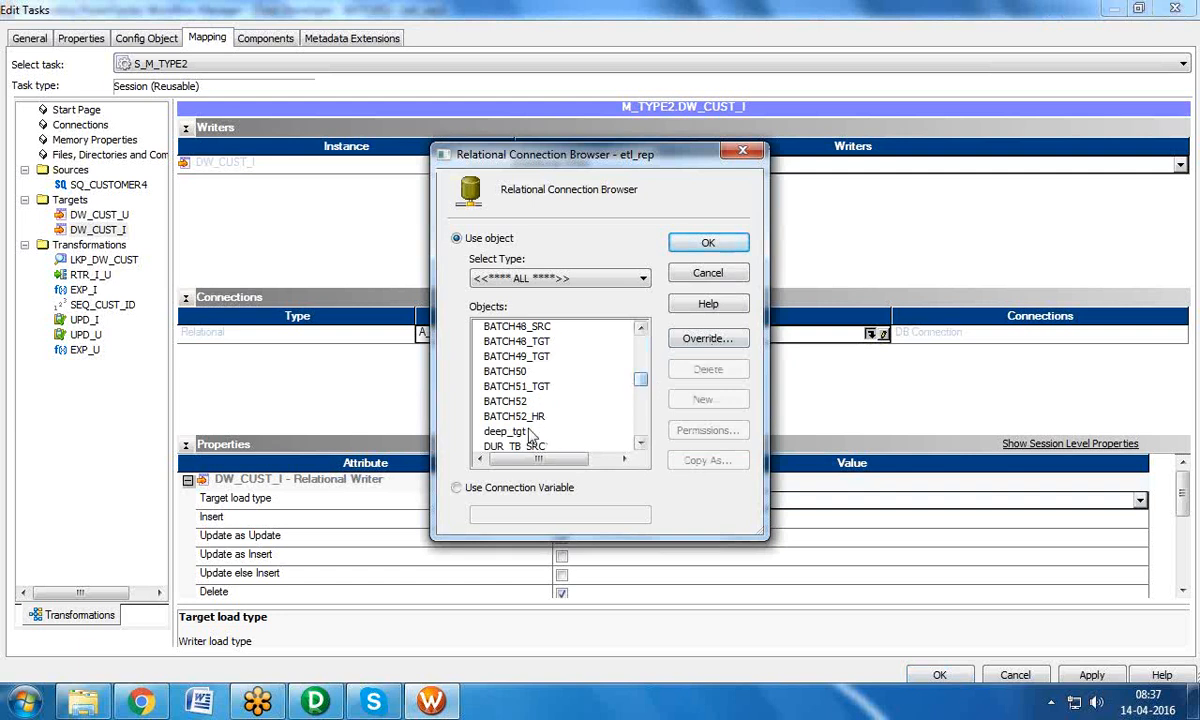
{"action": "left_click", "coordinate": [510, 401]}
{"action": "left_click", "coordinate": [700, 243]}
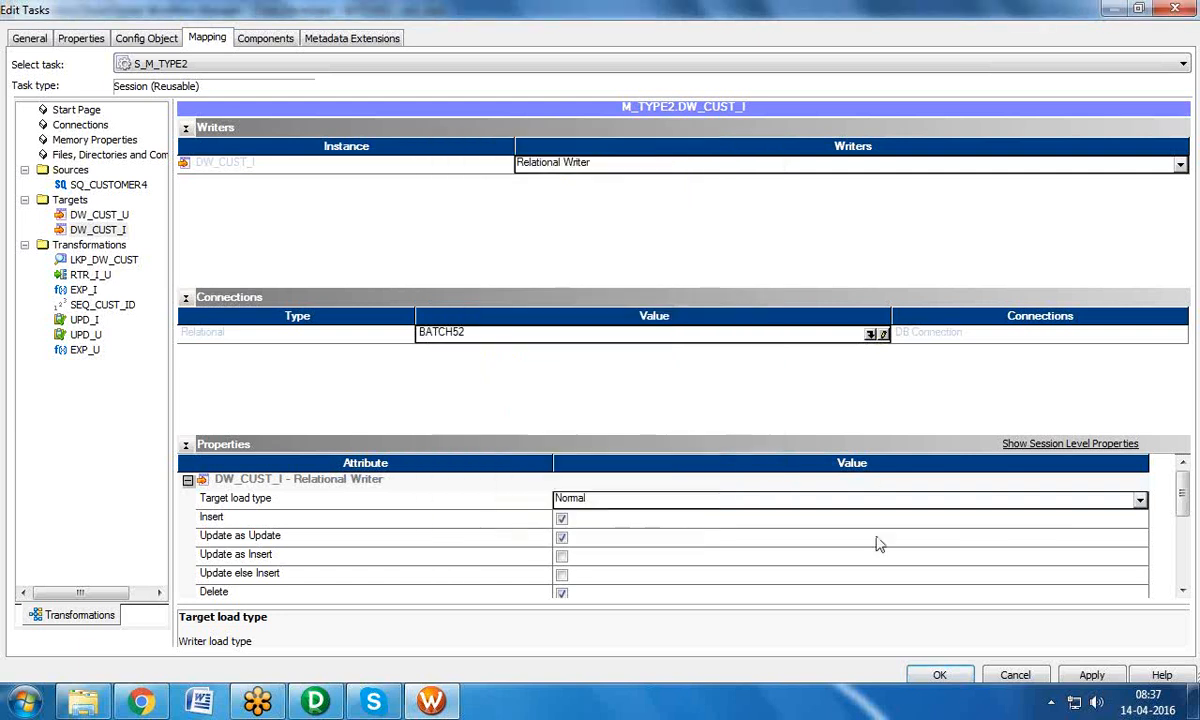
Step: Set the relational connection of the LKP_DW_CUST lookup to the BATCH52 object instead of a connection variable, and save the session
{"action": "left_click", "coordinate": [130, 259]}
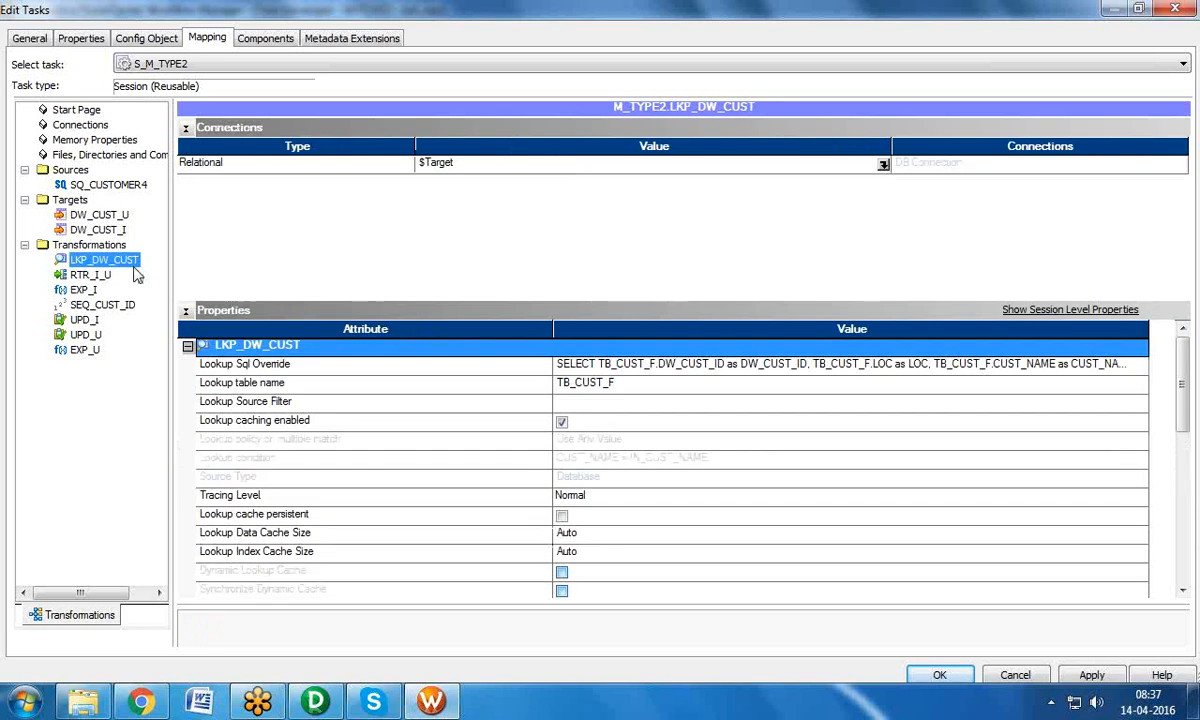
{"action": "left_click", "coordinate": [883, 164]}
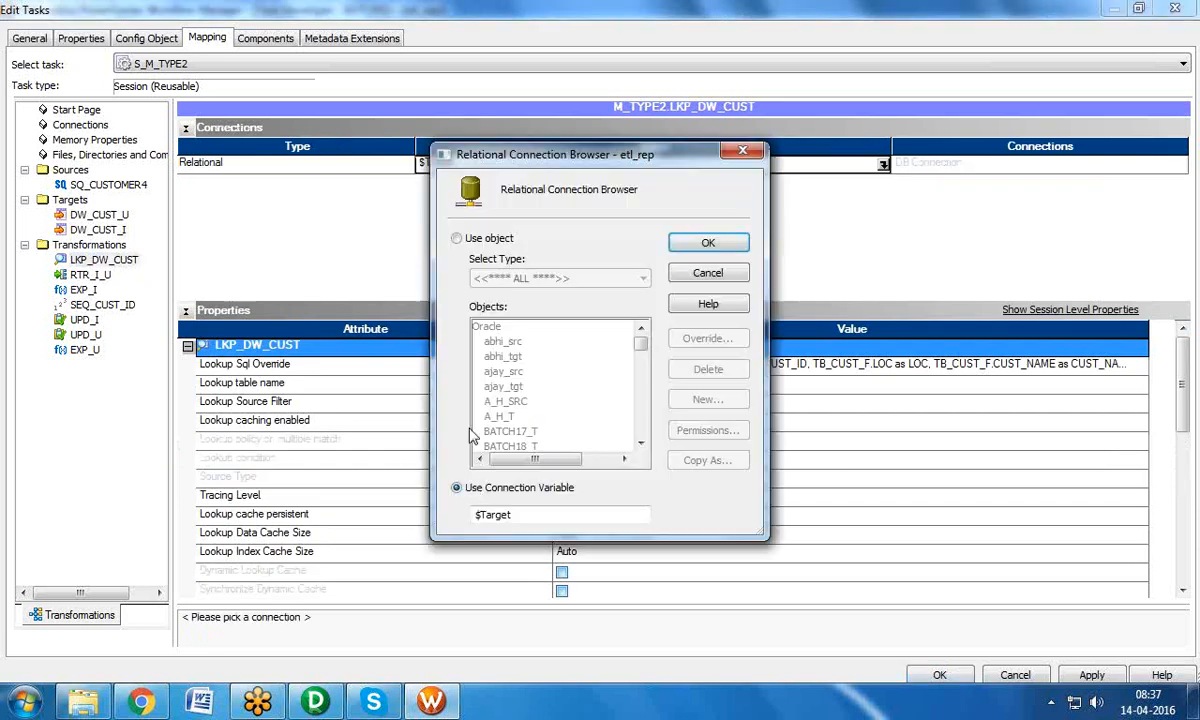
{"action": "left_click", "coordinate": [457, 239]}
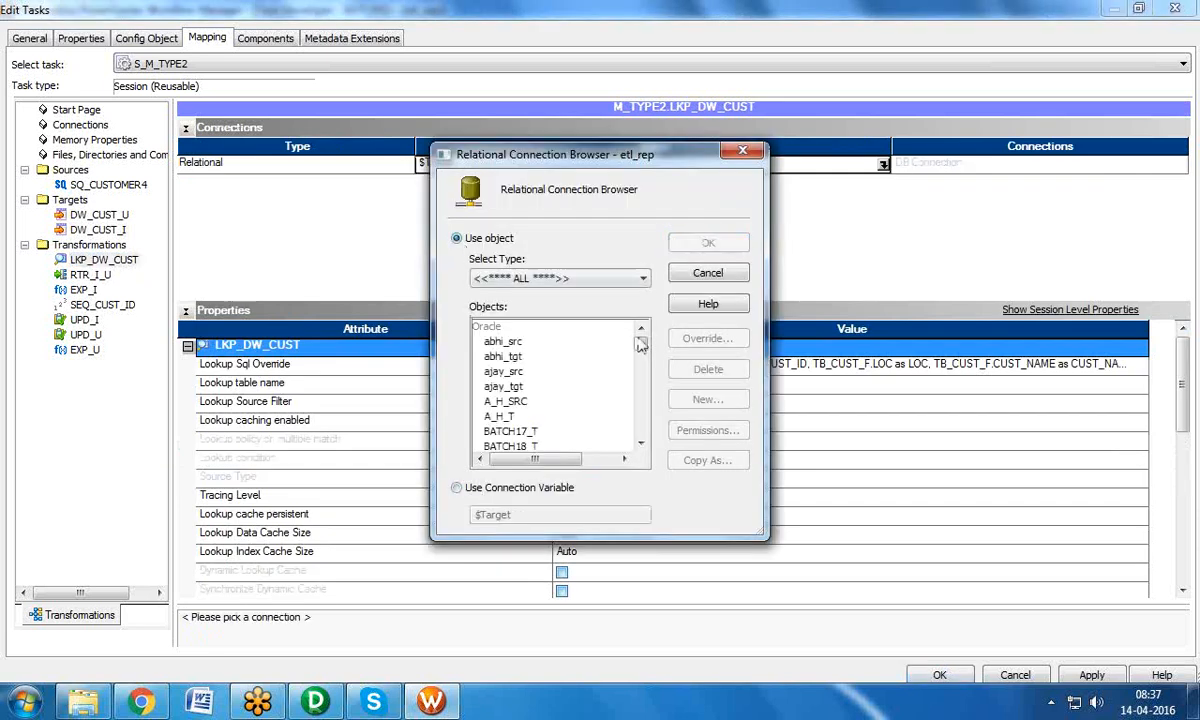
{"action": "left_click_drag", "start_coordinate": [641, 343], "coordinate": [647, 388]}
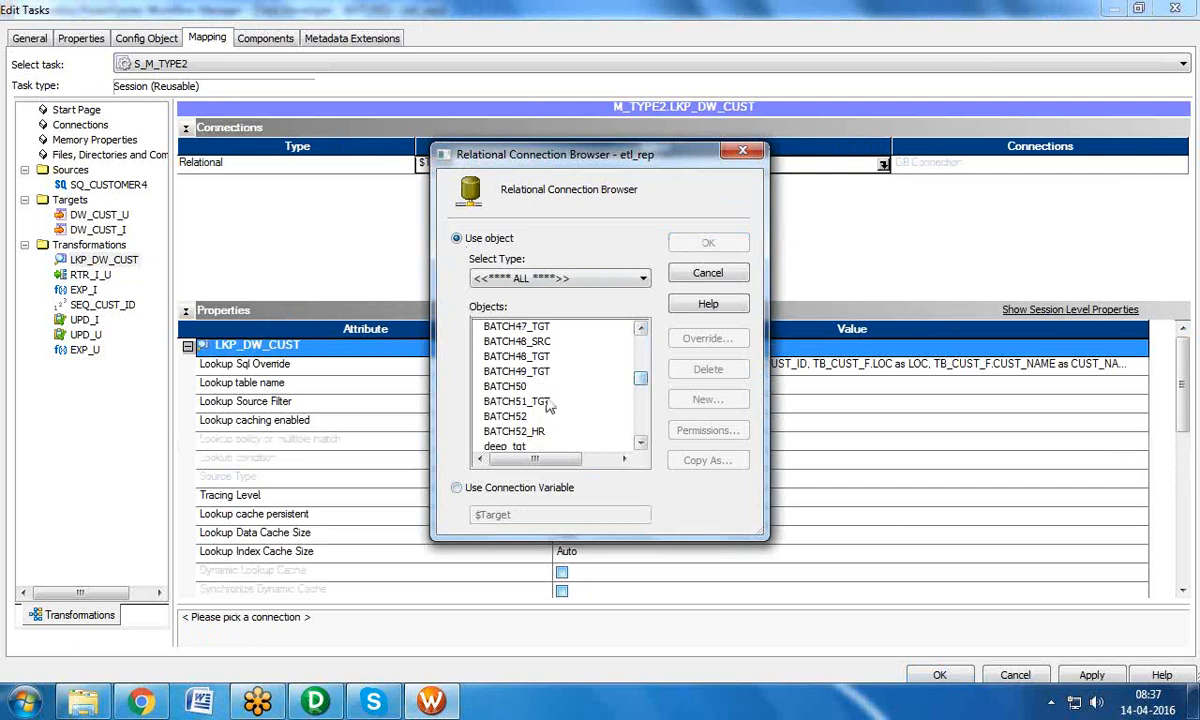
{"action": "double_click", "coordinate": [515, 416]}
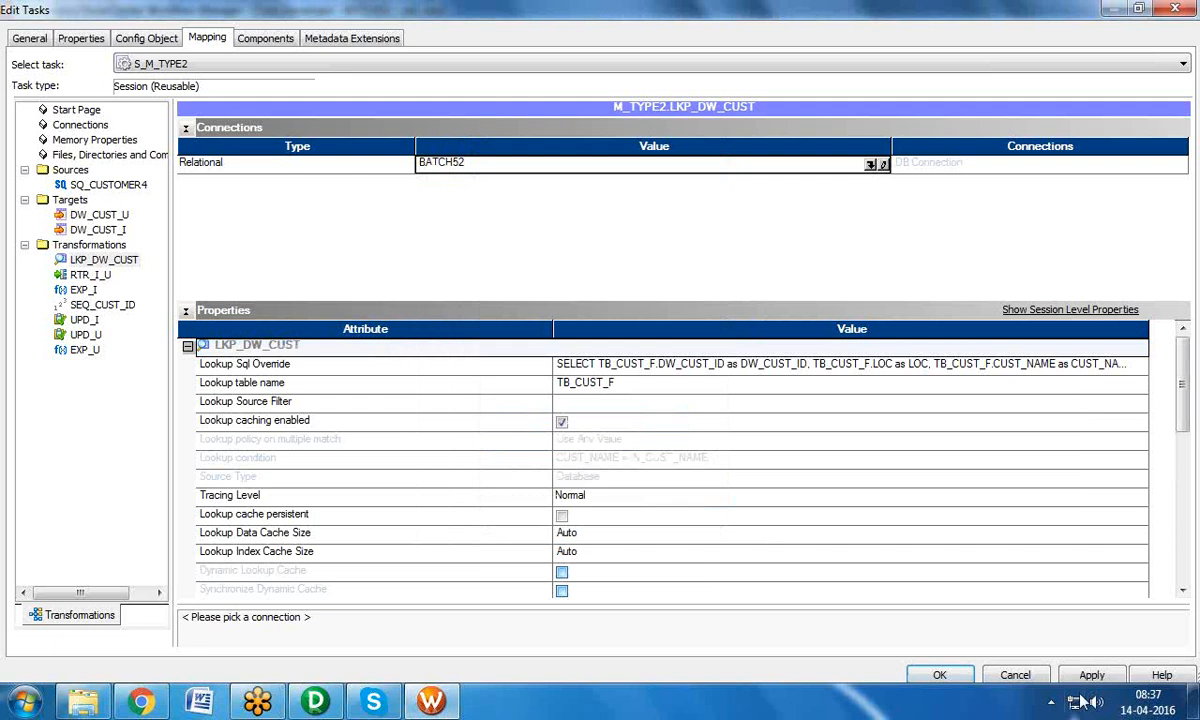
{"action": "left_click", "coordinate": [939, 675]}
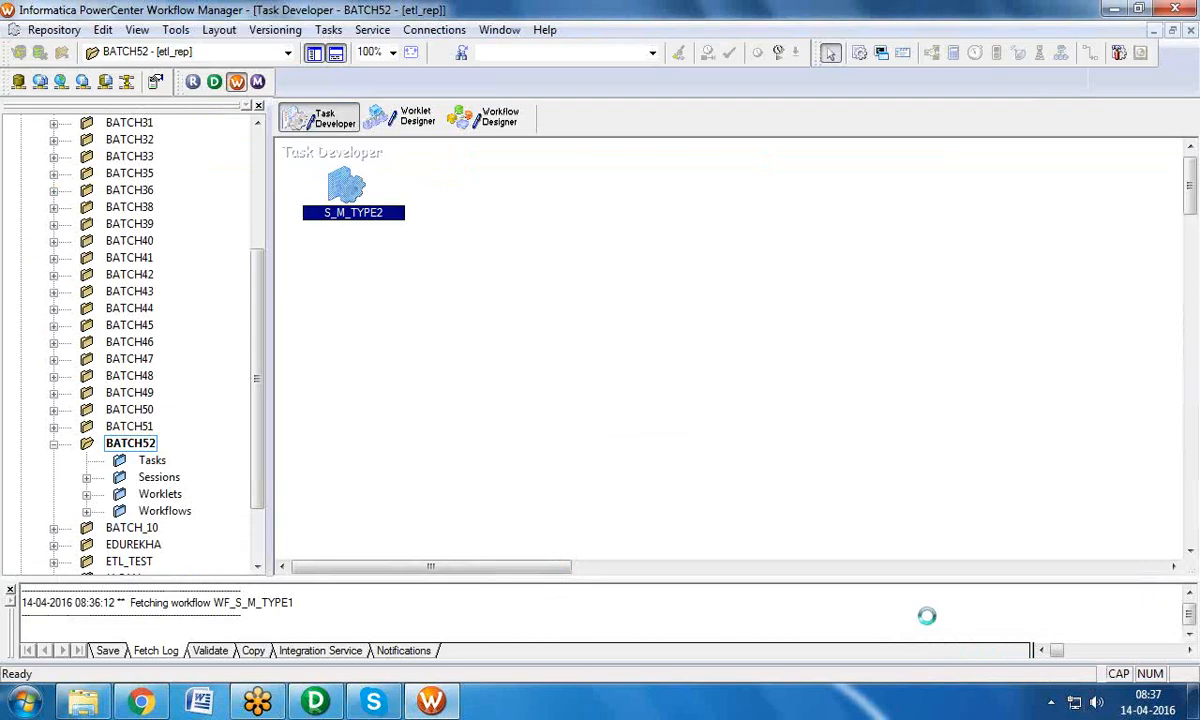
{"action": "key", "text": "ctrl+s"}
Step: In the Workflow Designer, create a new workflow named WF_S_M_TYPE2
{"action": "left_click", "coordinate": [485, 118]}
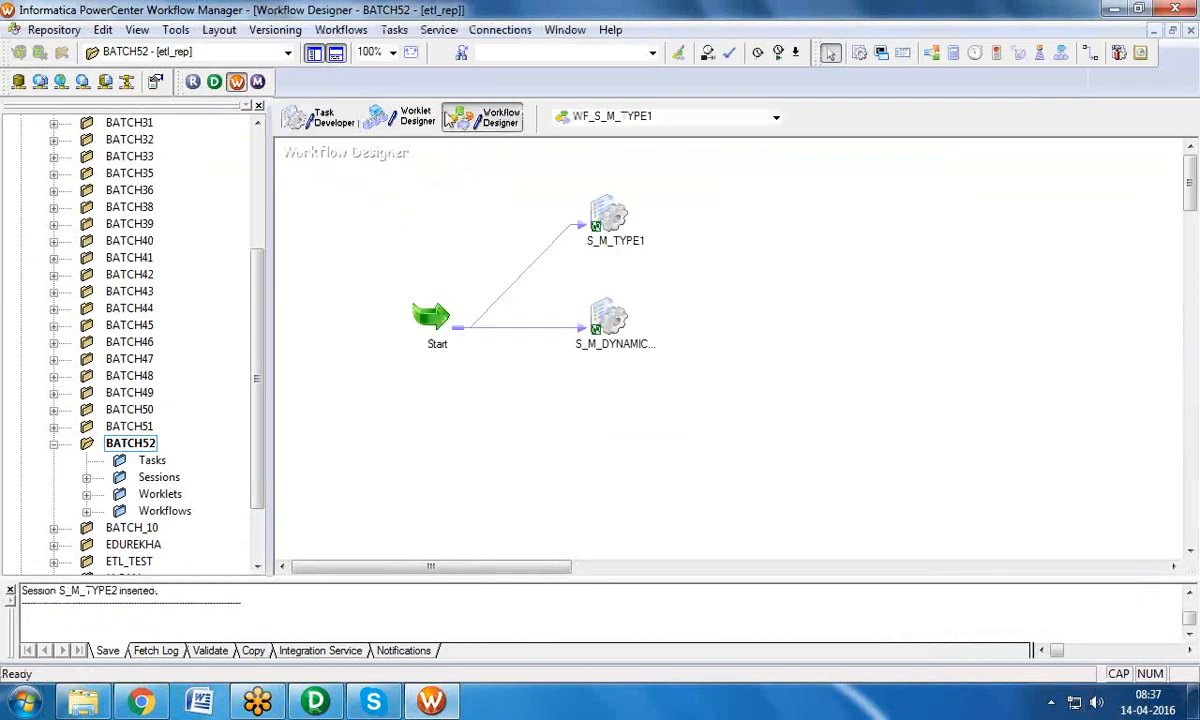
{"action": "left_click", "coordinate": [341, 29]}
{"action": "left_click", "coordinate": [343, 48]}
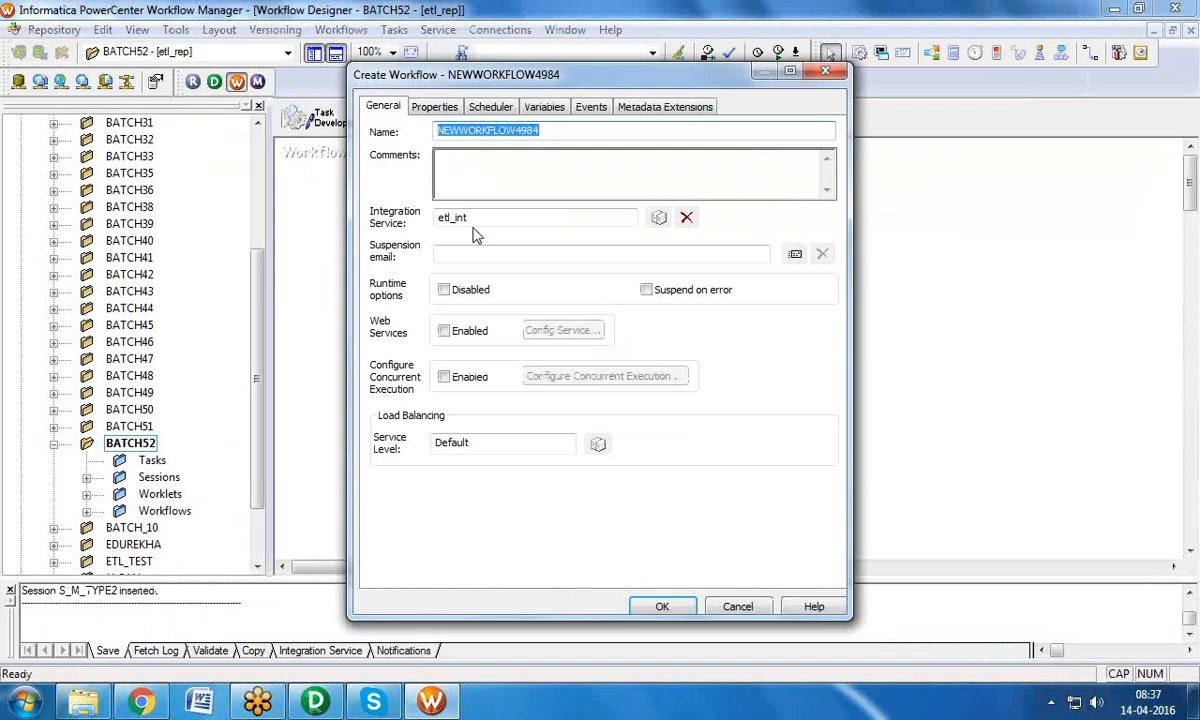
{"action": "type", "text": "WF_S_M_TYPE2"}
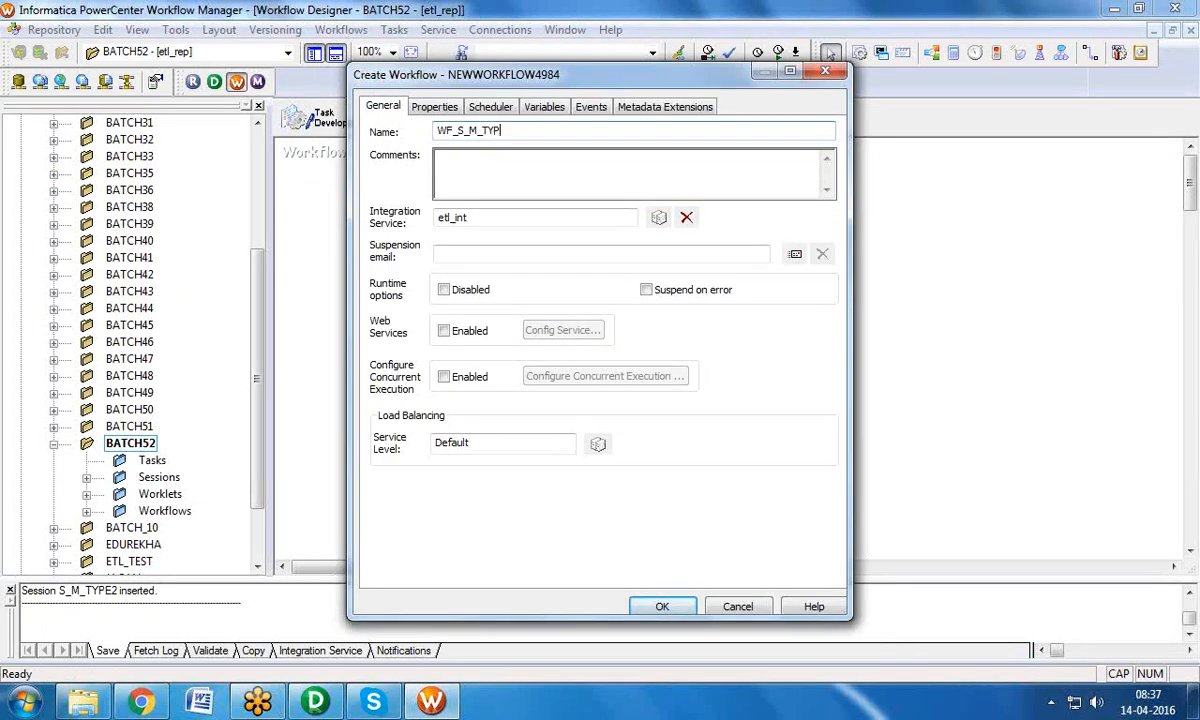
{"action": "left_click", "coordinate": [661, 606]}
Step: Add the BATCH52 session S_M_TYPE2 to the workflow, link the Start task to it, and save
{"action": "left_click", "coordinate": [337, 55]}
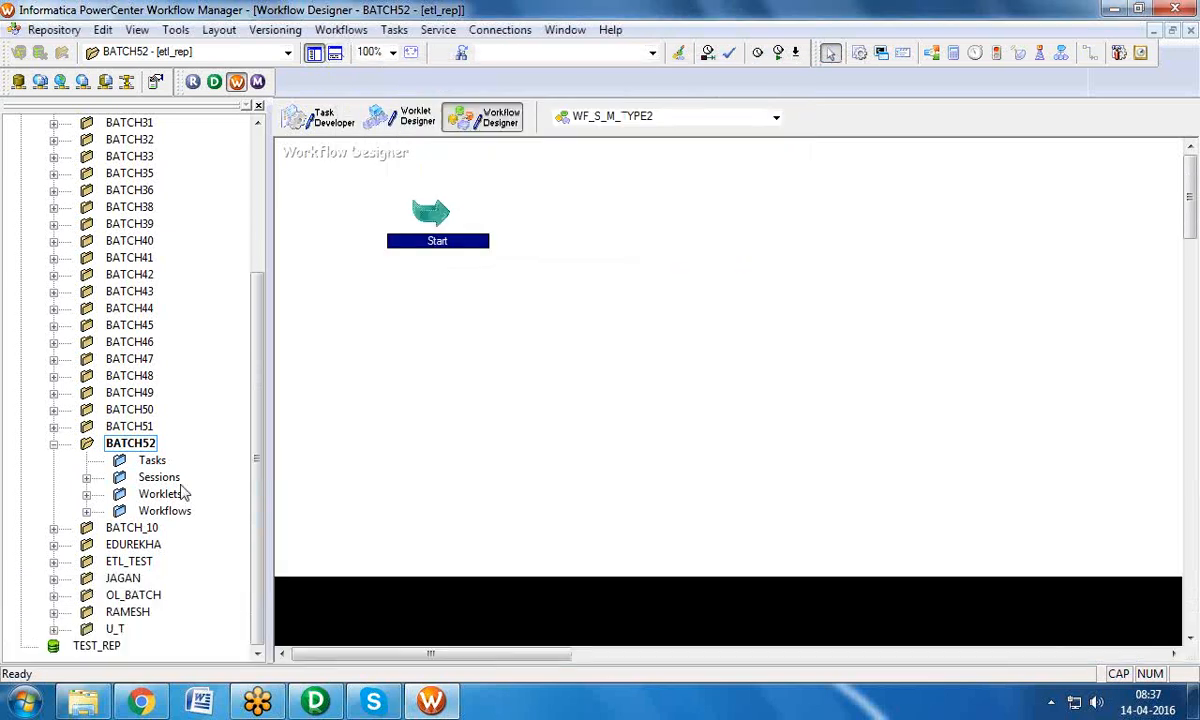
{"action": "double_click", "coordinate": [155, 477]}
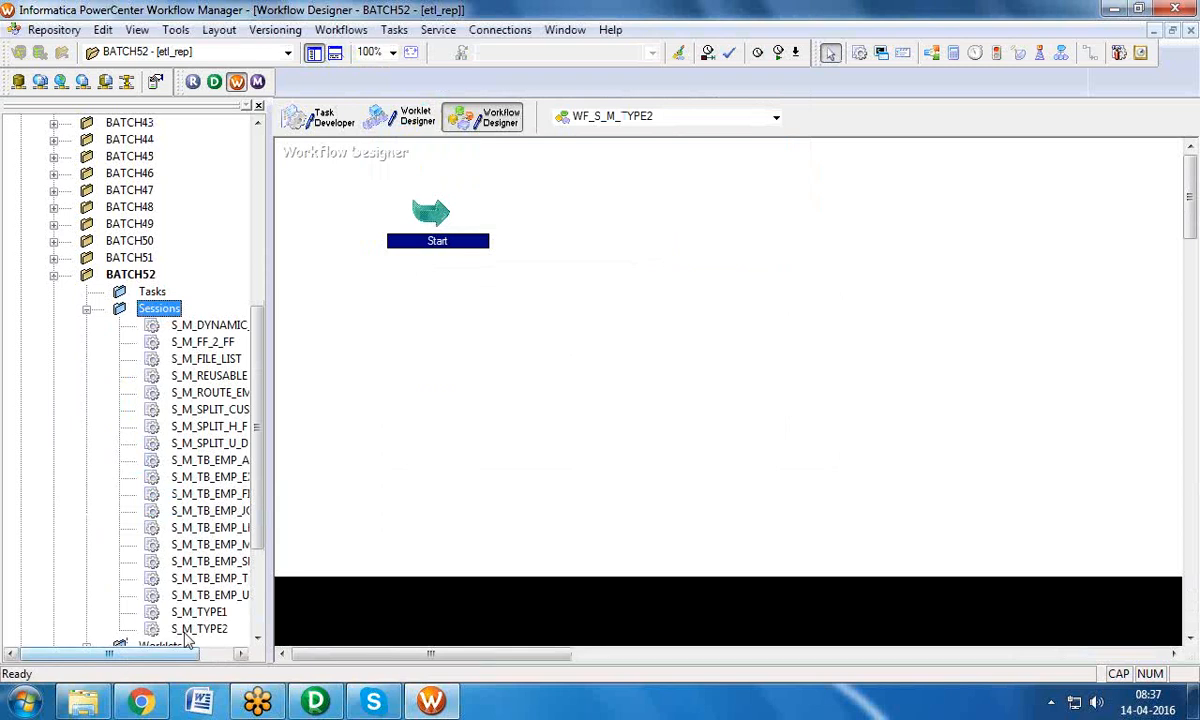
{"action": "left_click_drag", "start_coordinate": [199, 628], "coordinate": [720, 190]}
{"action": "left_click", "coordinate": [394, 29]}
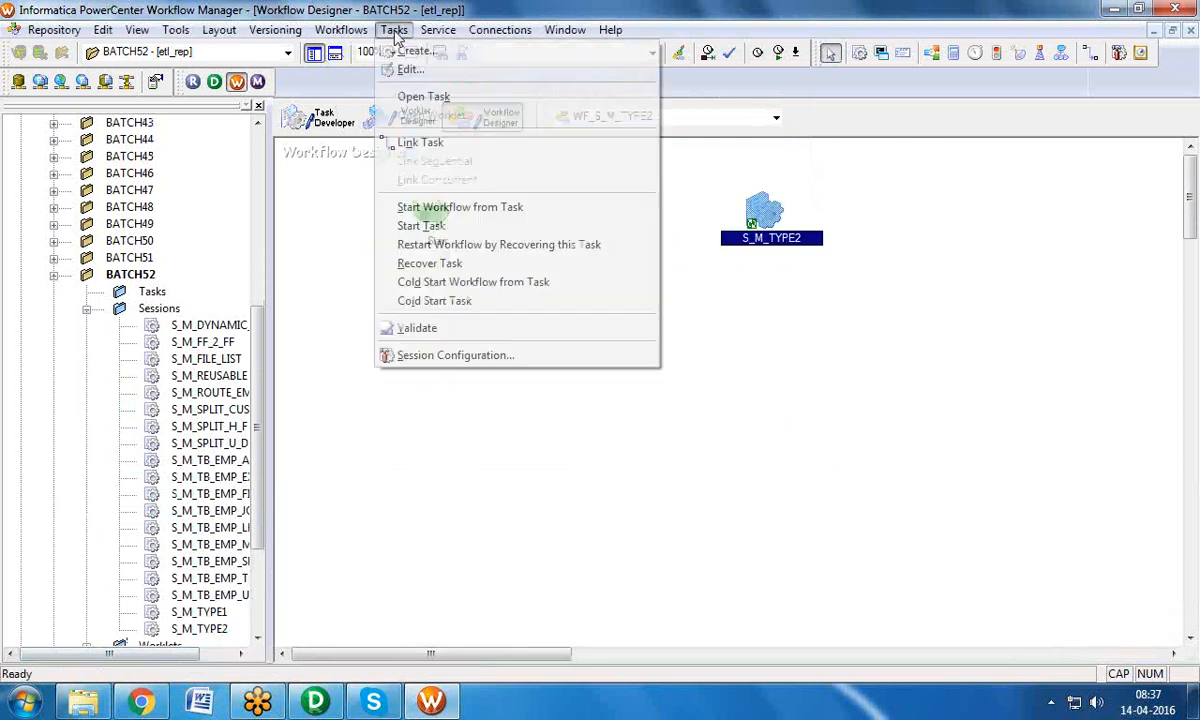
{"action": "left_click", "coordinate": [412, 142]}
{"action": "left_click_drag", "start_coordinate": [434, 214], "coordinate": [743, 207]}
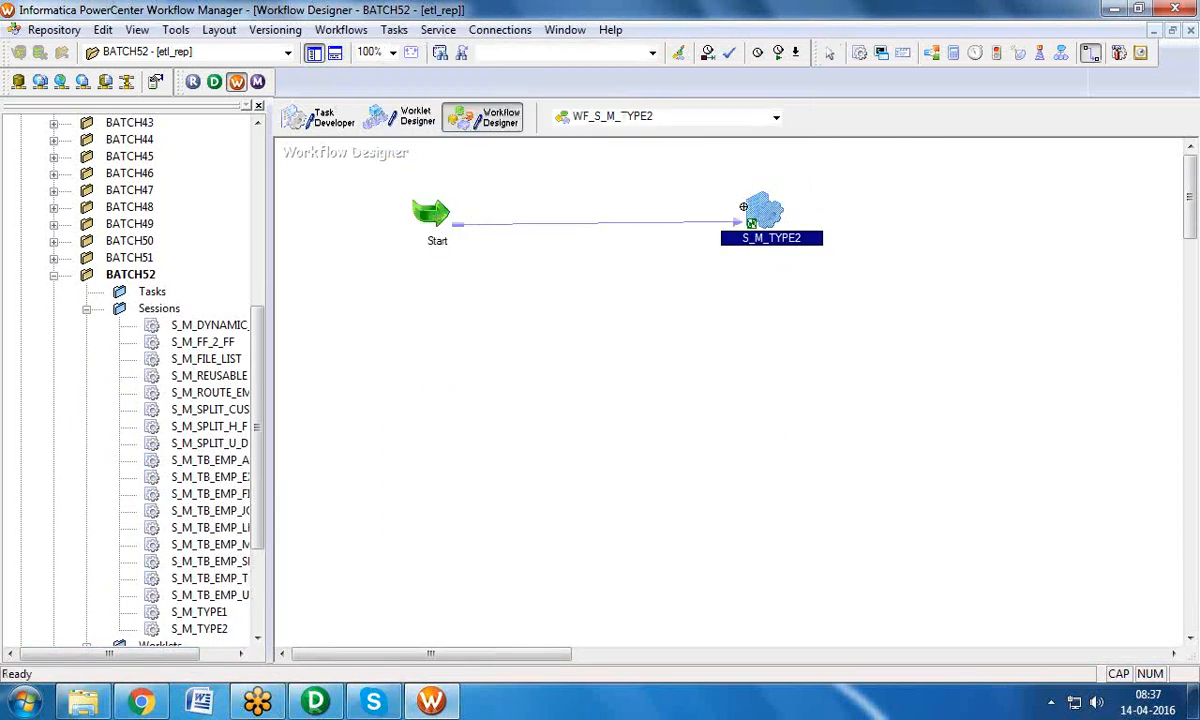
{"action": "key", "text": "ctrl+s"}
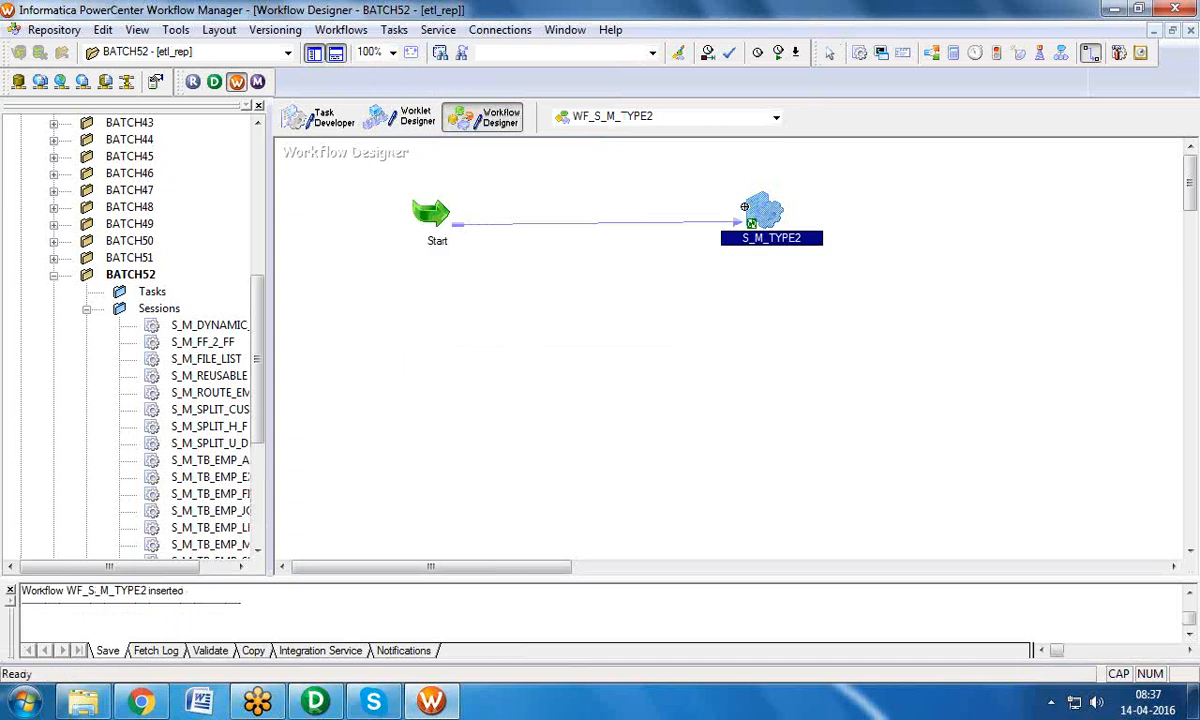
Step: In Windows Explorer, open the CUSTOMER4 source file, delete its last three customer rows, and save and close it
{"action": "left_click", "coordinate": [104, 704]}
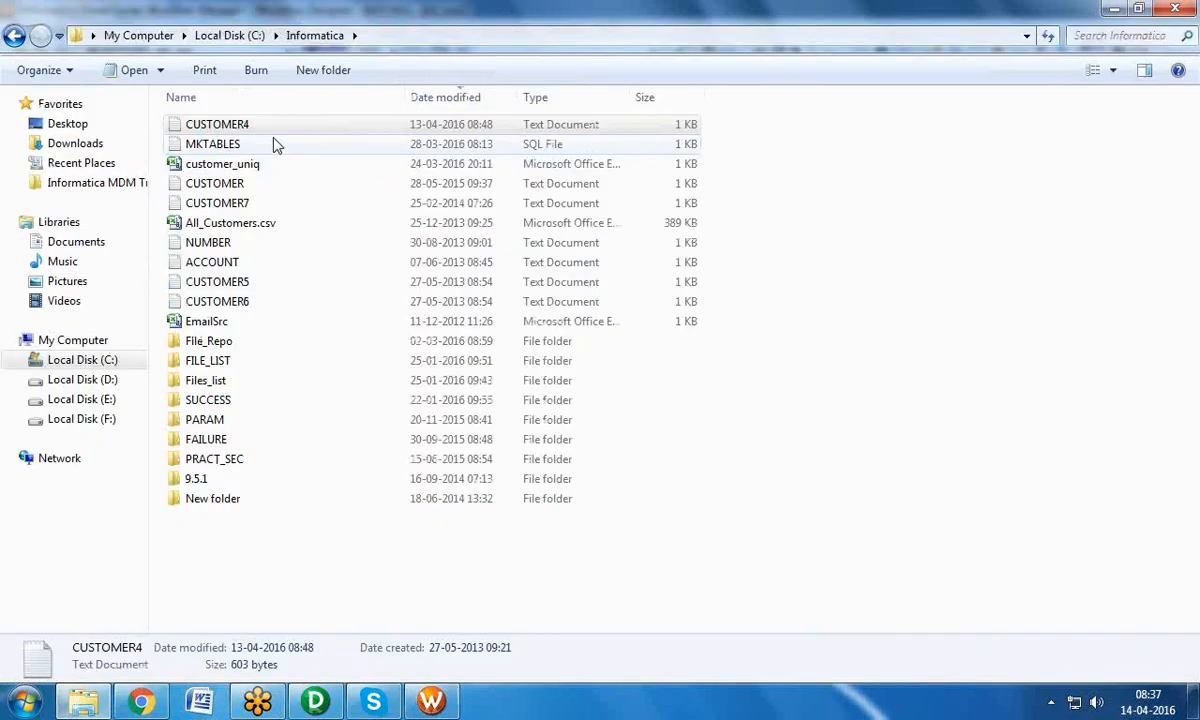
{"action": "double_click", "coordinate": [193, 126]}
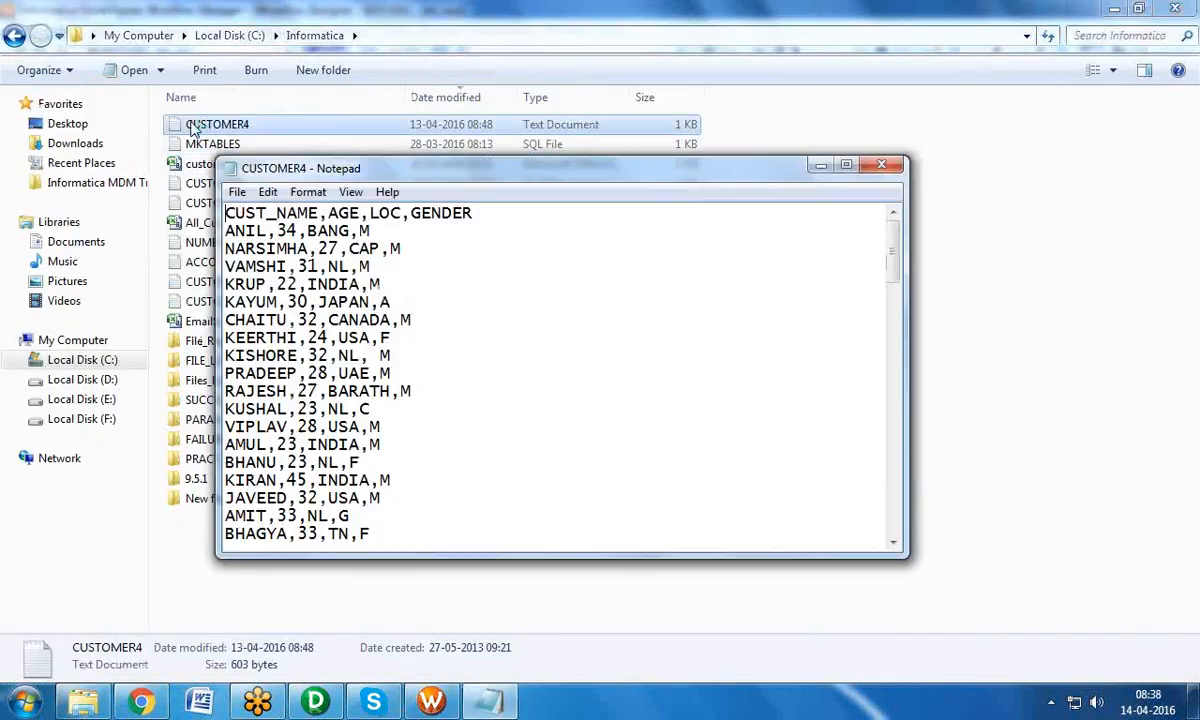
{"action": "double_click", "coordinate": [795, 163]}
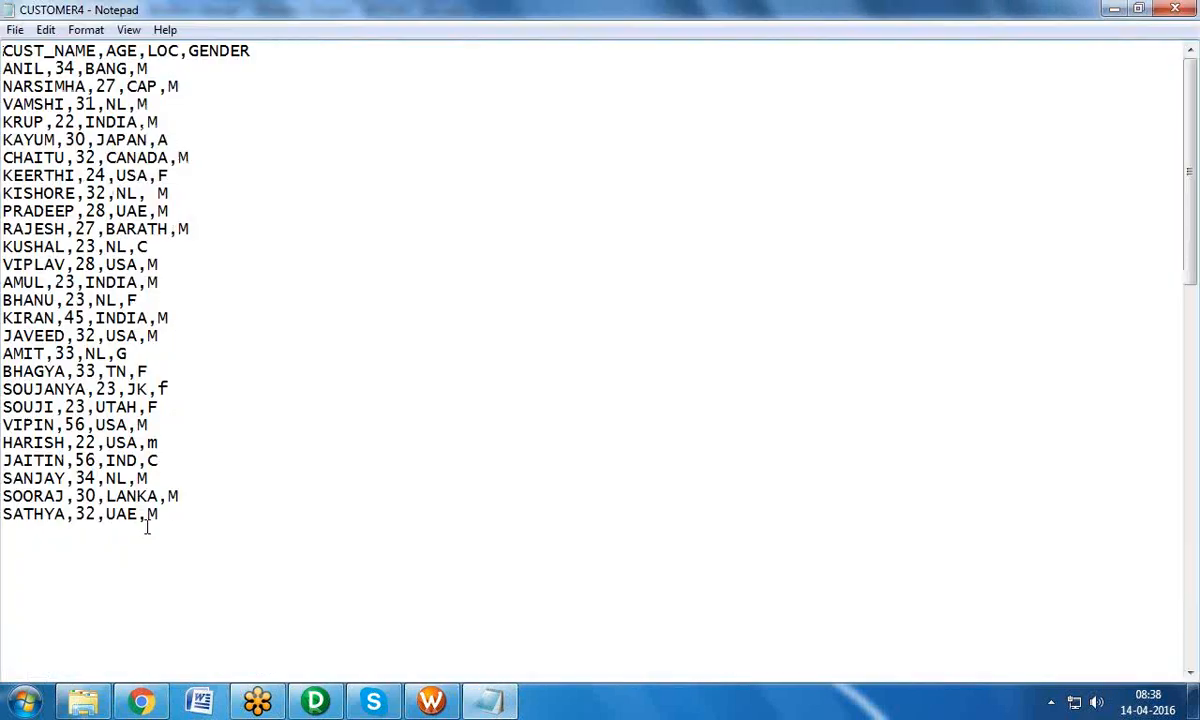
{"action": "left_click_drag", "start_coordinate": [155, 518], "coordinate": [3, 480]}
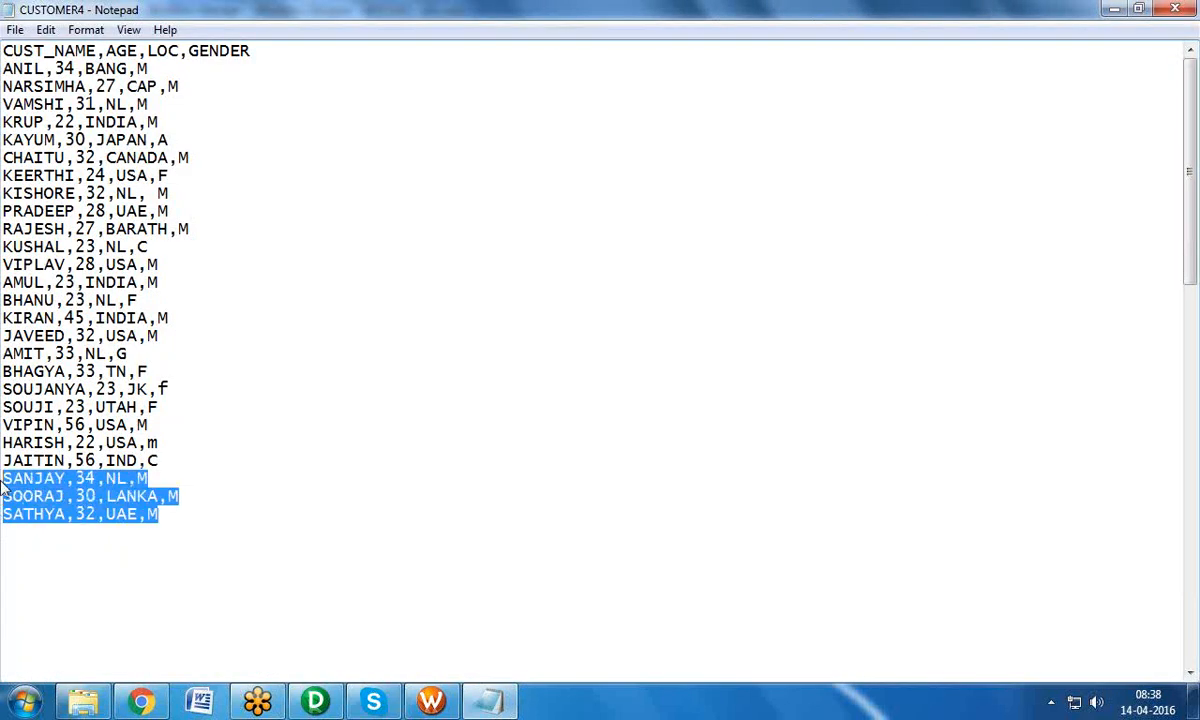
{"action": "key", "text": "Delete"}
{"action": "key", "text": "ctrl+s"}
{"action": "left_click", "coordinate": [1176, 9]}
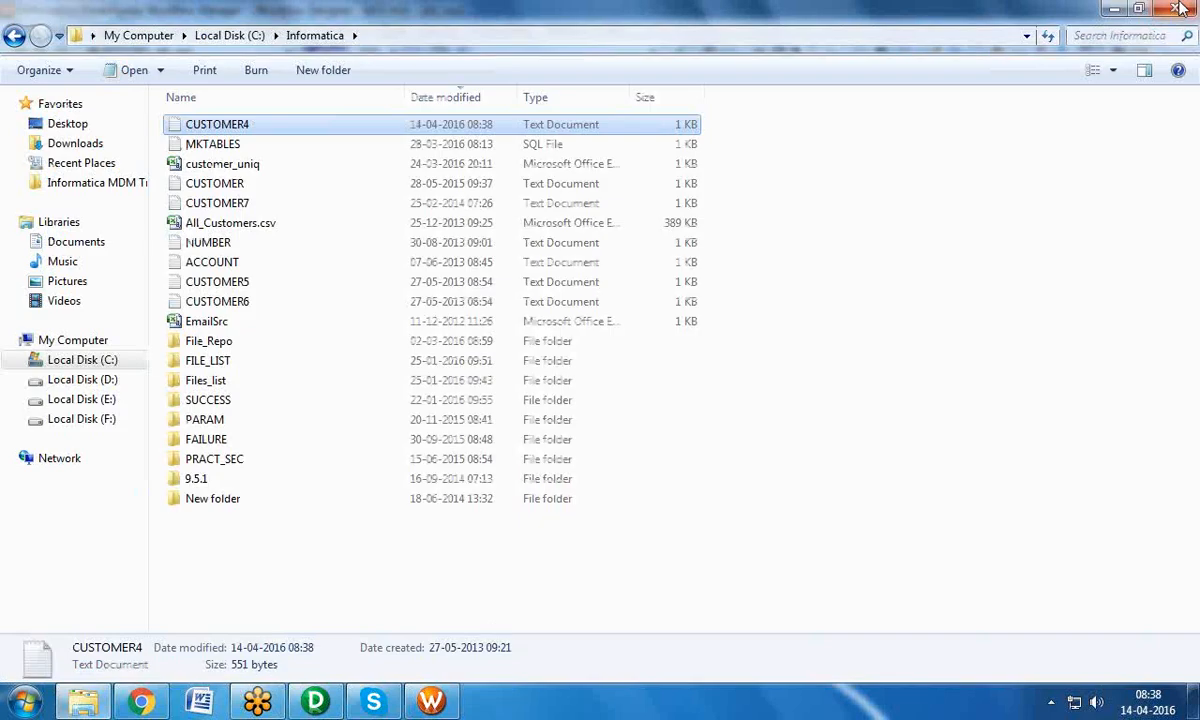
Step: Switch back to Workflow Manager and start the WF_S_M_TYPE2 workflow
{"action": "left_click", "coordinate": [431, 700]}
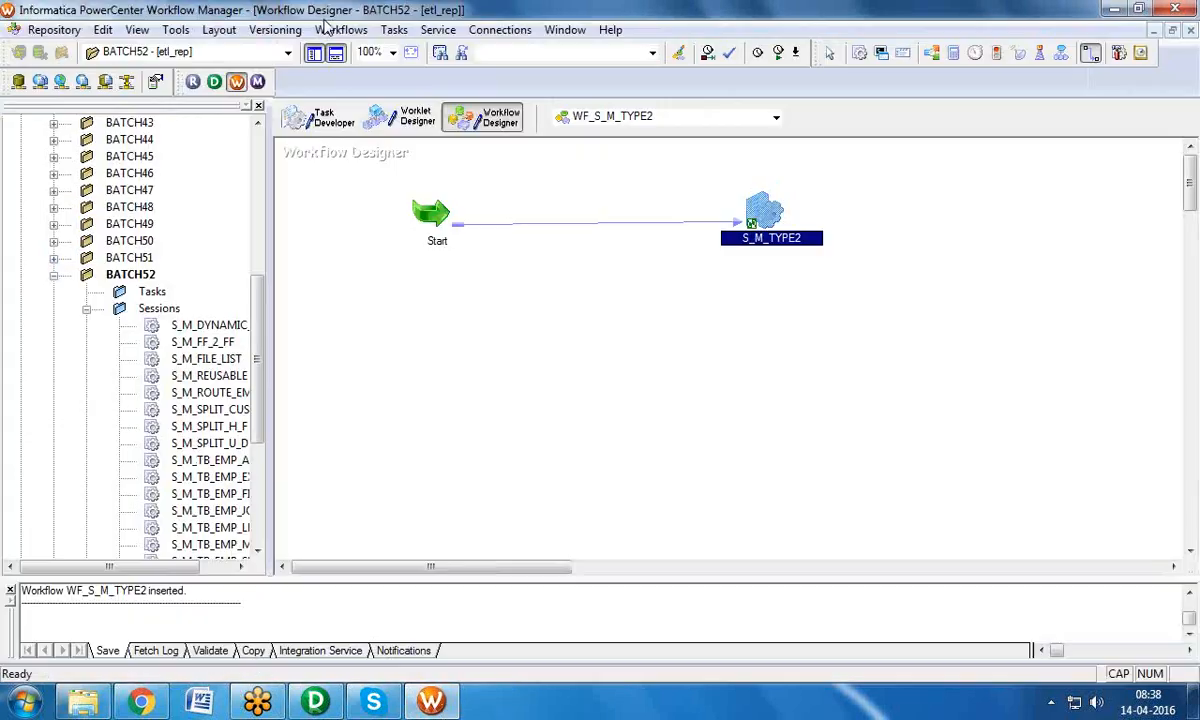
{"action": "left_click", "coordinate": [330, 28]}
{"action": "left_click", "coordinate": [352, 131]}
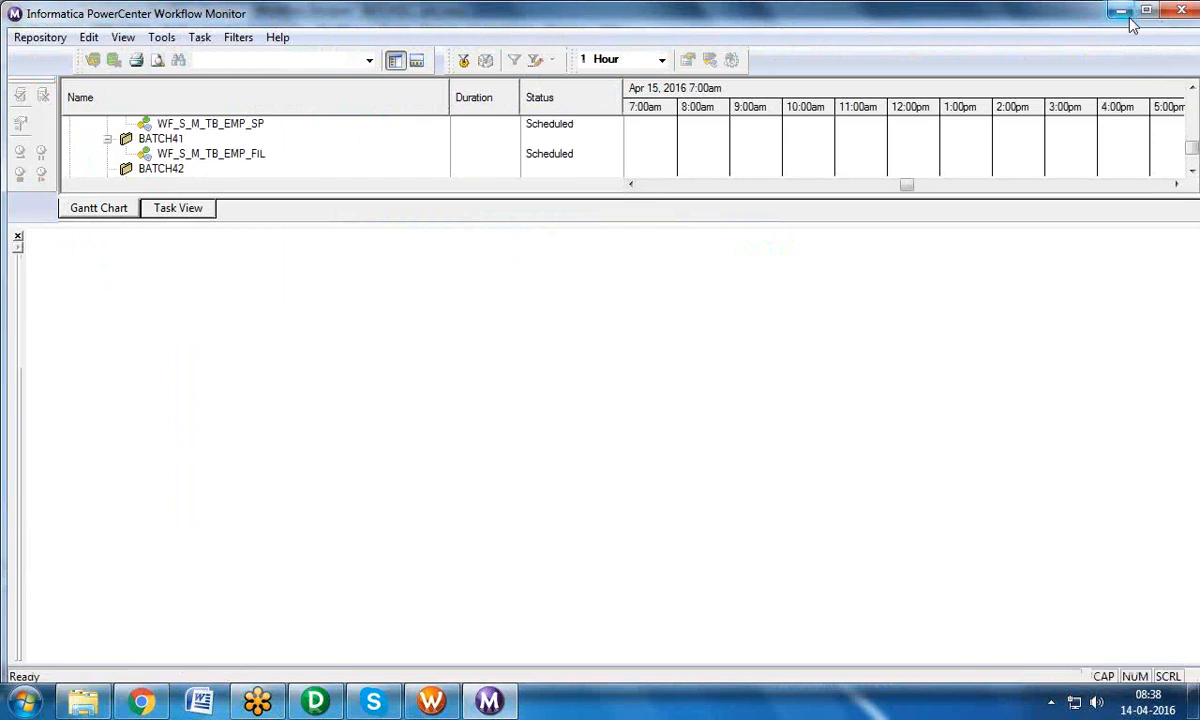
Step: Minimise the open Informatica windows and launch SQL Developer from its desktop shortcut
{"action": "left_click", "coordinate": [1120, 10]}
{"action": "left_click", "coordinate": [1114, 9]}
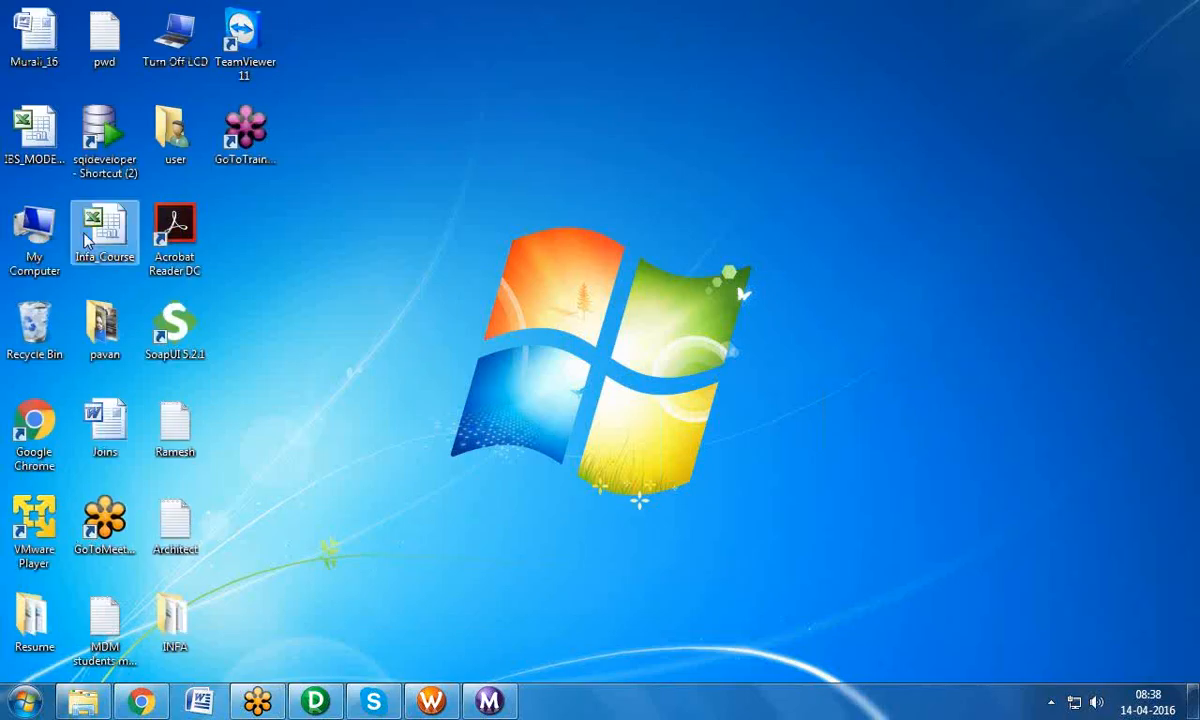
{"action": "left_click", "coordinate": [84, 163]}
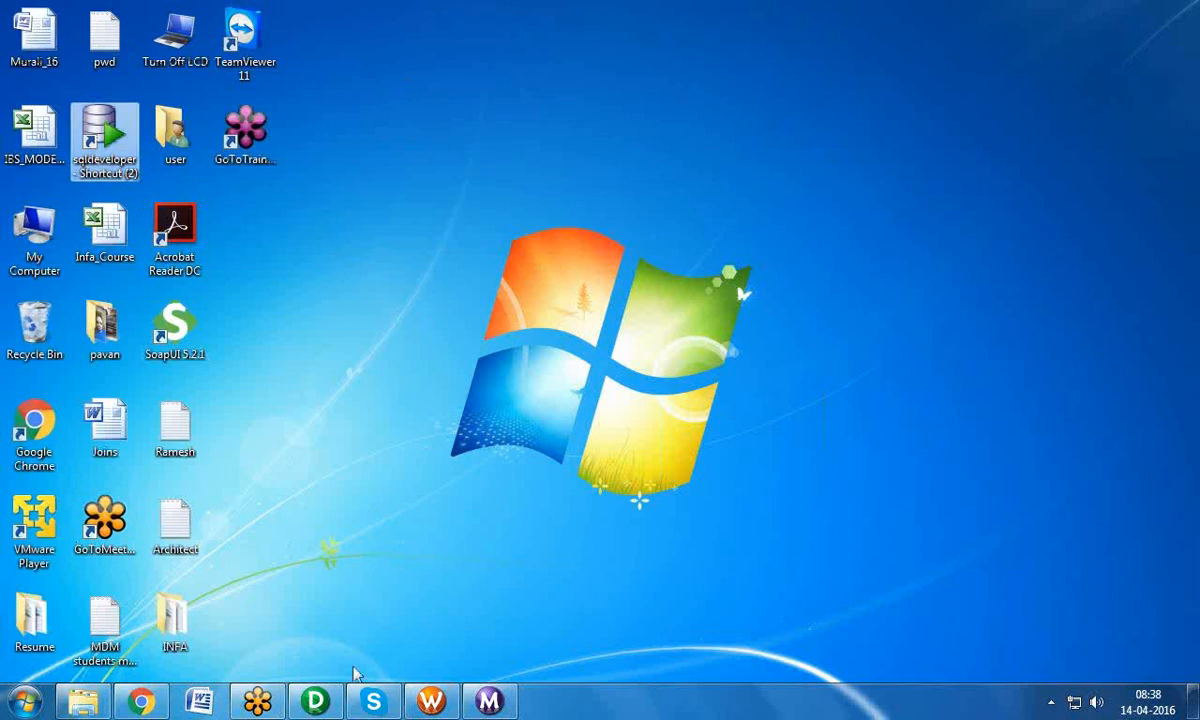
Step: In Workflow Monitor, get the run properties of the S_M_TYPE2 session under BATCH52 and examine its failure information
{"action": "left_click", "coordinate": [488, 702]}
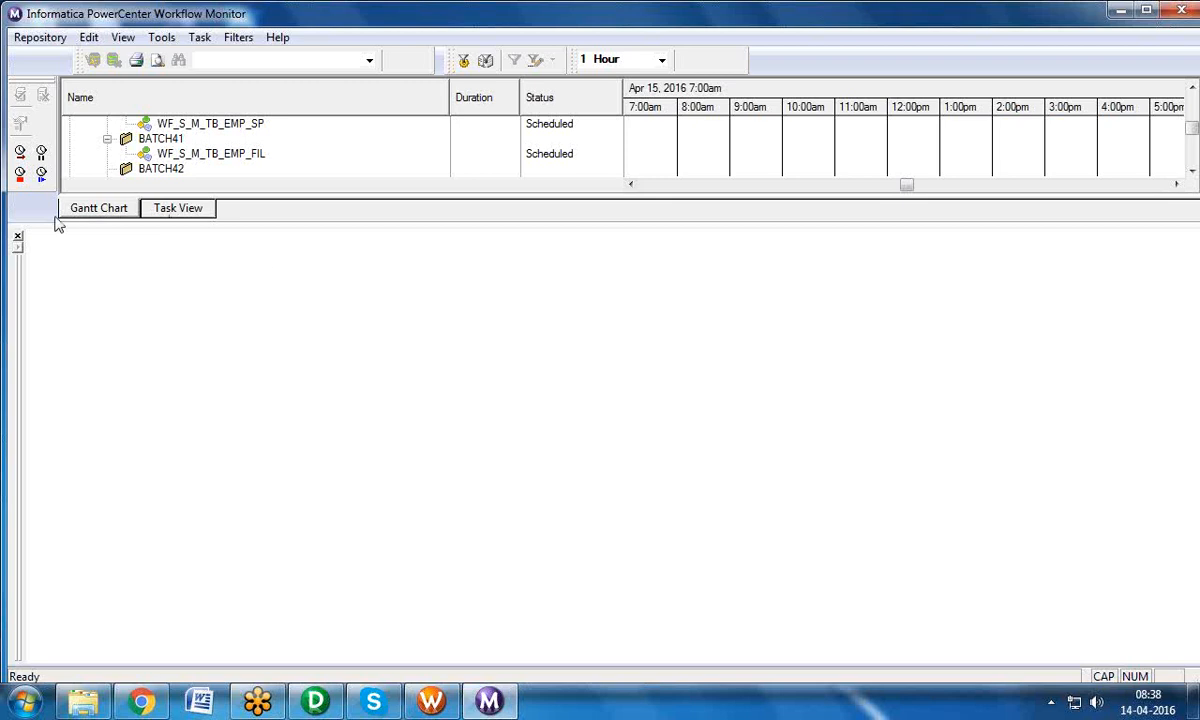
{"action": "left_click", "coordinate": [18, 235]}
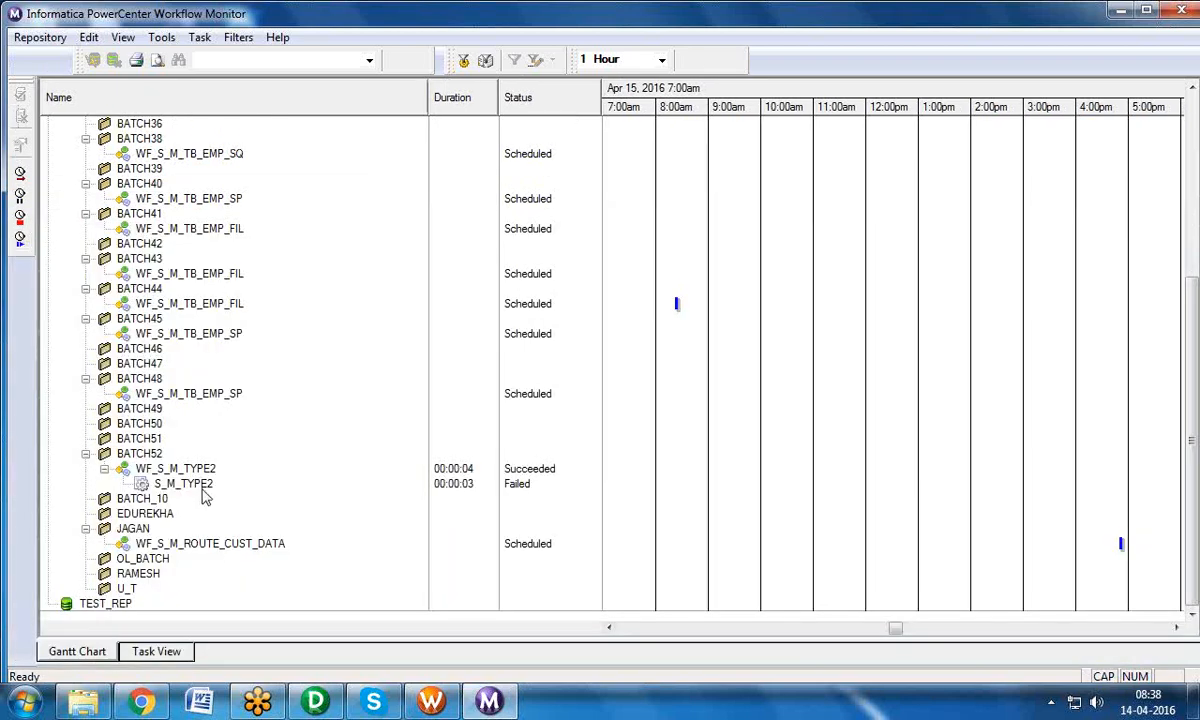
{"action": "left_click", "coordinate": [203, 492]}
{"action": "right_click", "coordinate": [203, 492]}
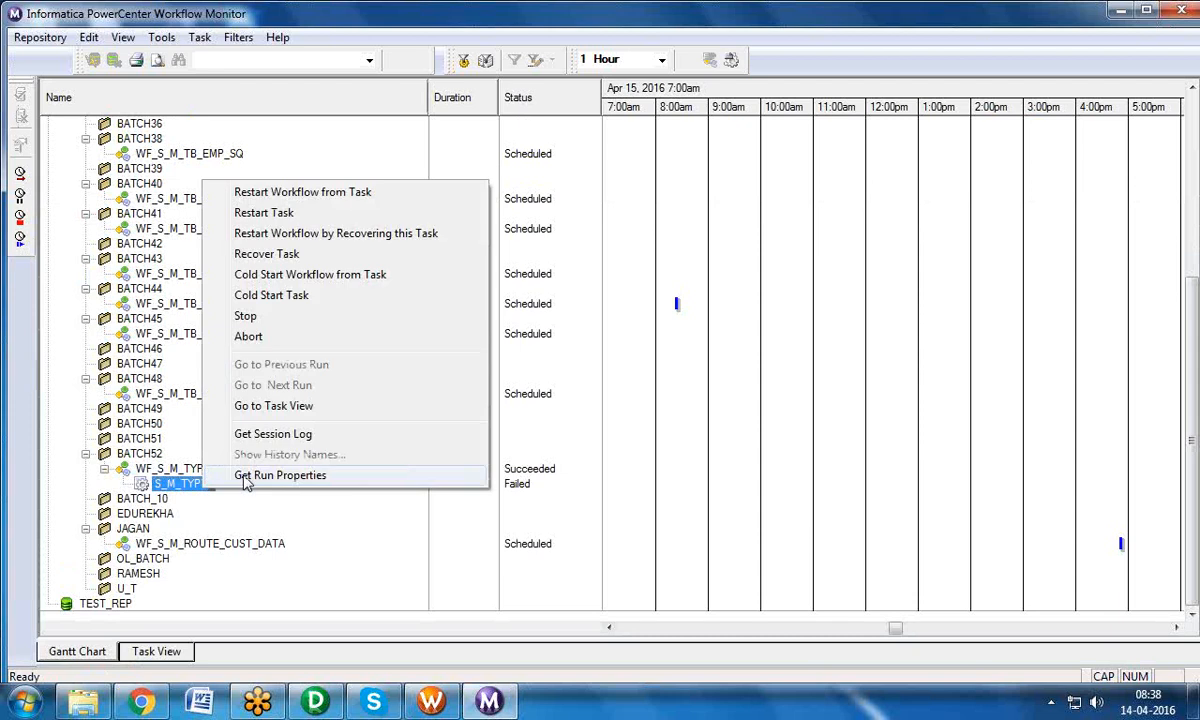
{"action": "left_click", "coordinate": [240, 470]}
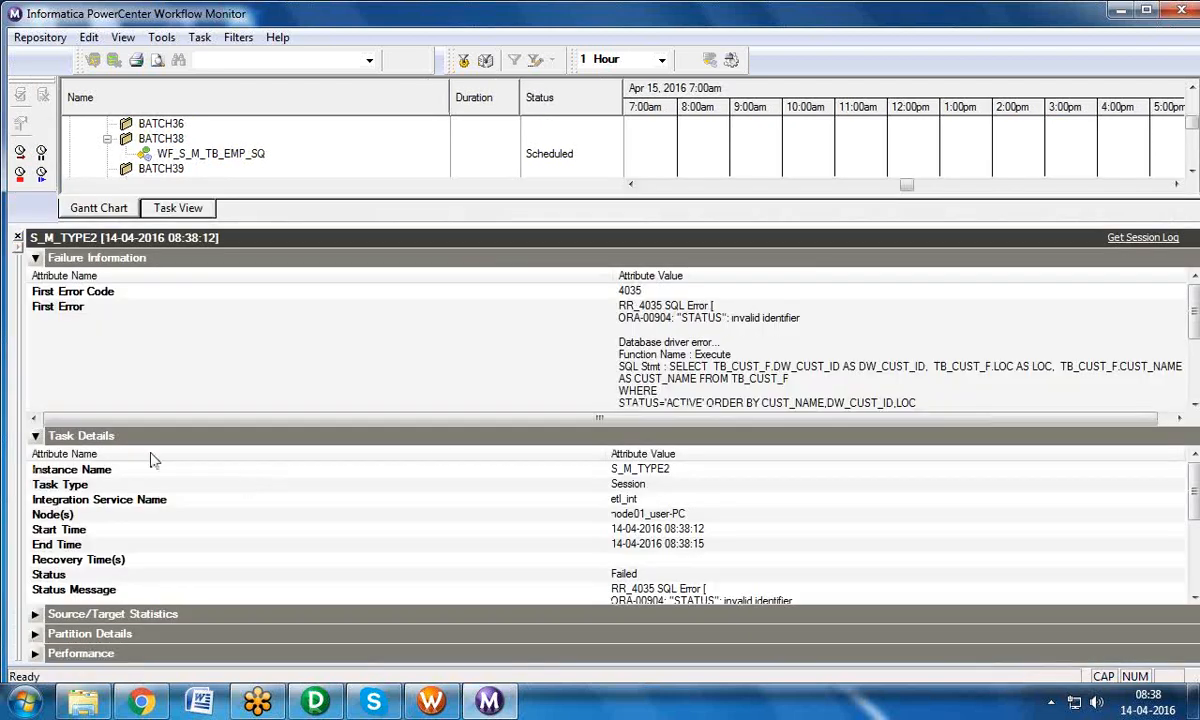
{"action": "left_click", "coordinate": [45, 430]}
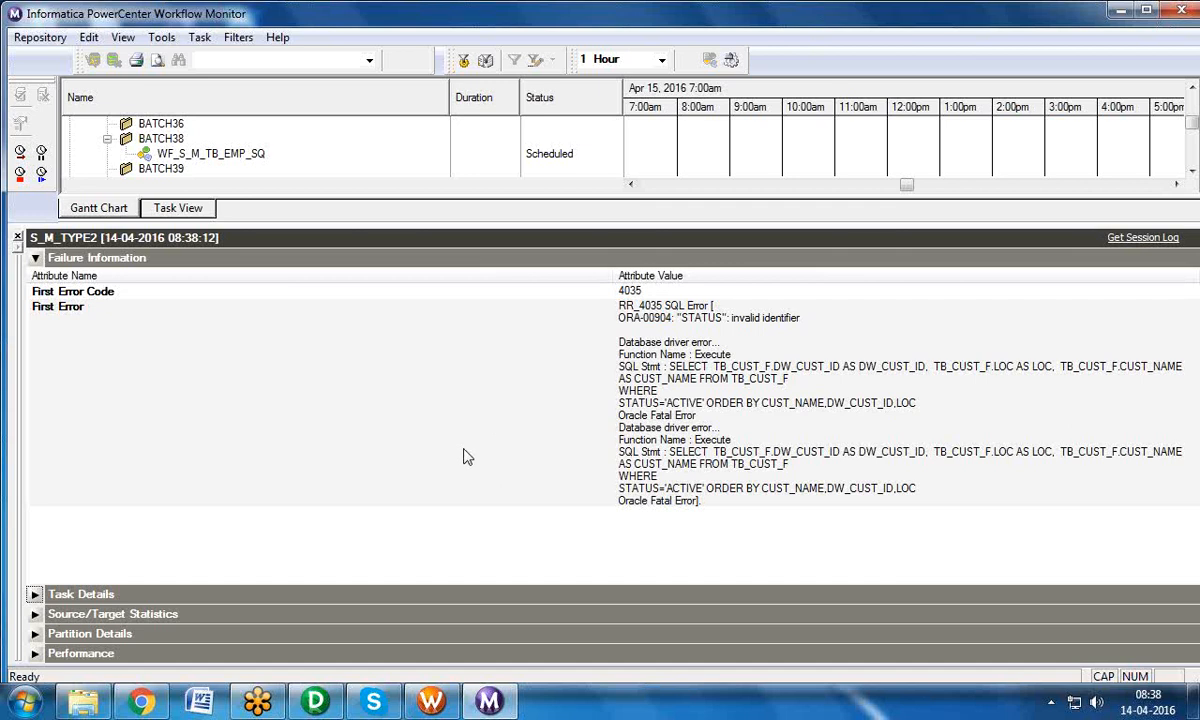
{"action": "left_click", "coordinate": [672, 335]}
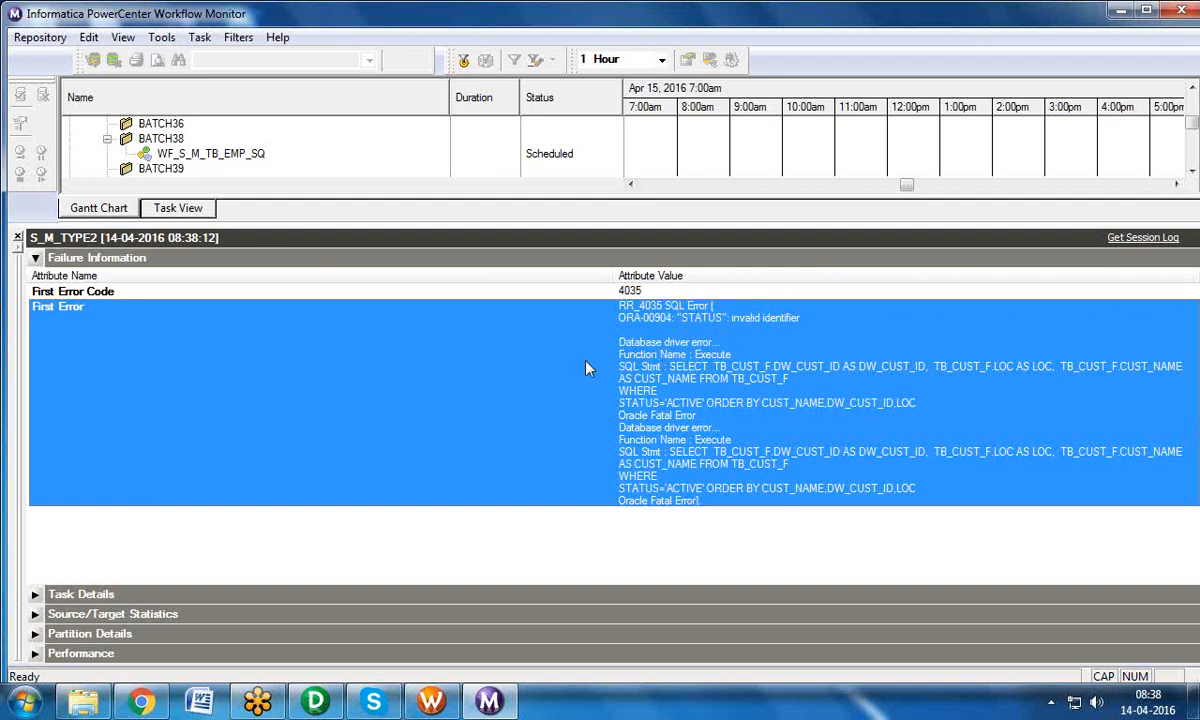
Step: In SQL Developer, dismiss the startup tip, connect to BATCH52, and select the DW_CUST table in its table list
{"action": "left_click", "coordinate": [1121, 10]}
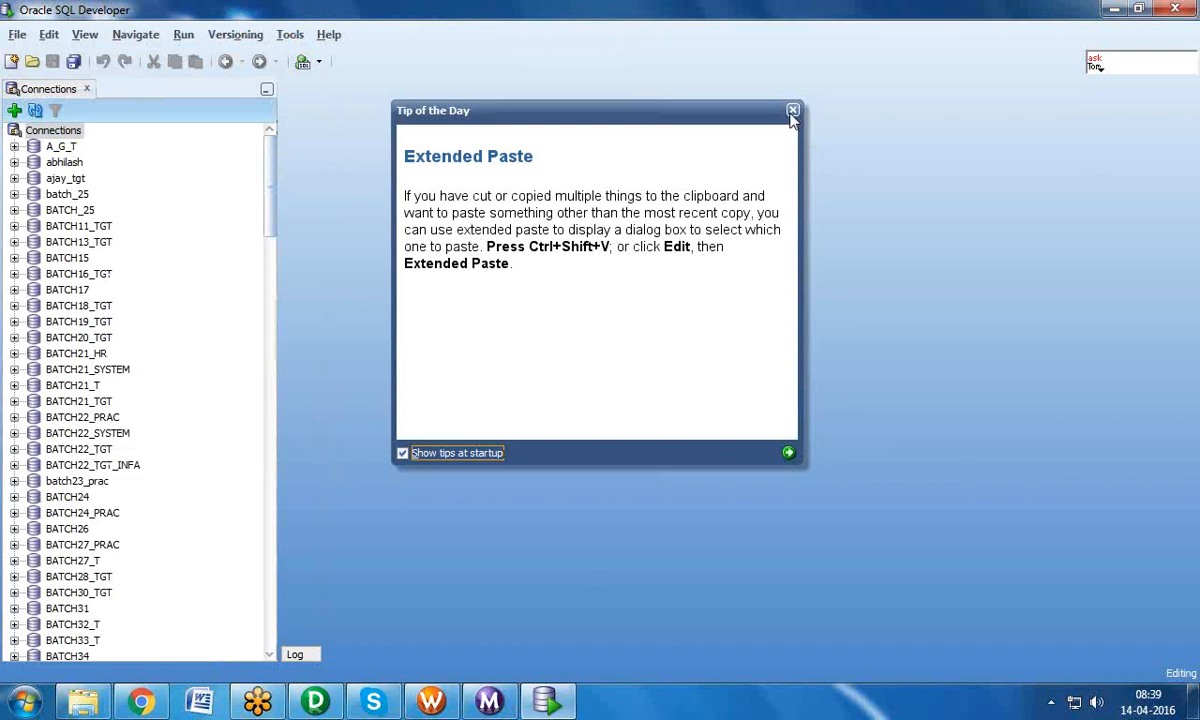
{"action": "left_click", "coordinate": [792, 111]}
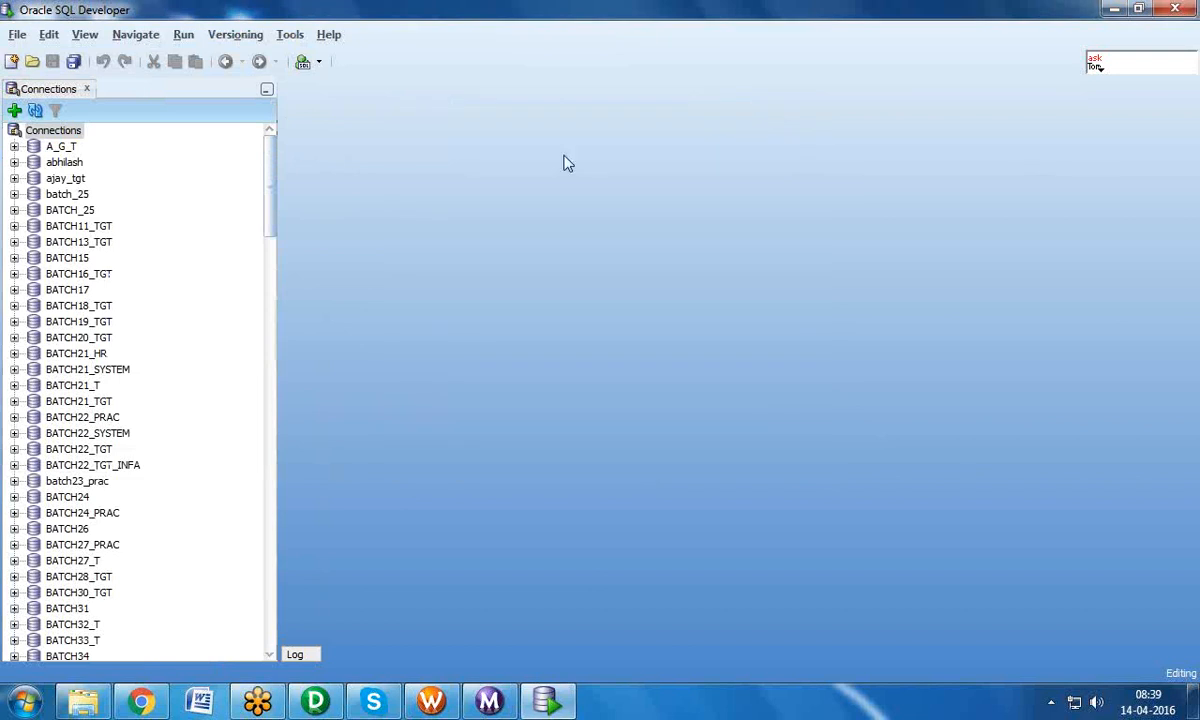
{"action": "left_click_drag", "start_coordinate": [272, 195], "coordinate": [252, 356]}
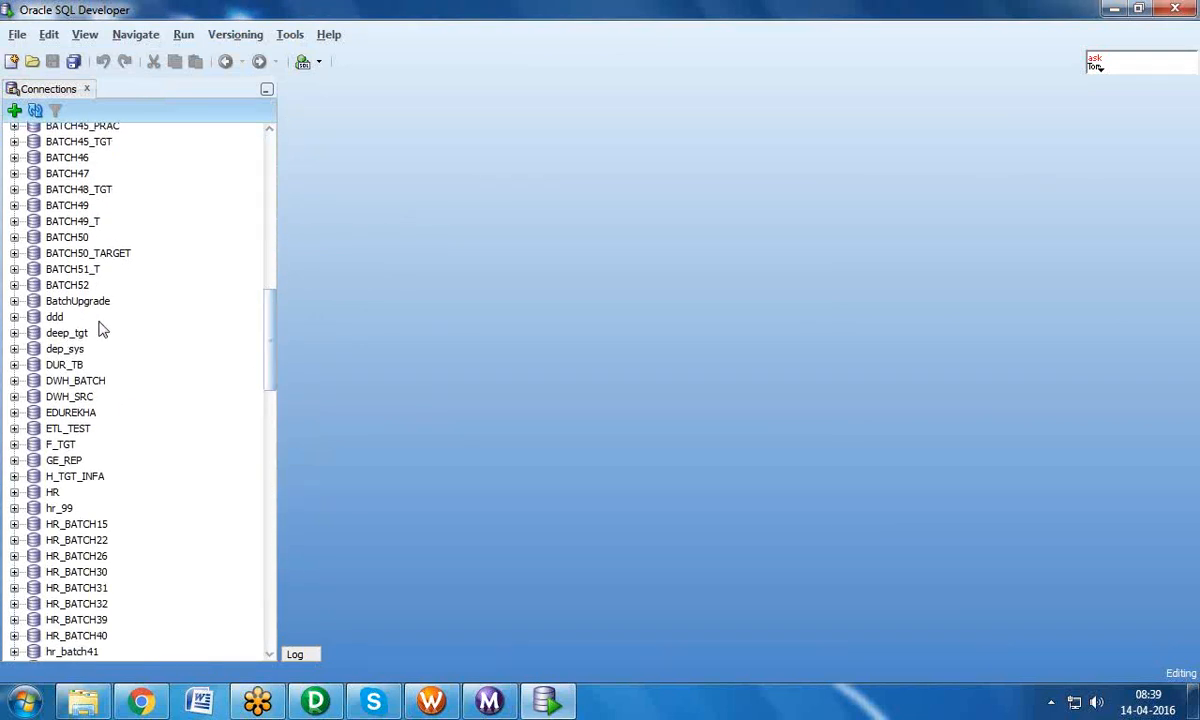
{"action": "left_click", "coordinate": [20, 285]}
{"action": "left_click", "coordinate": [14, 285]}
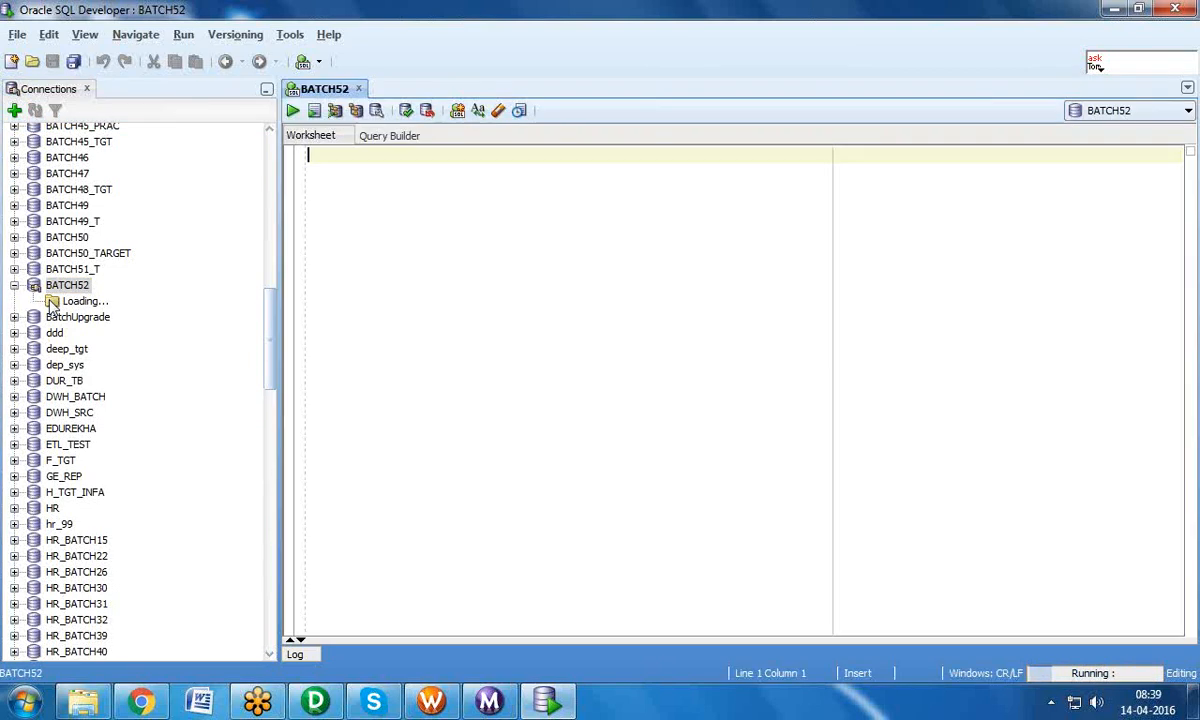
{"action": "double_click", "coordinate": [50, 303]}
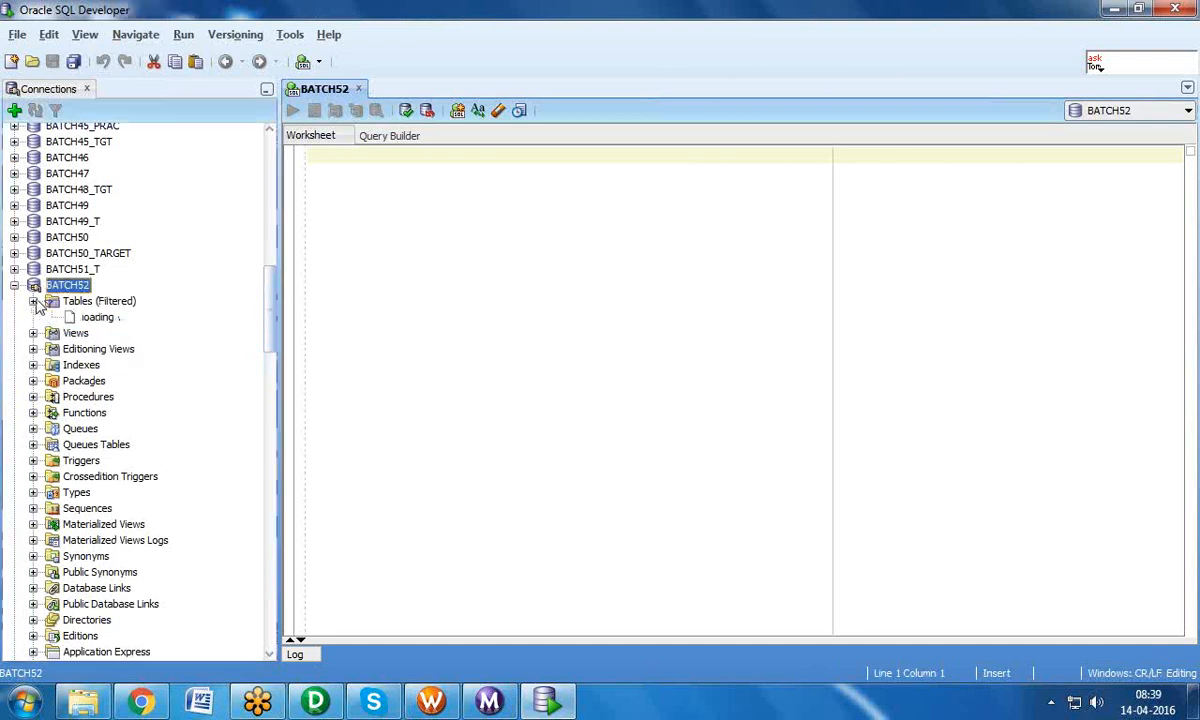
{"action": "left_click", "coordinate": [98, 319]}
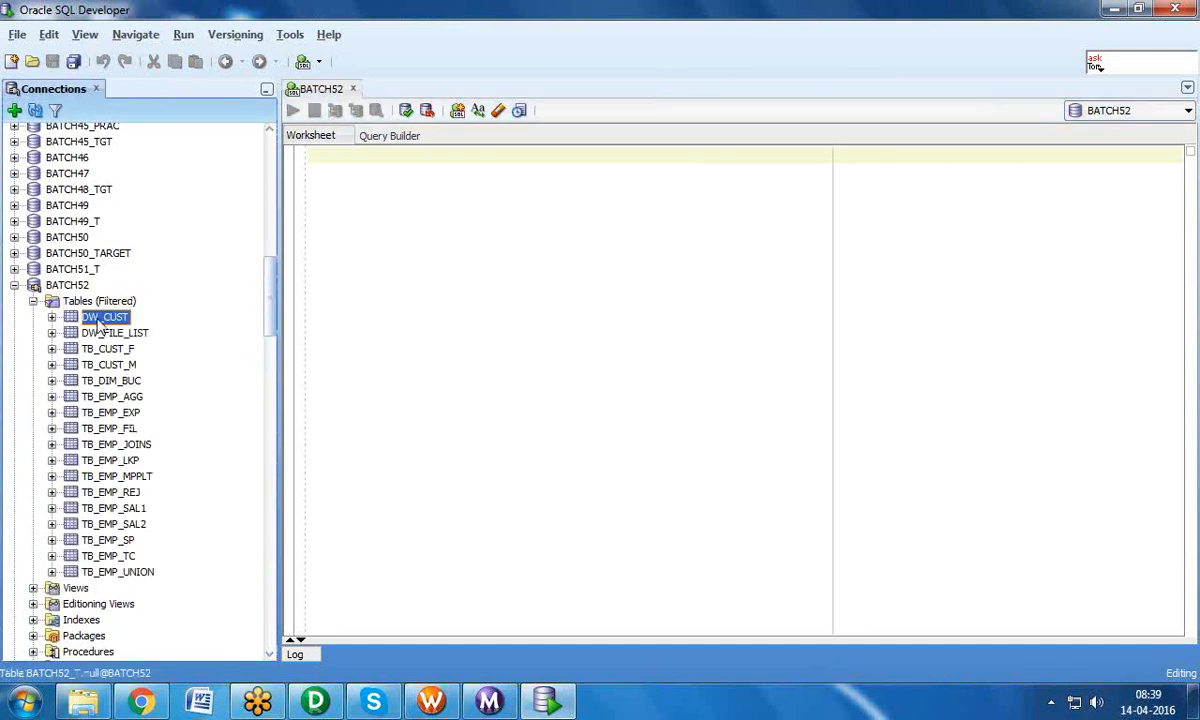
Step: View the DW_CUST table's columns, and in Workflow Manager examine the DW_CUST_U and DW_CUST_I target settings of the S_M_TYPE2 session
{"action": "double_click", "coordinate": [99, 320]}
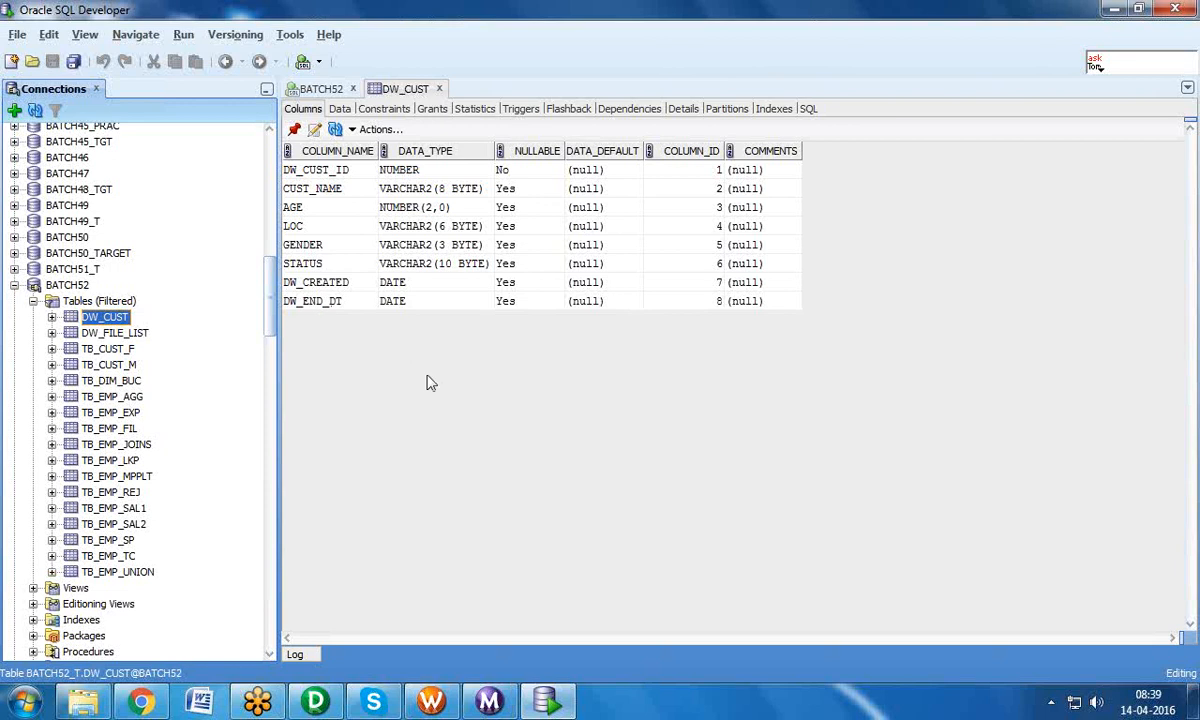
{"action": "left_click", "coordinate": [431, 700]}
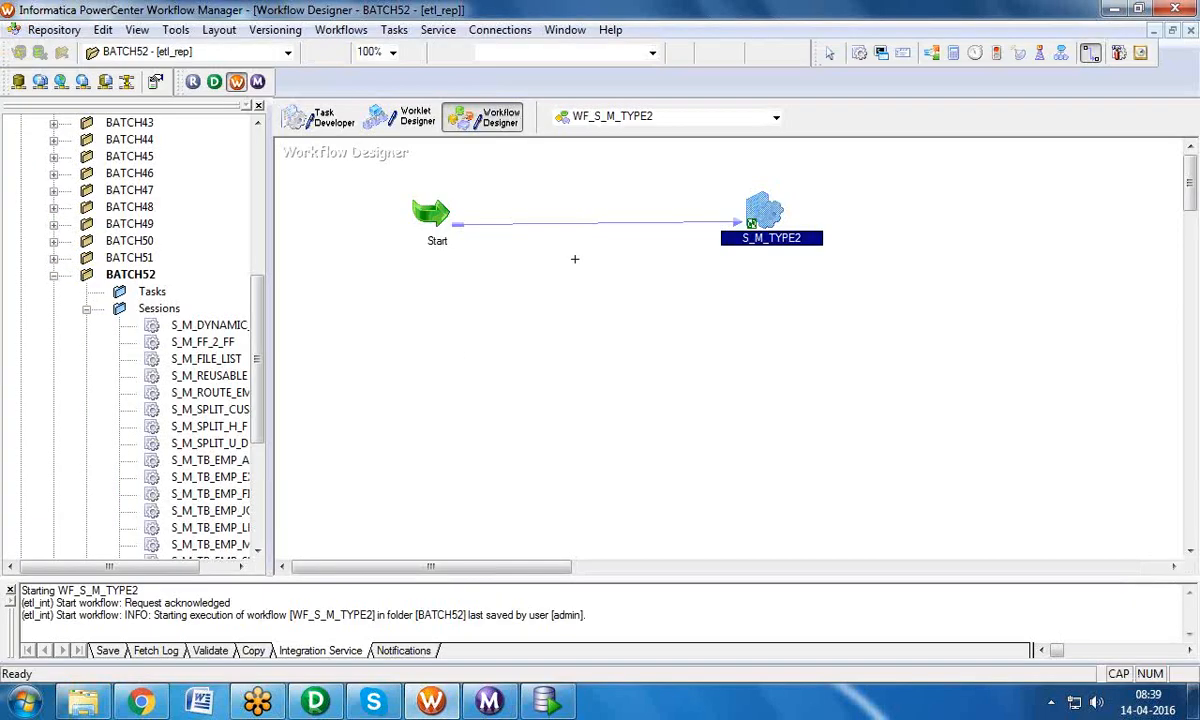
{"action": "left_click", "coordinate": [322, 120]}
{"action": "double_click", "coordinate": [346, 188]}
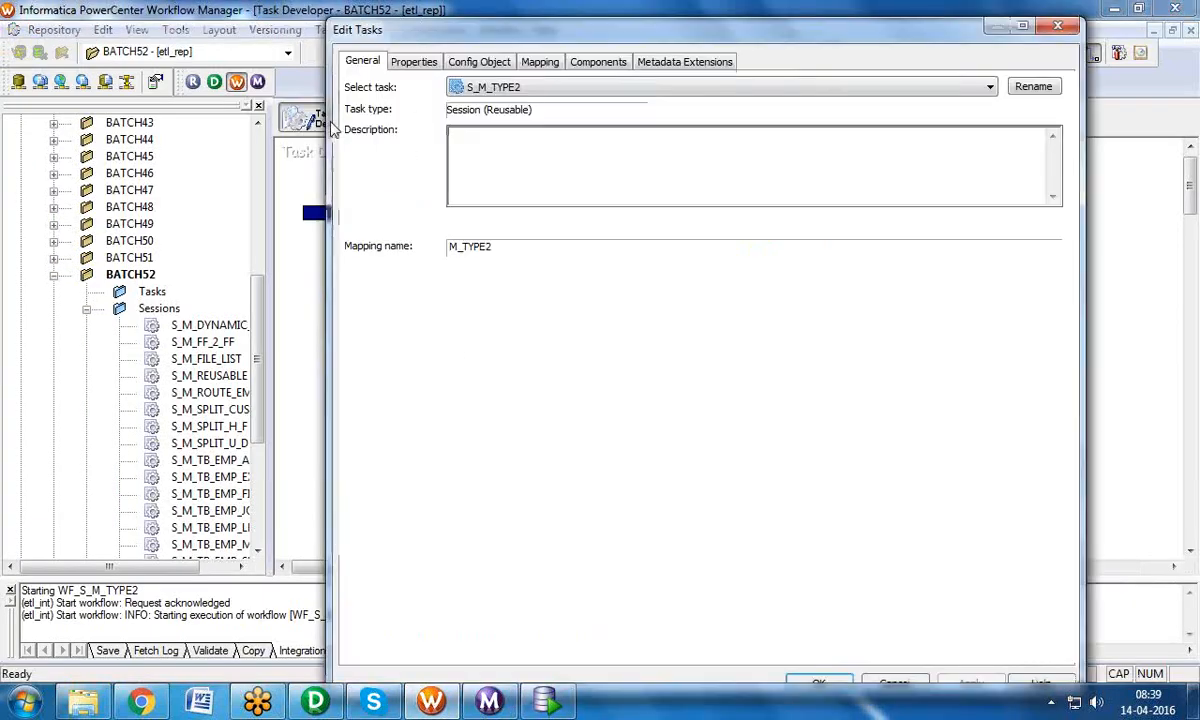
{"action": "left_click", "coordinate": [539, 62]}
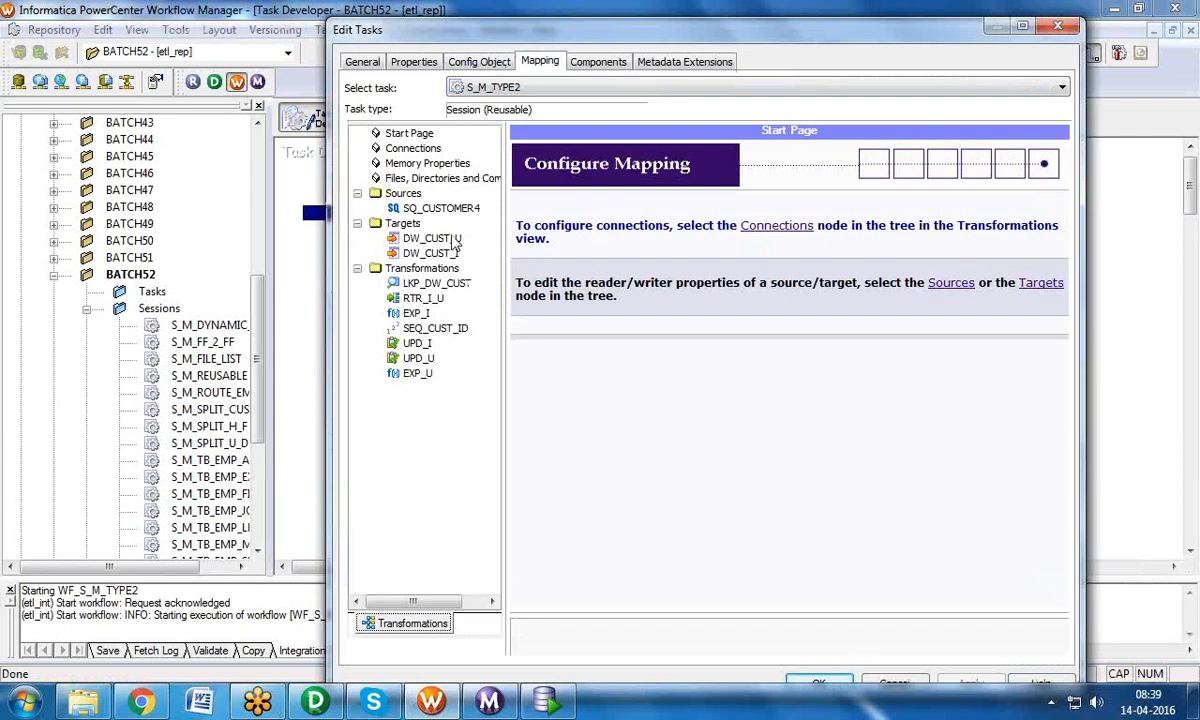
{"action": "left_click", "coordinate": [430, 238]}
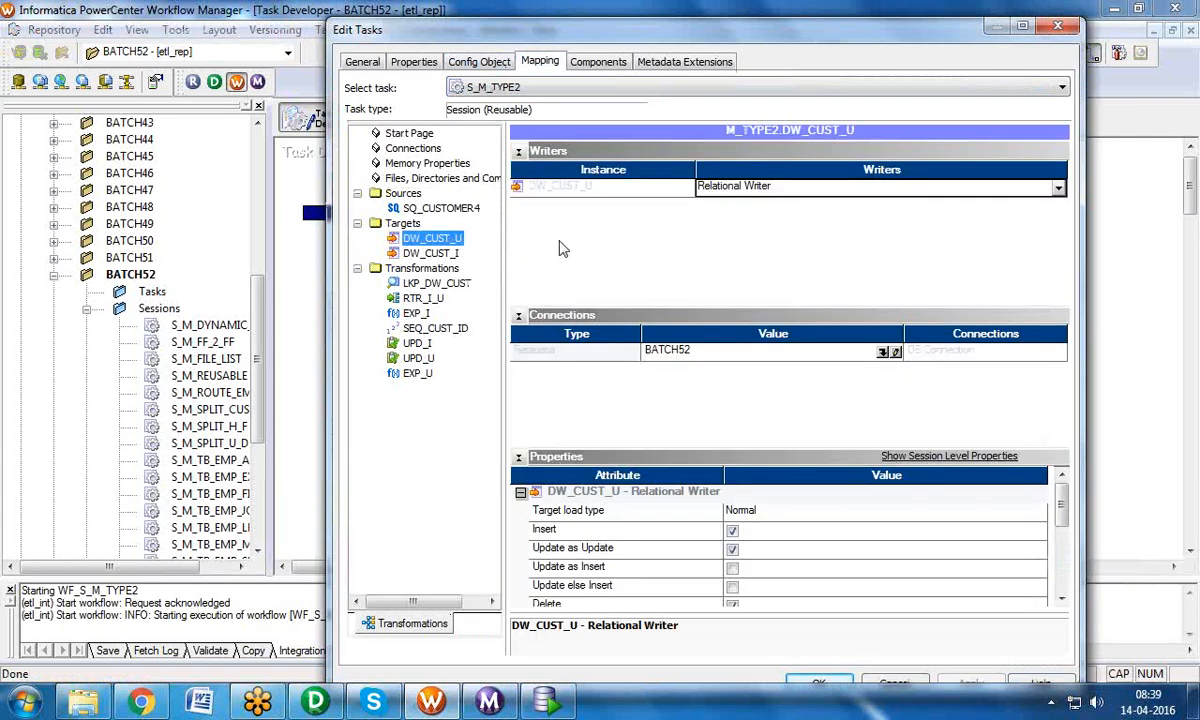
{"action": "left_click", "coordinate": [440, 254]}
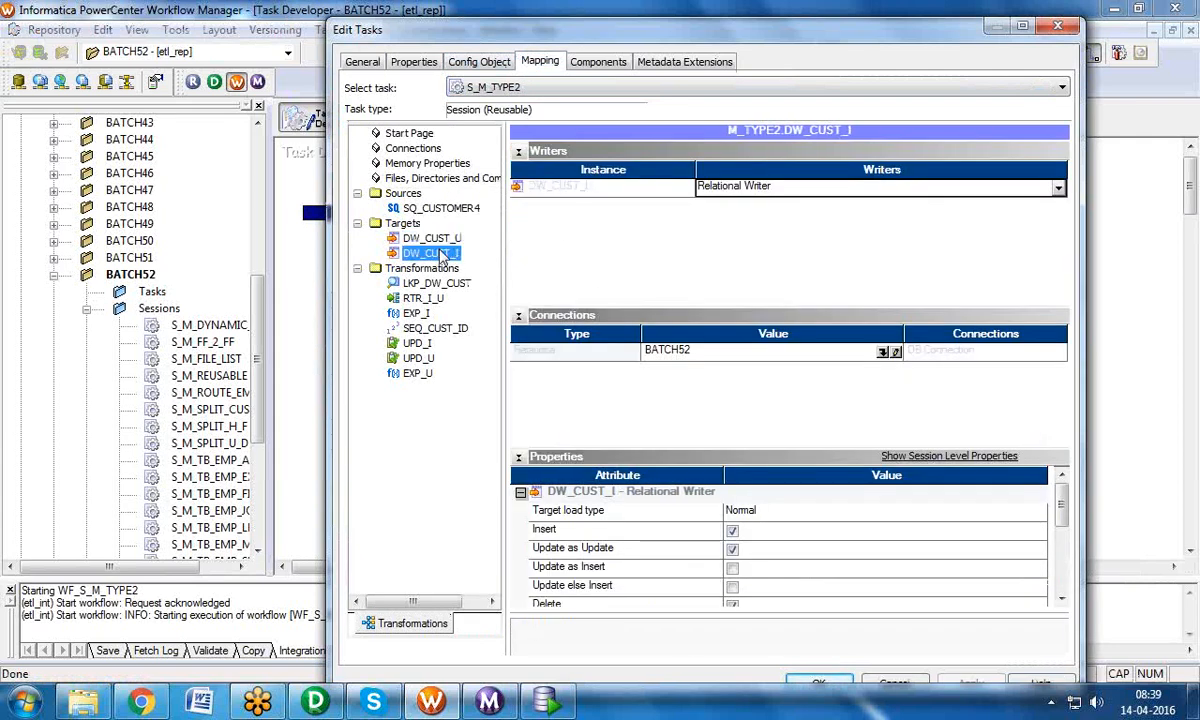
Step: Inspect the BATCH52 relational connection definition used by the DW_CUST_I target, and close the session's settings without changes
{"action": "left_click", "coordinate": [890, 352]}
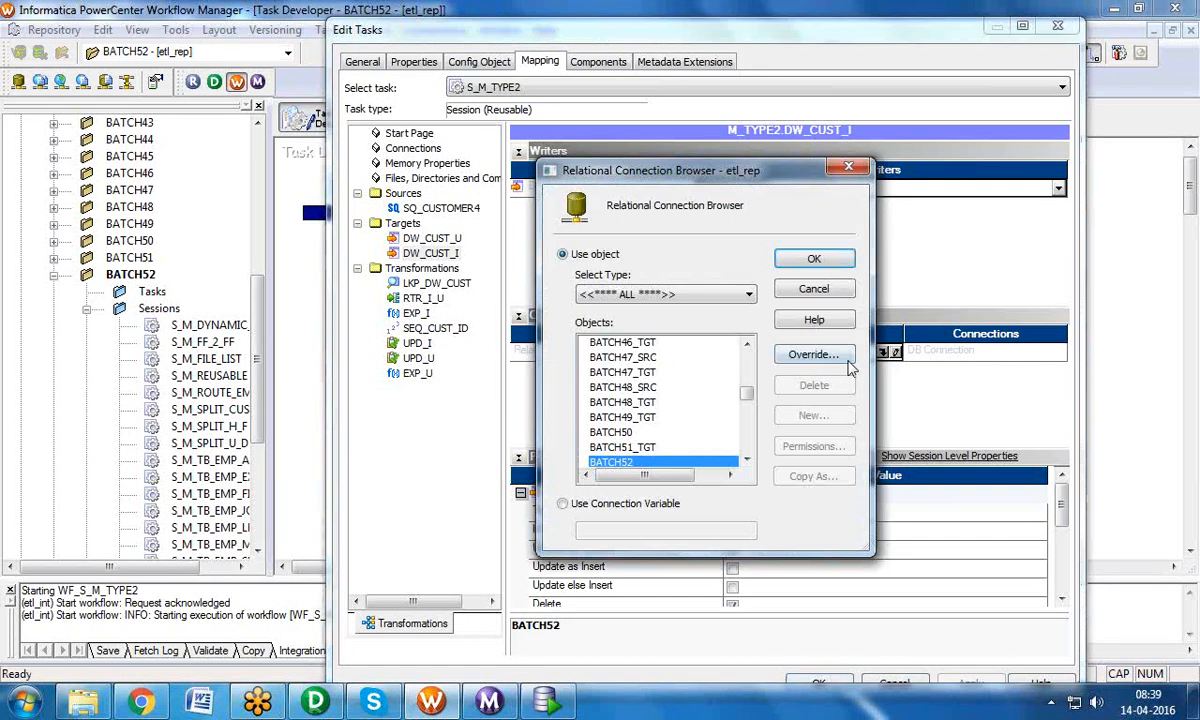
{"action": "left_click", "coordinate": [813, 355]}
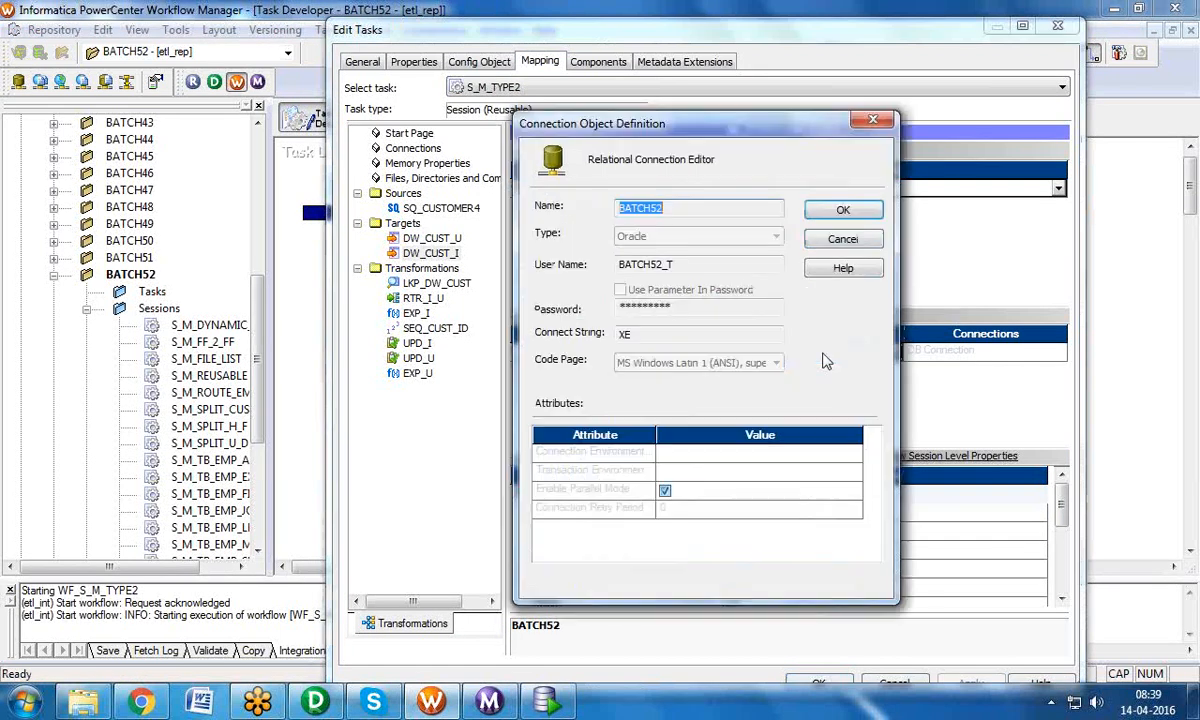
{"action": "left_click", "coordinate": [898, 126]}
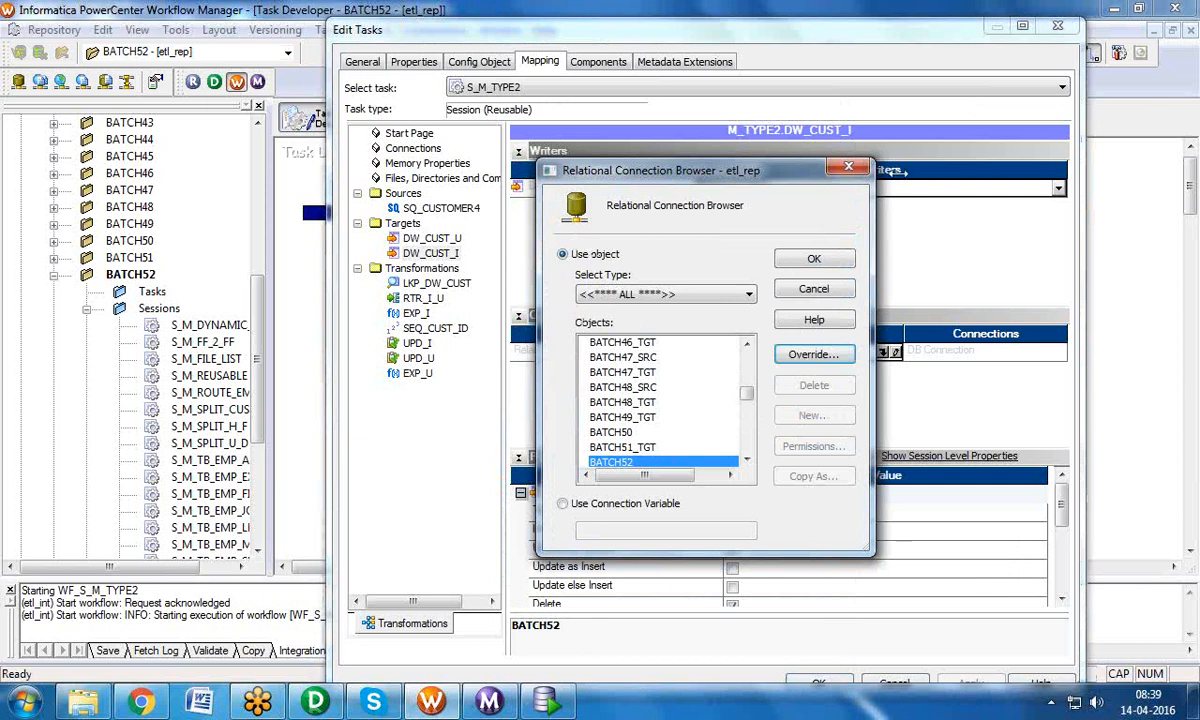
{"action": "left_click", "coordinate": [848, 167]}
{"action": "left_click", "coordinate": [1055, 30]}
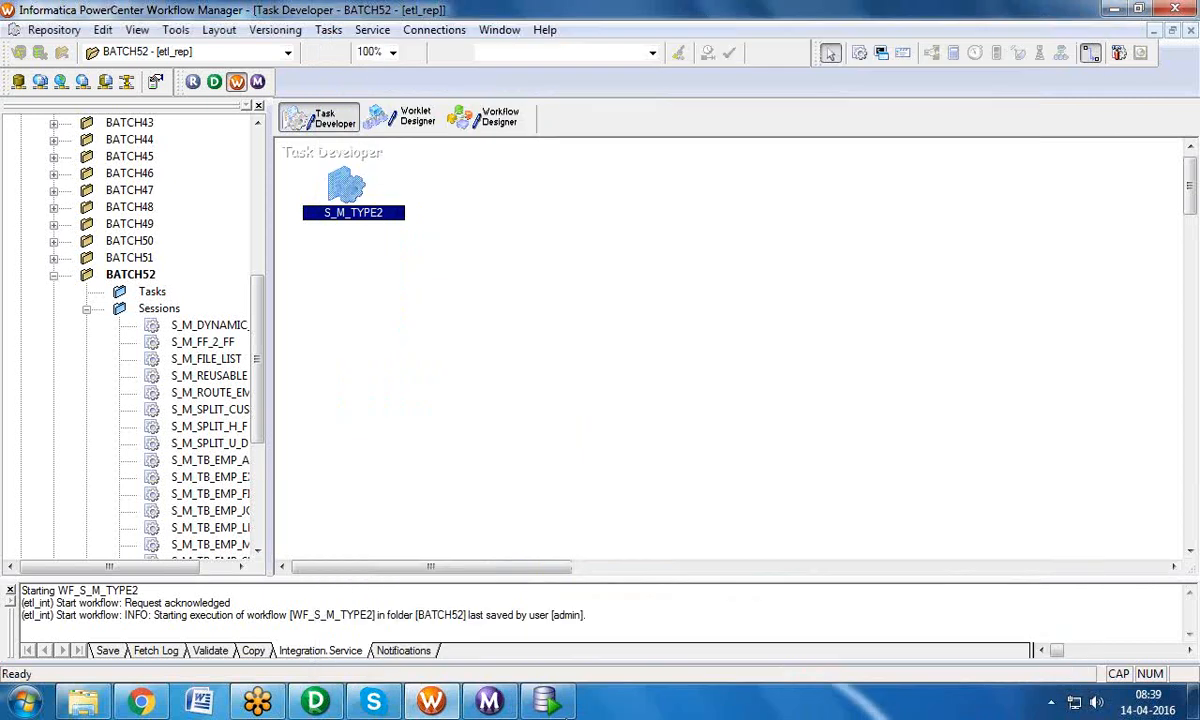
Step: In Designer, expand UPD_I and the DW_CUST_I target in M_TYPE2 and trace the STATUS and CREATED_DT links between them
{"action": "left_click", "coordinate": [315, 700]}
{"action": "left_click_drag", "start_coordinate": [722, 443], "coordinate": [993, 214]}
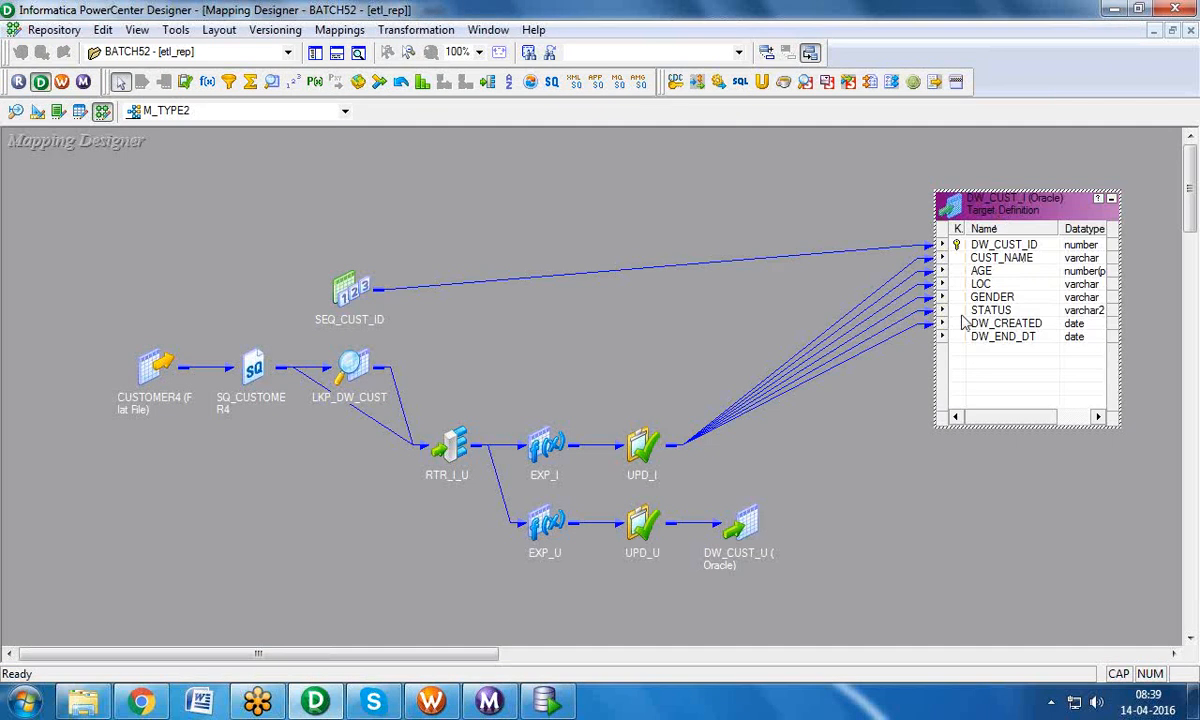
{"action": "double_click", "coordinate": [641, 438]}
{"action": "left_click_drag", "start_coordinate": [668, 440], "coordinate": [597, 281]}
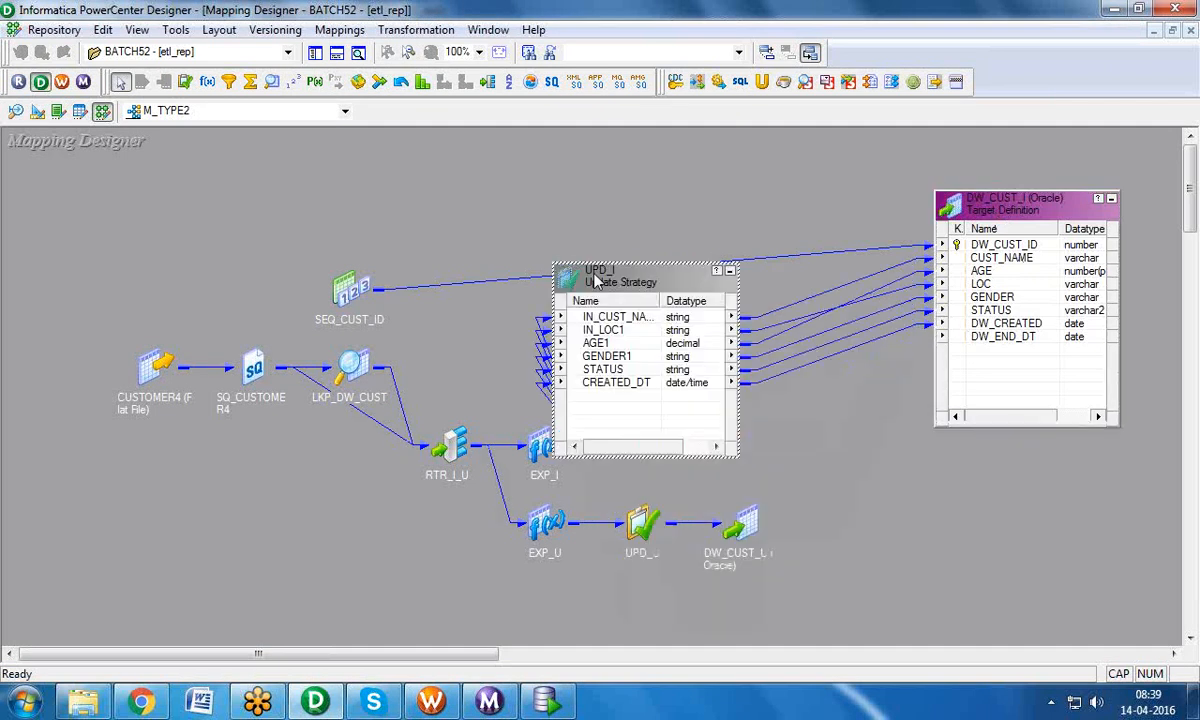
{"action": "left_click", "coordinate": [641, 372]}
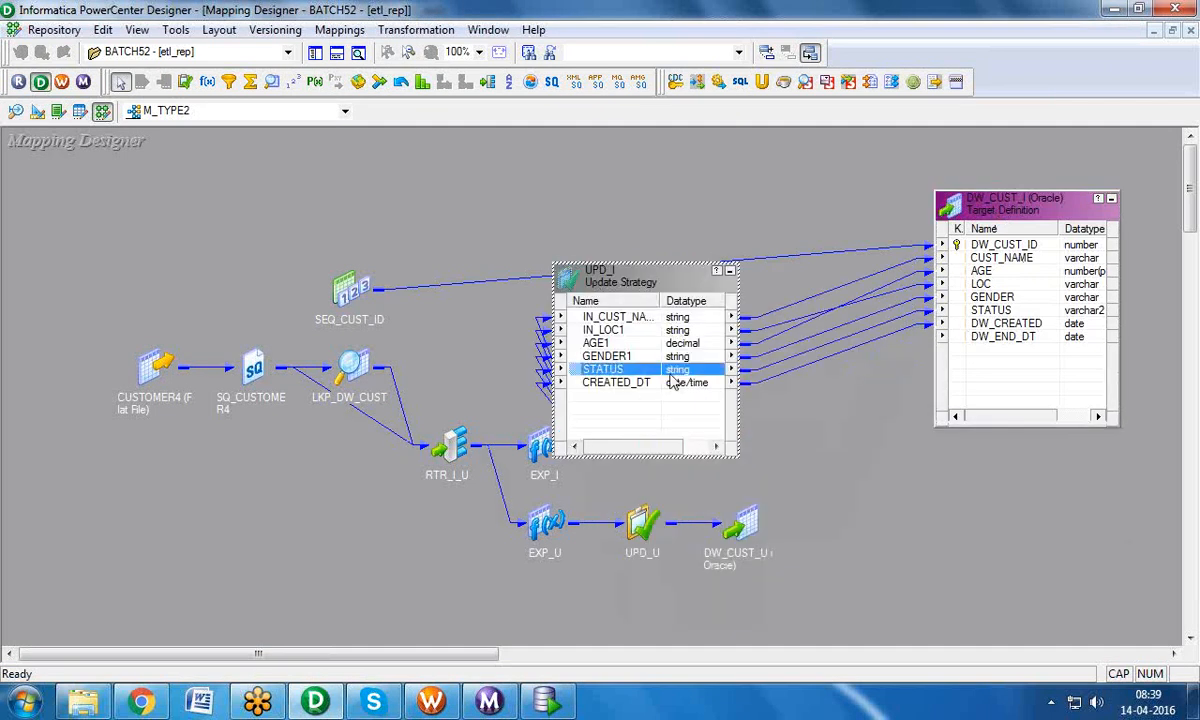
{"action": "left_click", "coordinate": [778, 362]}
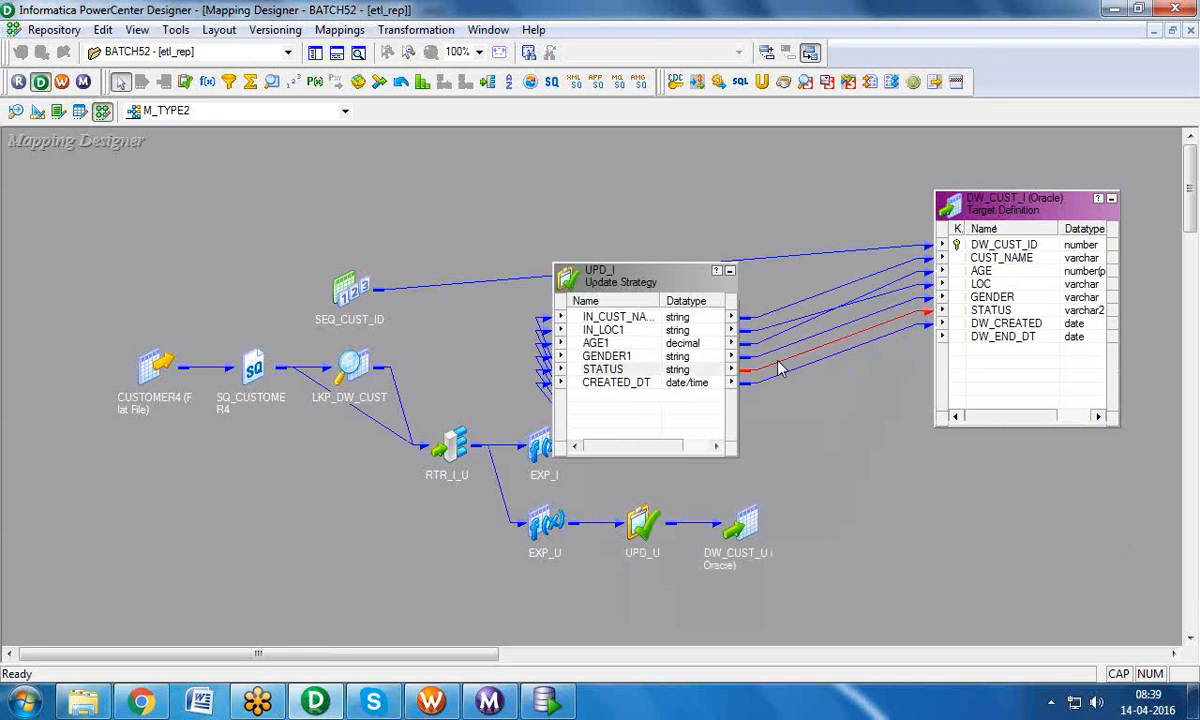
{"action": "left_click", "coordinate": [778, 376]}
{"action": "right_click", "coordinate": [517, 193]}
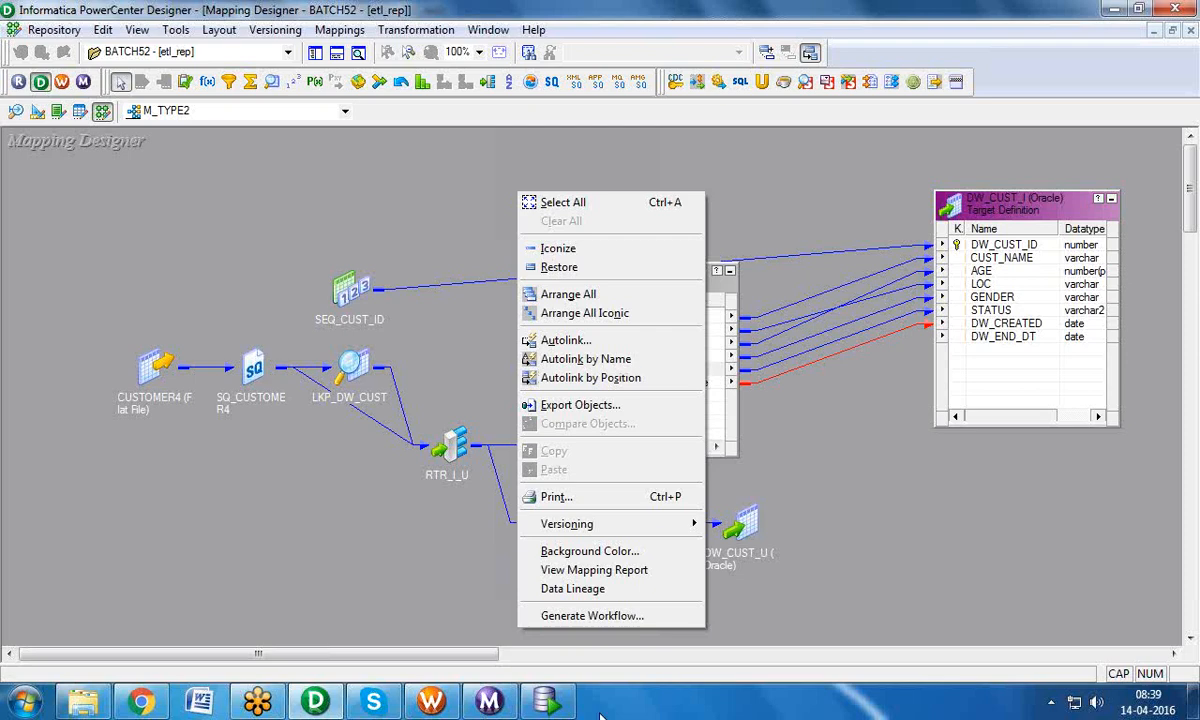
Step: Switch to Workflow Monitor and reread the first error in the S_M_TYPE2 session's failure information
{"action": "left_click", "coordinate": [489, 701]}
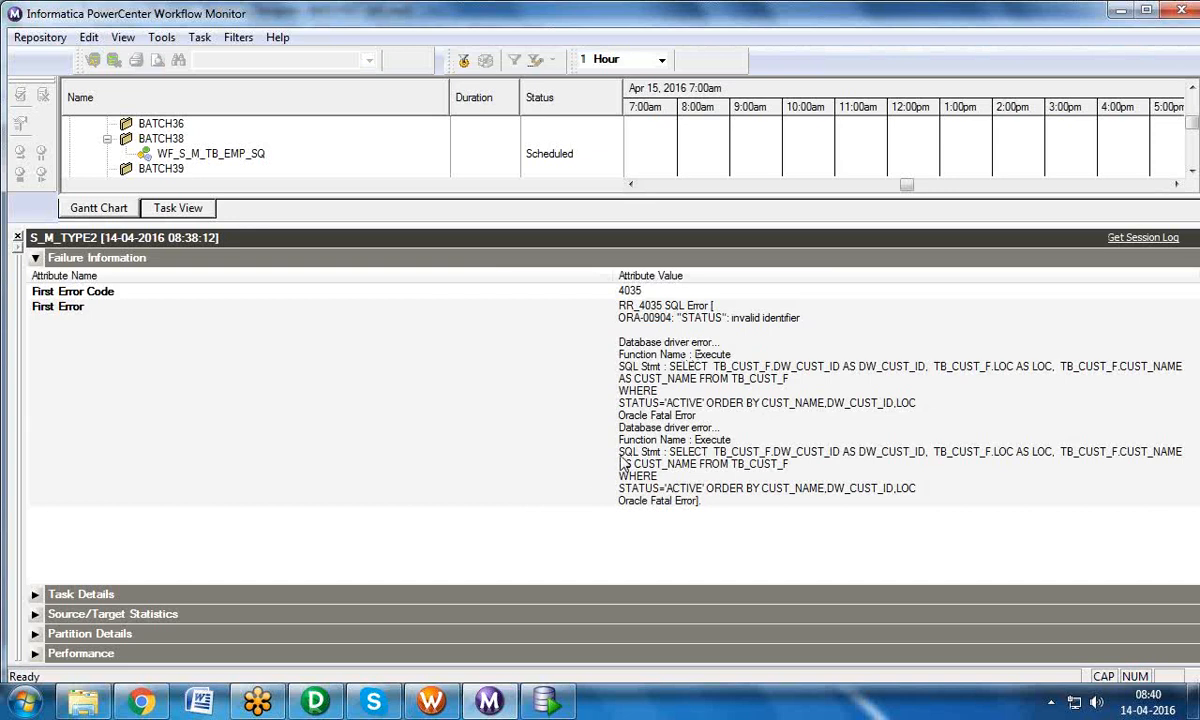
{"action": "left_click", "coordinate": [697, 392]}
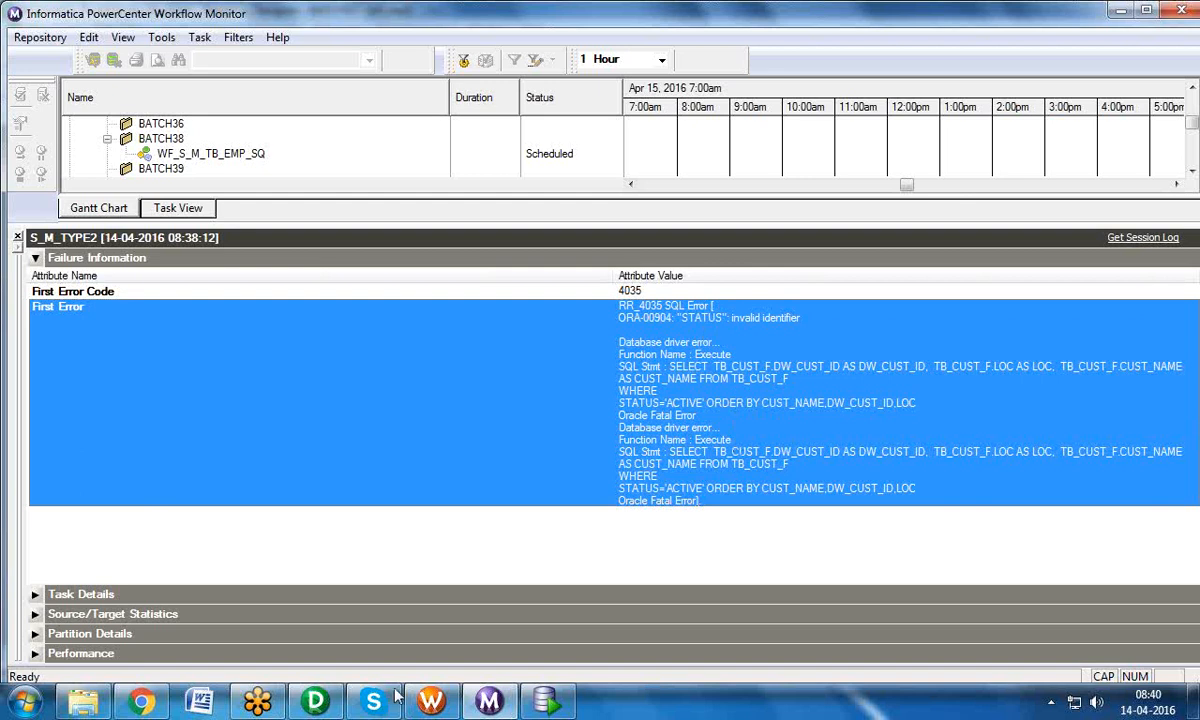
Step: In Designer, arrange all objects of the M_TYPE2 mapping as icons and open the LKP_DW_CUST lookup transformation for editing
{"action": "left_click", "coordinate": [315, 702]}
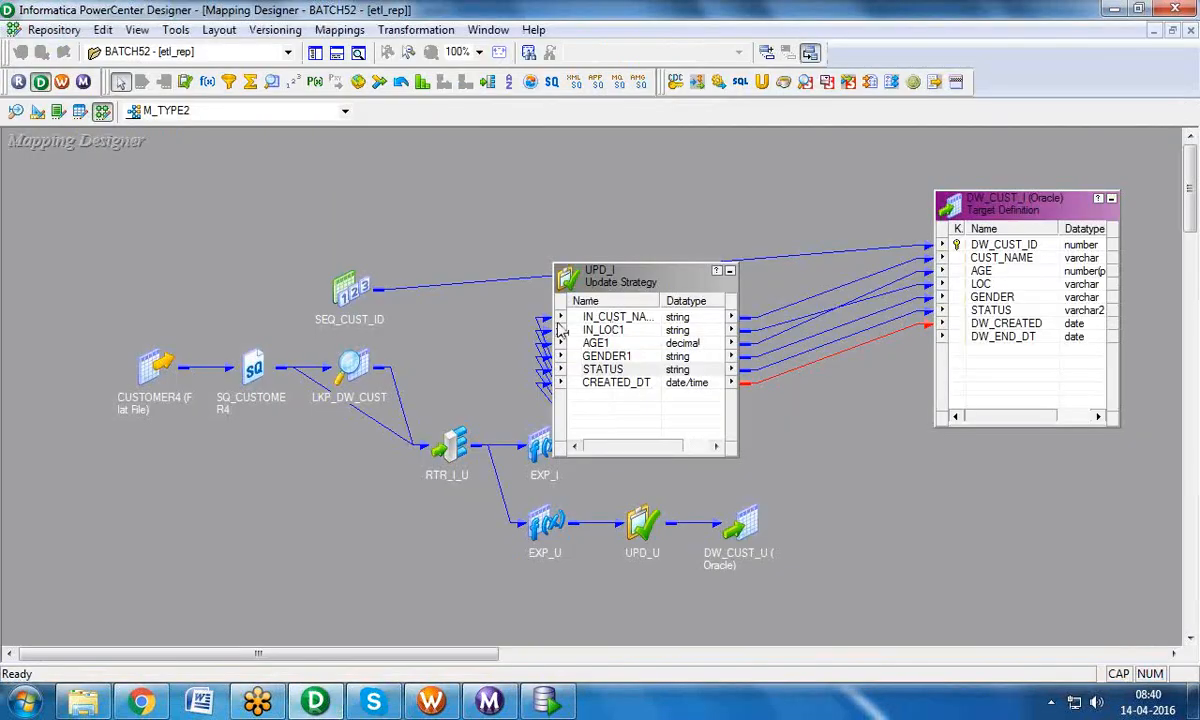
{"action": "right_click", "coordinate": [488, 220]}
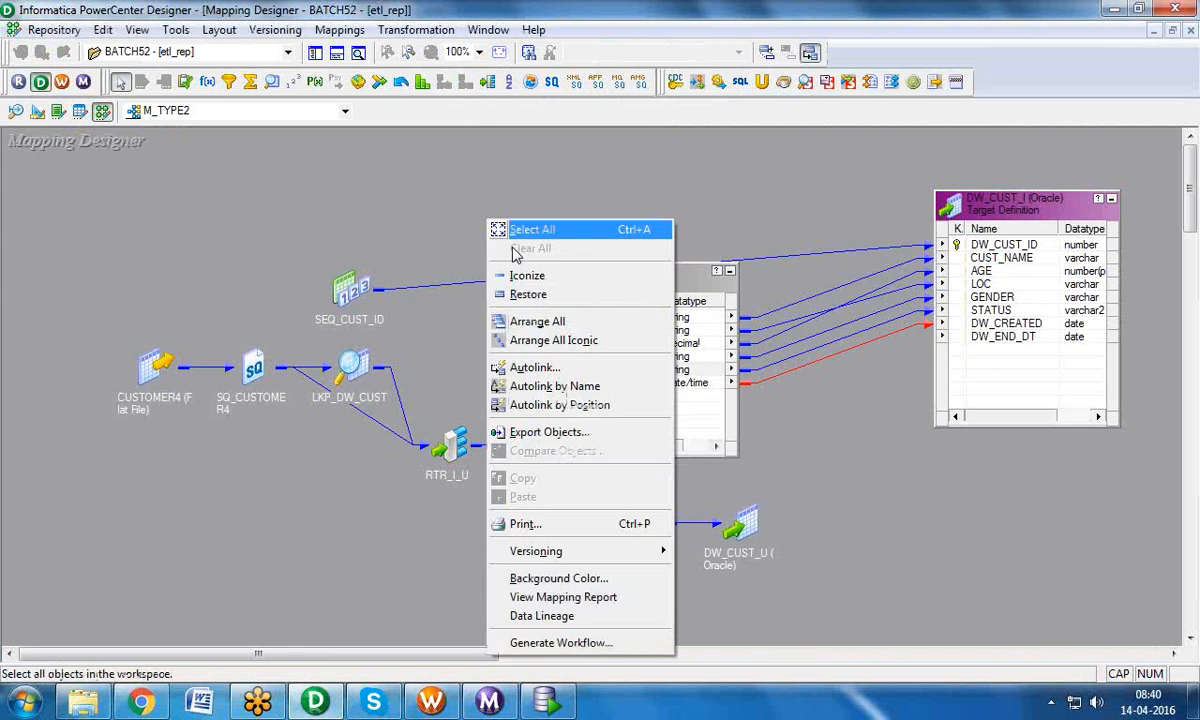
{"action": "left_click", "coordinate": [556, 340]}
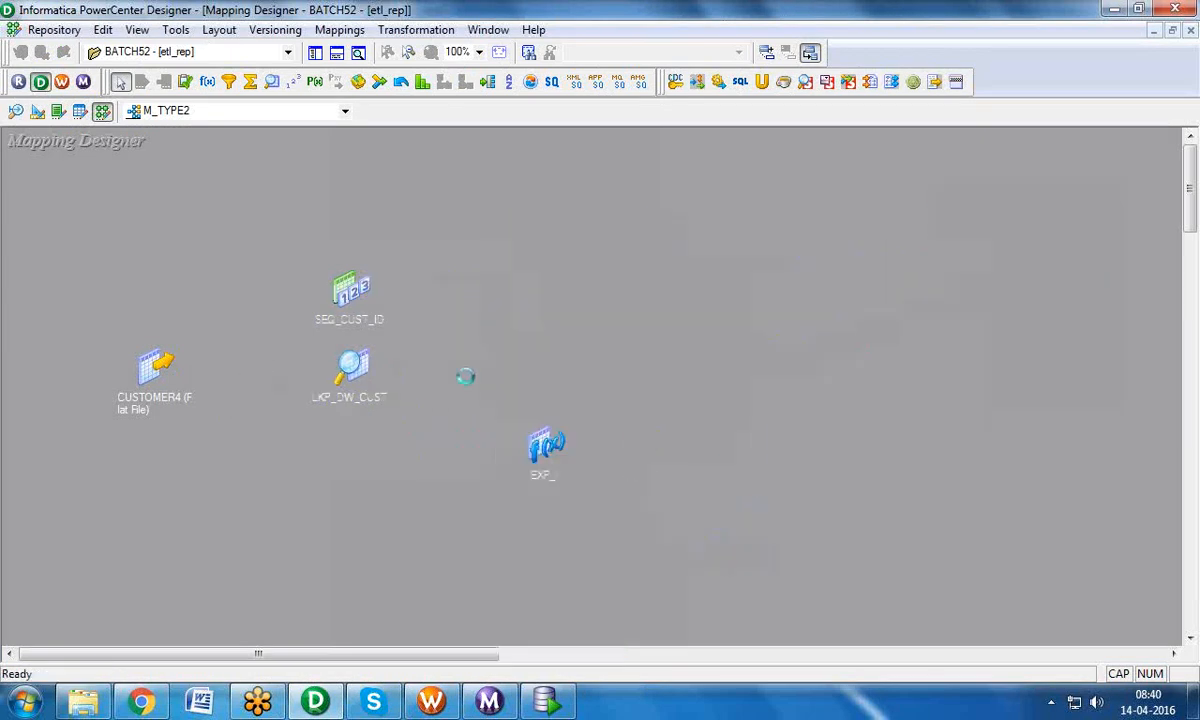
{"action": "double_click", "coordinate": [368, 372]}
{"action": "double_click", "coordinate": [368, 372]}
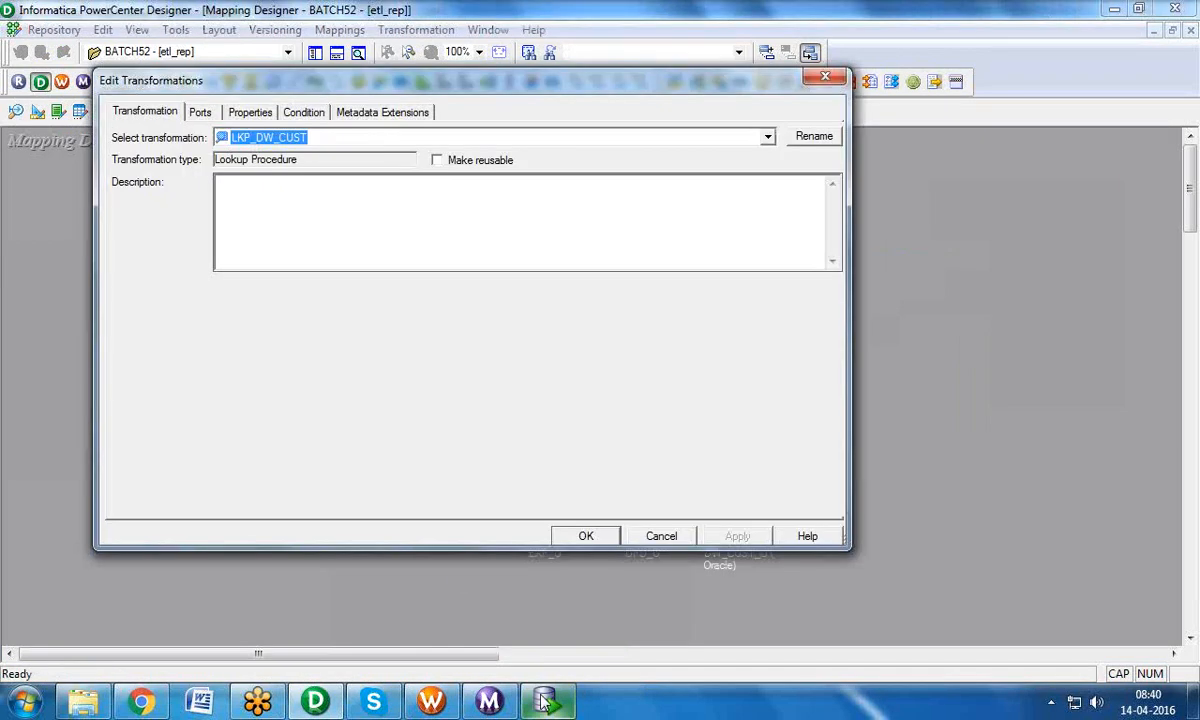
Step: In Workflow Manager, check the connection and lookup table name of LKP_DW_CUST in the S_M_TYPE2 session's mapping settings
{"action": "key", "text": "alt+Tab"}
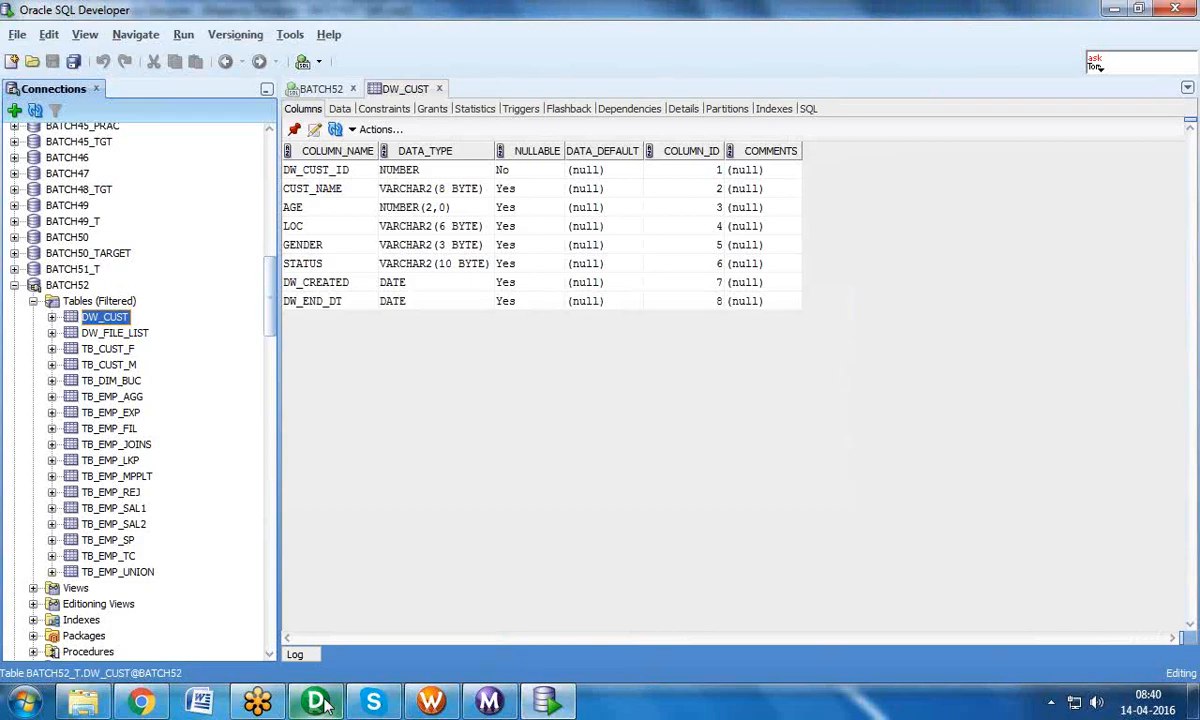
{"action": "left_click", "coordinate": [431, 703]}
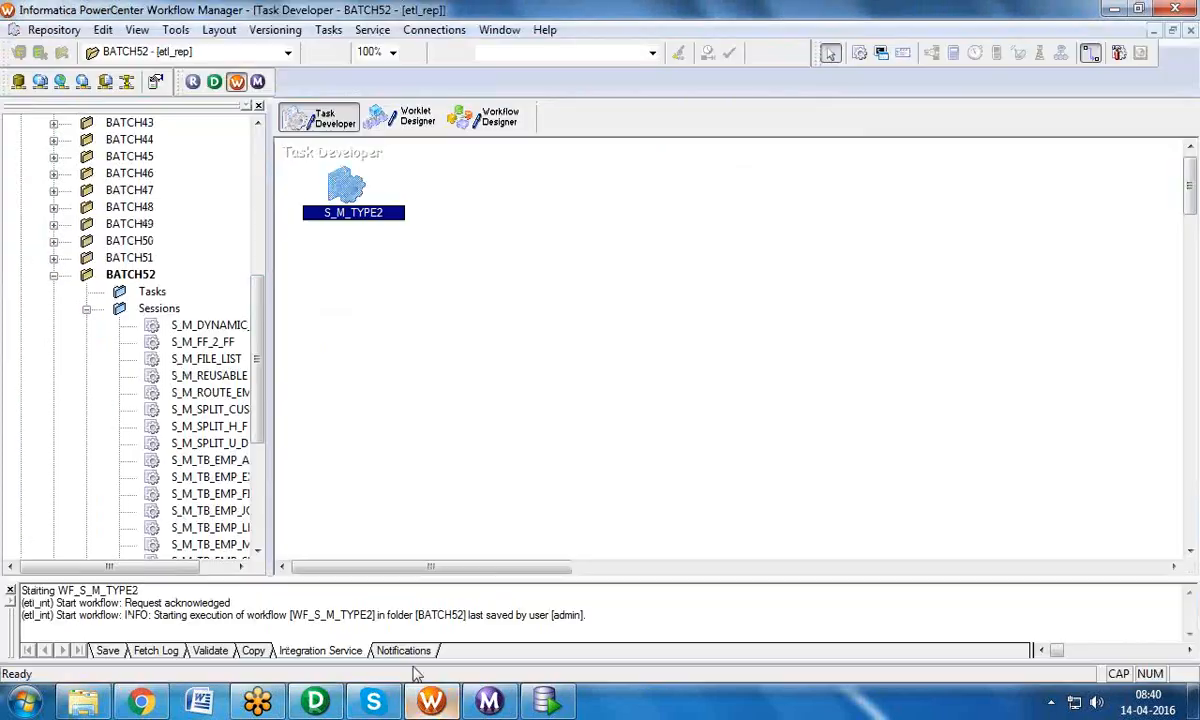
{"action": "double_click", "coordinate": [340, 180]}
{"action": "left_click", "coordinate": [540, 62]}
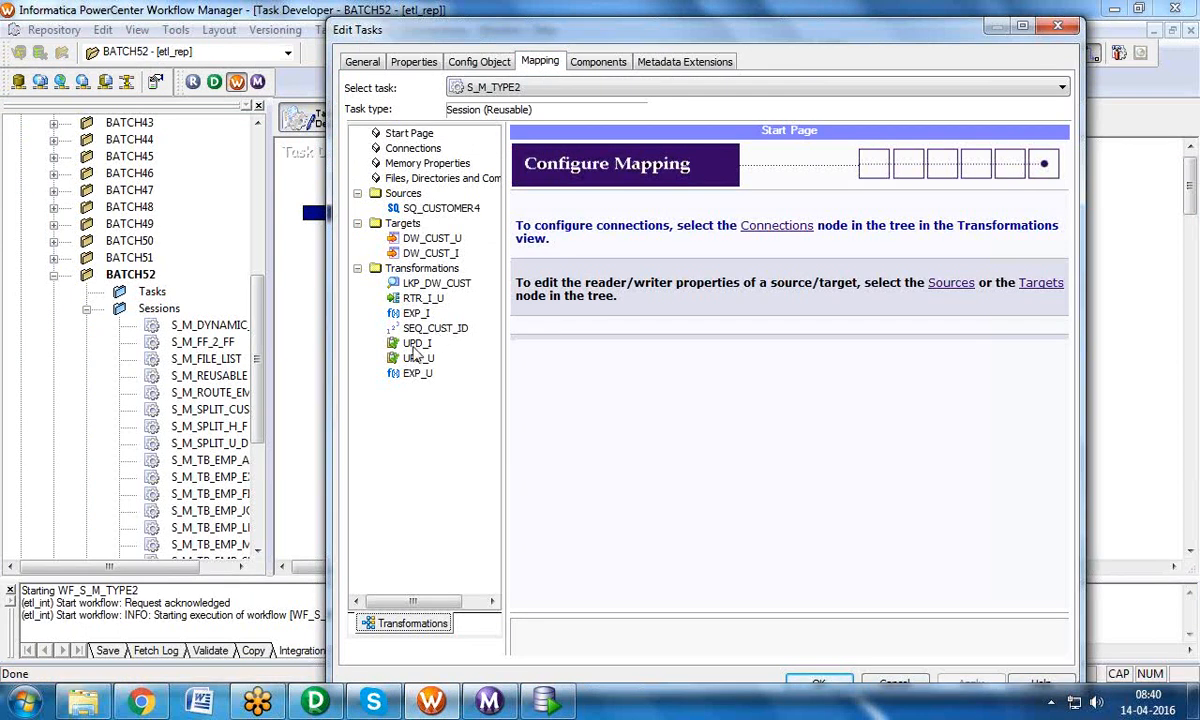
{"action": "left_click", "coordinate": [437, 284]}
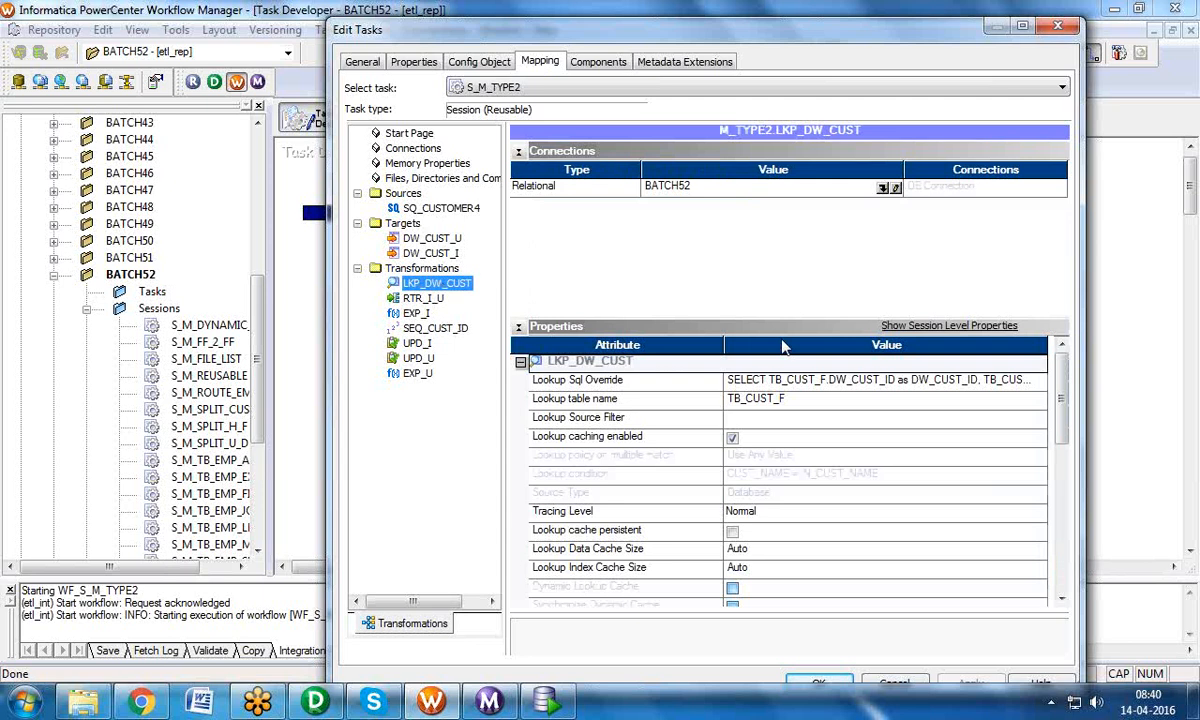
{"action": "left_click", "coordinate": [752, 399]}
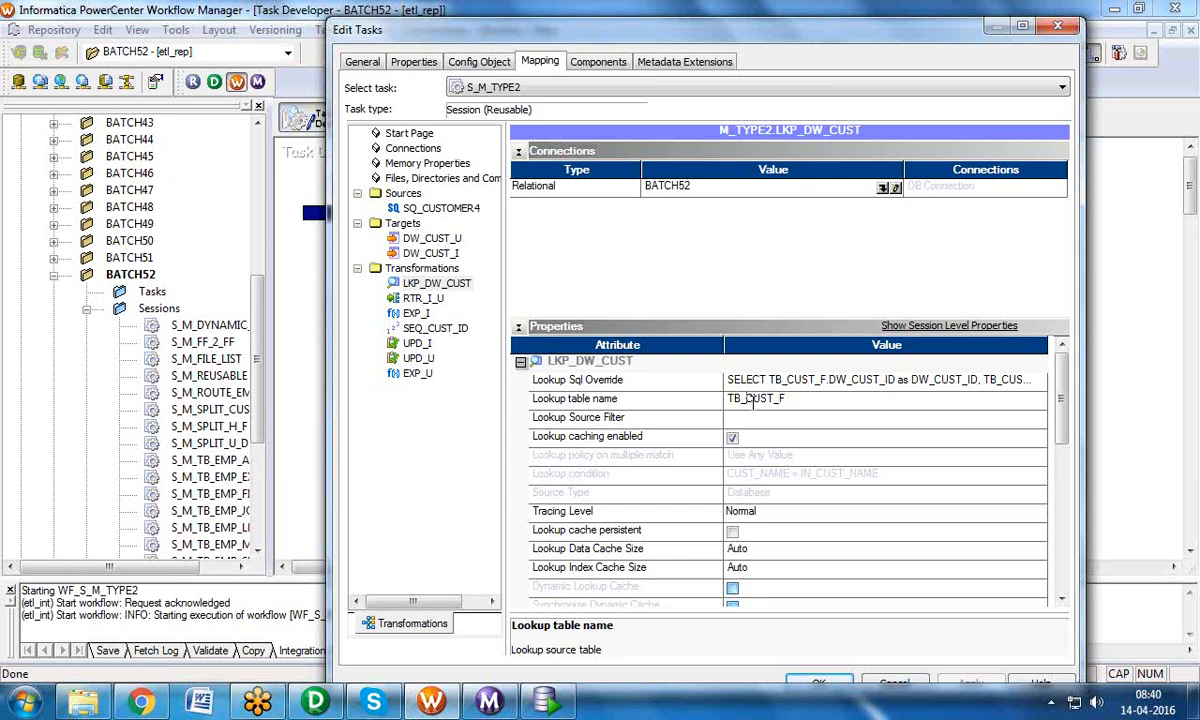
{"action": "left_click", "coordinate": [1070, 26]}
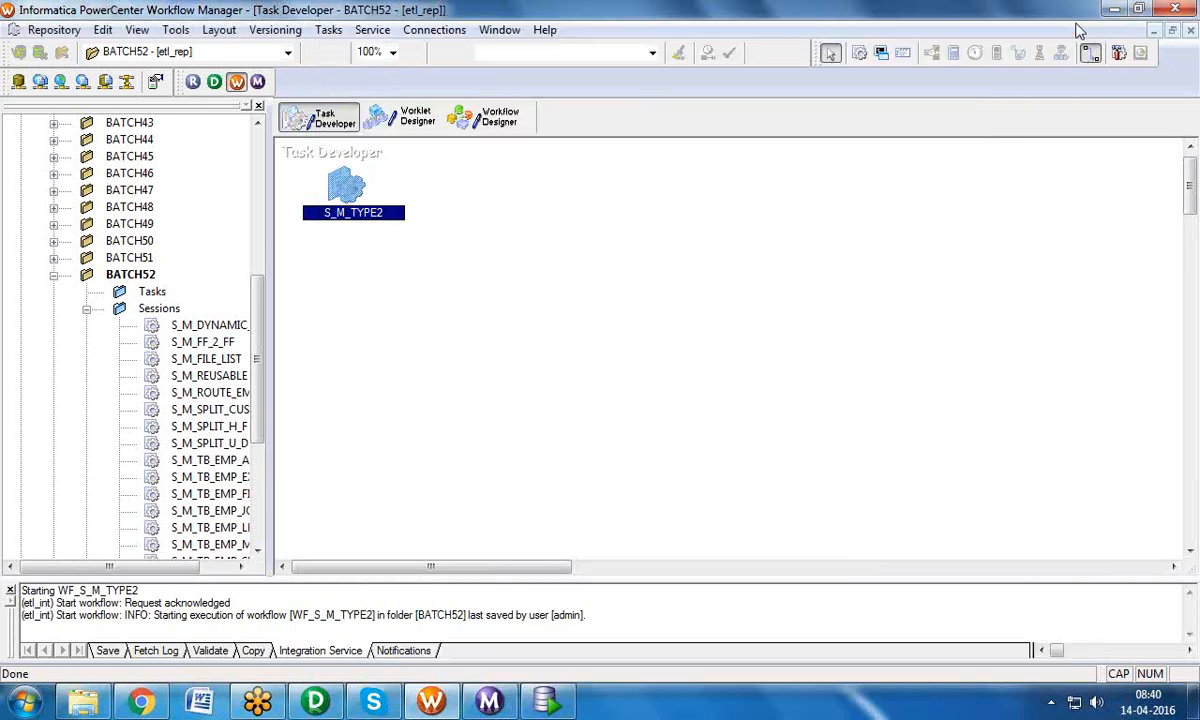
Step: Back in Designer, set the lookup table name of the LKP_DW_CUST transformation to DW_CUST
{"action": "left_click", "coordinate": [315, 700]}
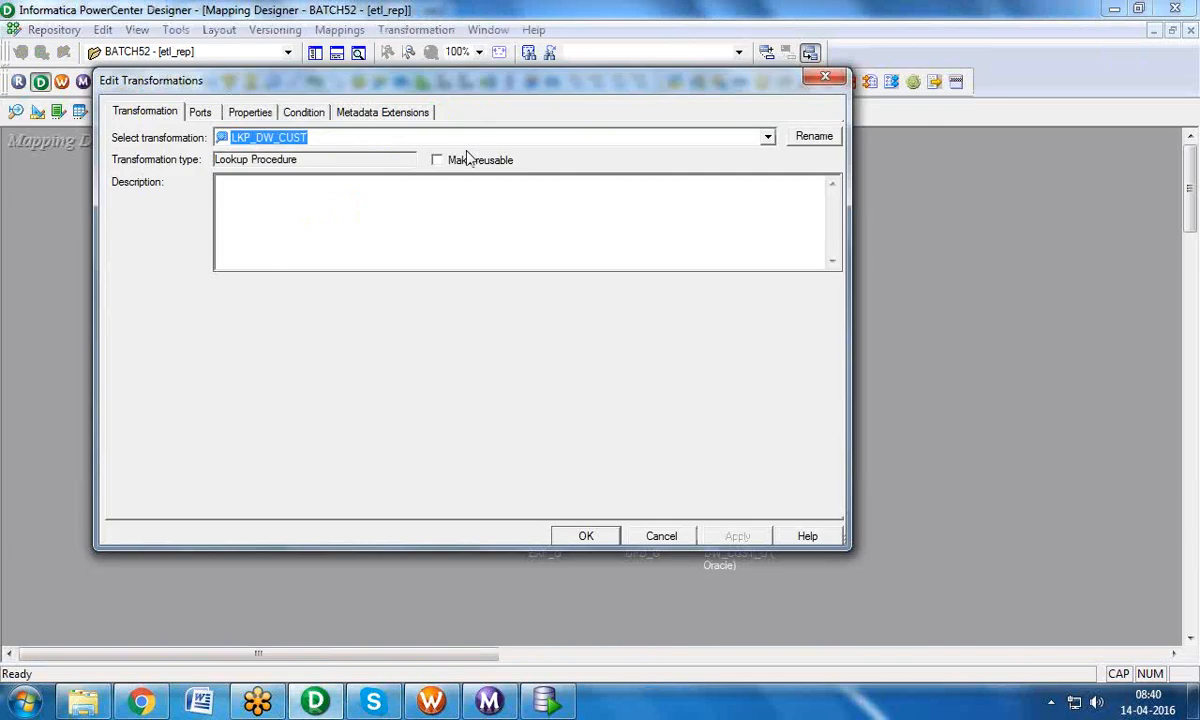
{"action": "left_click", "coordinate": [251, 112]}
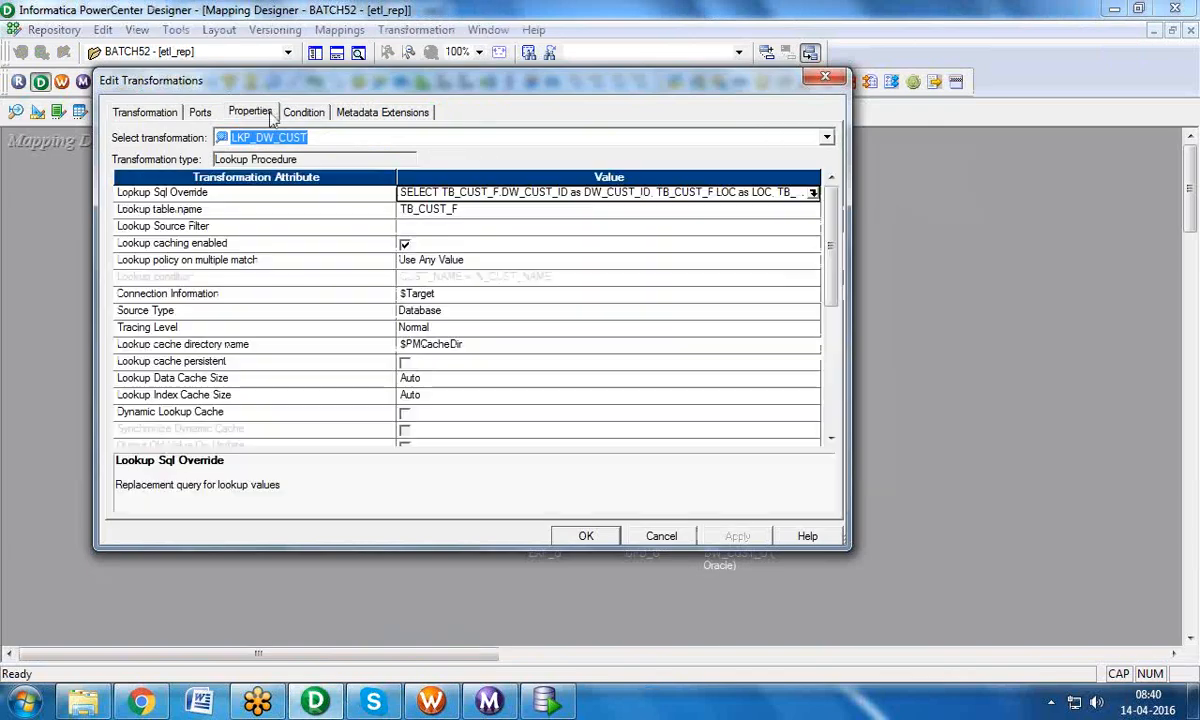
{"action": "left_click", "coordinate": [412, 210]}
{"action": "double_click", "coordinate": [412, 210]}
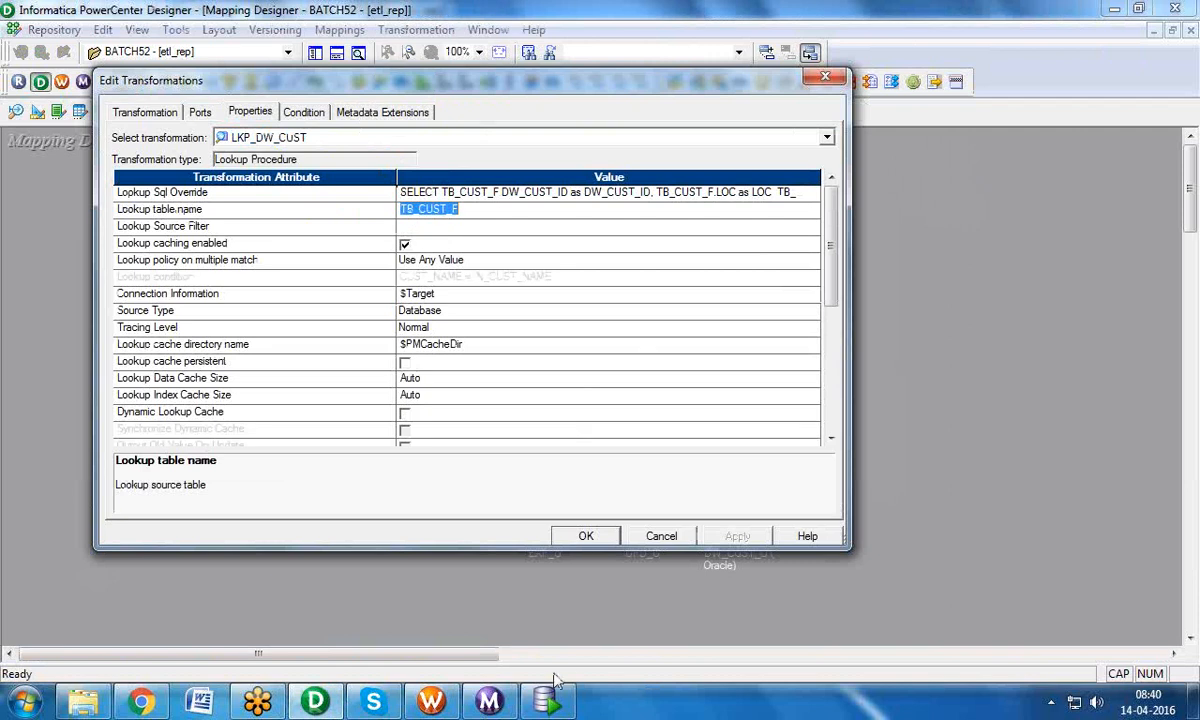
{"action": "left_click", "coordinate": [548, 703]}
{"action": "left_click", "coordinate": [548, 703]}
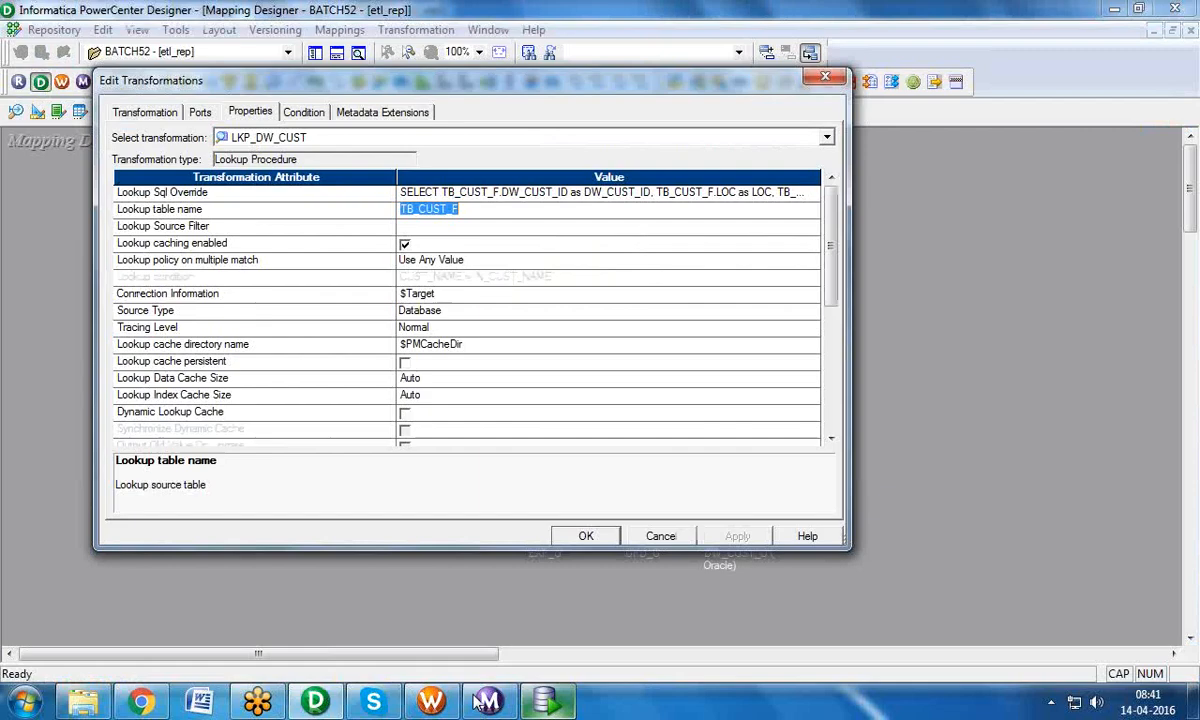
{"action": "type", "text": "D"}
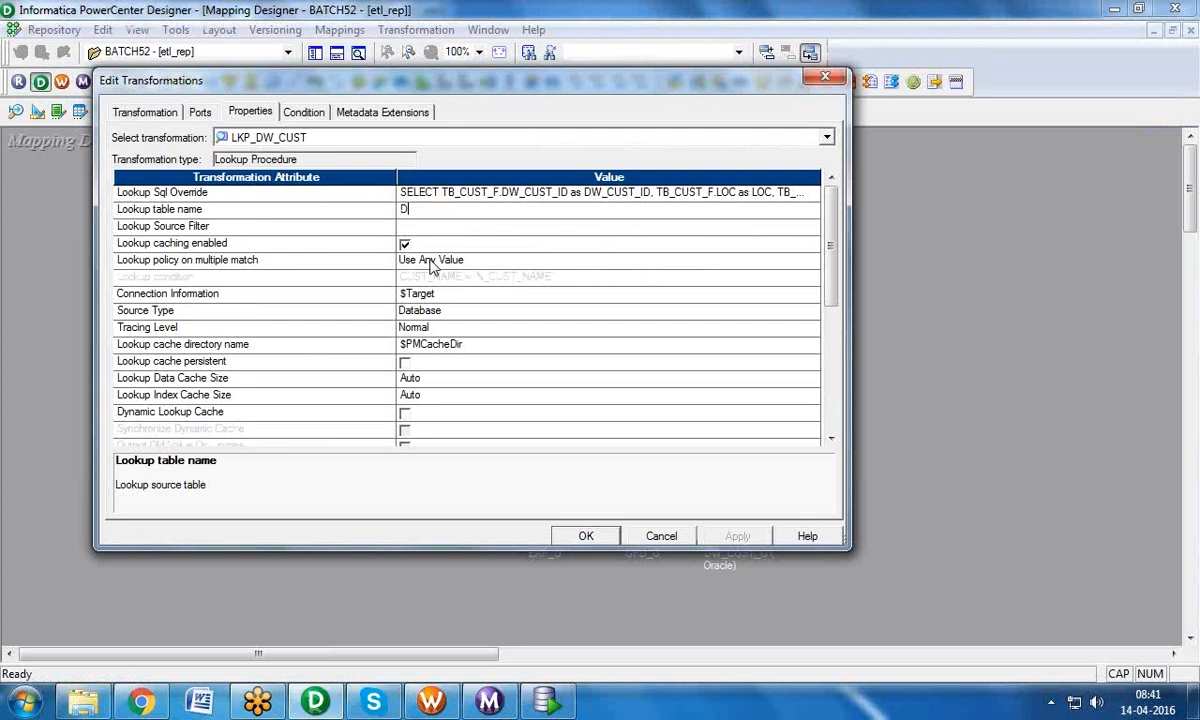
{"action": "type", "text": "W_CUST"}
Step: Regenerate the lookup SQL override of LKP_DW_CUST so it selects from DW_CUST, retaining the WHERE STATUS='ACTIVE' condition
{"action": "left_click", "coordinate": [205, 114]}
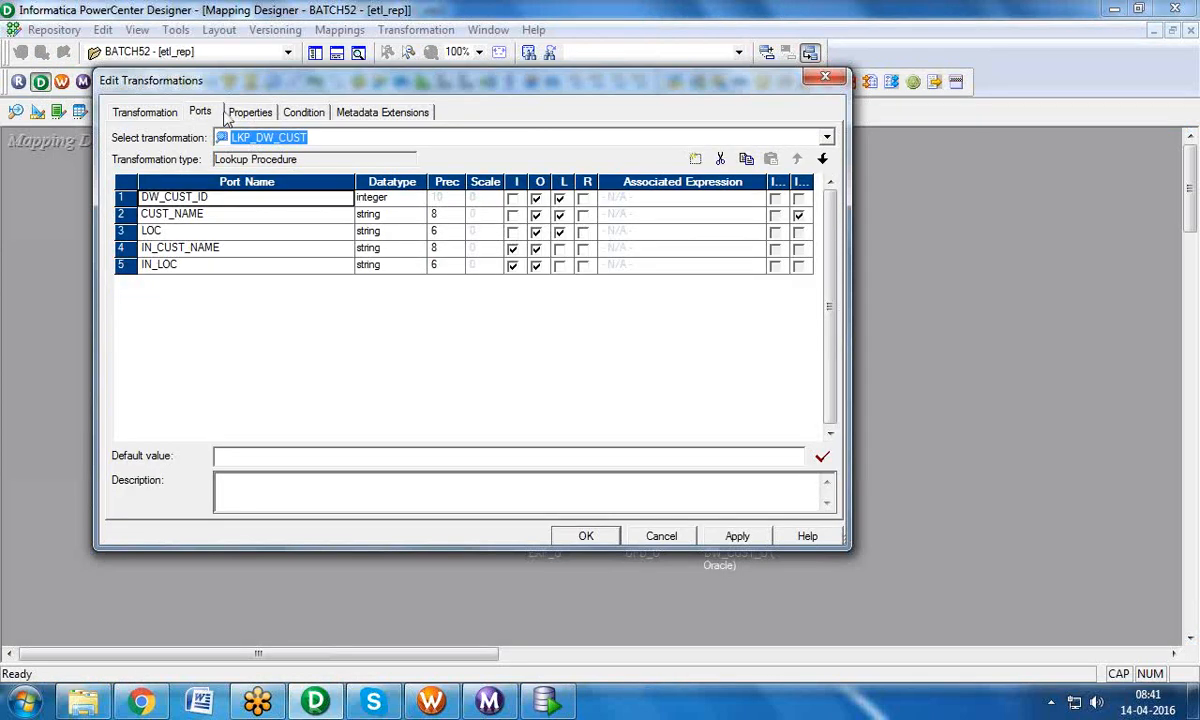
{"action": "left_click", "coordinate": [234, 112]}
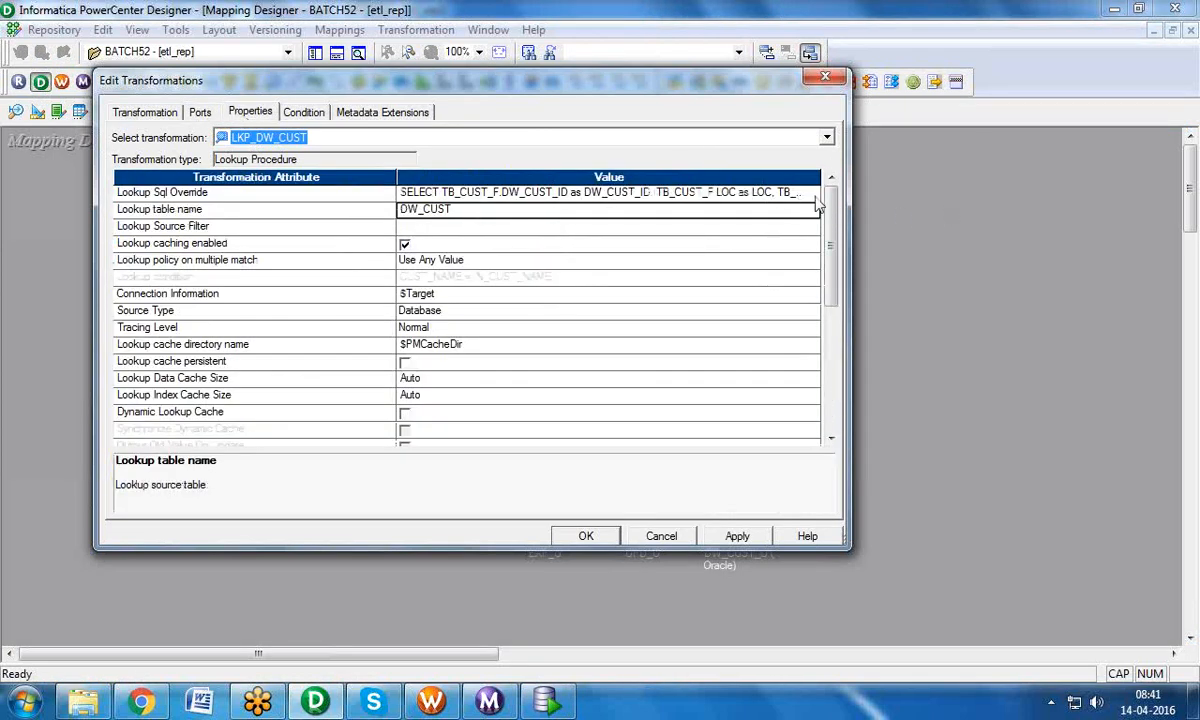
{"action": "left_click", "coordinate": [765, 192]}
{"action": "left_click", "coordinate": [811, 191]}
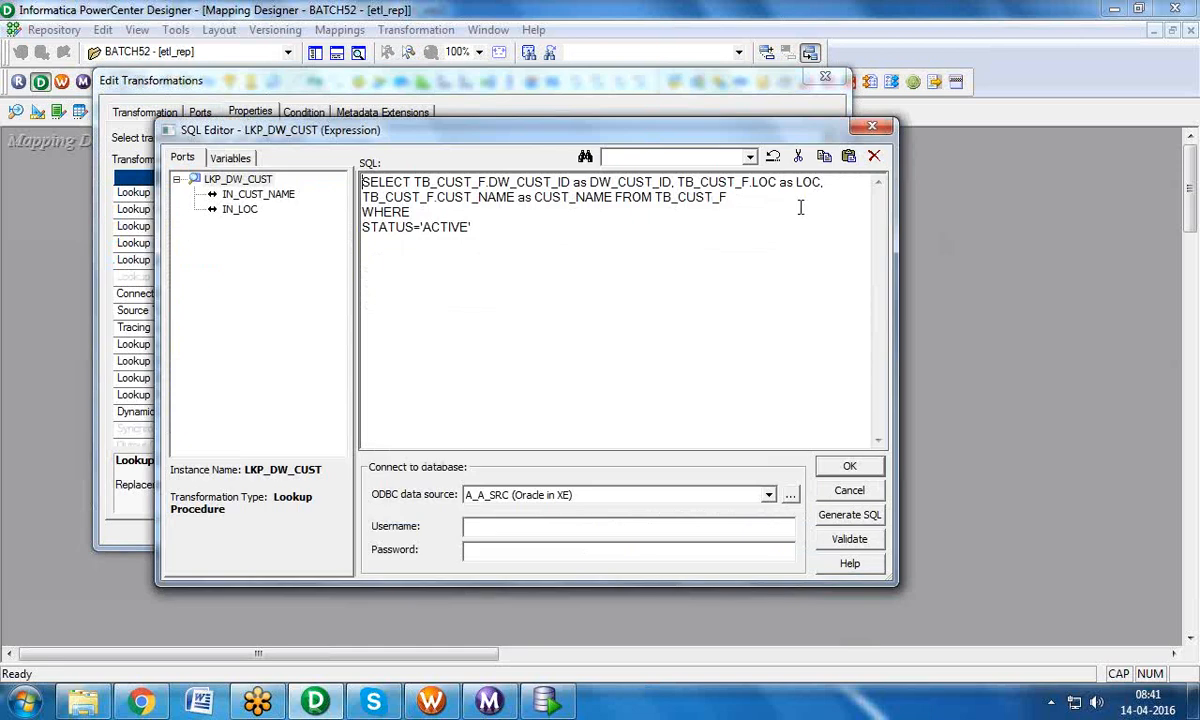
{"action": "left_click_drag", "start_coordinate": [472, 228], "coordinate": [352, 224]}
{"action": "key", "text": "ctrl+c"}
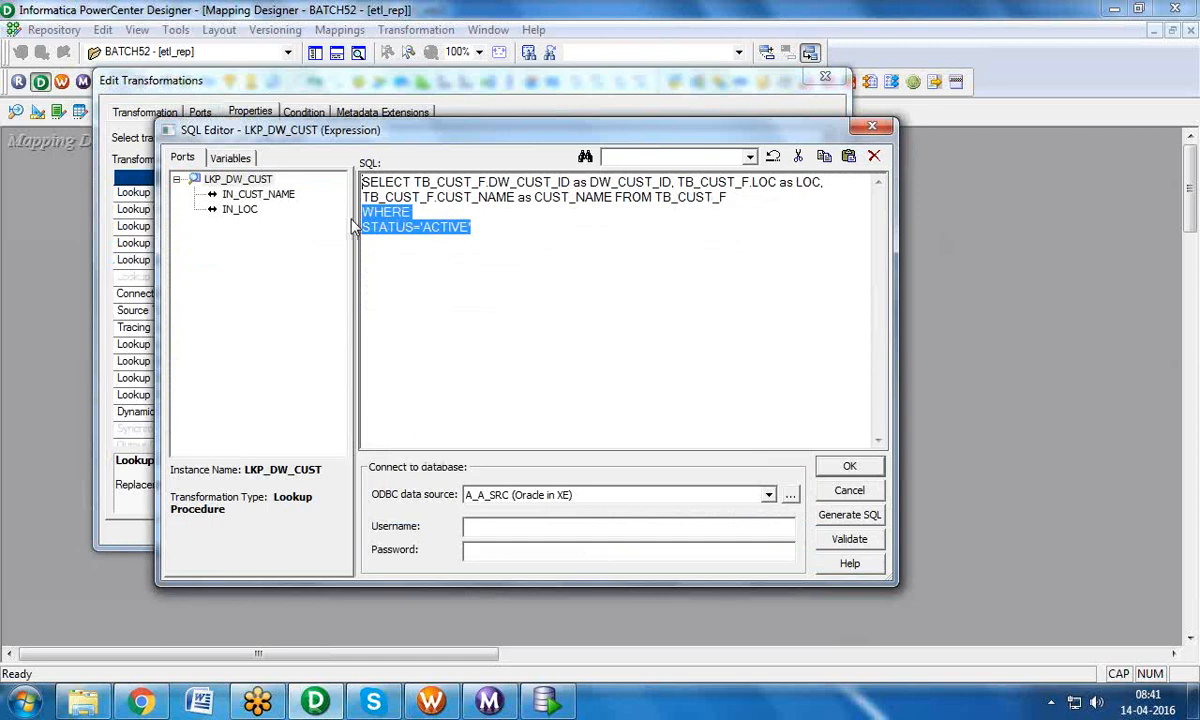
{"action": "key", "text": "Delete"}
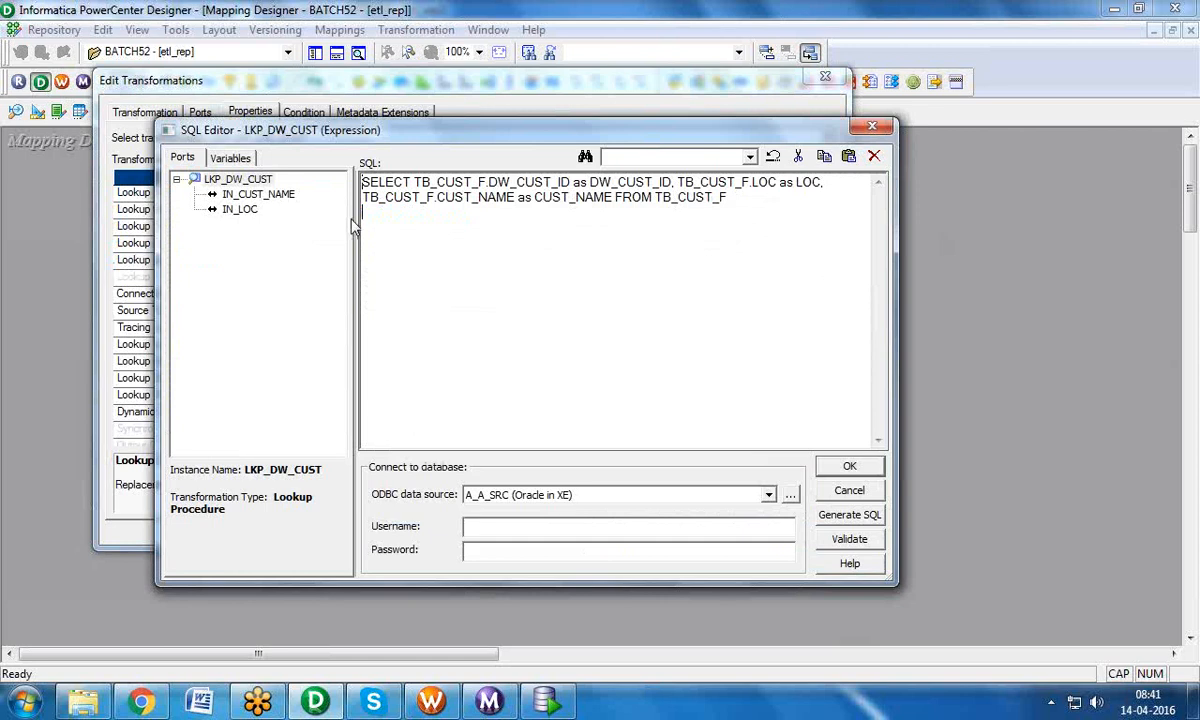
{"action": "left_click", "coordinate": [825, 516]}
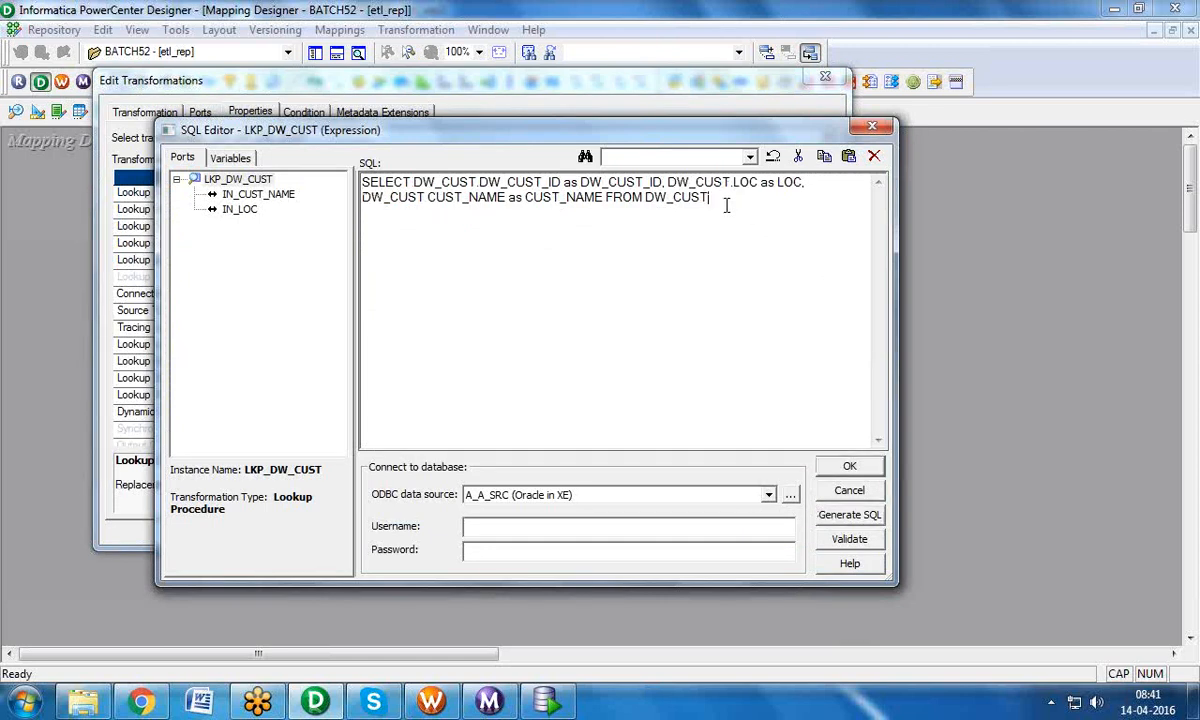
{"action": "key", "text": "ctrl+v"}
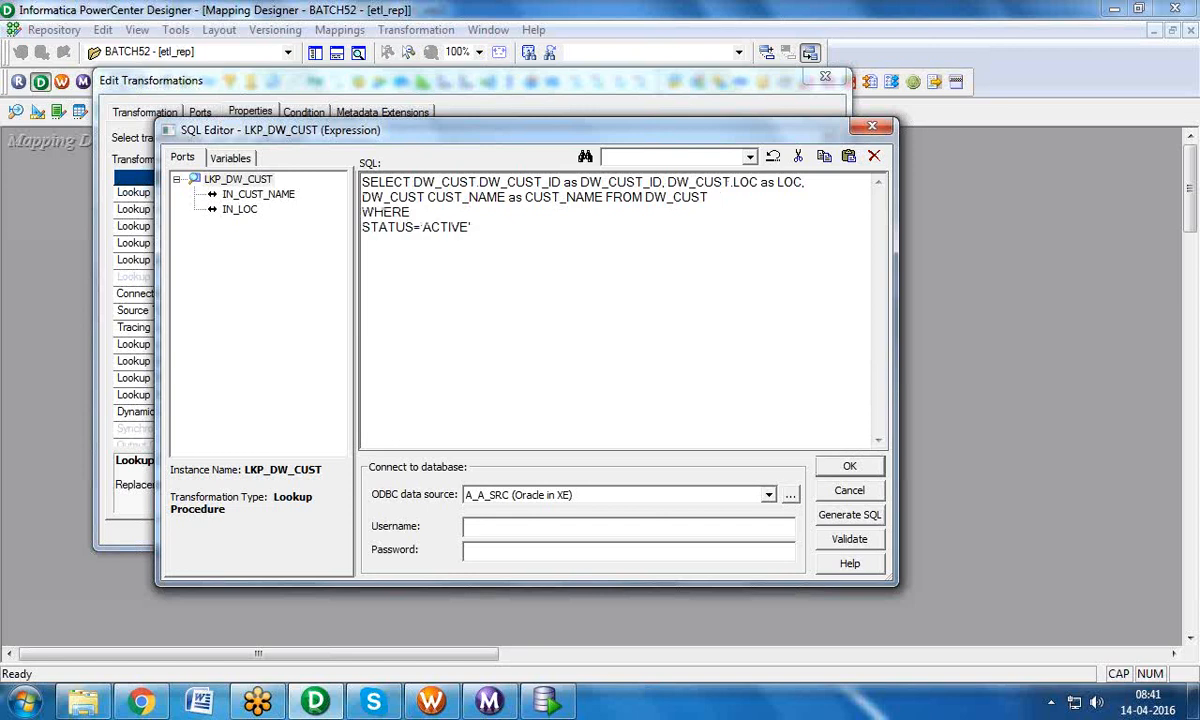
Step: Copy the complete override query and run it in the BATCH52 worksheet of Oracle SQL Developer
{"action": "key", "text": "ctrl+a"}
{"action": "key", "text": "ctrl+c"}
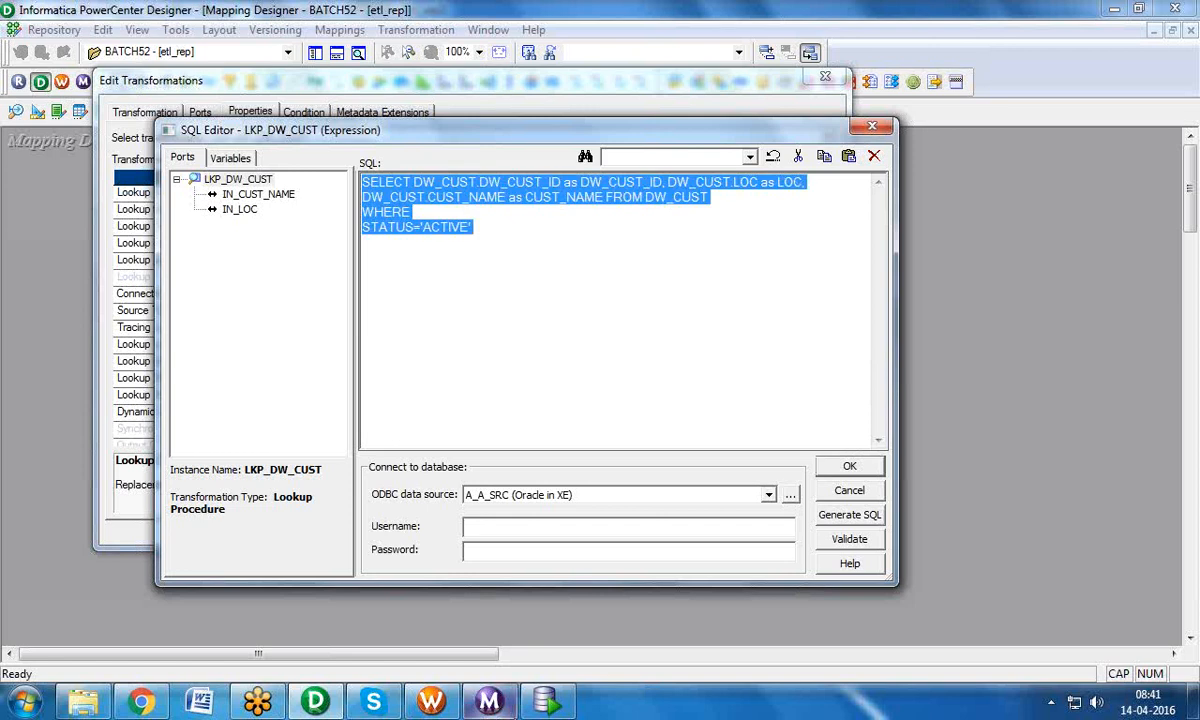
{"action": "left_click", "coordinate": [546, 701]}
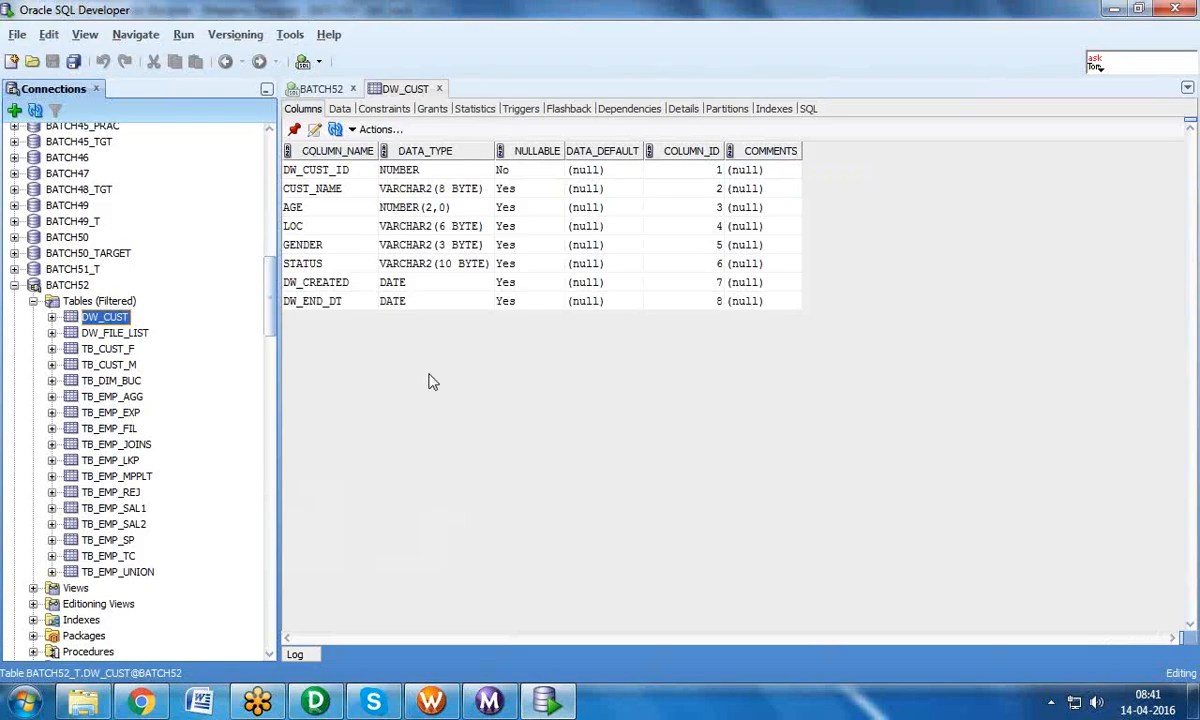
{"action": "left_click", "coordinate": [321, 89]}
{"action": "key", "text": "ctrl+v"}
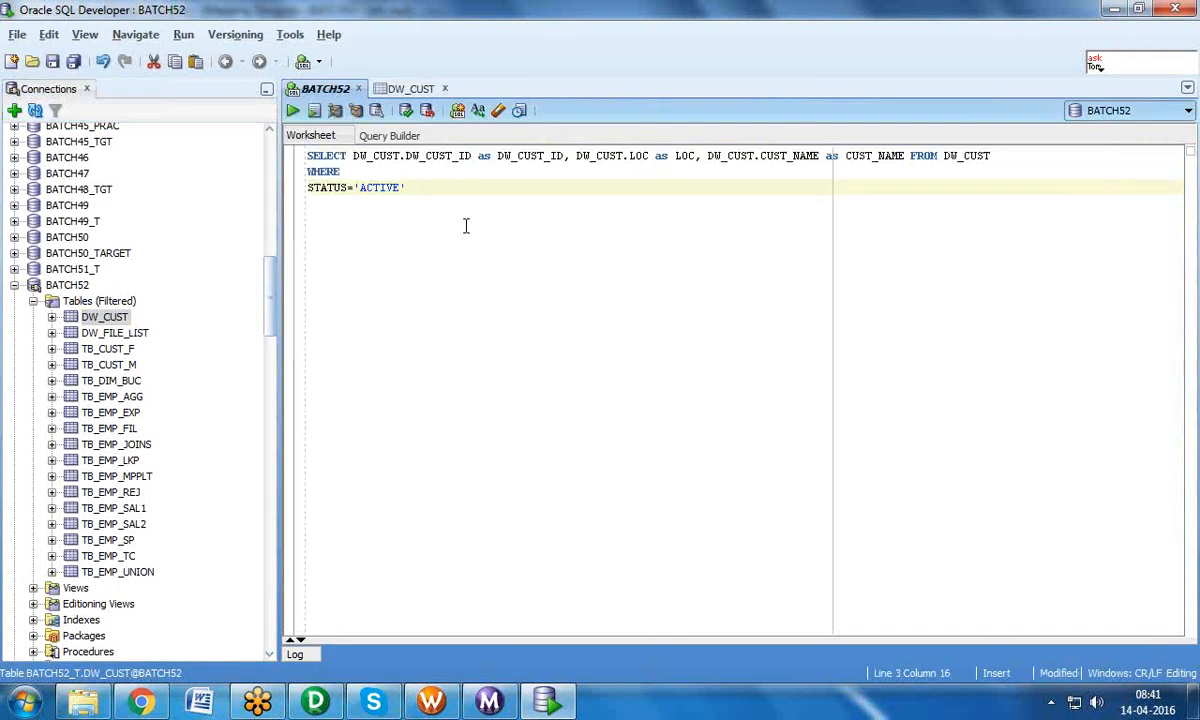
{"action": "left_click_drag", "start_coordinate": [466, 225], "coordinate": [300, 122]}
{"action": "left_click", "coordinate": [293, 112]}
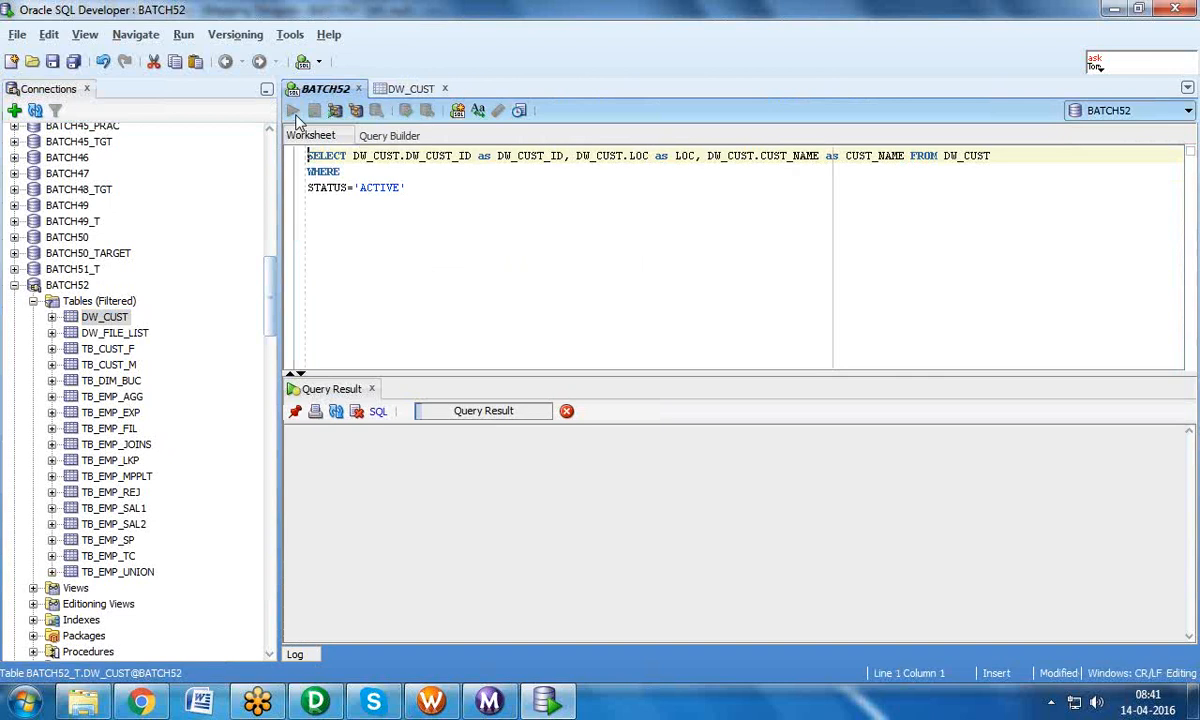
{"action": "left_click", "coordinate": [437, 221]}
{"action": "left_click", "coordinate": [424, 704]}
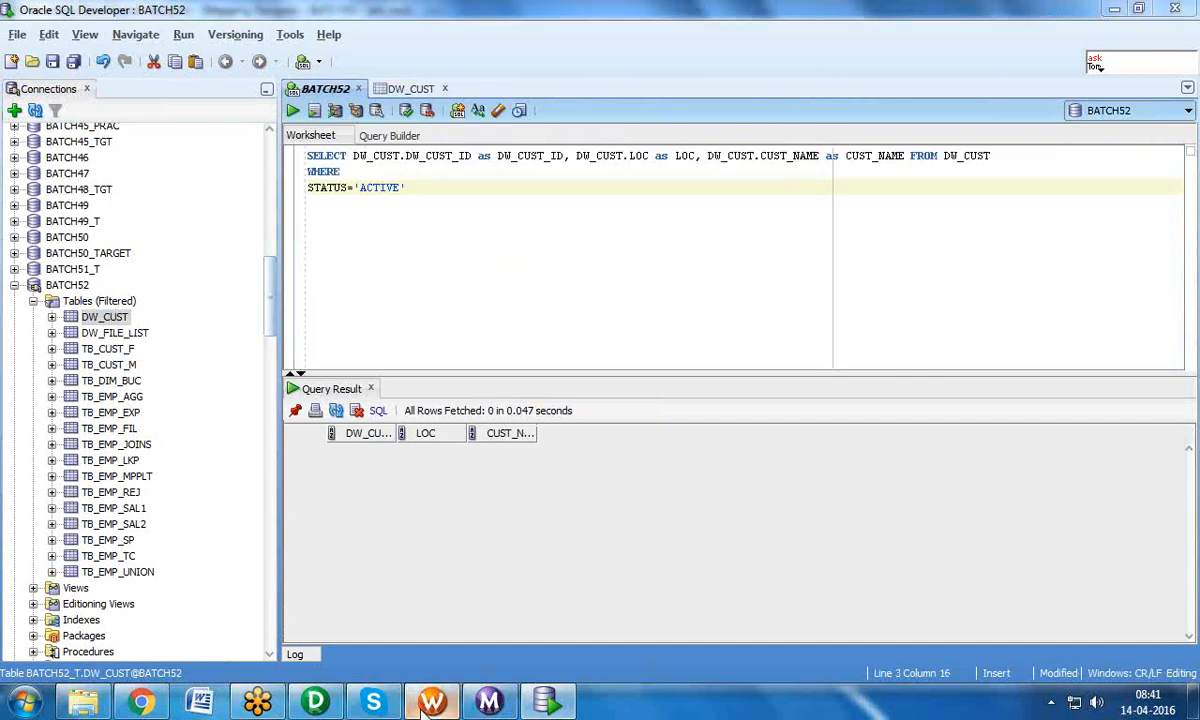
Step: Back in Designer, accept the SQL override, apply the LKP_DW_CUST changes and save the M_TYPE2 mapping
{"action": "left_click", "coordinate": [324, 704]}
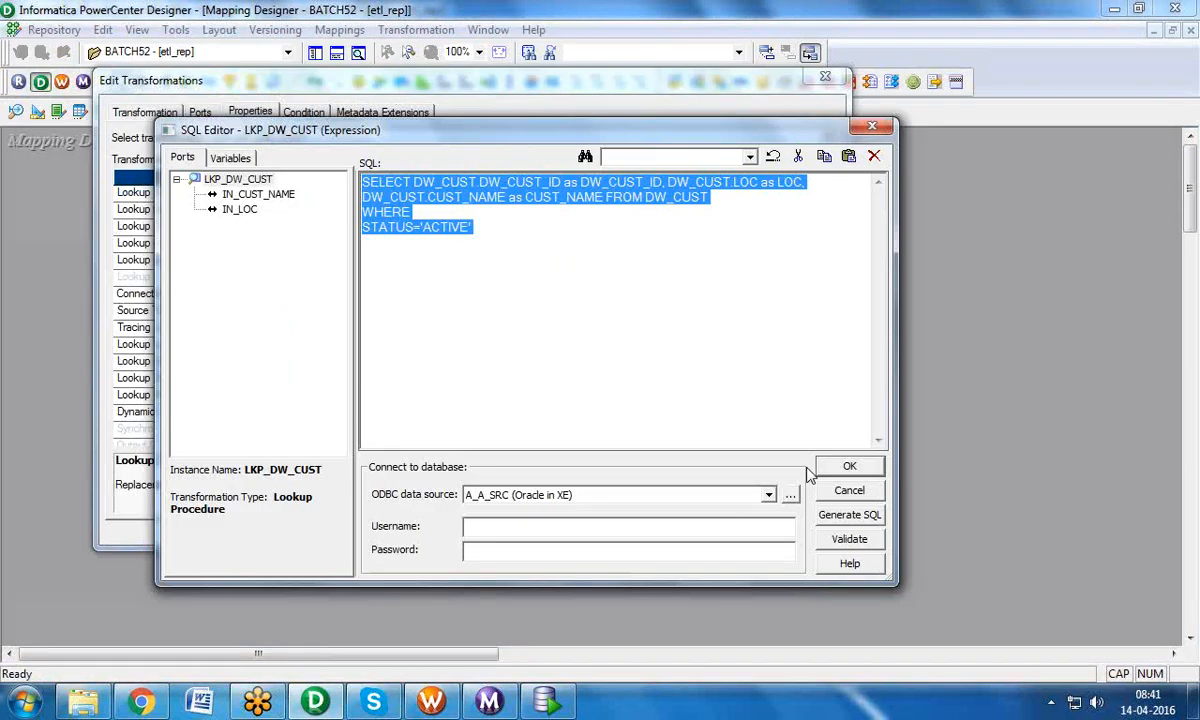
{"action": "left_click", "coordinate": [849, 466]}
{"action": "left_click", "coordinate": [740, 537]}
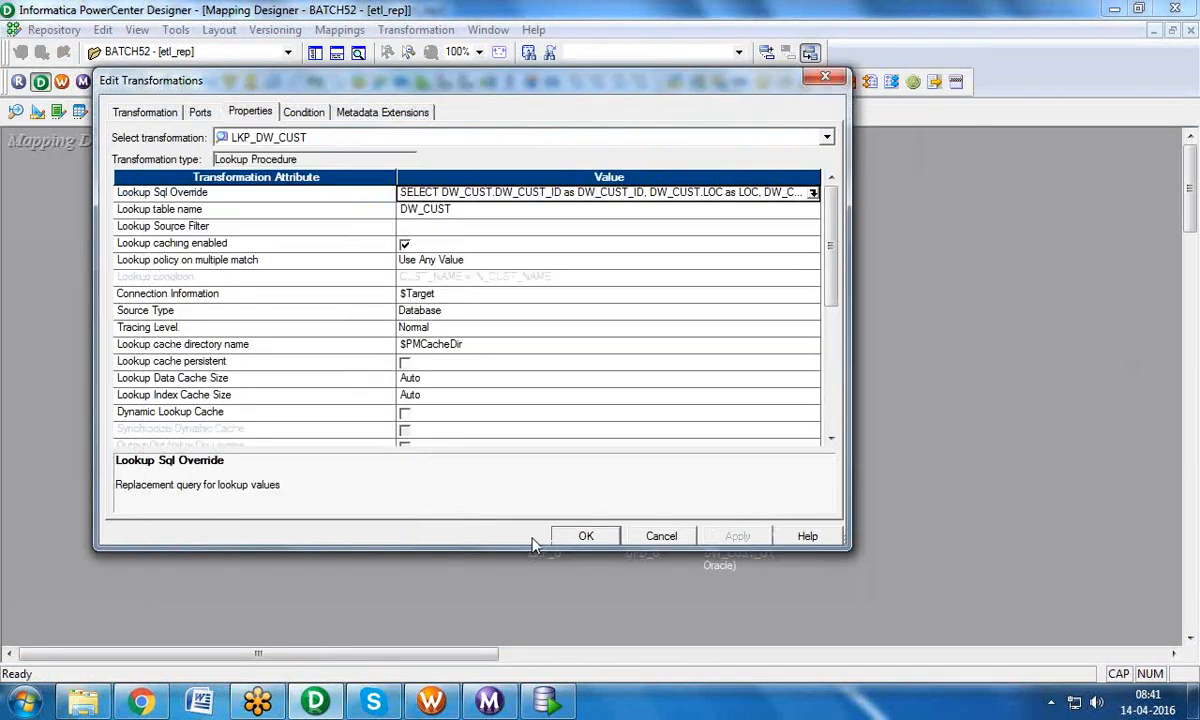
{"action": "left_click", "coordinate": [588, 537]}
{"action": "key", "text": "ctrl+s"}
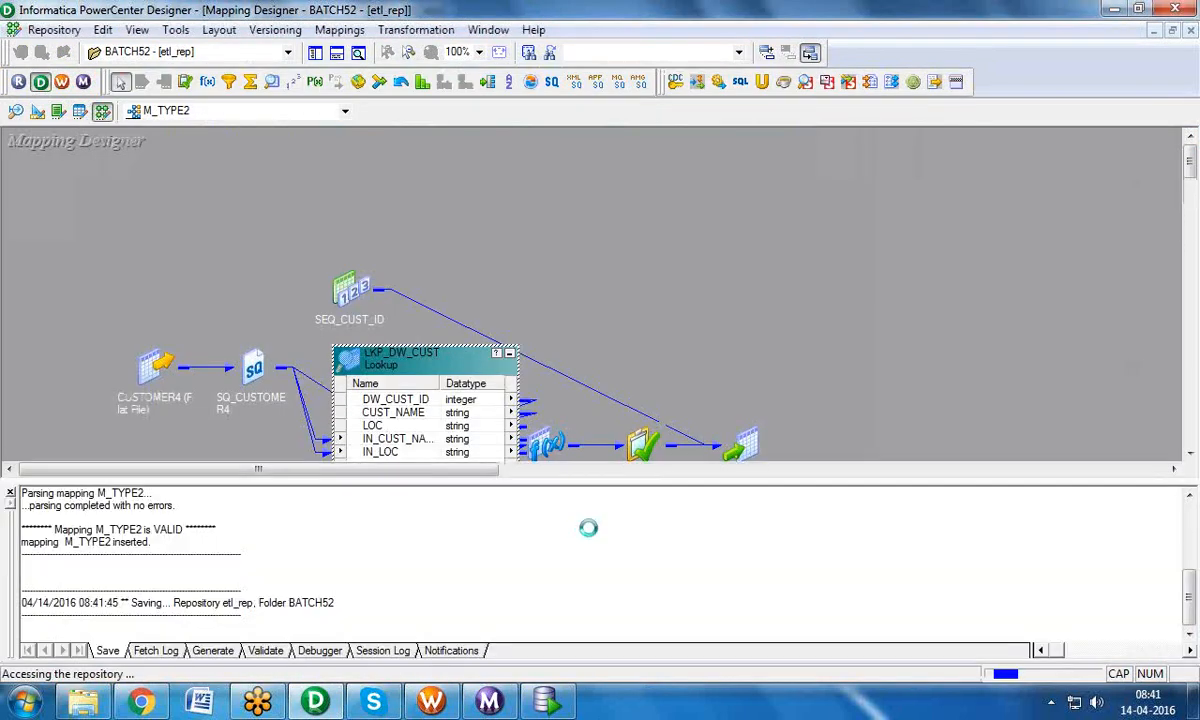
Step: In Workflow Manager, refresh the mapping of the S_M_TYPE2 session in Task Developer and save it
{"action": "left_click", "coordinate": [432, 700]}
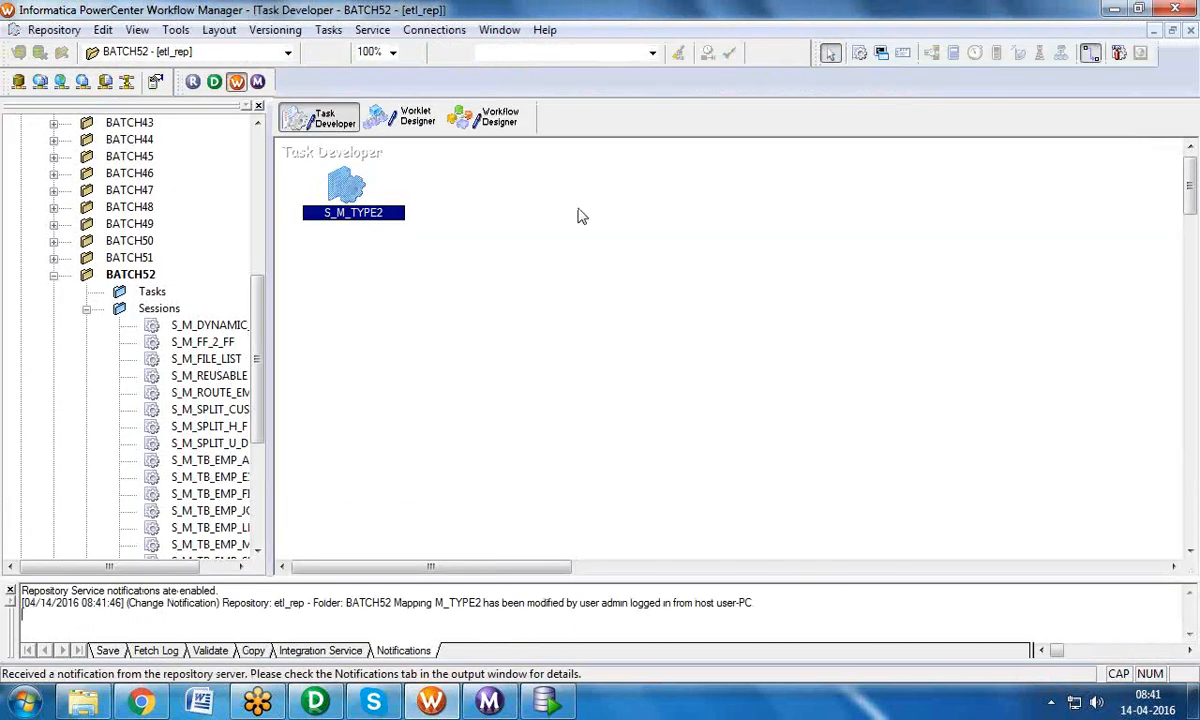
{"action": "right_click", "coordinate": [358, 180]}
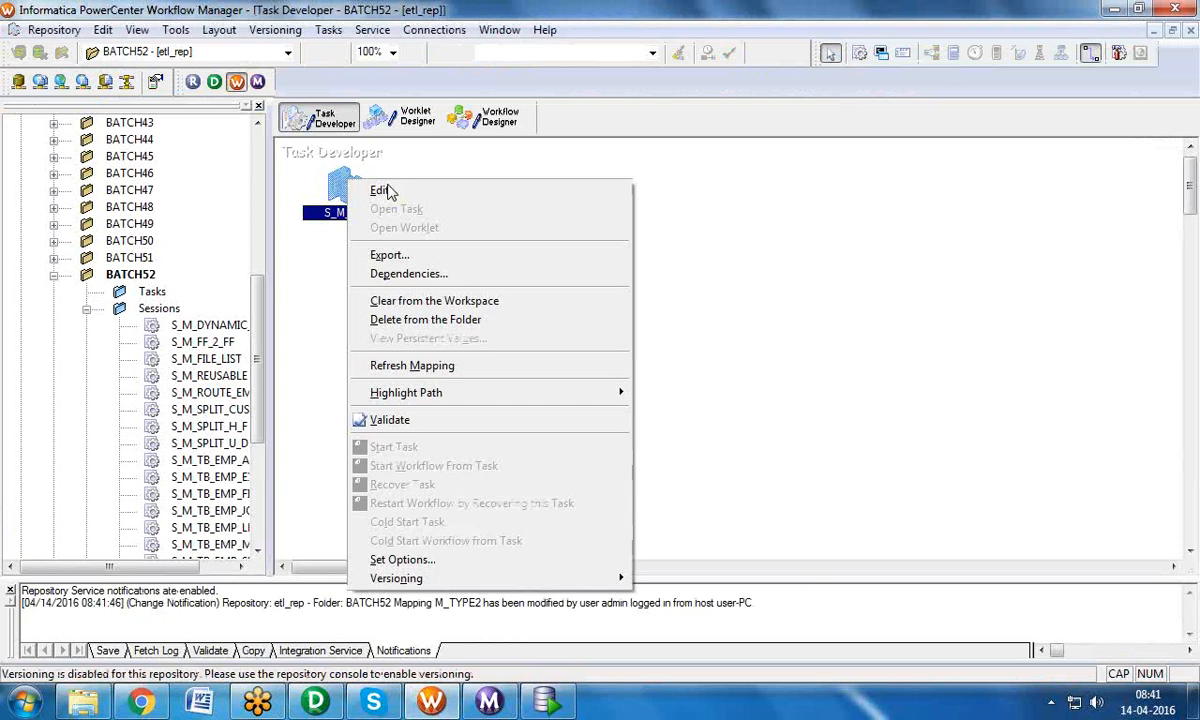
{"action": "left_click", "coordinate": [405, 366]}
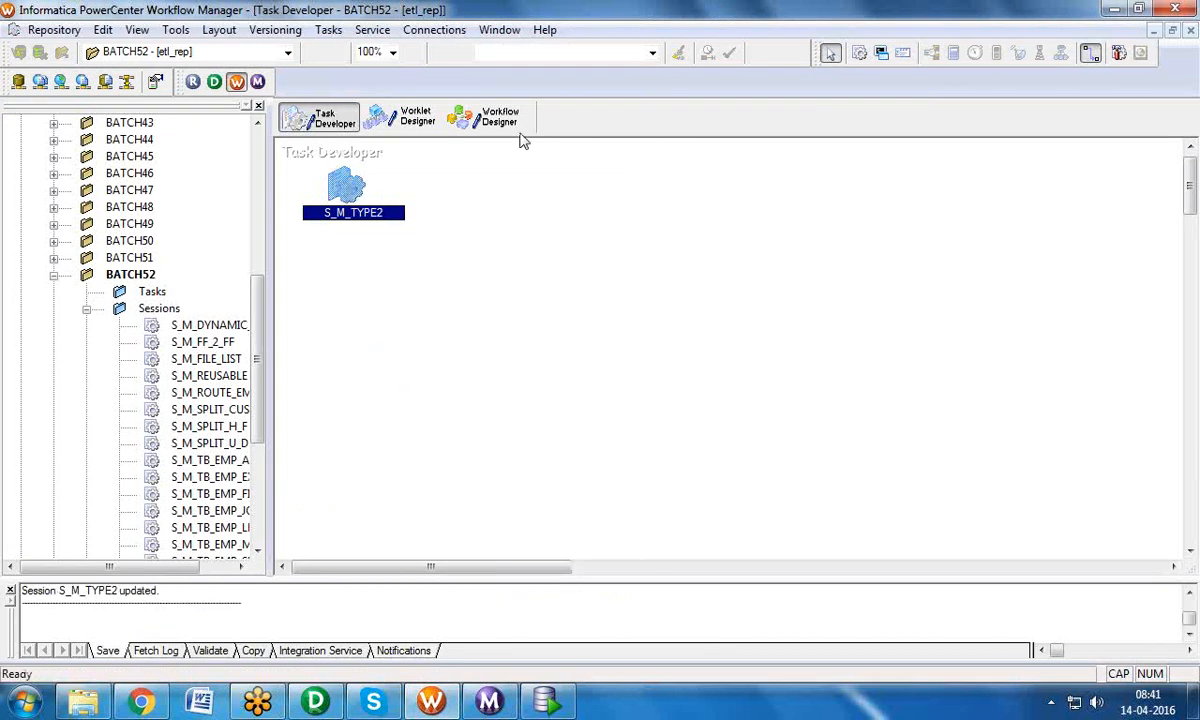
Step: Start the WF_S_M_TYPE2 workflow and check the source/target statistics of the S_M_TYPE2 run in Workflow Monitor
{"action": "left_click", "coordinate": [478, 112]}
{"action": "left_click", "coordinate": [341, 29]}
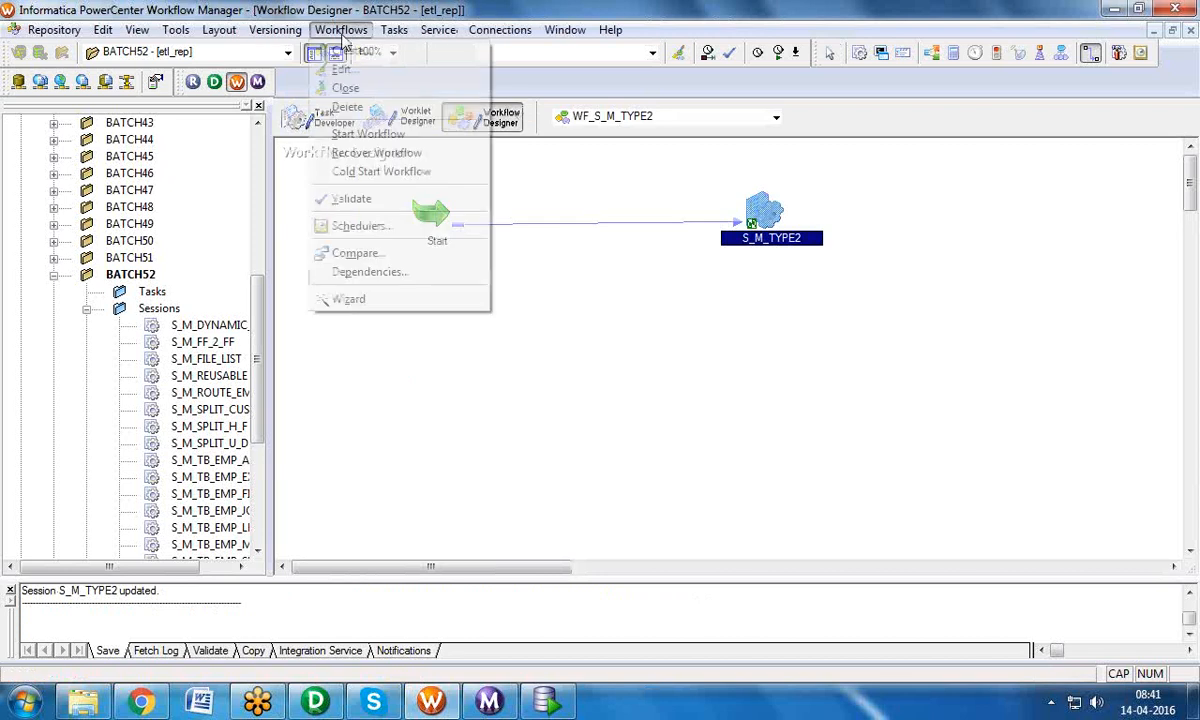
{"action": "left_click", "coordinate": [358, 133]}
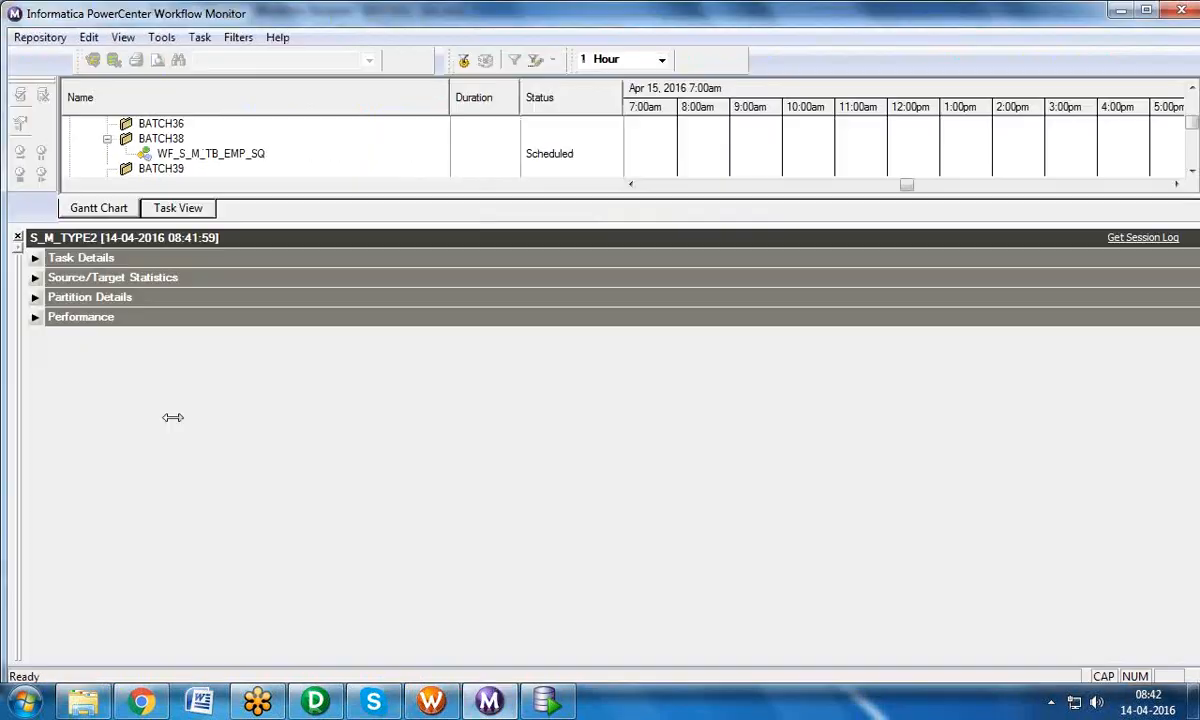
{"action": "left_click", "coordinate": [34, 278]}
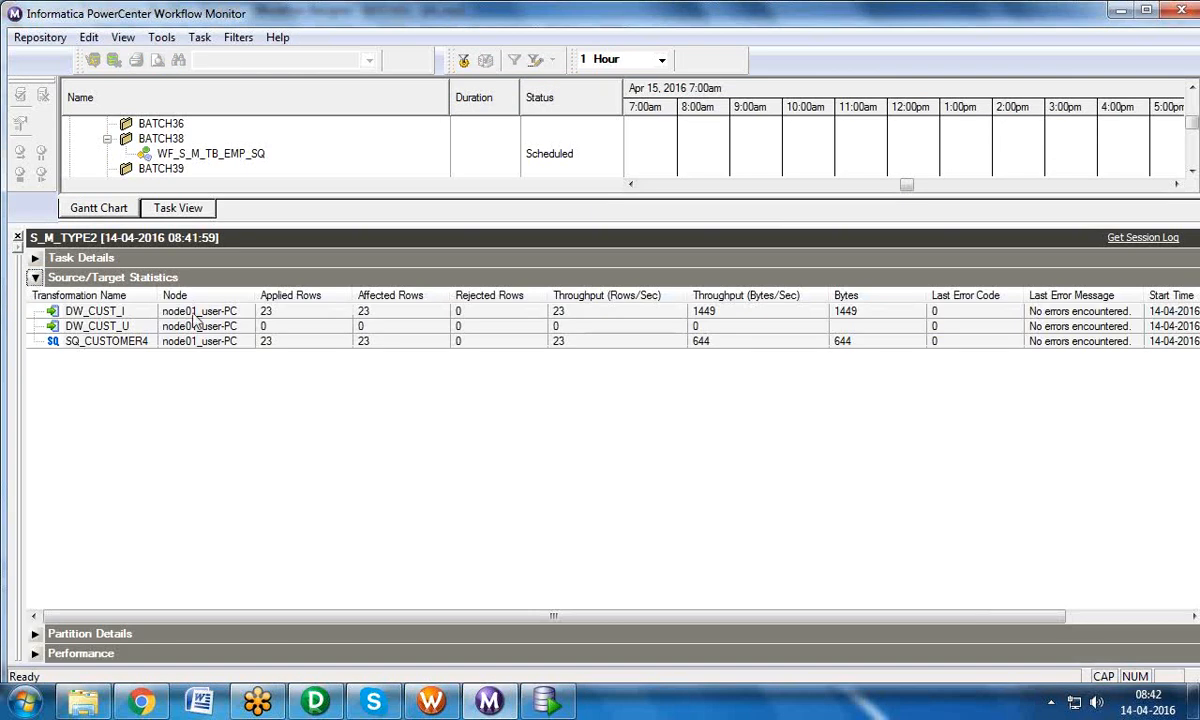
{"action": "left_click", "coordinate": [157, 314]}
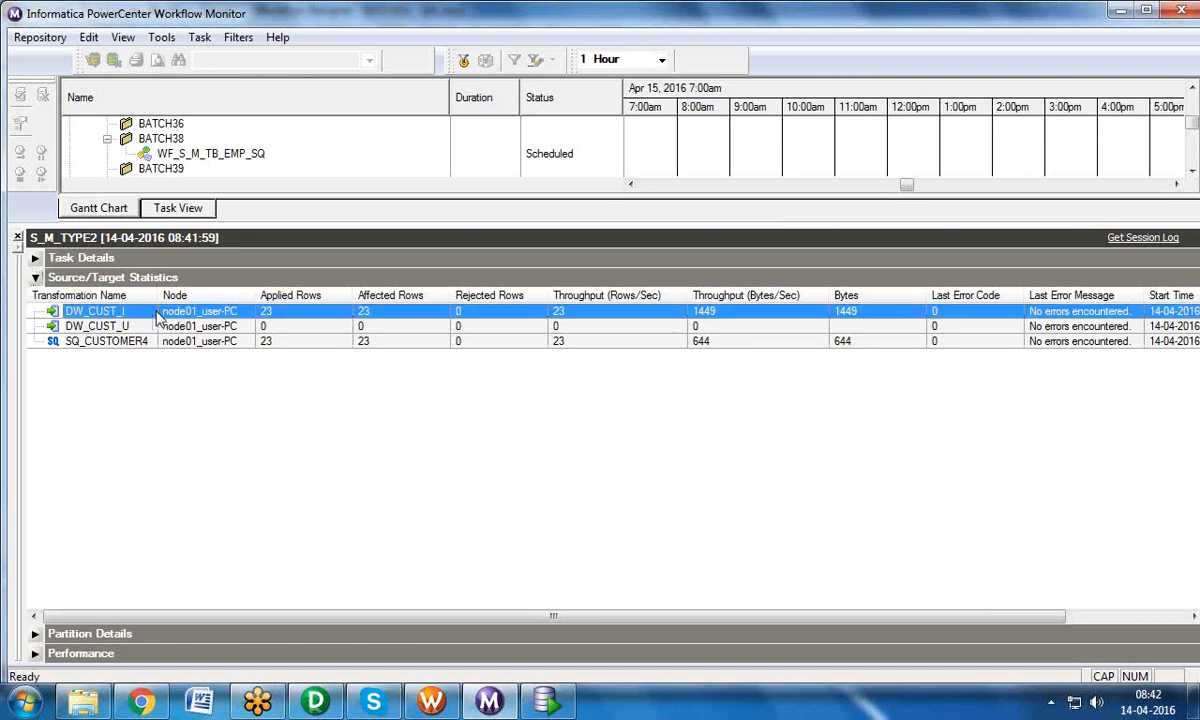
Step: In SQL Developer, open the data of the DW_CUST table and check the STATUS values of the loaded rows
{"action": "left_click", "coordinate": [547, 700]}
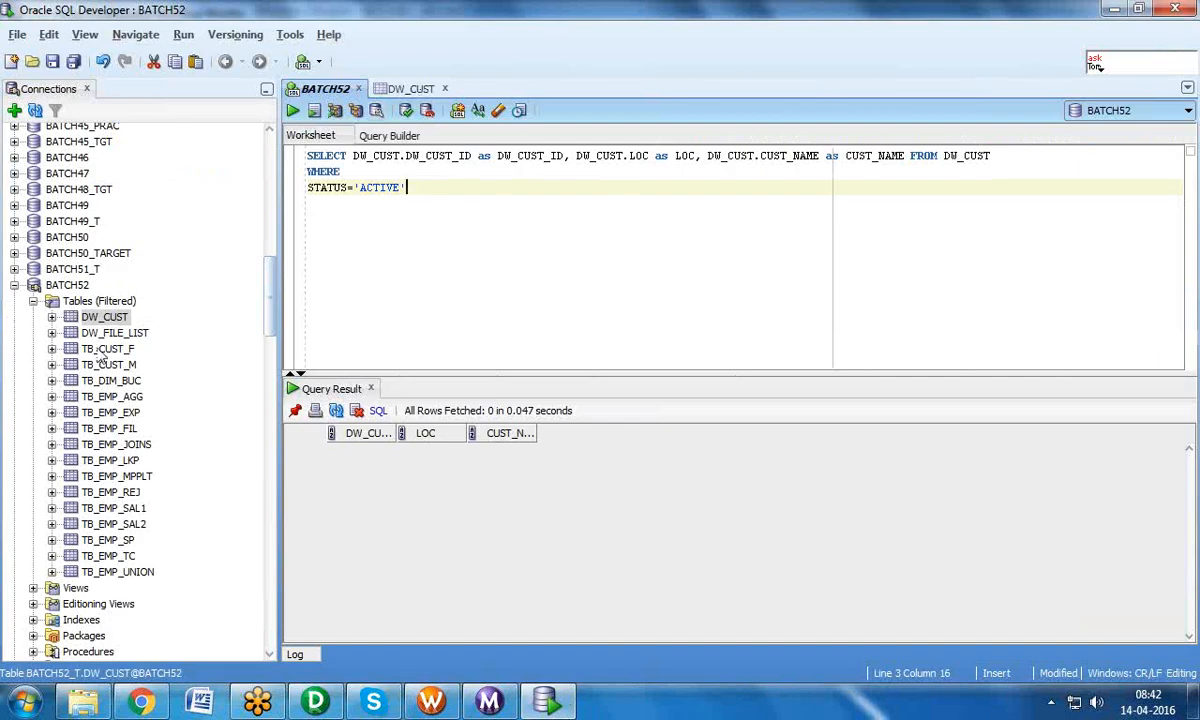
{"action": "double_click", "coordinate": [100, 316]}
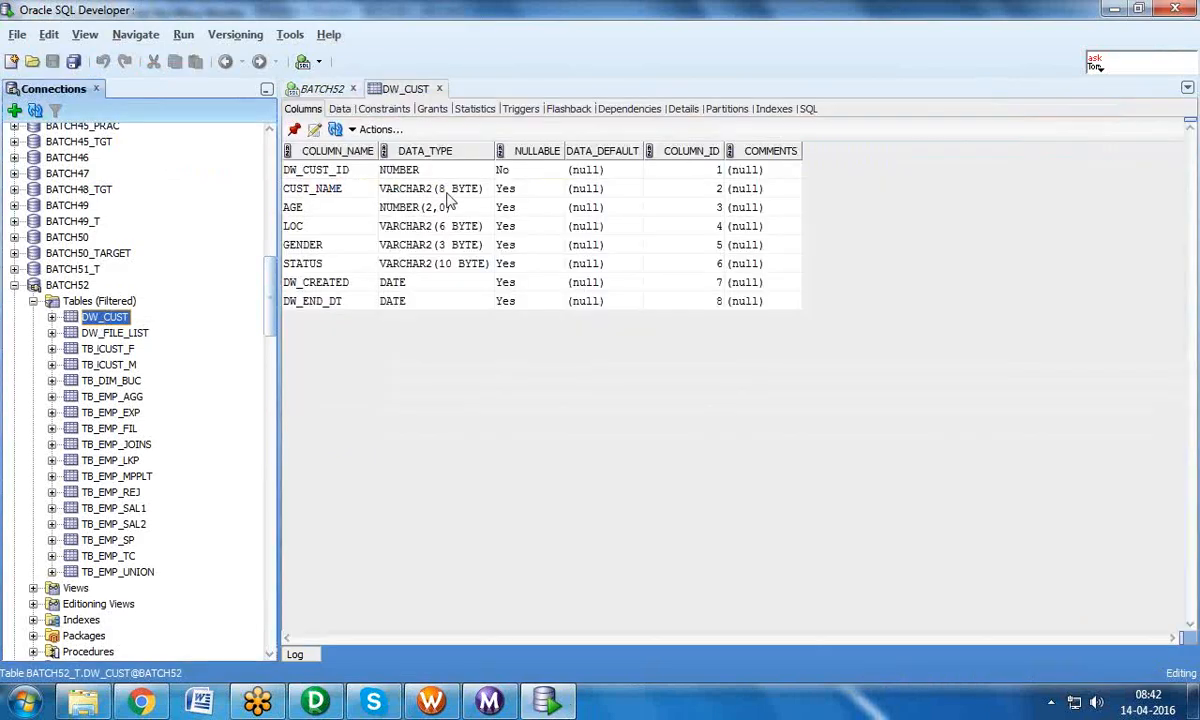
{"action": "left_click", "coordinate": [340, 109]}
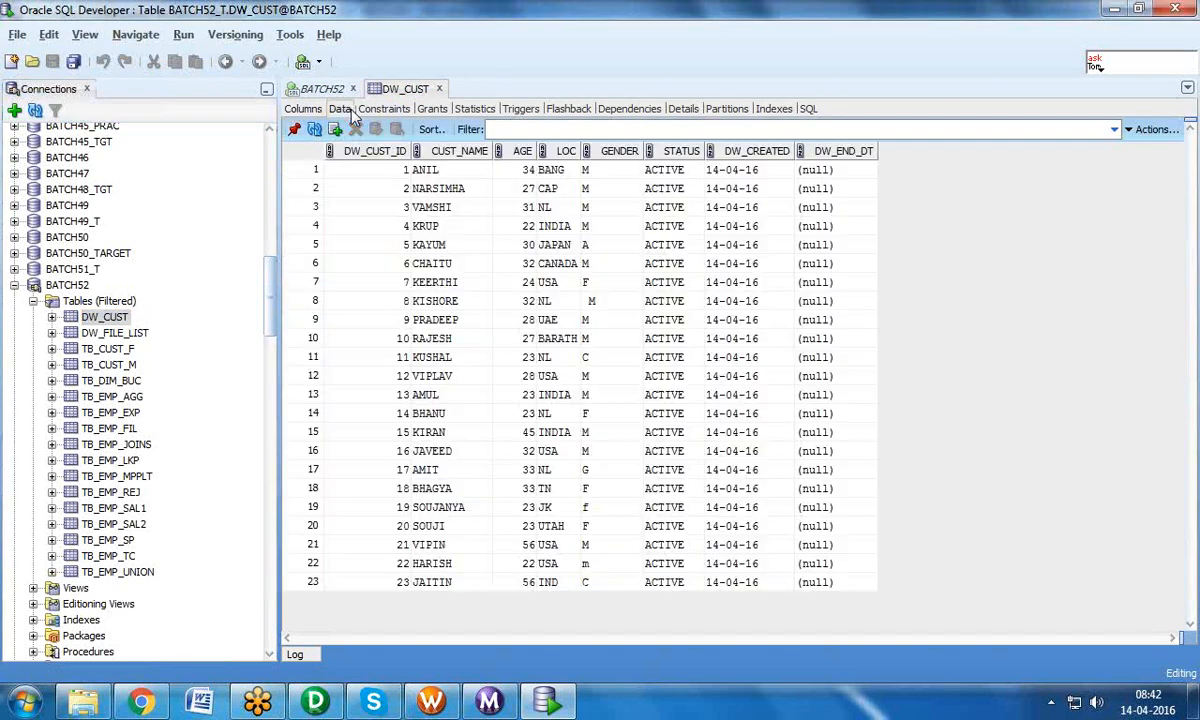
{"action": "left_click", "coordinate": [660, 190]}
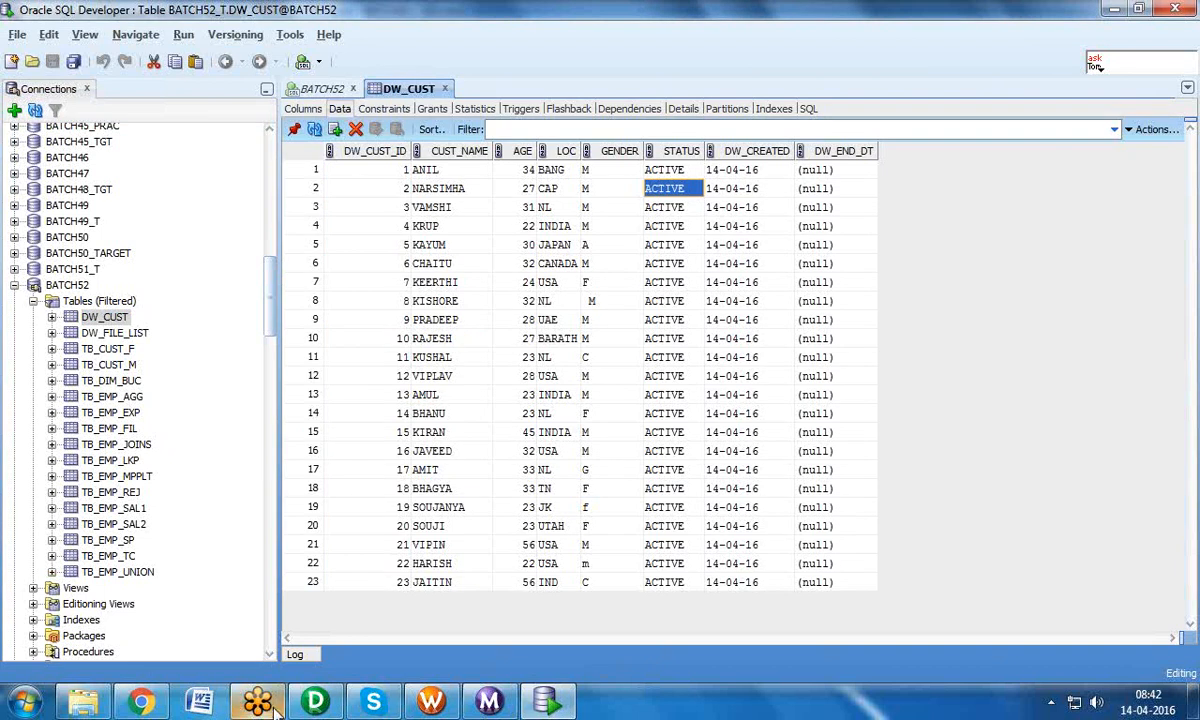
Step: Switch to File Explorer and review the customer records in the CUSTOMER5 text file in the Informatica folder
{"action": "left_click", "coordinate": [84, 703]}
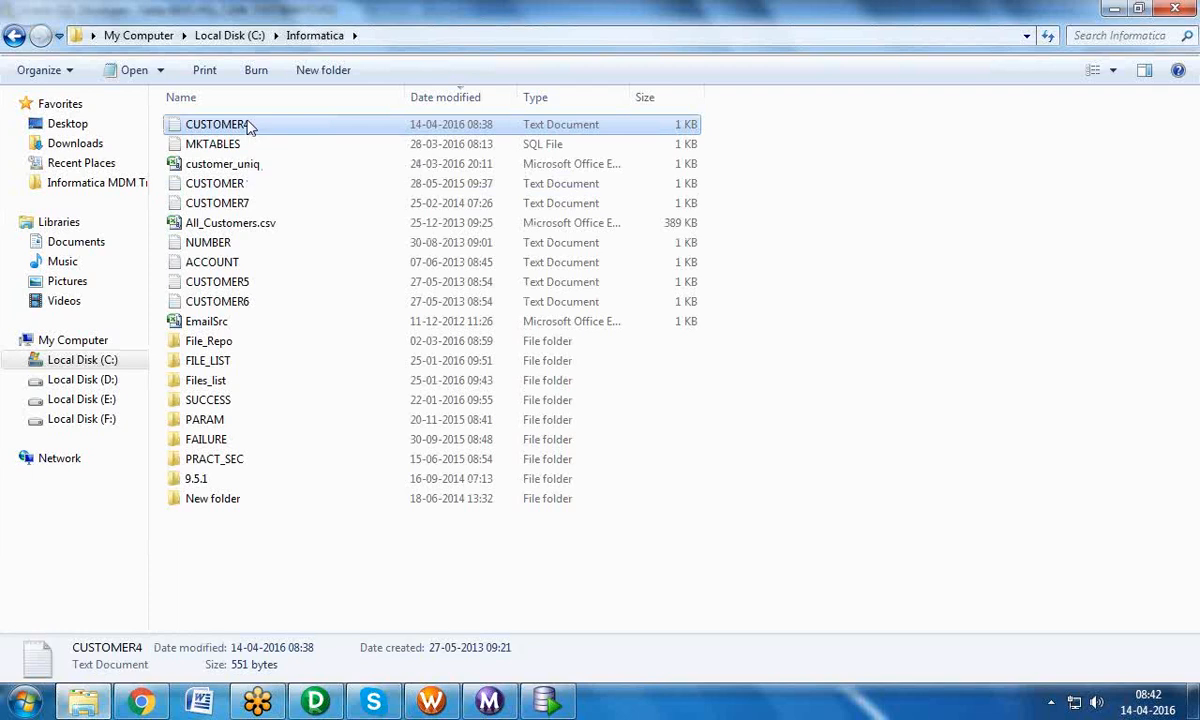
{"action": "double_click", "coordinate": [232, 281]}
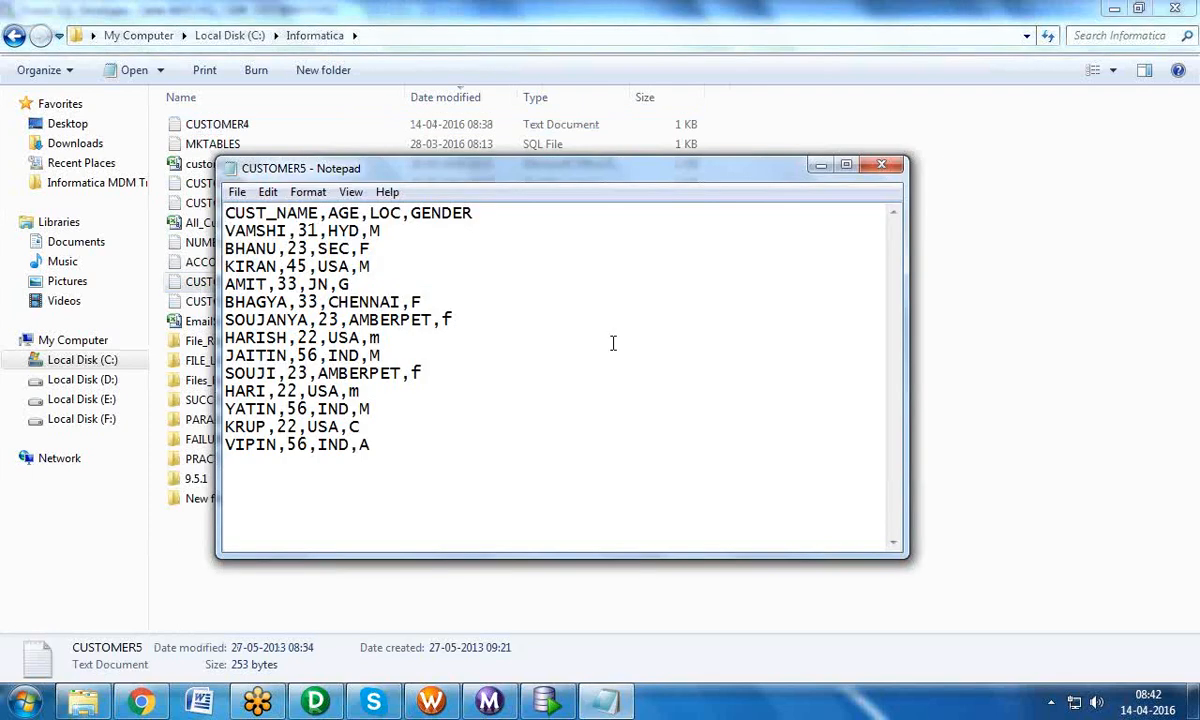
{"action": "left_click", "coordinate": [881, 164]}
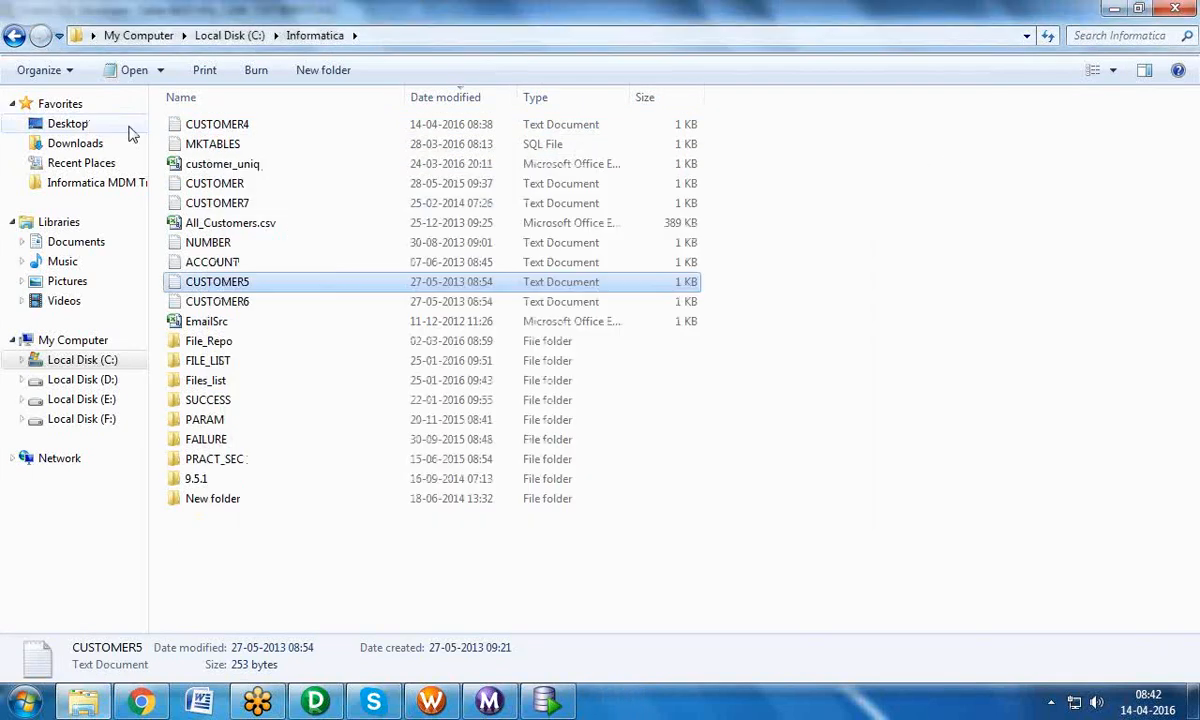
Step: In the CUSTOMER4 text file, add a customer record below the header with the customer's name, age 33, location HYD and gender M
{"action": "double_click", "coordinate": [182, 125]}
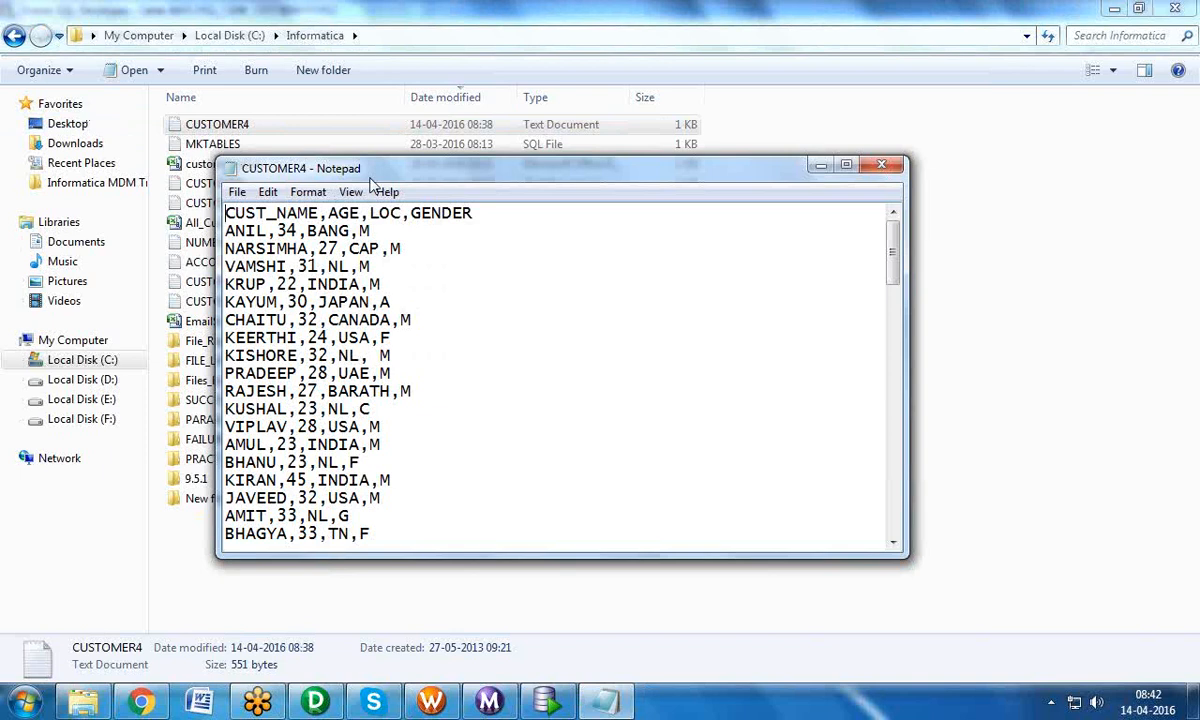
{"action": "double_click", "coordinate": [345, 170]}
{"action": "left_click", "coordinate": [271, 54]}
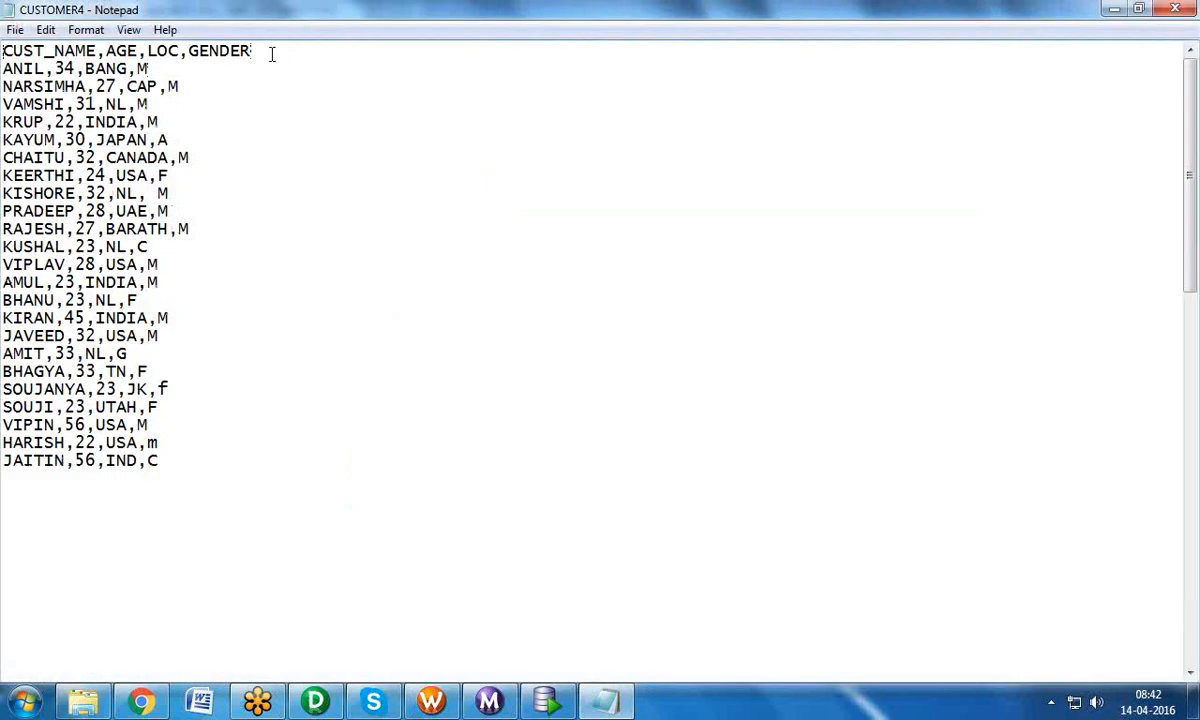
{"action": "key", "text": "Return"}
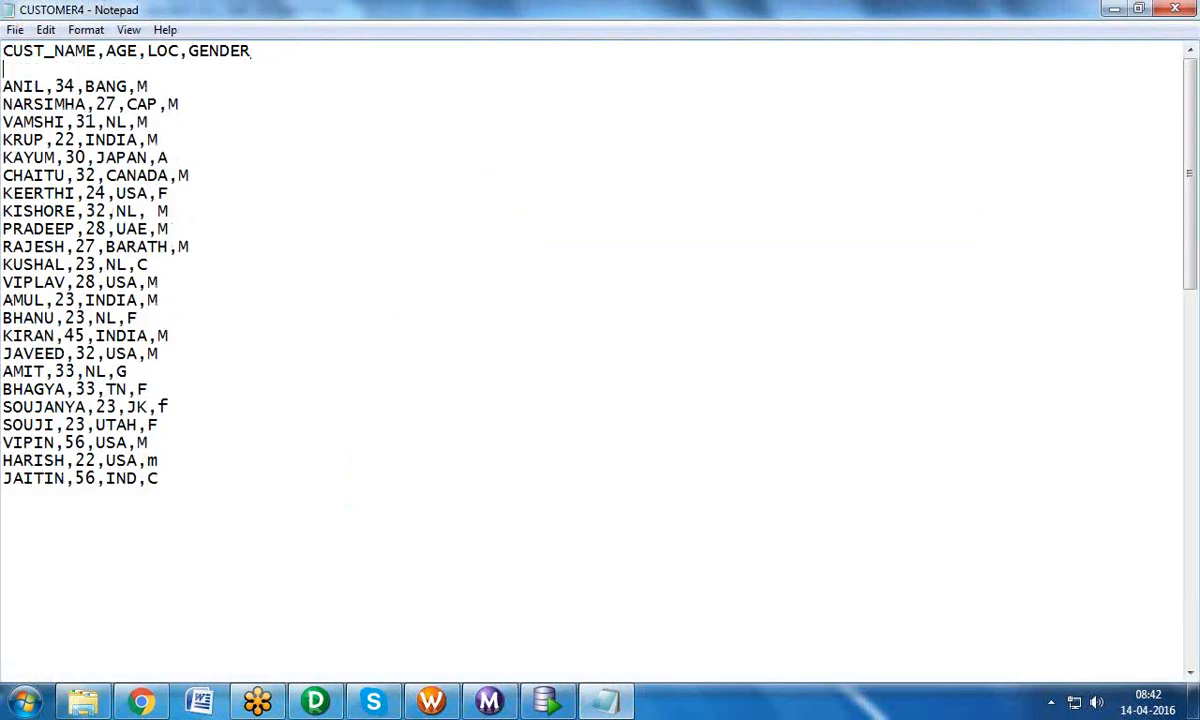
{"action": "type", "text": "MANOJ,33,HYD"}
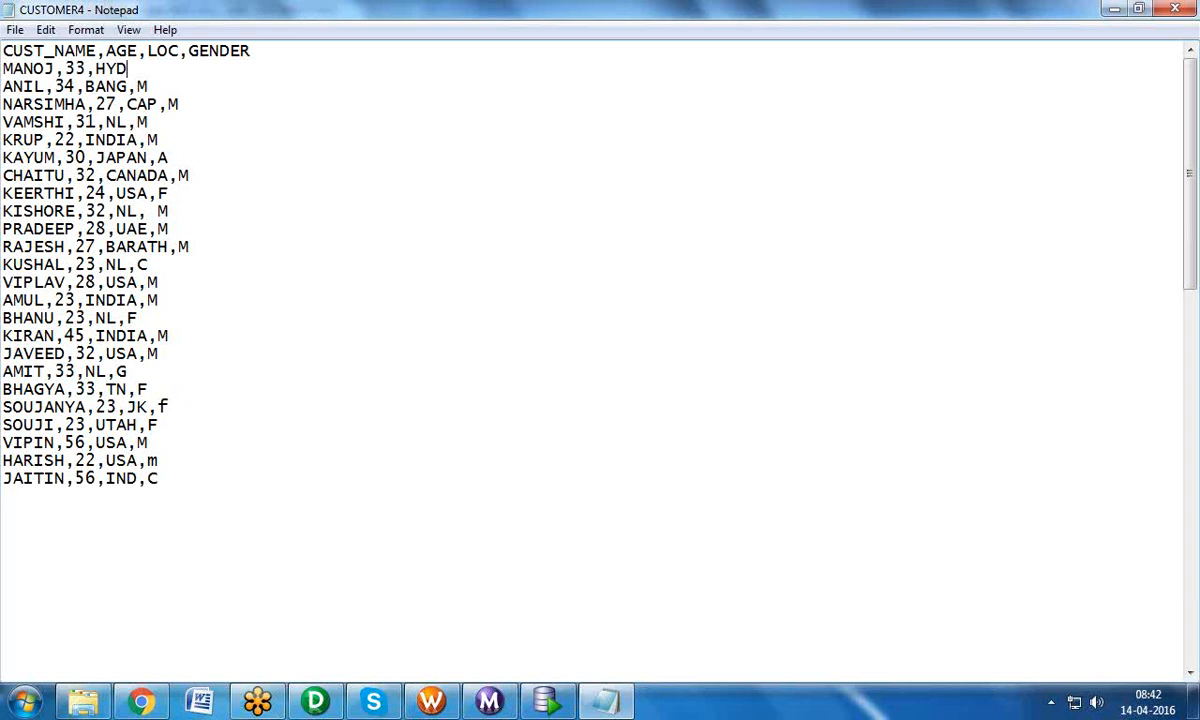
{"action": "type", "text": ",M"}
Step: Add a second customer record under the first one with the customer's name, age 34, location USA and gender M
{"action": "key", "text": "Return"}
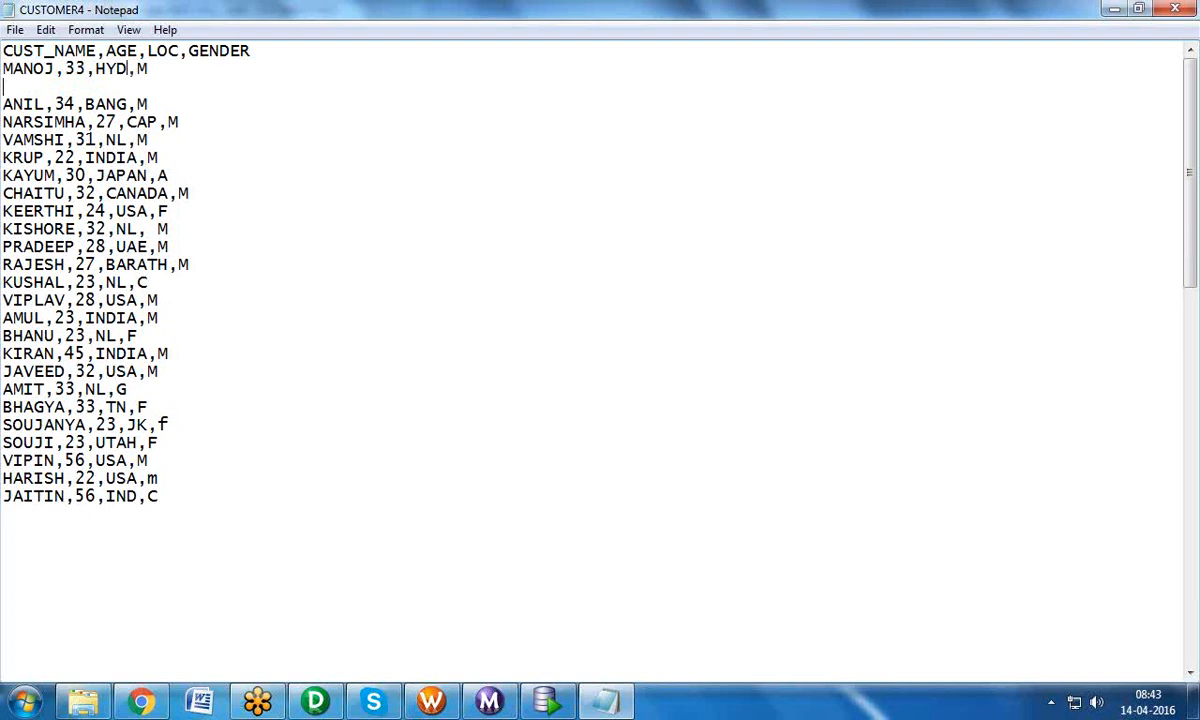
{"action": "type", "text": "NAG"}
{"action": "type", "text": ",34,USA"}
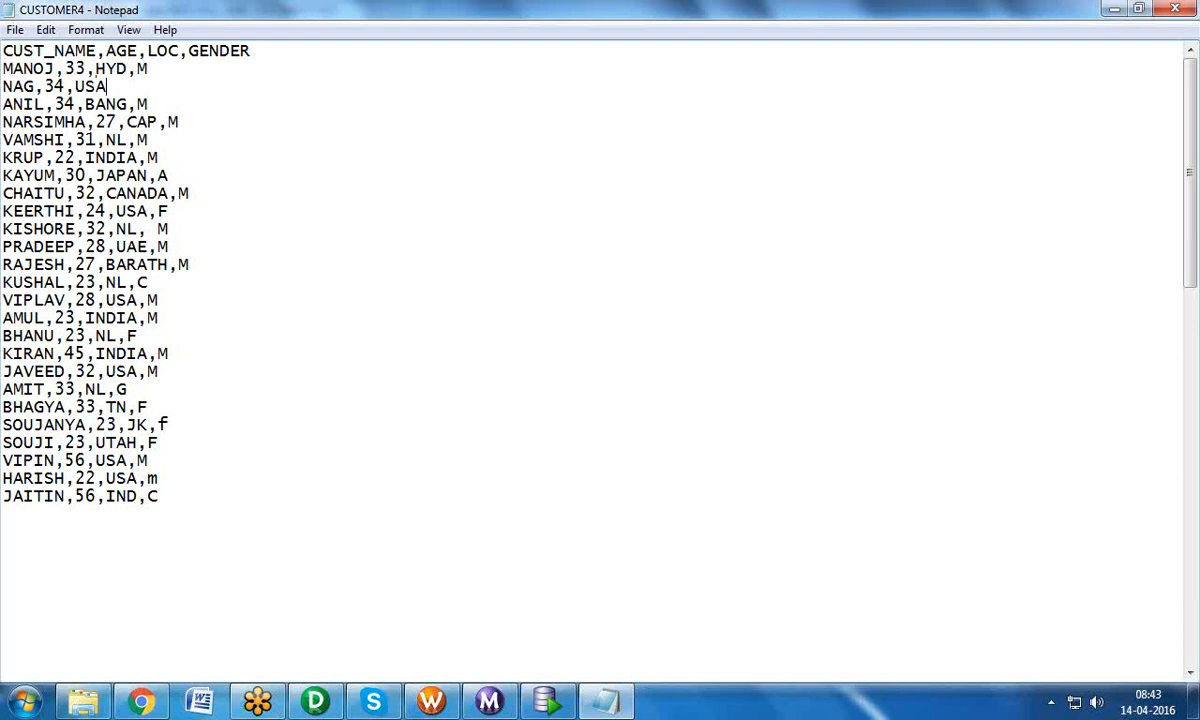
{"action": "type", "text": ",M"}
Step: Change the location in the third customer record from BANG to USA and select all the records below the header
{"action": "left_click_drag", "start_coordinate": [127, 104], "coordinate": [88, 108]}
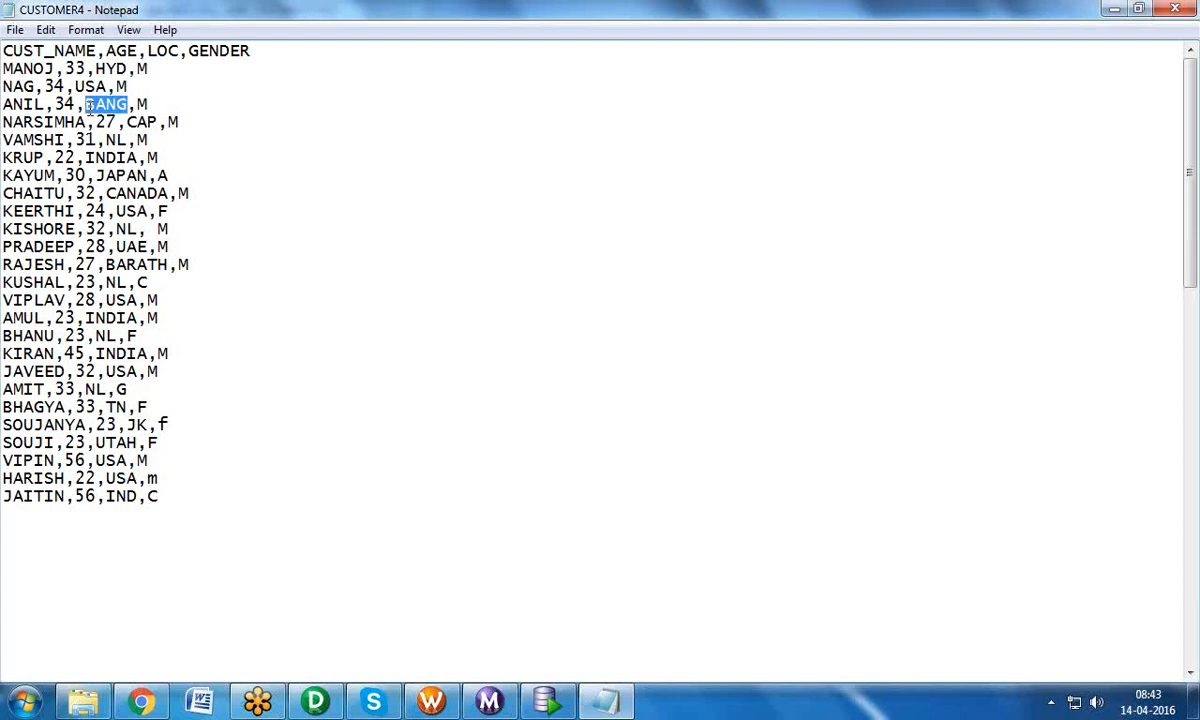
{"action": "type", "text": "USA"}
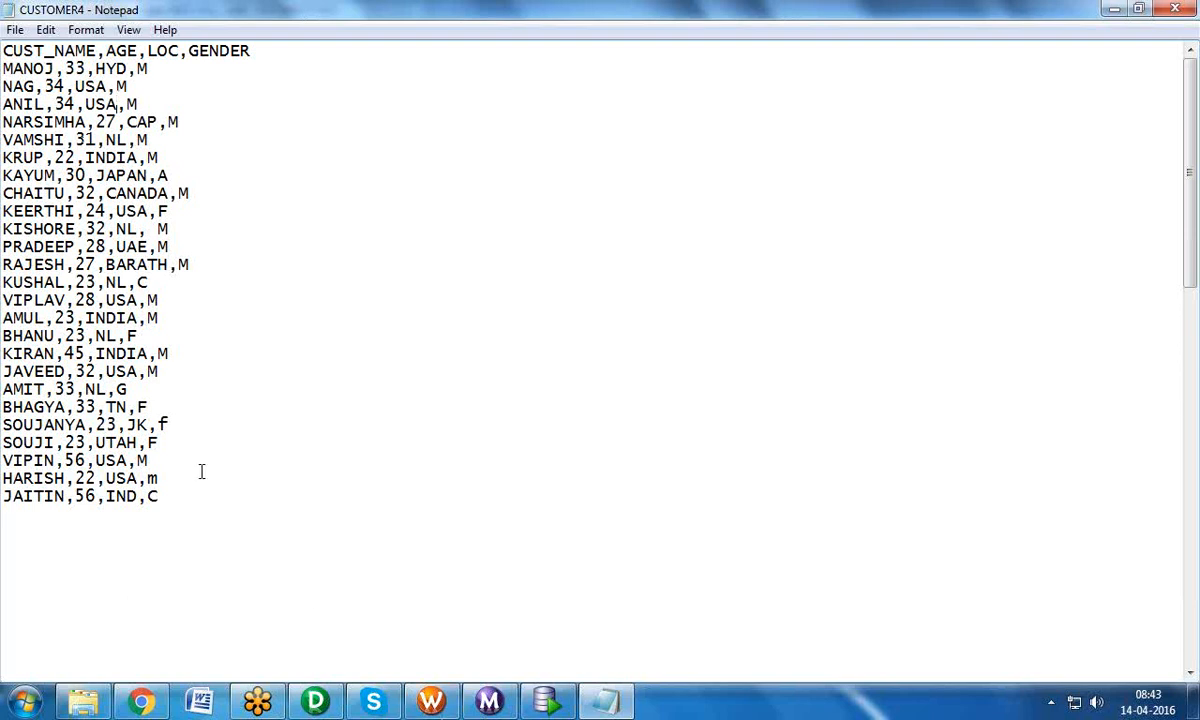
{"action": "left_click_drag", "start_coordinate": [186, 490], "coordinate": [2, 70]}
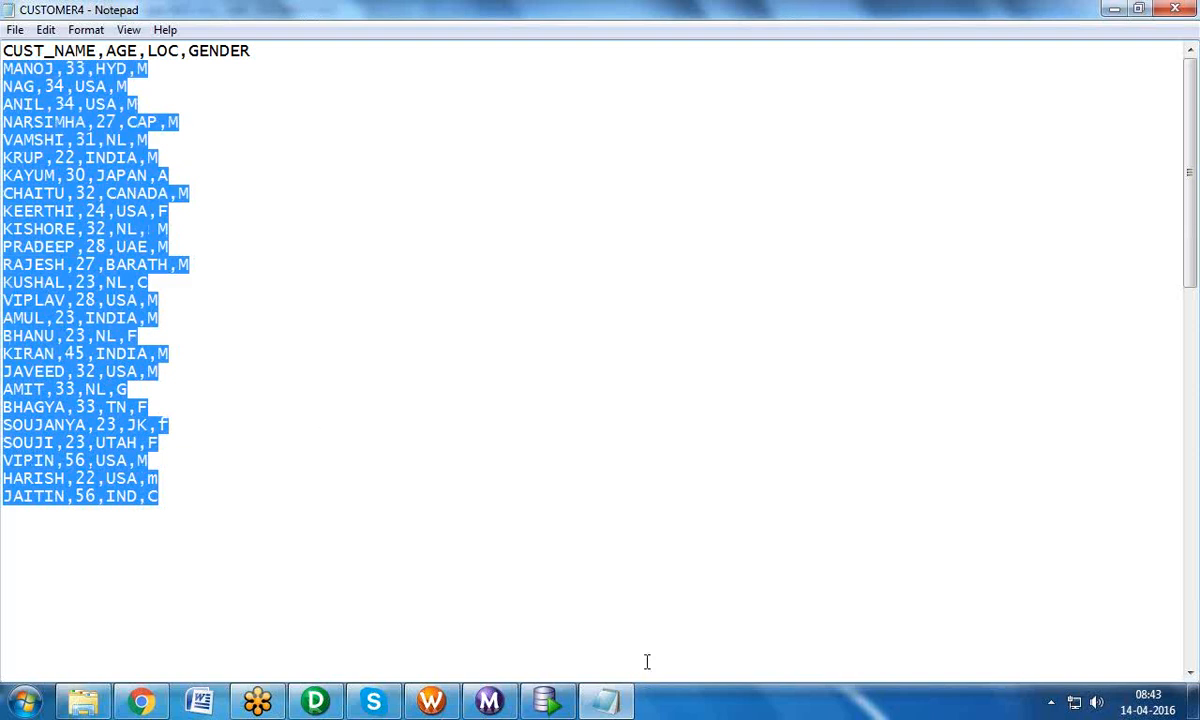
Step: Switch to Workflow Monitor and check the target success rows in the task details of the previous S_M_TYPE2 run
{"action": "left_click", "coordinate": [489, 700]}
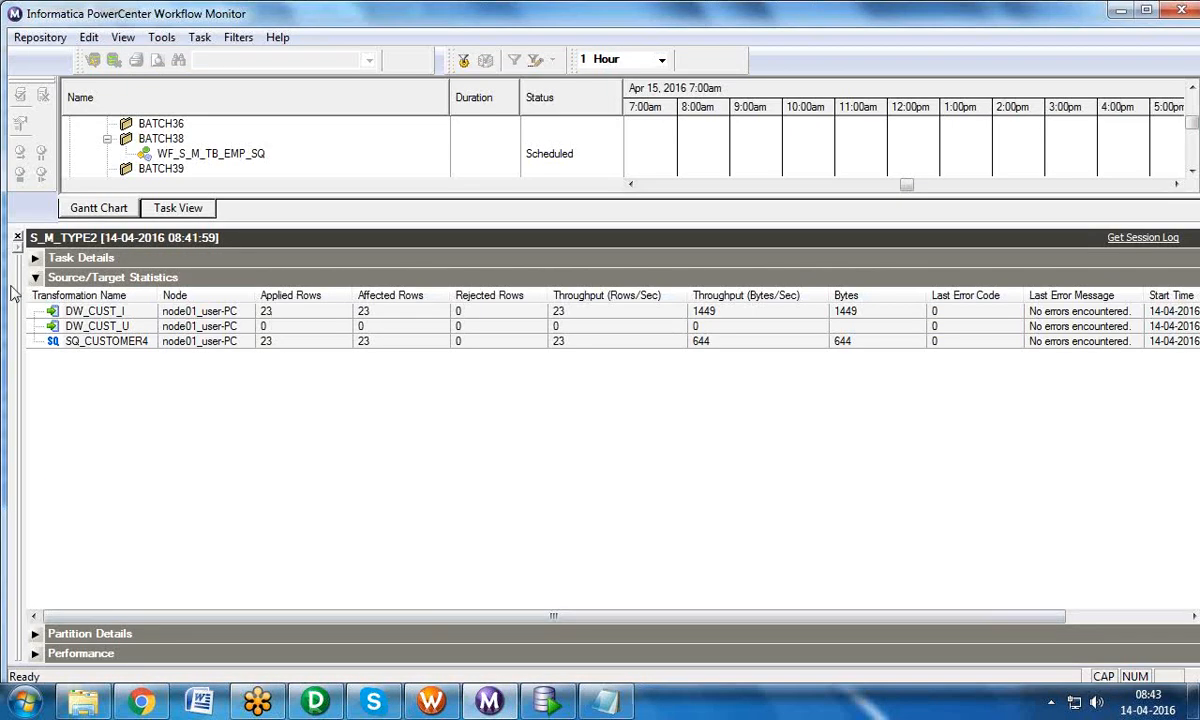
{"action": "left_click", "coordinate": [35, 258]}
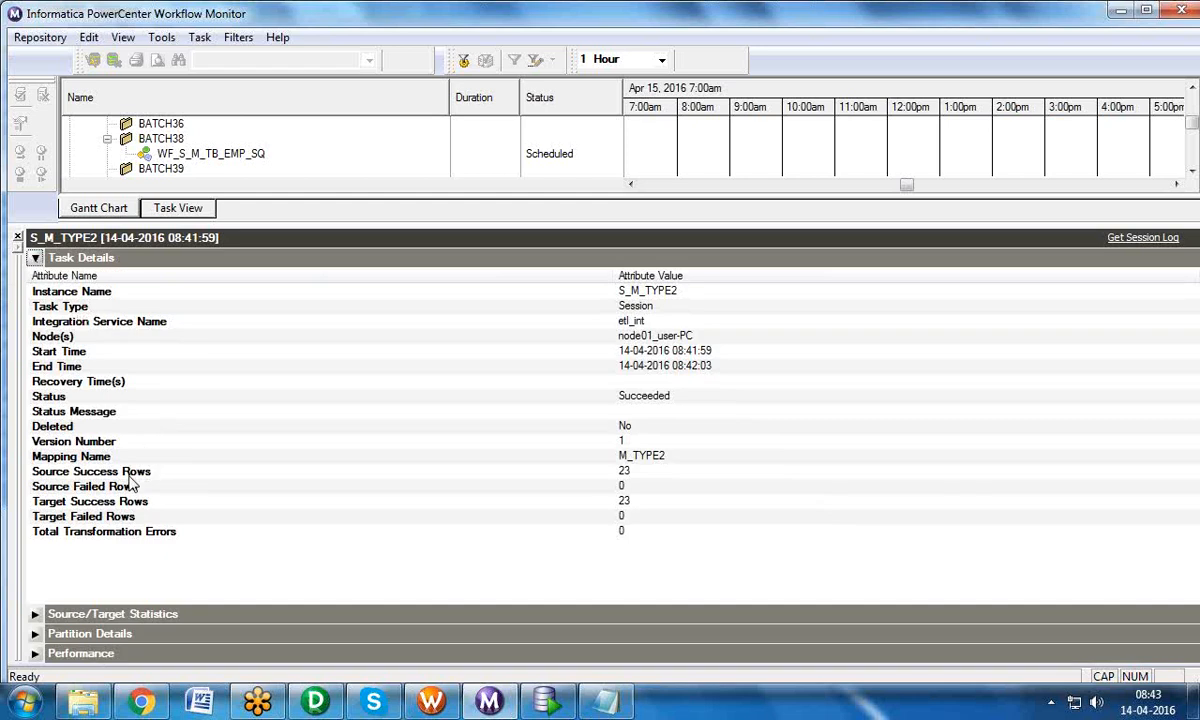
{"action": "left_click", "coordinate": [136, 503]}
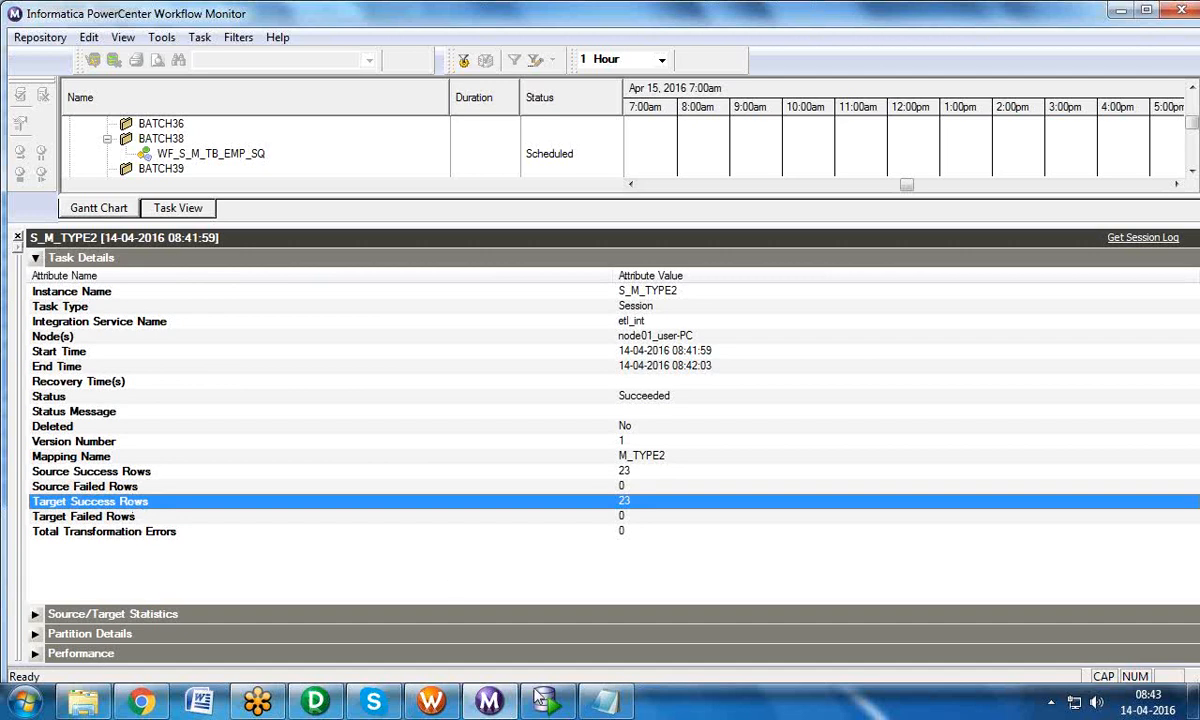
Step: Return to the CUSTOMER4 text file and review the two added records, the changed record and the remaining unchanged records
{"action": "left_click", "coordinate": [605, 704]}
{"action": "left_click", "coordinate": [604, 621]}
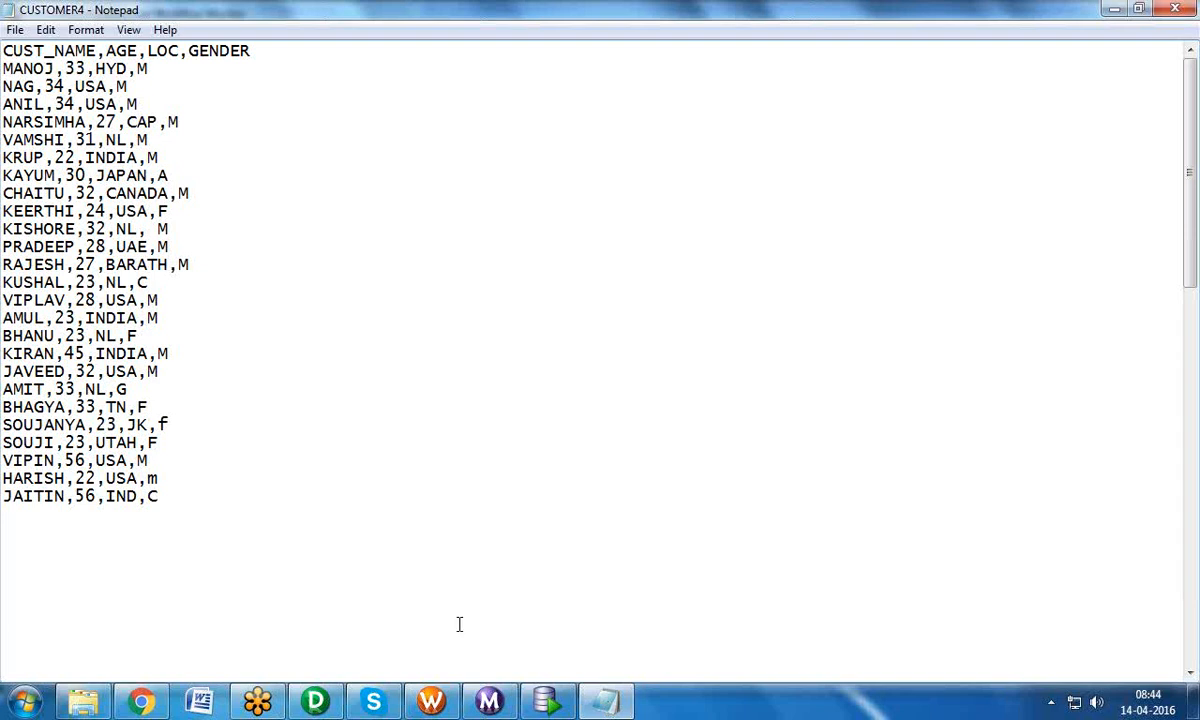
{"action": "left_click_drag", "start_coordinate": [148, 86], "coordinate": [5, 62]}
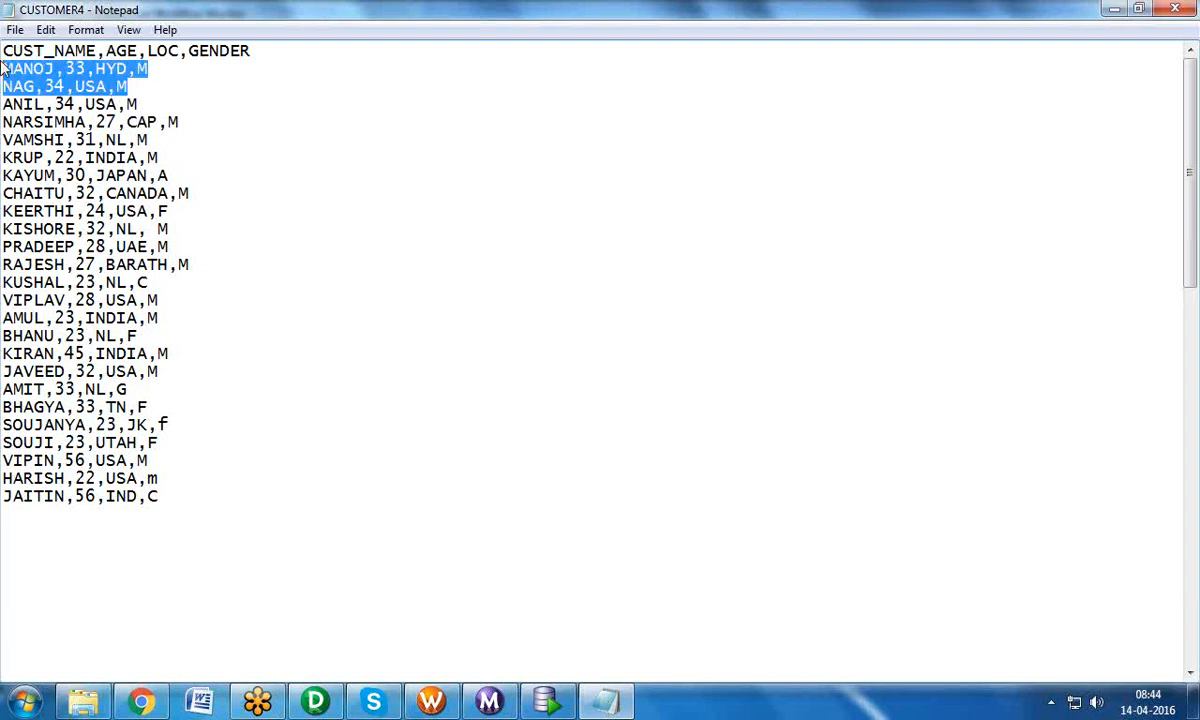
{"action": "left_click_drag", "start_coordinate": [145, 104], "coordinate": [2, 104]}
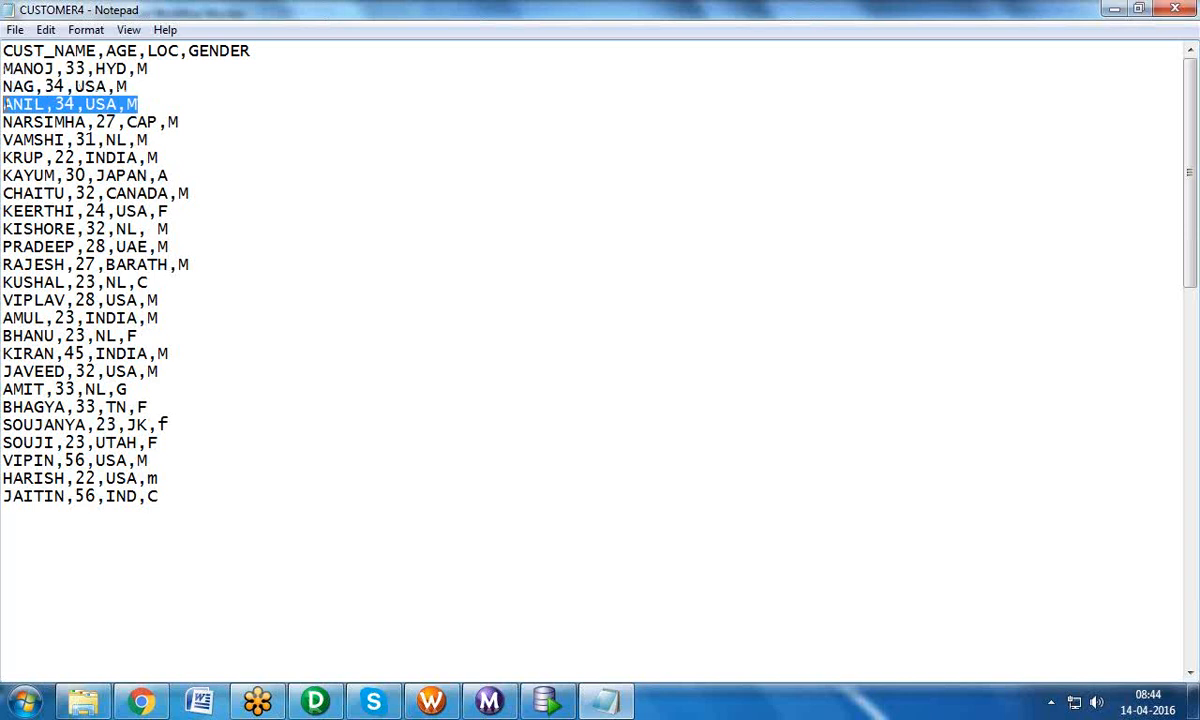
{"action": "left_click_drag", "start_coordinate": [204, 517], "coordinate": [2, 124]}
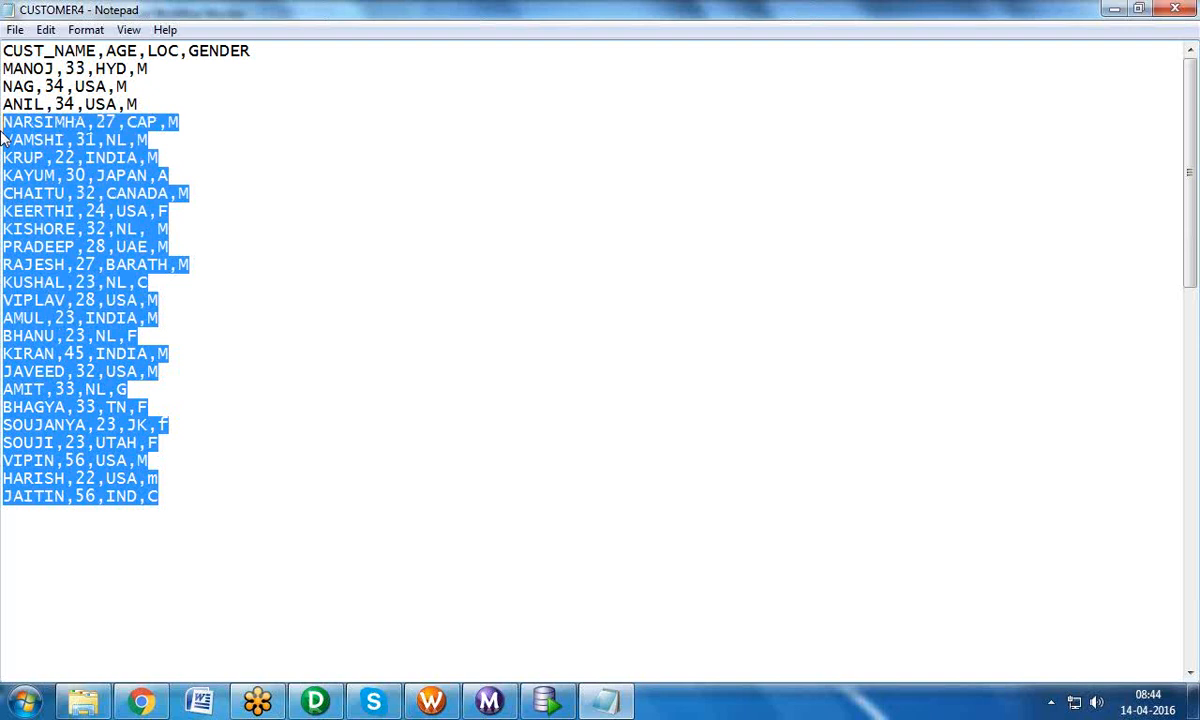
Step: Save the CUSTOMER4 text file and close it
{"action": "left_click", "coordinate": [12, 30]}
{"action": "left_click", "coordinate": [37, 94]}
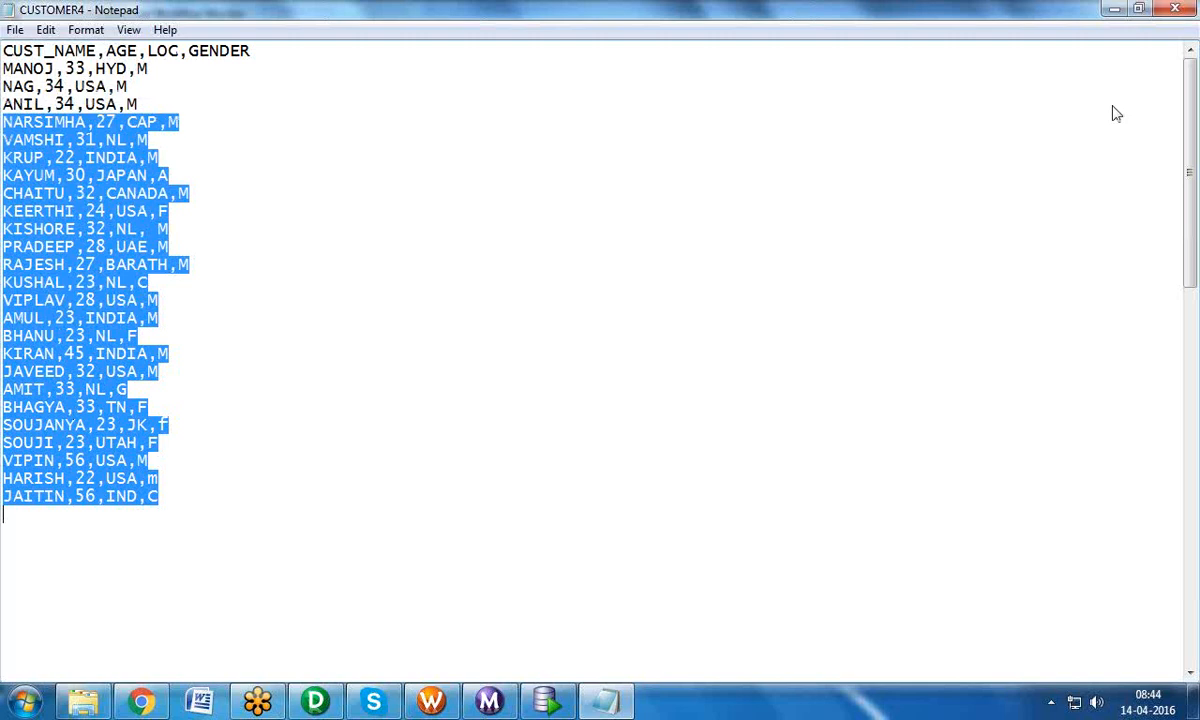
{"action": "left_click", "coordinate": [1175, 12]}
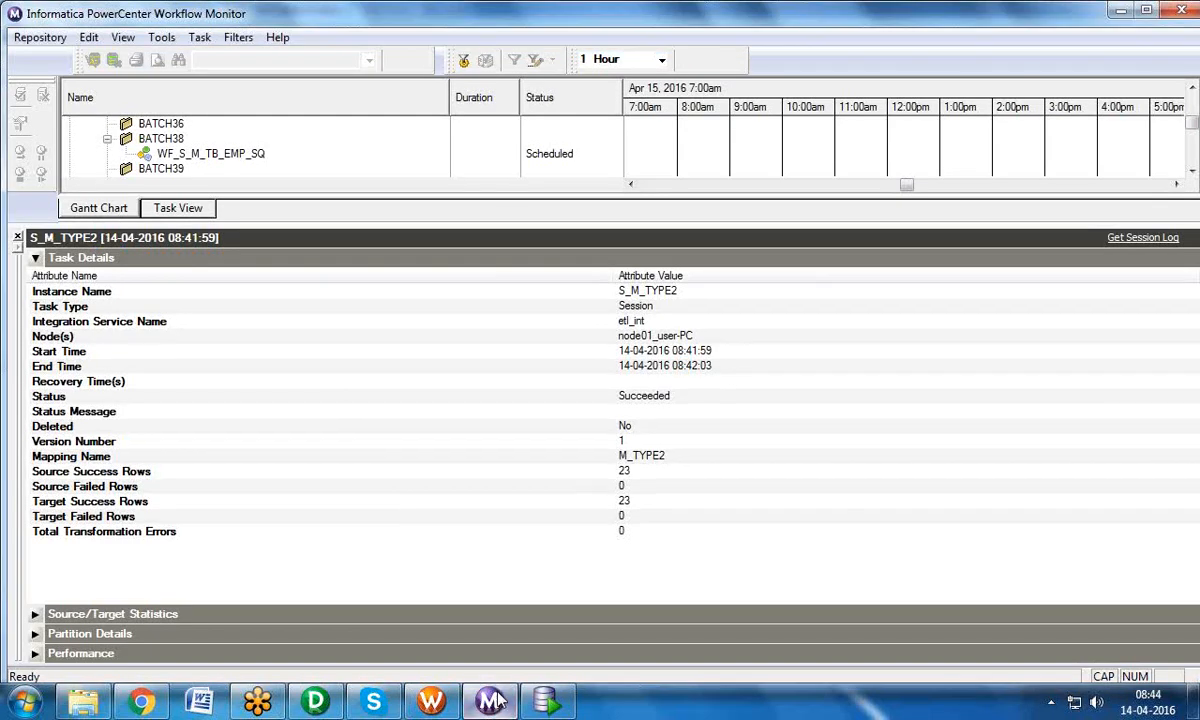
Step: Restart the S_M_TYPE2 task under BATCH52 and check the target success rows in its run properties
{"action": "left_click", "coordinate": [17, 237]}
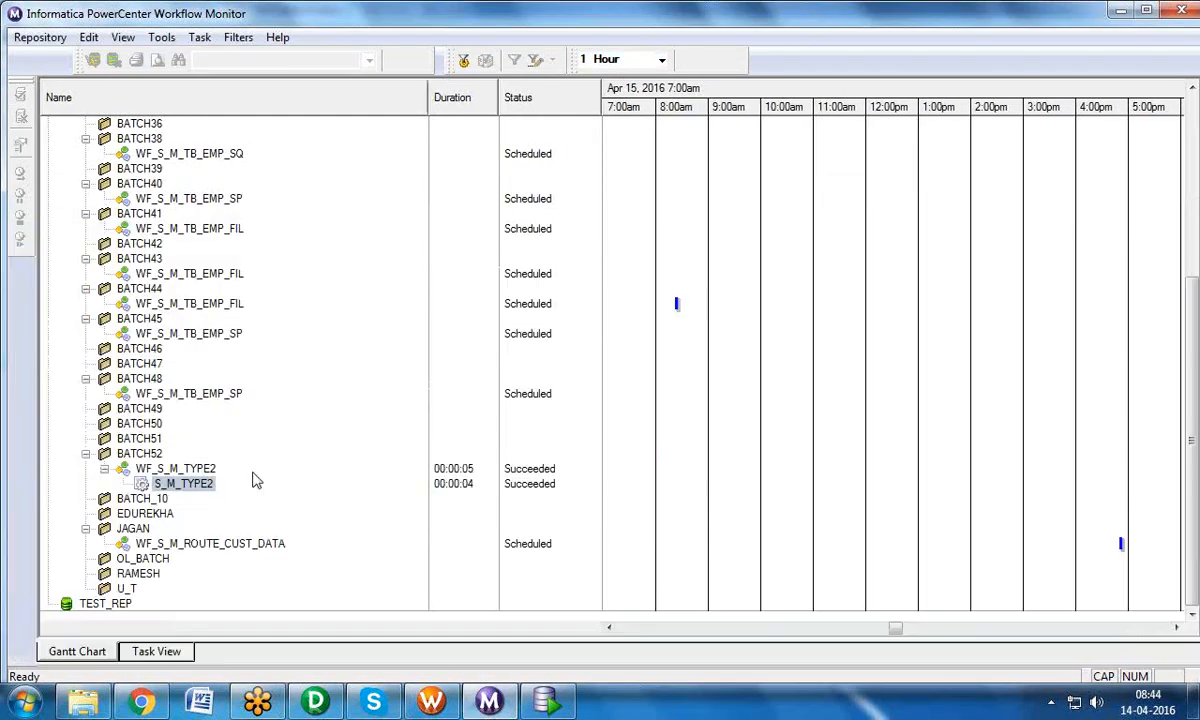
{"action": "right_click", "coordinate": [195, 488]}
{"action": "left_click", "coordinate": [262, 204]}
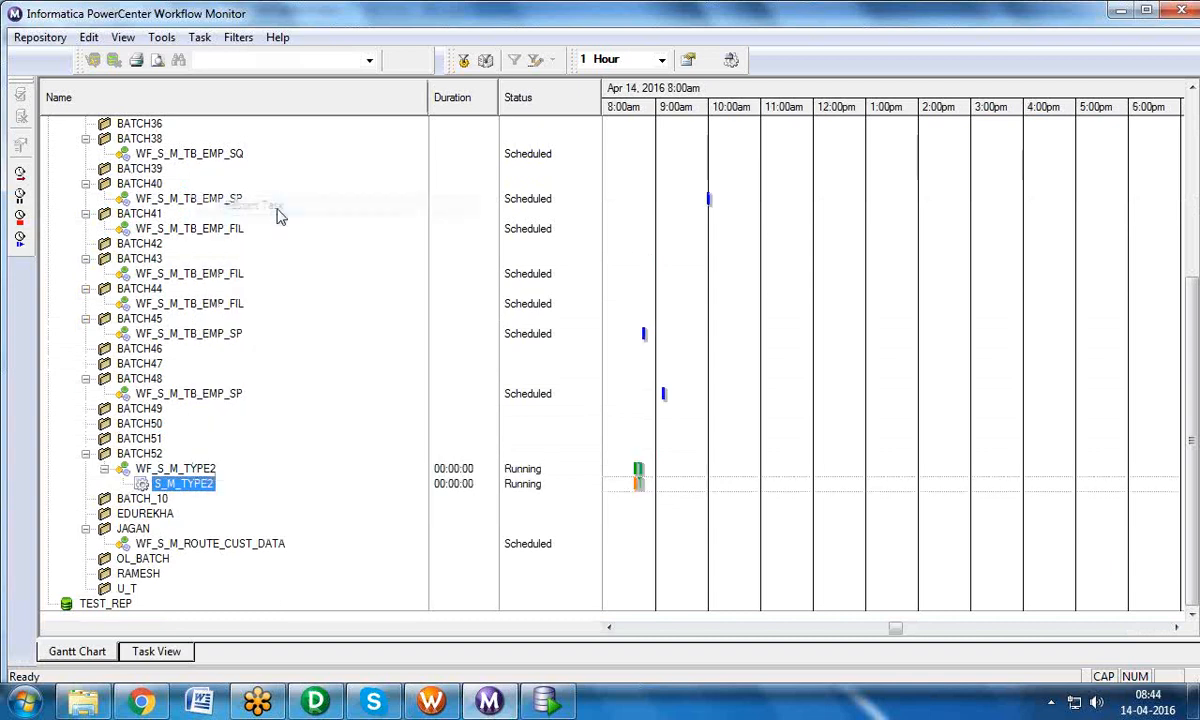
{"action": "right_click", "coordinate": [196, 486]}
{"action": "left_click", "coordinate": [236, 470]}
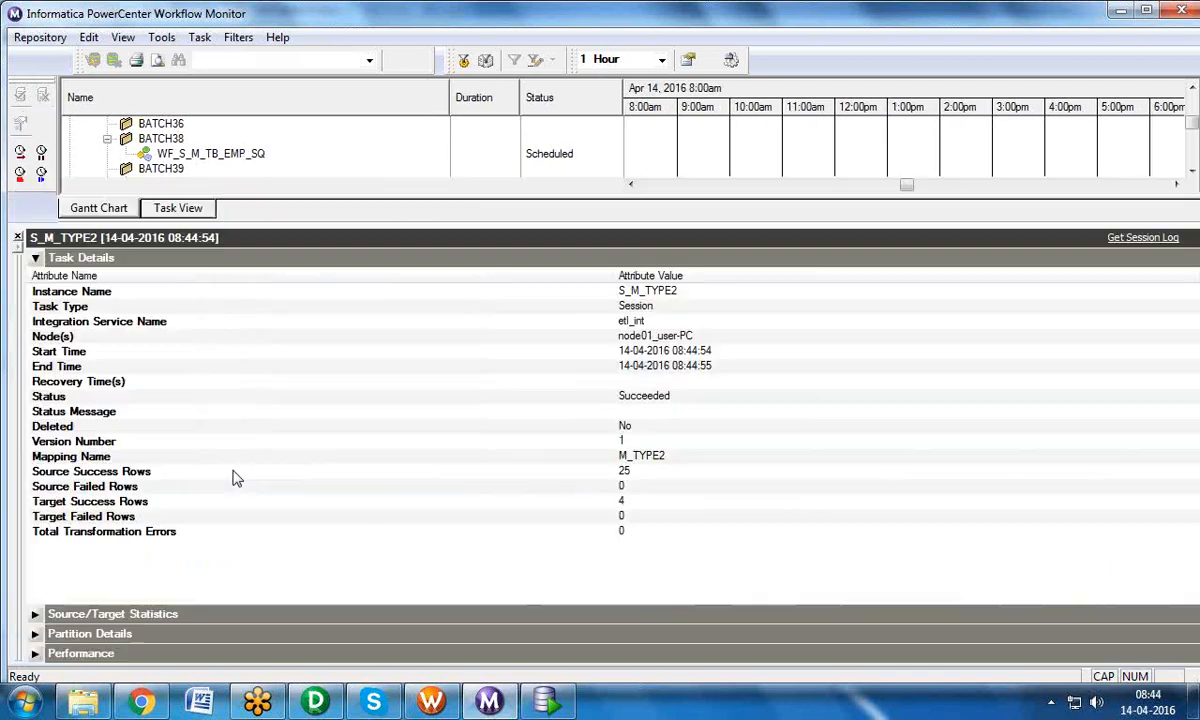
{"action": "left_click", "coordinate": [583, 504]}
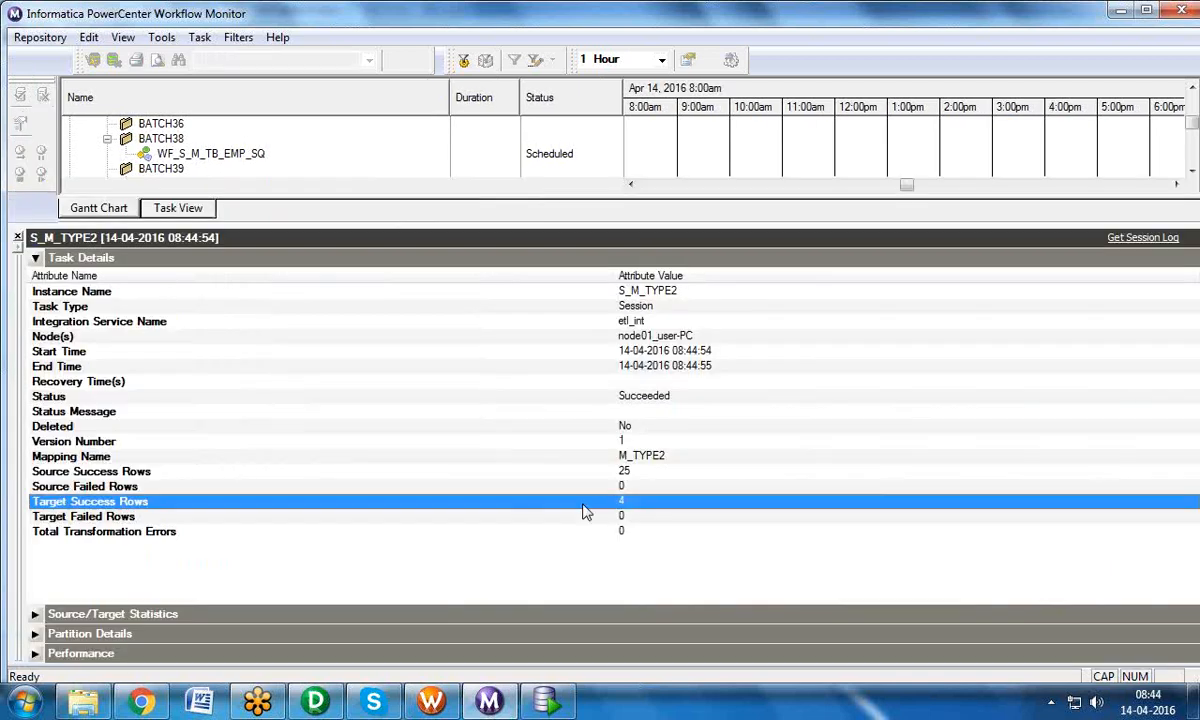
Step: Switch to SQL Developer, refresh the DW_CUST data and compare the first row's STATUS with the newly inserted rows
{"action": "left_click", "coordinate": [538, 703]}
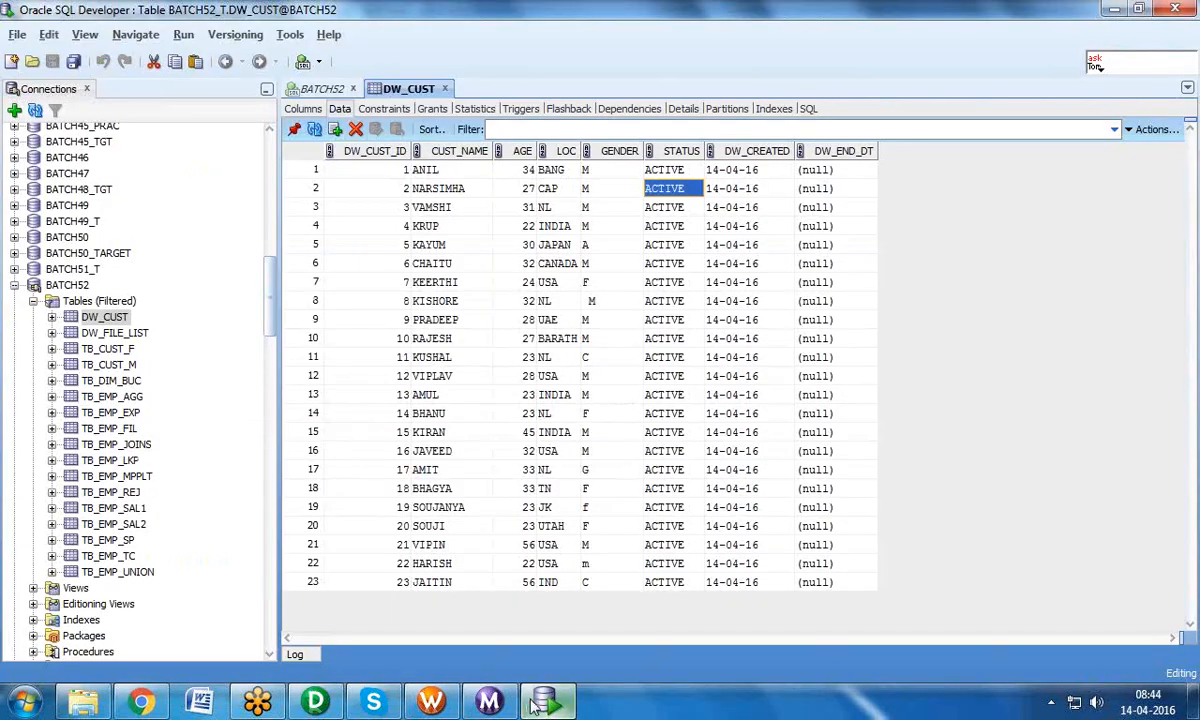
{"action": "left_click", "coordinate": [314, 129]}
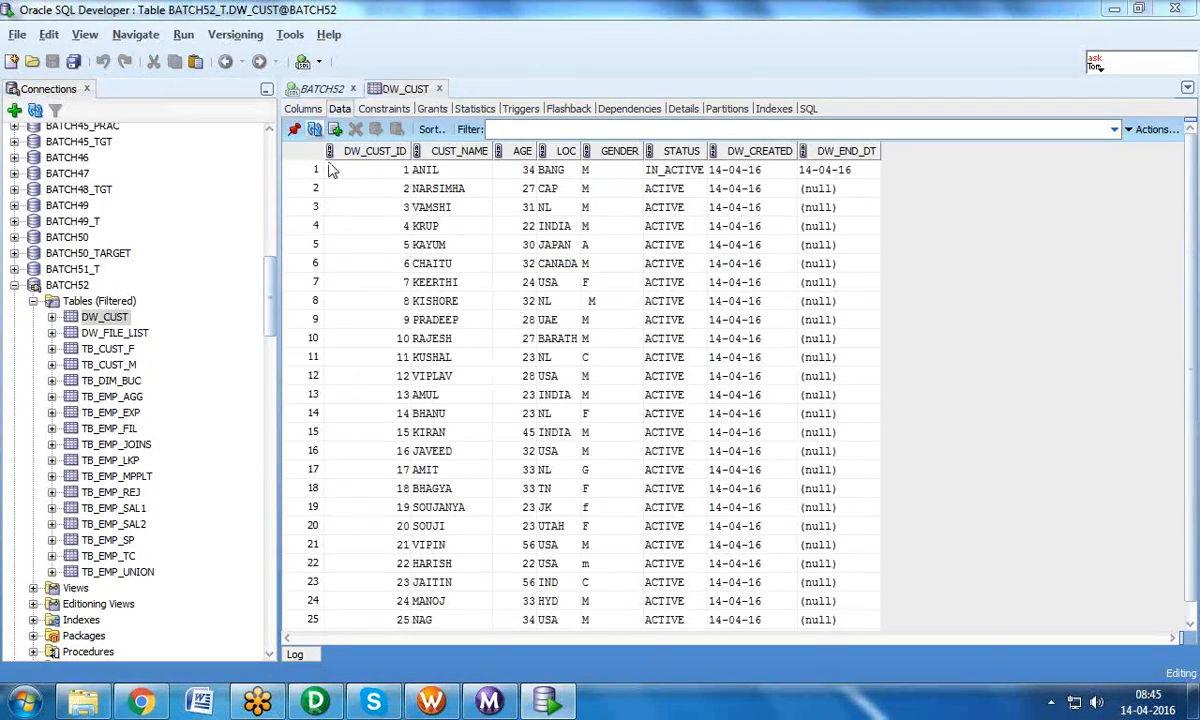
{"action": "left_click", "coordinate": [662, 172]}
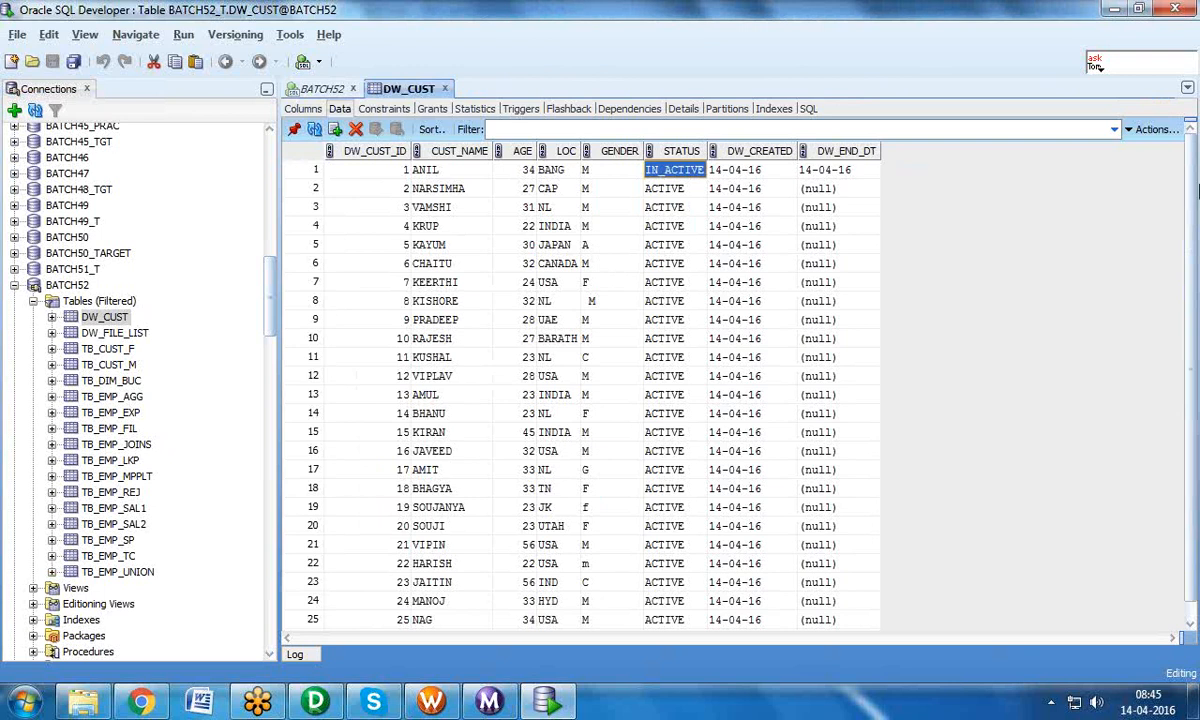
{"action": "scroll", "coordinate": [1122, 394], "scroll_direction": "down", "scroll_amount": 1}
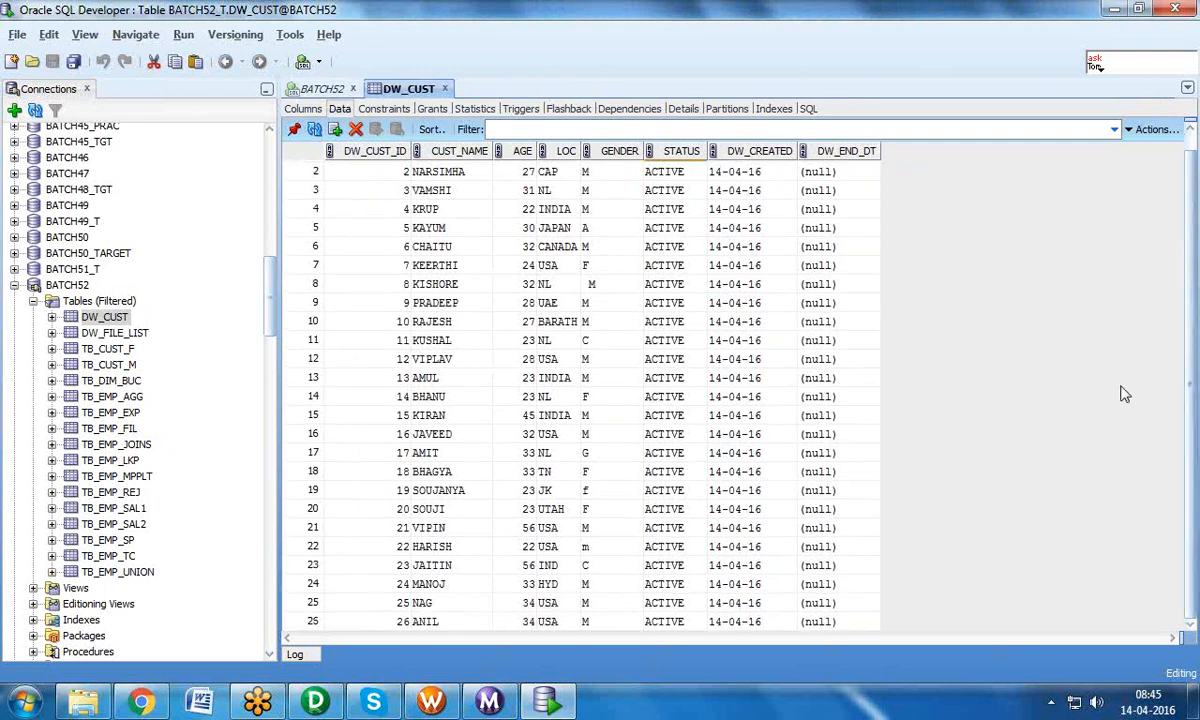
{"action": "left_click", "coordinate": [470, 623]}
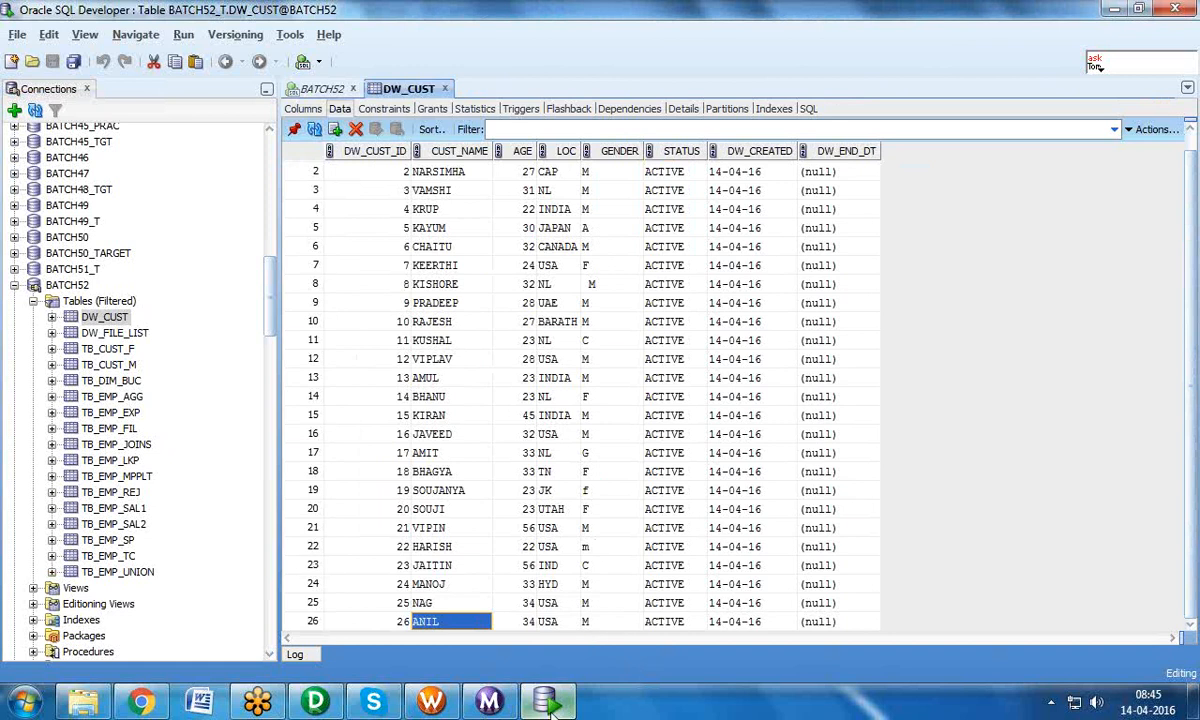
Step: Reopen the CUSTOMER4 text file from the Informatica folder, set the third record's location to NL, and save and close the file
{"action": "left_click", "coordinate": [141, 703]}
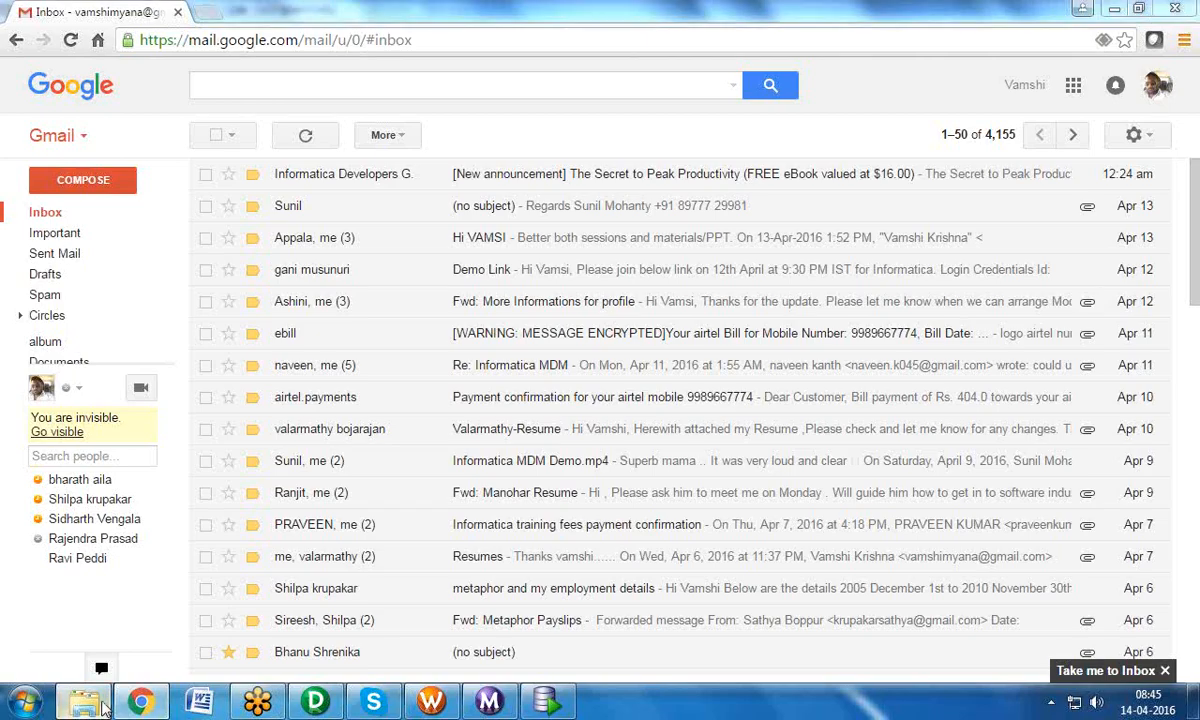
{"action": "left_click", "coordinate": [83, 703]}
{"action": "double_click", "coordinate": [235, 122]}
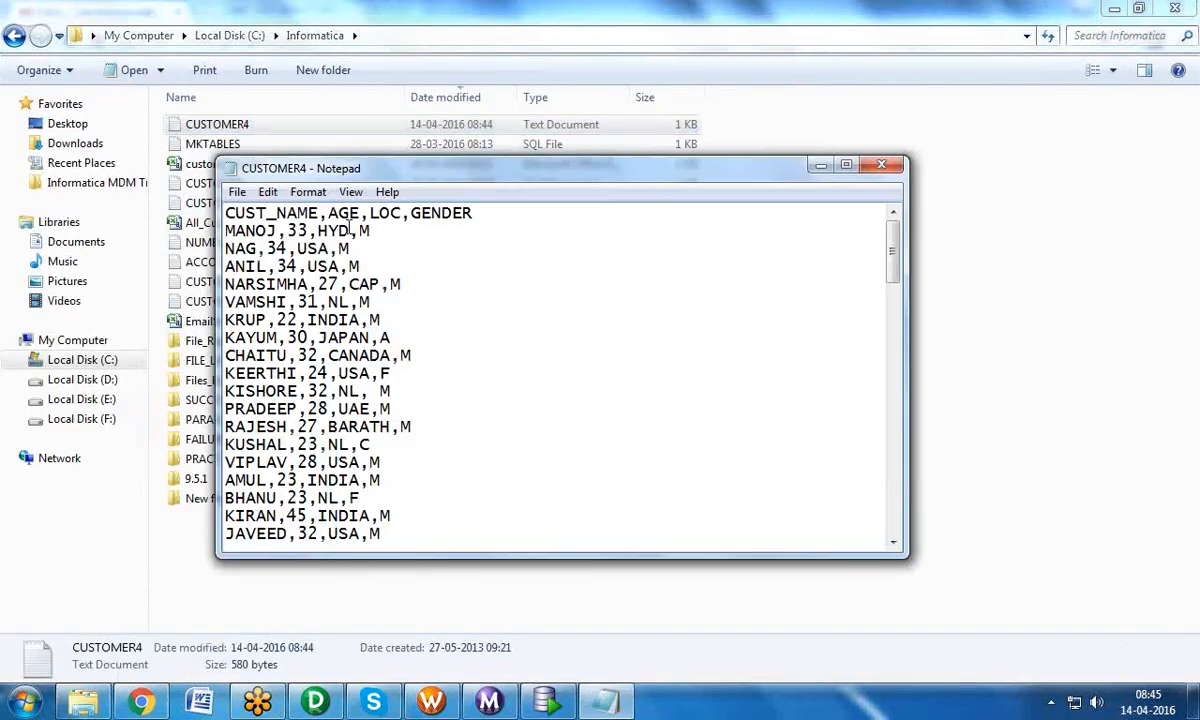
{"action": "left_click_drag", "start_coordinate": [349, 231], "coordinate": [310, 269]}
{"action": "type", "text": "NL"}
{"action": "key", "text": "ctrl+s"}
{"action": "left_click", "coordinate": [881, 164]}
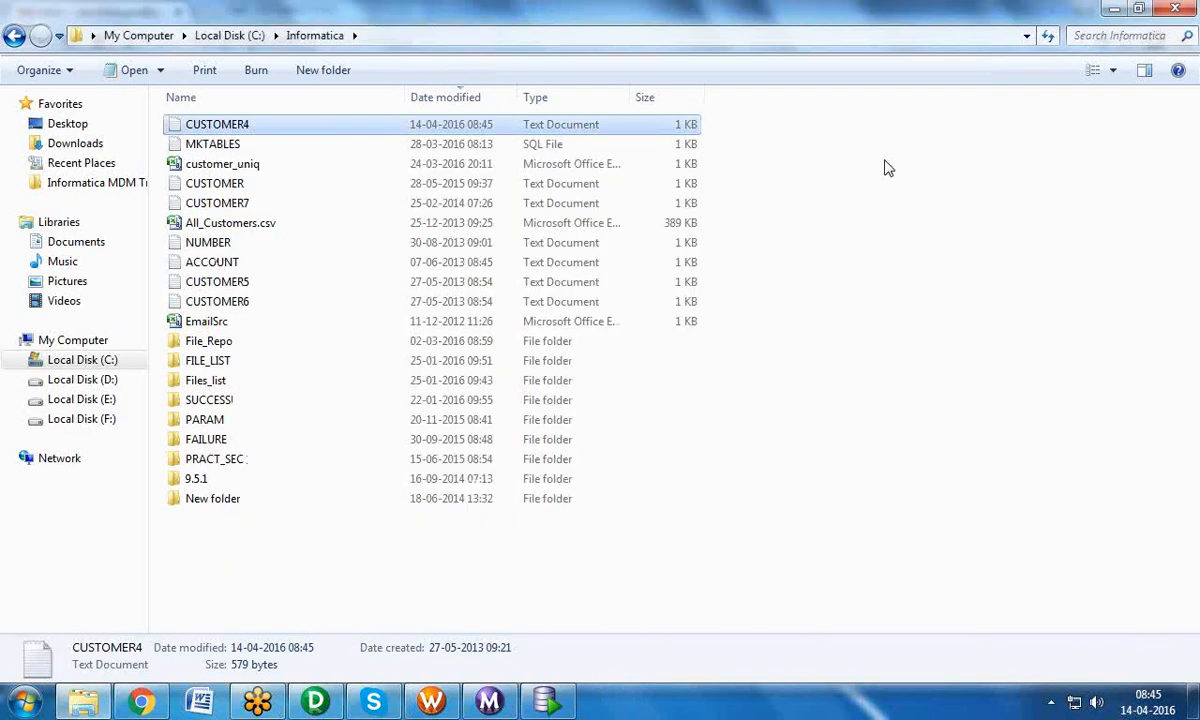
Step: Switch to Workflow Monitor, rerun the S_M_TYPE2 task and check the target success rows of the new run
{"action": "mouse_move", "coordinate": [489, 703]}
{"action": "left_click", "coordinate": [463, 582]}
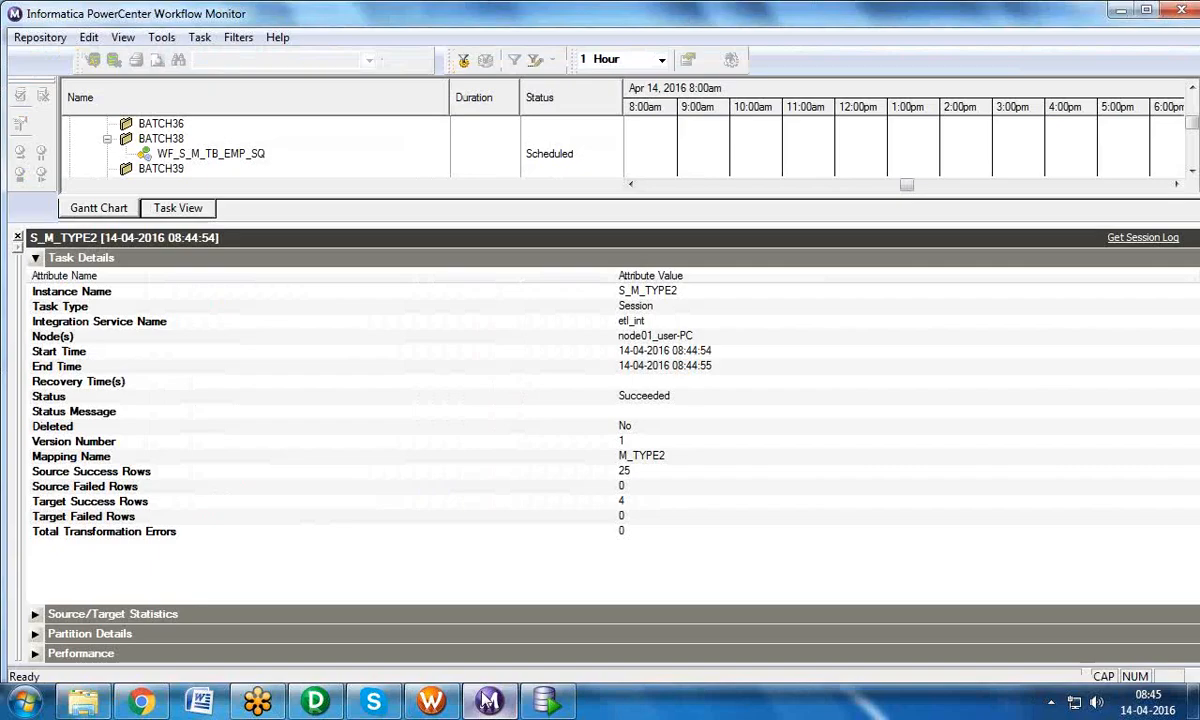
{"action": "left_click", "coordinate": [18, 237]}
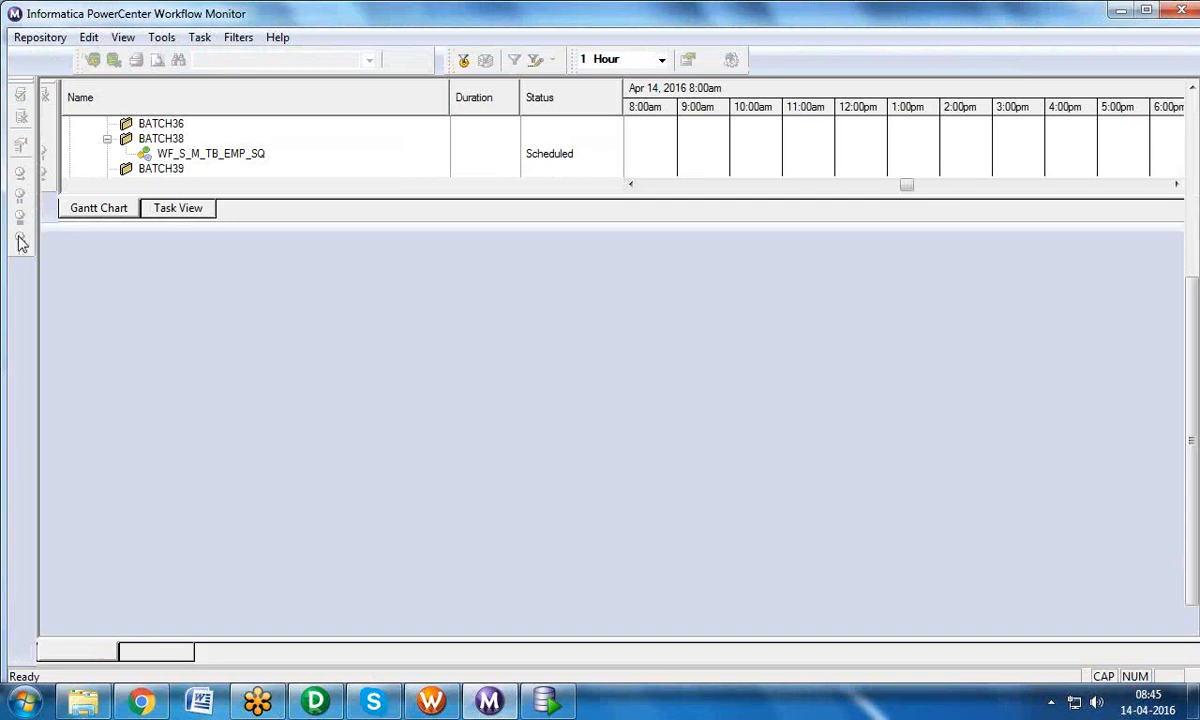
{"action": "right_click", "coordinate": [209, 484]}
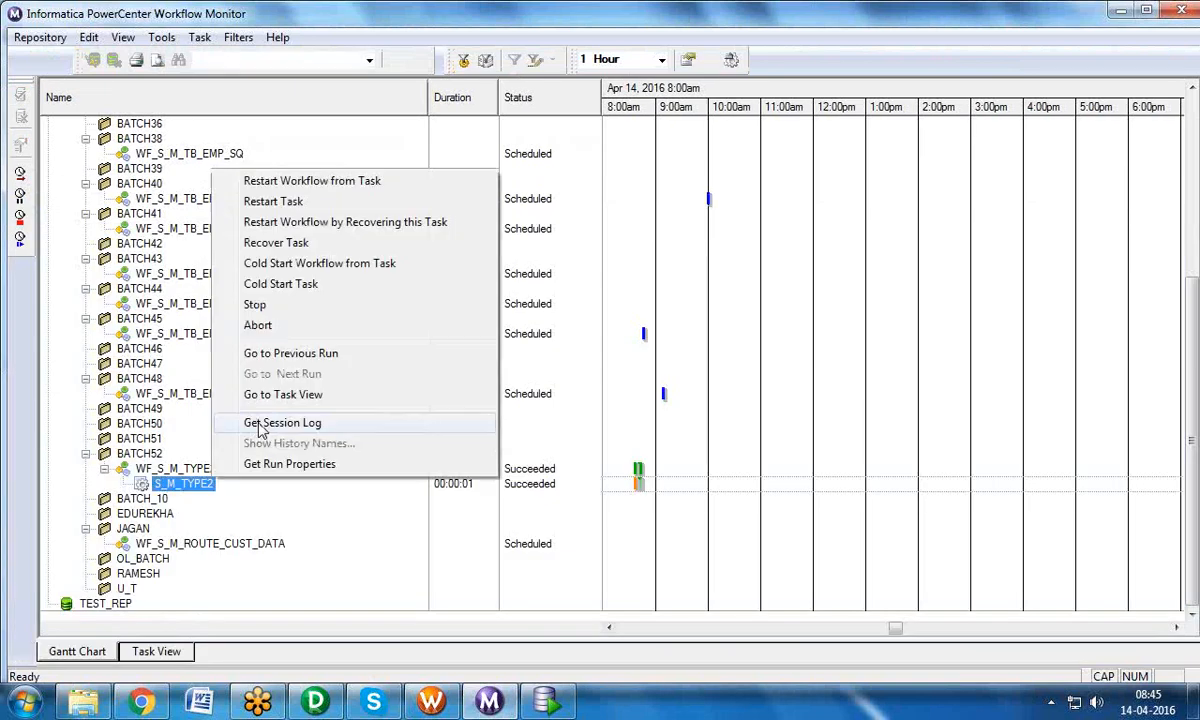
{"action": "left_click", "coordinate": [288, 201]}
{"action": "right_click", "coordinate": [213, 486]}
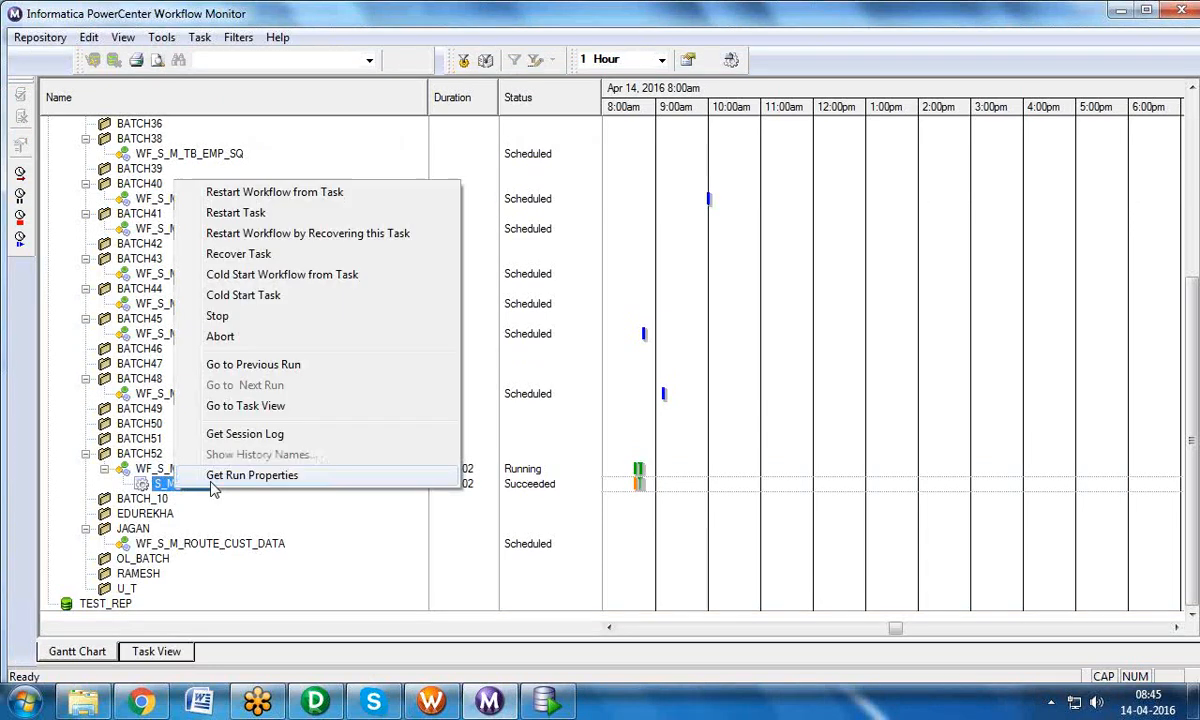
{"action": "left_click", "coordinate": [213, 482]}
{"action": "left_click", "coordinate": [596, 503]}
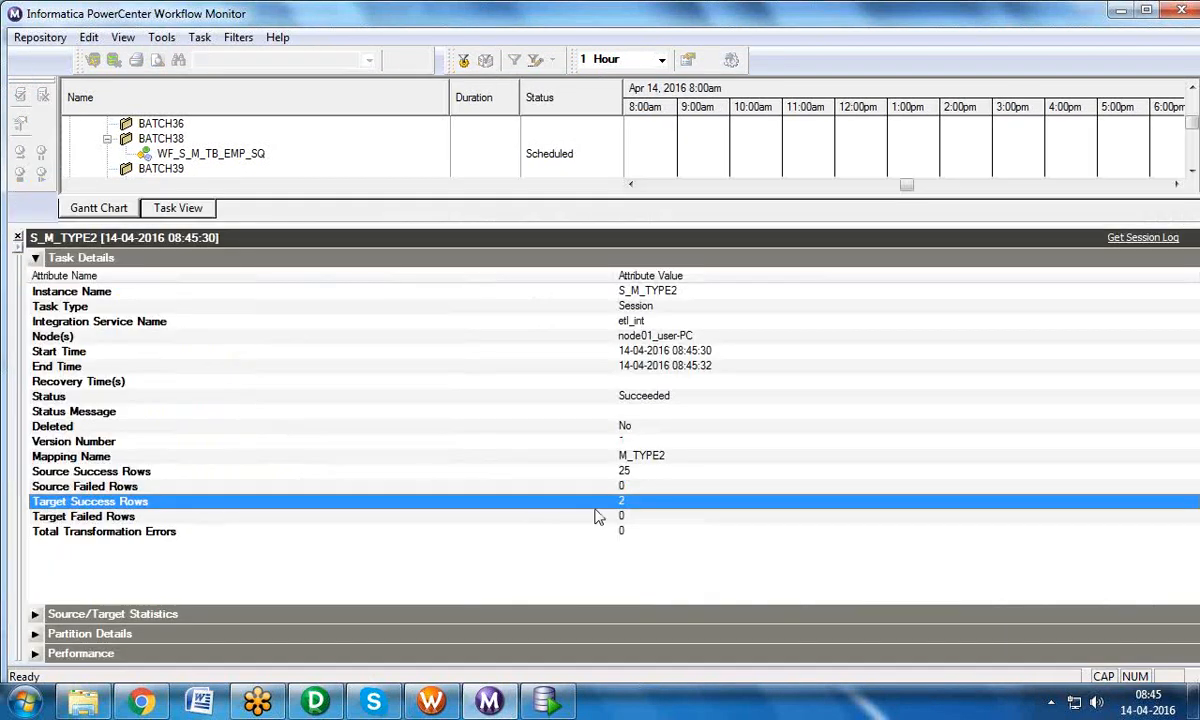
Step: In SQL Developer, refresh the DW_CUST data and examine the STATUS and DW_END_DT history of the customer whose location changed
{"action": "left_click", "coordinate": [548, 700]}
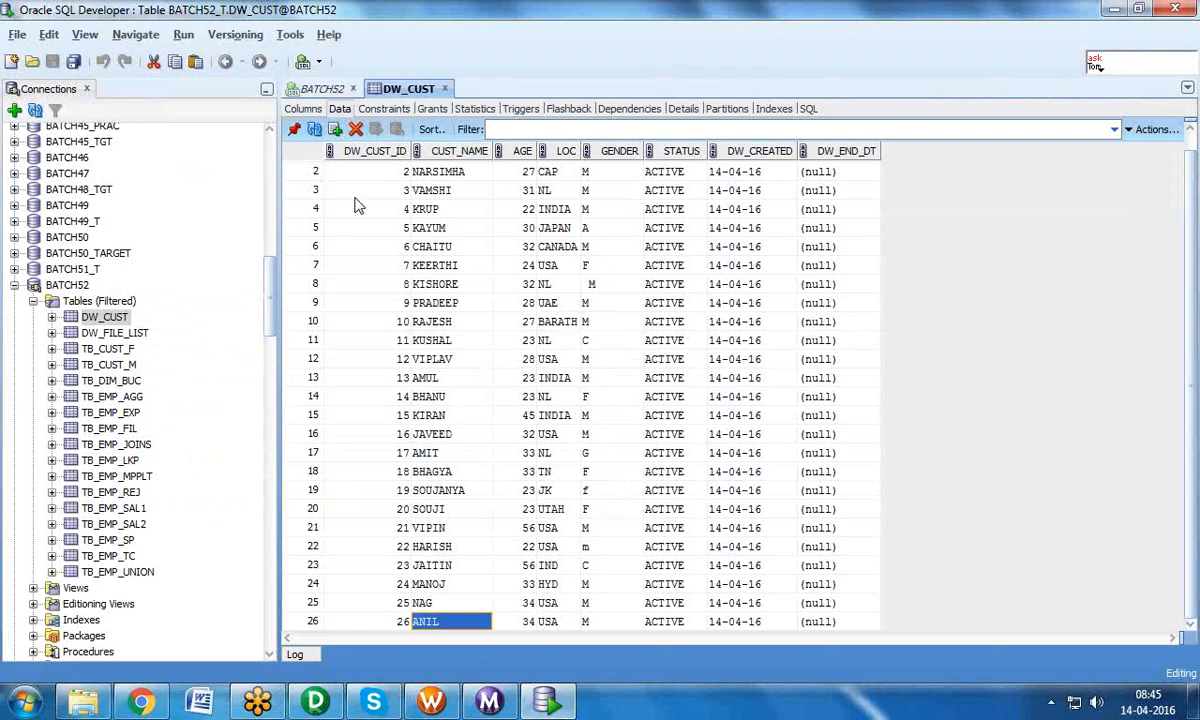
{"action": "left_click", "coordinate": [314, 130]}
{"action": "double_click", "coordinate": [460, 170]}
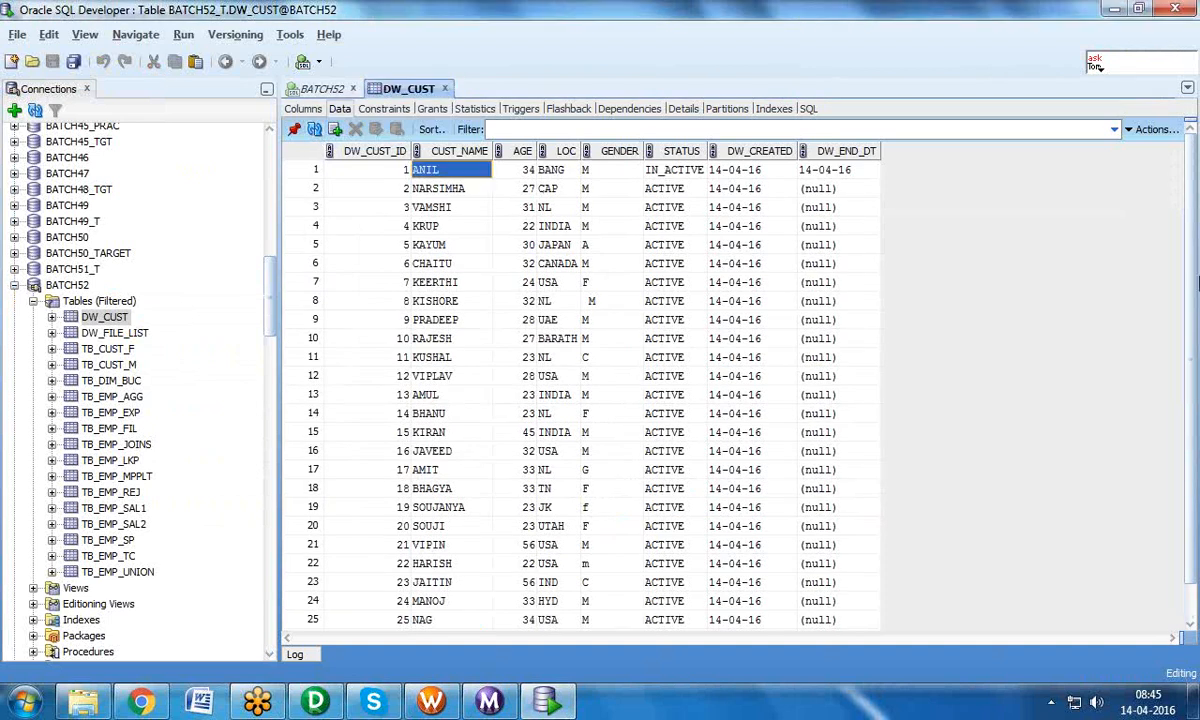
{"action": "scroll", "coordinate": [1195, 268], "scroll_direction": "down", "scroll_amount": 2}
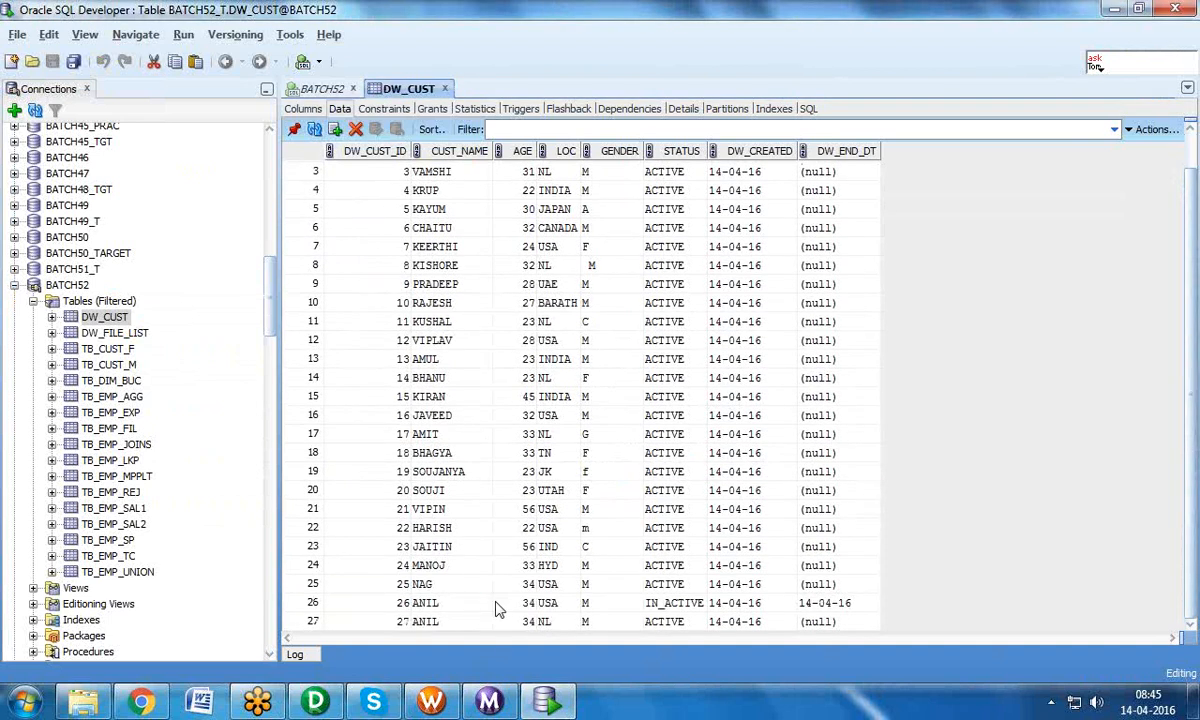
{"action": "double_click", "coordinate": [474, 608]}
{"action": "double_click", "coordinate": [474, 622]}
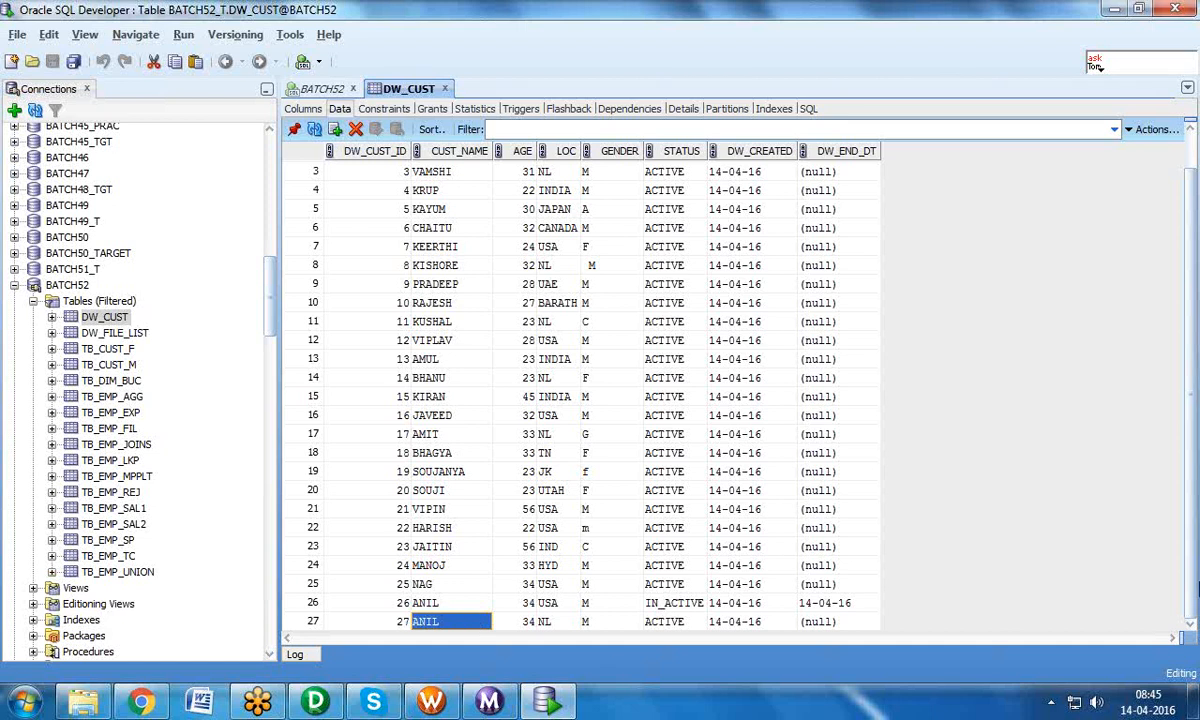
{"action": "left_click_drag", "start_coordinate": [1191, 563], "coordinate": [1178, 487]}
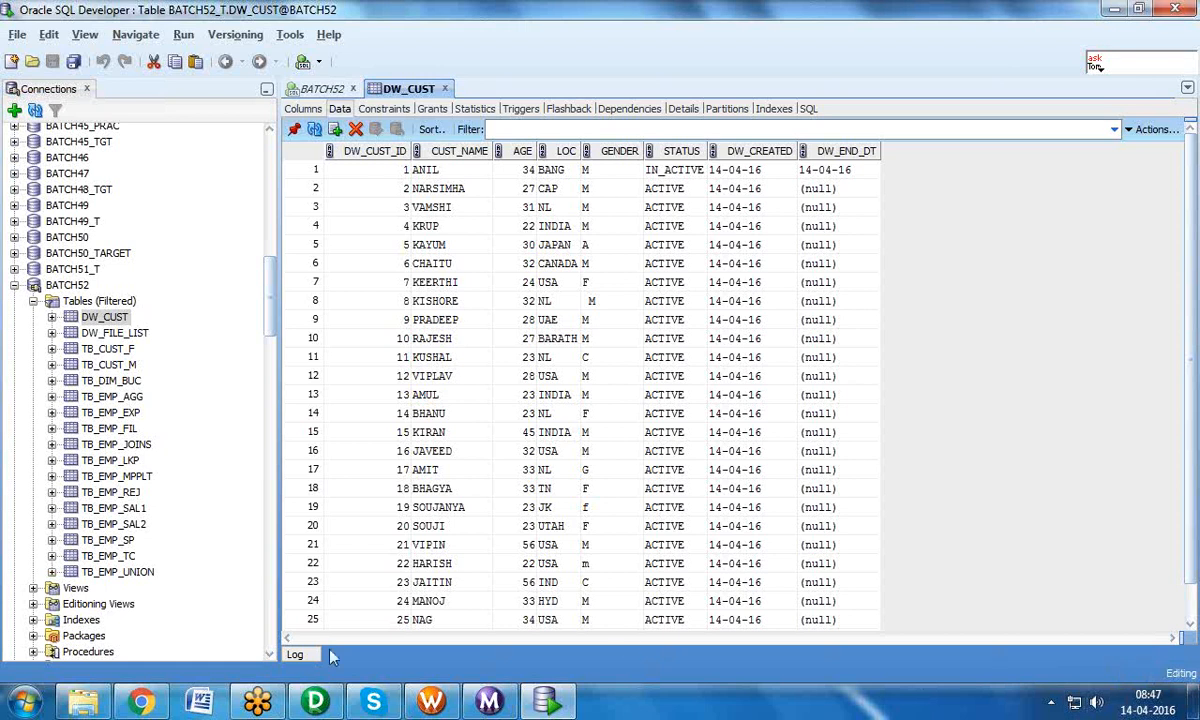
Step: Switch to PowerCenter Designer, hide the output window and arrange all objects of the M_TYPE2 mapping as icons
{"action": "left_click", "coordinate": [316, 701]}
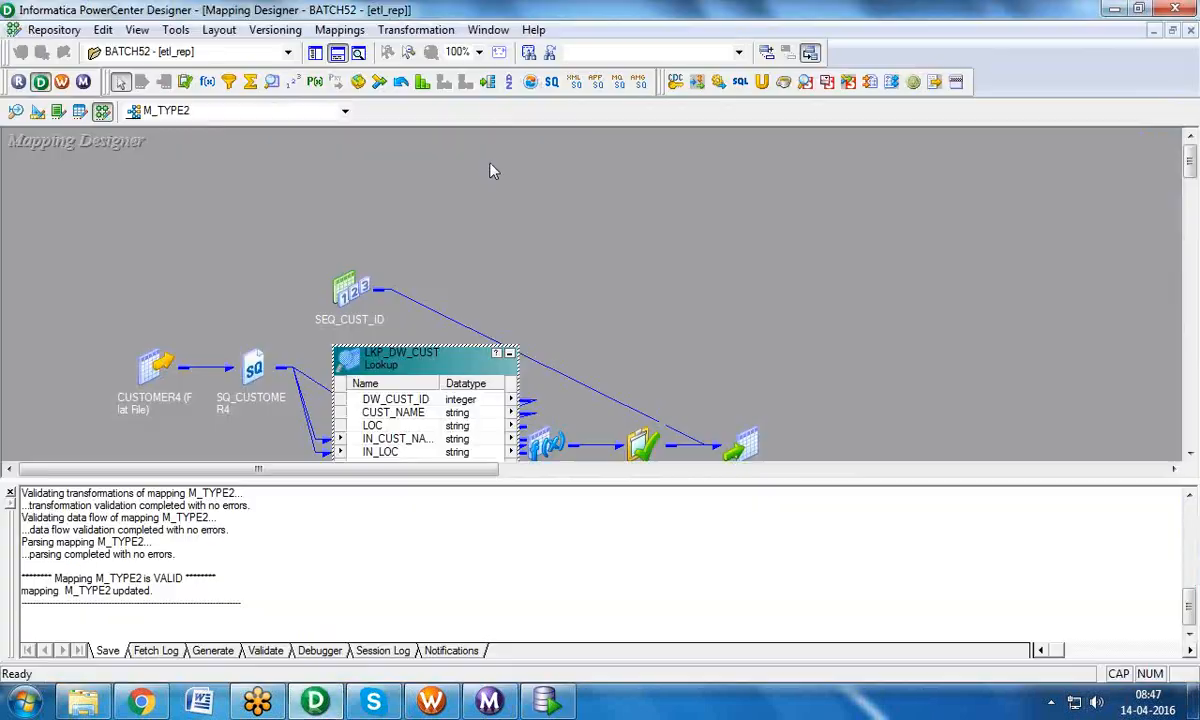
{"action": "left_click", "coordinate": [337, 53]}
{"action": "right_click", "coordinate": [451, 134]}
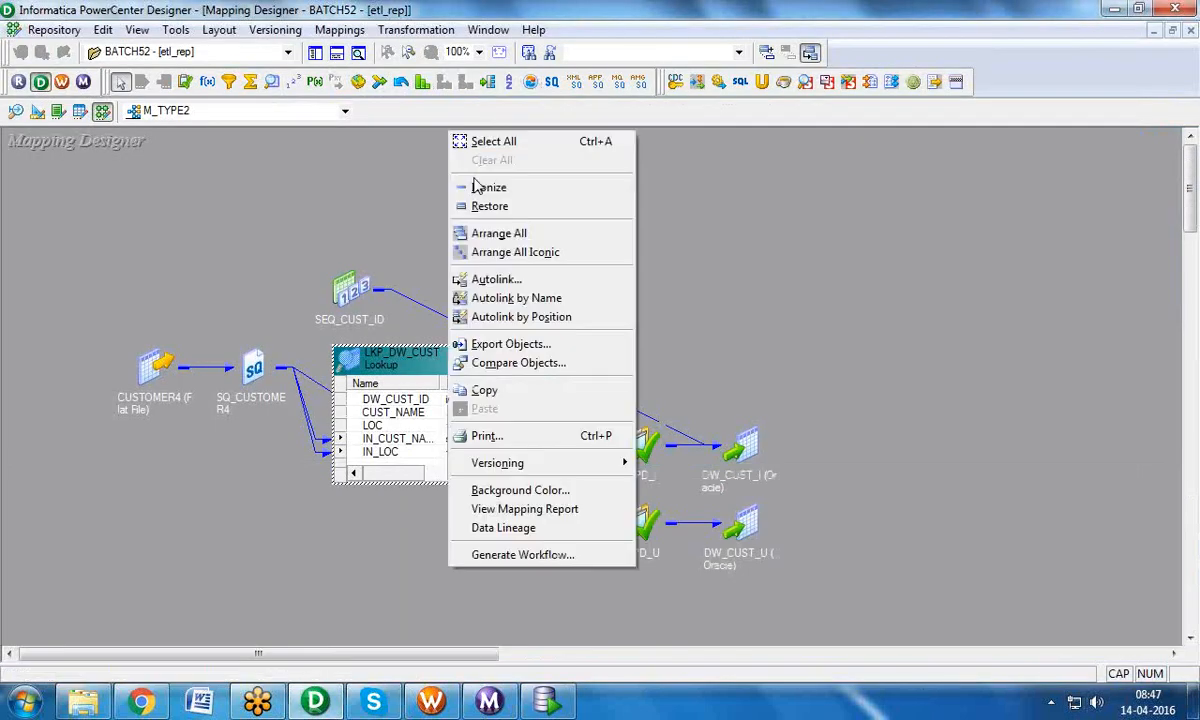
{"action": "left_click", "coordinate": [497, 254]}
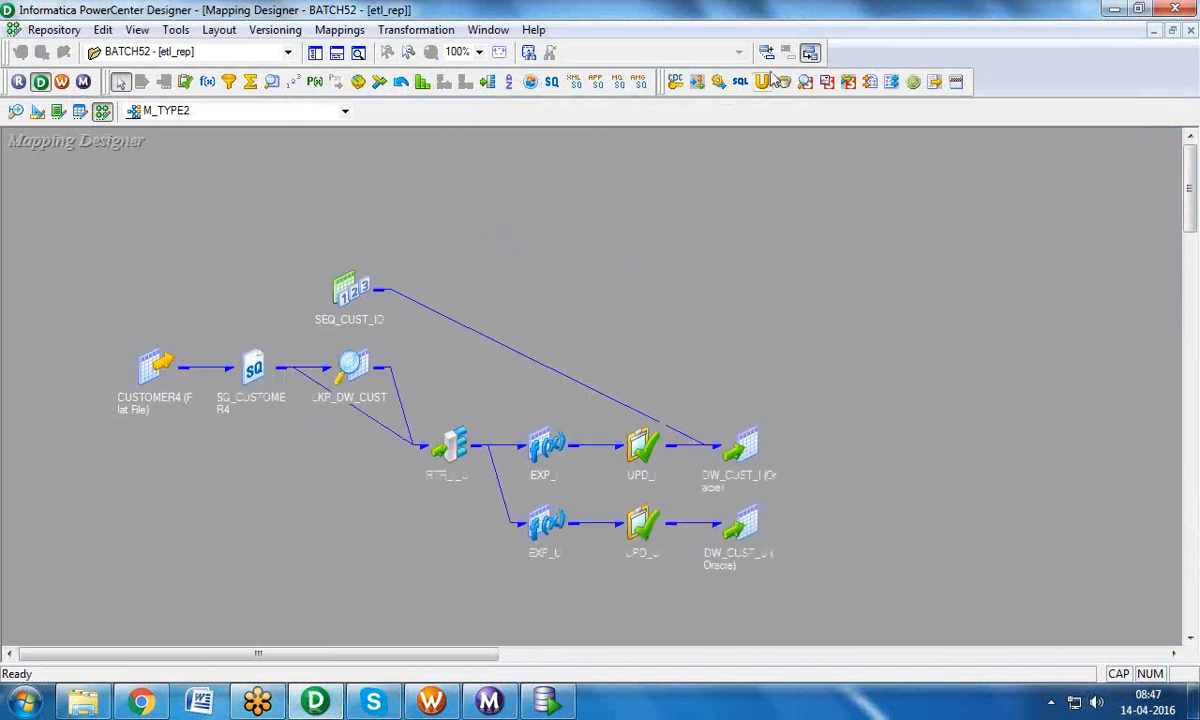